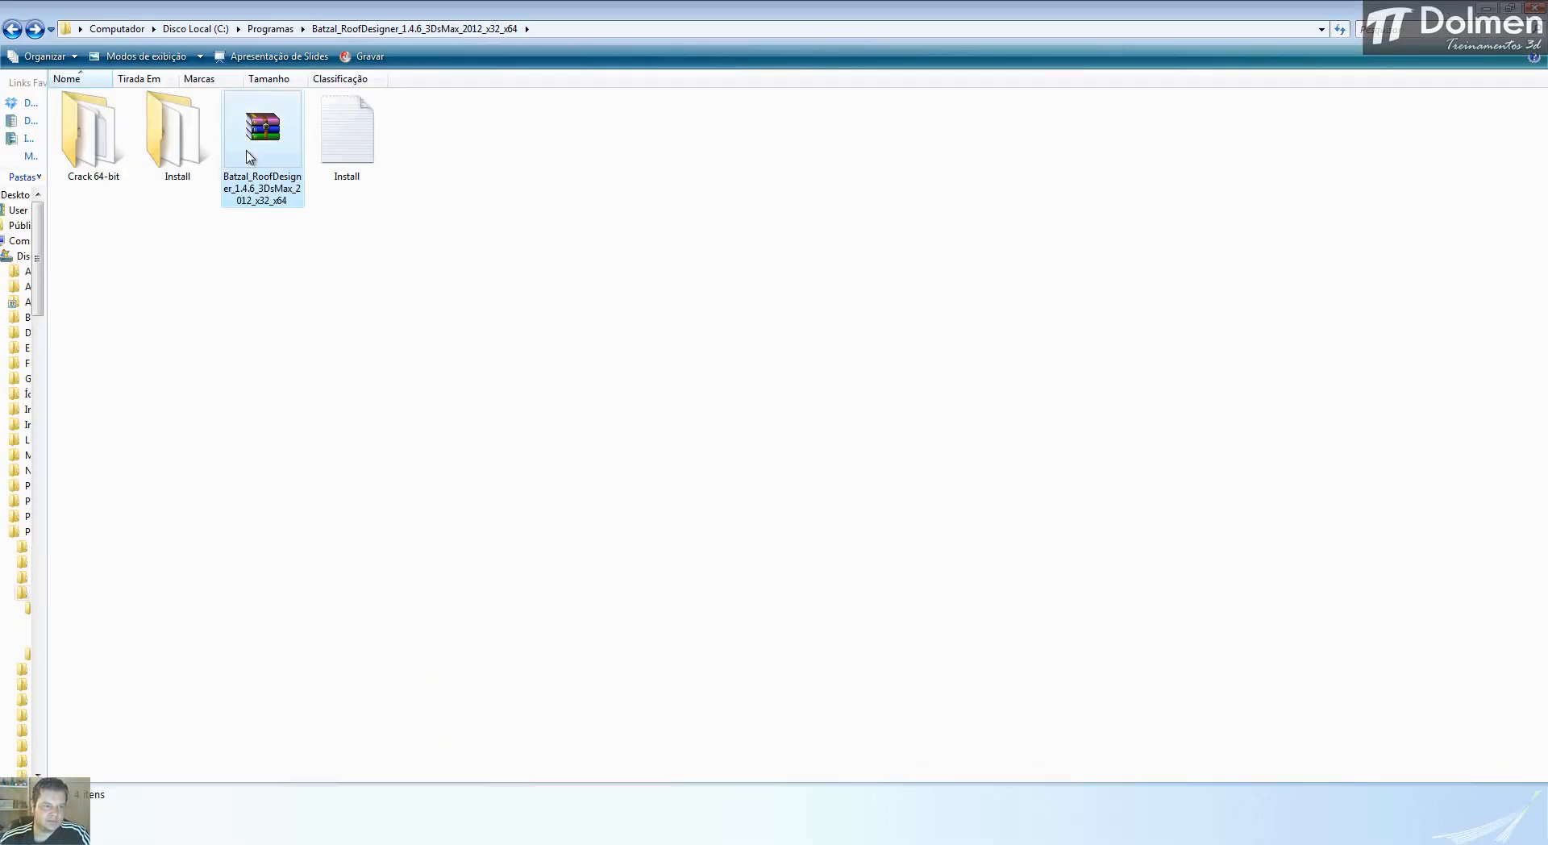
Step: Inspect the Roof Designer package archive and the installers in its Install folder, and return to the package folder
left_click(246, 156)
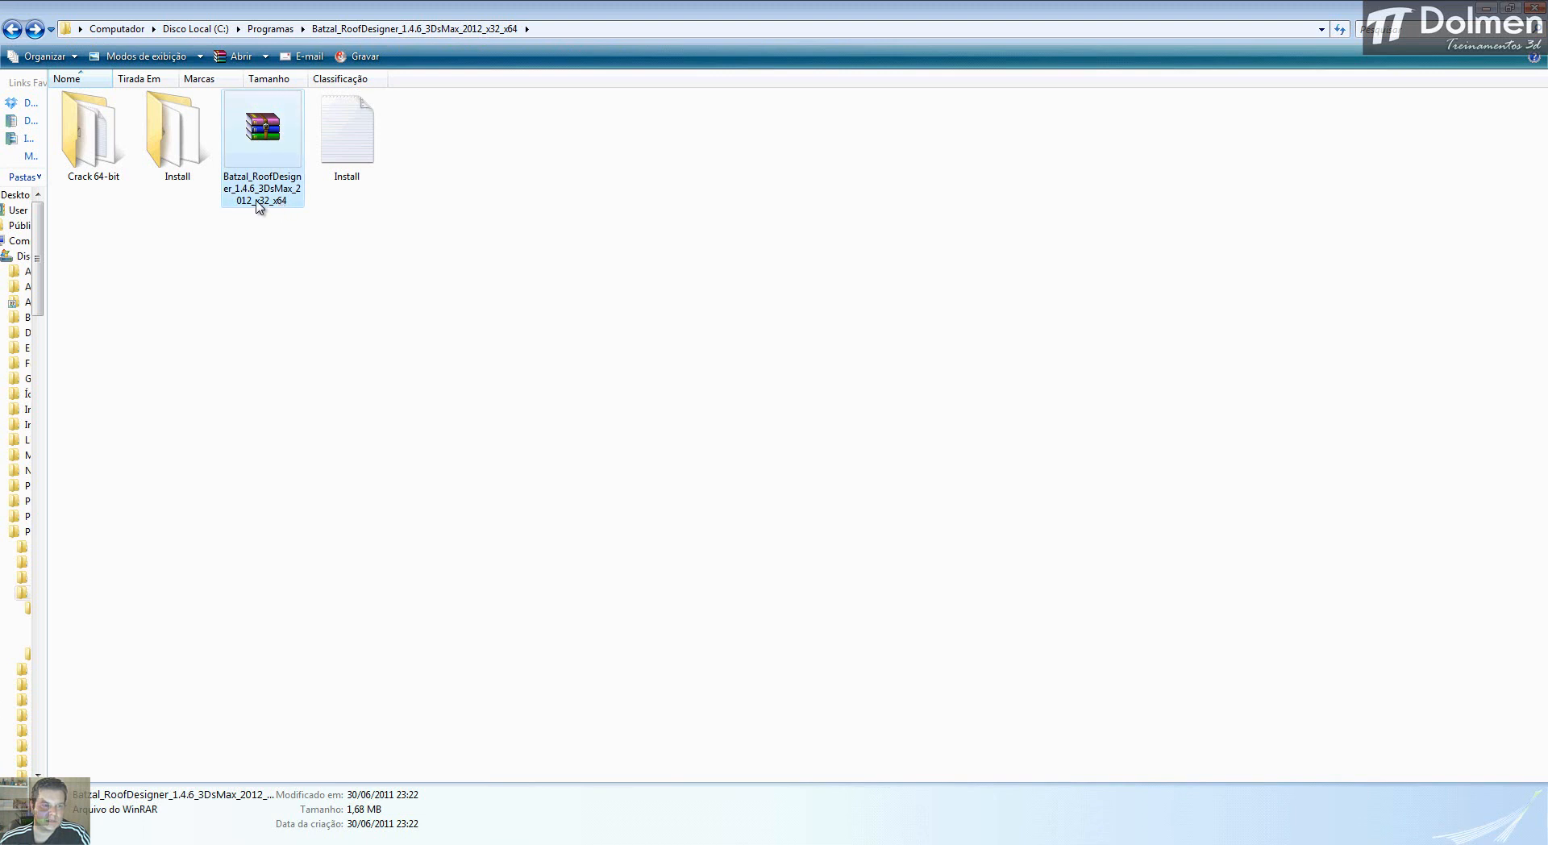
left_click(187, 256)
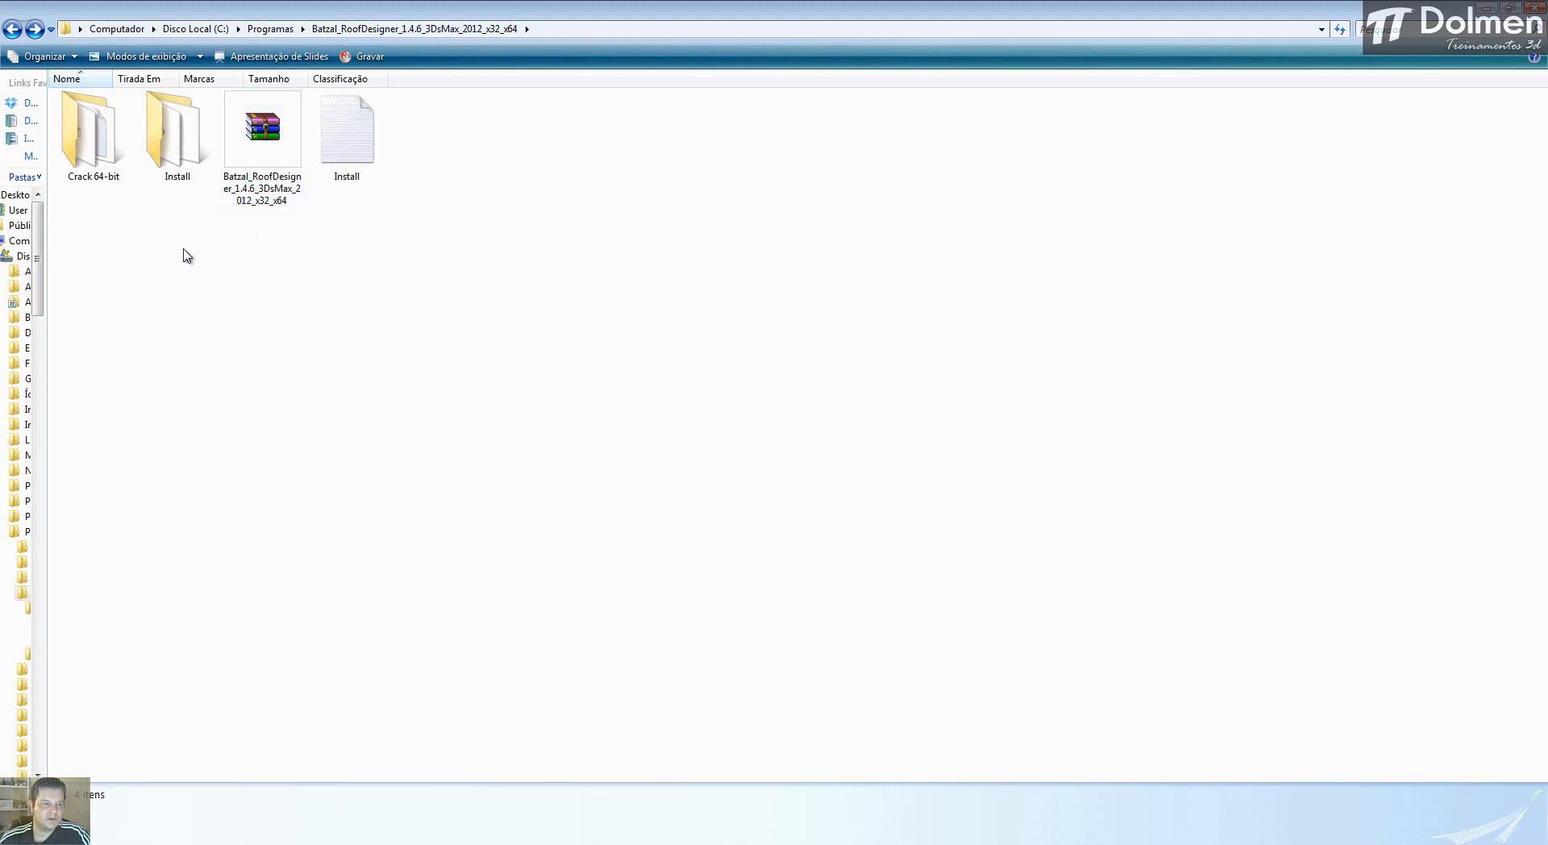
double_click(181, 149)
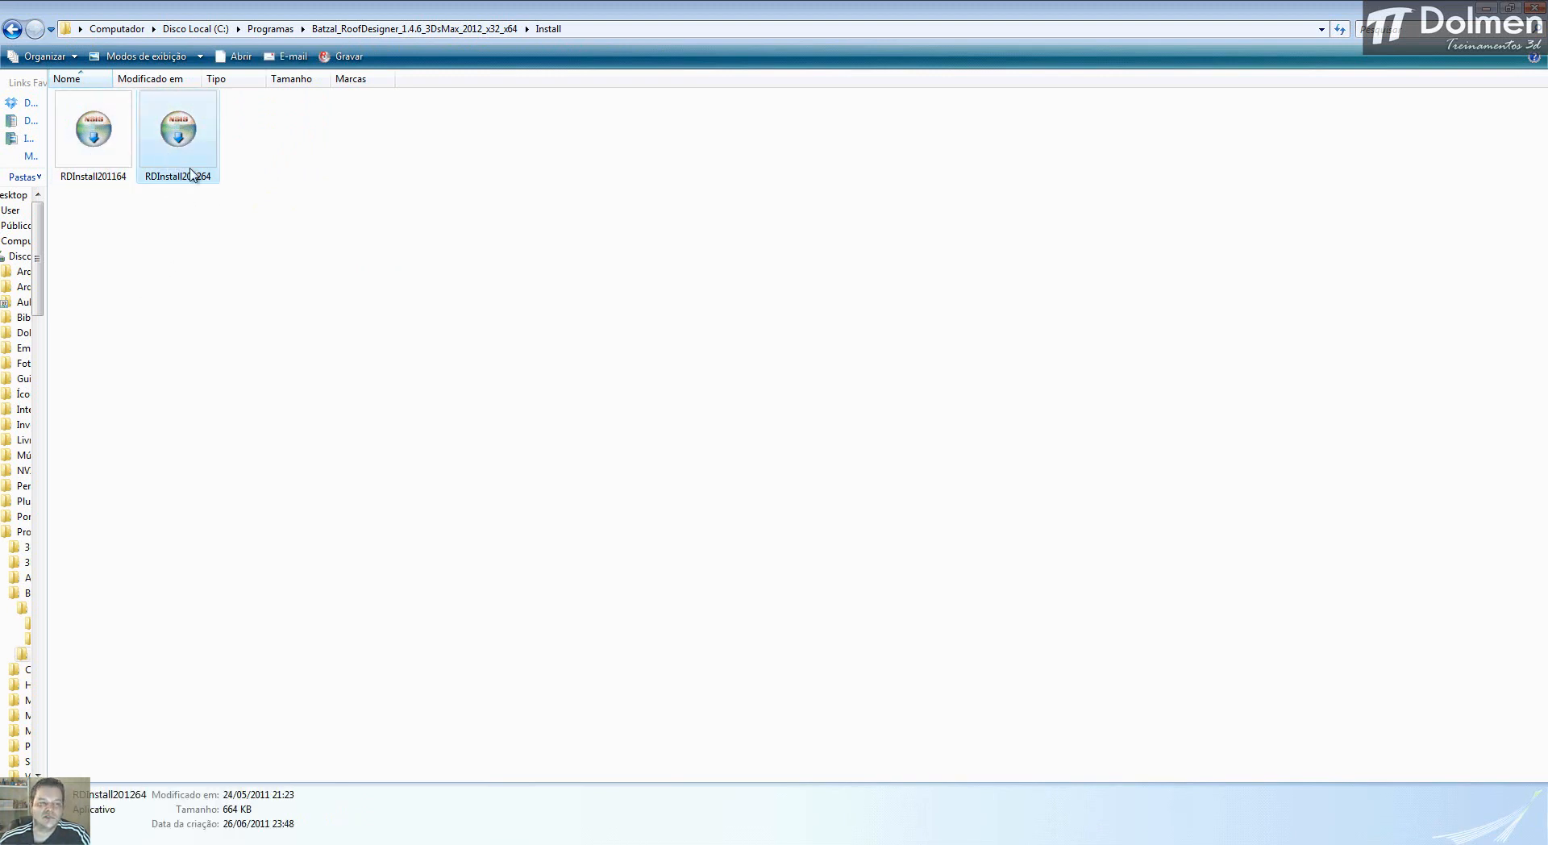
left_click(301, 216)
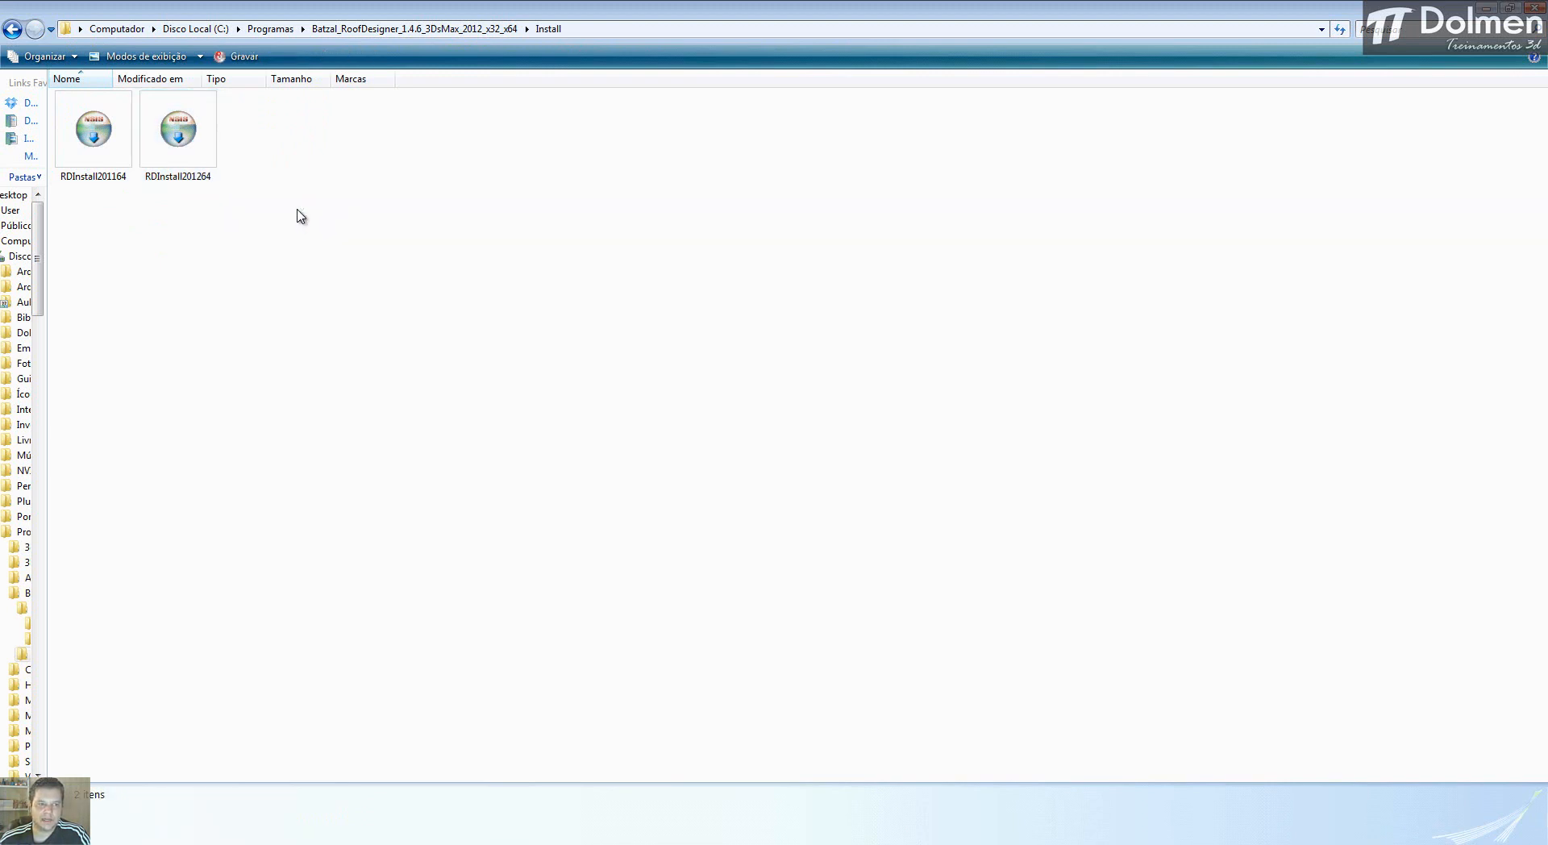
key("BackSpace")
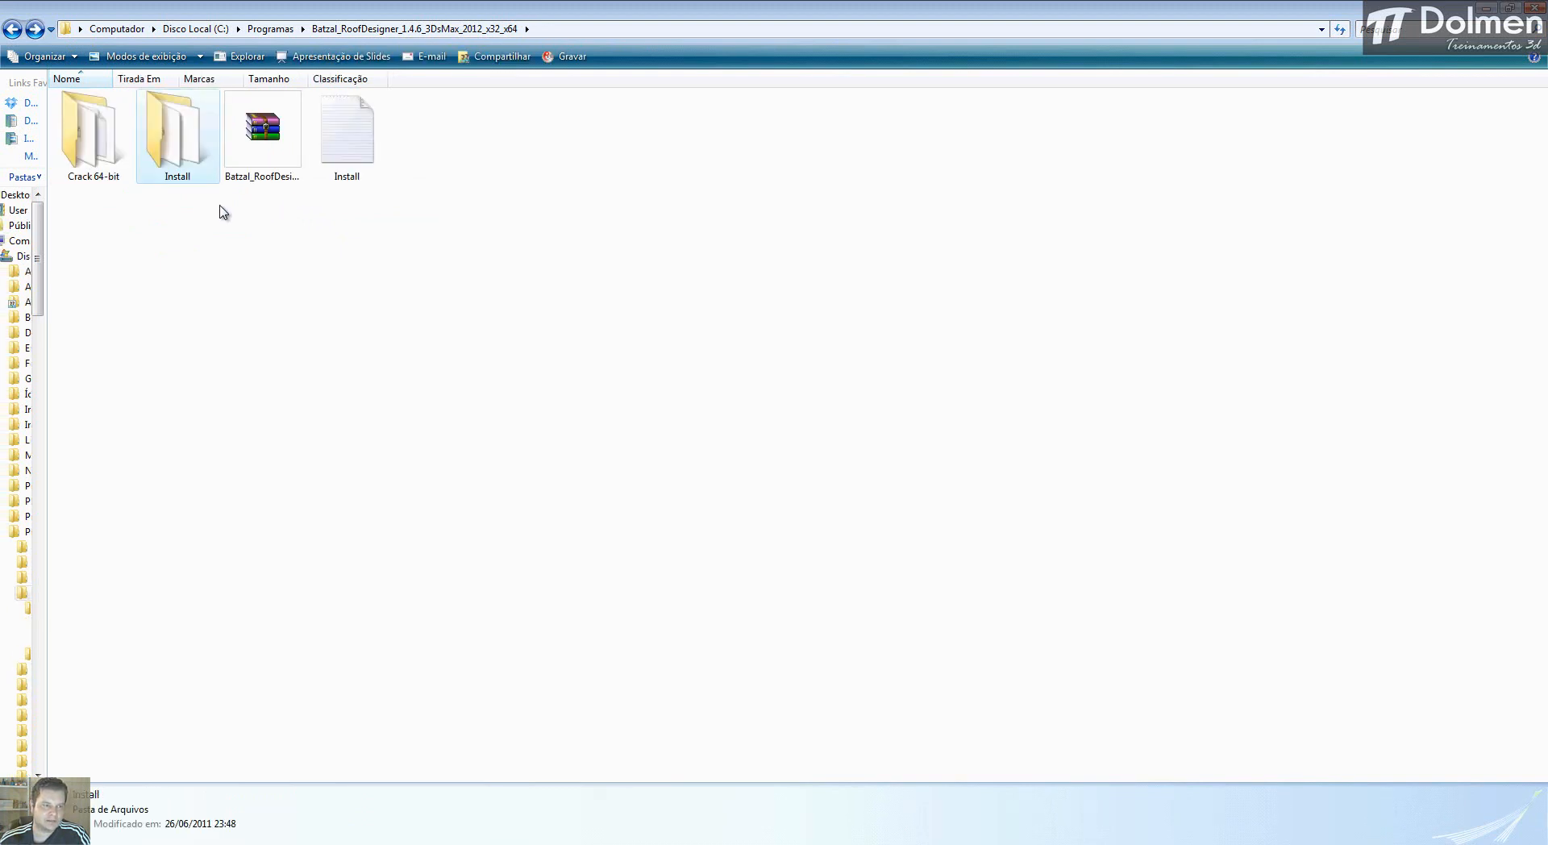
Step: Look through the Crack 64-bit folder and its 2012 x64 subfolder, viewing the file actions available for RoofDes.dlm
double_click(96, 155)
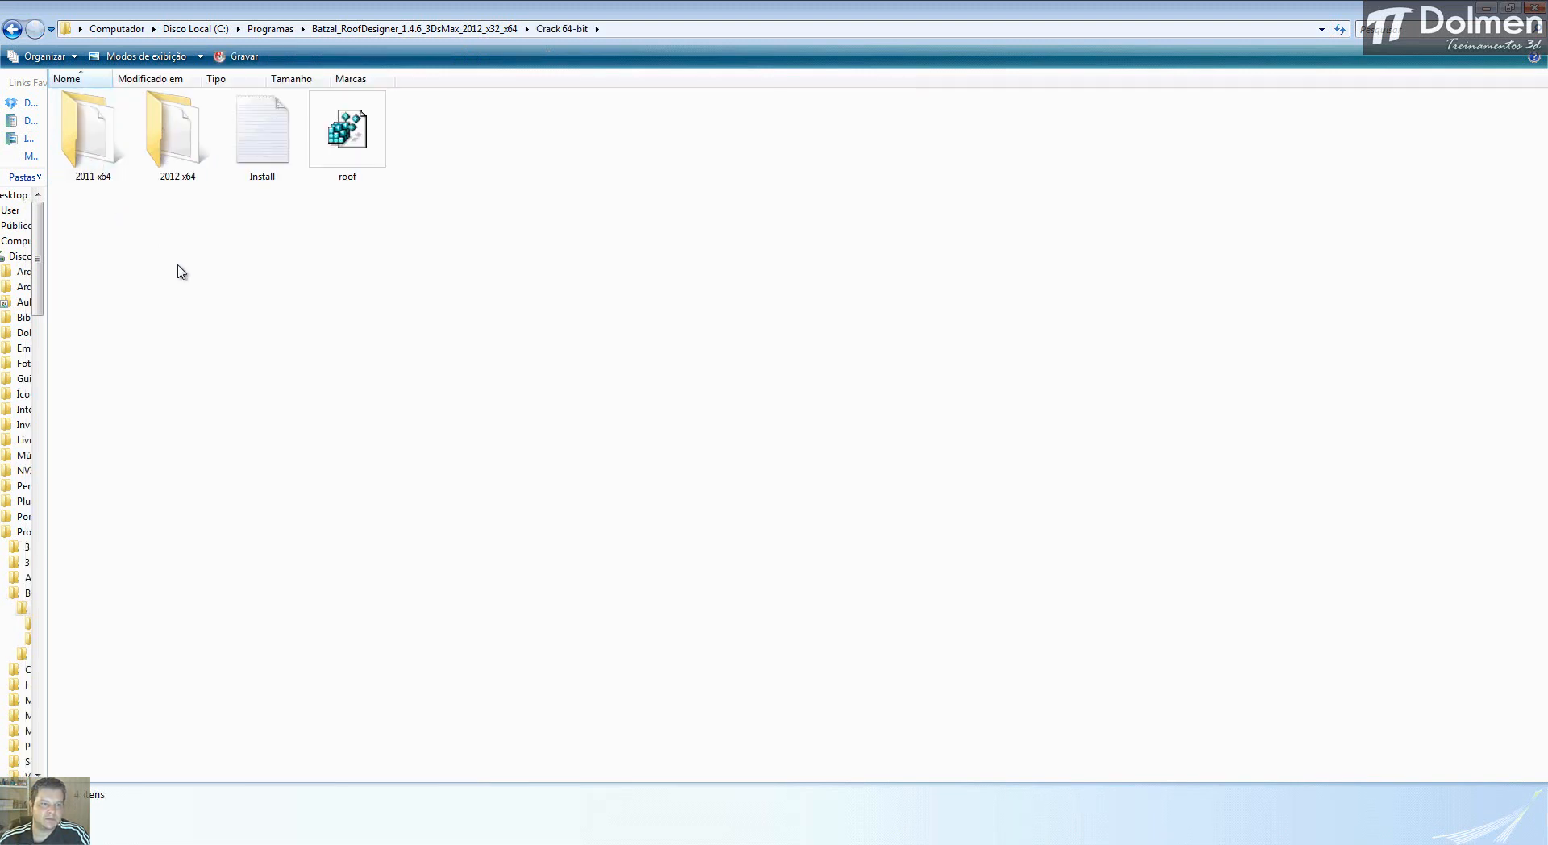
double_click(179, 153)
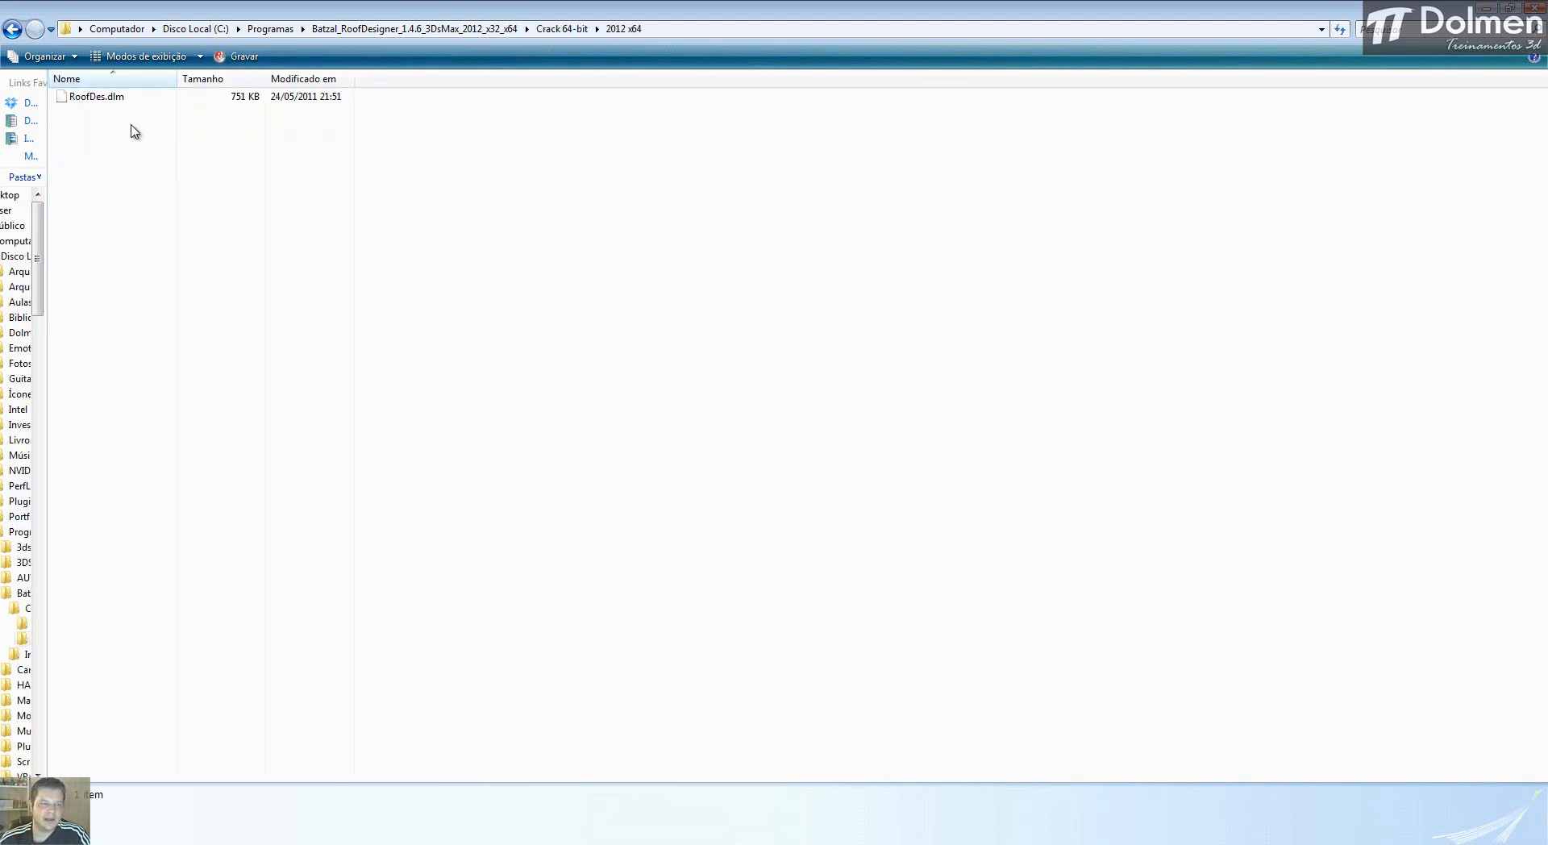
key("BackSpace")
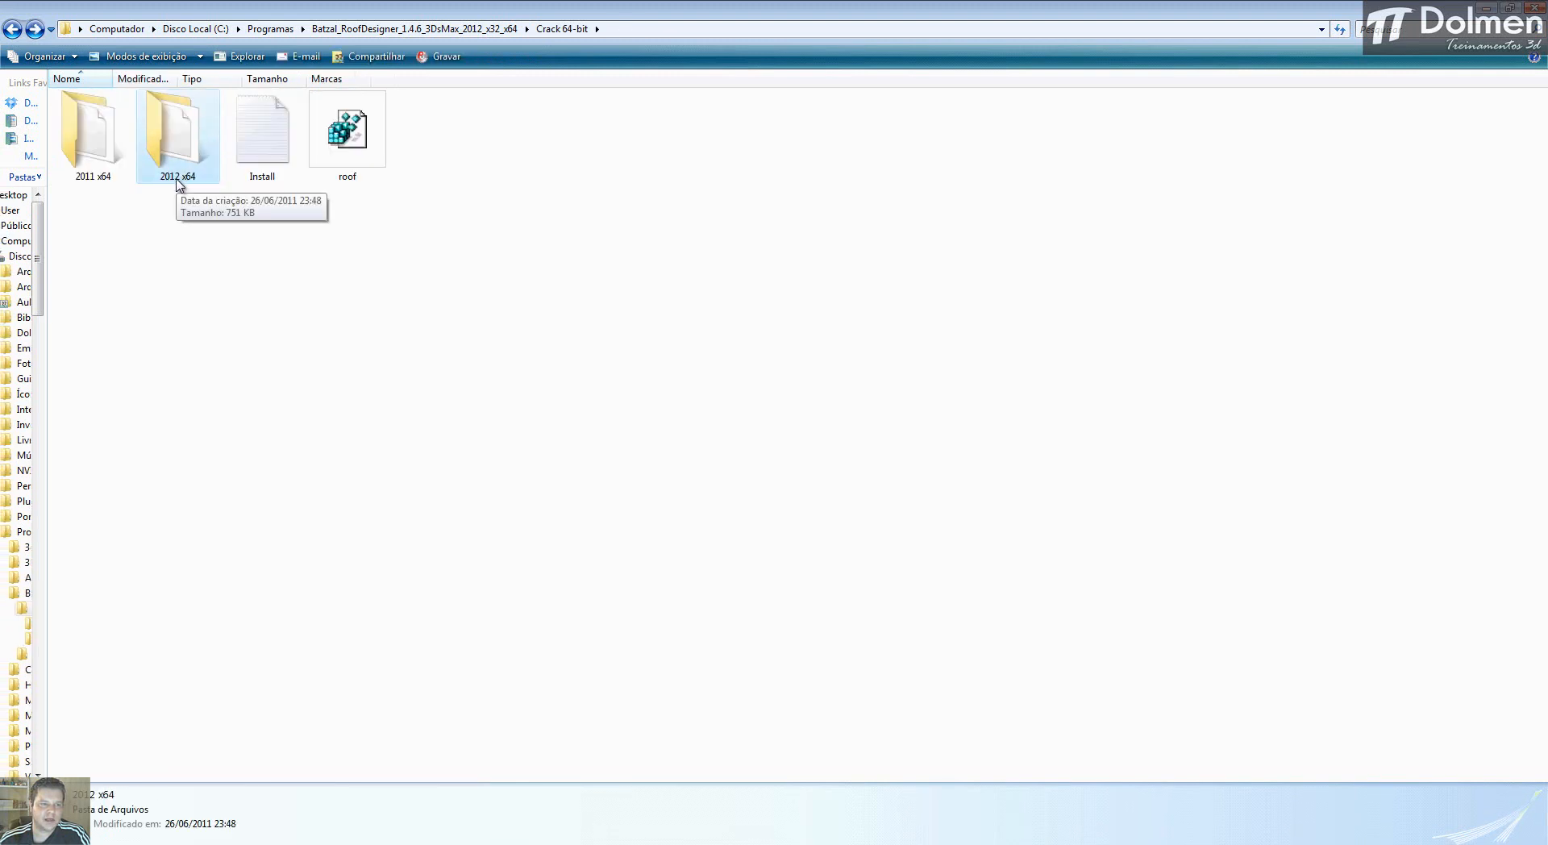
double_click(179, 137)
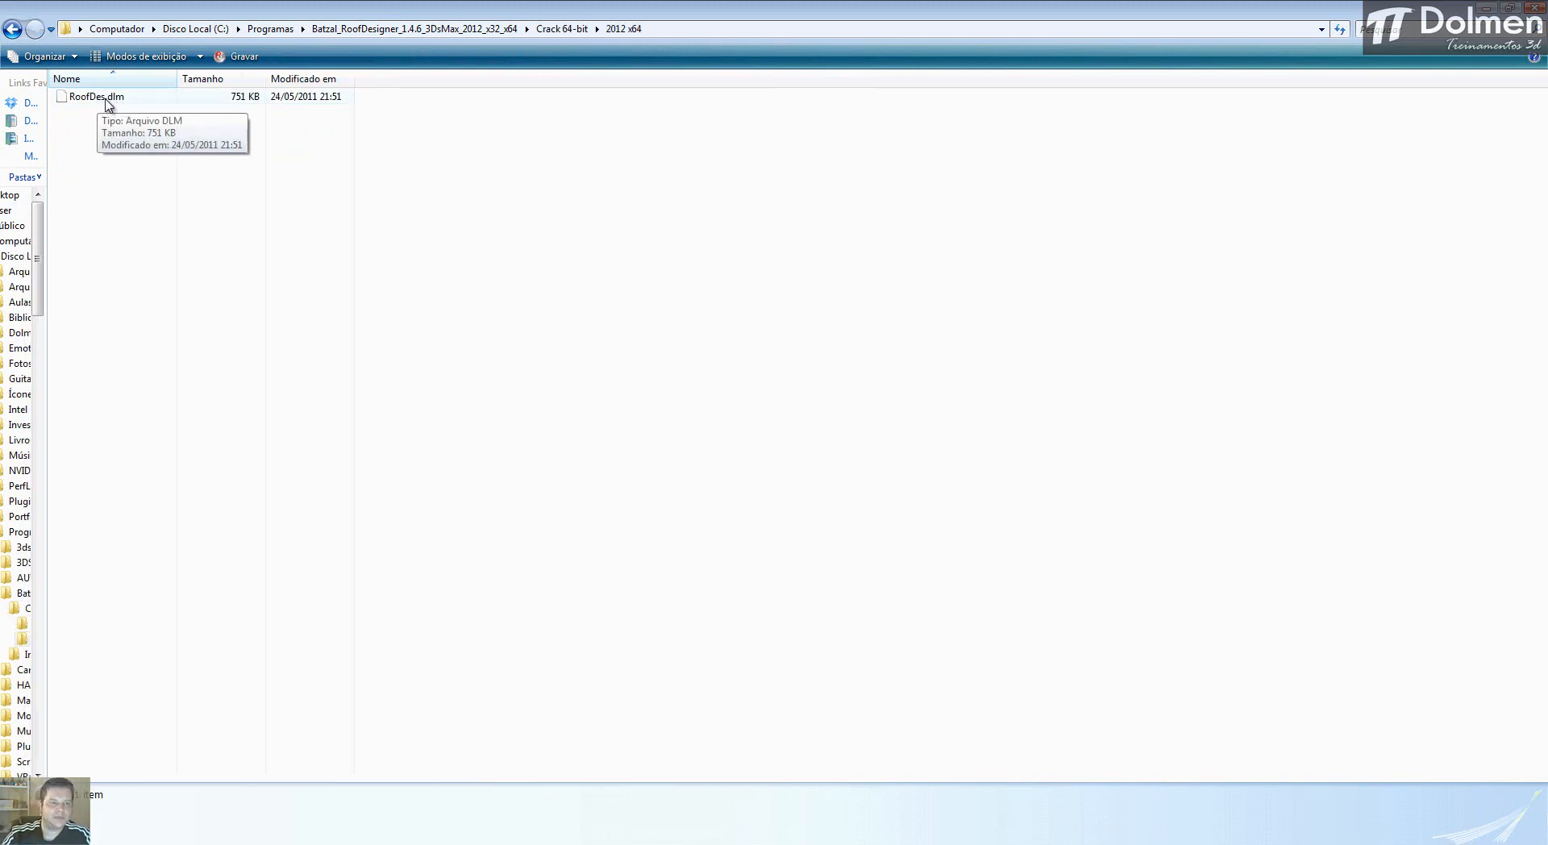
right_click(106, 98)
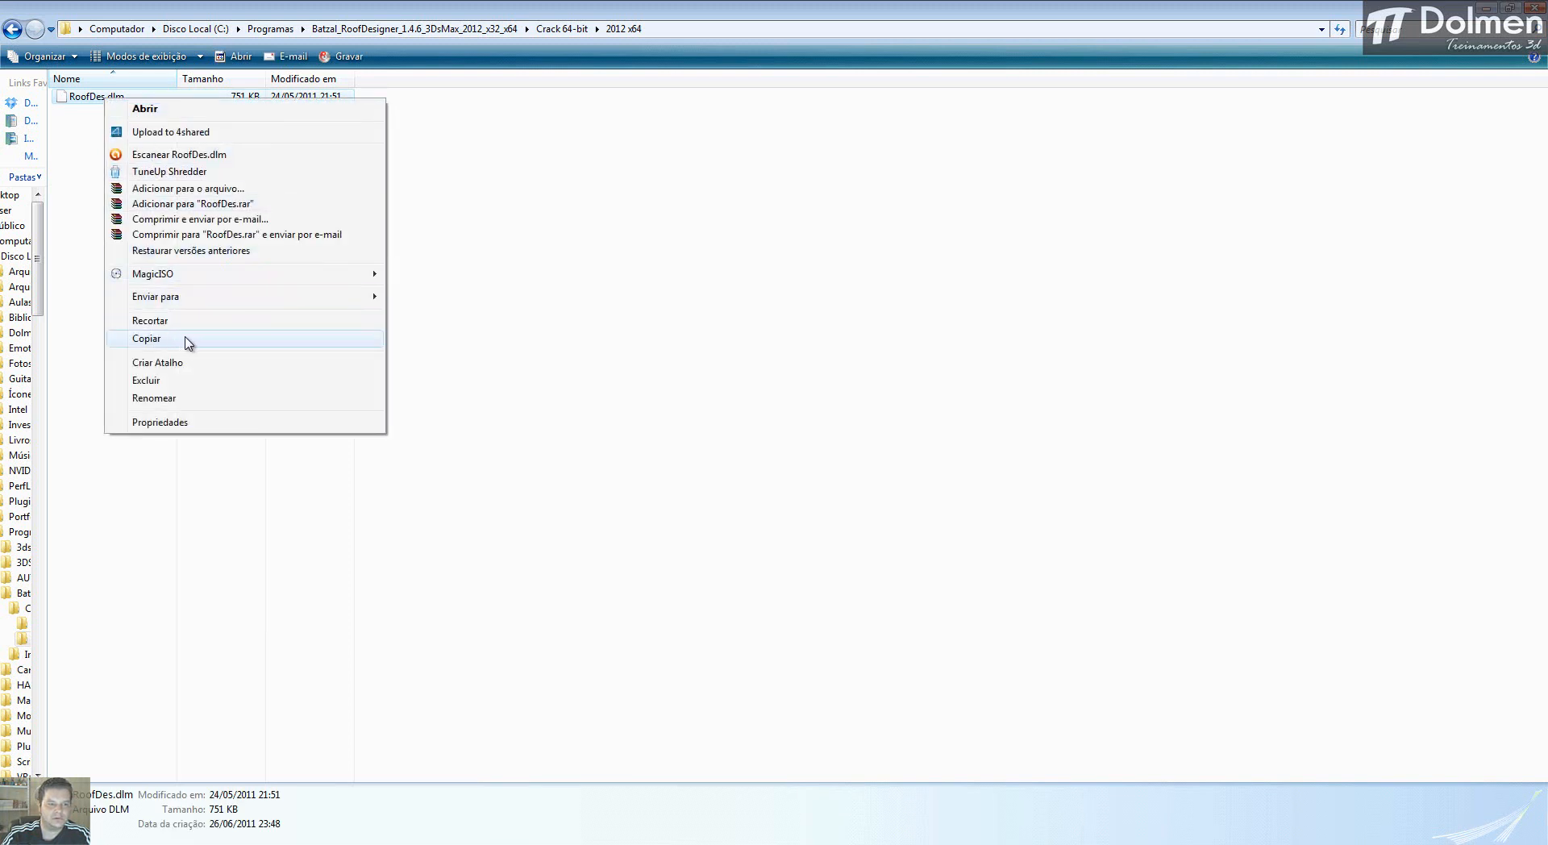
left_click(574, 353)
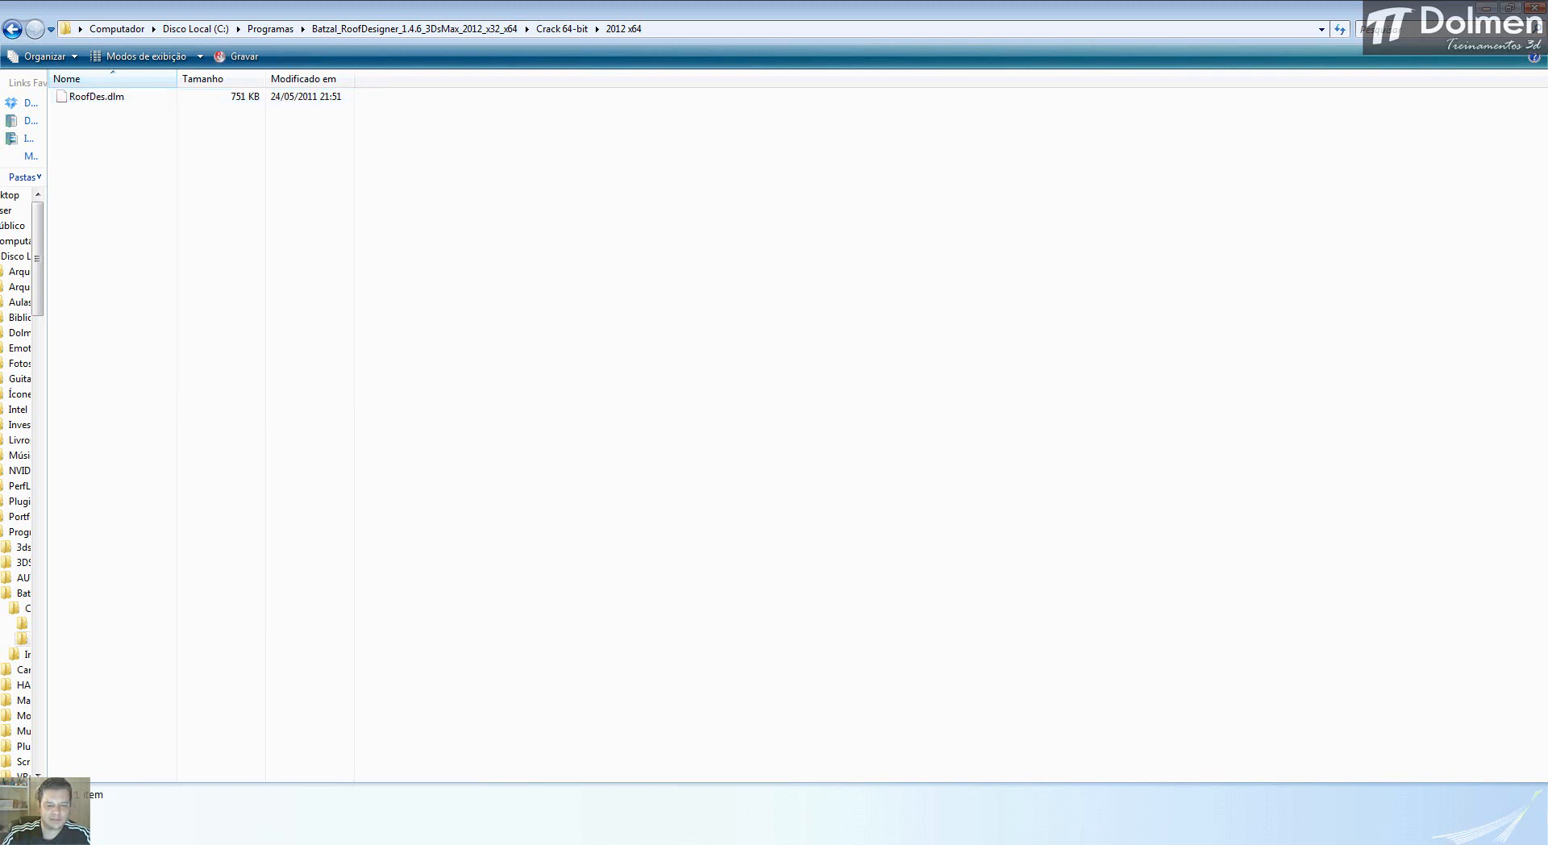
Step: Bring up the 3ds Max 2012 plugins folder and locate RoofDes.dlm in it
left_click(554, 844)
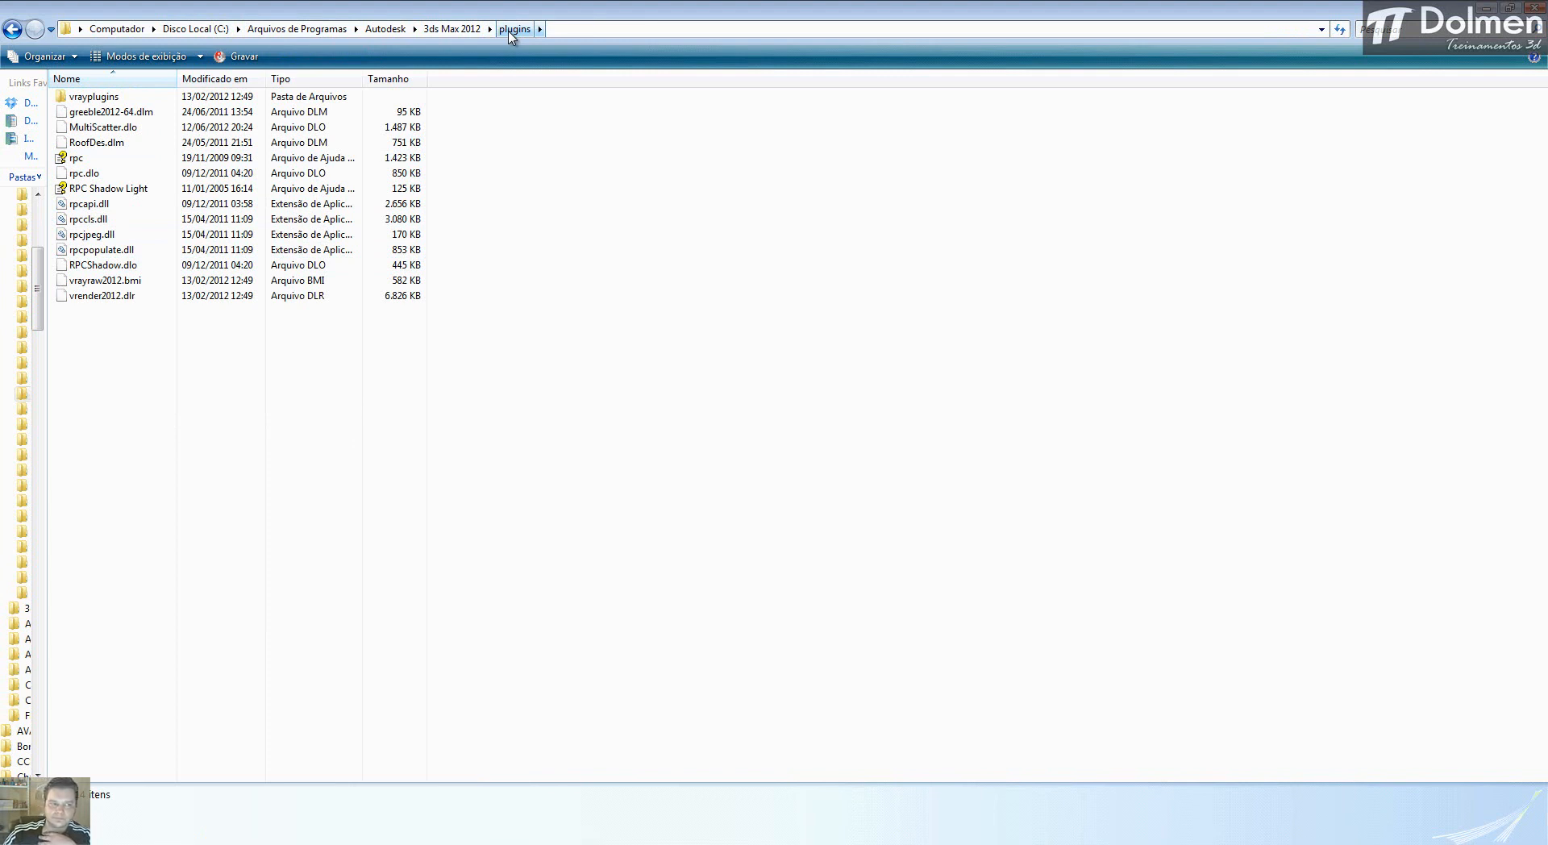
right_click(403, 356)
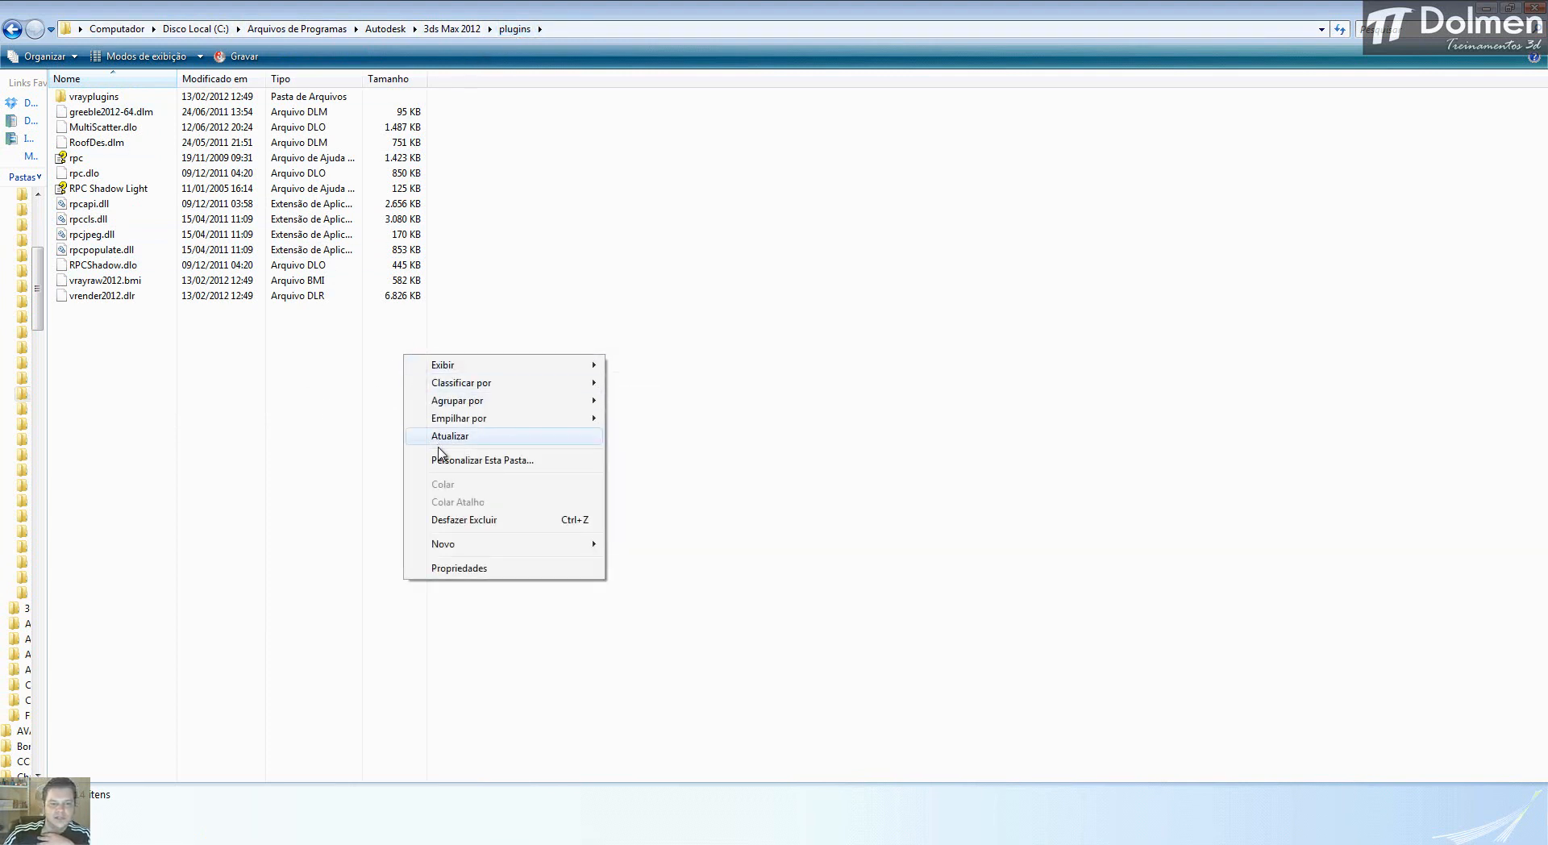
left_click(233, 416)
left_click(117, 145)
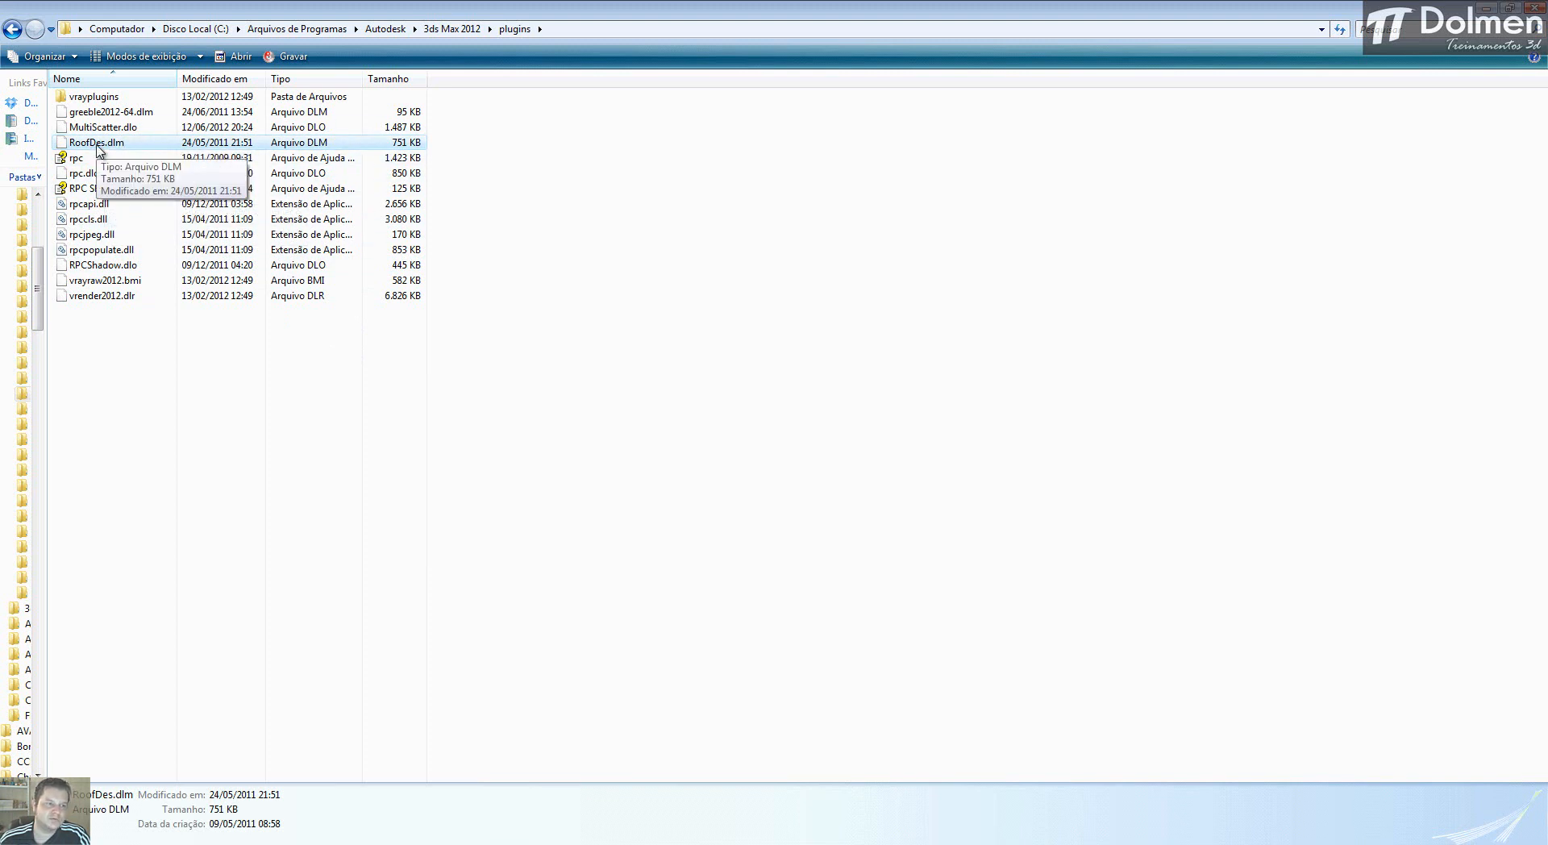
Step: Go back to the Crack 64-bit folder and select the roof registry file
key("alt+Tab")
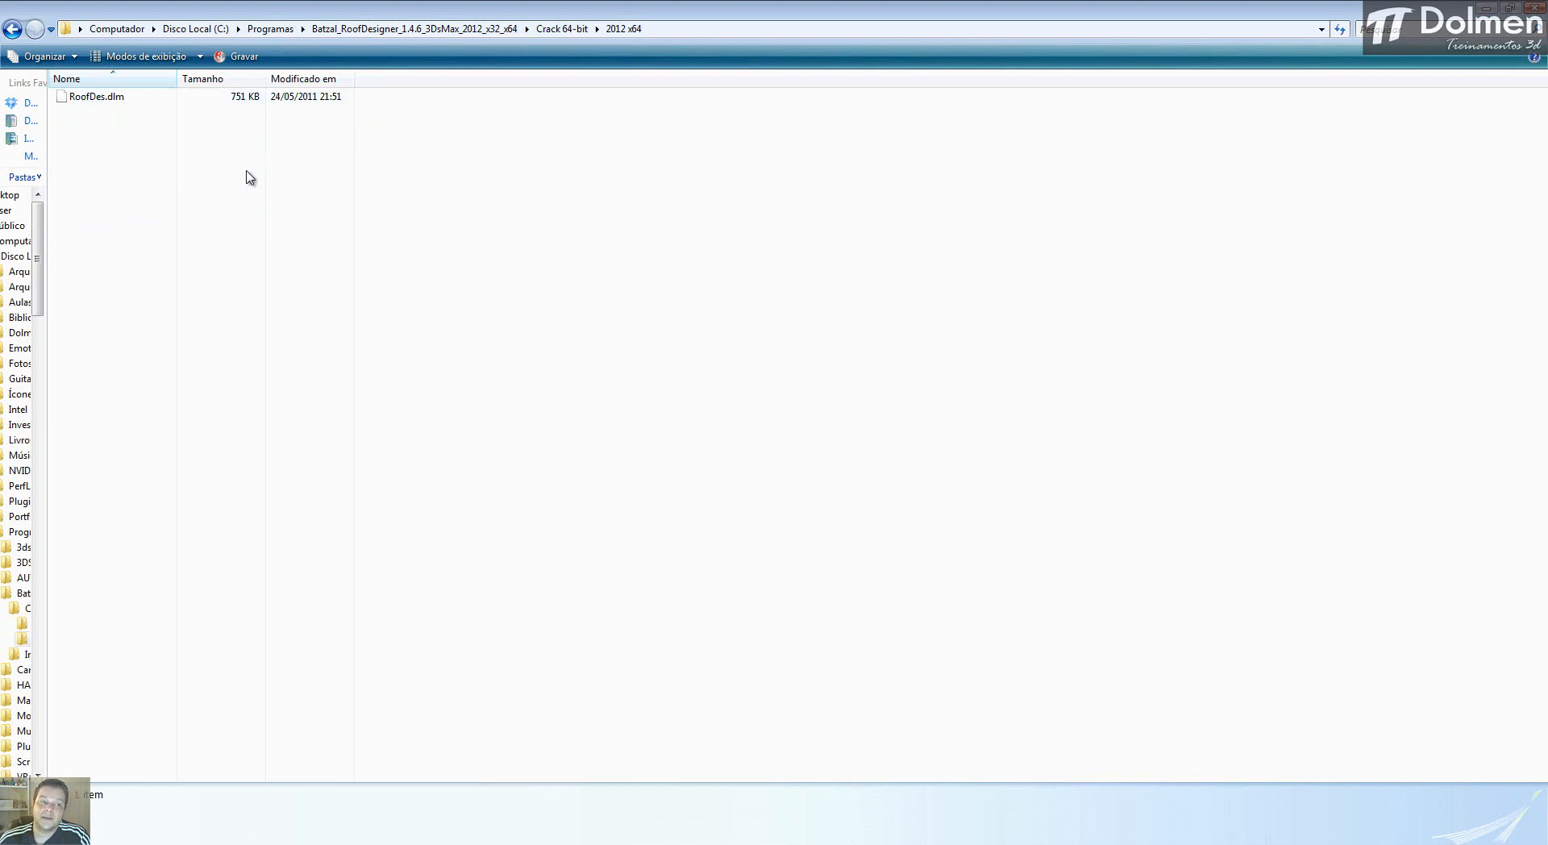
key("BackSpace")
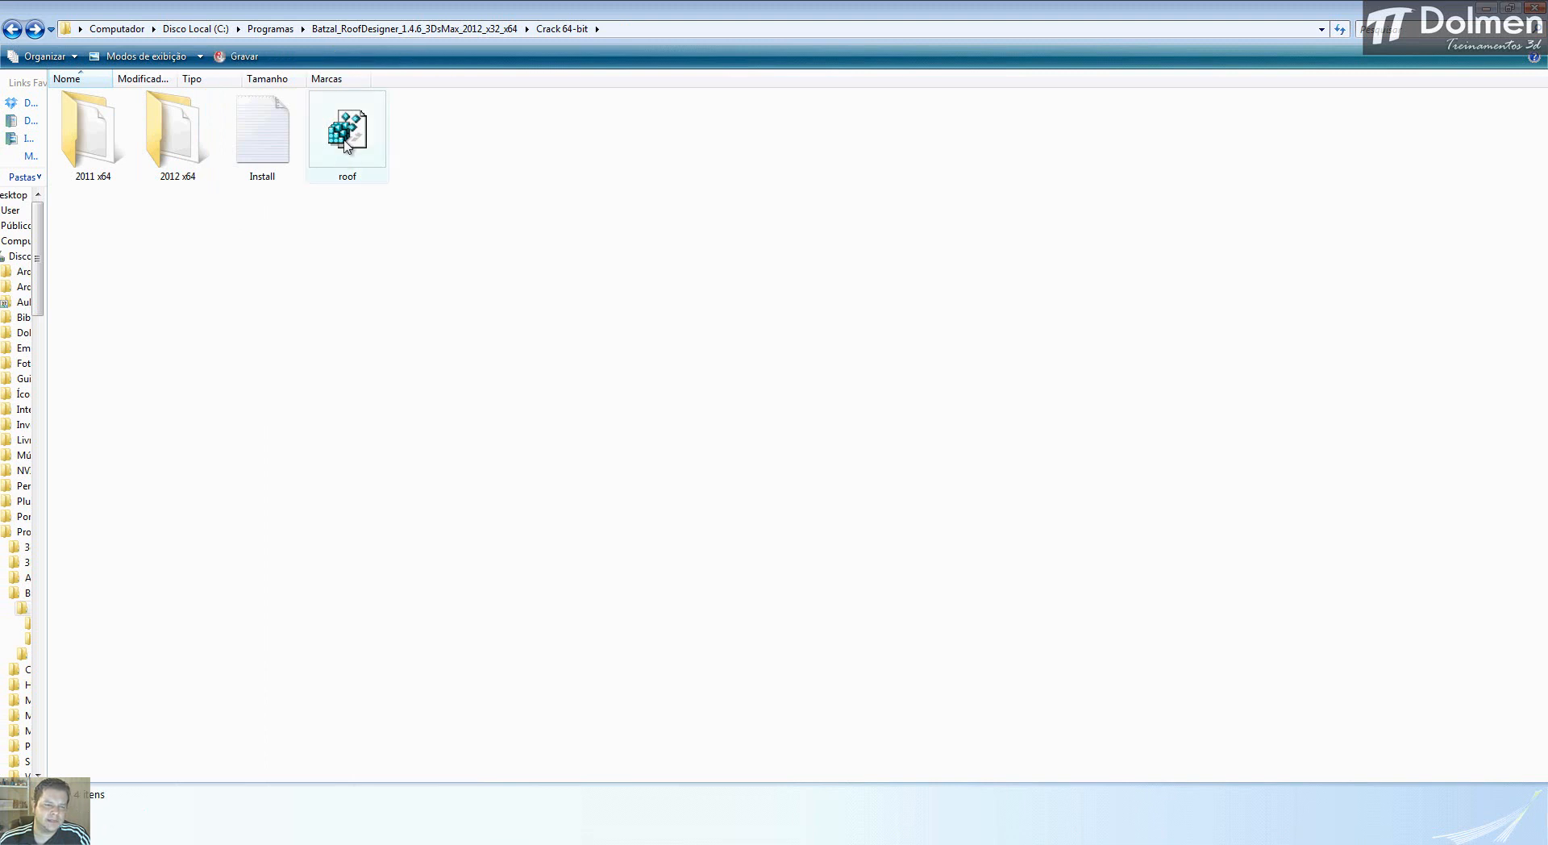
left_click(346, 141)
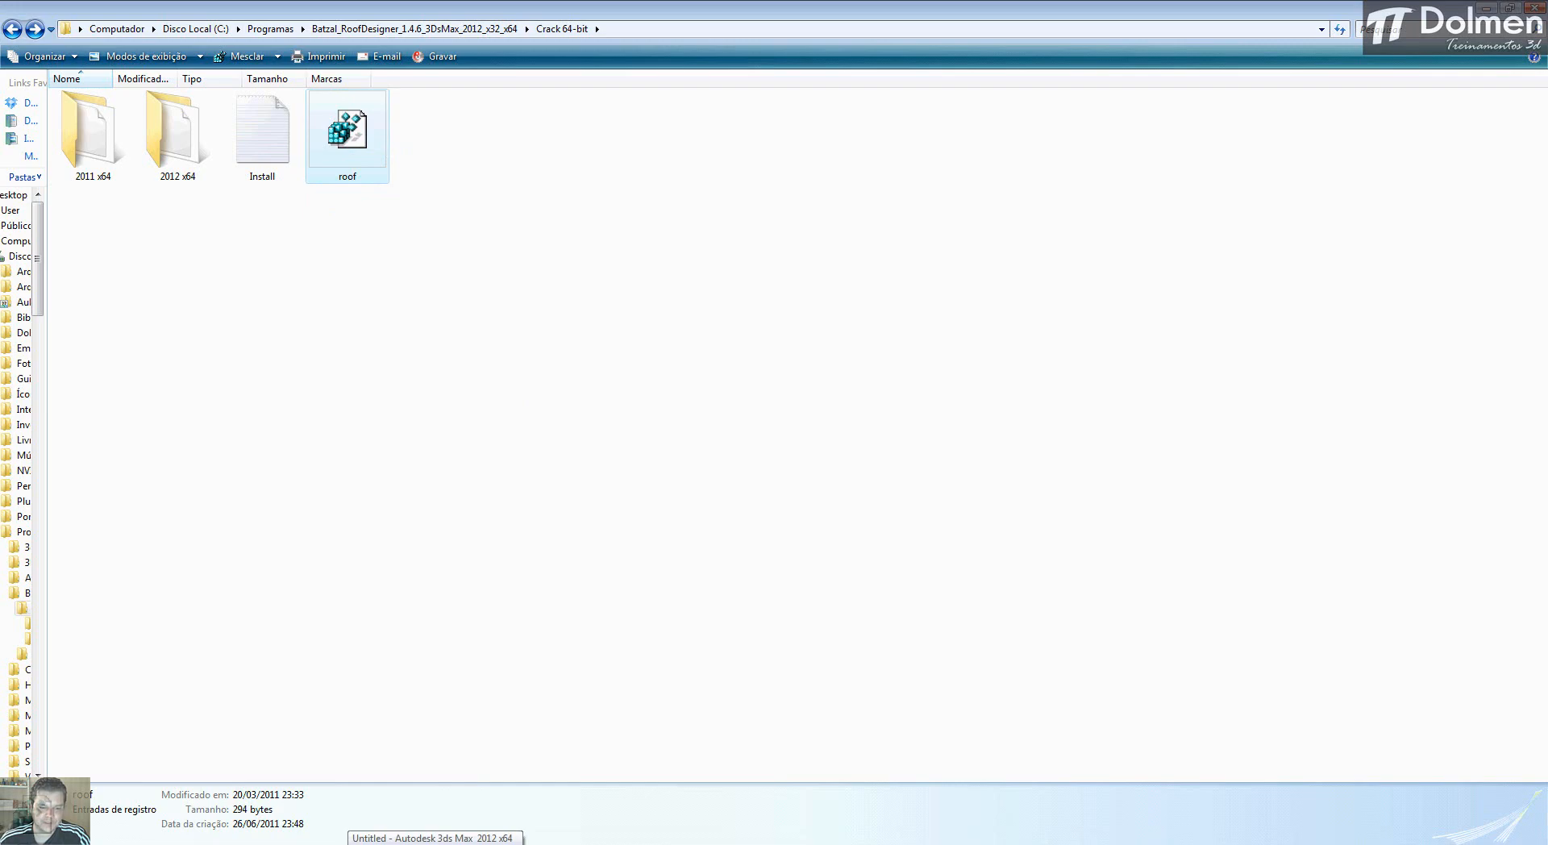
Step: Minimize the two folder windows and switch to the untitled Autodesk 3ds Max 2012 scene
left_click(348, 844)
right_click(449, 844)
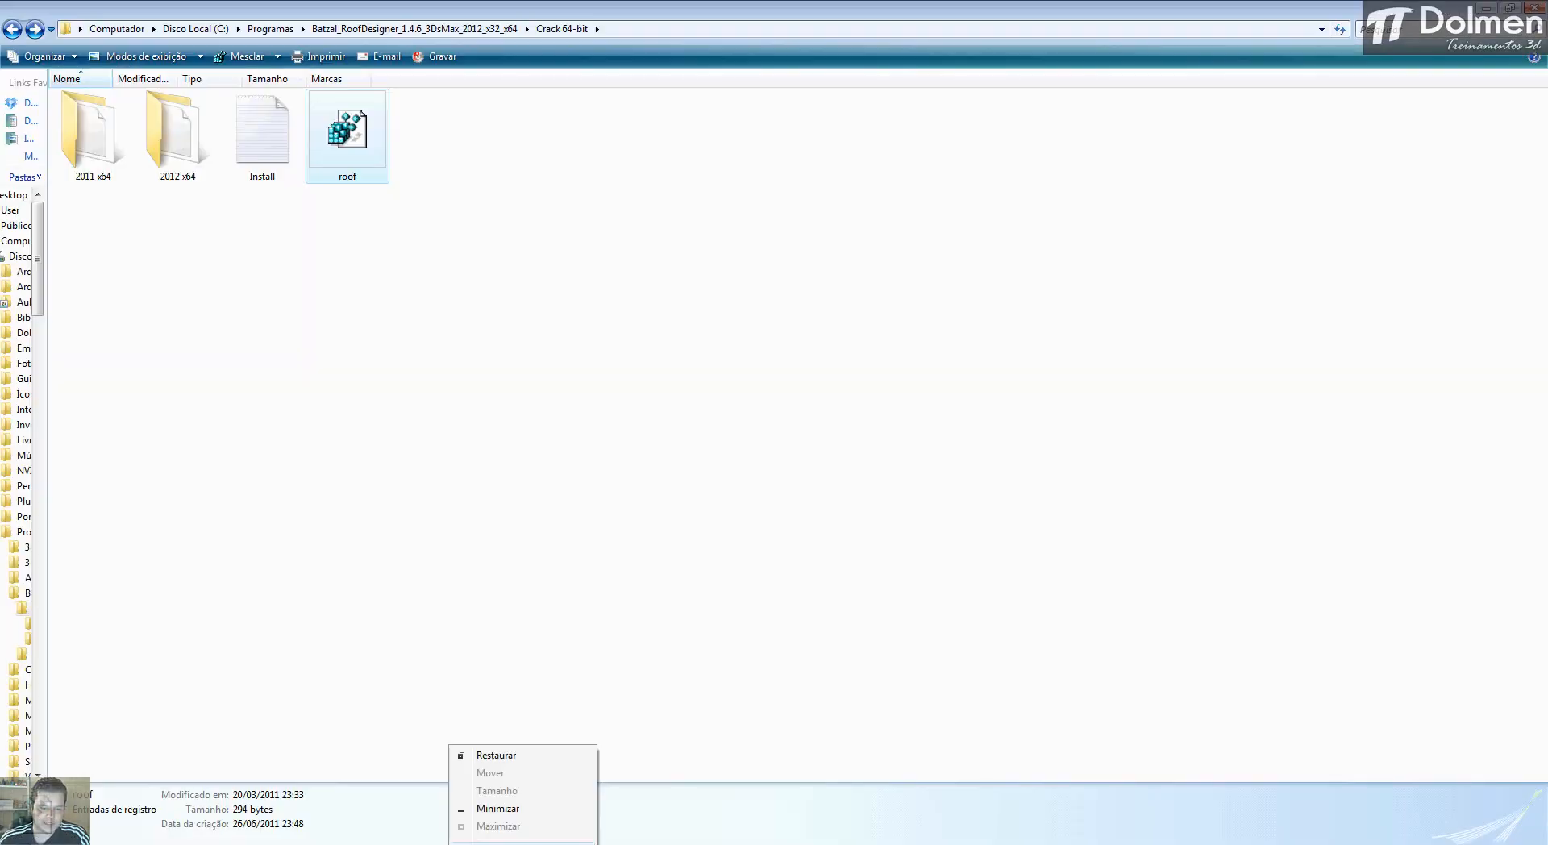
left_click(498, 808)
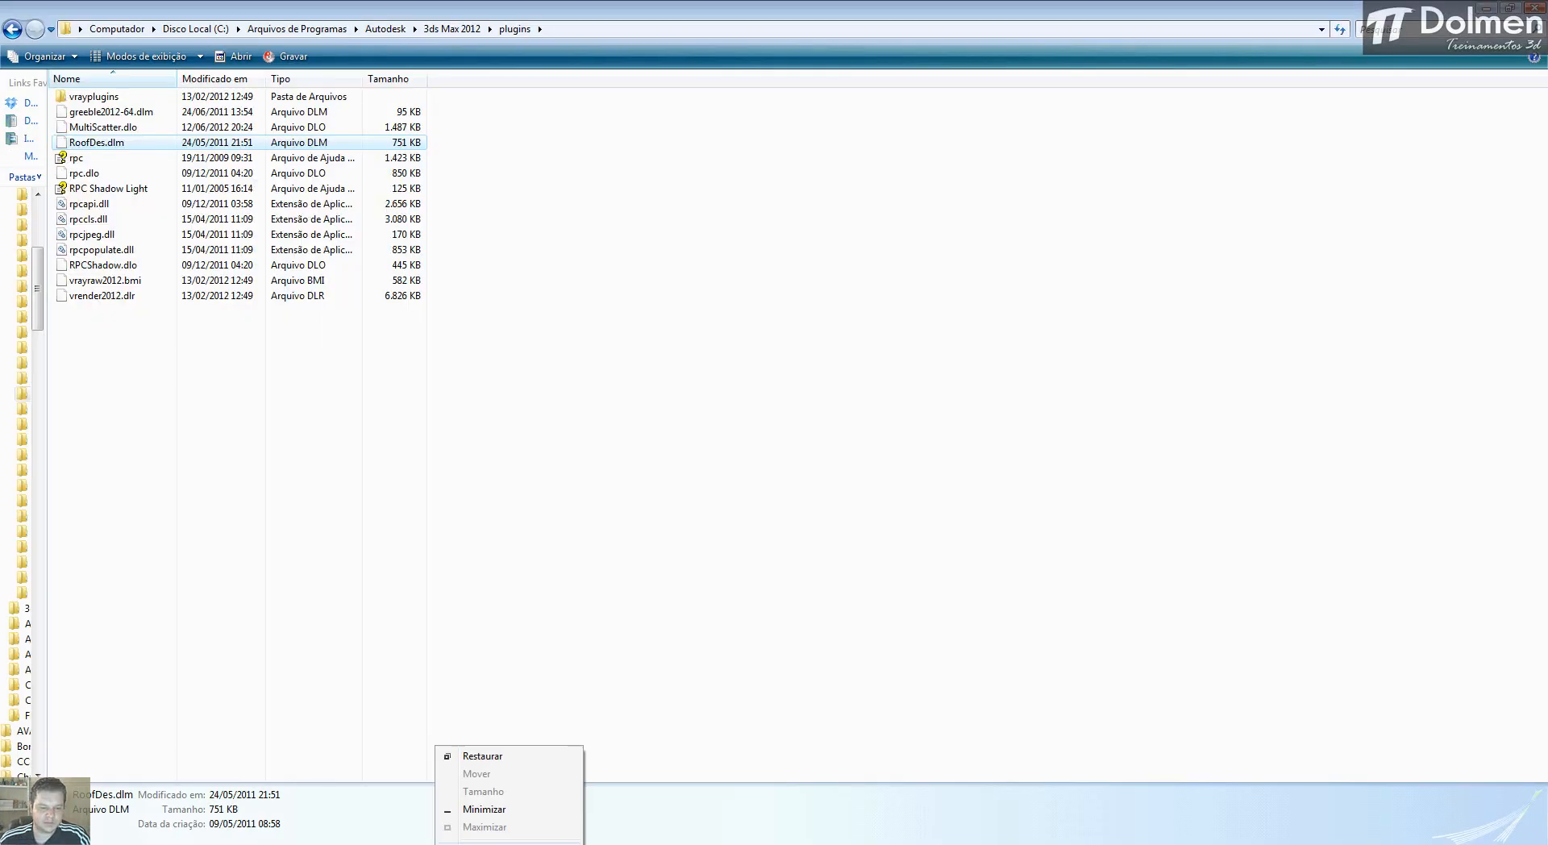
left_click(497, 808)
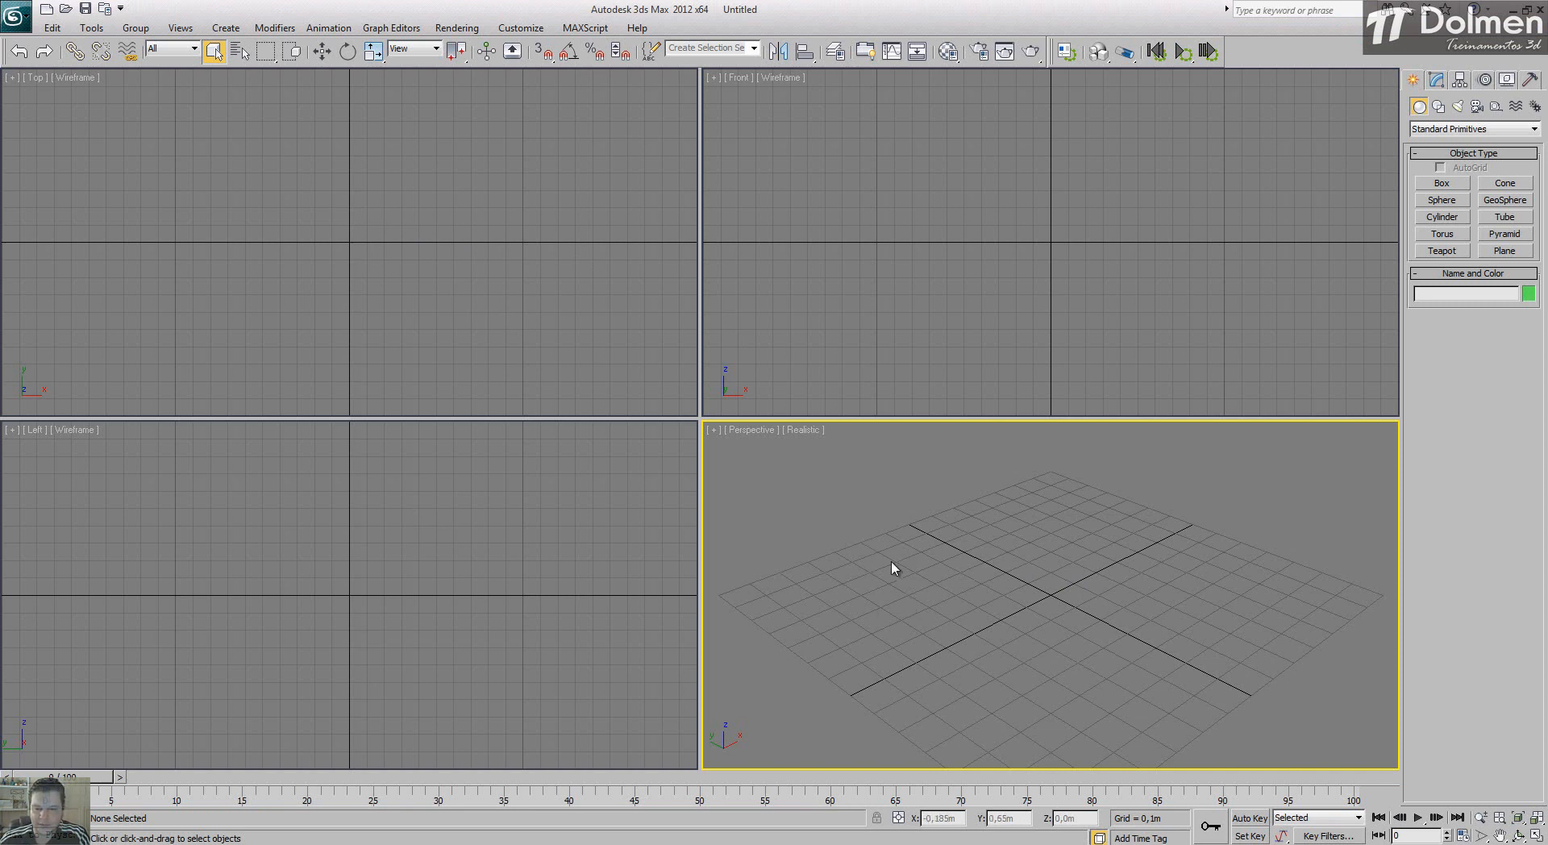
Step: Draw a rectangle spline about 0.58 m long and 1.28 m wide in the Top viewport
middle_click_drag(408, 202, 416, 217)
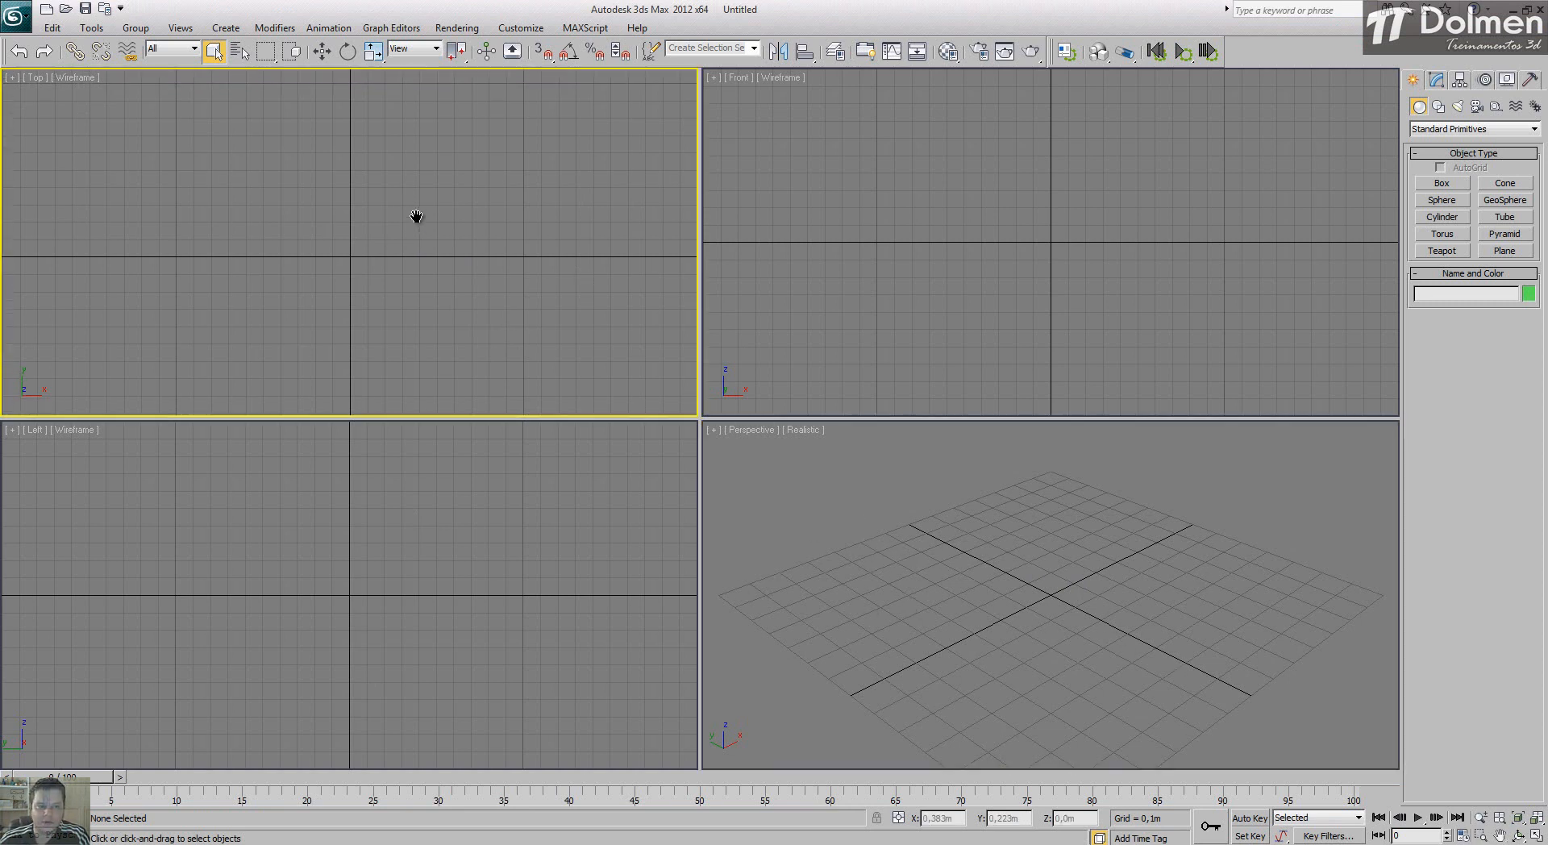
middle_click_drag(906, 259, 904, 275)
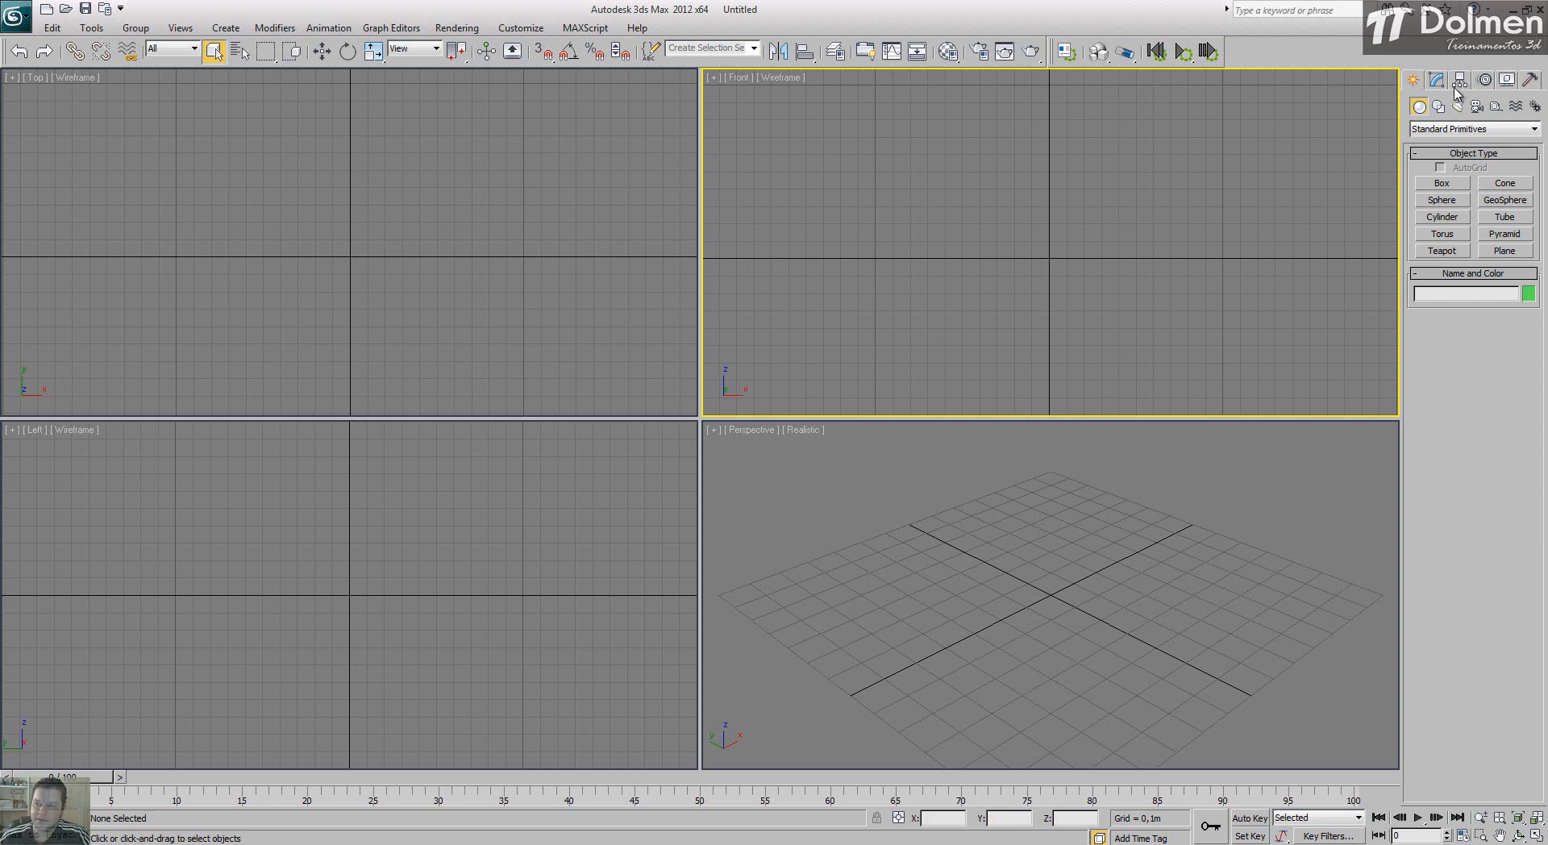
left_click(1438, 106)
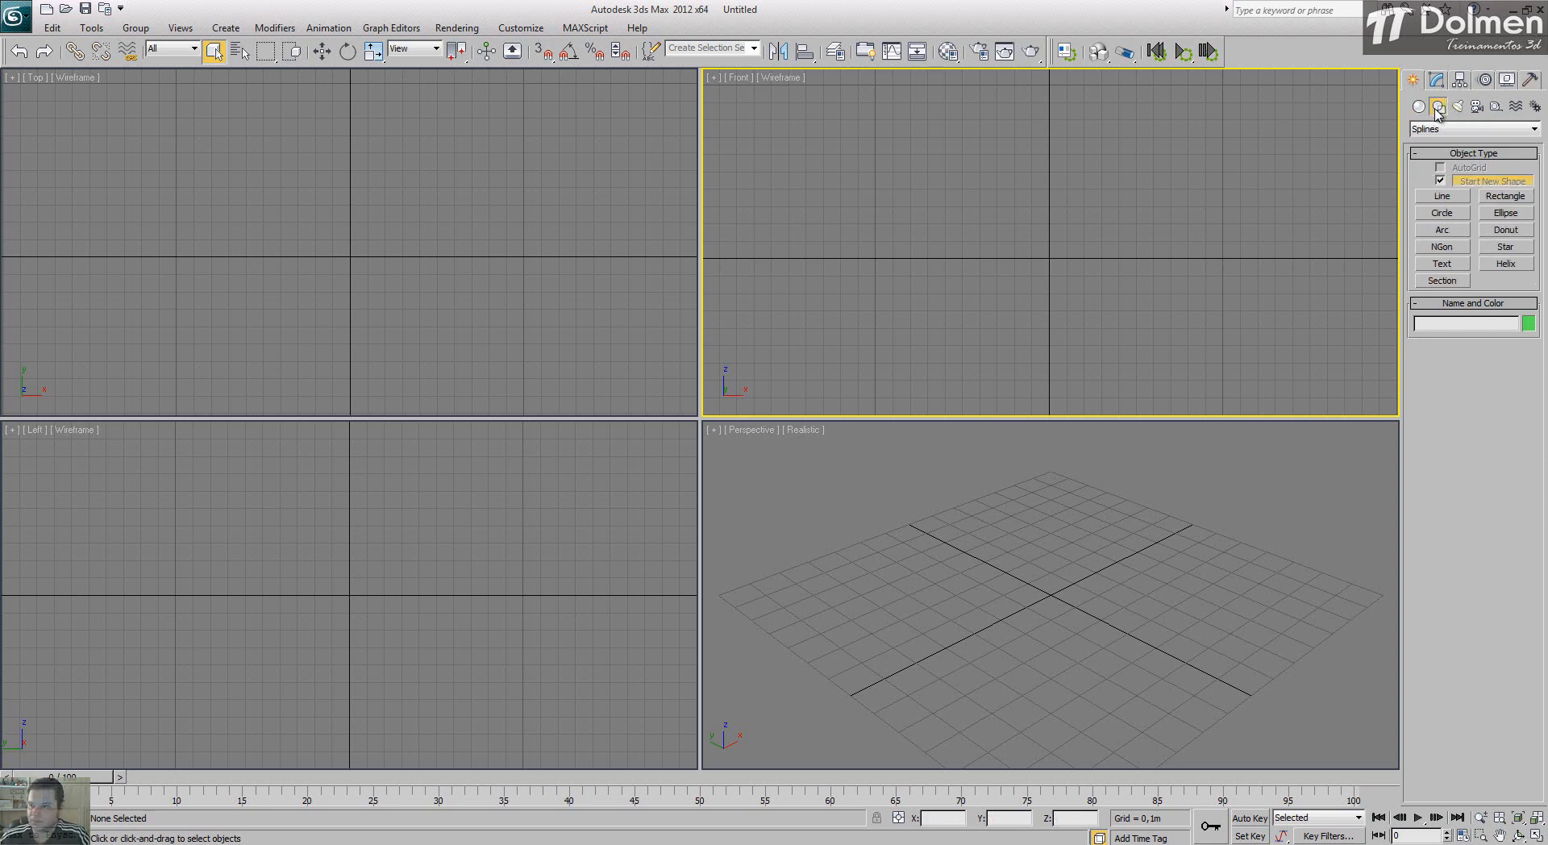
left_click(1505, 196)
left_click_drag(188, 181, 410, 281)
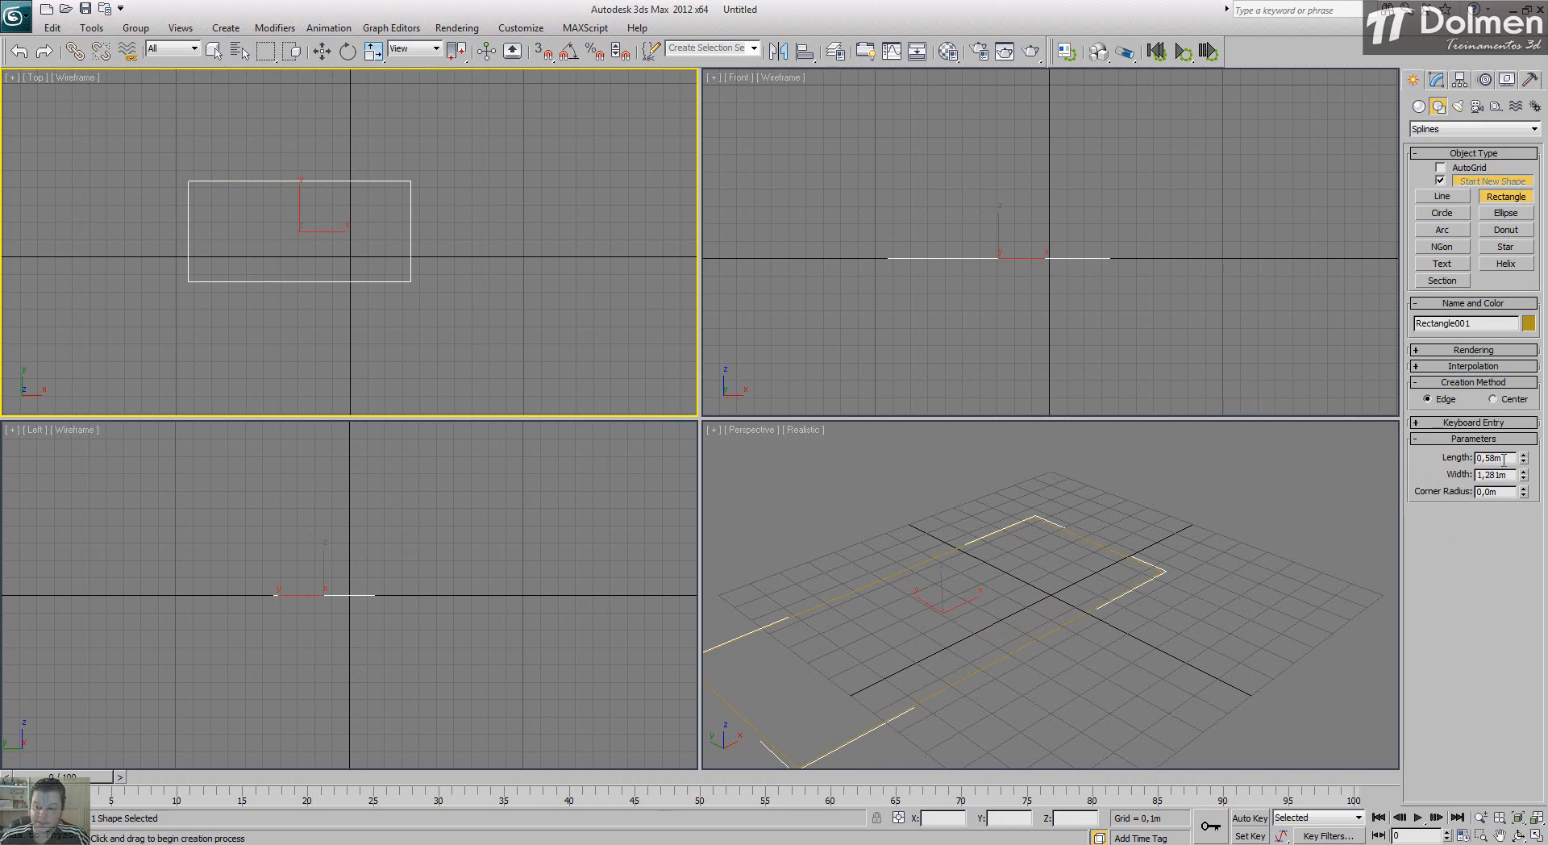
middle_click_drag(1012, 598, 1056, 574)
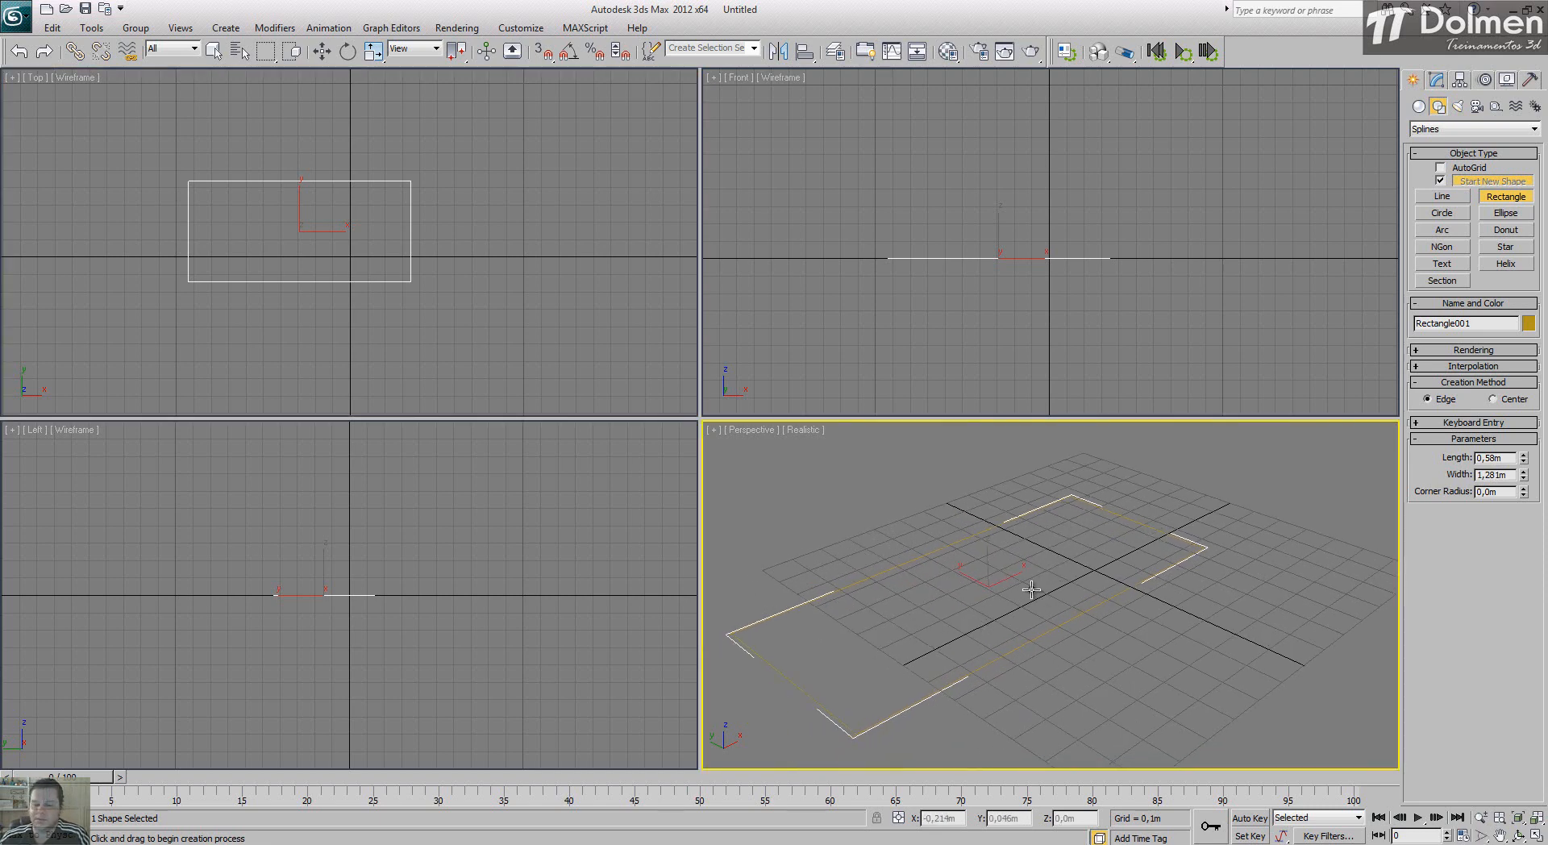
Step: Set the rectangle's length to 3 m and width to 4 m, leave rectangle creation and fit the shape in all viewports
double_click(1501, 458)
double_click(1504, 475)
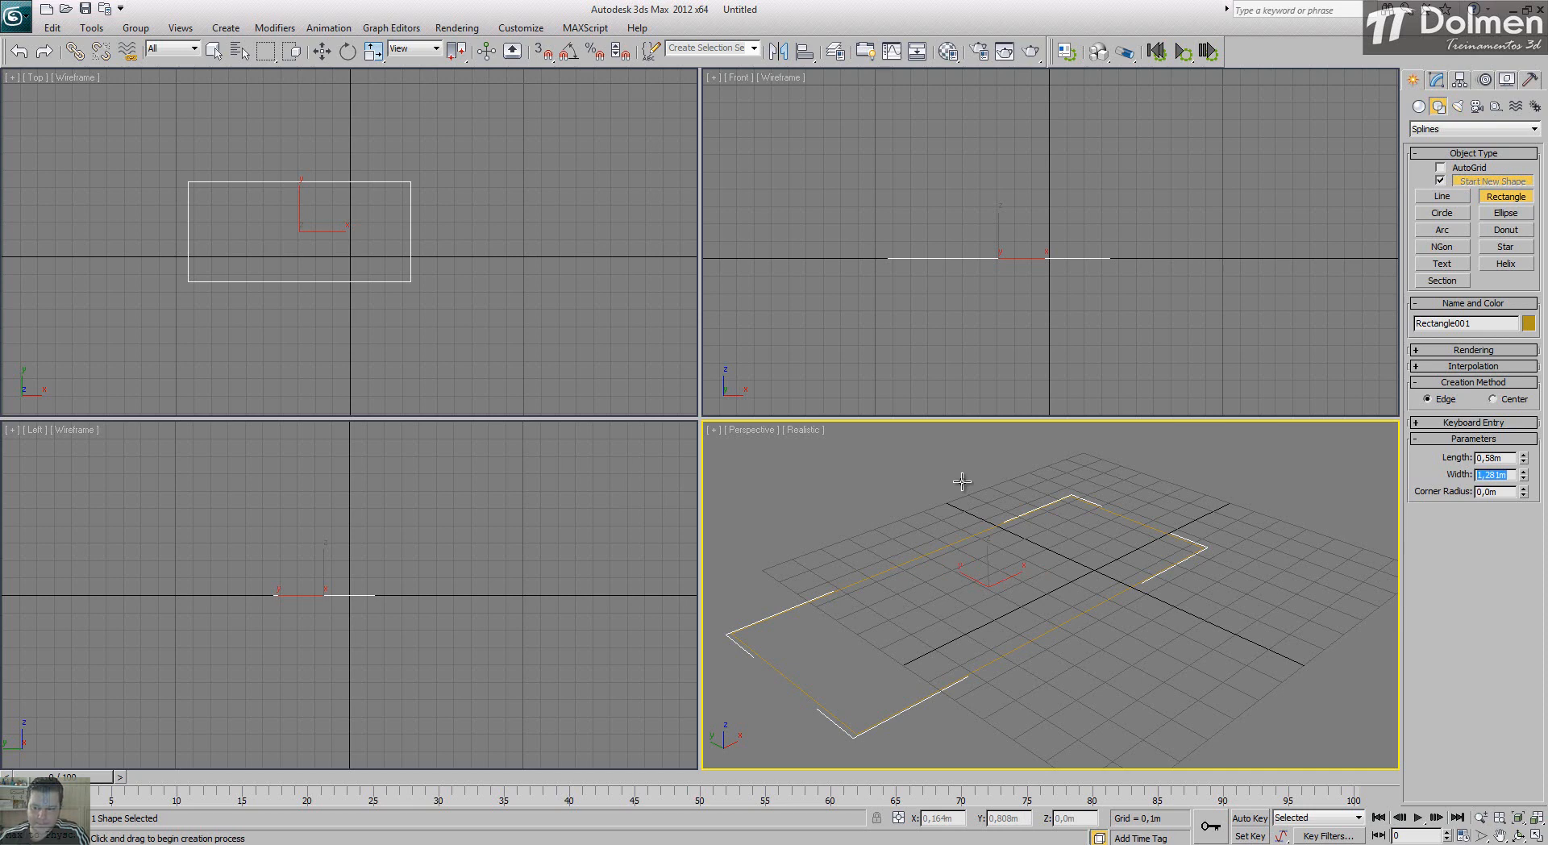
double_click(1499, 457)
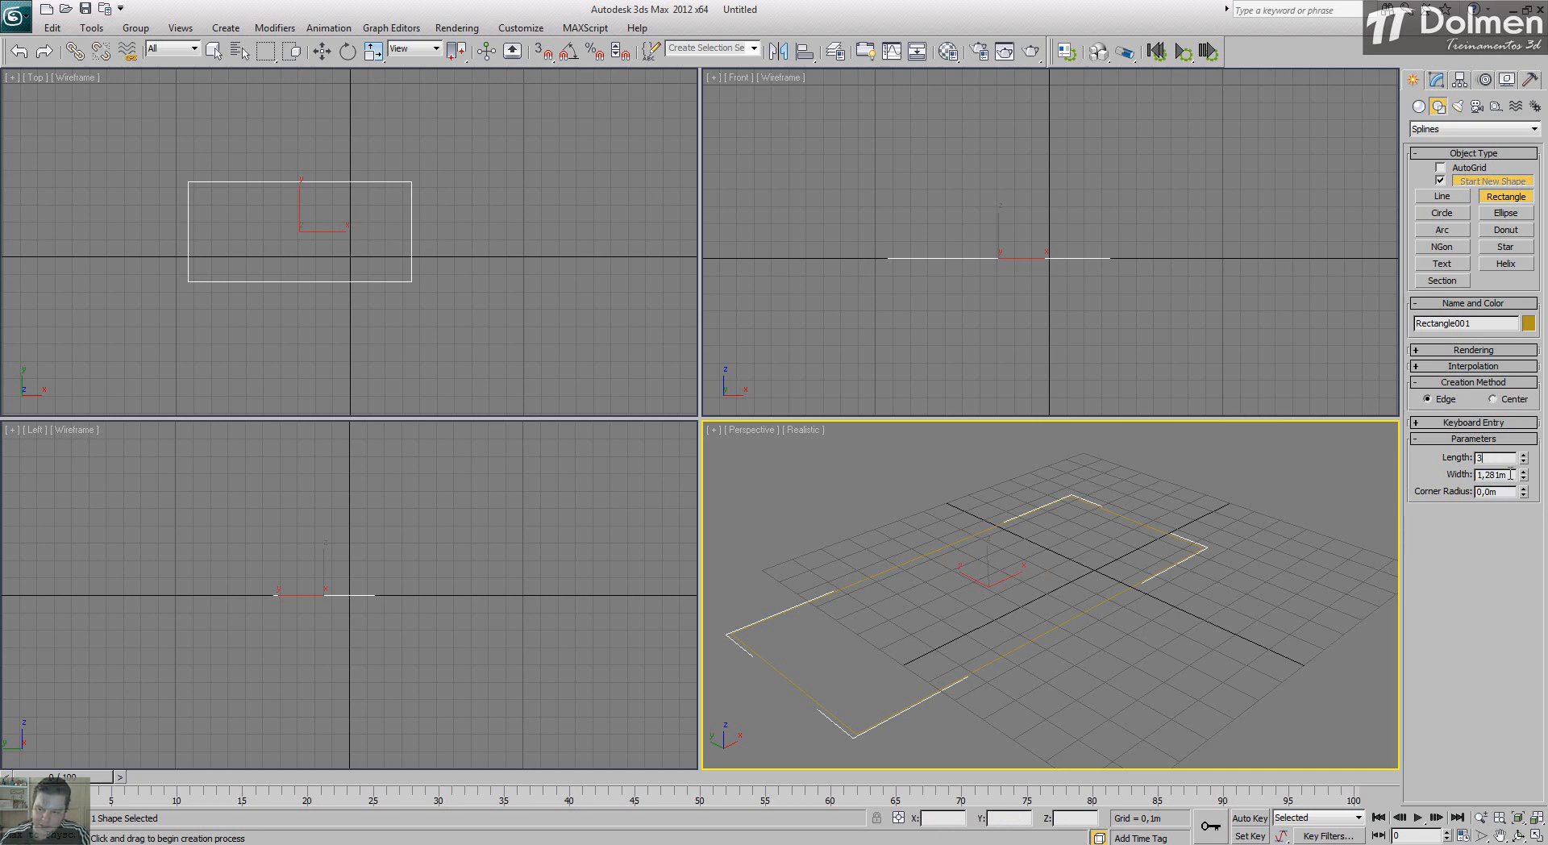
double_click(1509, 474)
type("4")
key("Return")
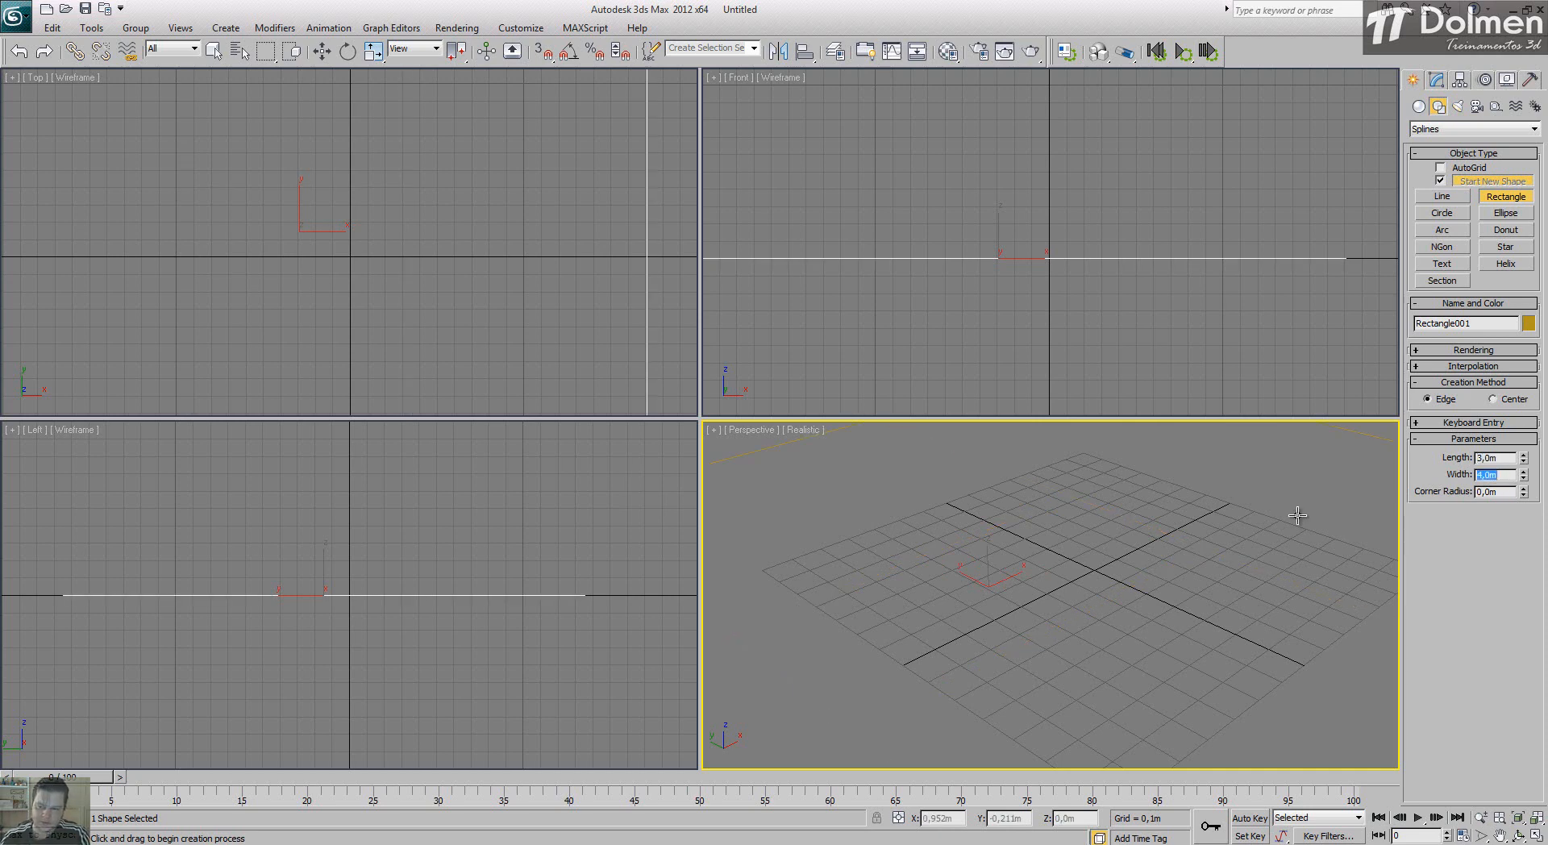
right_click(1129, 535)
right_click(1118, 537)
left_click(1050, 530)
key("ctrl+shift+z")
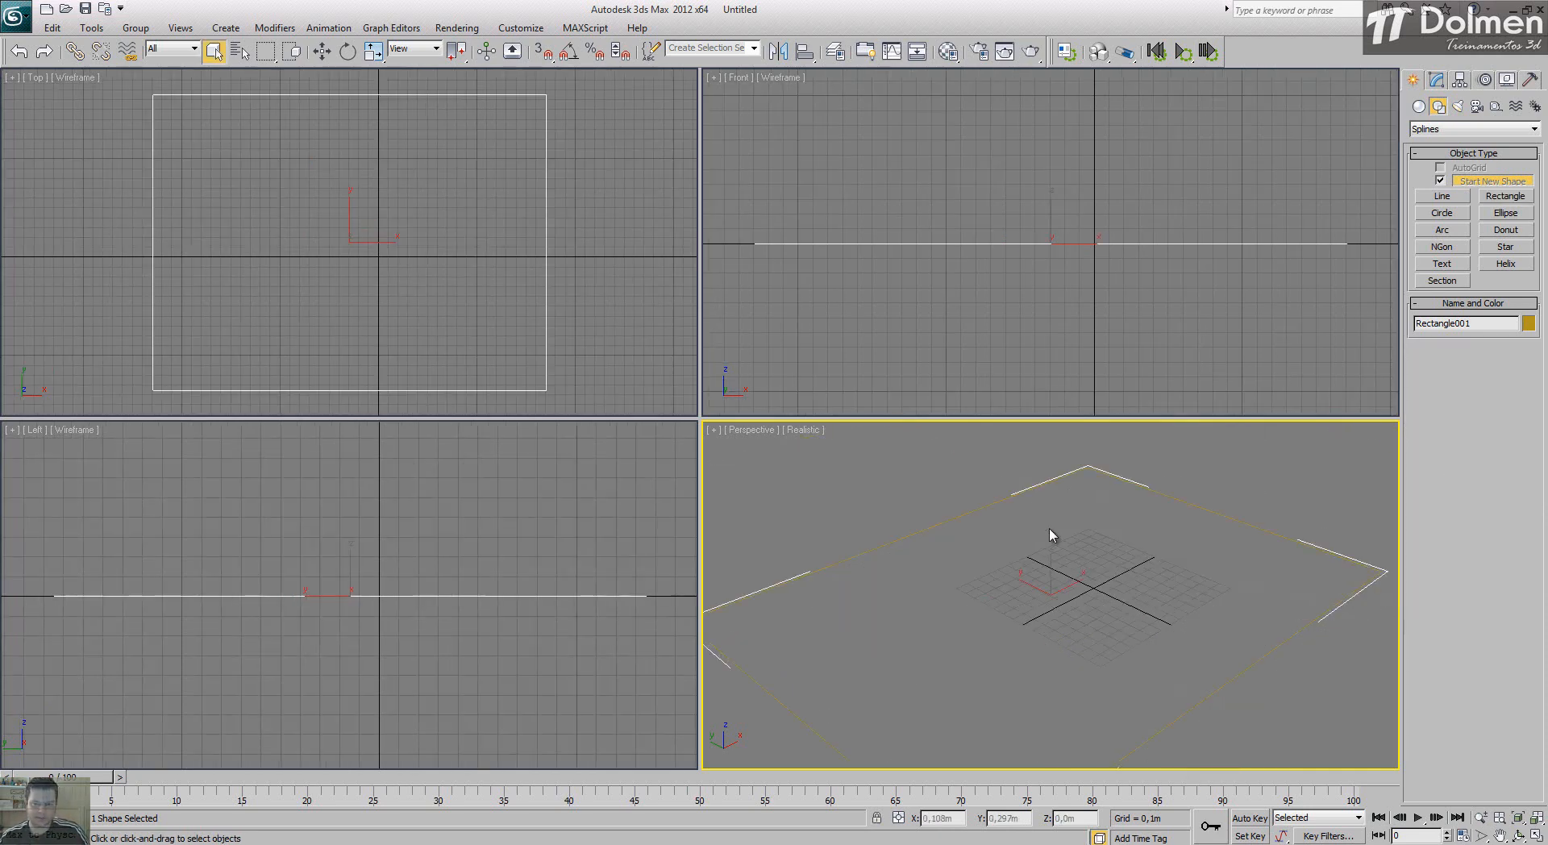
scroll(1064, 521, "down", 4)
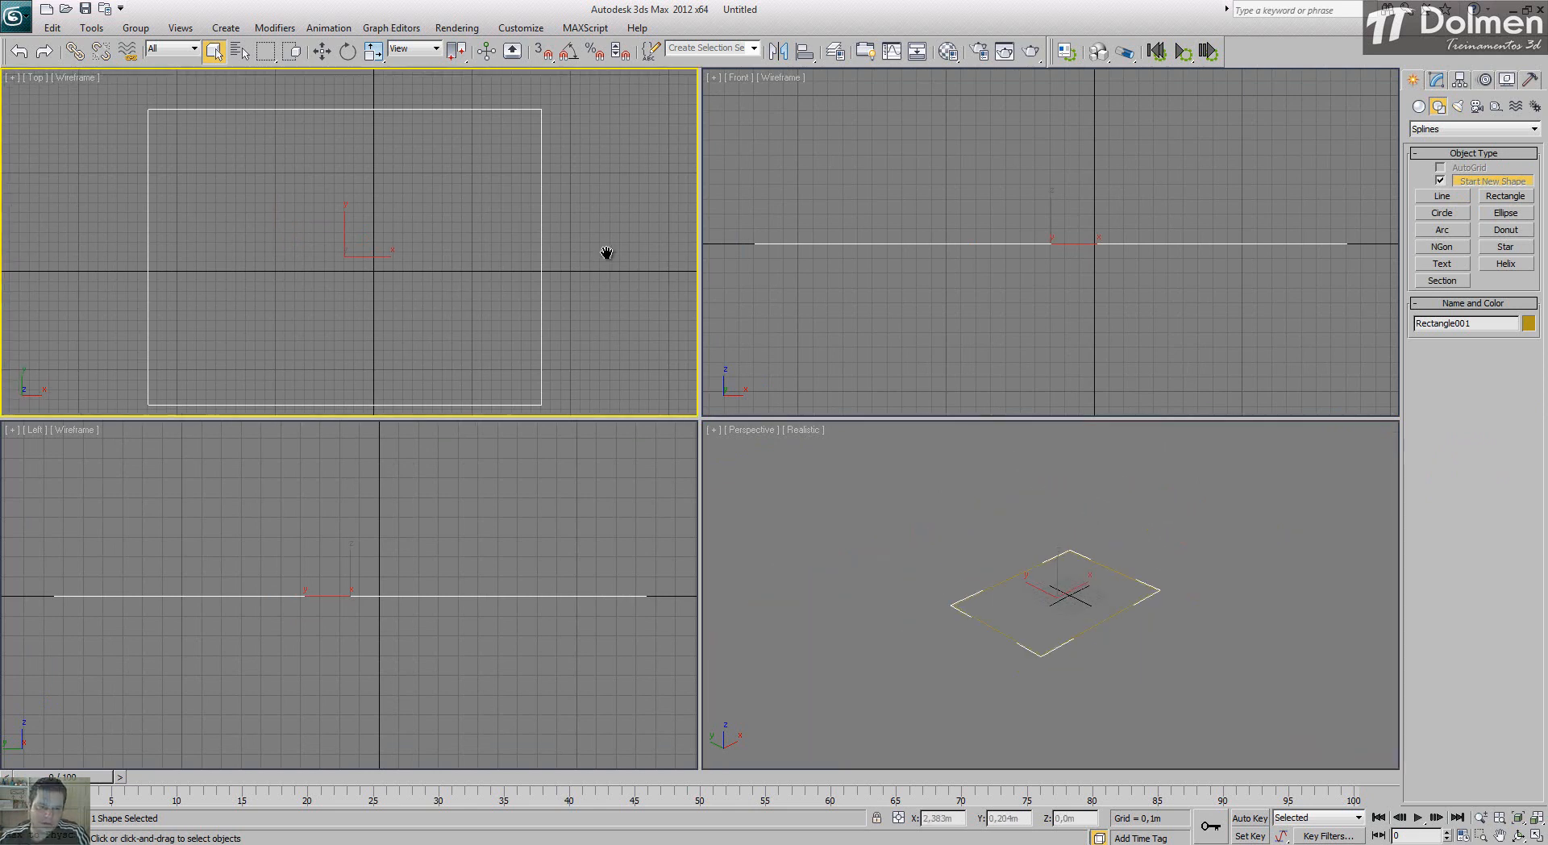
Step: Clone the rectangle as one independent copy about 3.5 m along the positive Y axis in the Top viewport
scroll(607, 253, "down", 3)
middle_click_drag(567, 259, 366, 254)
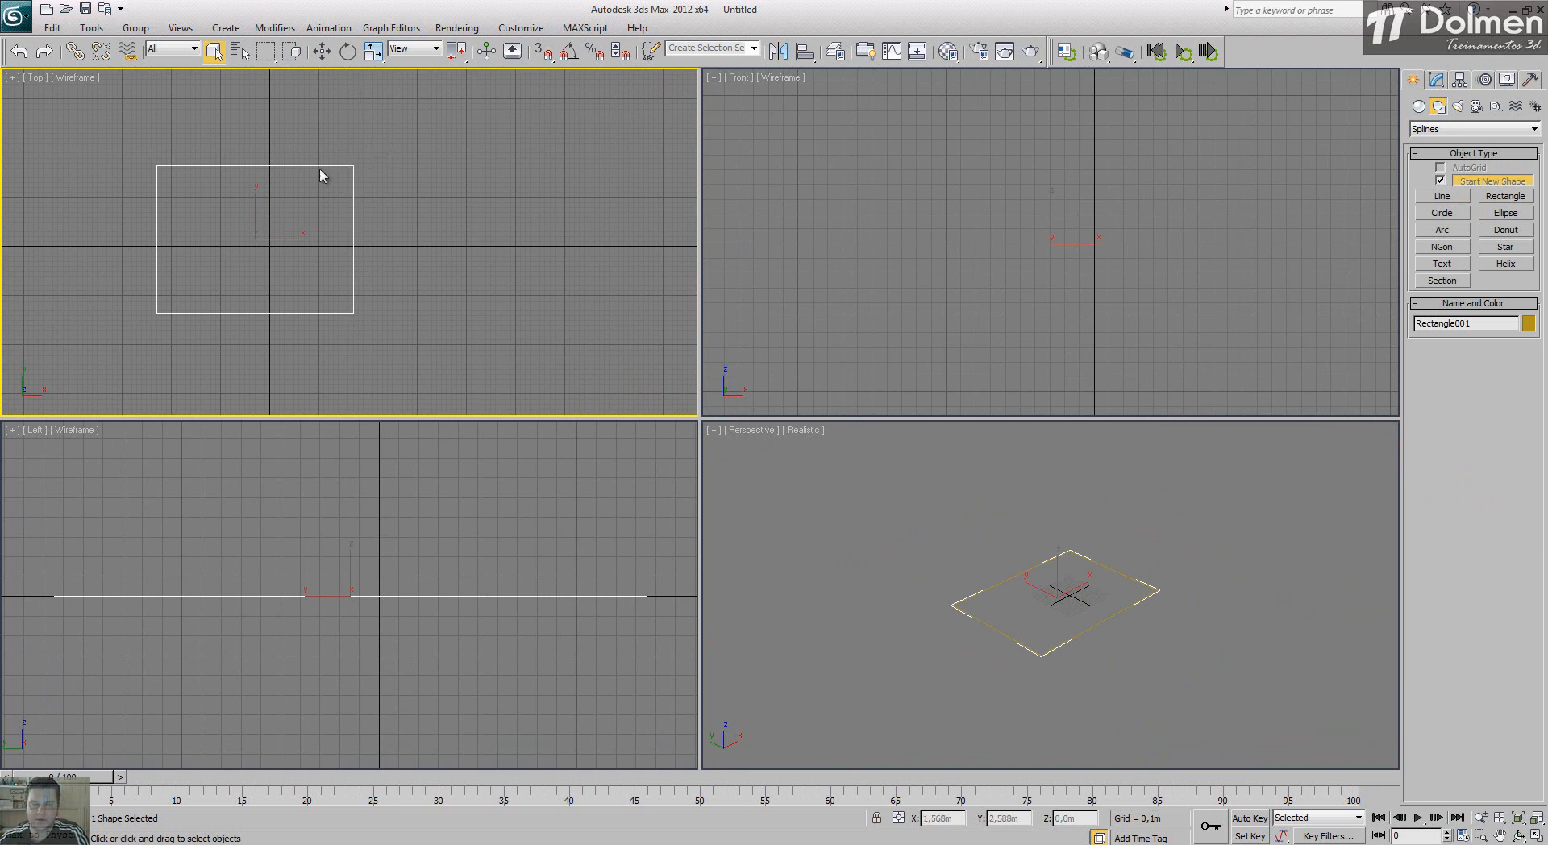
middle_click_drag(285, 203, 404, 251)
key("w")
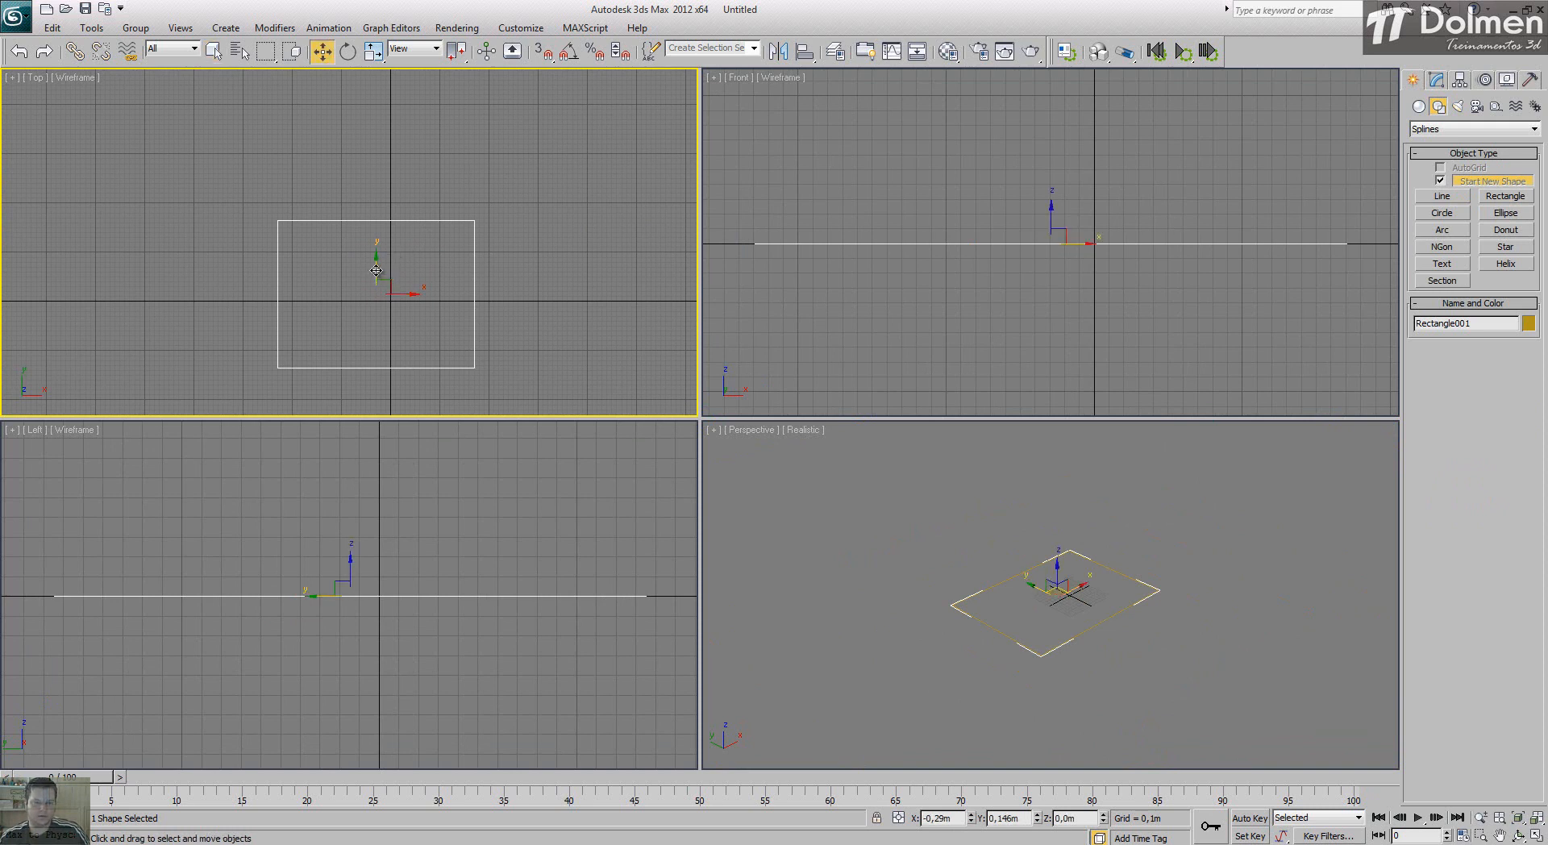
left_click_drag(376, 270, 375, 96, "shift")
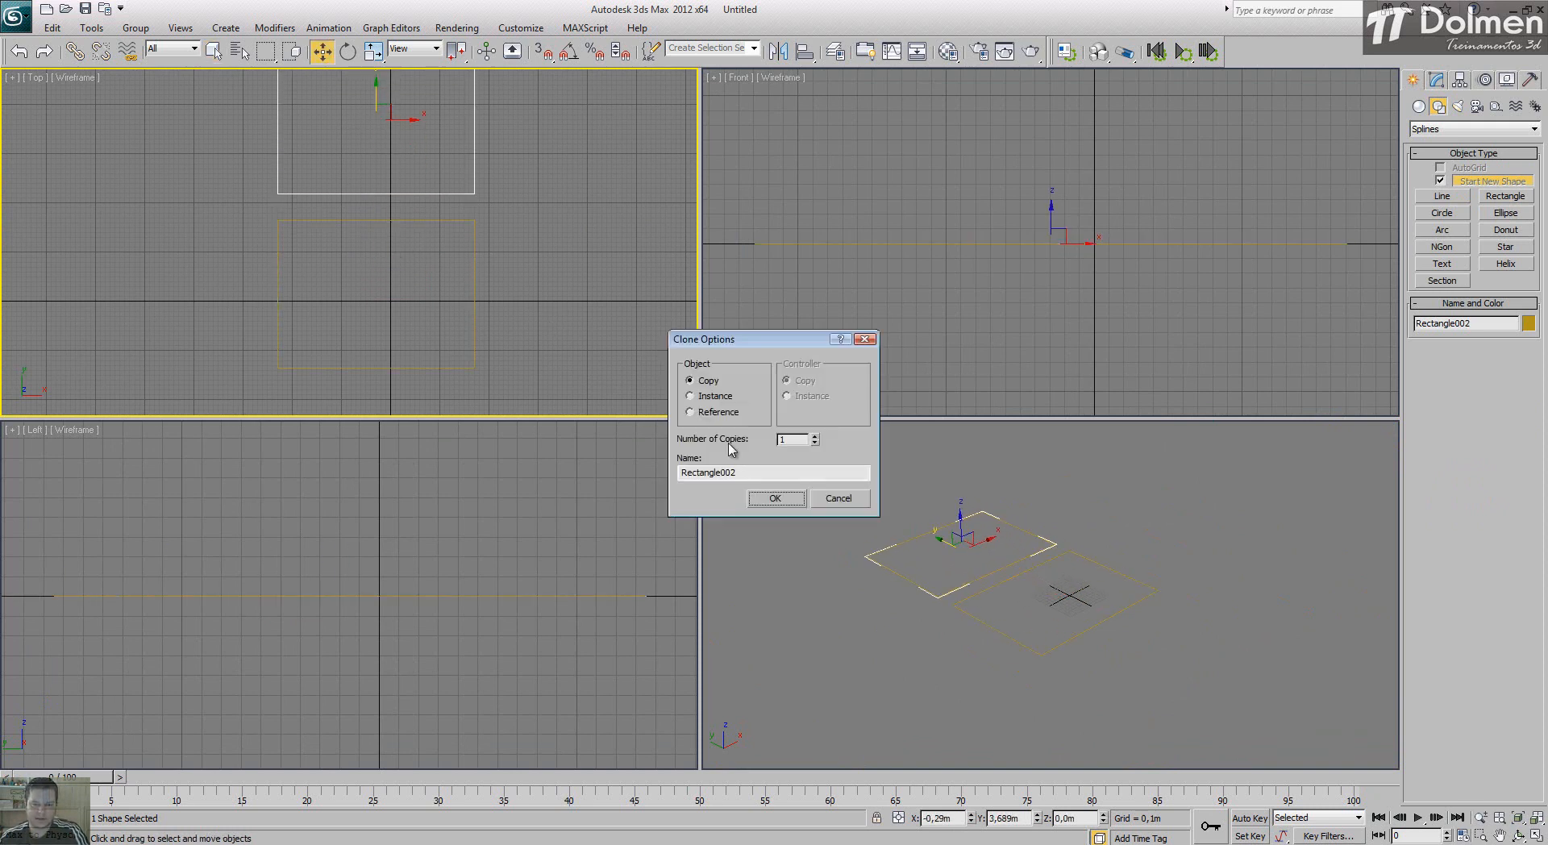
left_click(772, 502)
Step: Enable 2.5D snapping and move the copied rectangle so its lower-left vertex snaps onto the original rectangle's upper-left vertex
middle_click_drag(460, 252, 440, 291)
scroll(308, 183, "up", 2)
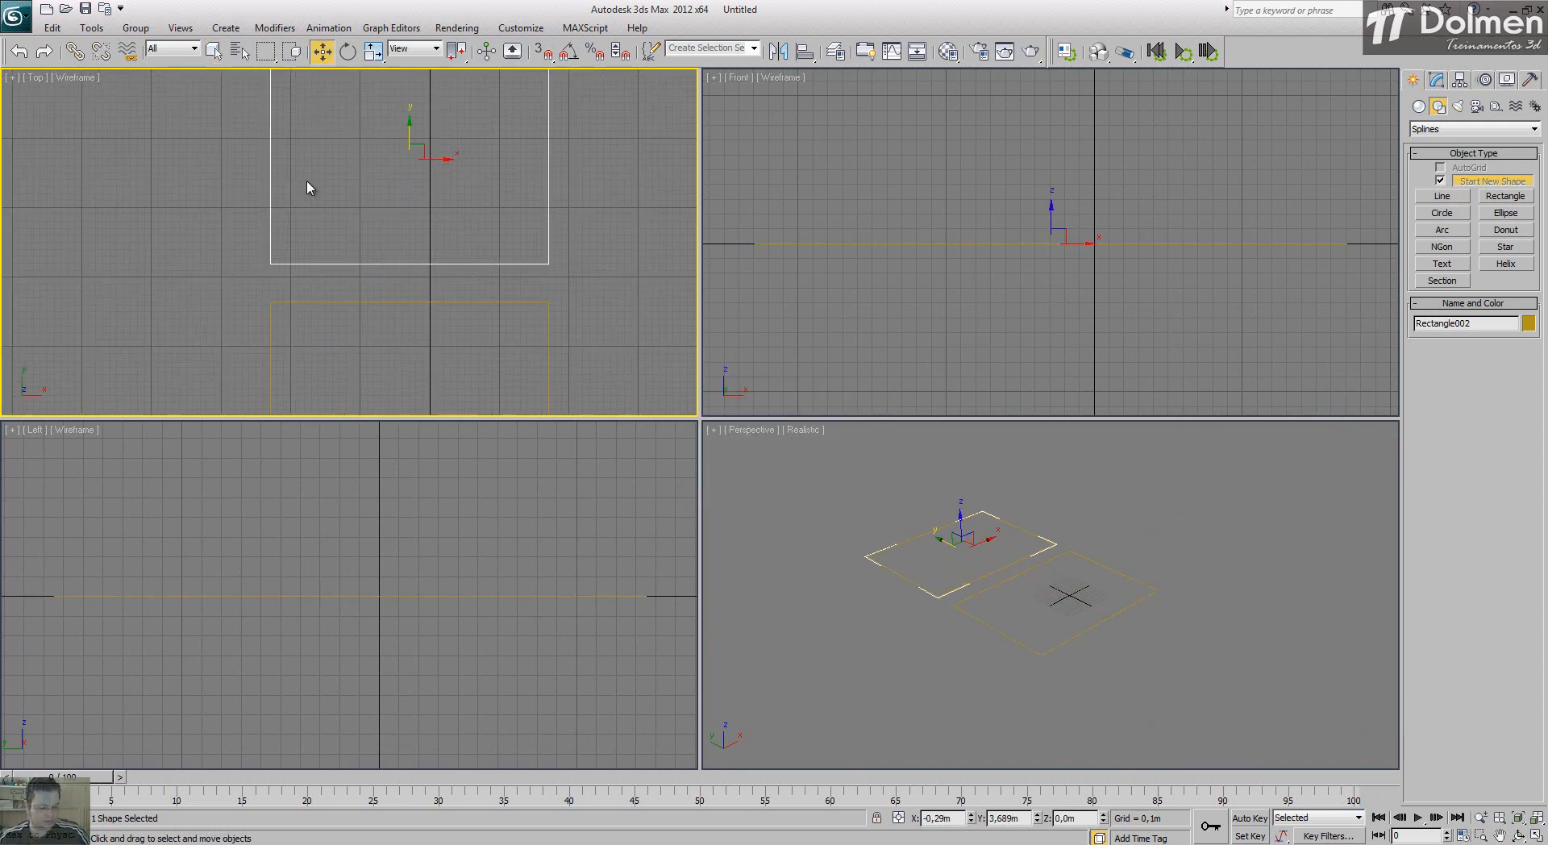
key("s")
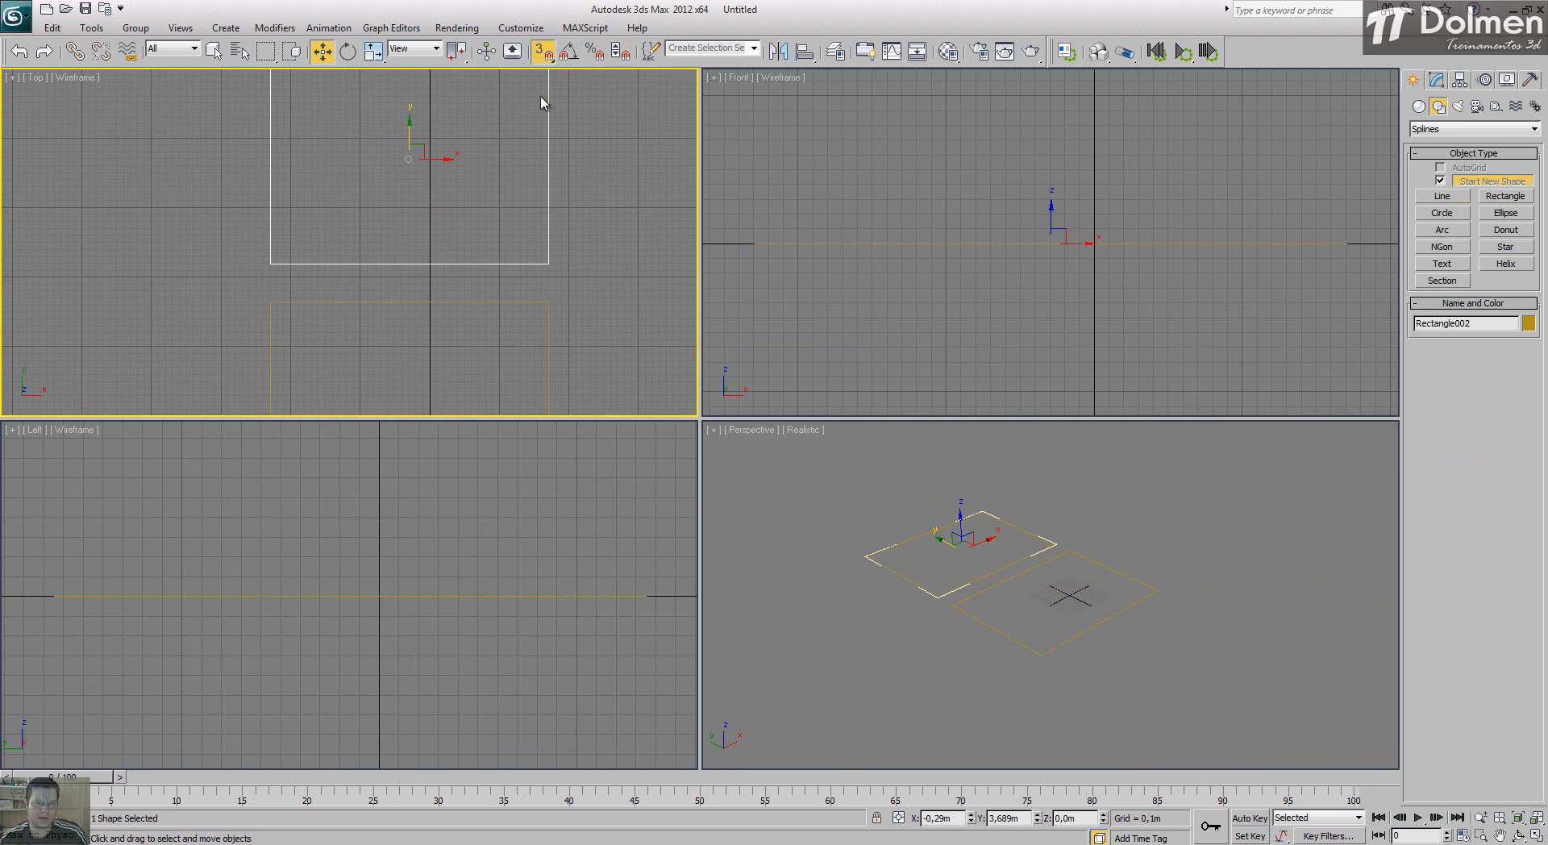
left_click_drag(543, 51, 543, 102)
left_click_drag(270, 265, 272, 302)
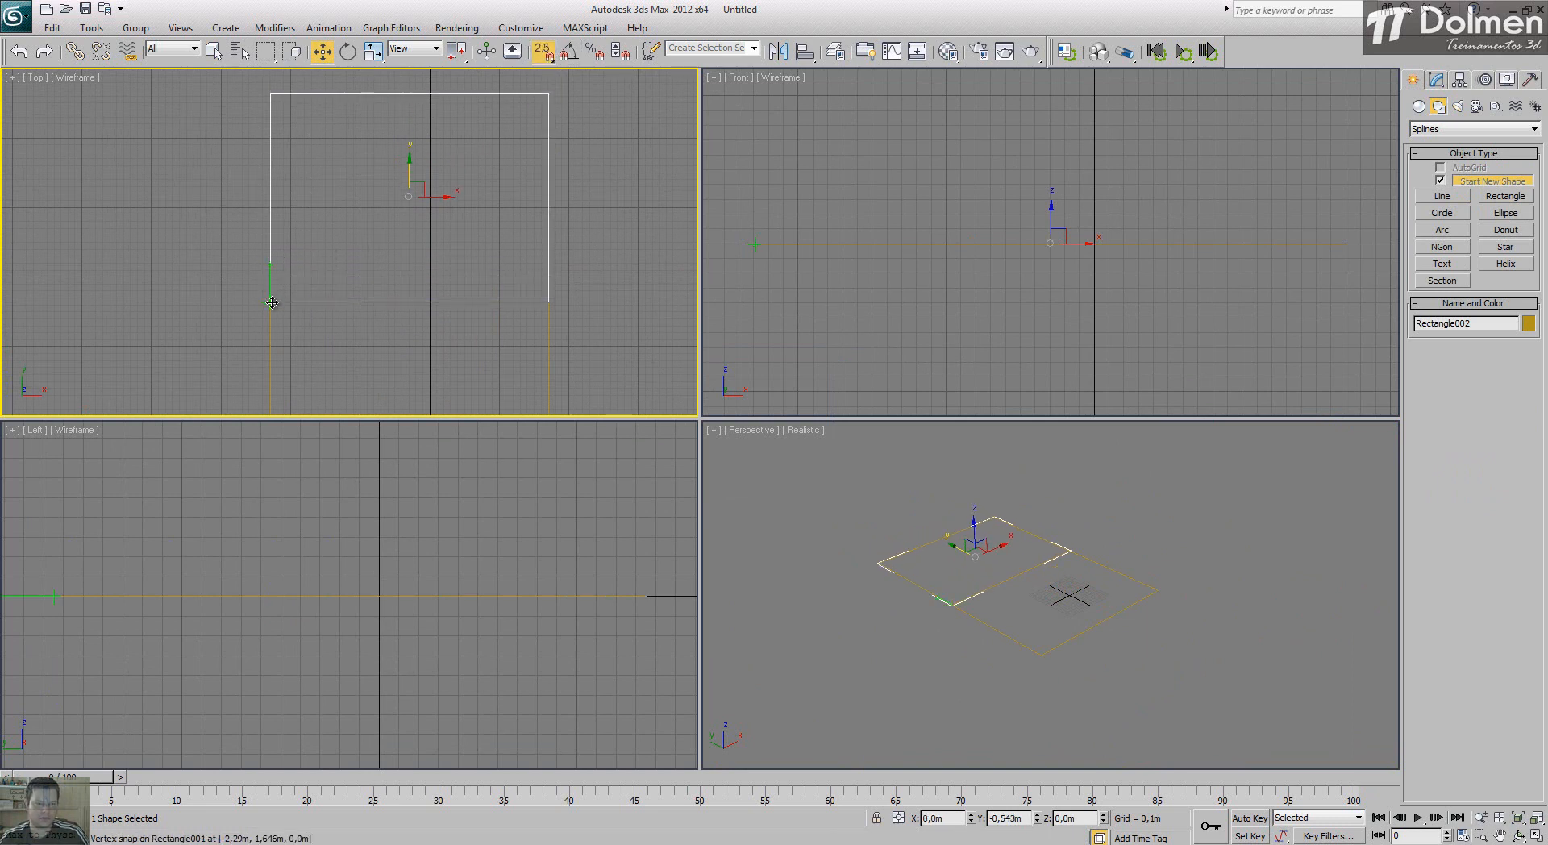
right_click(816, 526)
middle_click_drag(898, 654, 1069, 603, "alt")
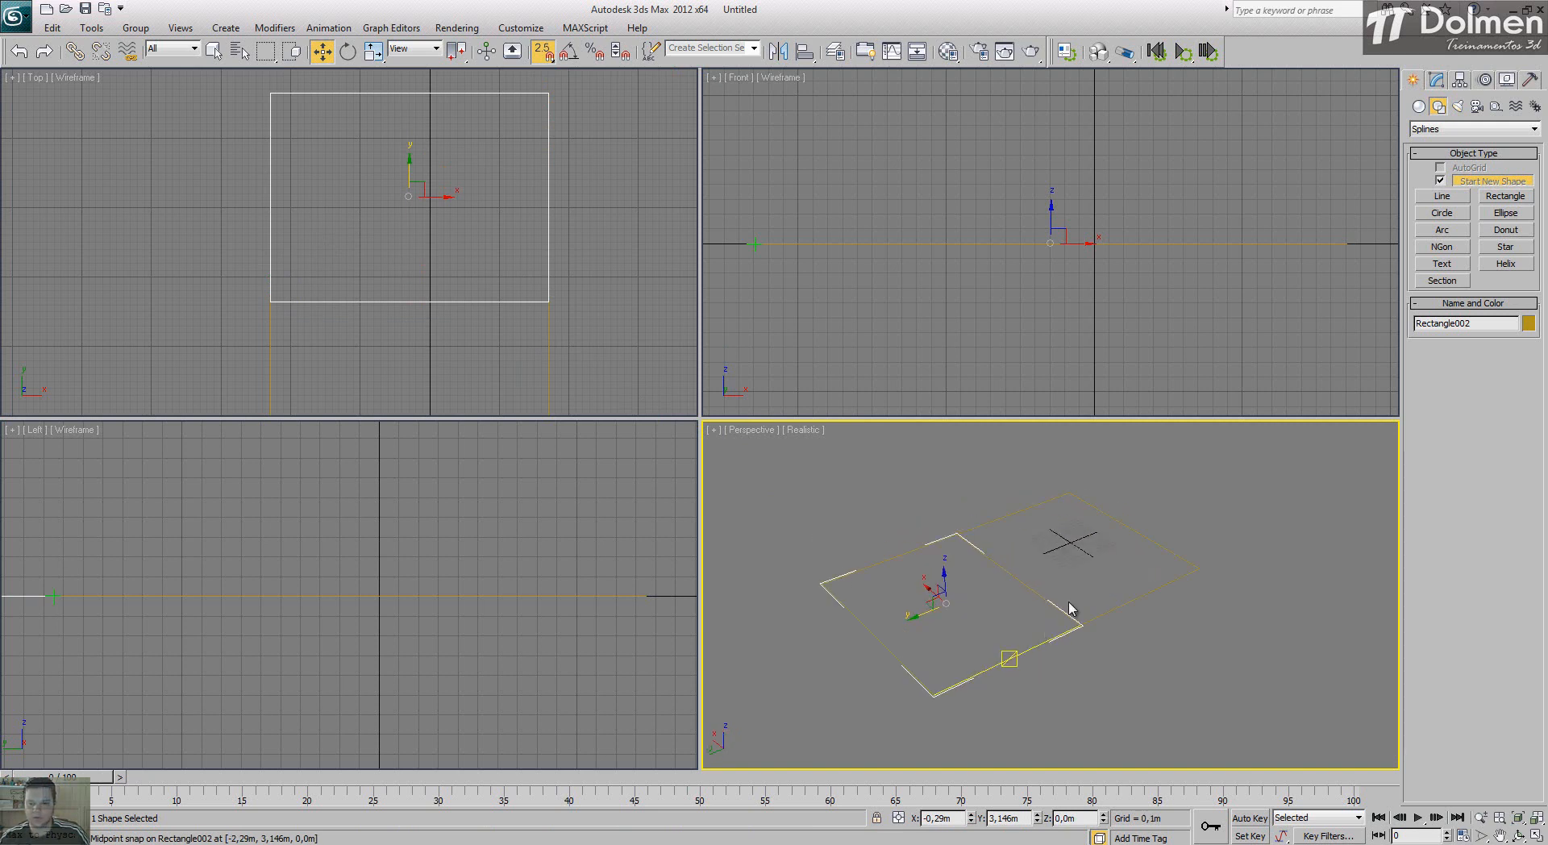
Step: Select the copied rectangle and convert it to an editable spline
left_click(1185, 492)
left_click(1082, 582)
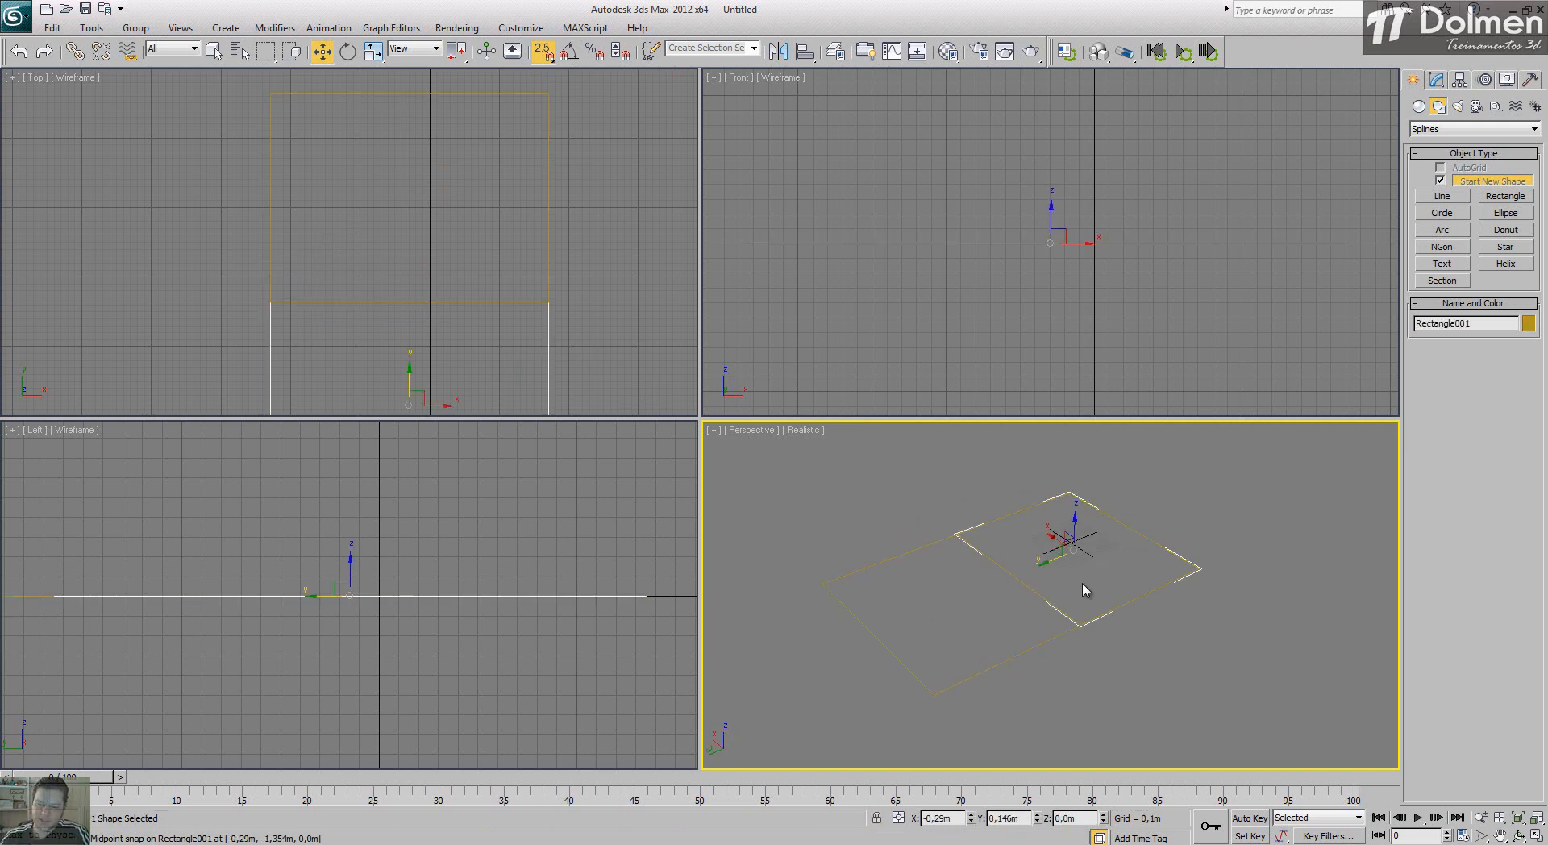
left_click(1014, 655)
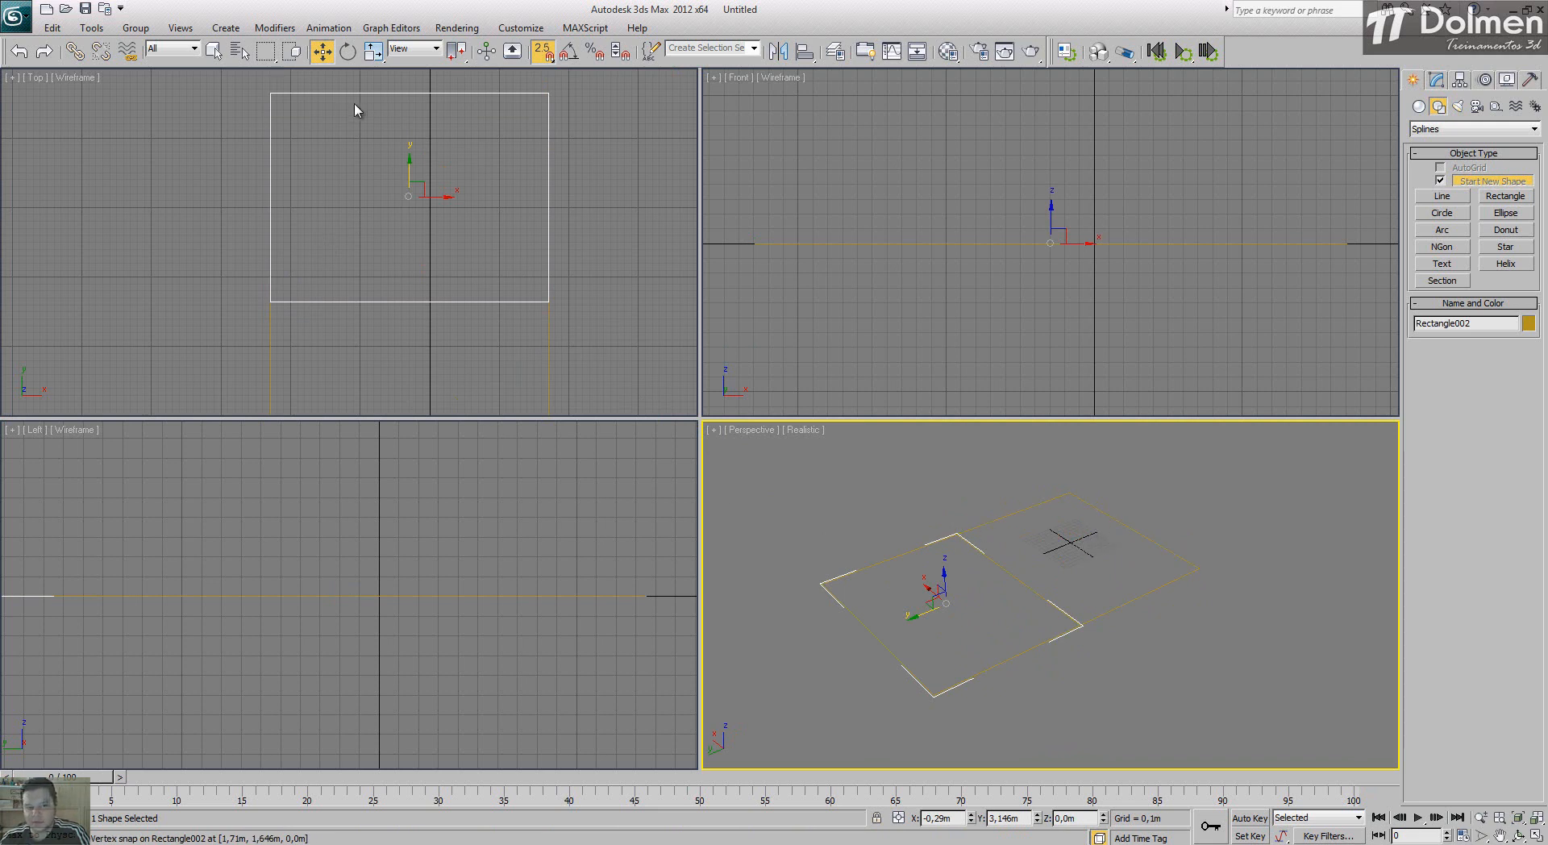
right_click(474, 253)
scroll(464, 266, "down", 3)
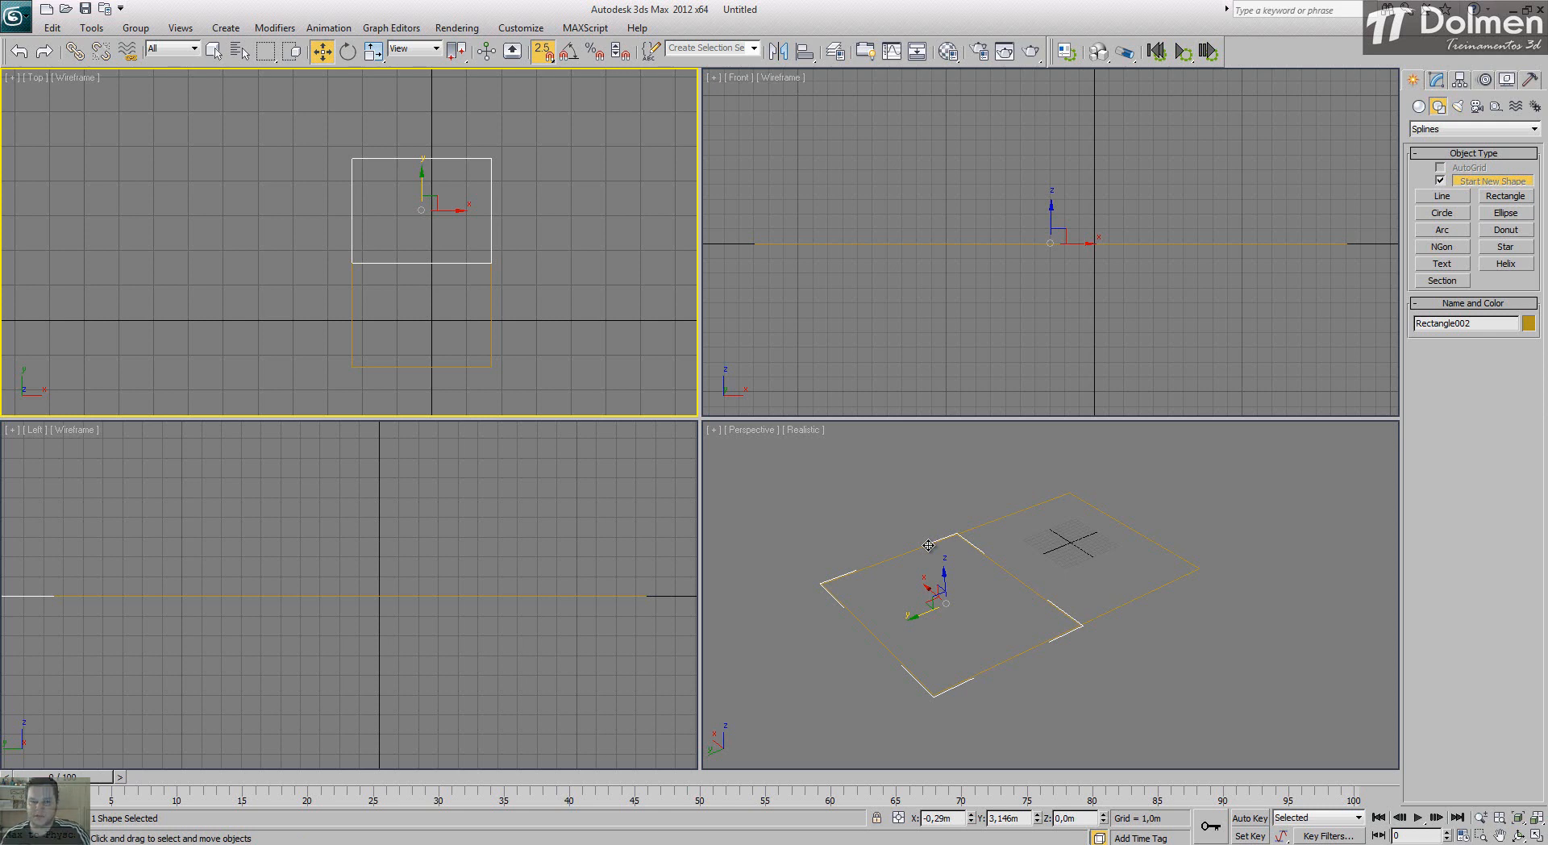
right_click(442, 203)
mouse_move(565, 360)
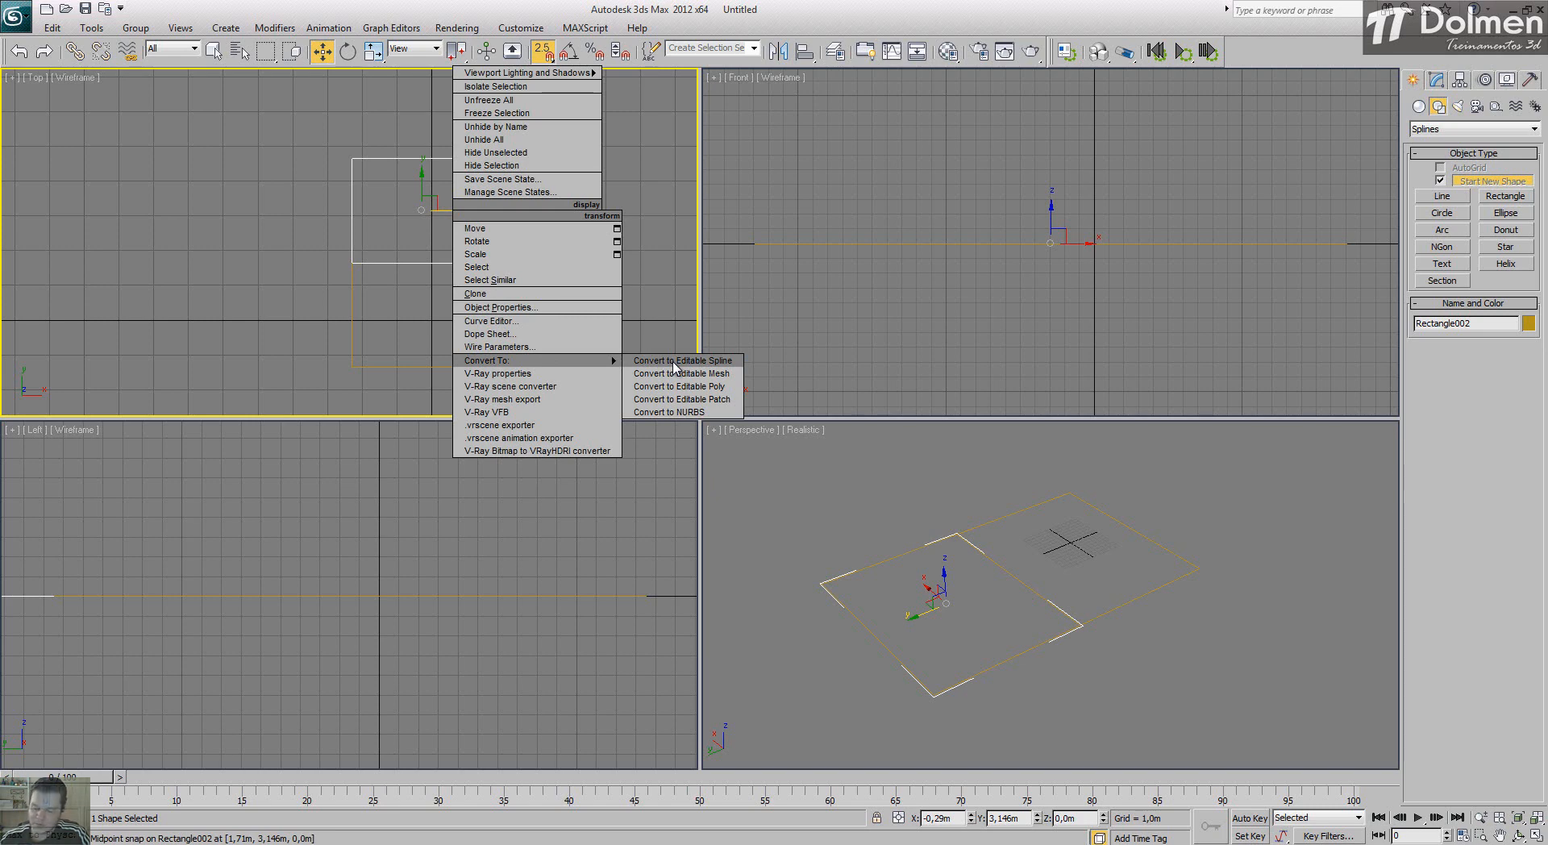
left_click(674, 361)
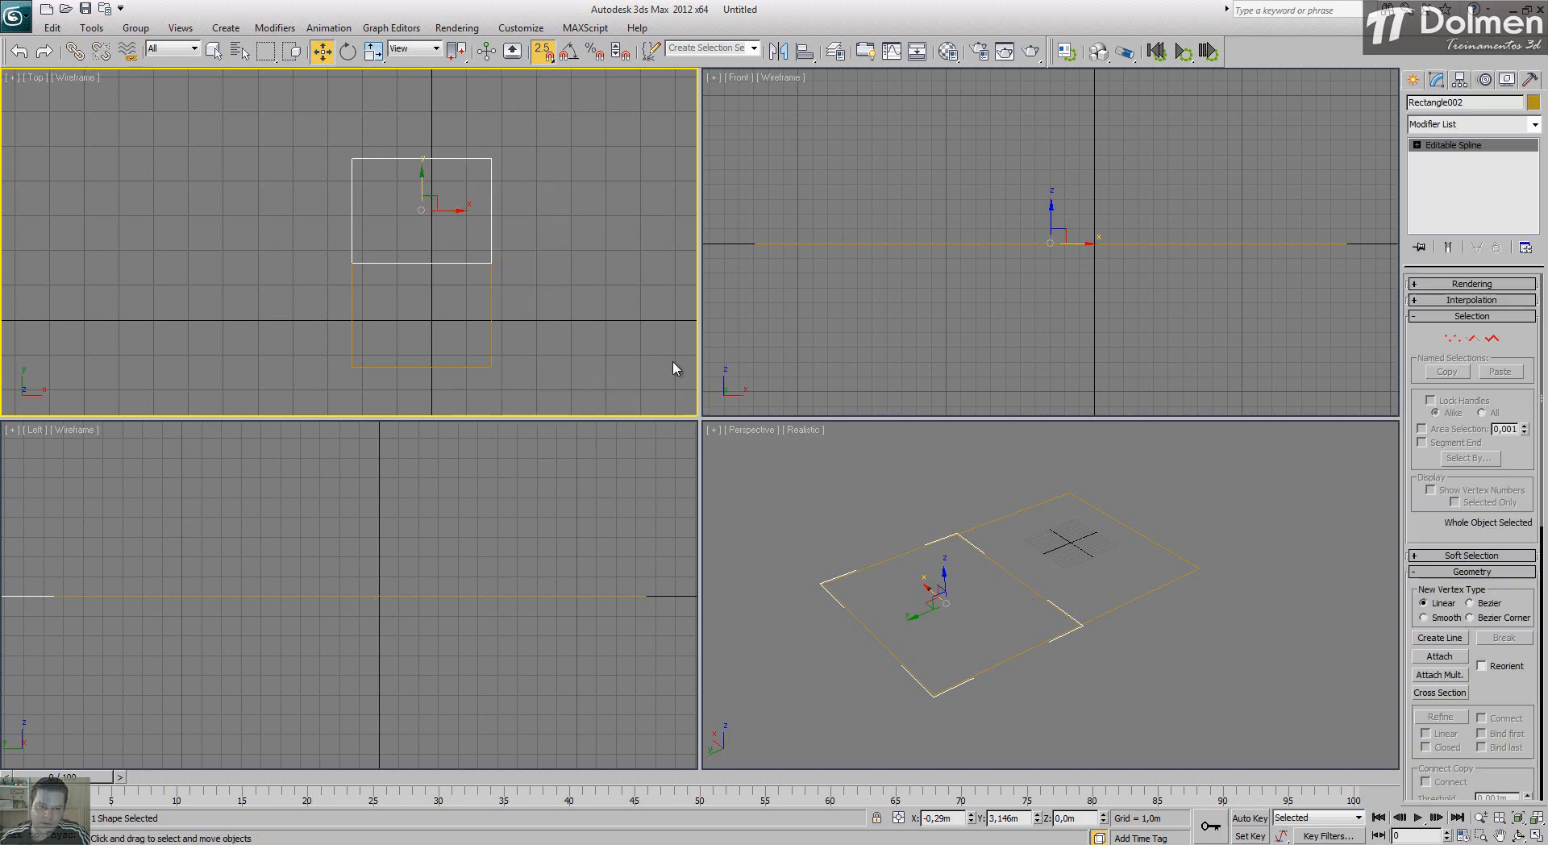
Step: Attach the original rectangle to the editable spline and leave attach mode
left_click(1441, 657)
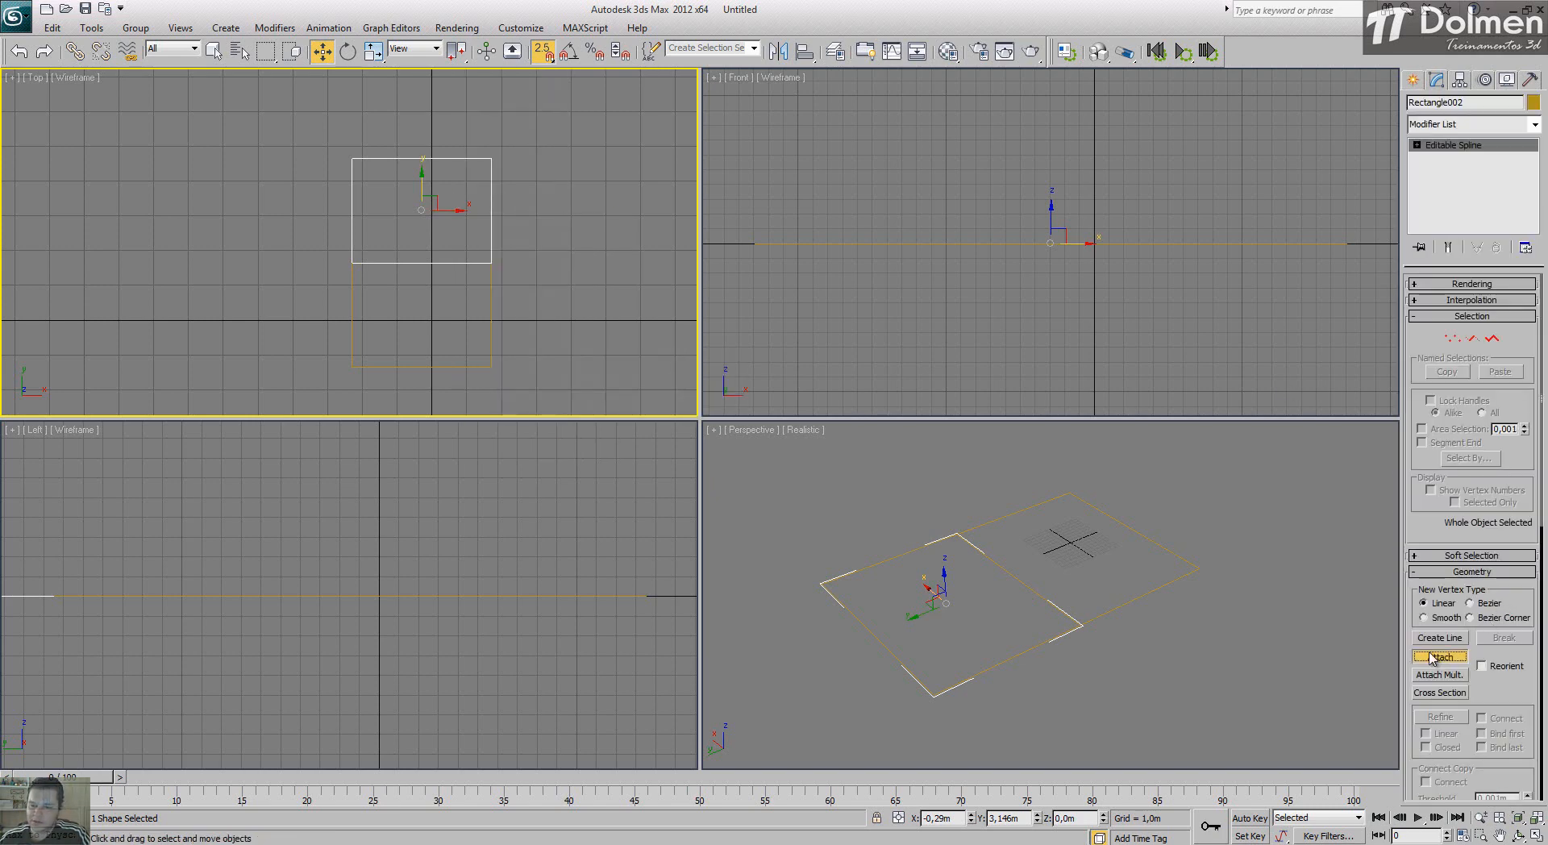
left_click(1173, 577)
right_click(1376, 583)
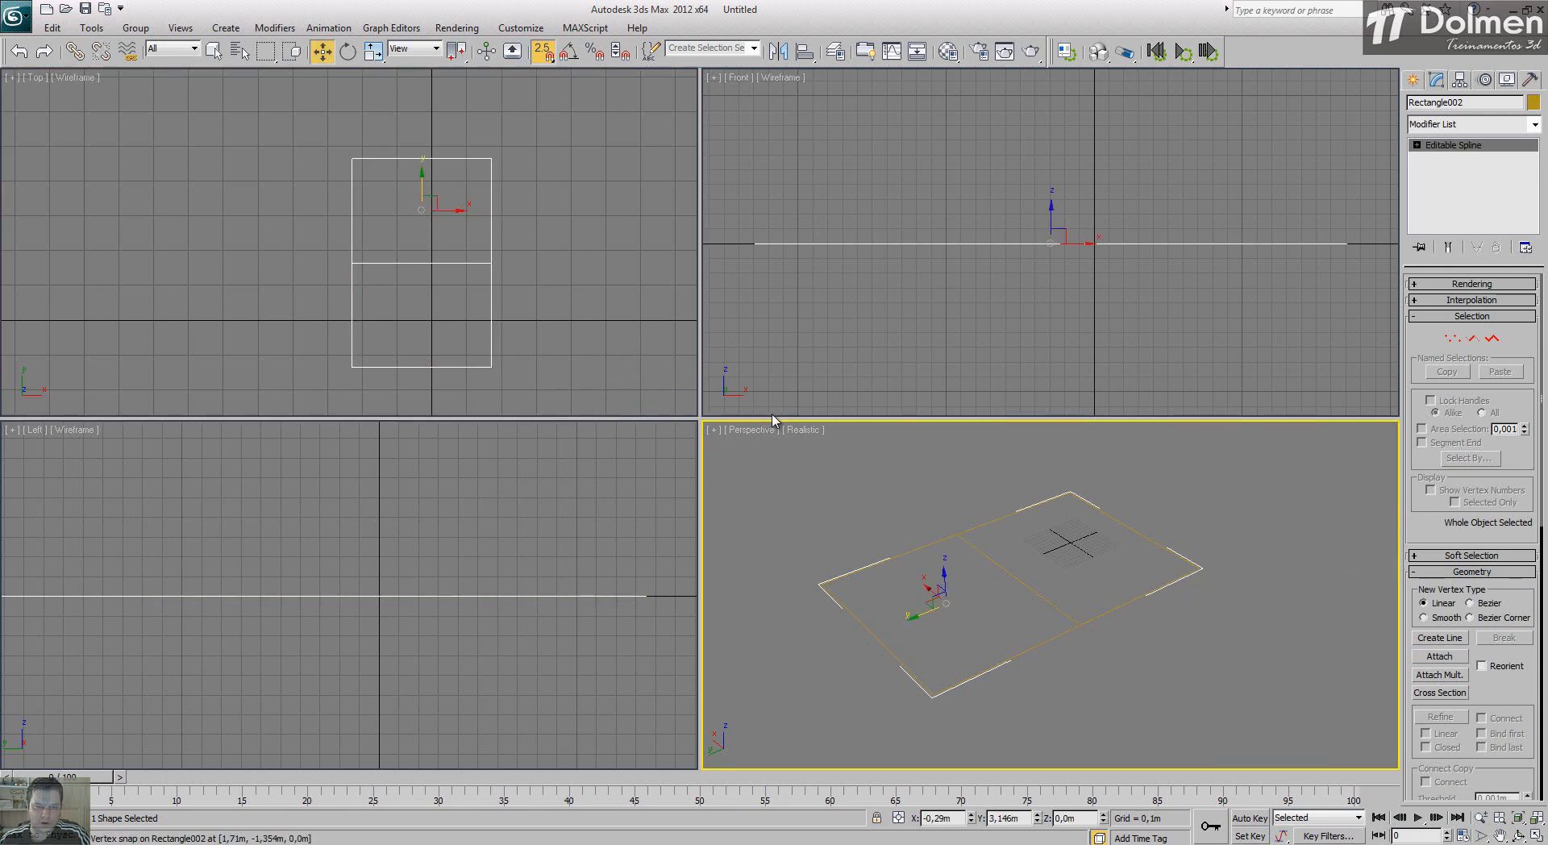
Step: Select all vertices of the combined spline, turn off snapping and convert the vertices to Corner type
left_click(1451, 338)
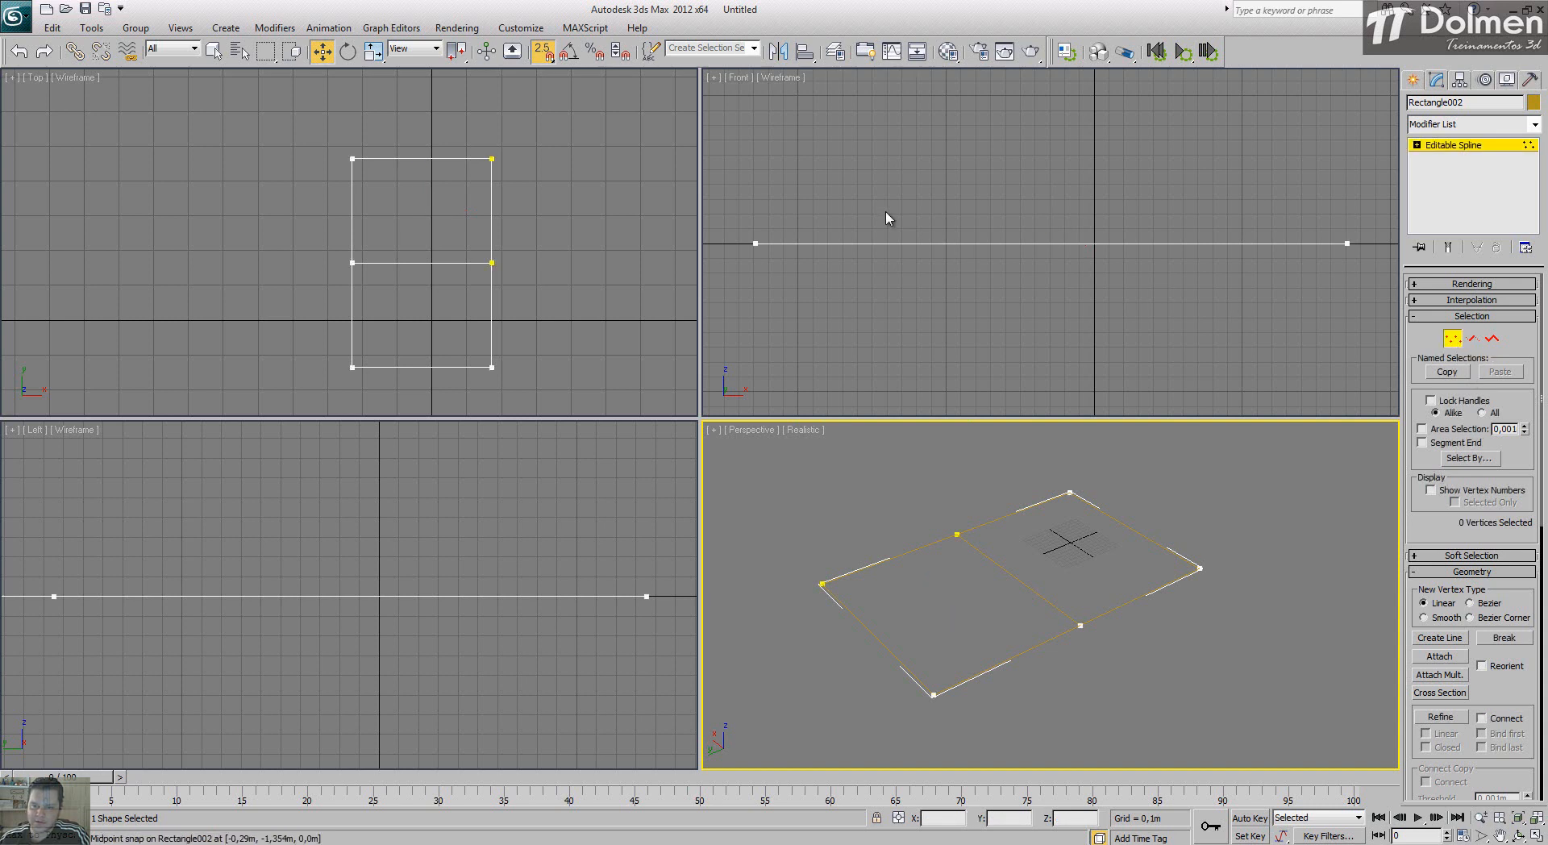
left_click_drag(240, 231, 568, 288)
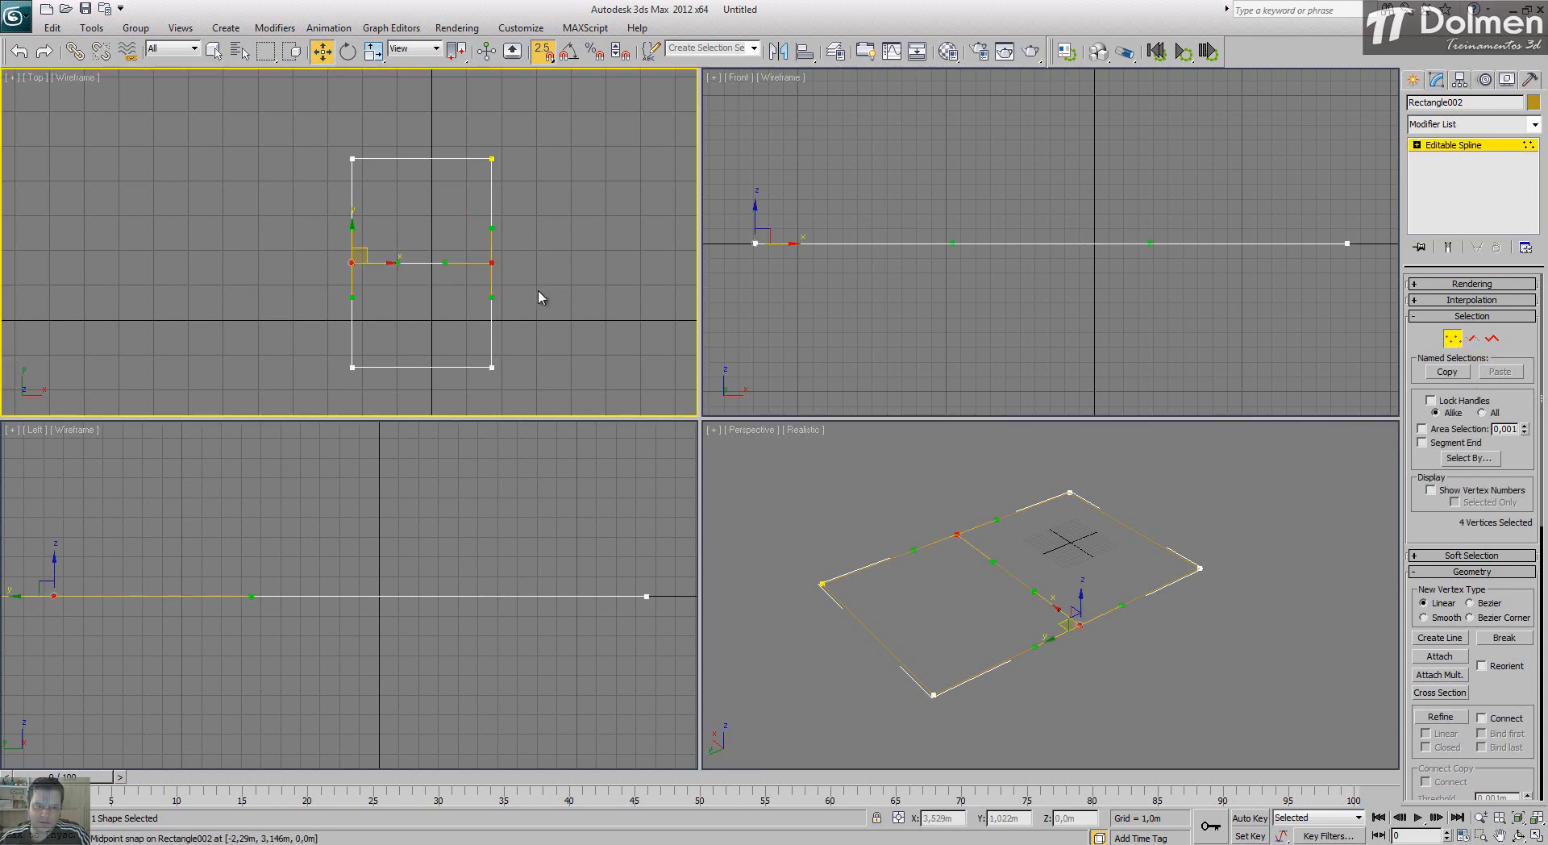
left_click_drag(313, 143, 603, 458)
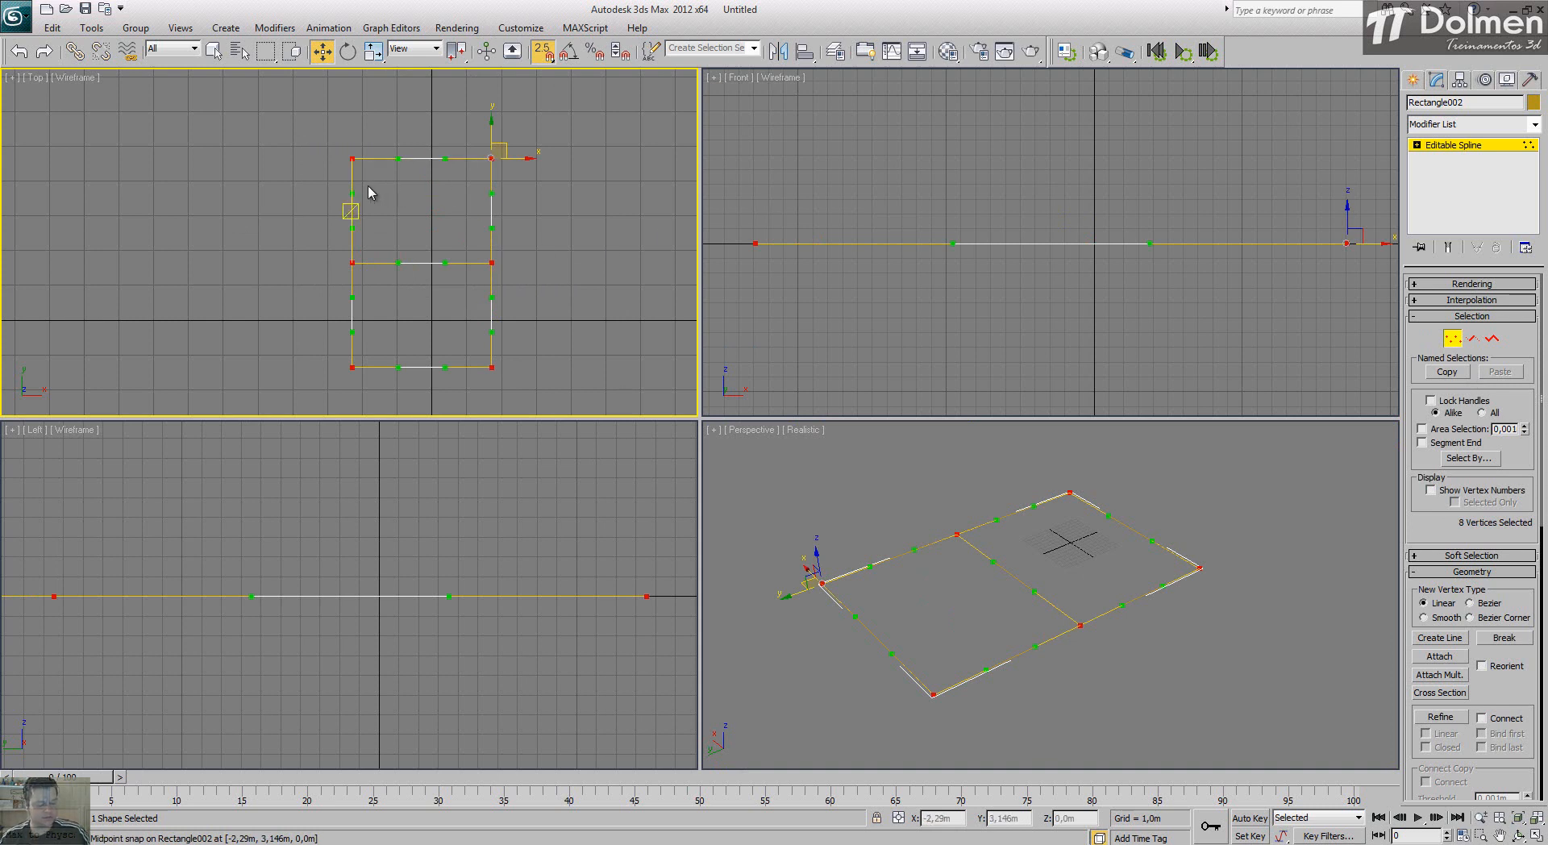
key("s")
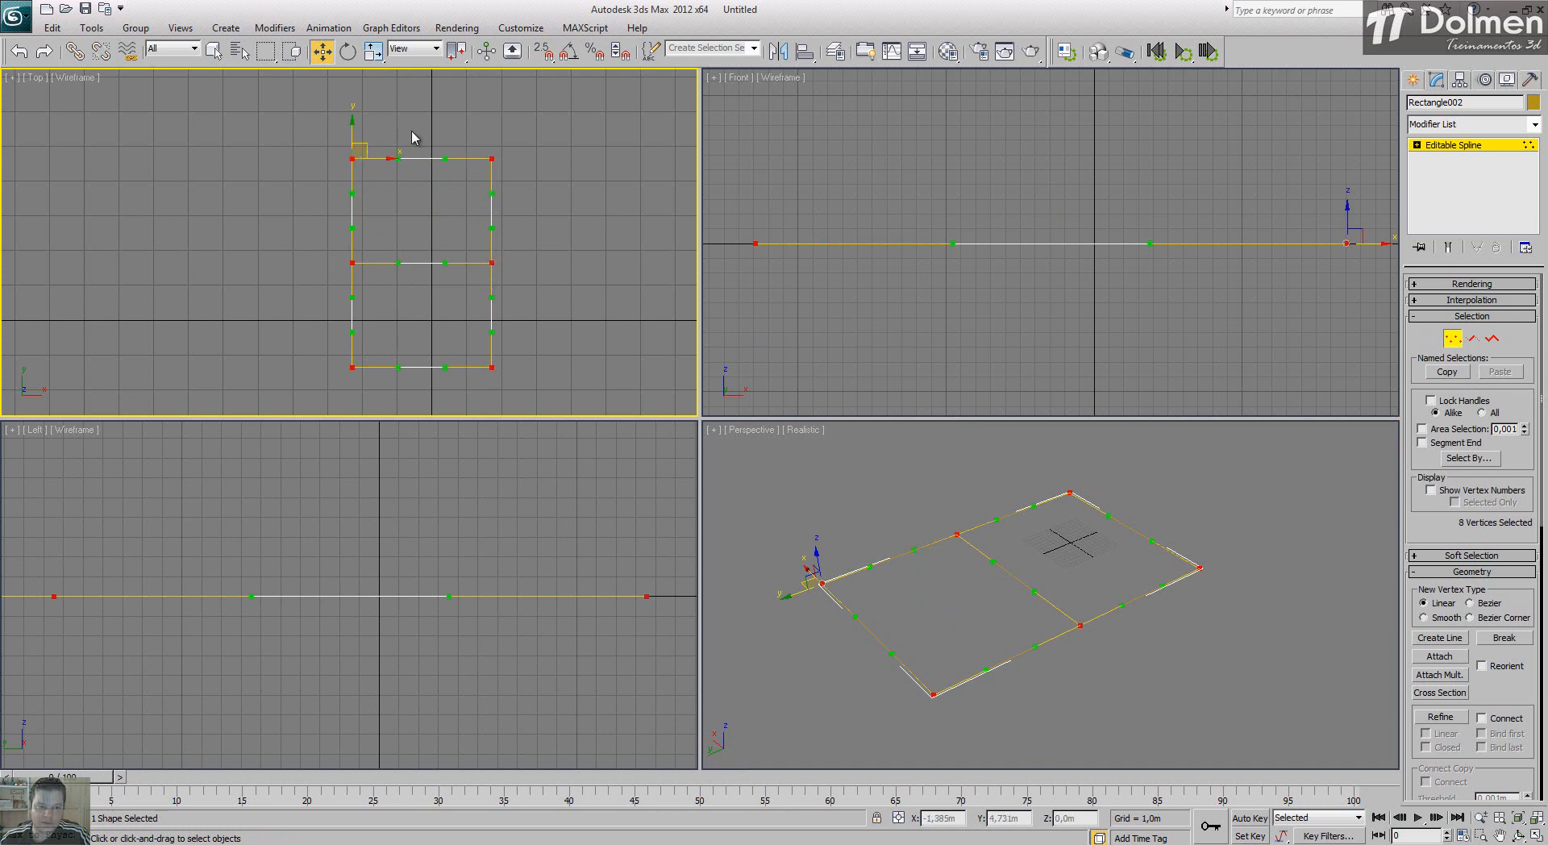
right_click(347, 201)
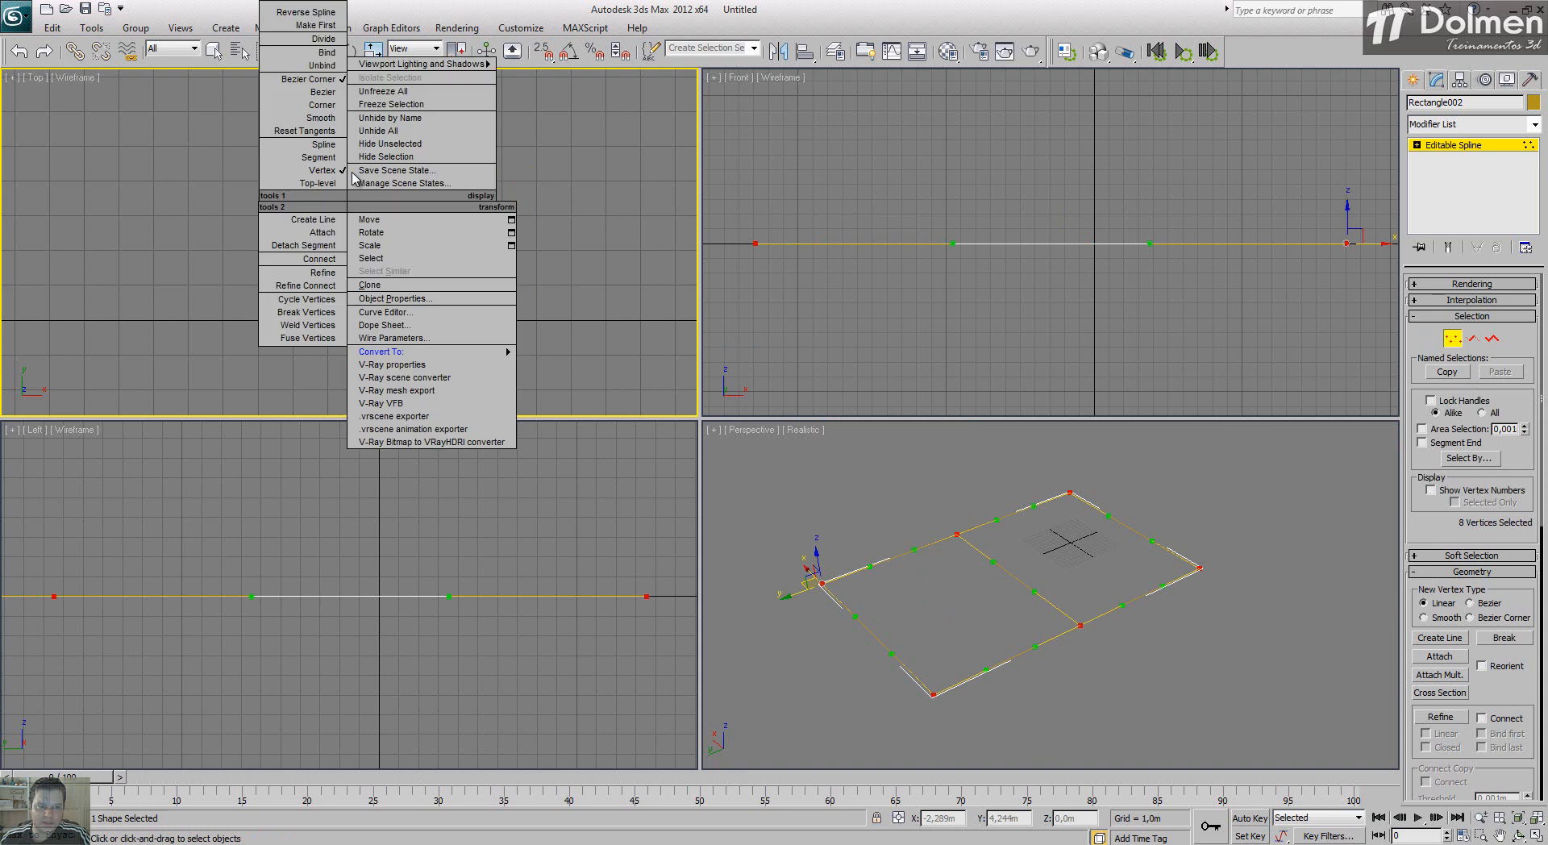
left_click(299, 105)
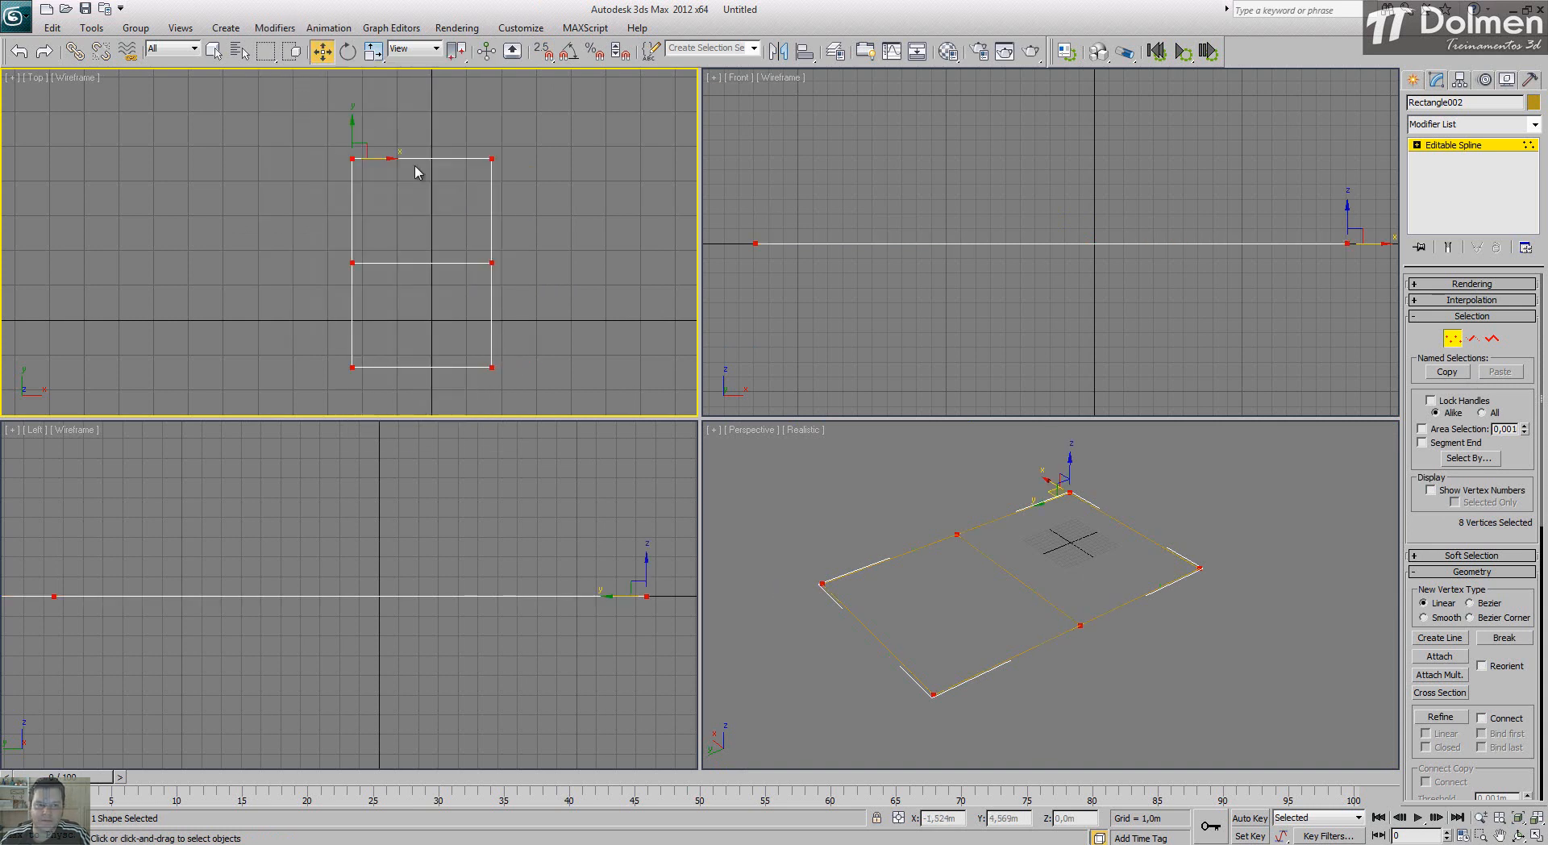
Step: Try moving one individually picked vertex at each end of the shared middle edge along positive Y, and undo the move
left_click_drag(583, 243, 287, 304)
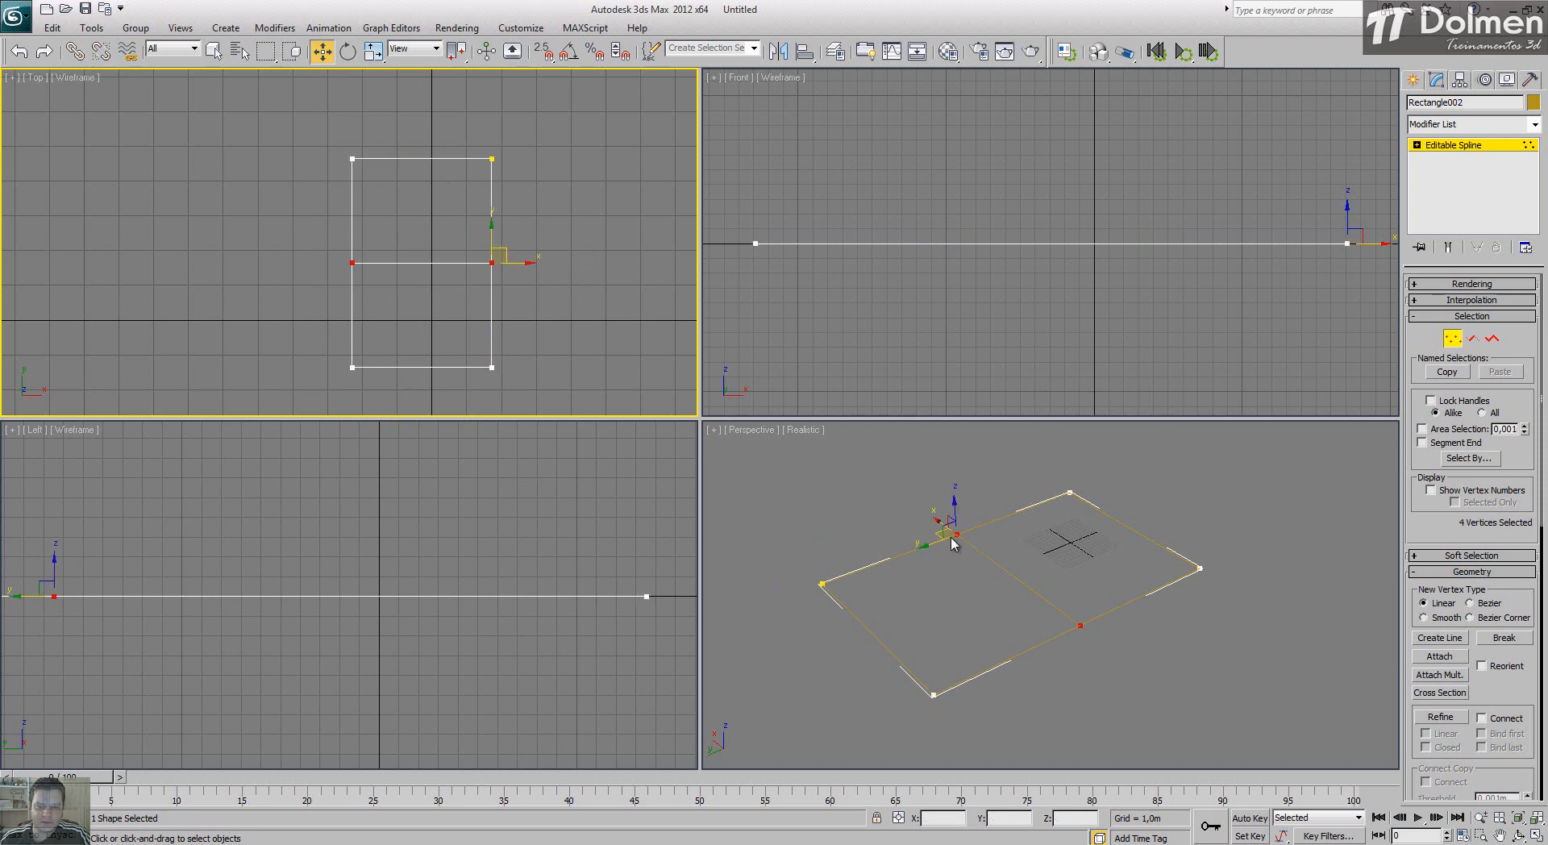
left_click(951, 546)
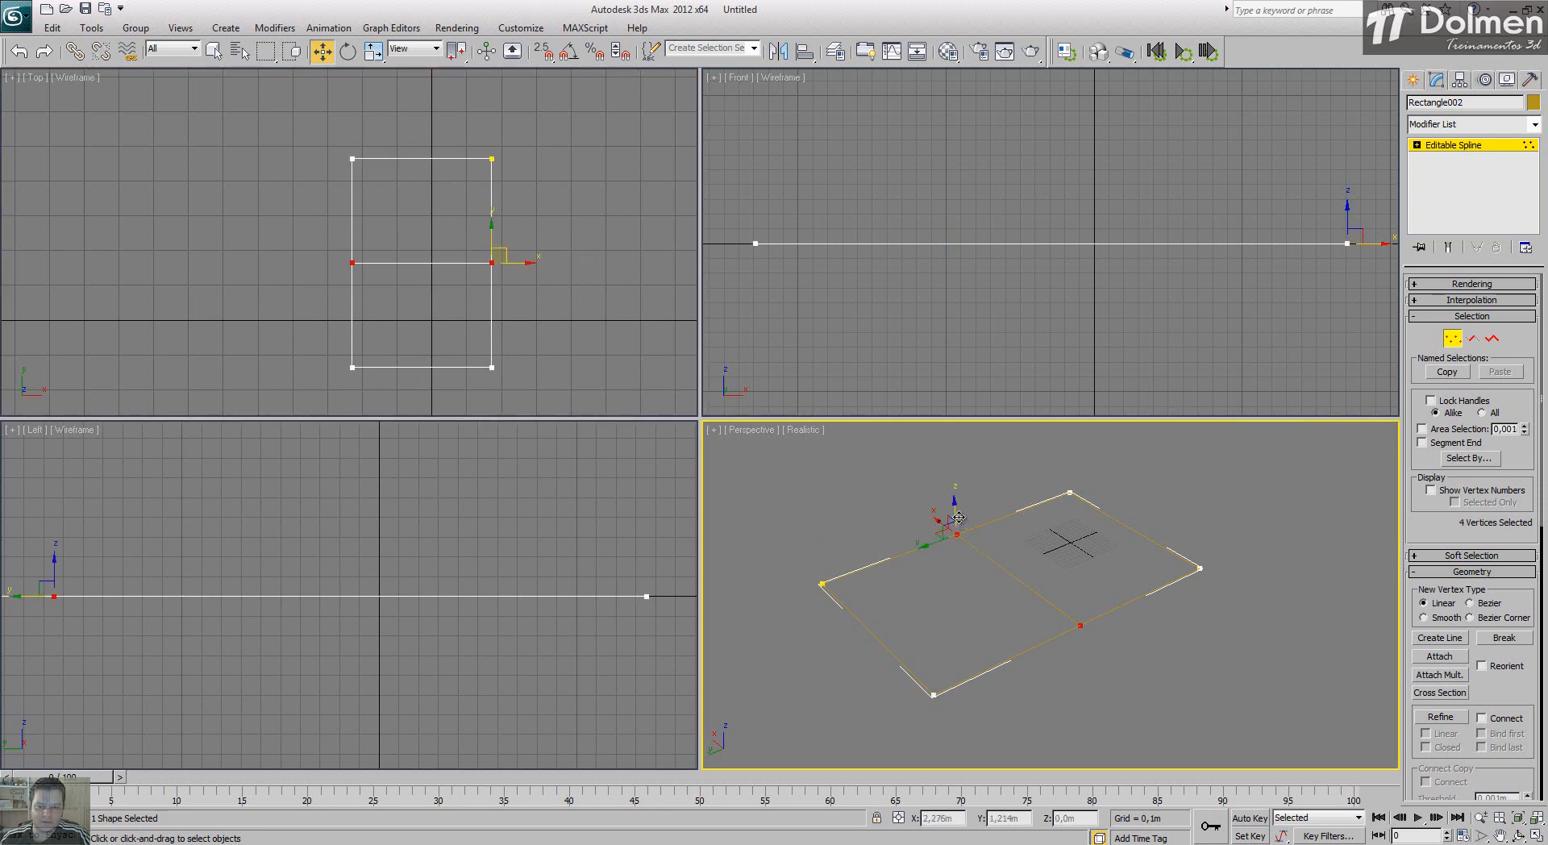
left_click(532, 229)
left_click(492, 263)
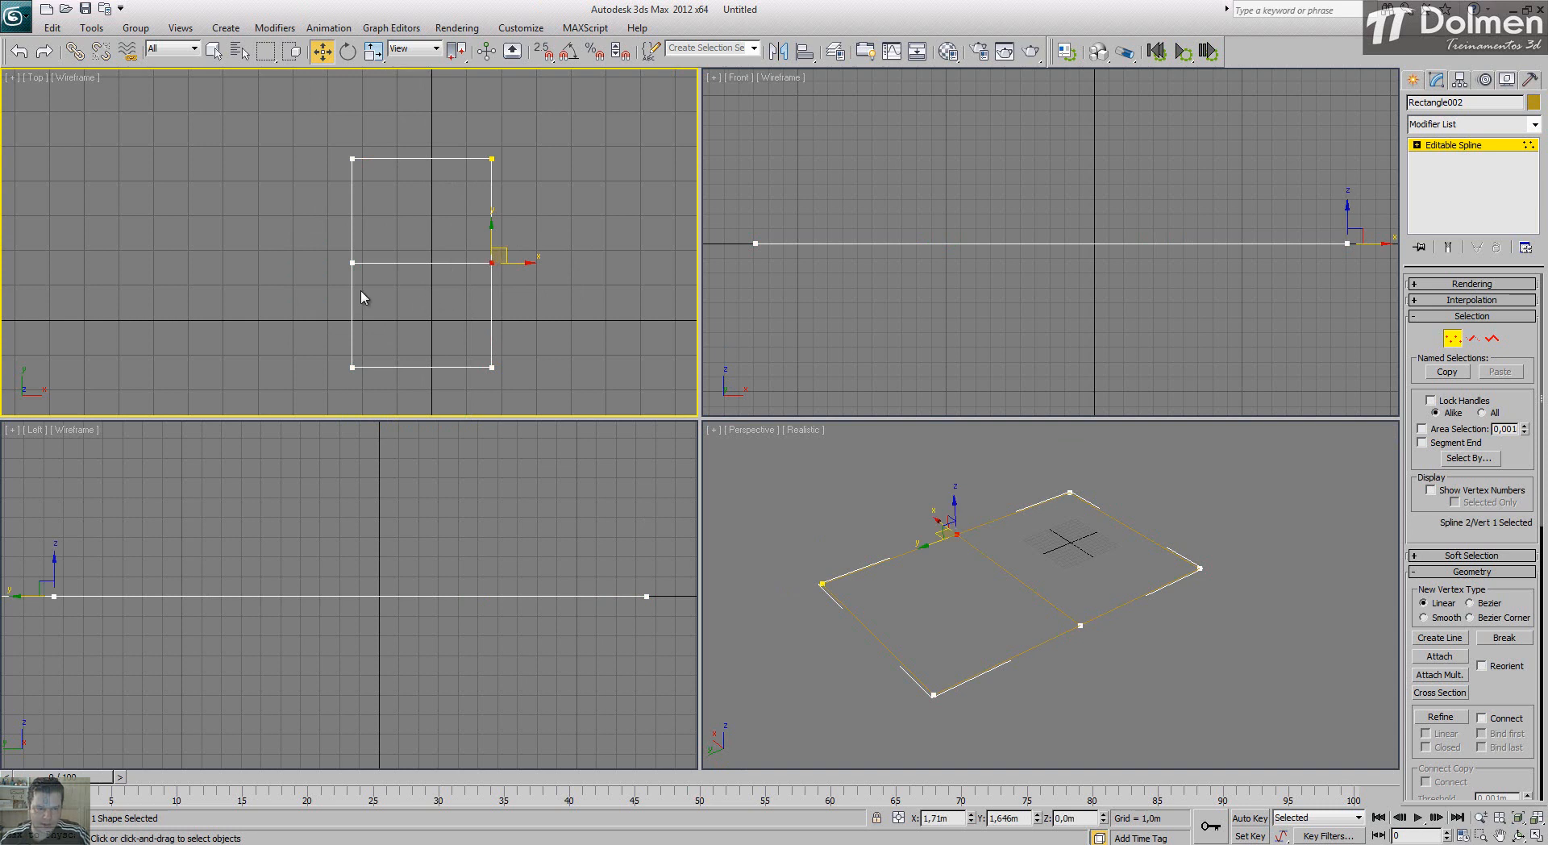
left_click(353, 263, "ctrl")
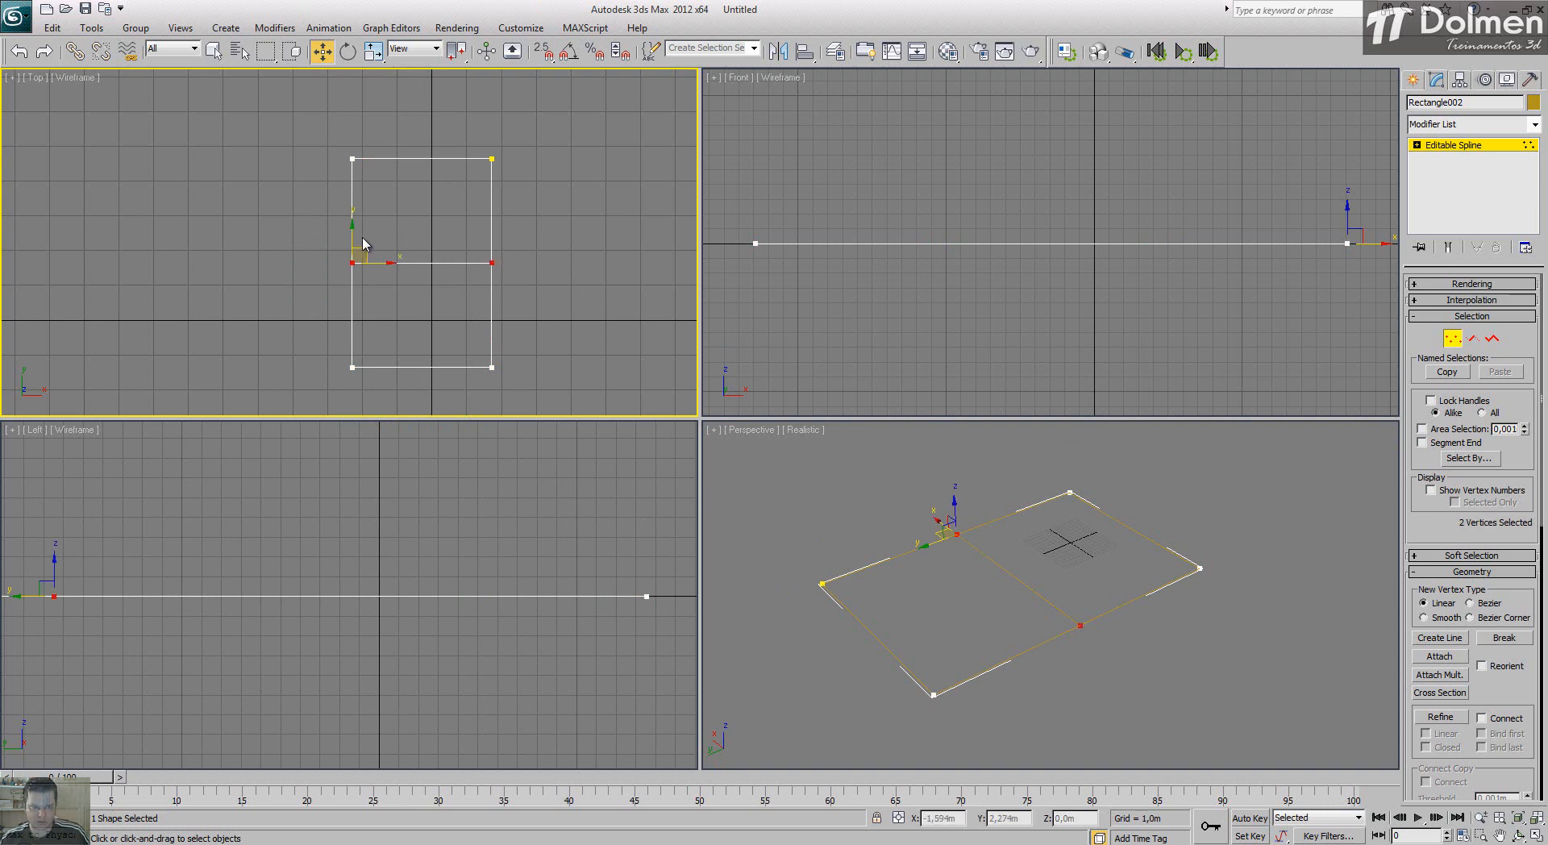
left_click_drag(353, 262, 338, 209, "shift")
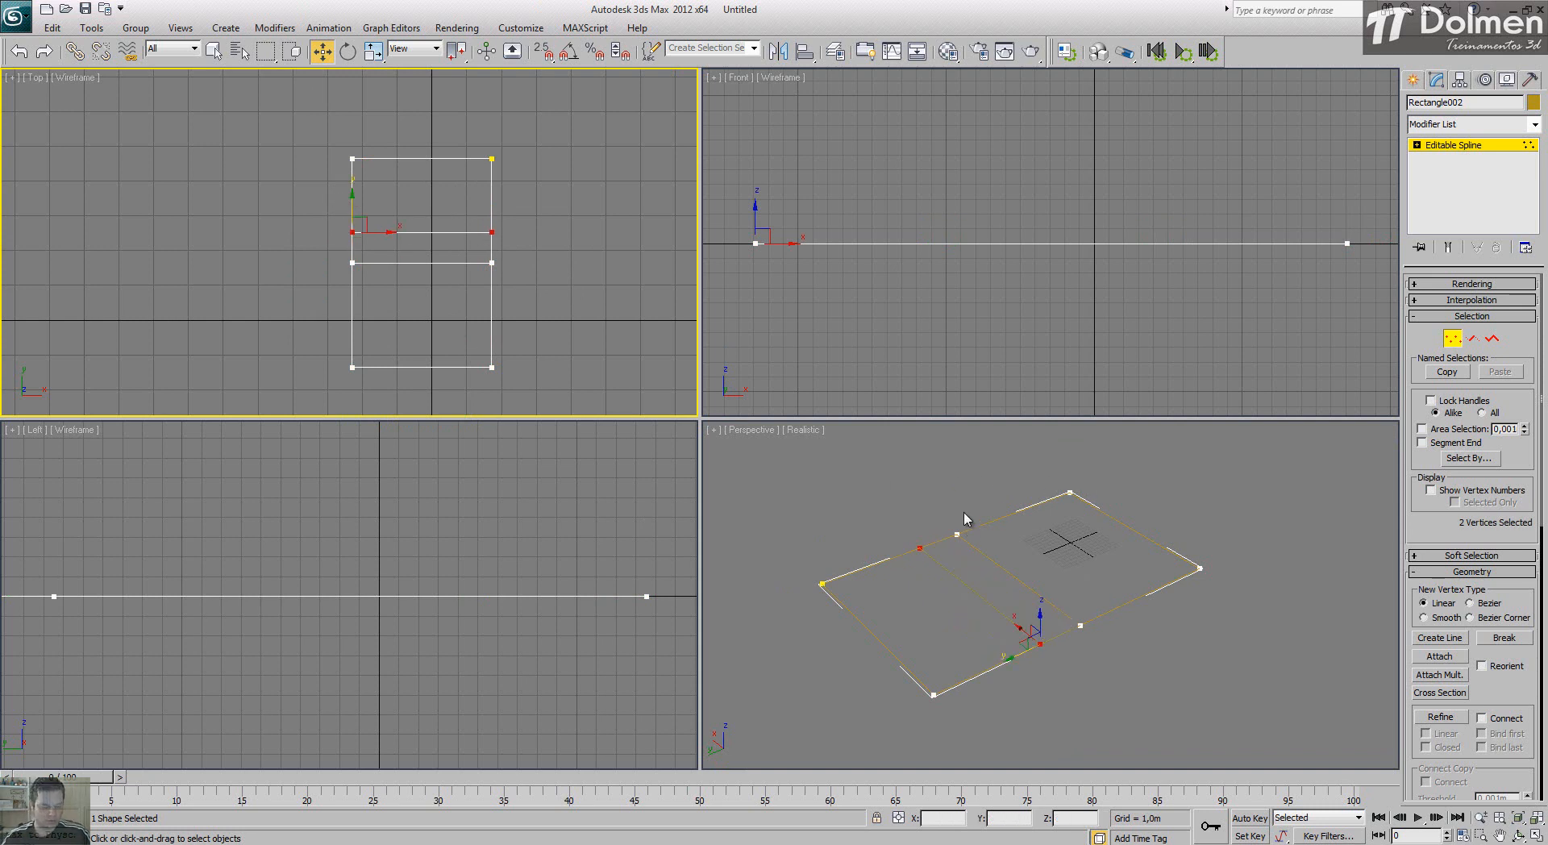
key("ctrl+z")
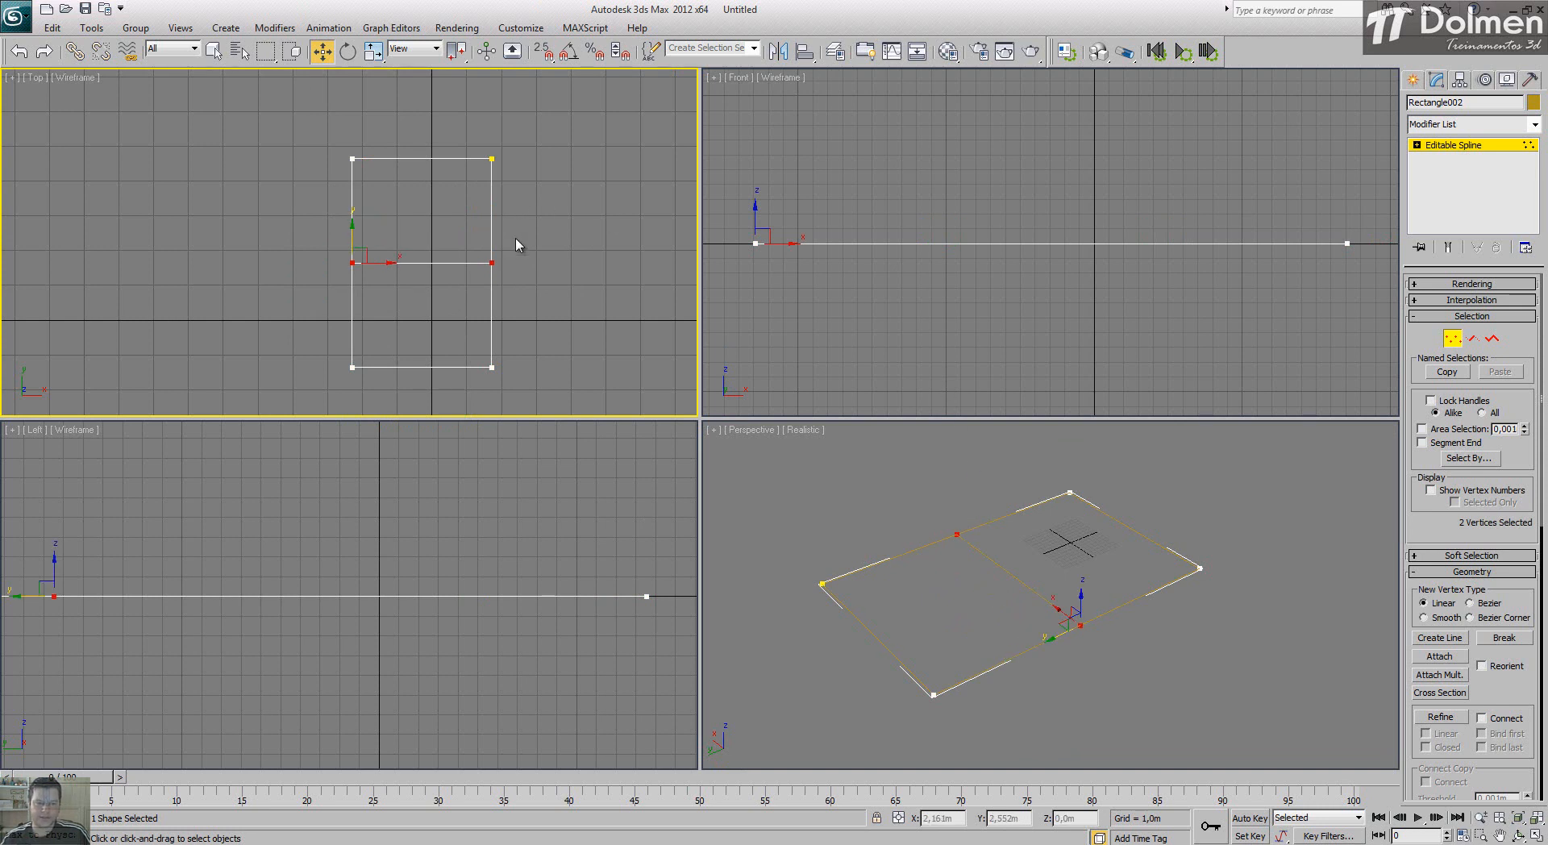
Step: Select all four vertices of the shared middle edge, raise them about 1.34 m along Z as a ridge, and leave vertex editing
left_click_drag(600, 253, 260, 301)
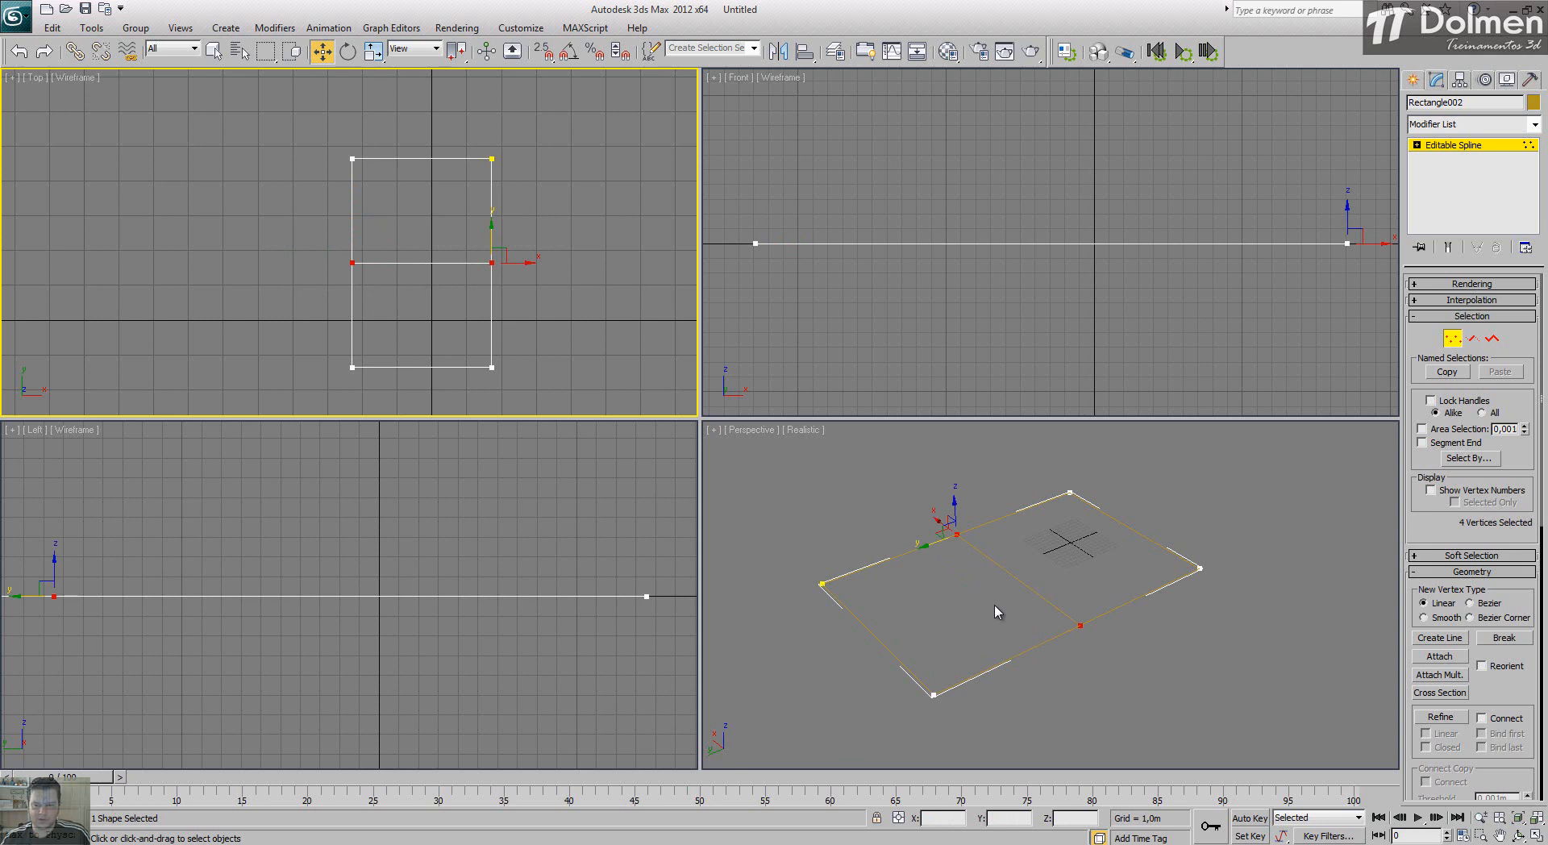
middle_click_drag(995, 607, 1004, 592, "alt")
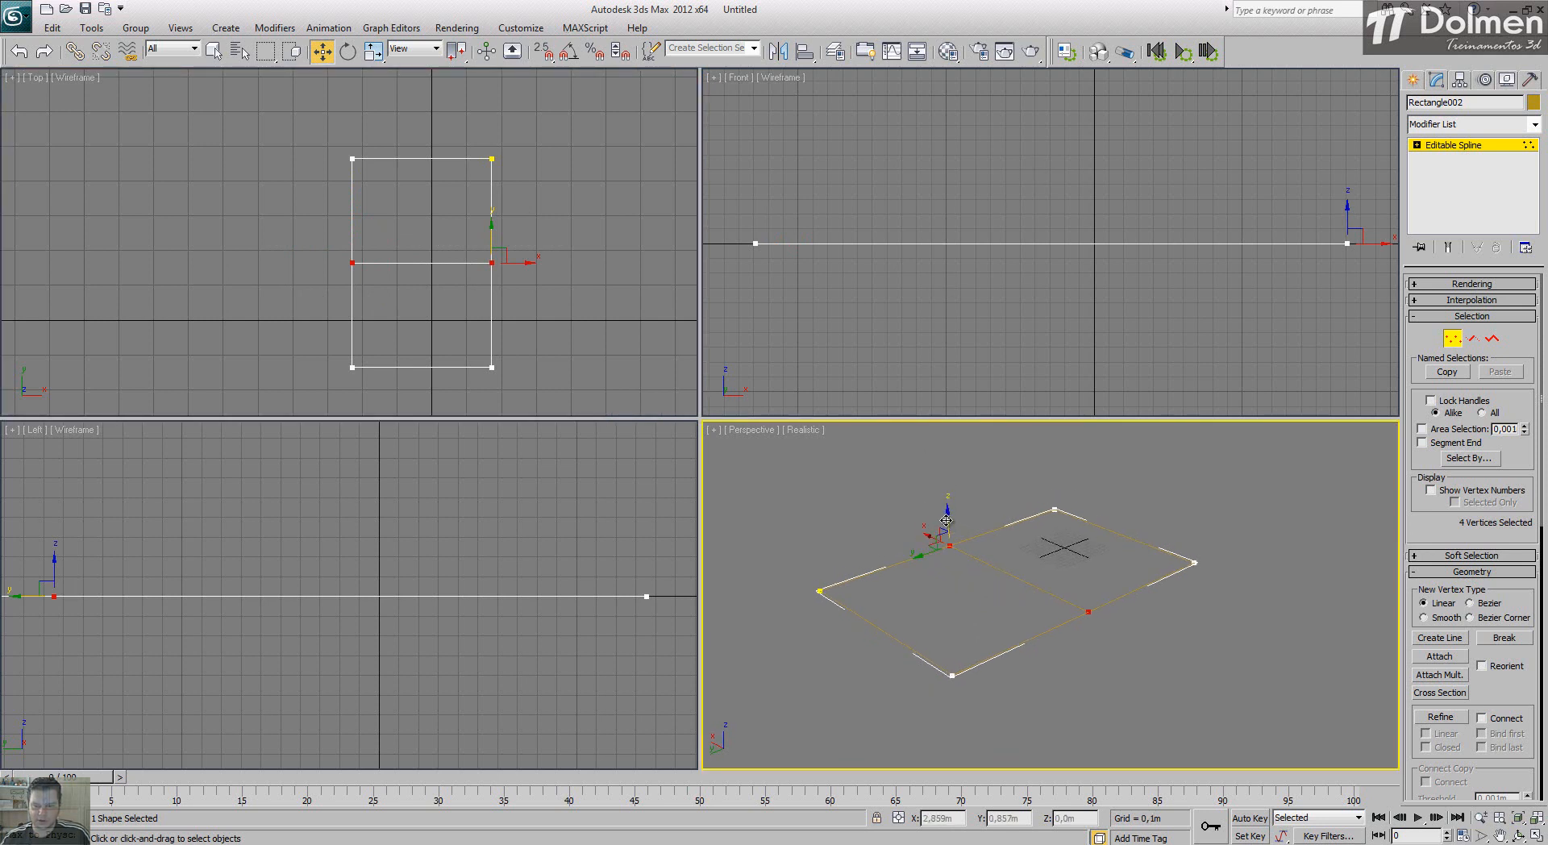
left_click_drag(946, 520, 948, 450)
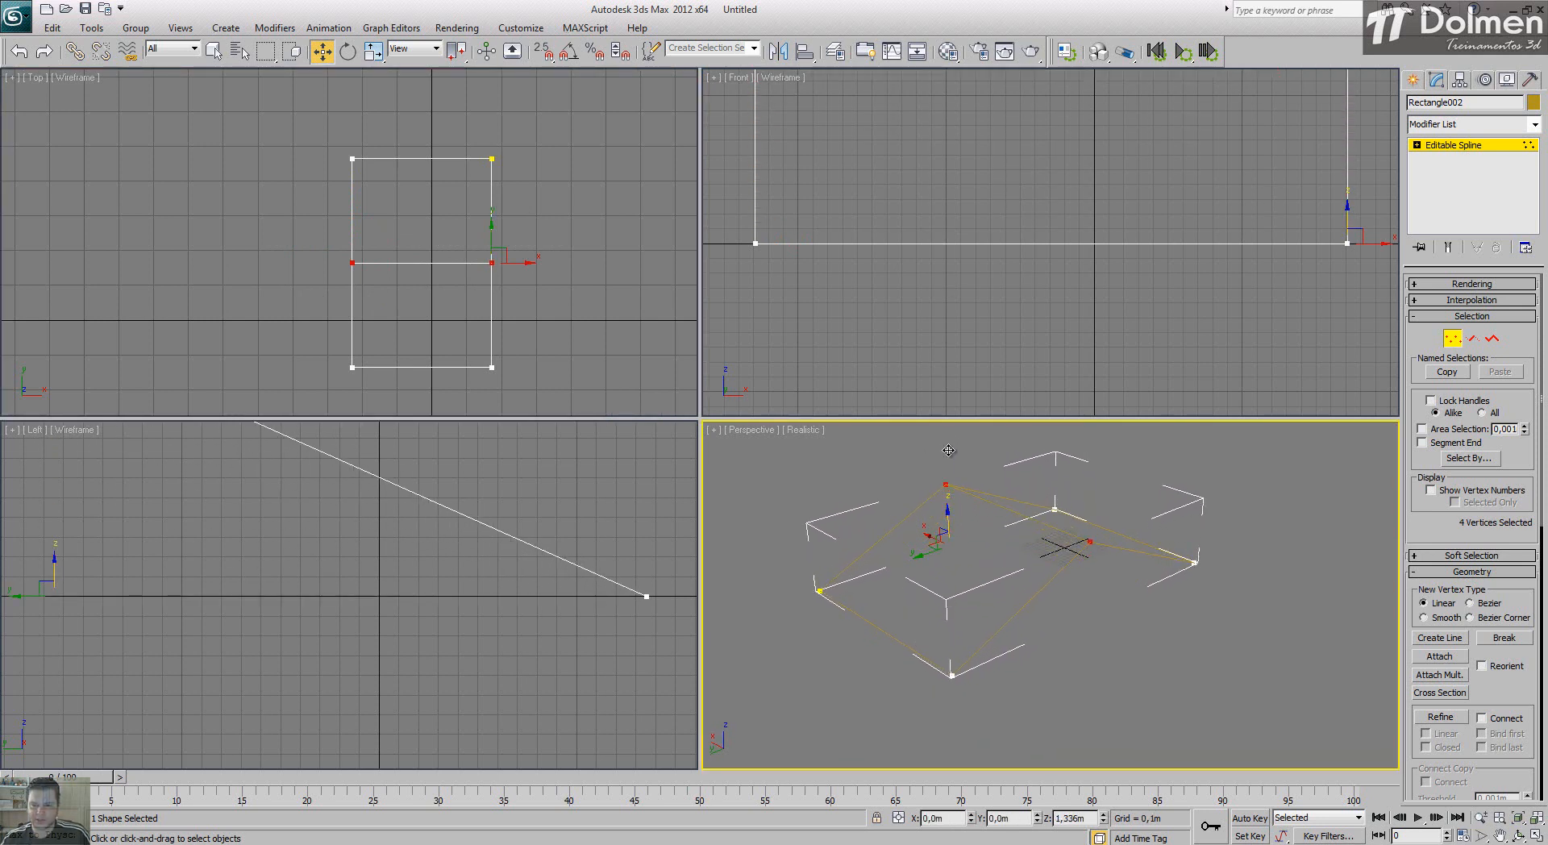
middle_click_drag(1005, 511, 1044, 527)
left_click(1535, 836)
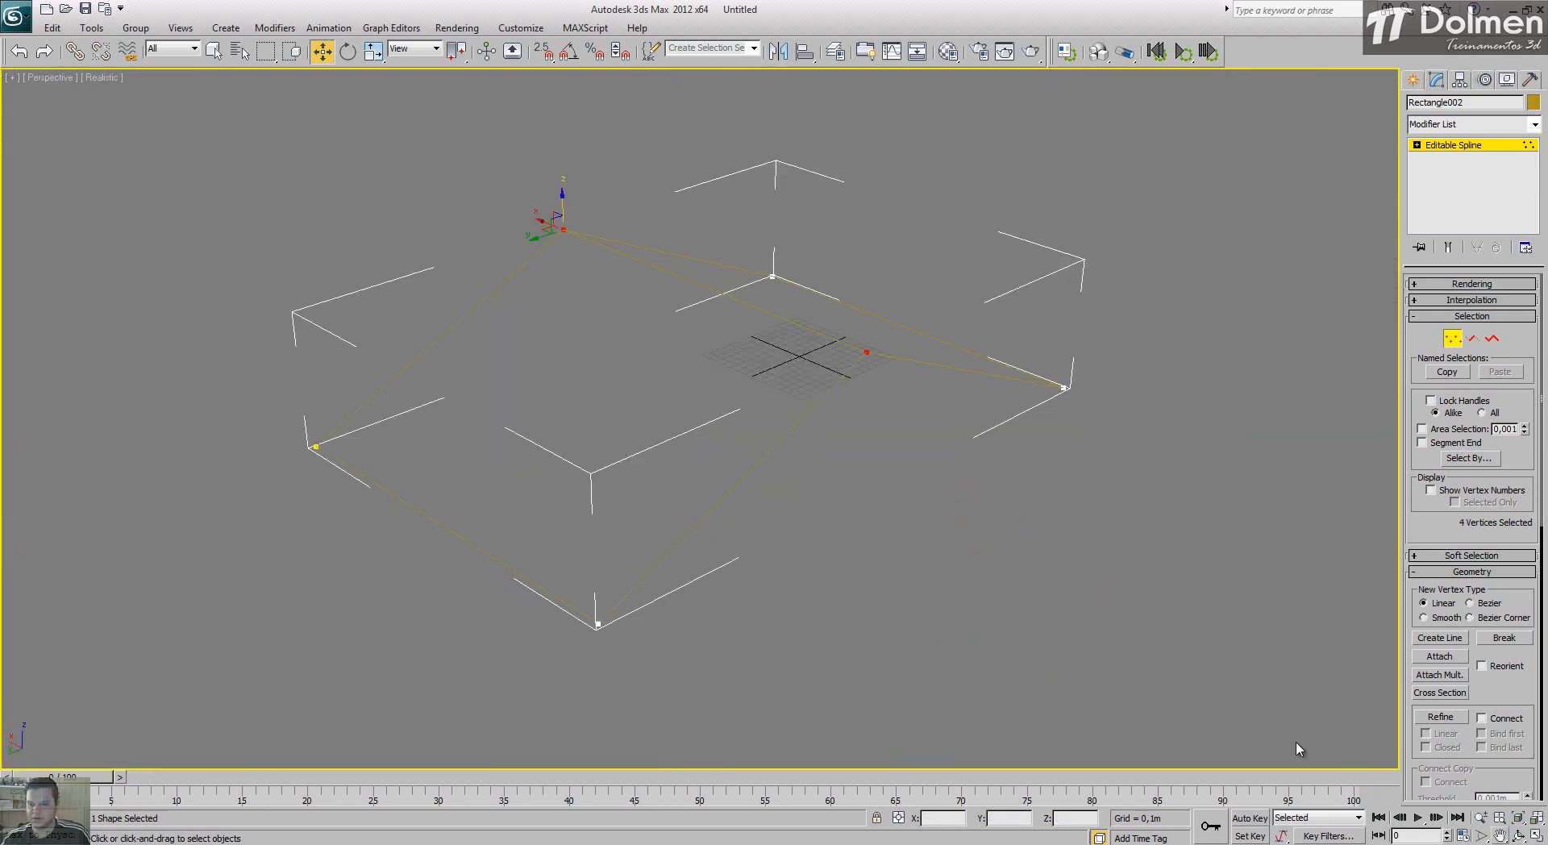
middle_click_drag(787, 577, 837, 574, "alt")
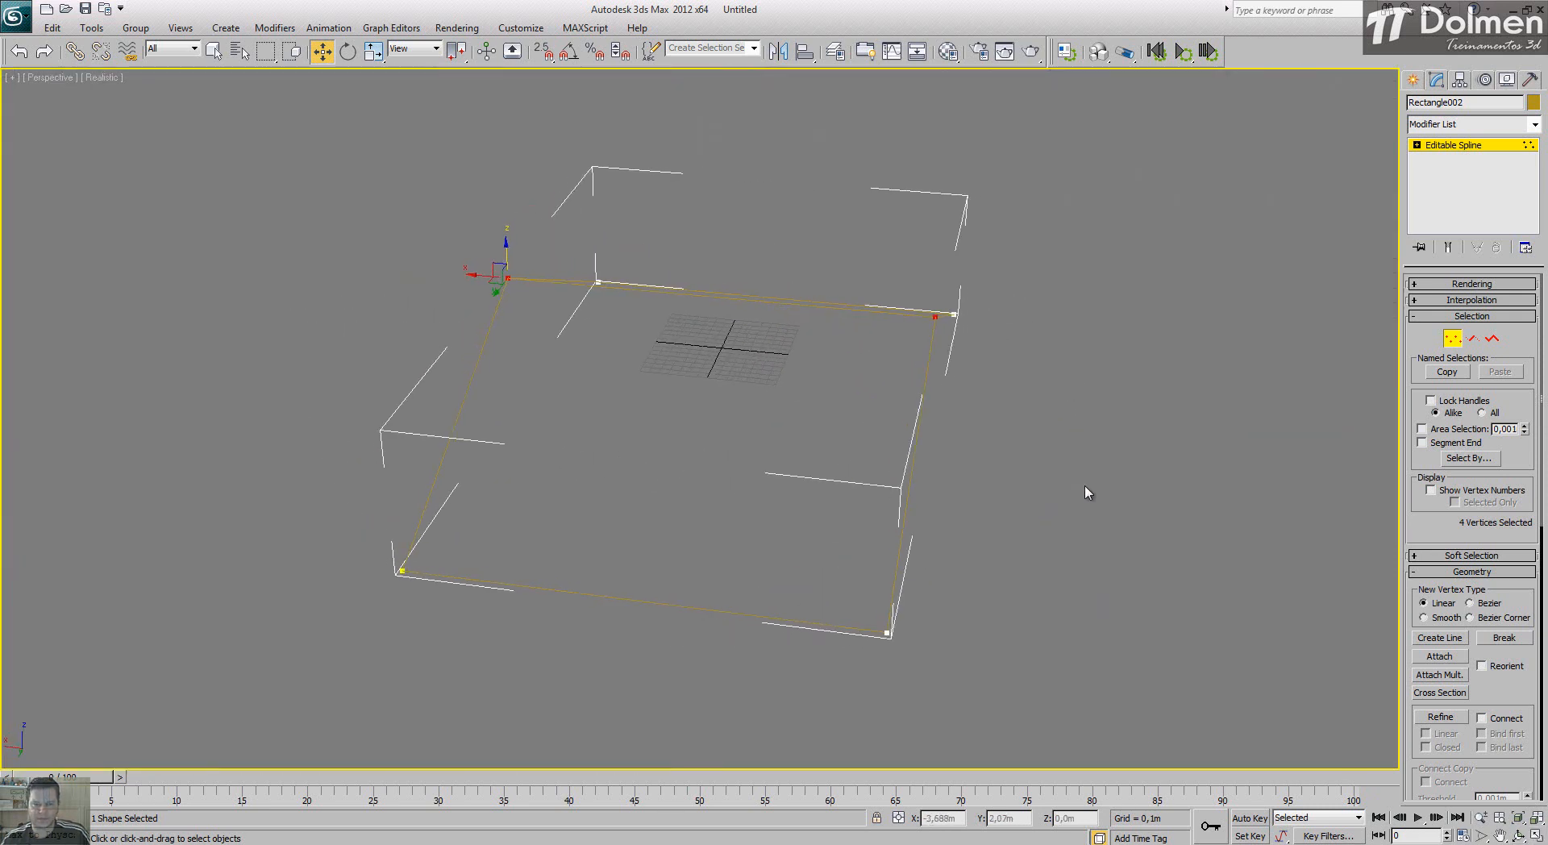
left_click(1000, 492)
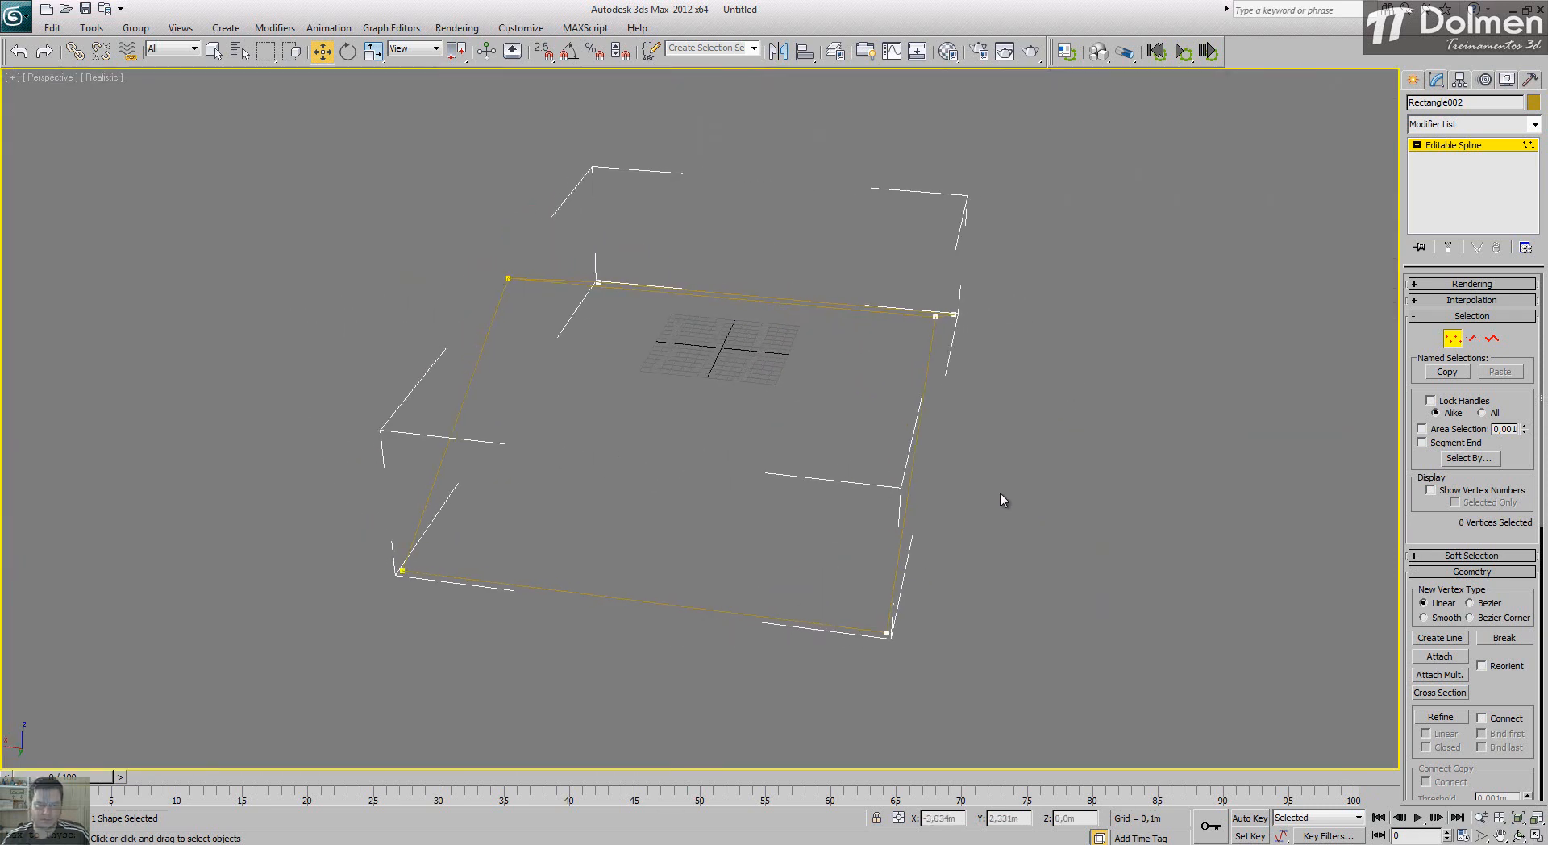
left_click(1452, 339)
Step: Change the spline's object color to dark blue and deselect it
left_click(1532, 101)
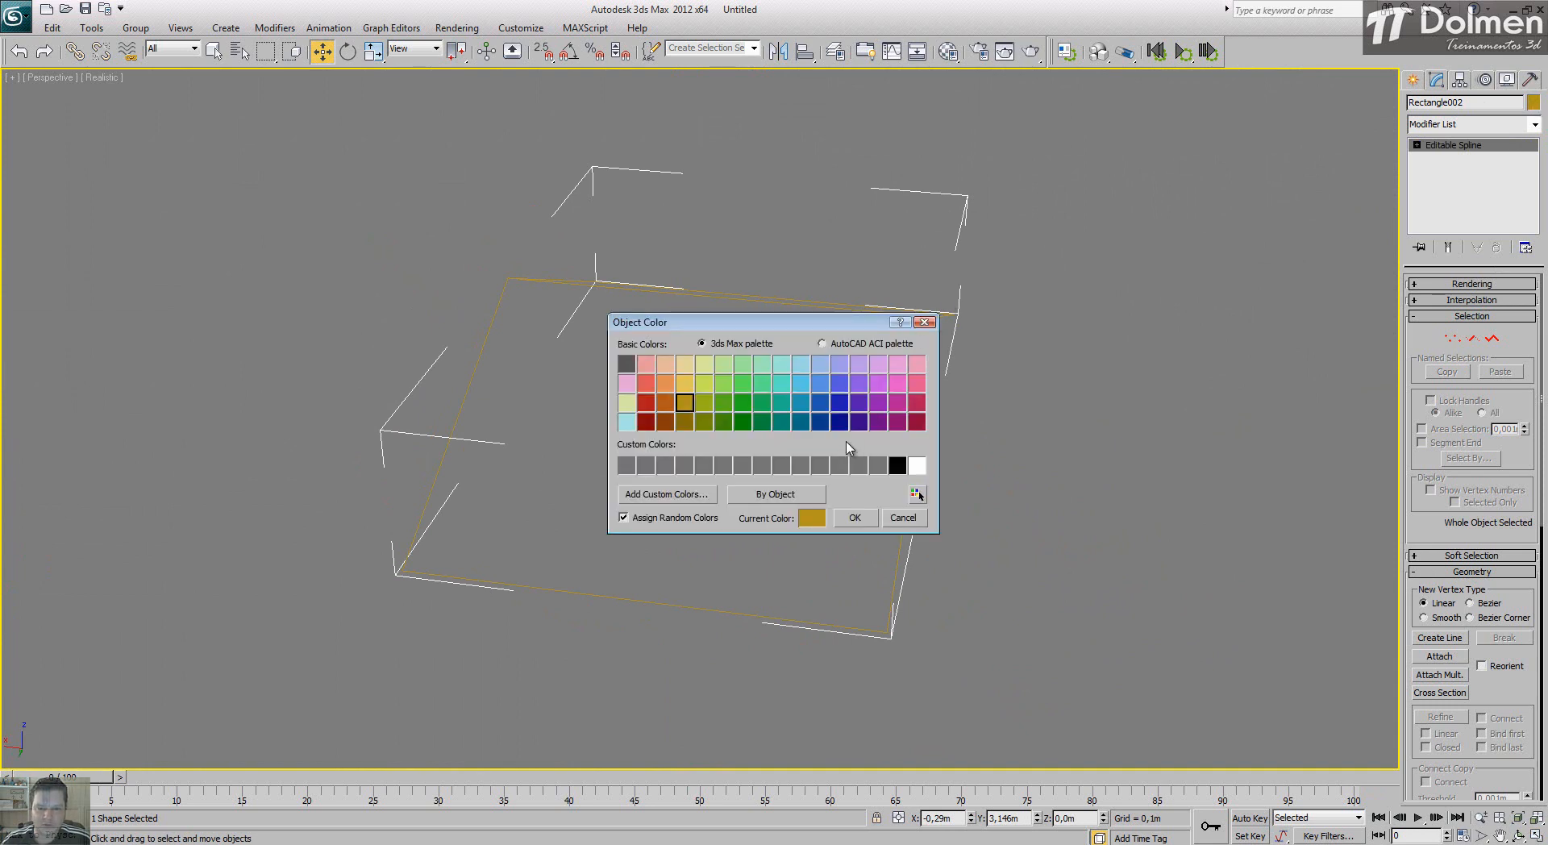
left_click(839, 422)
left_click(854, 517)
left_click(1078, 459)
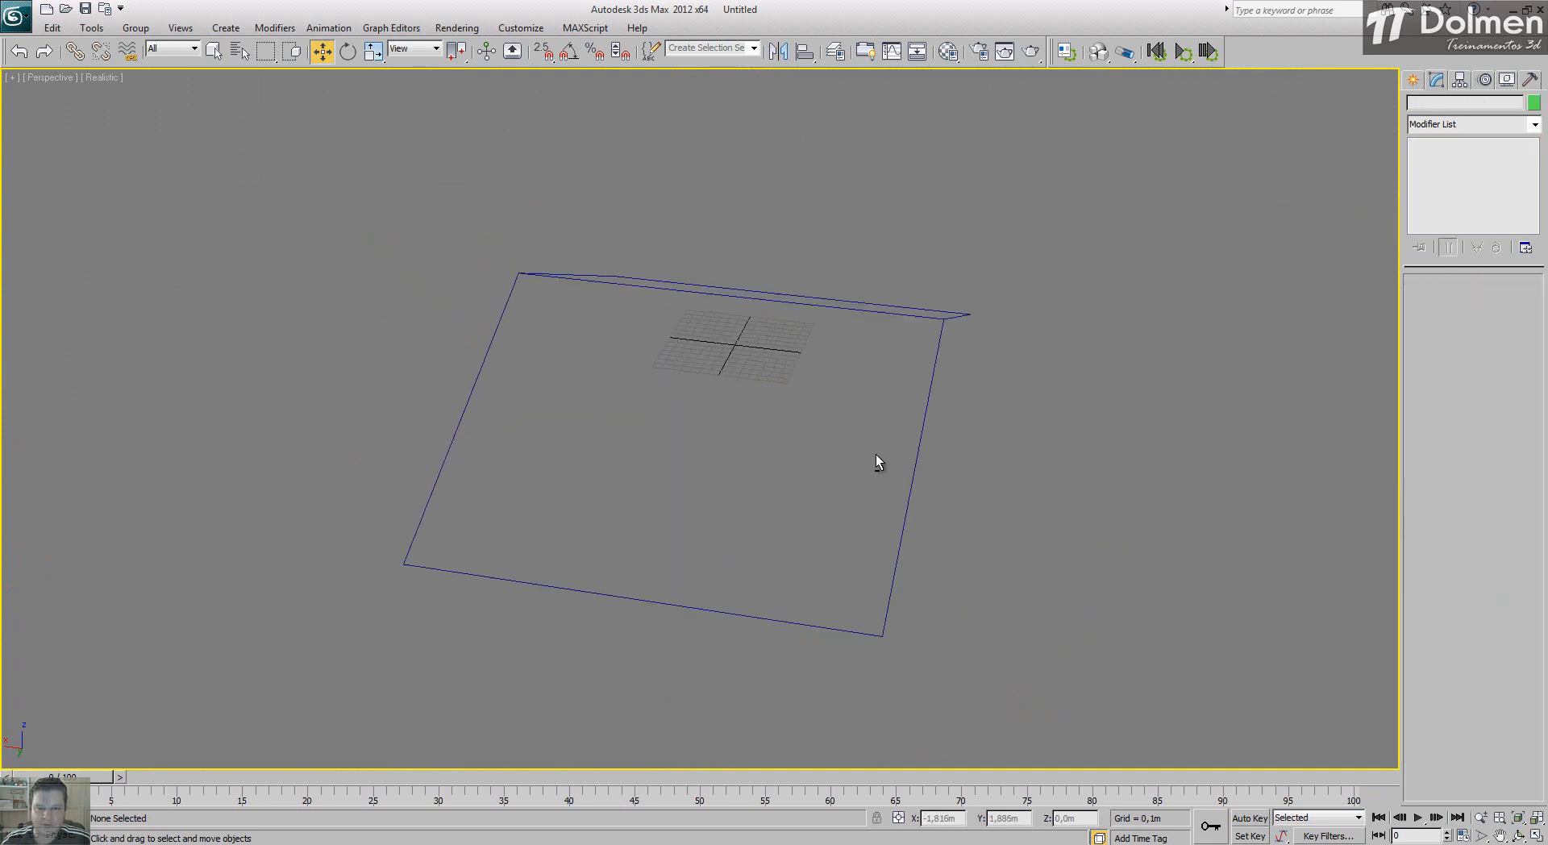
Step: Select the blue roof spline and apply the Batzal Roof Designer modifier to it
middle_click_drag(877, 461, 767, 376, "alt")
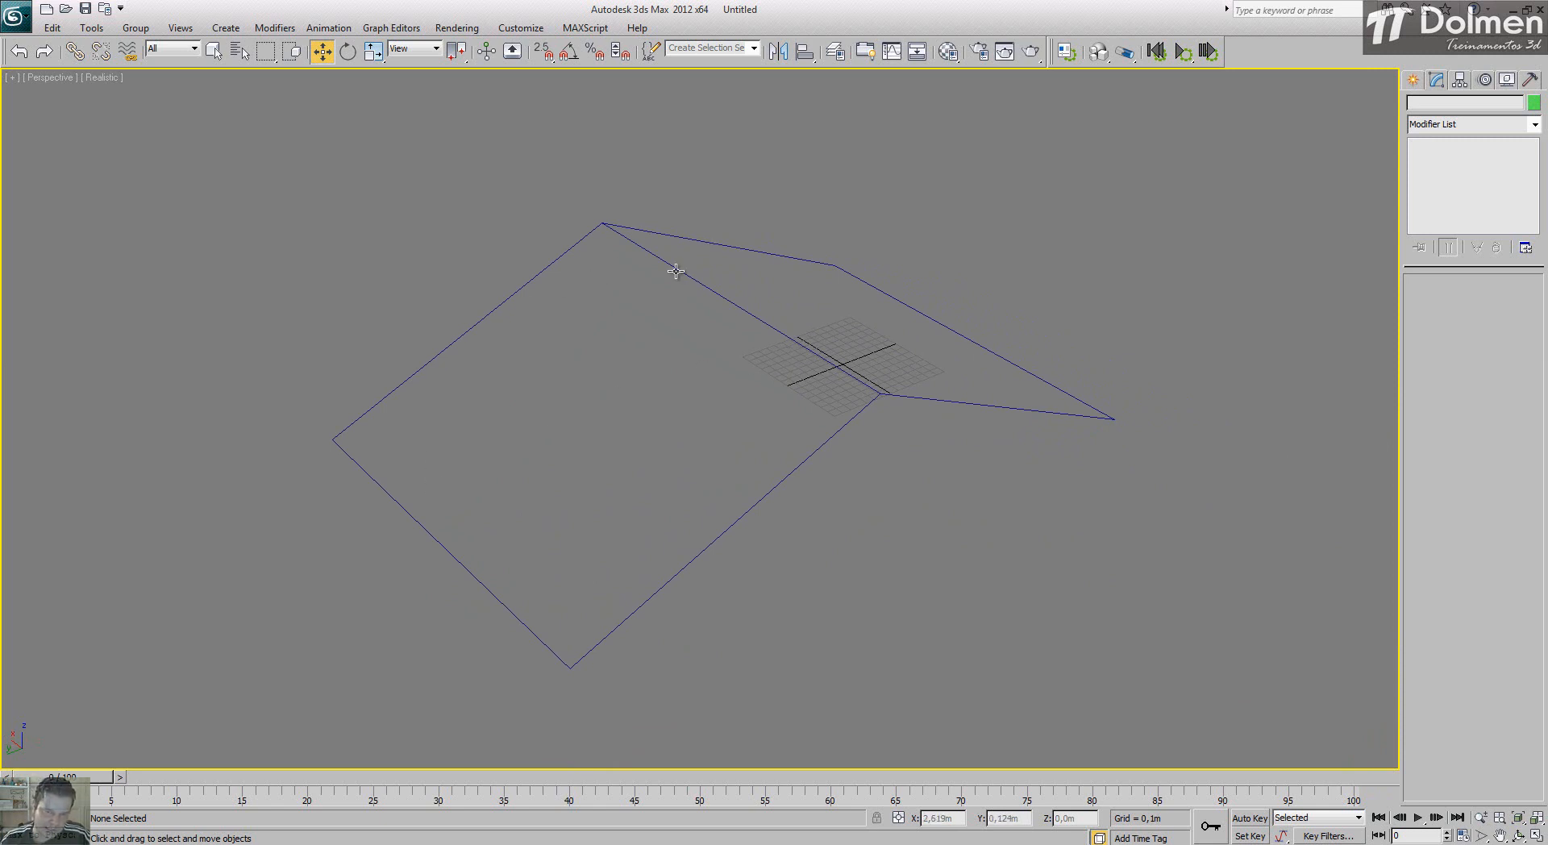
left_click(675, 270)
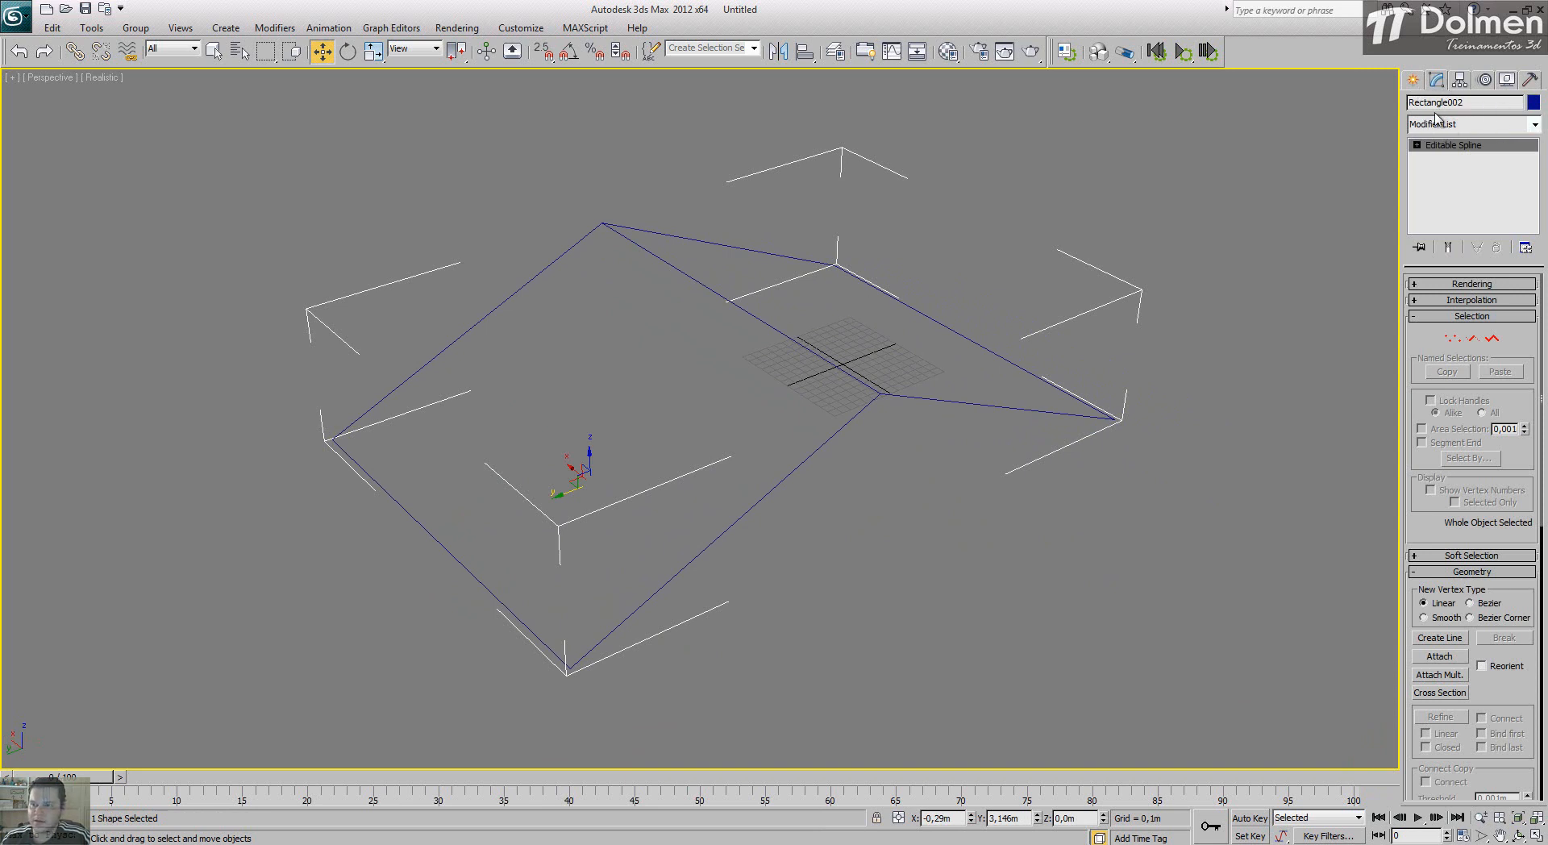
left_click(1493, 128)
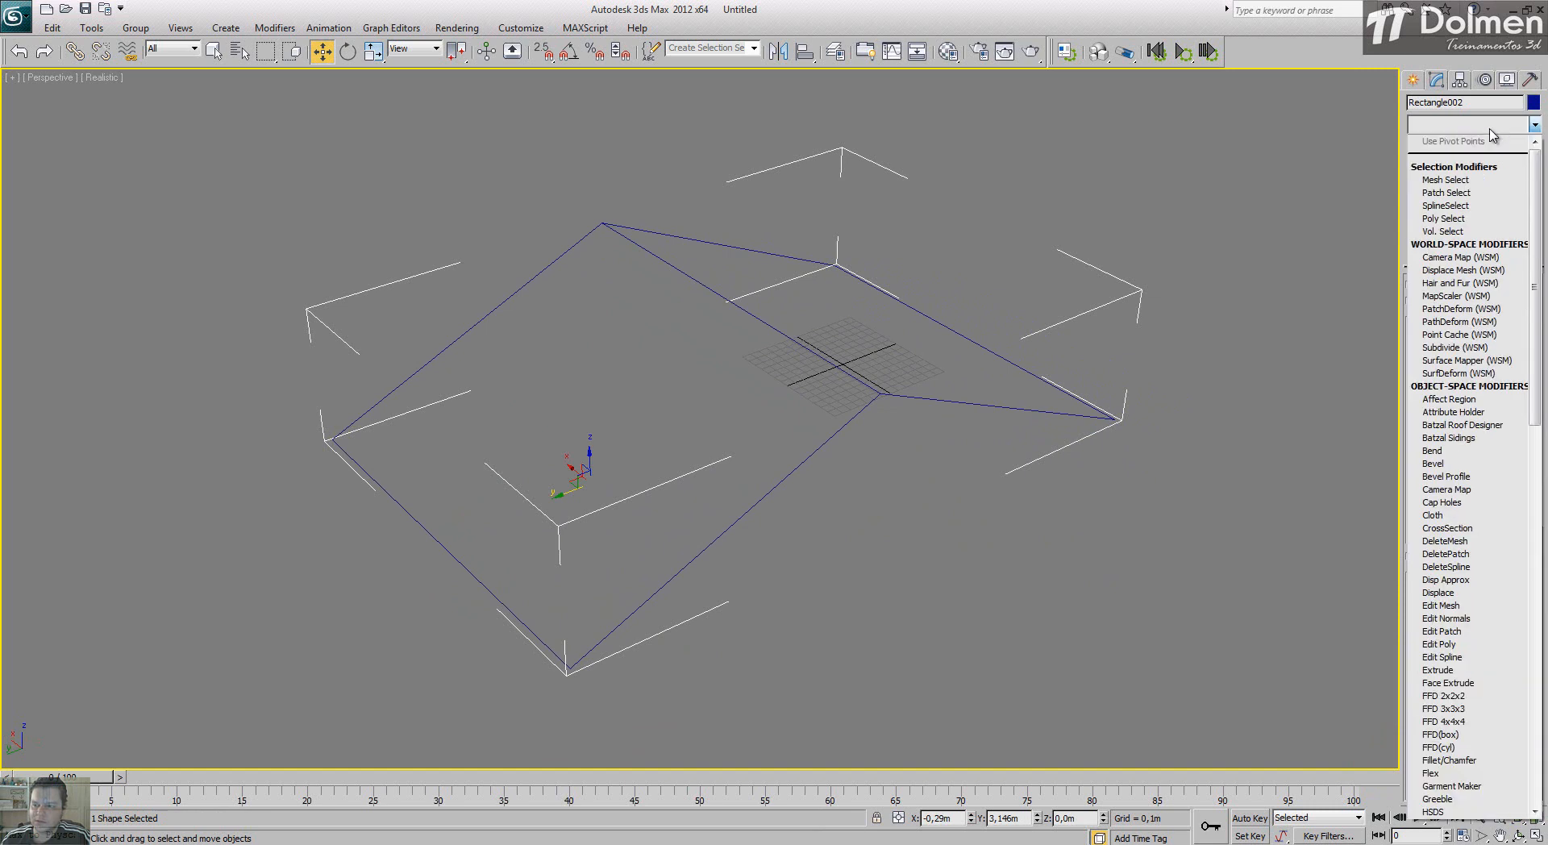
left_click(1497, 427)
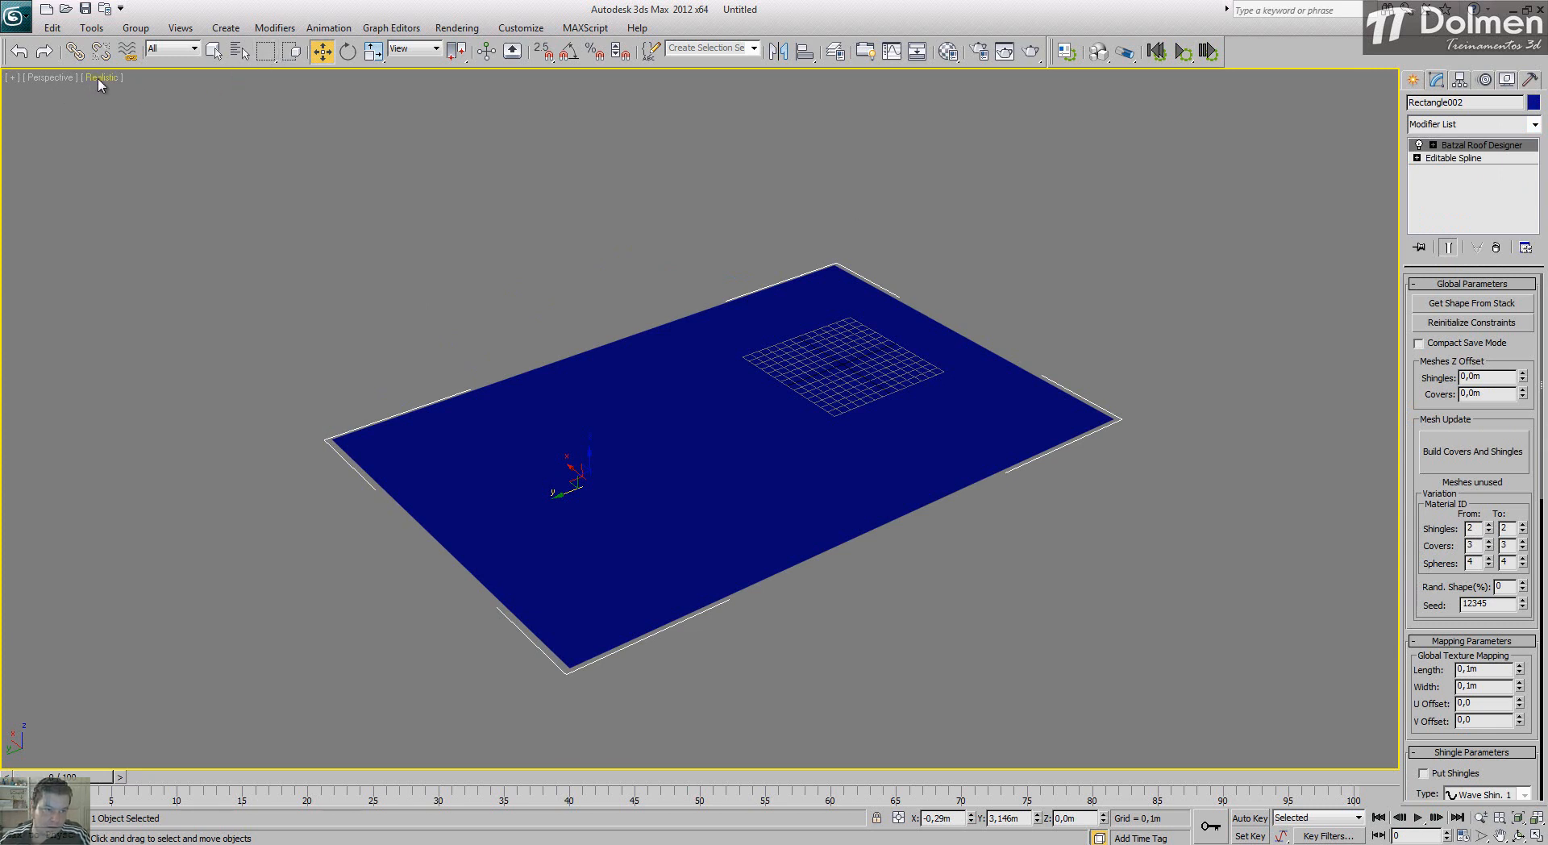
Step: Switch the perspective viewport's display mode to Shaded
left_click(135, 113)
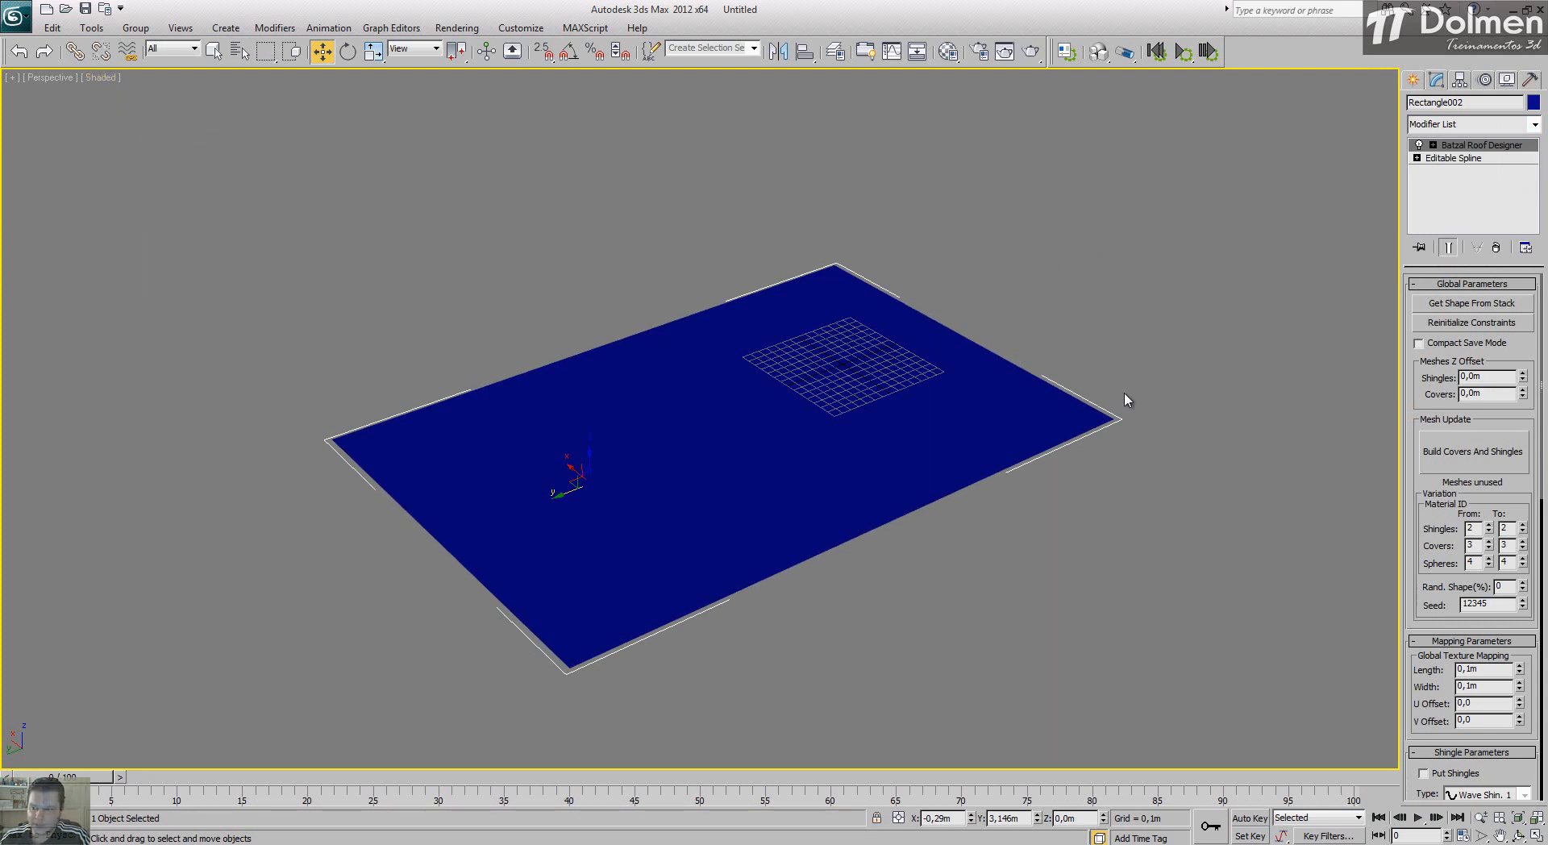
Step: Look through the Batzal Roof Designer's global, mapping, shingle and preset parameters and its sub-object levels
scroll(1416, 560, "down", 8)
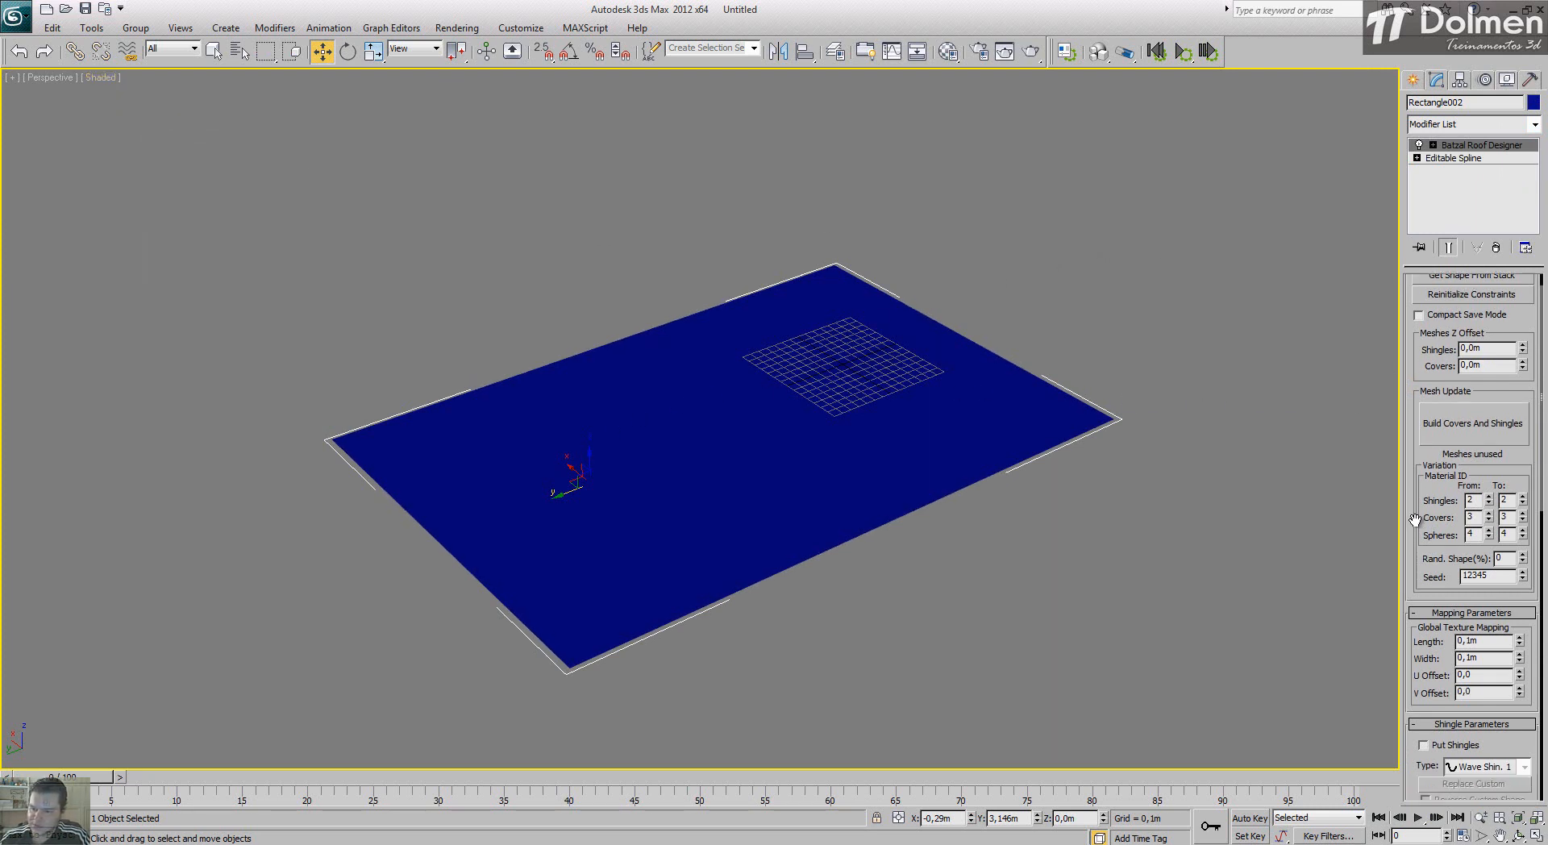
scroll(1412, 557, "down", 10)
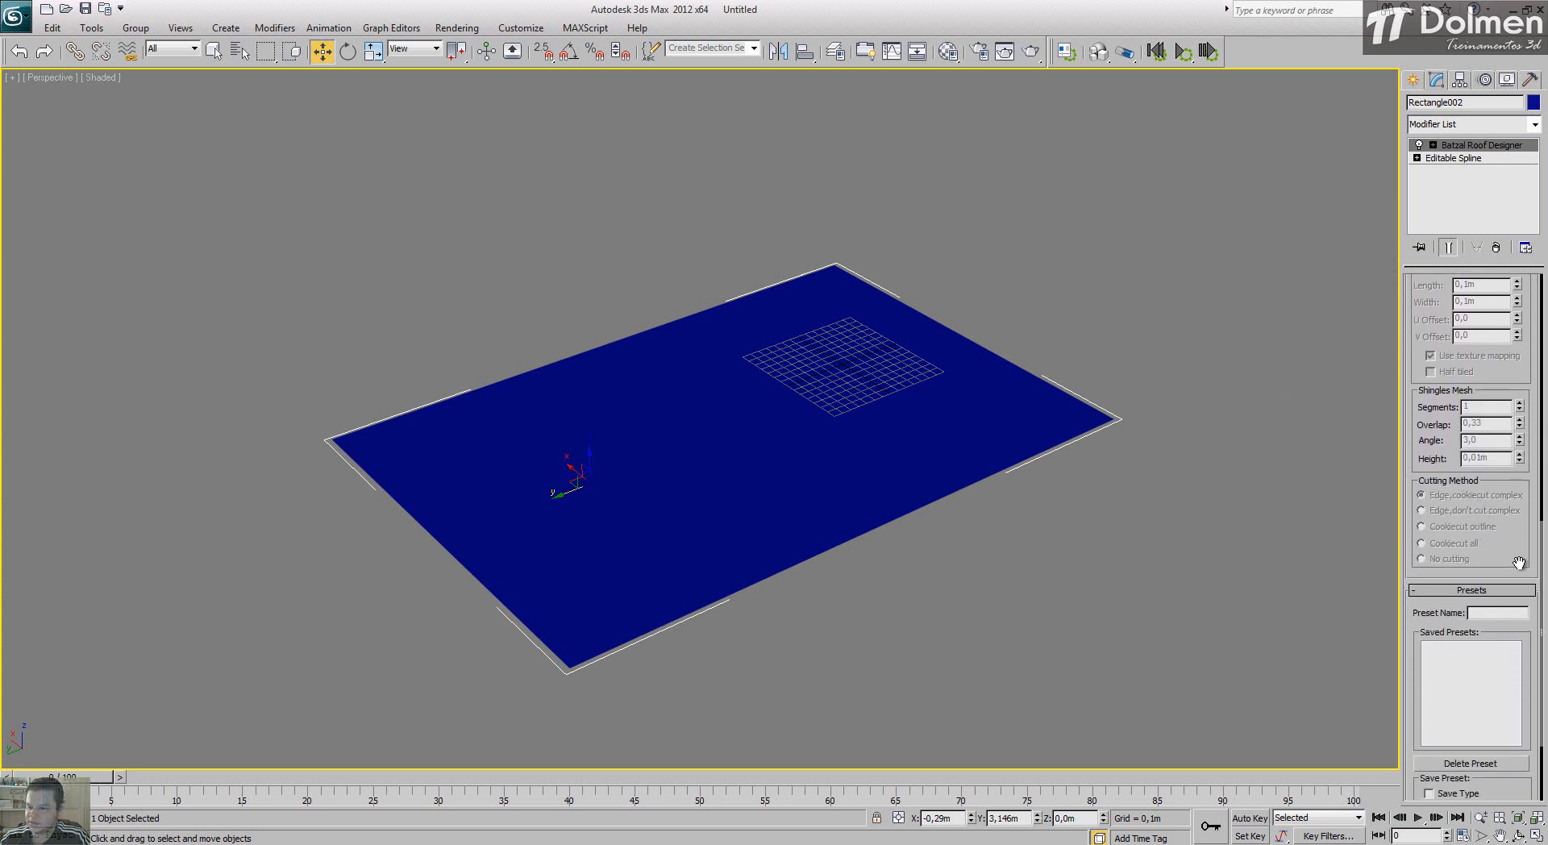
scroll(1514, 561, "down", 4)
scroll(1507, 324, "up", 15)
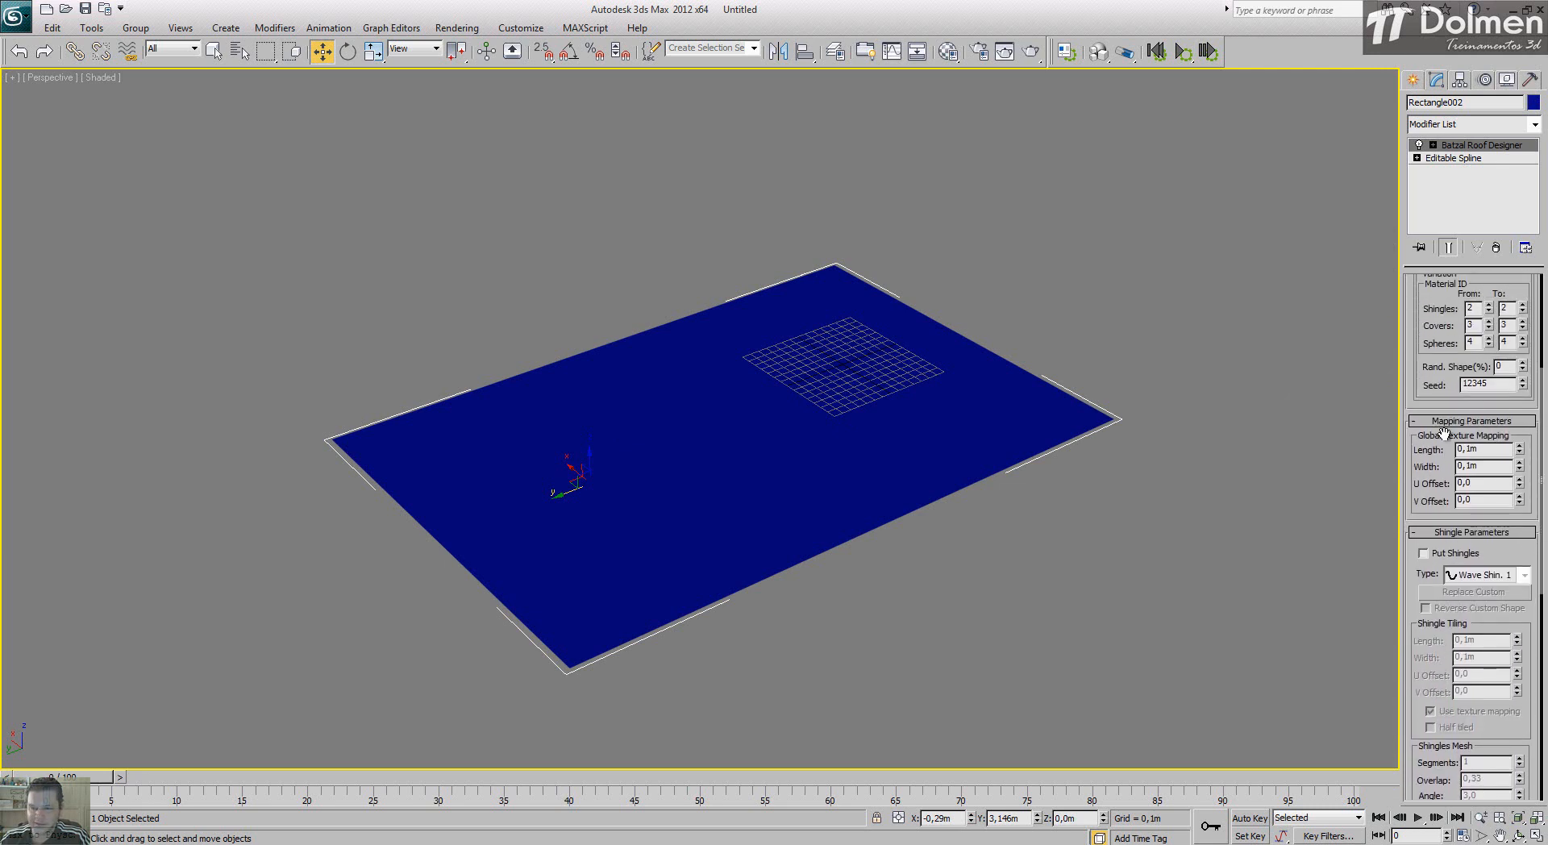
left_click_drag(1417, 345, 1423, 587)
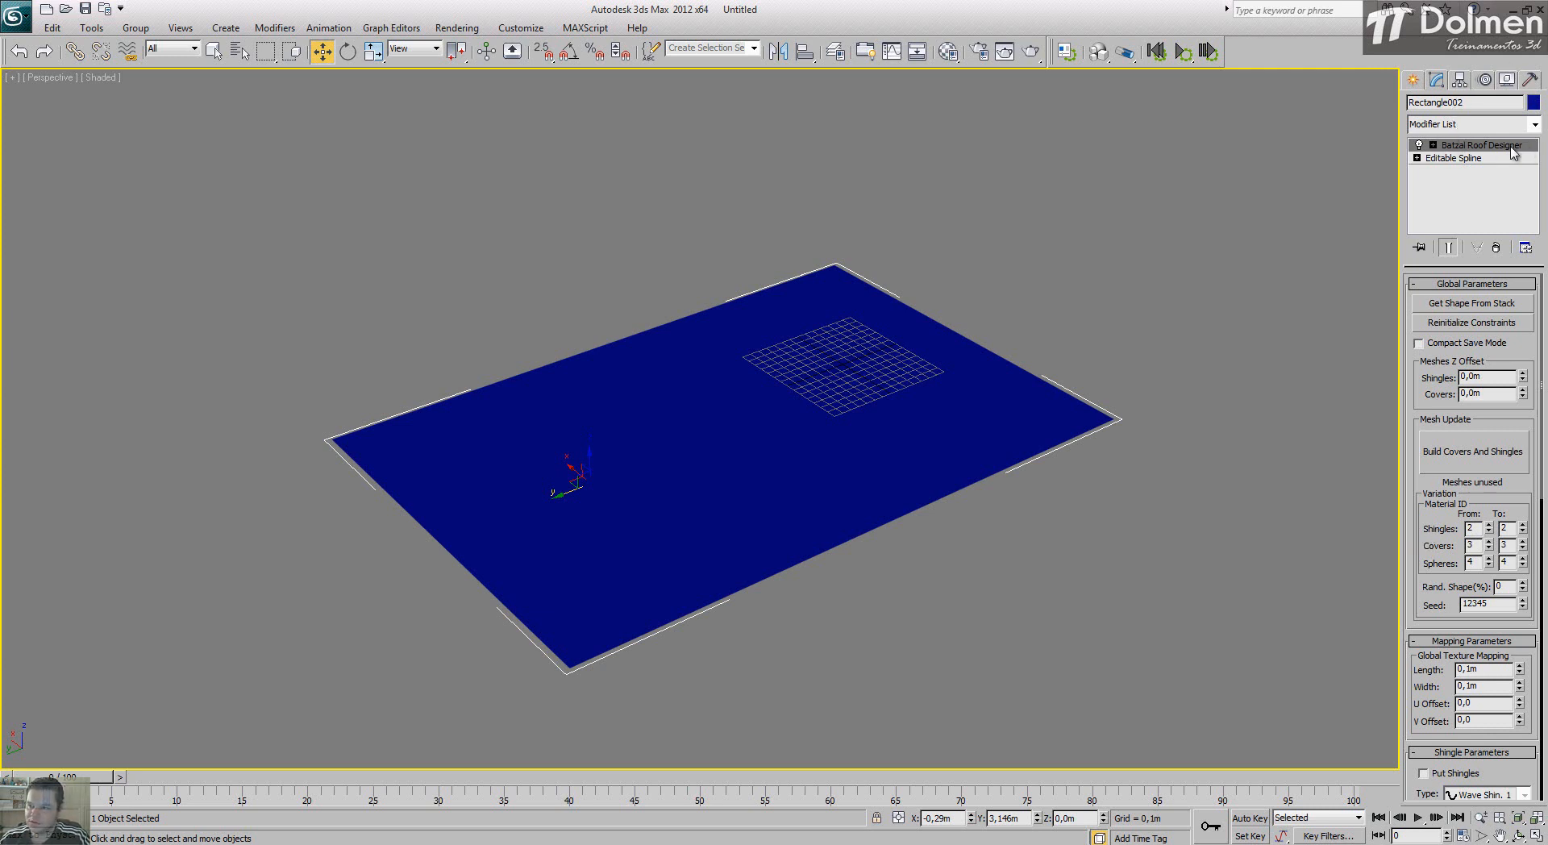
left_click(1432, 146)
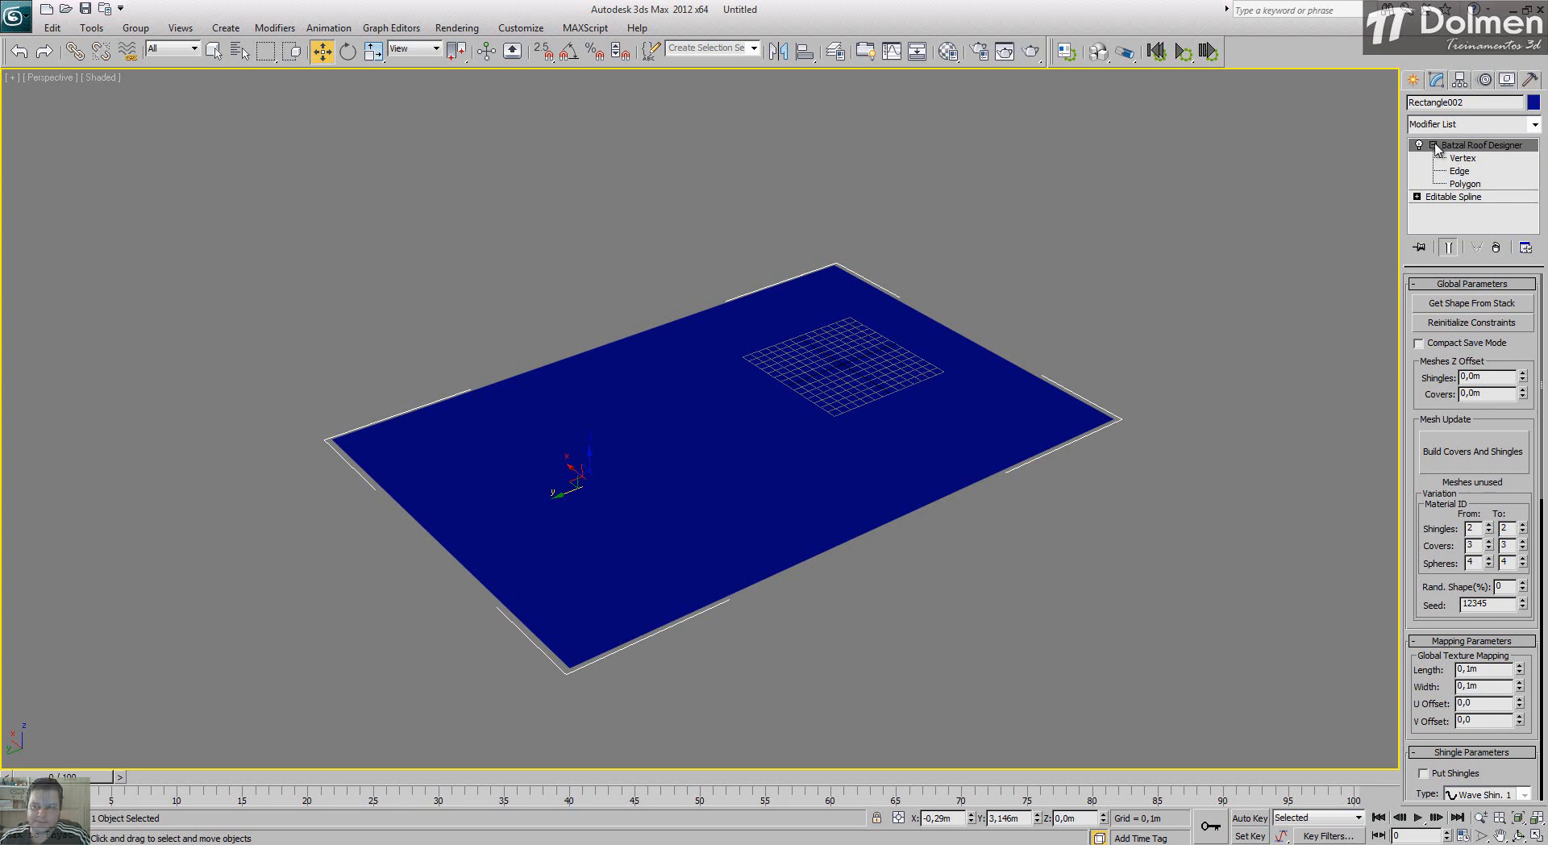
left_click(1443, 145)
left_click(1433, 145)
left_click(1457, 145)
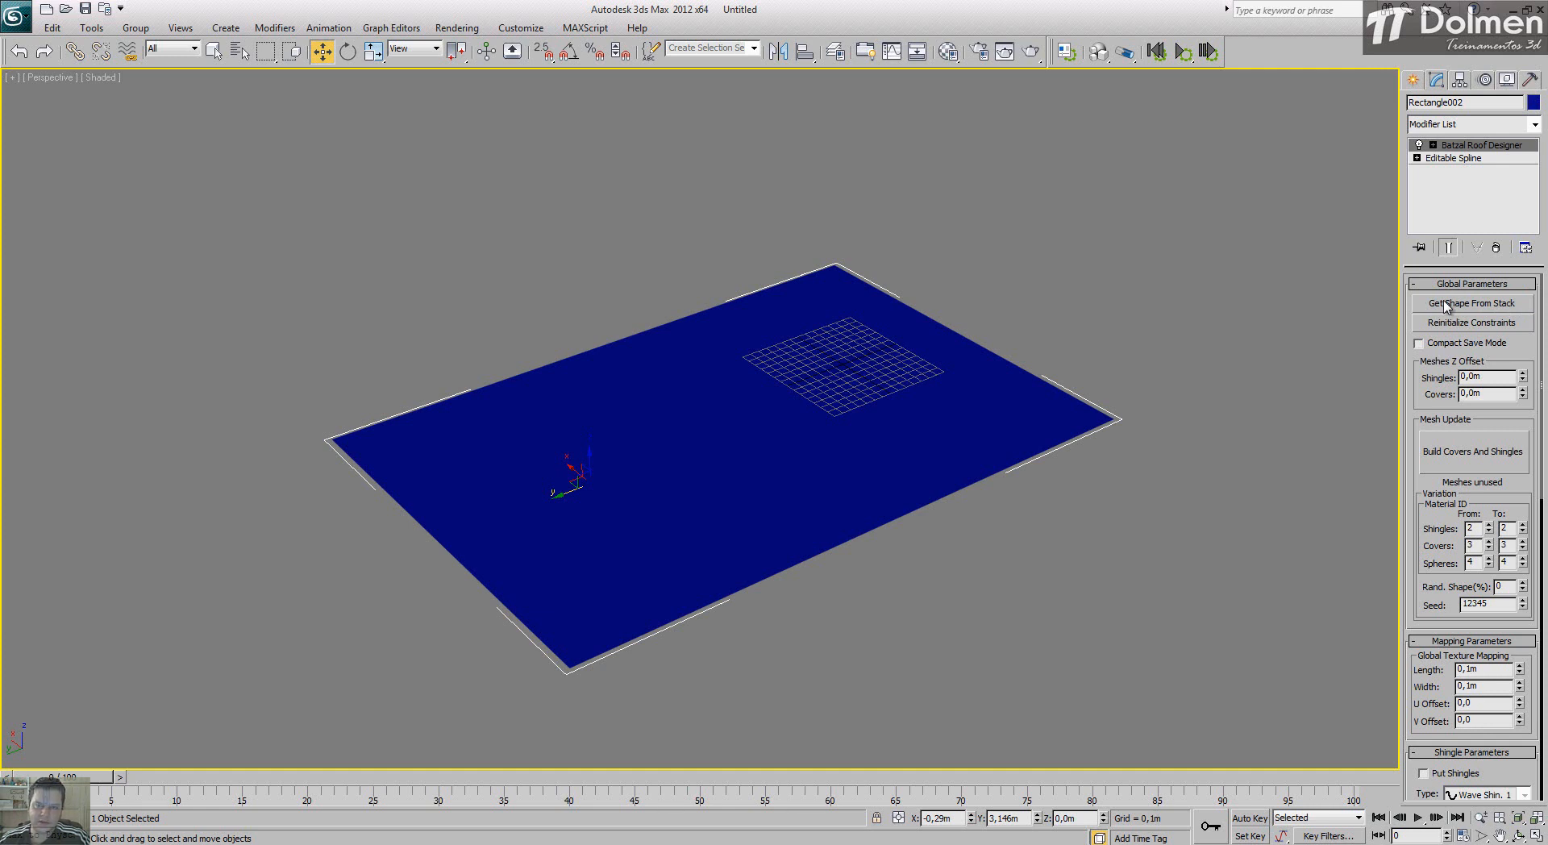
Step: Get the roof modifier's shape from the stack and confirm the irreversible reinitialization
left_click(1506, 305)
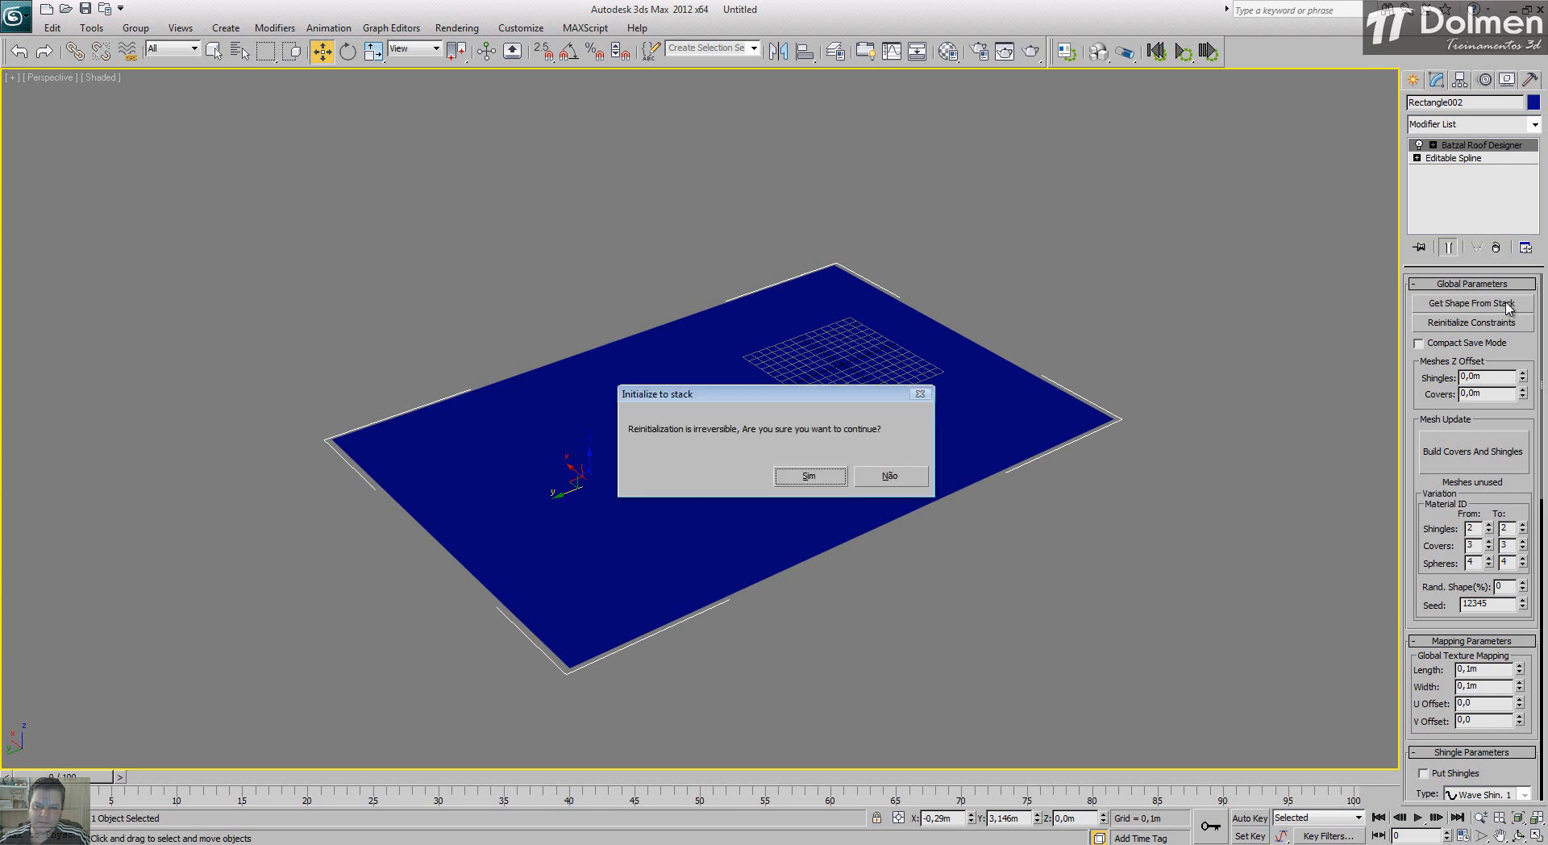
left_click_drag(840, 399, 1255, 148)
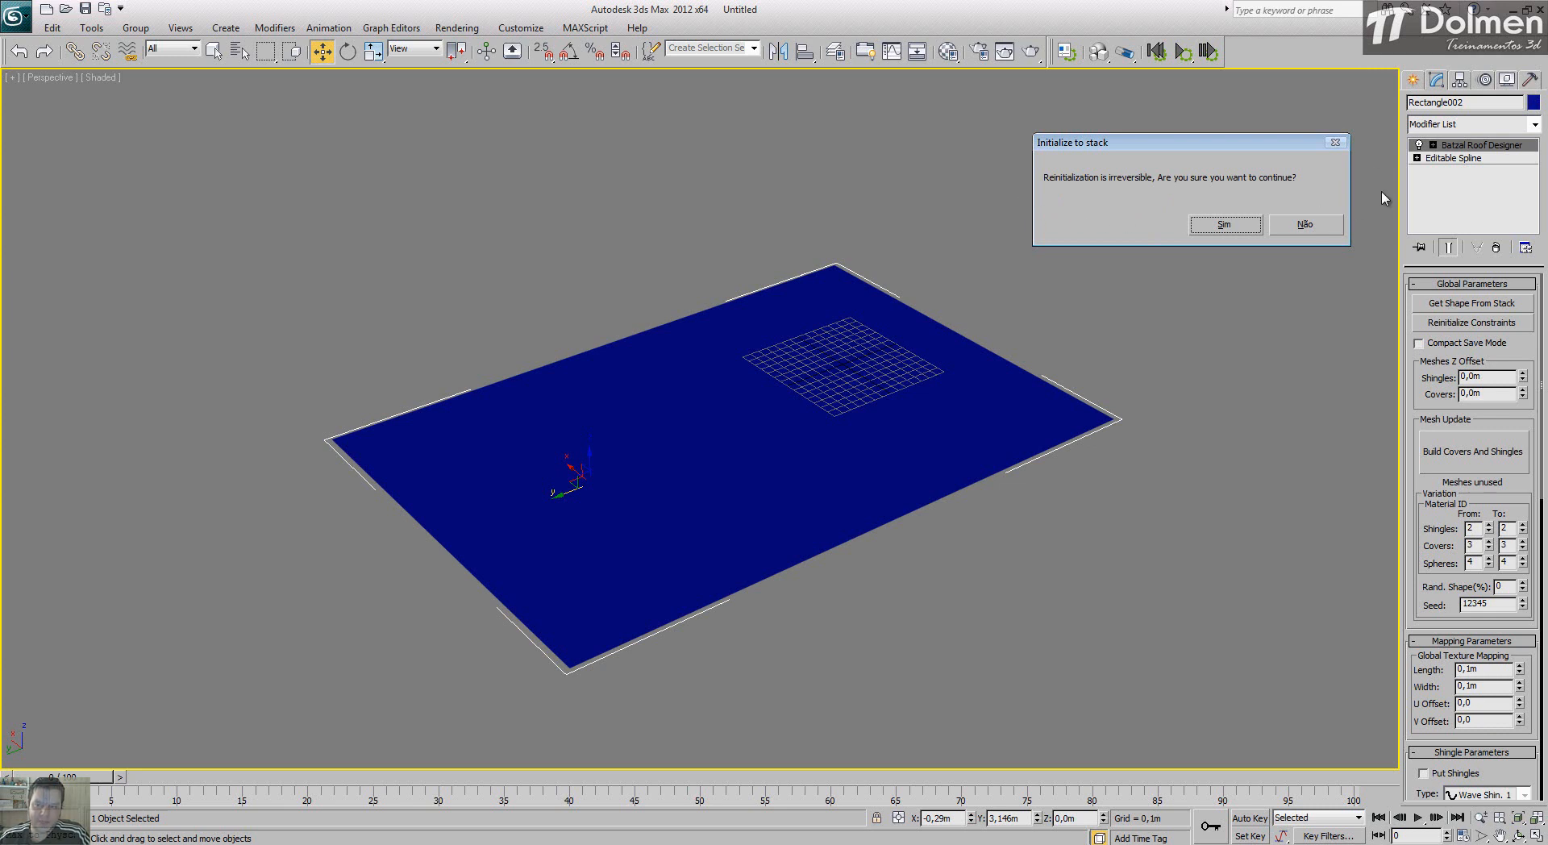
left_click(1223, 225)
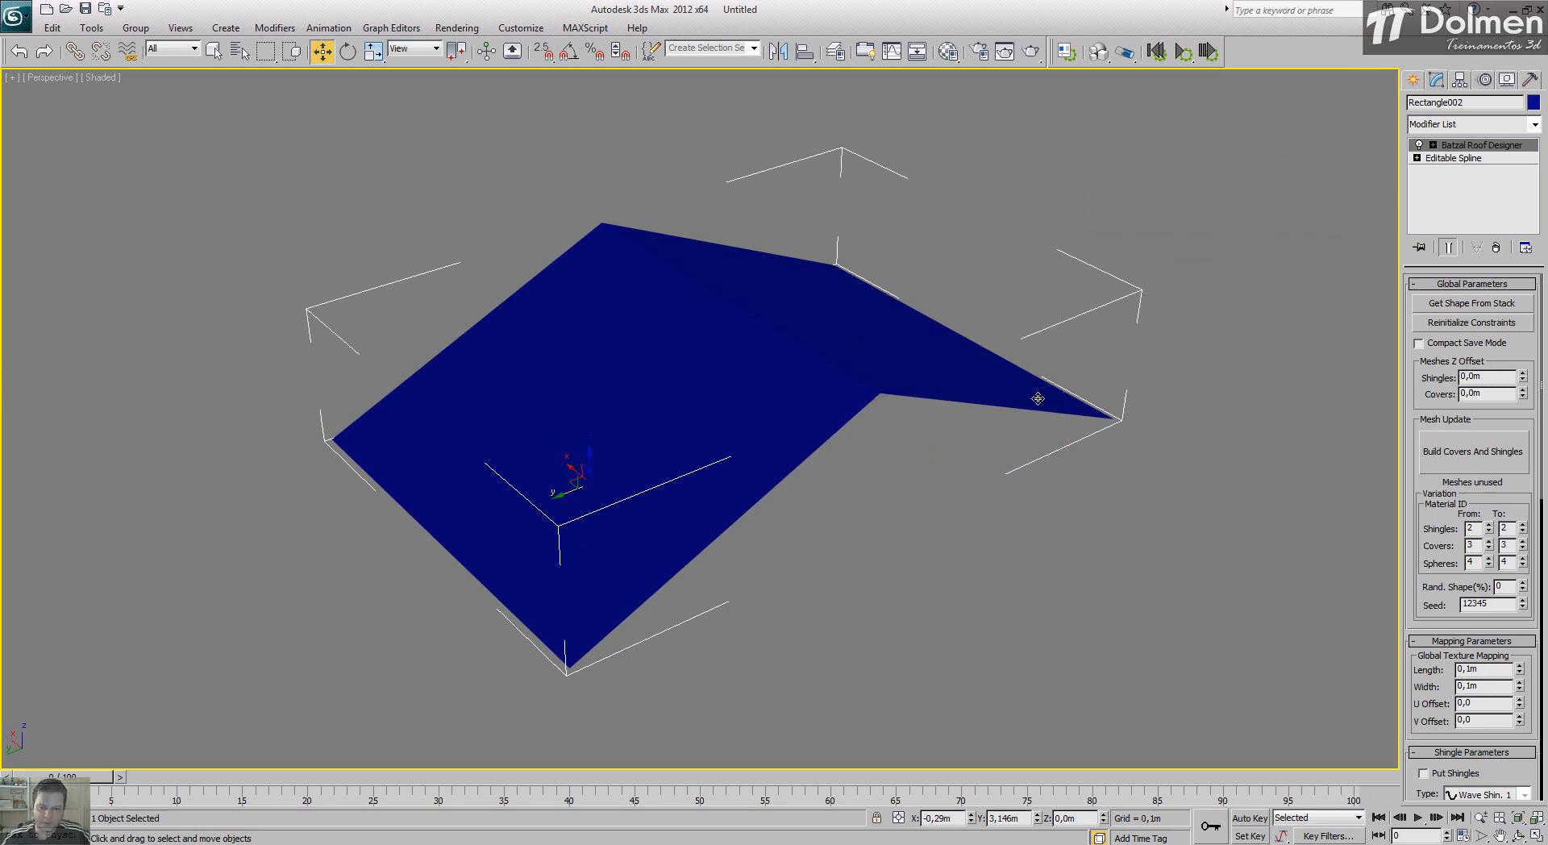
mouse_move(1033, 396)
middle_mouse_down("alt")
mouse_move(943, 418)
mouse_move(839, 373)
mouse_move(723, 366)
mouse_move(978, 380)
mouse_move(1032, 402)
middle_mouse_up("alt")
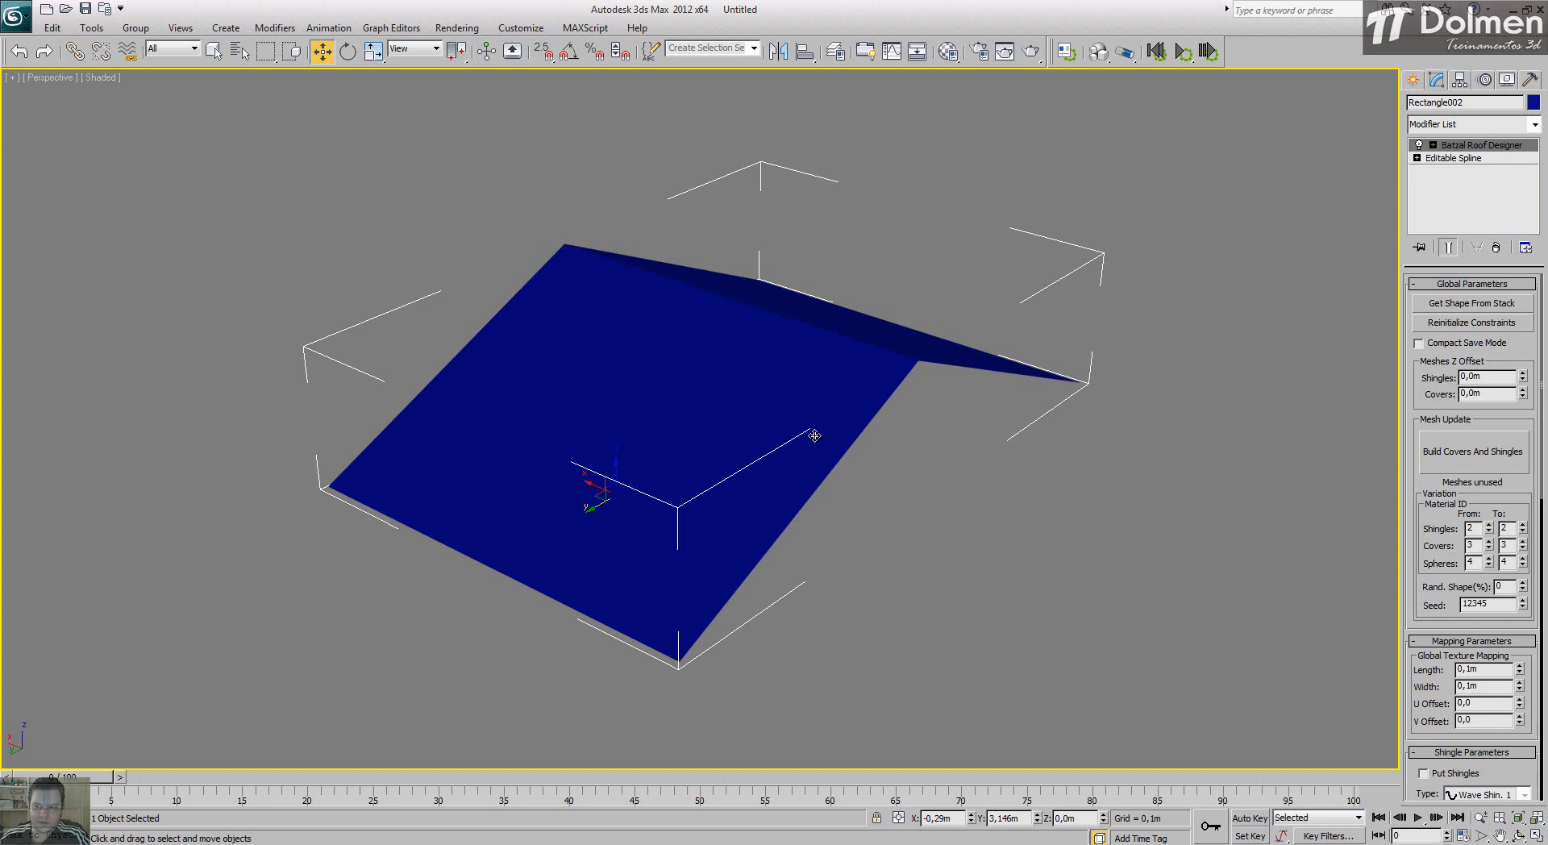
left_click(1444, 461)
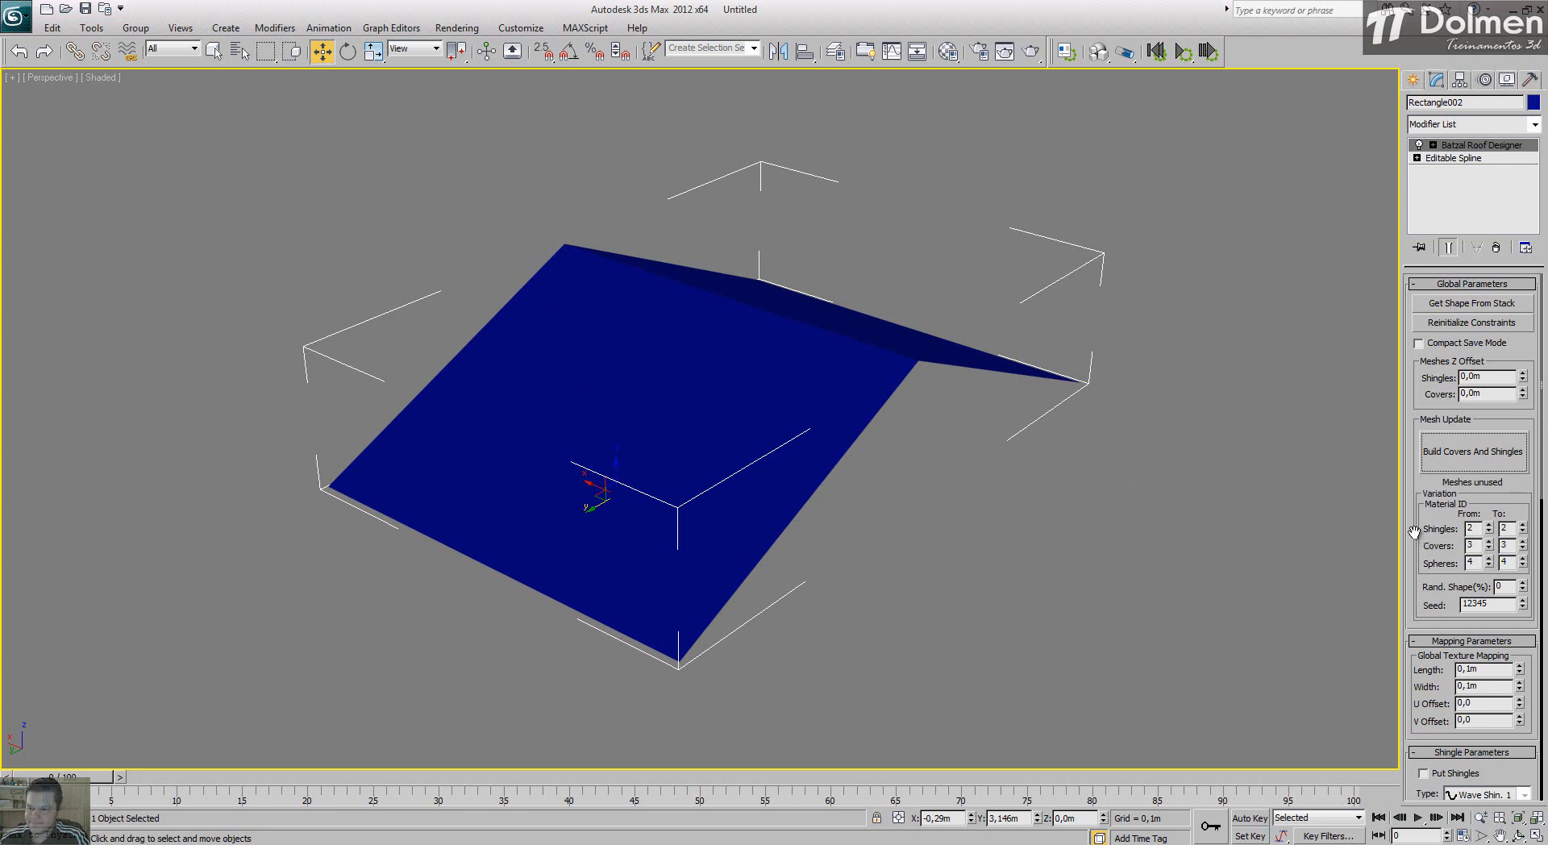
Step: Enable shingles on the roof and choose Arc Shin. 1 as the shingle type
left_click_drag(1414, 531, 1426, 418)
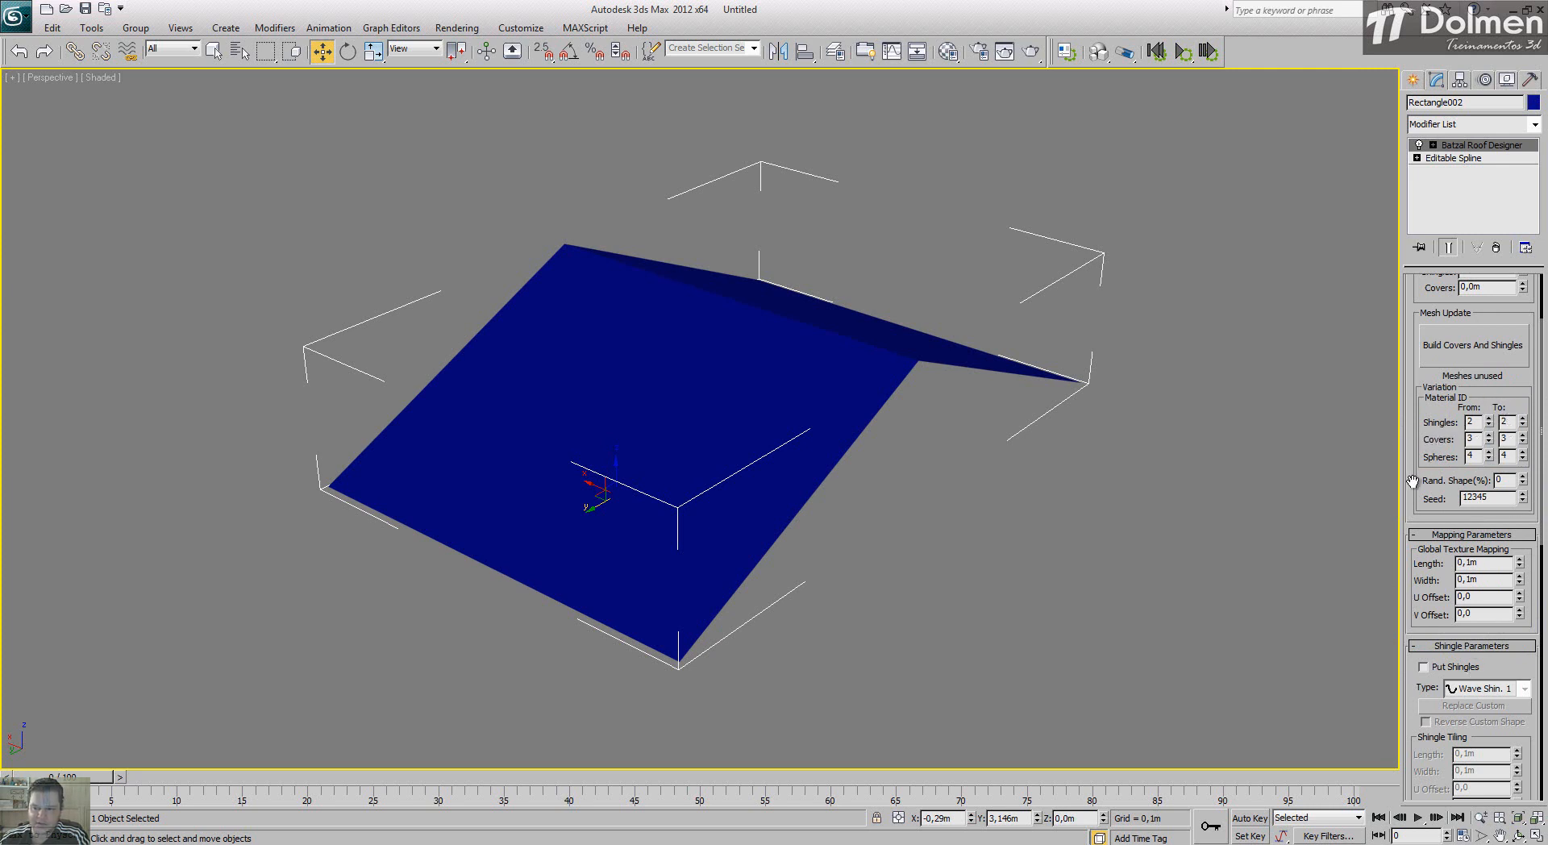
left_click_drag(1412, 488, 1411, 436)
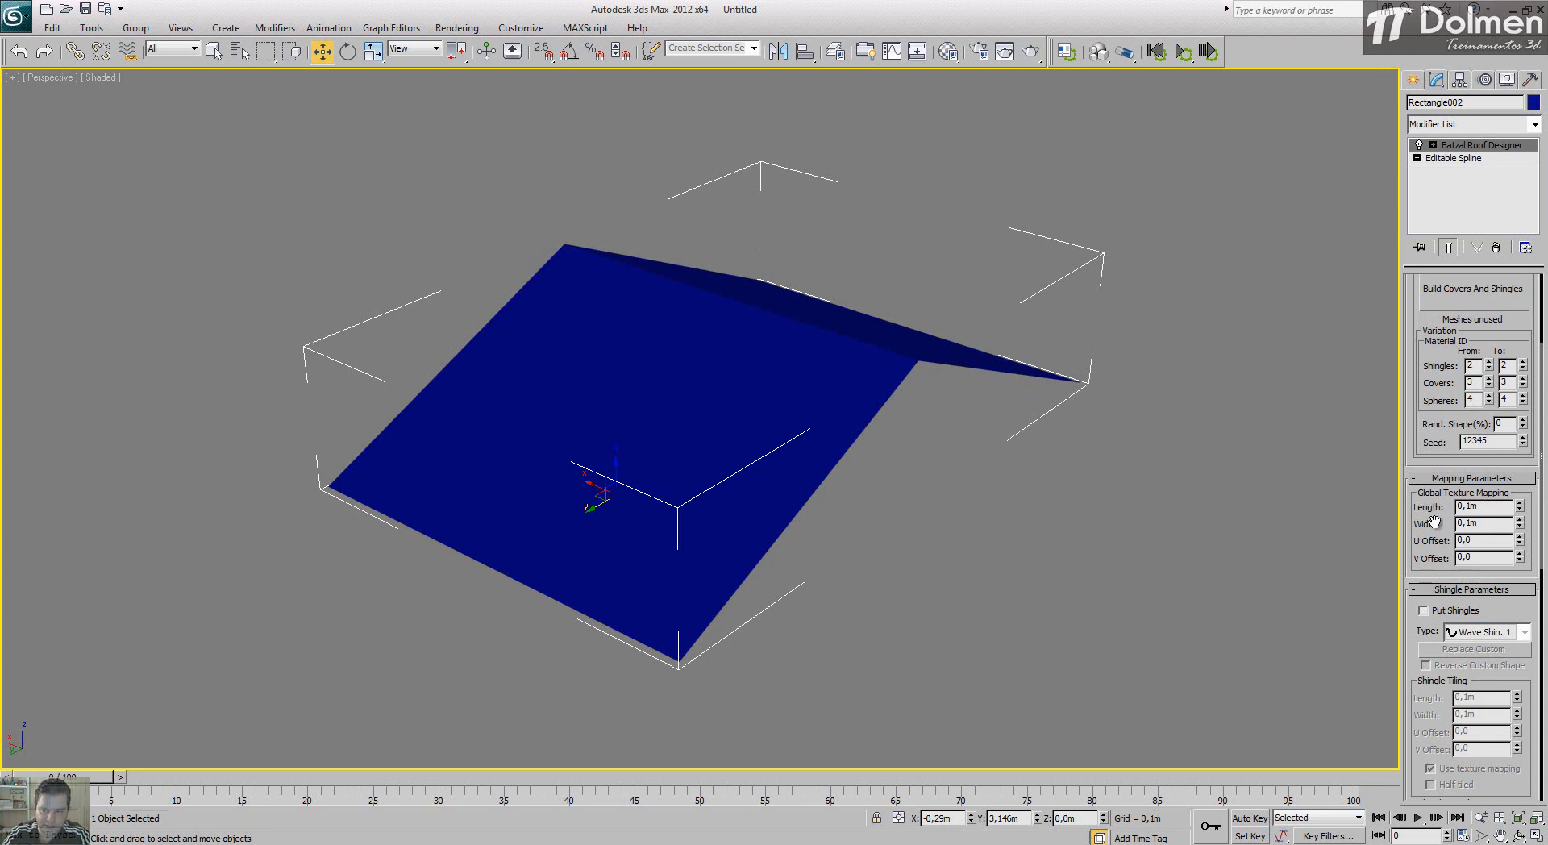
left_click_drag(1425, 559, 1439, 310)
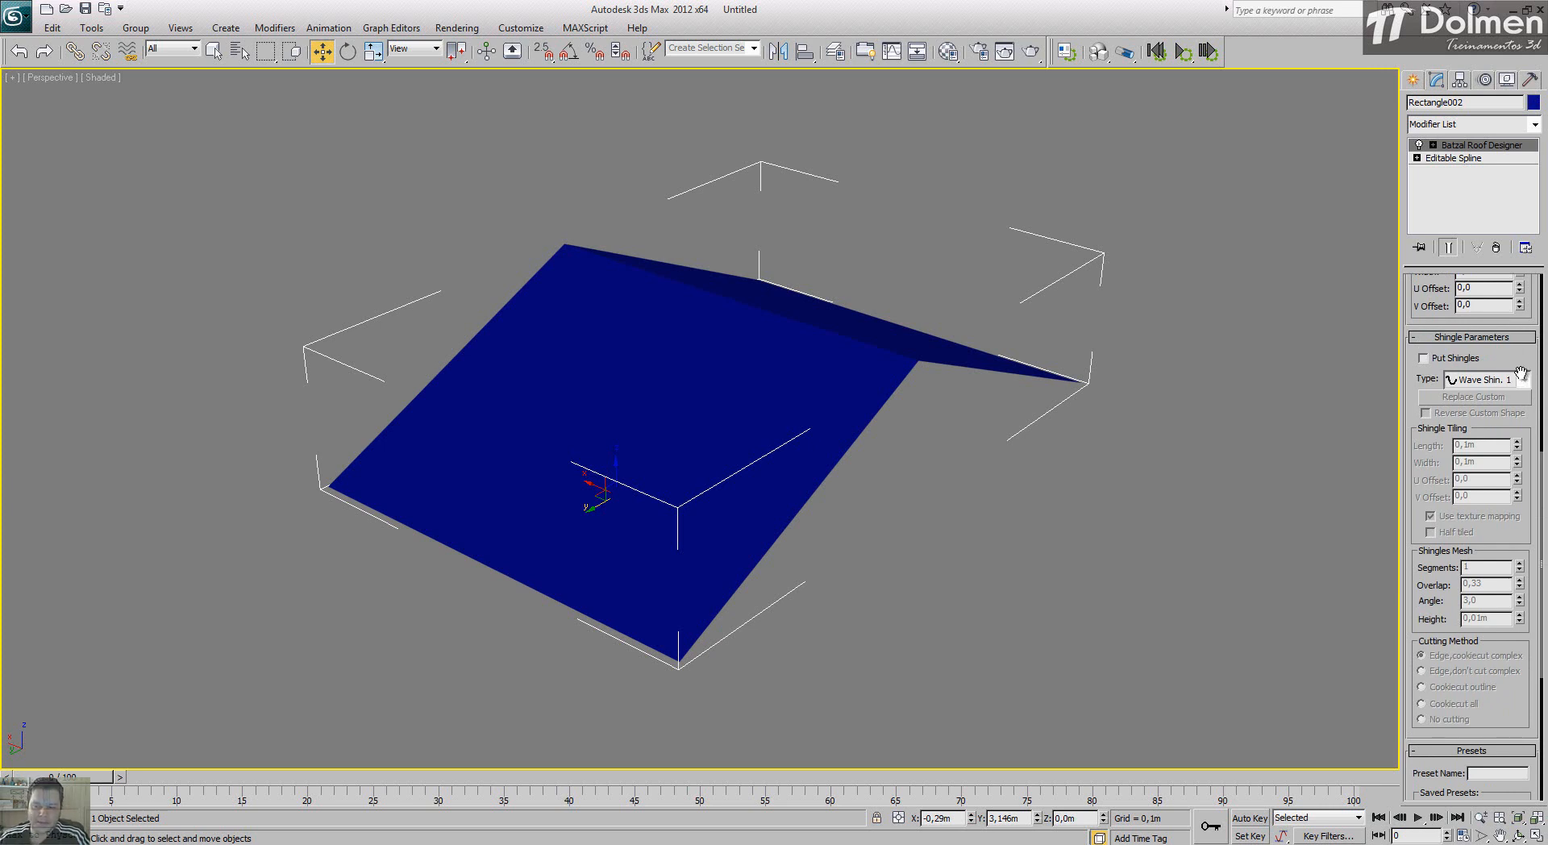
left_click(1466, 360)
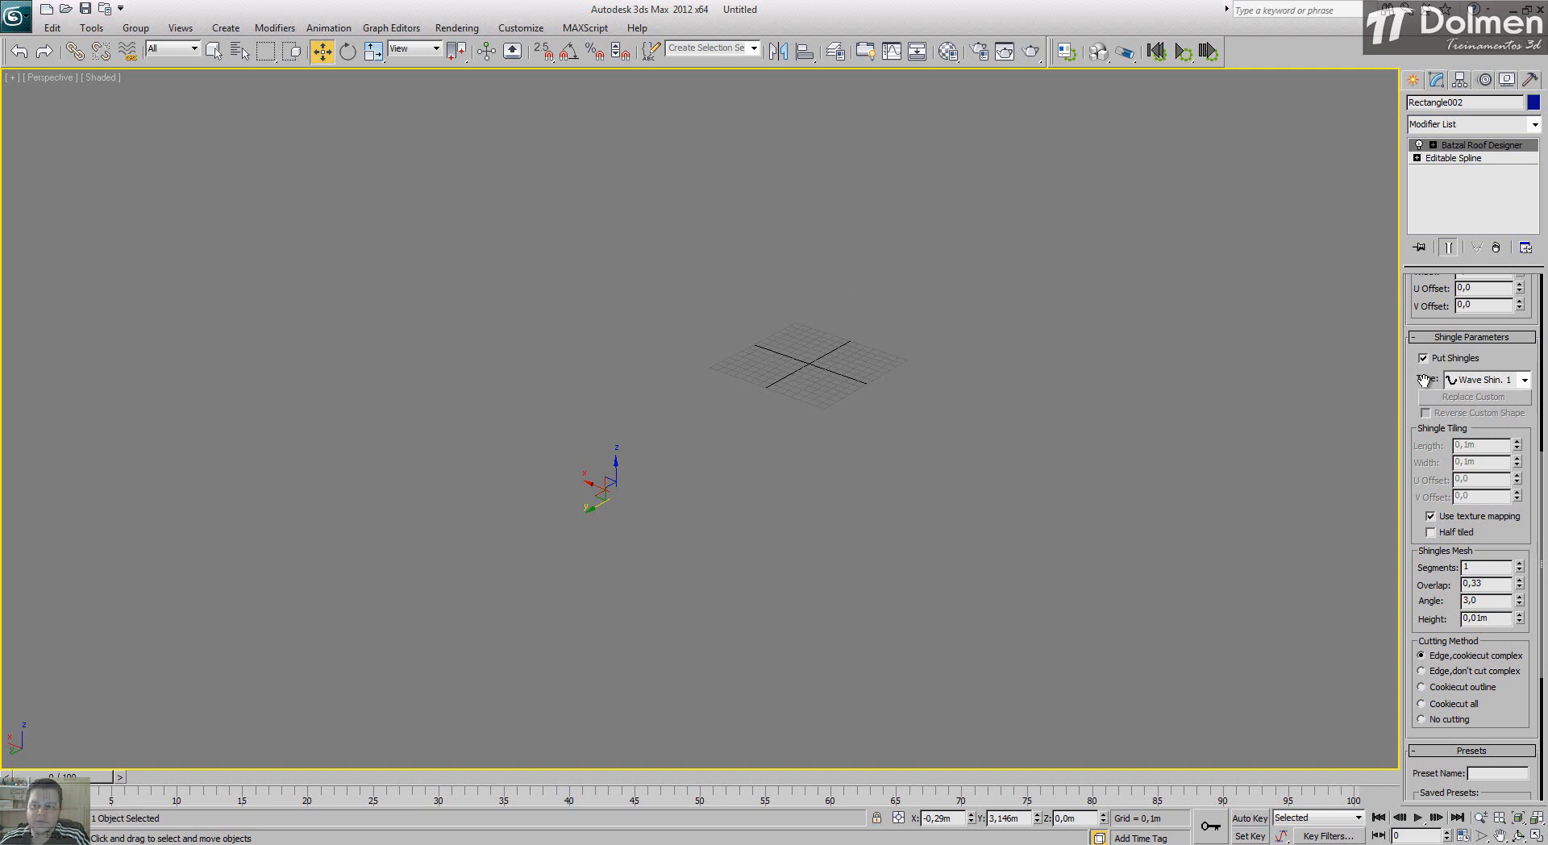
left_click(1525, 380)
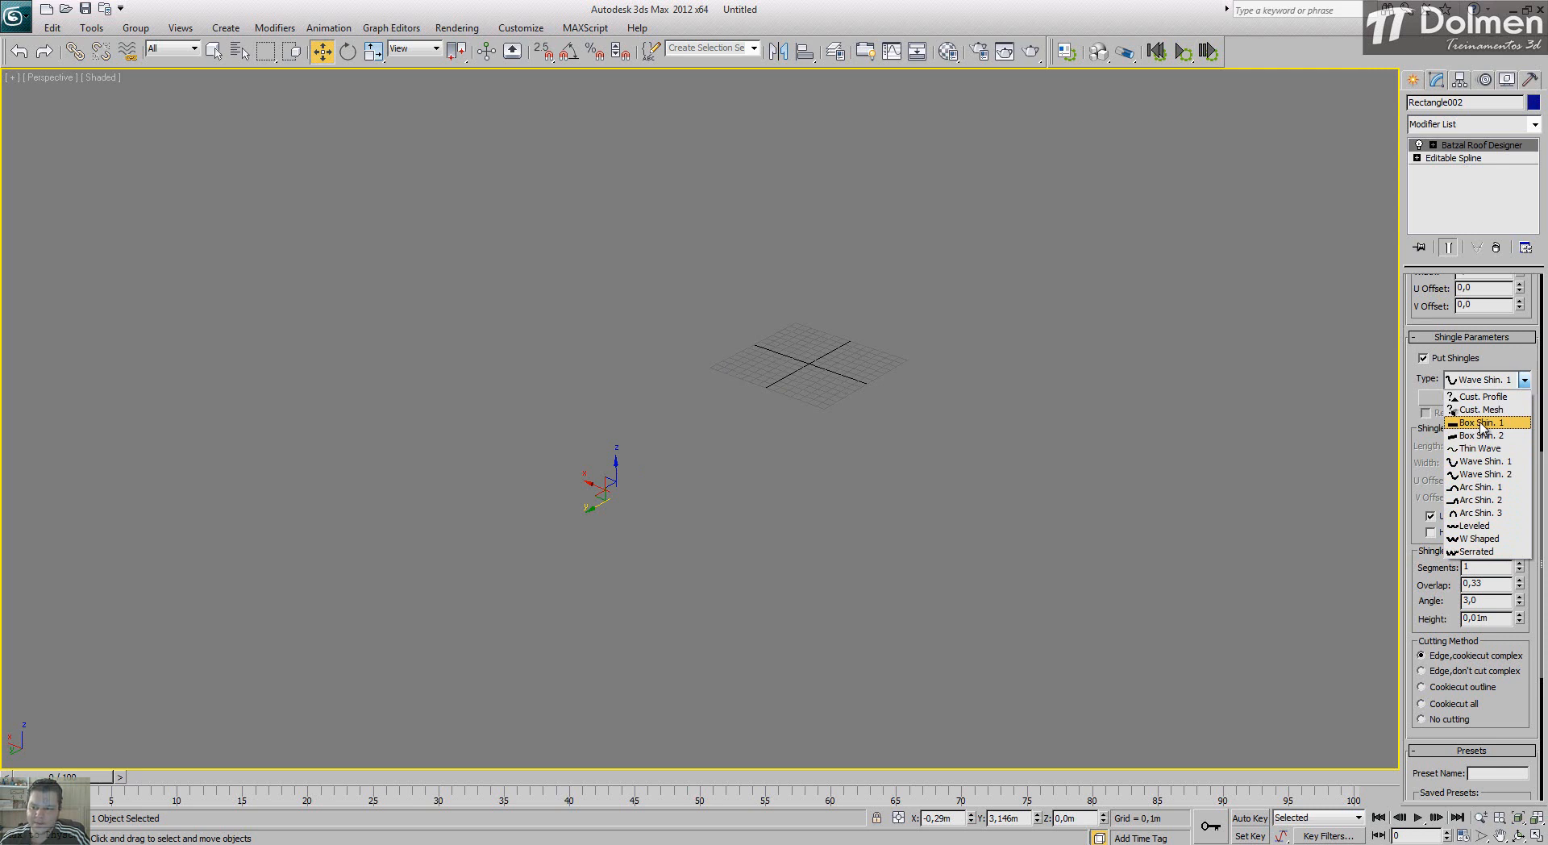
left_click(1504, 487)
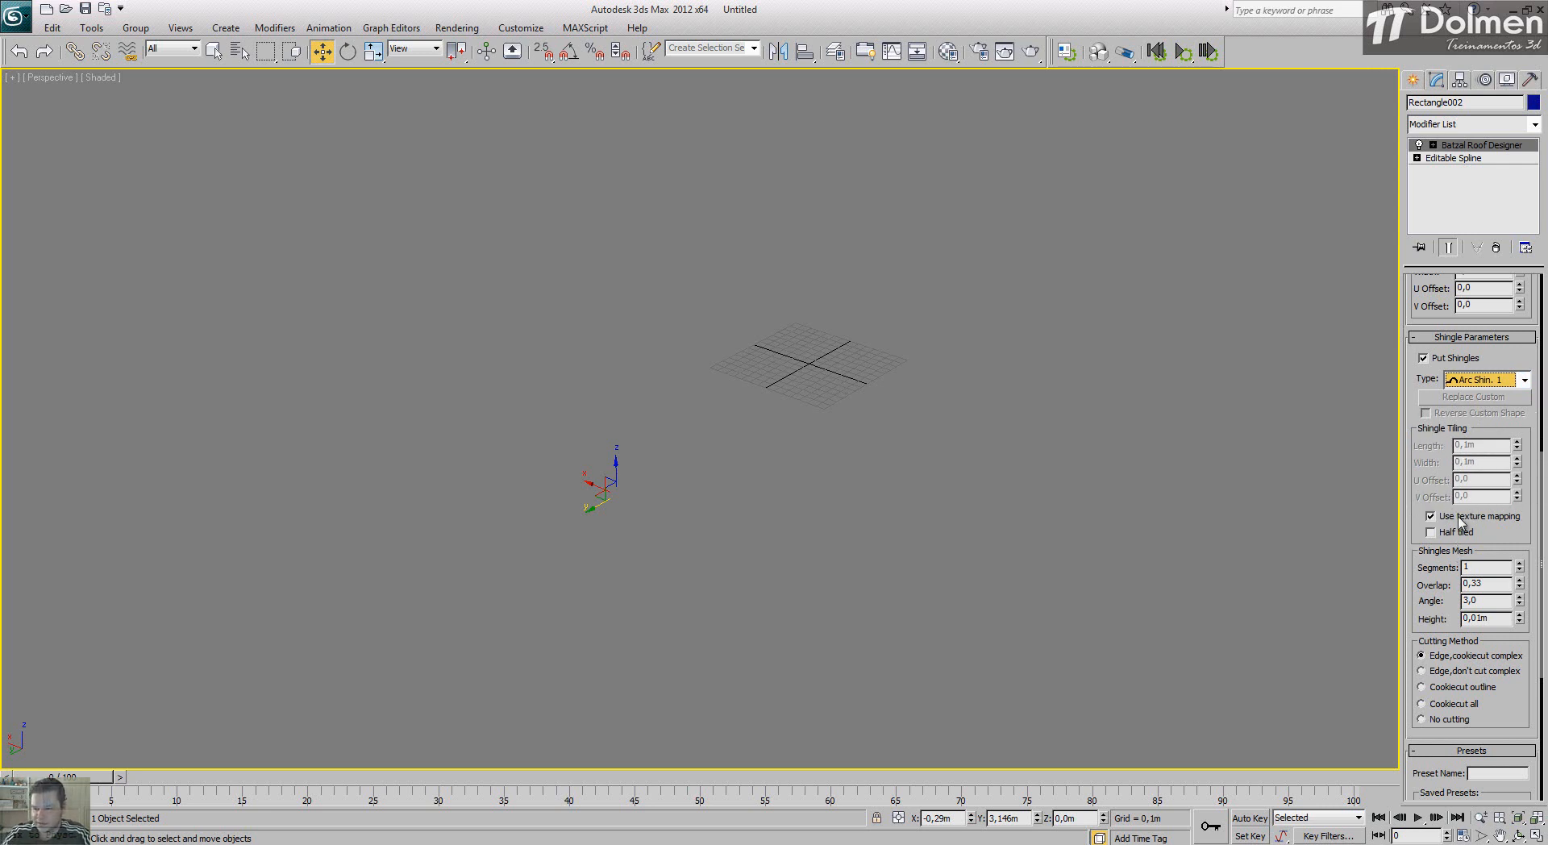
Step: Turn off texture mapping for the shingle tiling and set the shingle length to 0,3 m and width to 0,2 m
left_click(1430, 515)
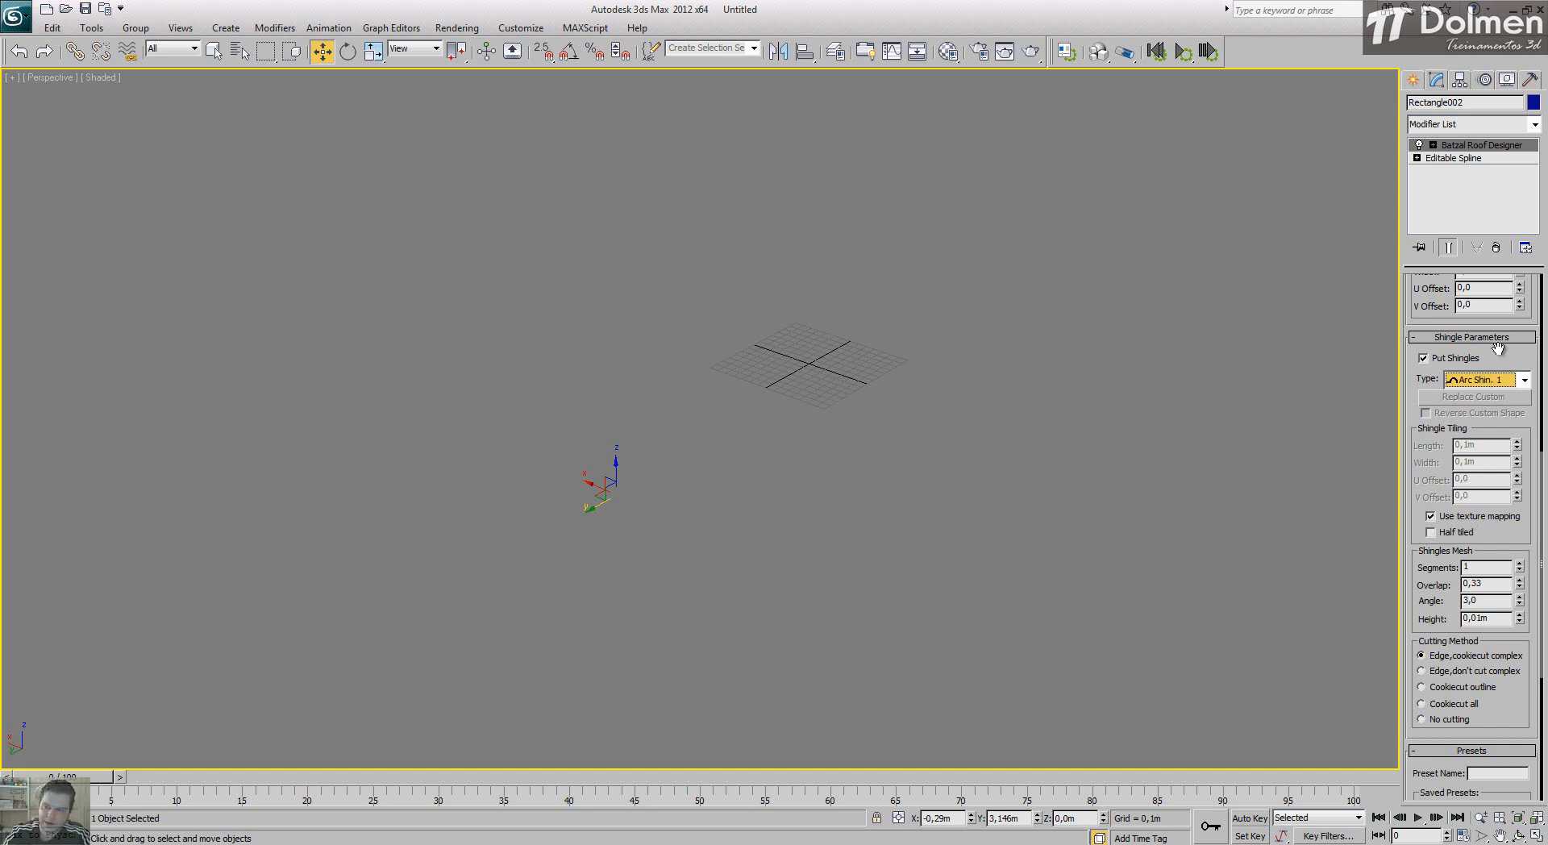
left_click_drag(1498, 362, 1498, 373)
scroll(1497, 373, "up", 5)
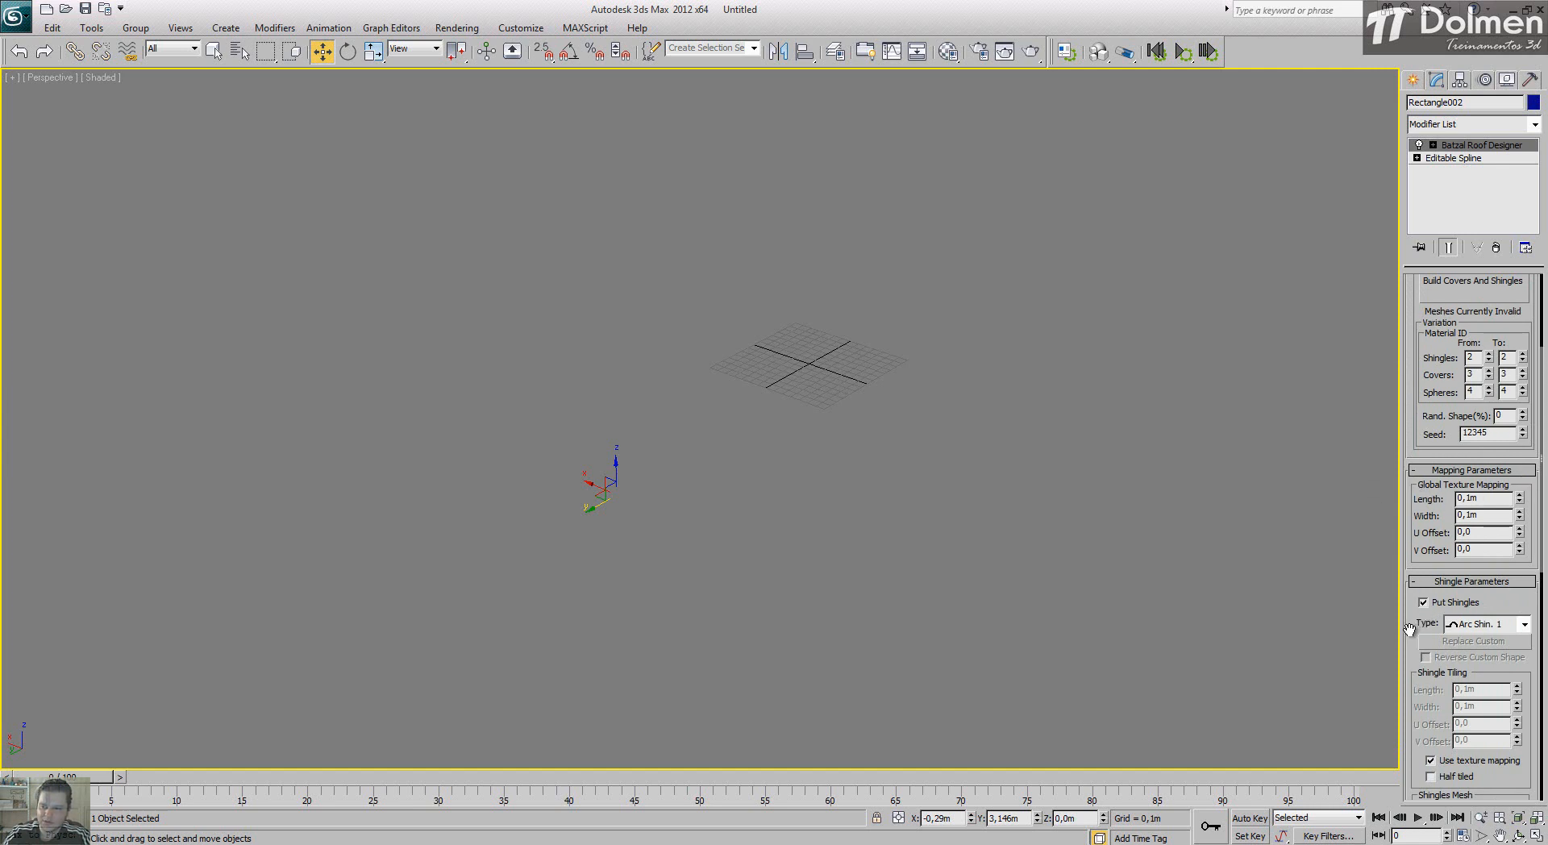
left_click_drag(1411, 629, 1418, 304)
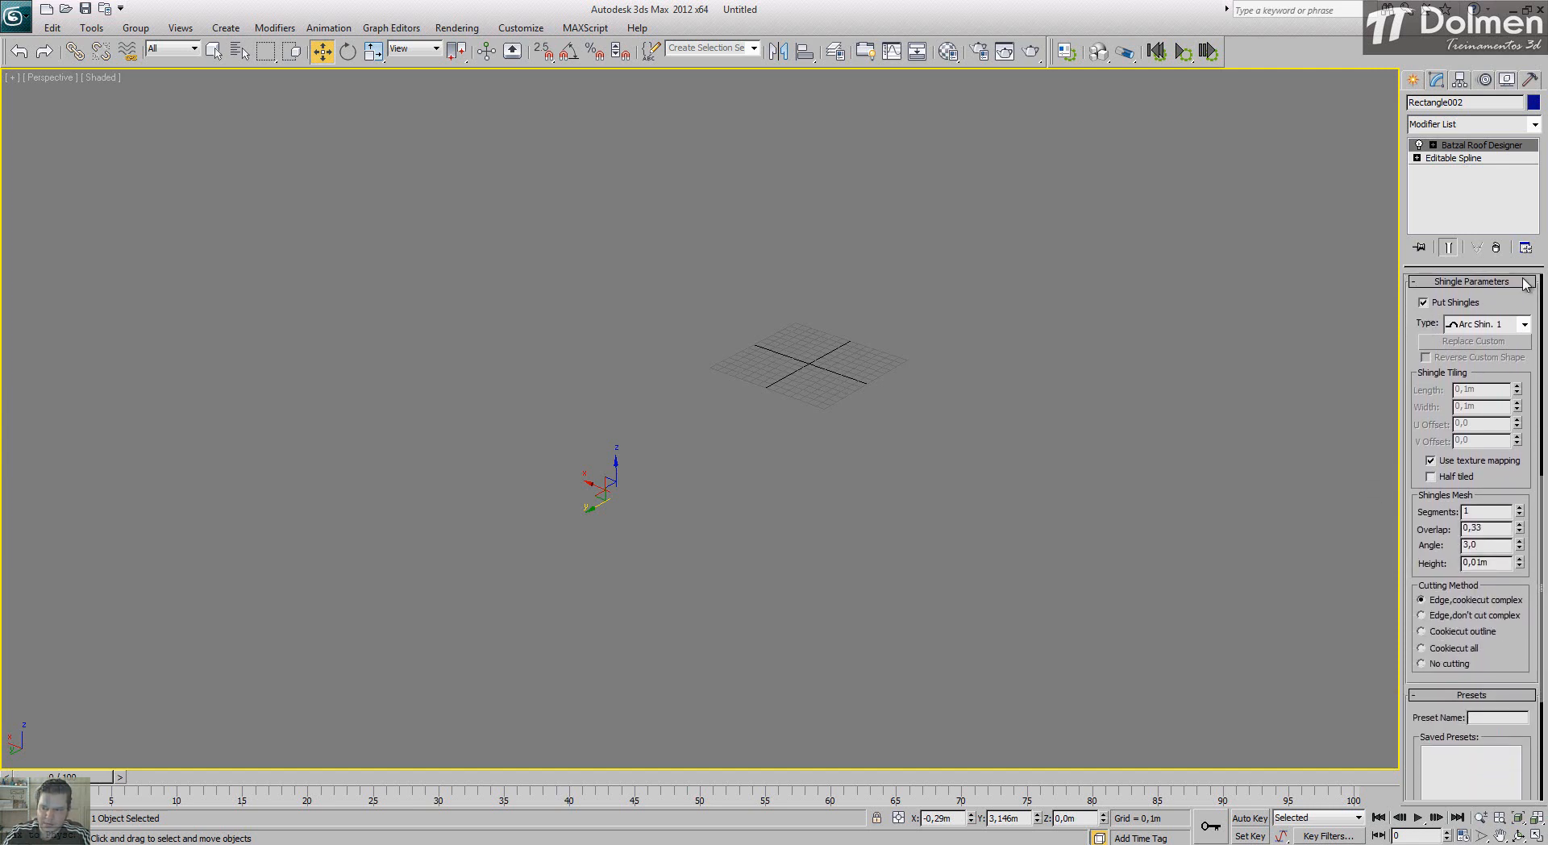
left_click(1438, 464)
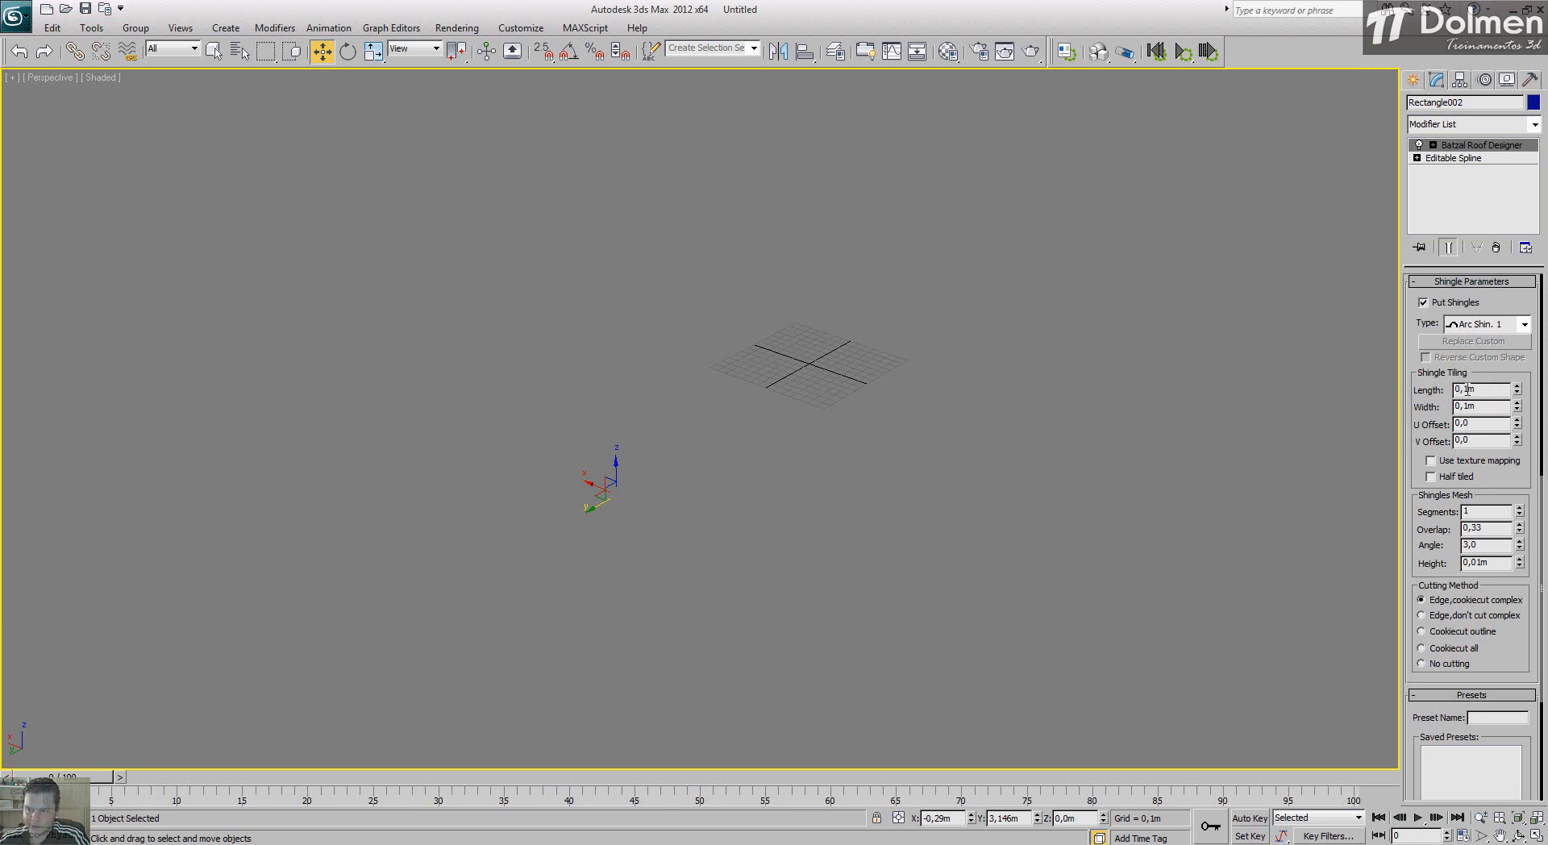
type("3")
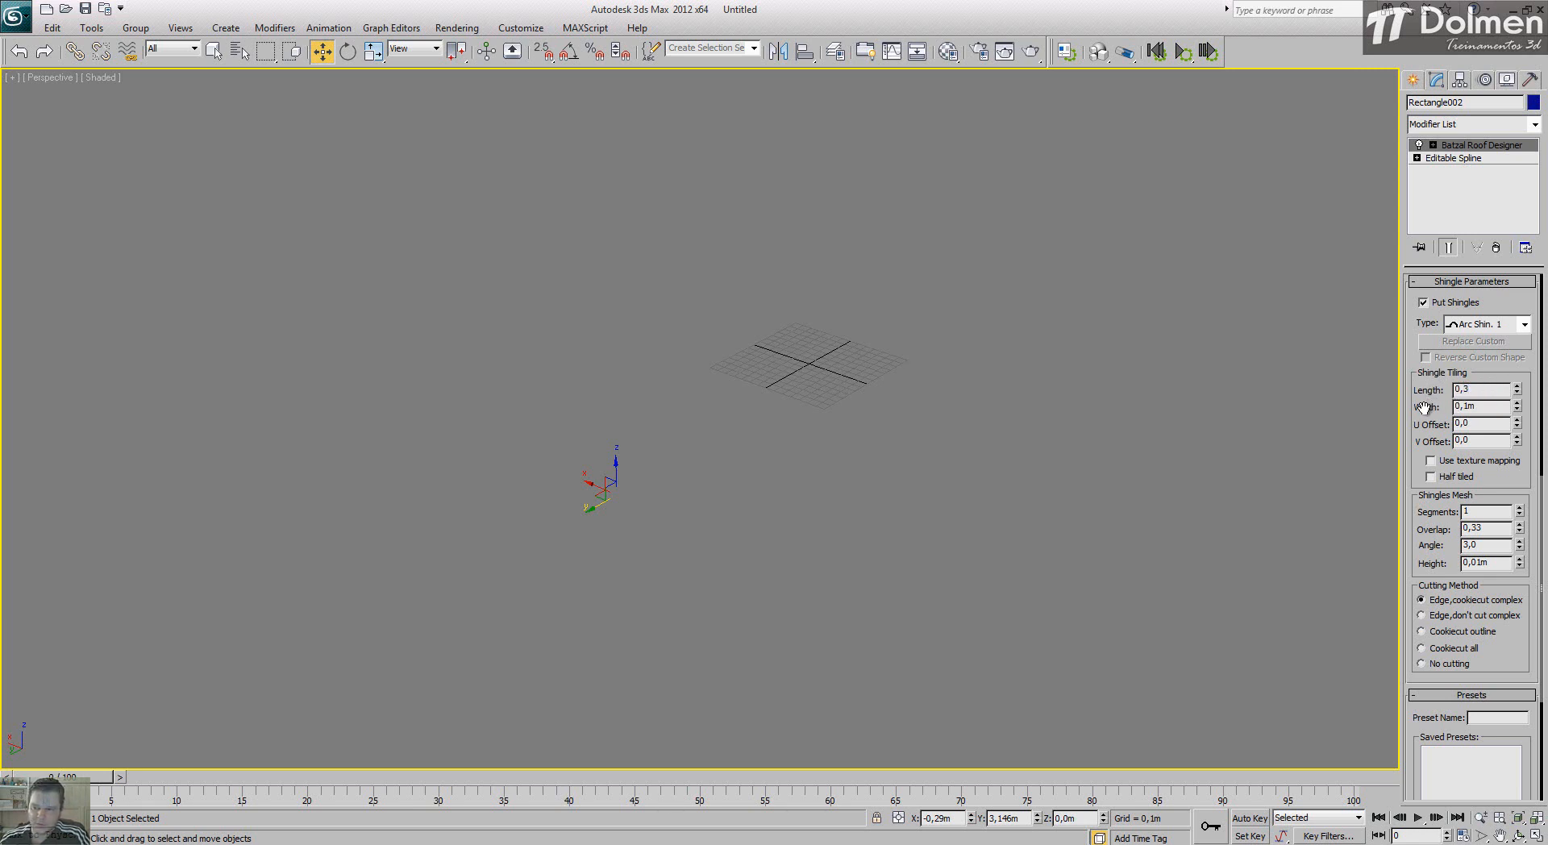
left_click_drag(1462, 406, 1499, 407)
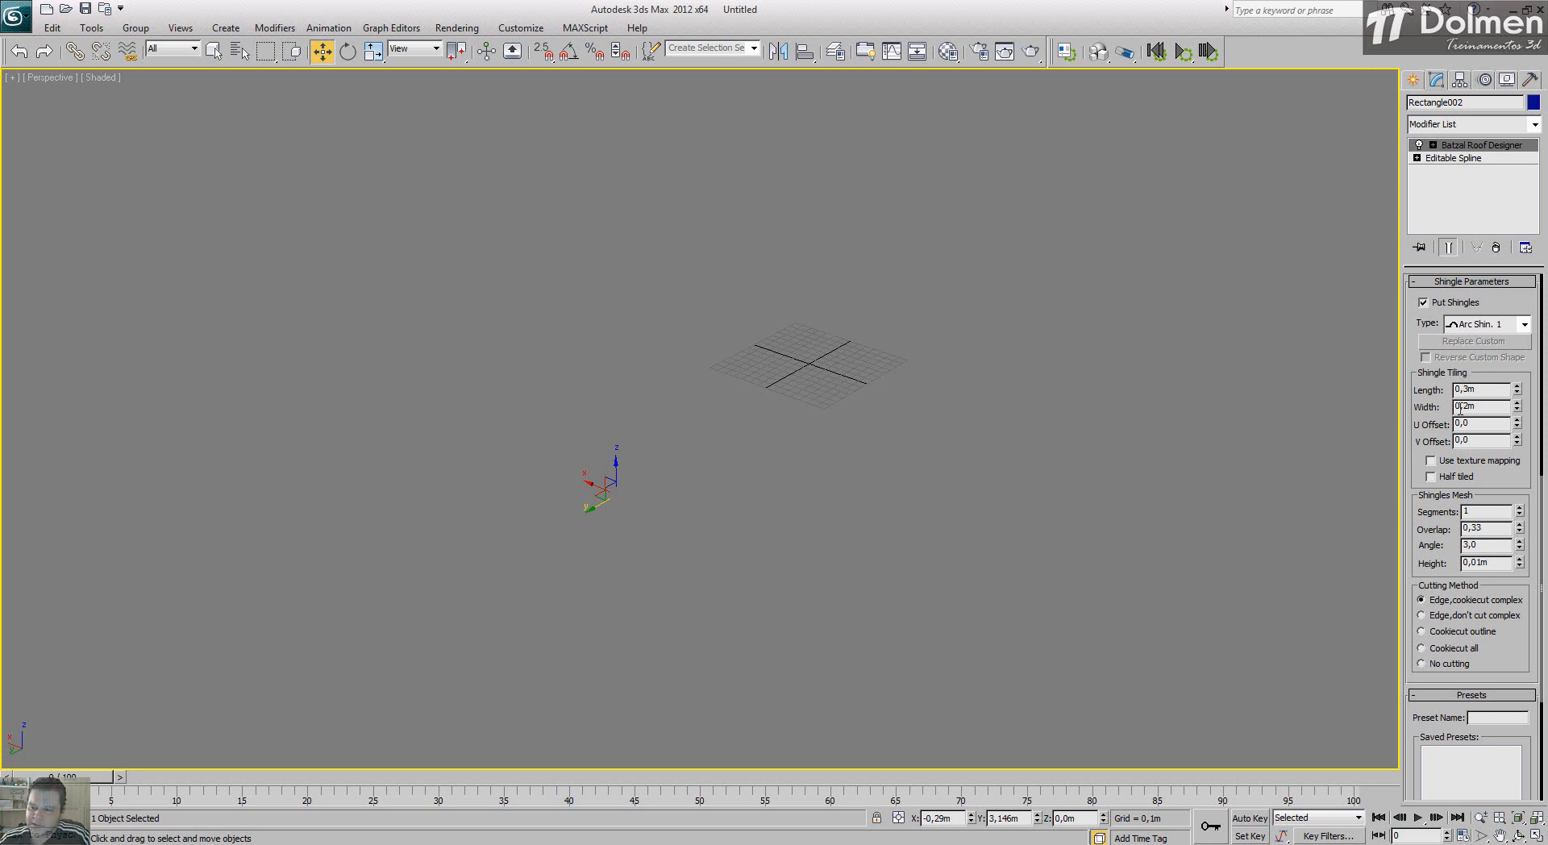
Step: Build the roof's covers and shingles with the current settings
left_click_drag(1411, 369, 1418, 407)
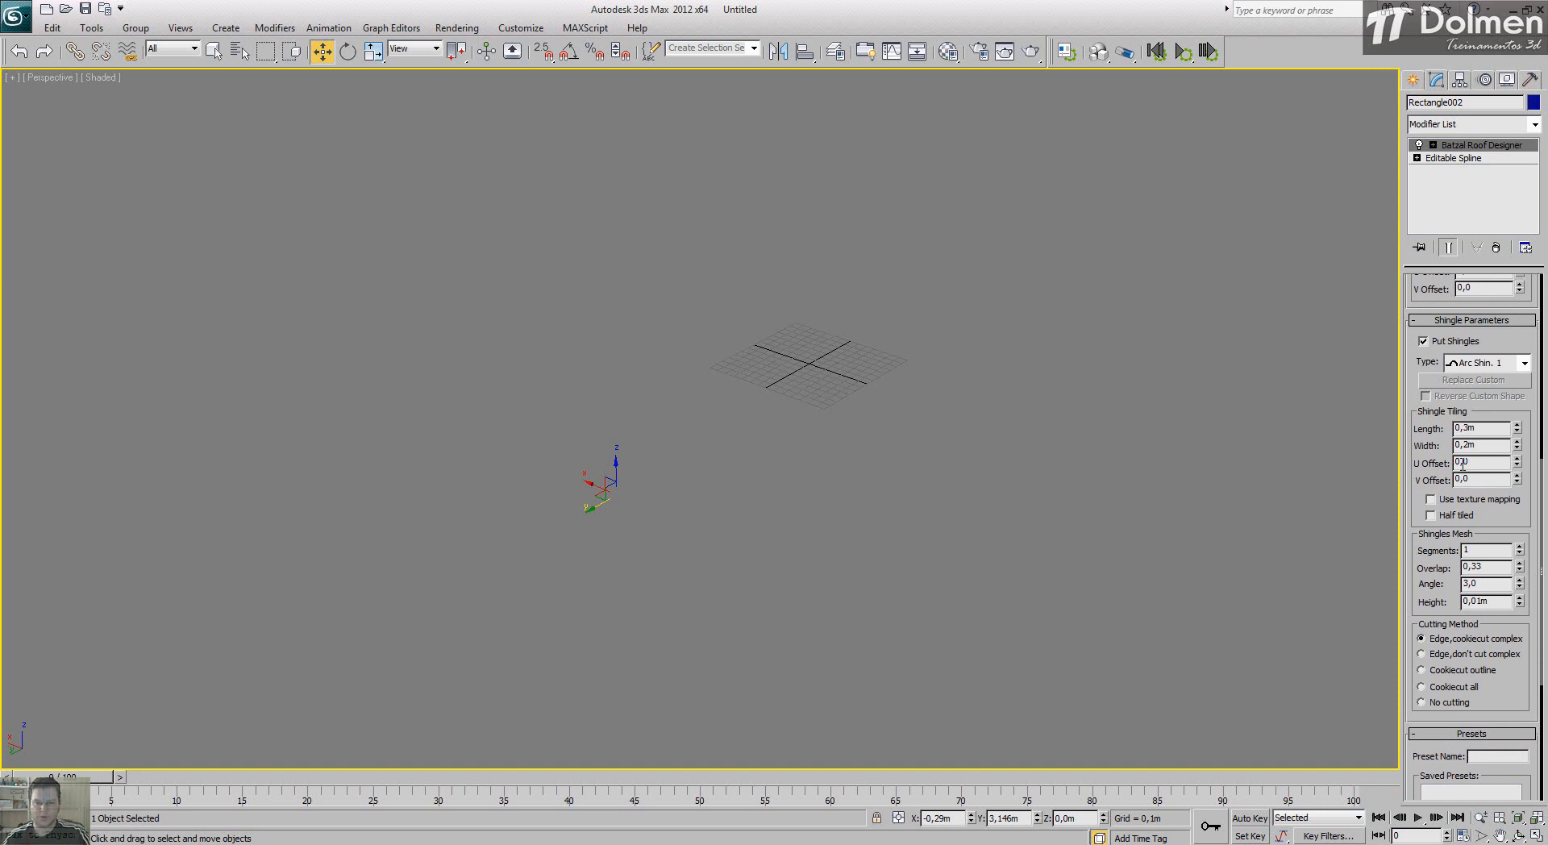
left_click_drag(1418, 357, 1417, 365)
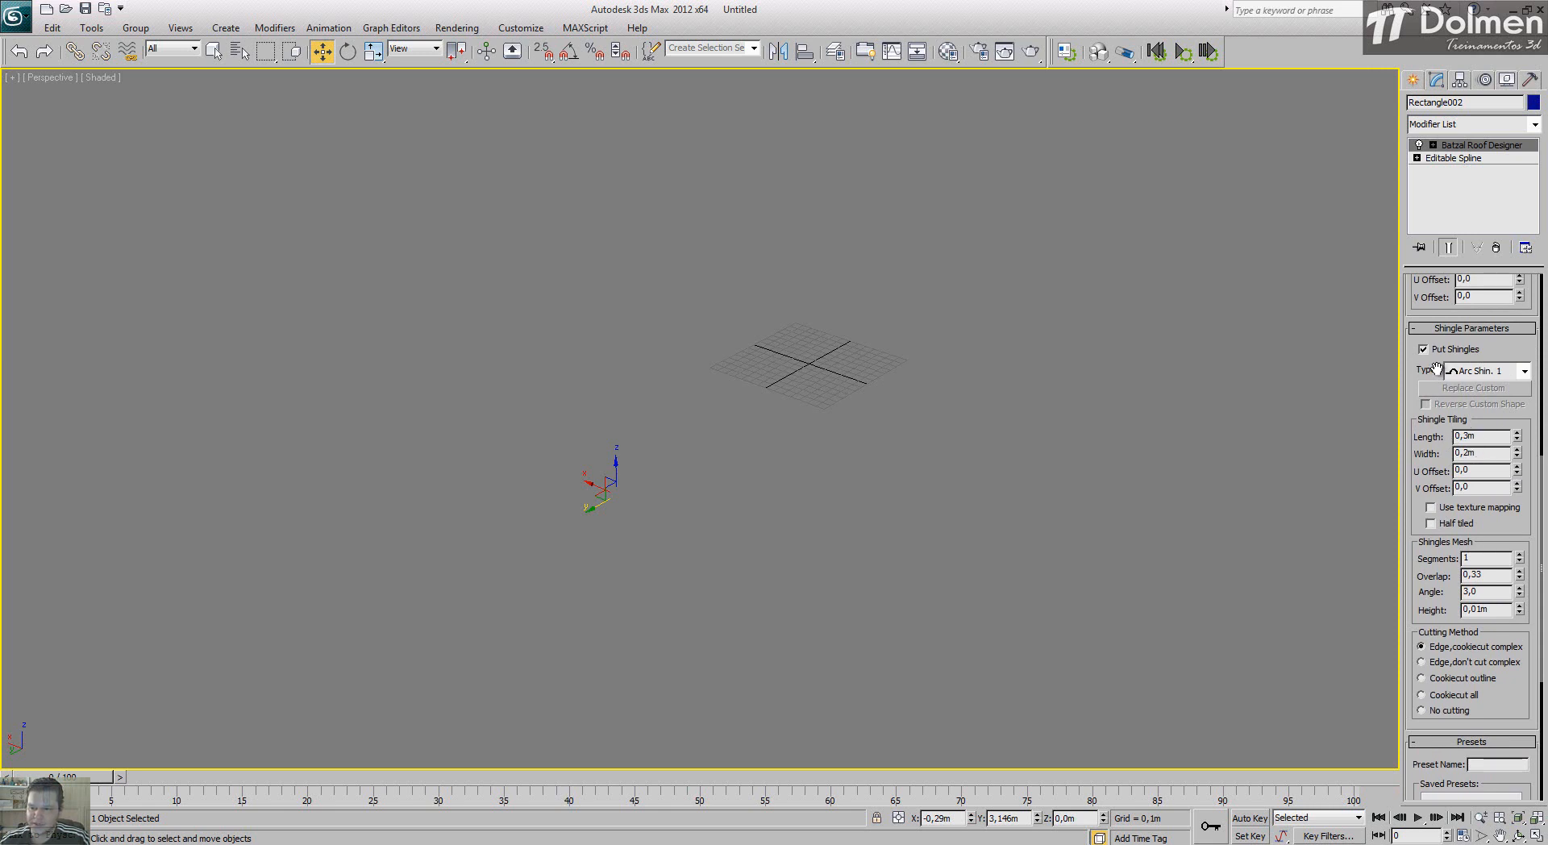
left_click_drag(1420, 370, 1420, 708)
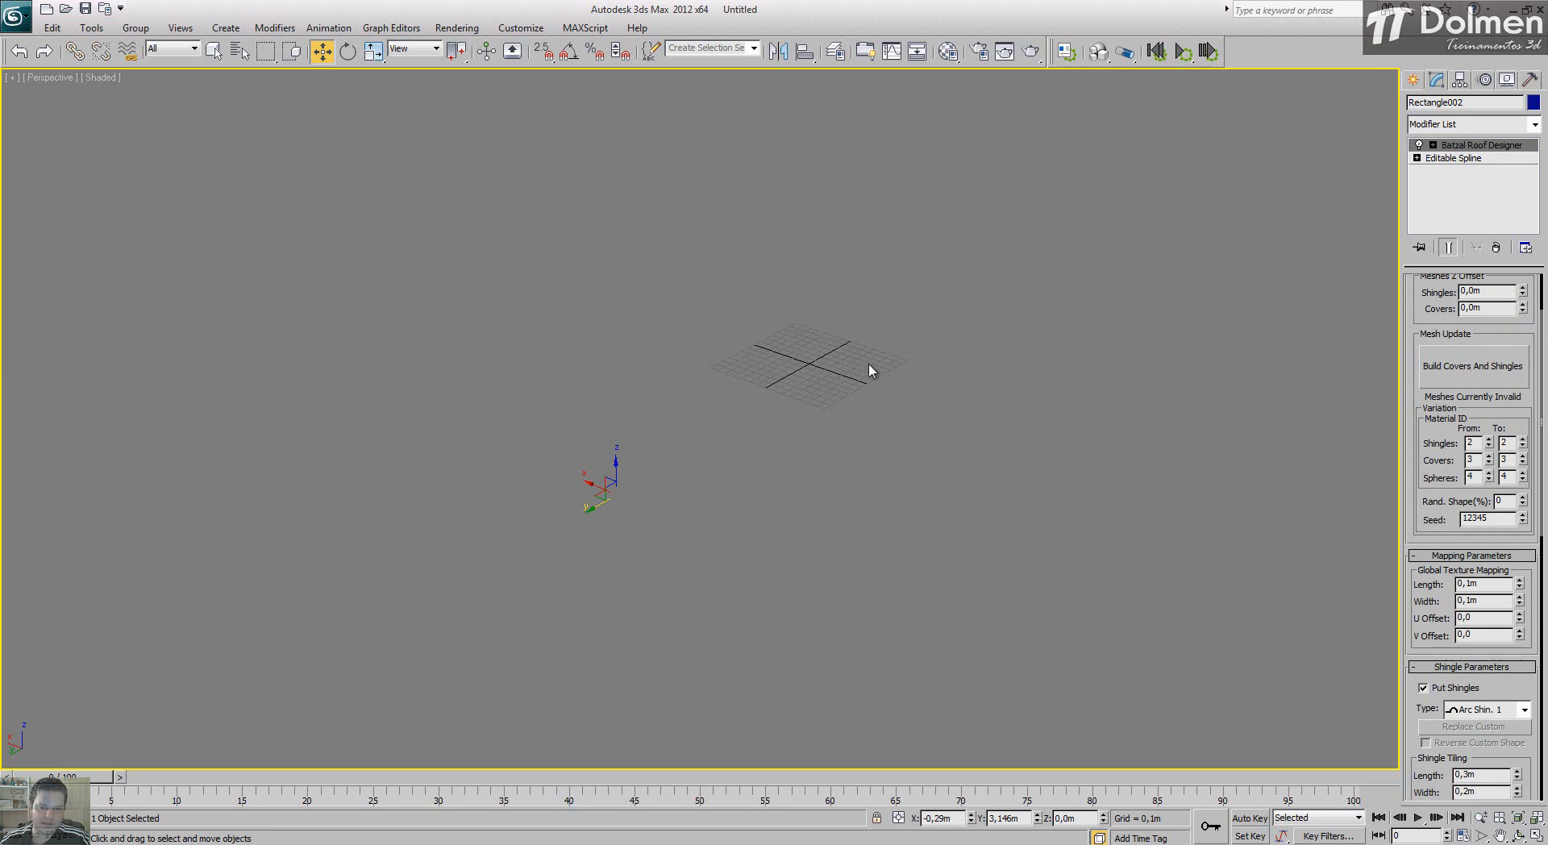
left_click(1478, 372)
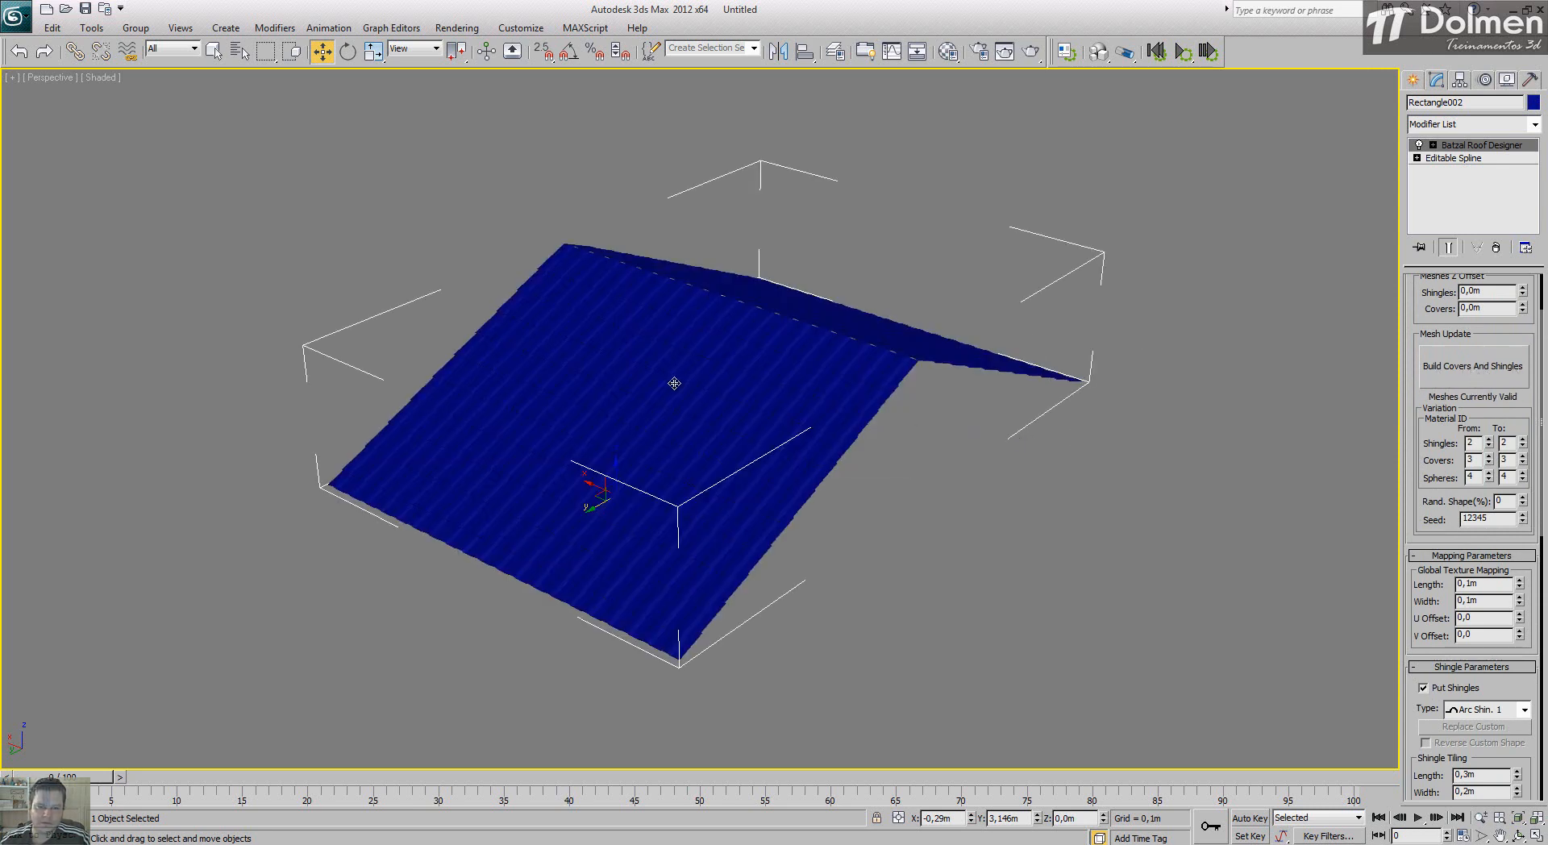
Step: Inspect the shingled roof up close from several angles, briefly toggling the edged faces display
middle_click_drag(757, 414, 820, 401)
scroll(819, 401, "up", 6)
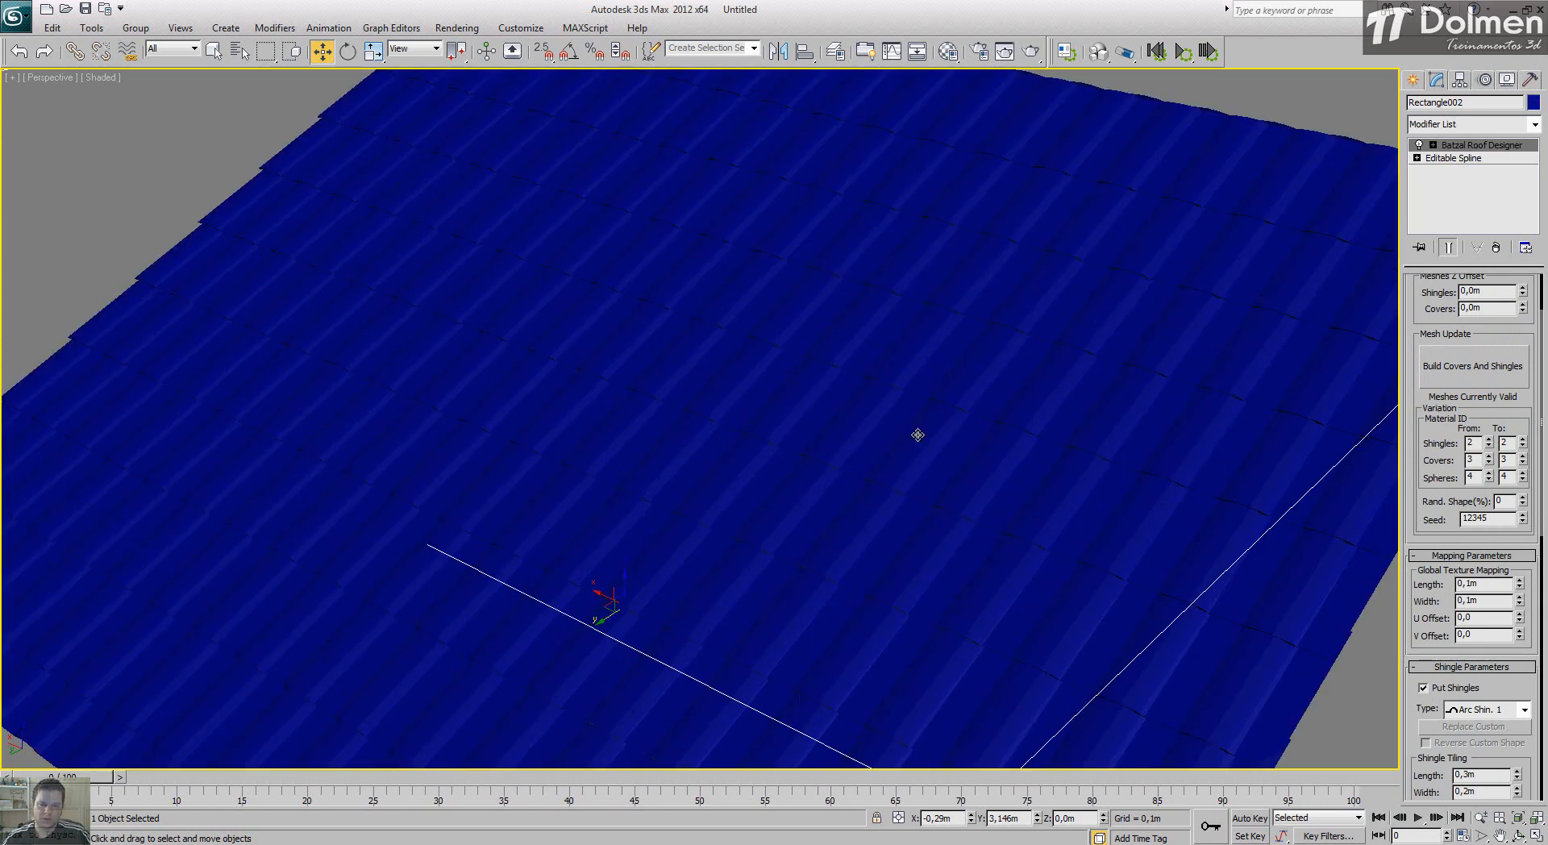
middle_click_drag(839, 480, 820, 441)
scroll(820, 441, "down", 3)
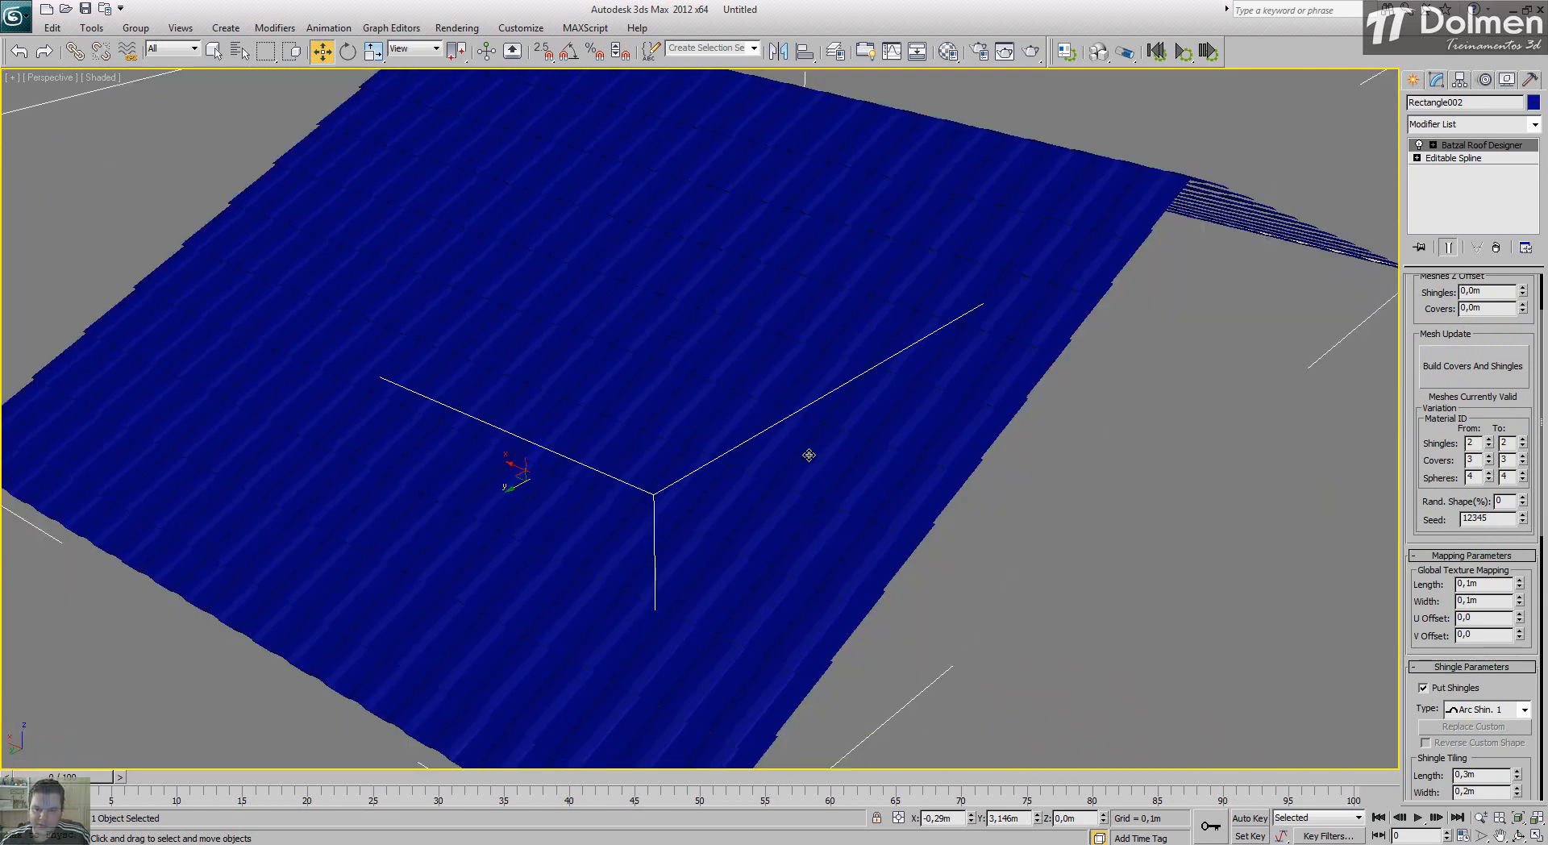
mouse_move(772, 487)
middle_mouse_down("alt")
mouse_move(741, 462)
mouse_move(726, 552)
mouse_move(709, 459)
mouse_move(725, 475)
mouse_move(836, 409)
mouse_move(800, 408)
mouse_move(787, 431)
middle_mouse_up("alt")
key("F4")
scroll(719, 438, "up", 5)
key("F4")
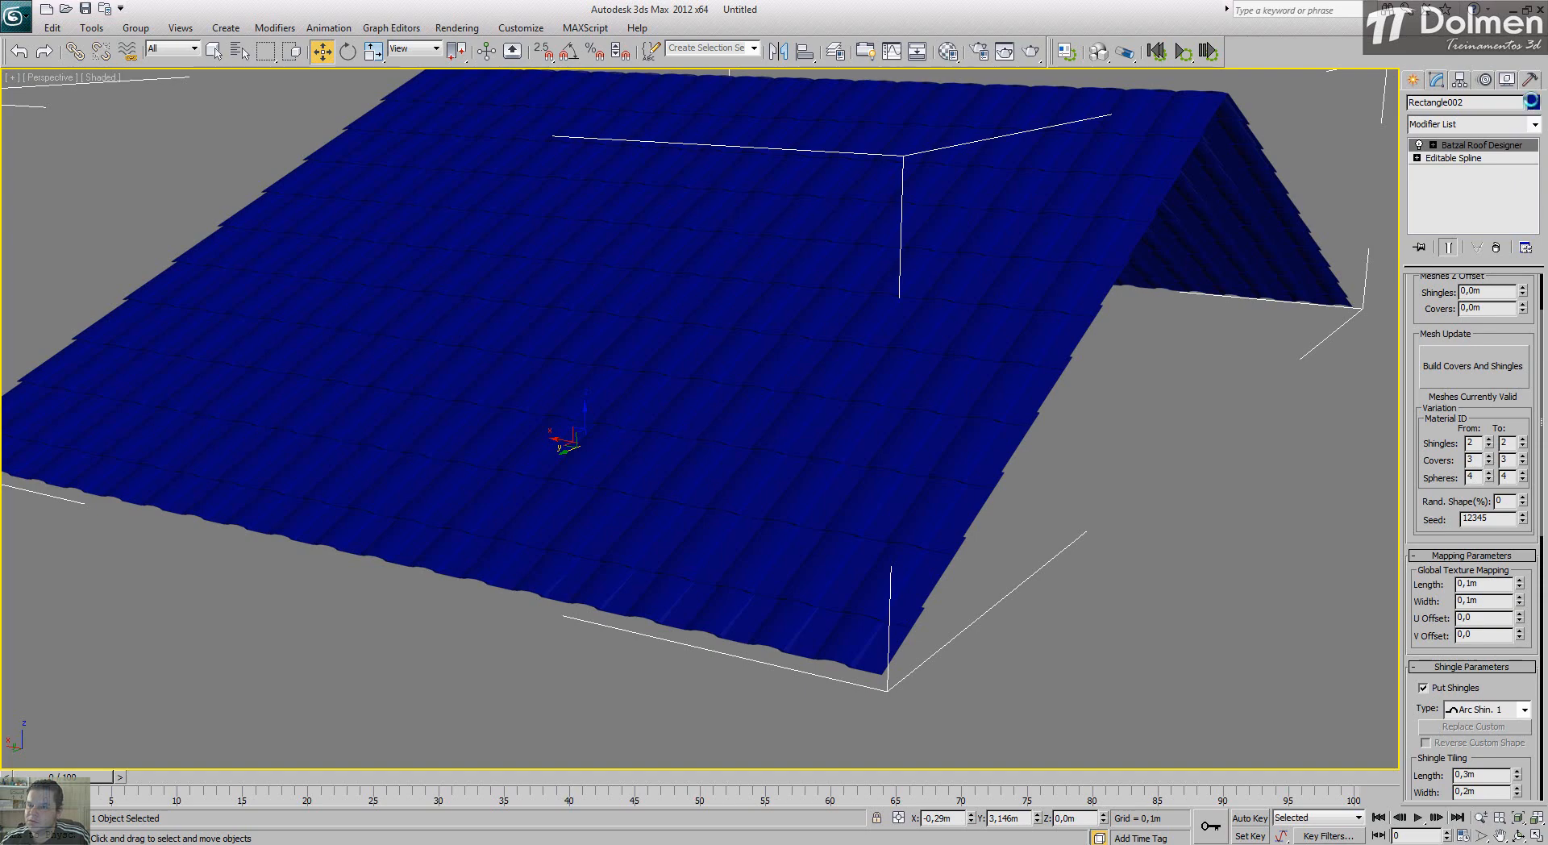
Step: Change the roof's object color to light beige and view the tiles from a lower angle
left_click(1533, 101)
left_click(686, 365)
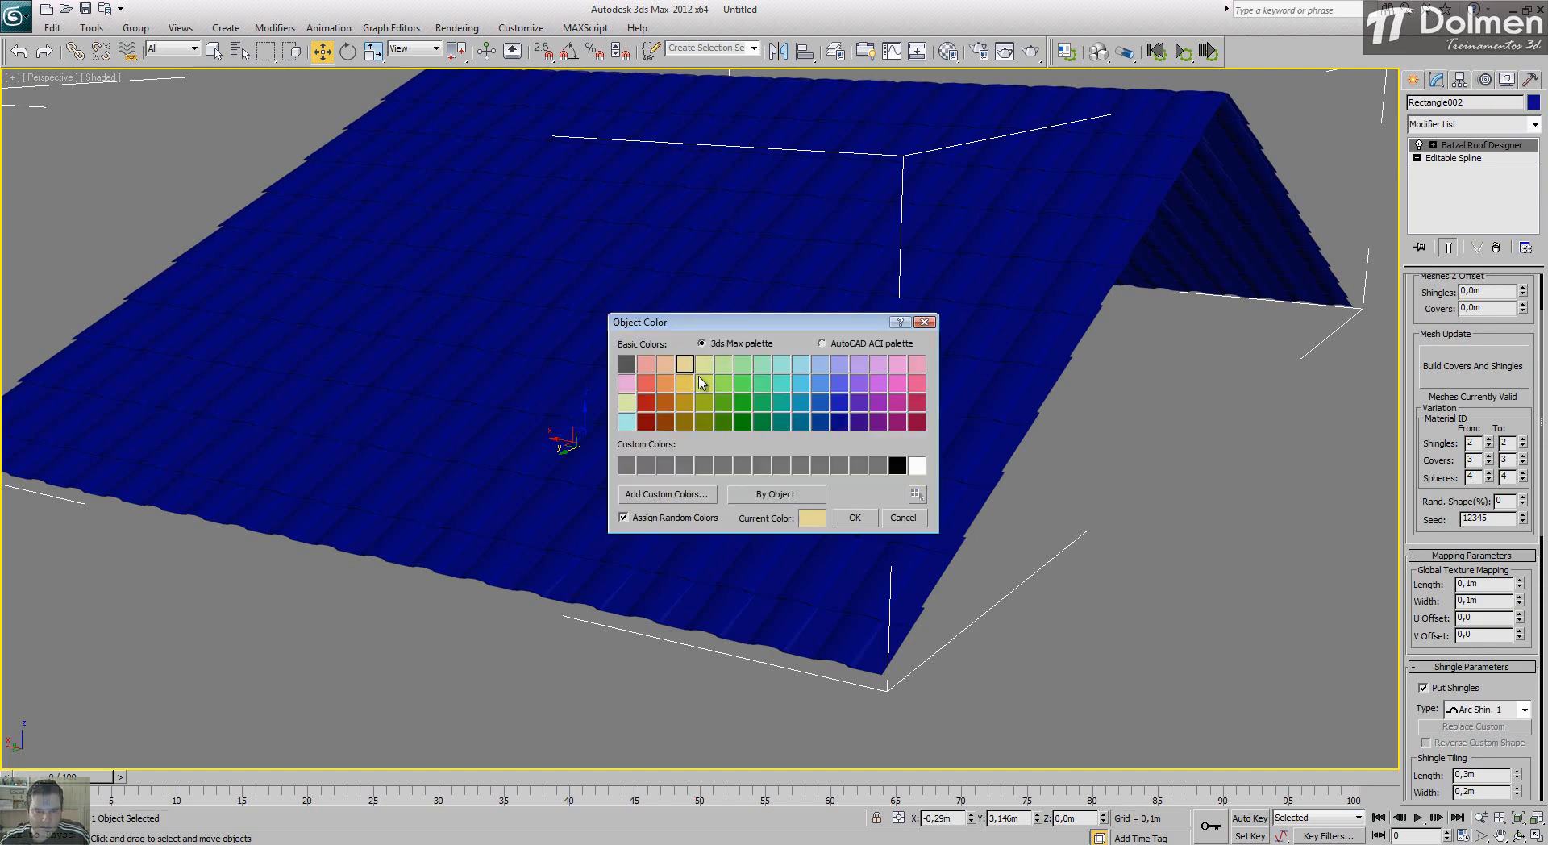
left_click(856, 518)
middle_click_drag(950, 400, 970, 490)
mouse_move(848, 497)
middle_mouse_down("alt")
mouse_move(909, 491)
mouse_move(817, 493)
mouse_move(853, 483)
middle_mouse_up("alt")
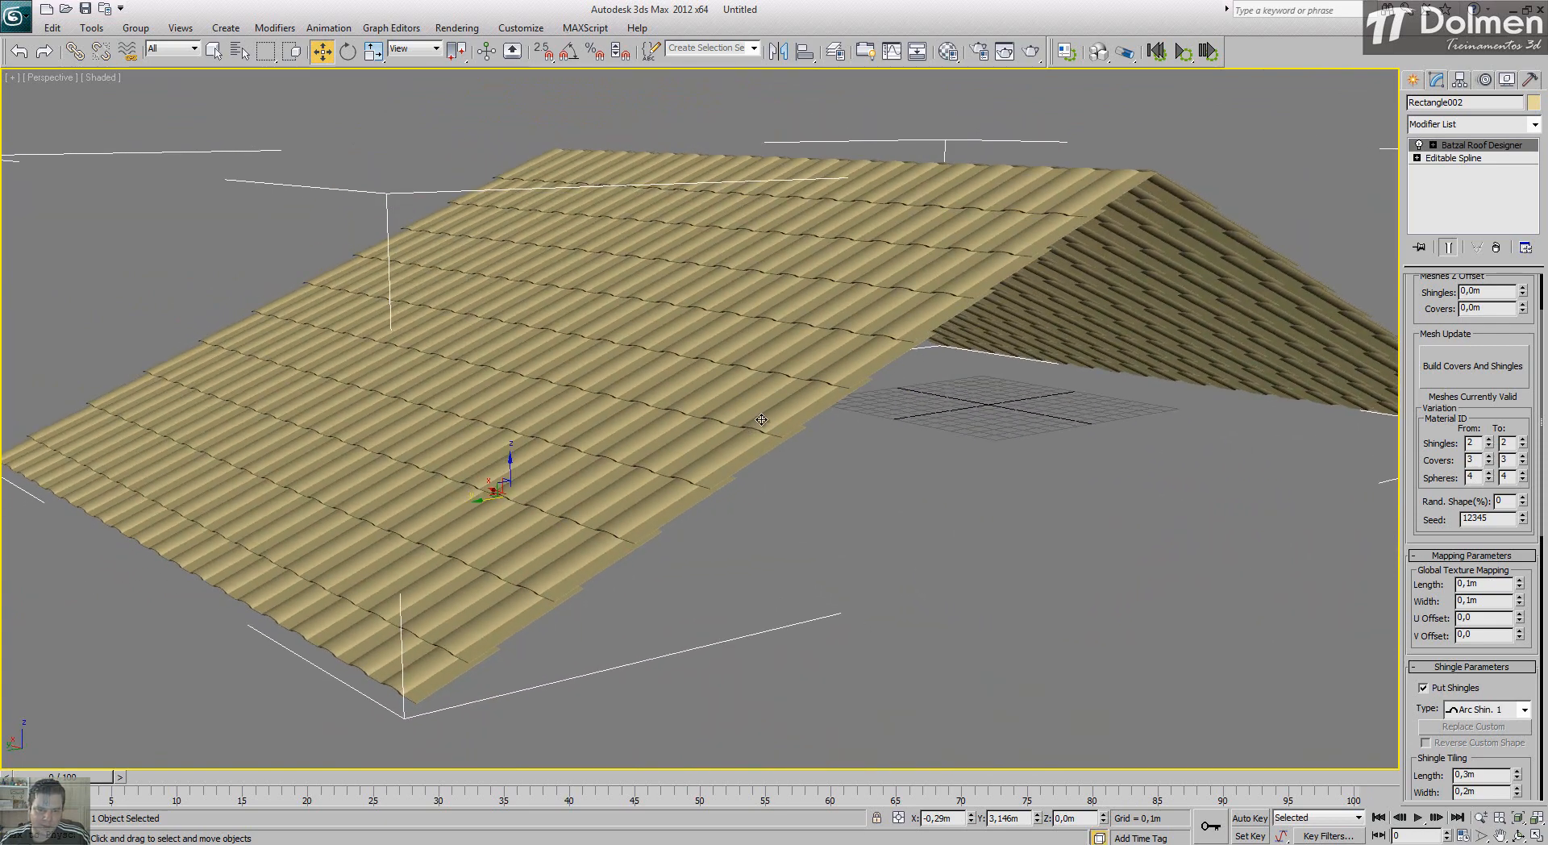
middle_click_drag(766, 446, 923, 418)
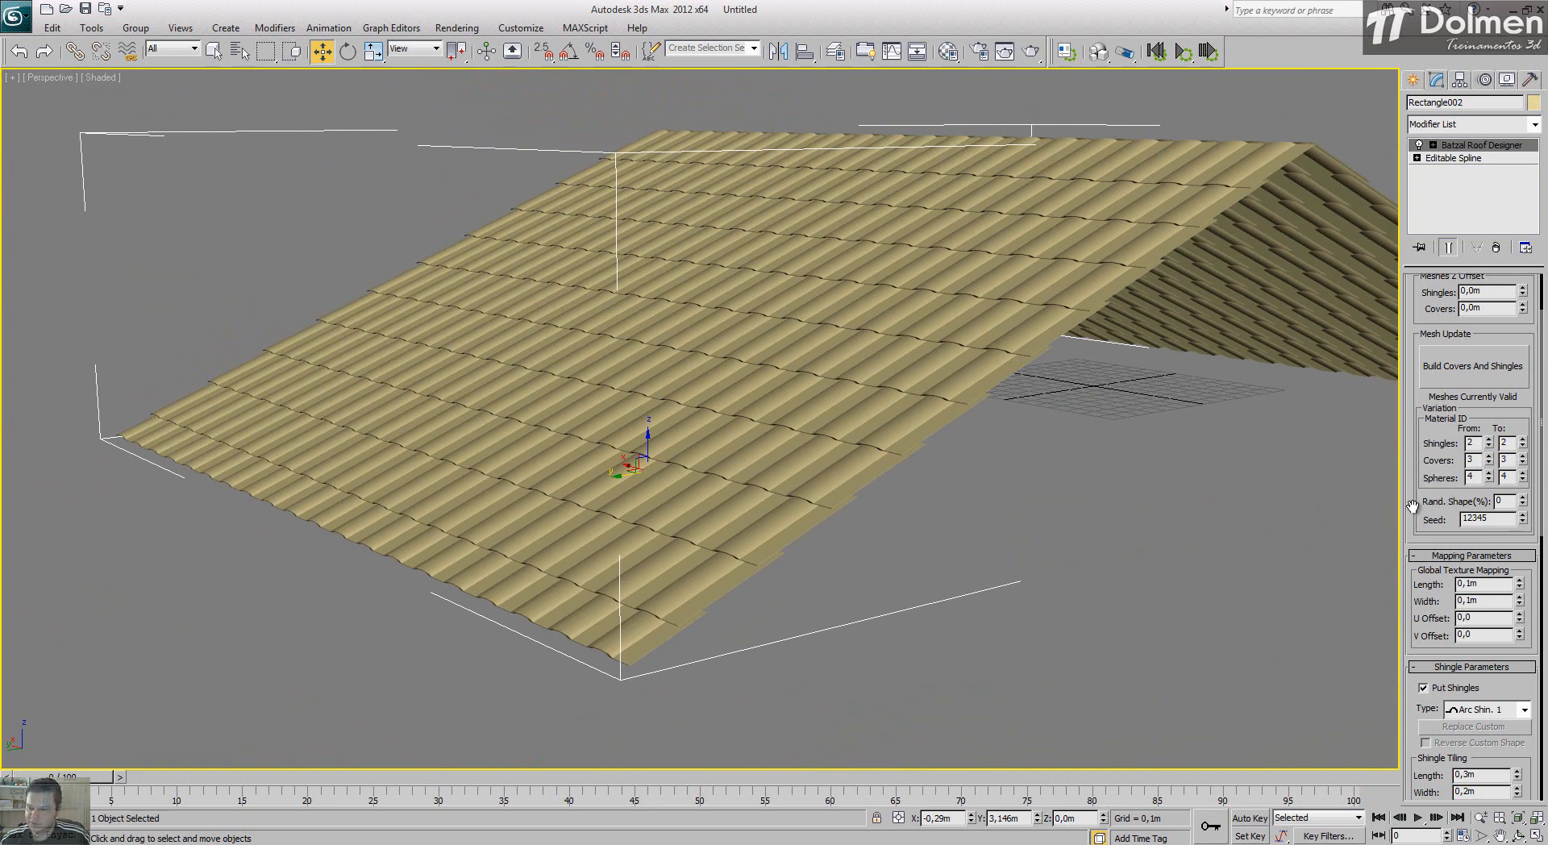
left_click_drag(1434, 502, 1431, 207)
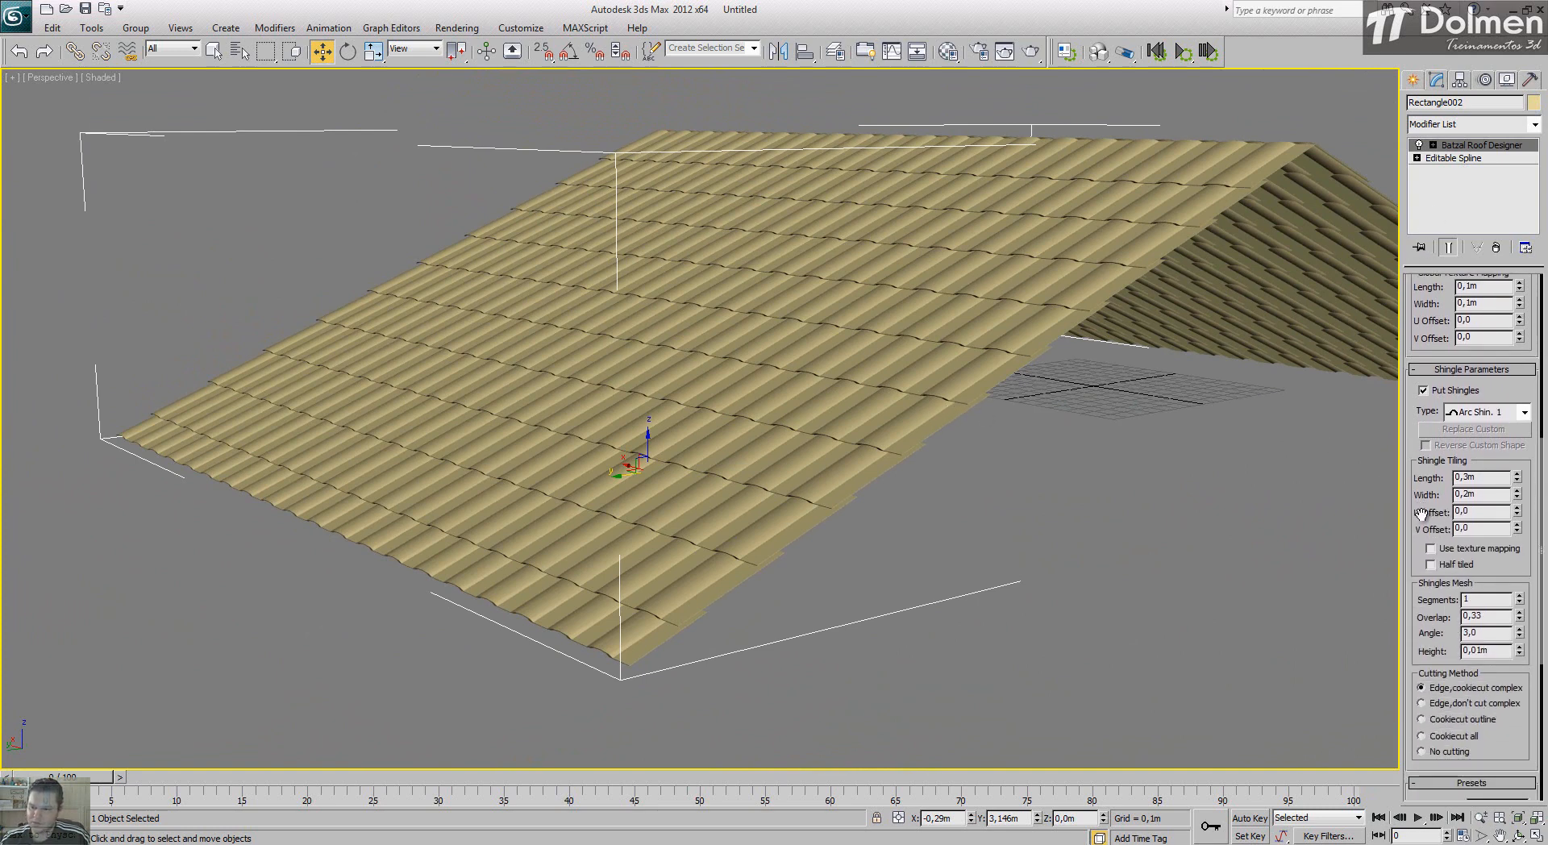
Step: Set the shingle tiling's U and V offsets to 0,3 and rebuild the covers and shingles
left_click(1518, 513)
left_click(1519, 509)
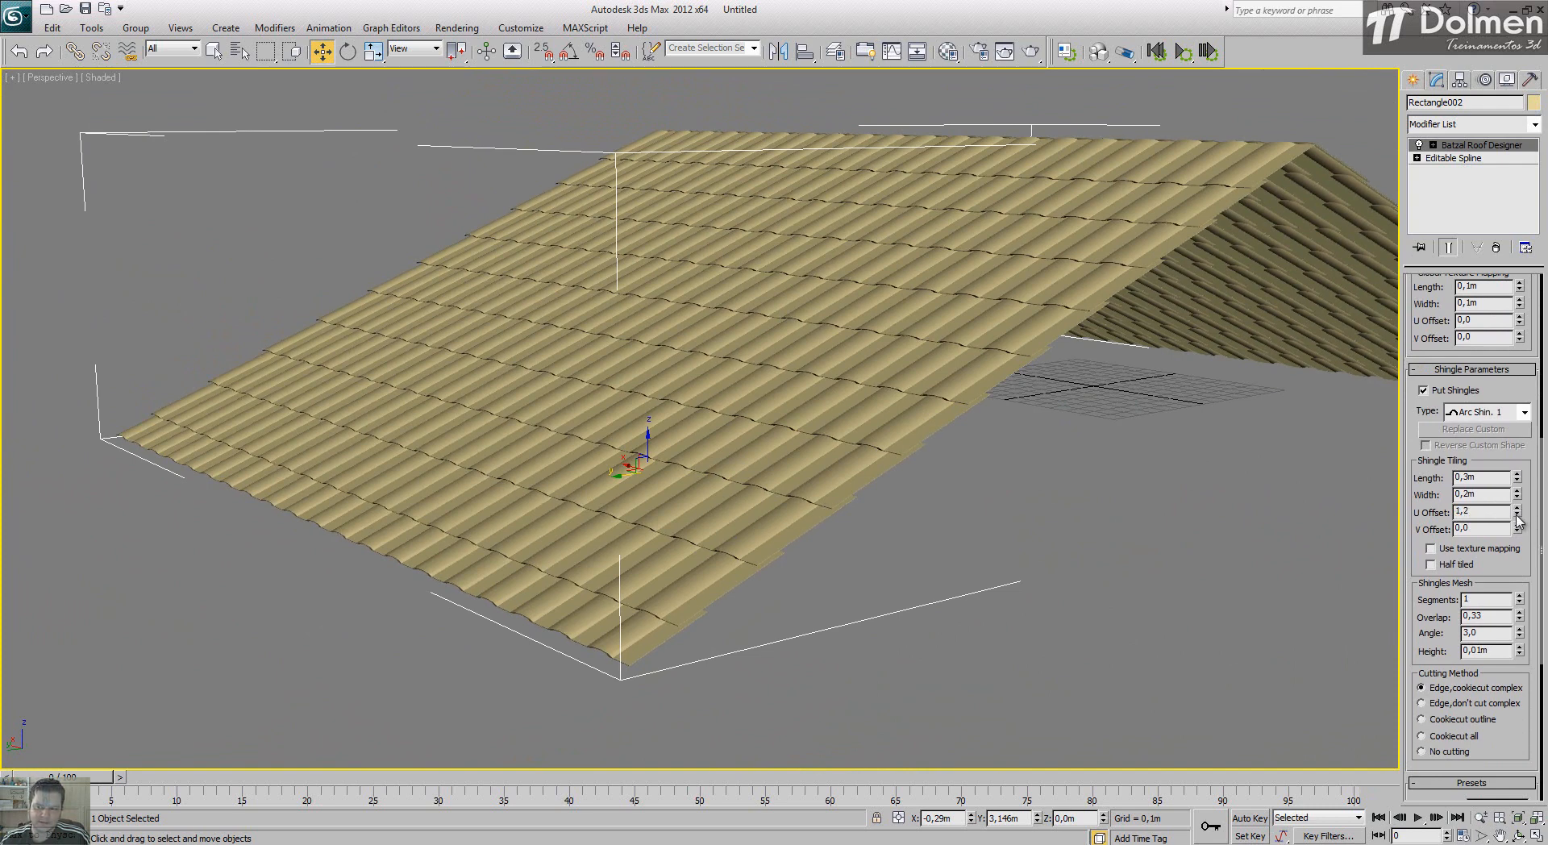
left_click(1517, 515)
left_click(1517, 525)
scroll(1412, 403, "up", 5)
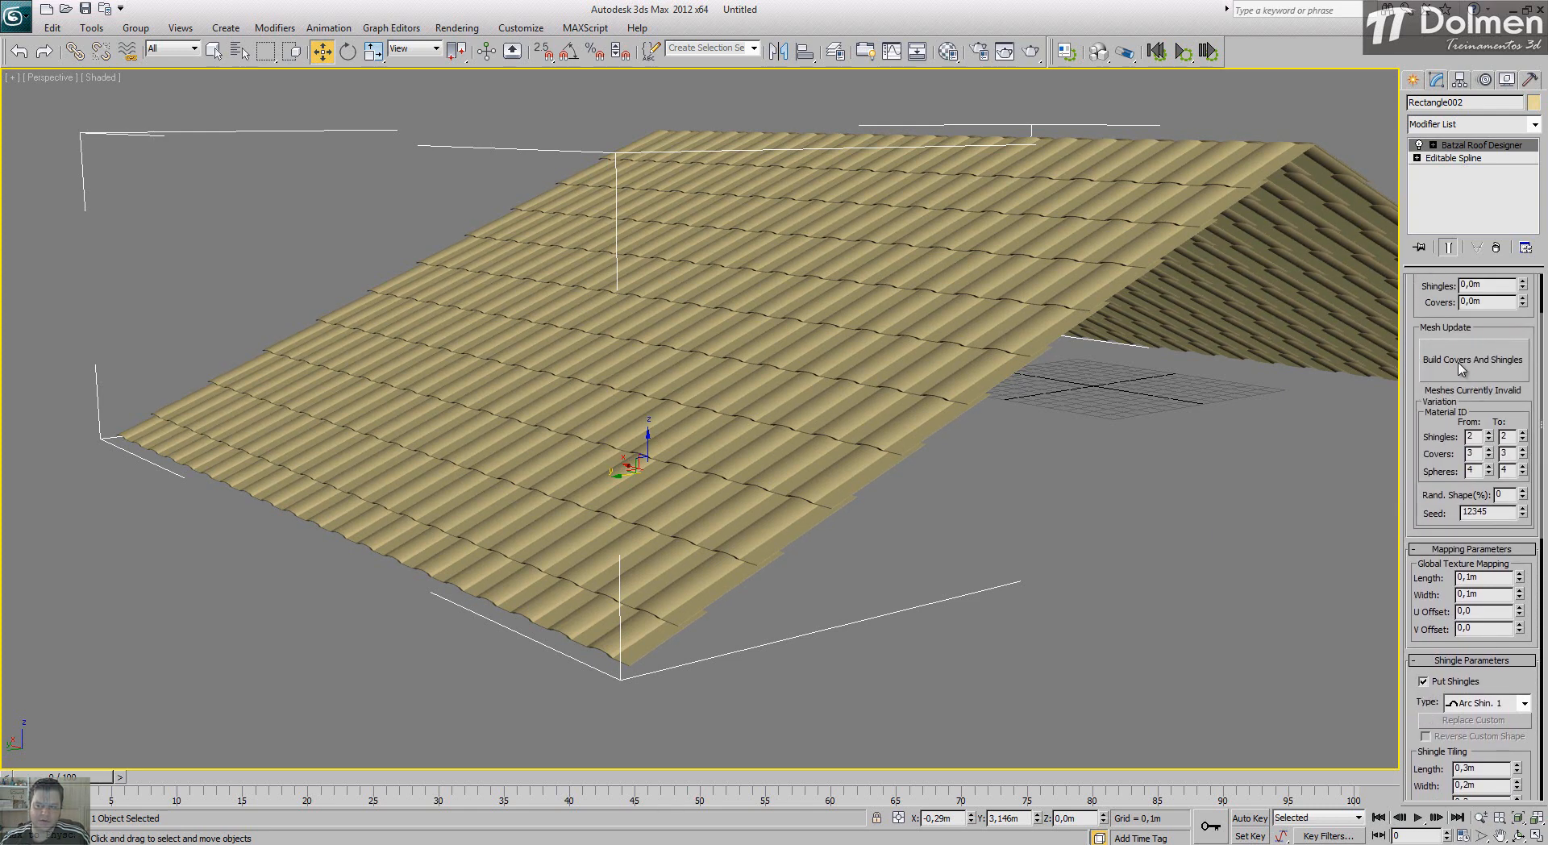
left_click(1460, 364)
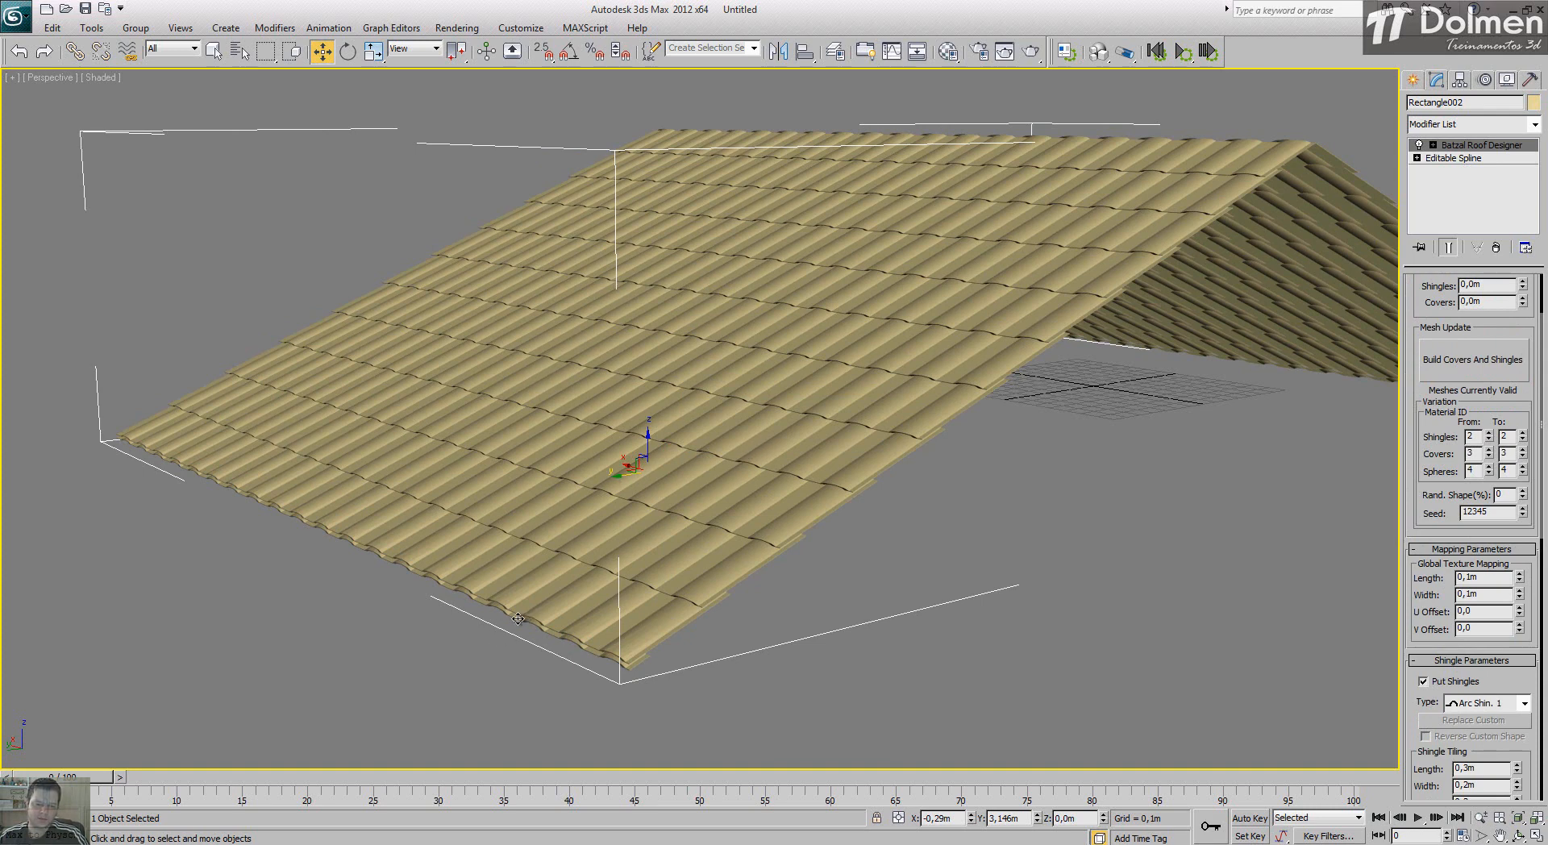
Step: Set the shingle tiling's U and V offsets to 0,2 and rebuild the covers and shingles
scroll(1447, 536, "down", 3)
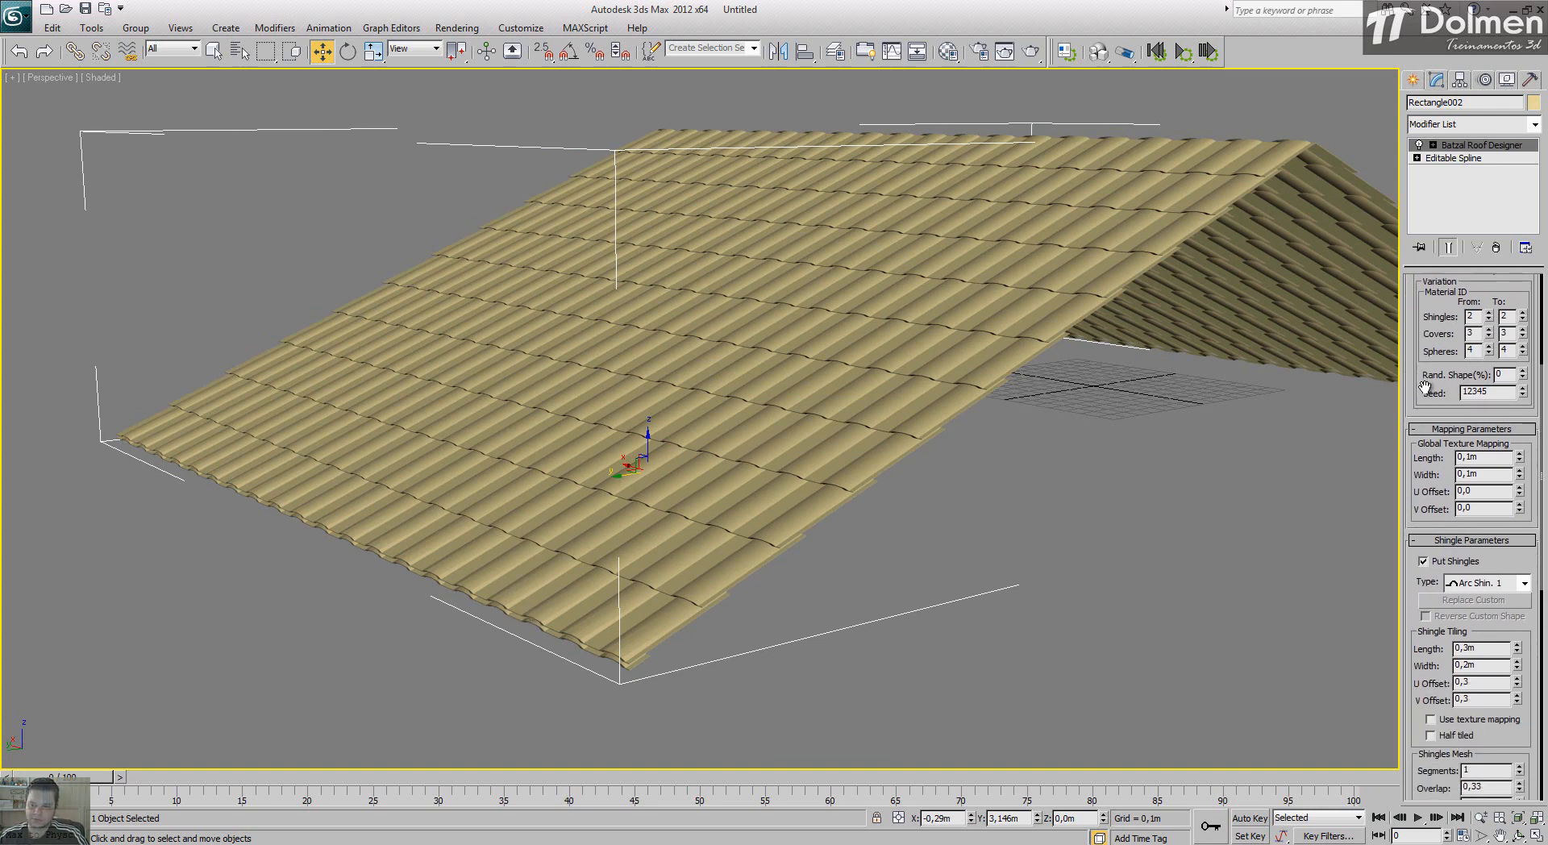
left_click_drag(1464, 682, 1492, 680)
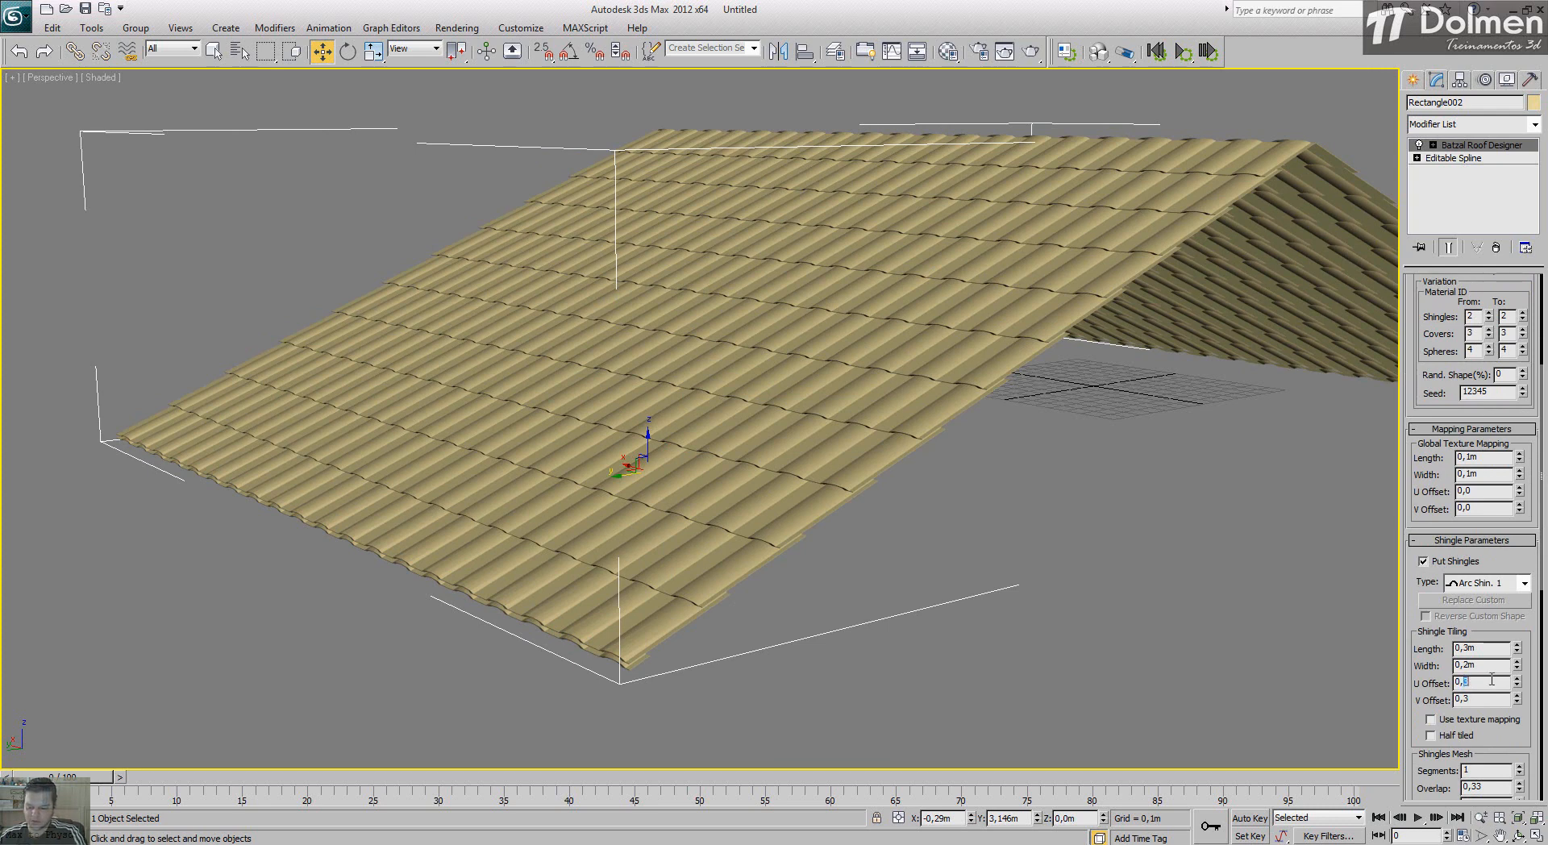
double_click(1465, 697)
left_click_drag(1415, 400, 1406, 620)
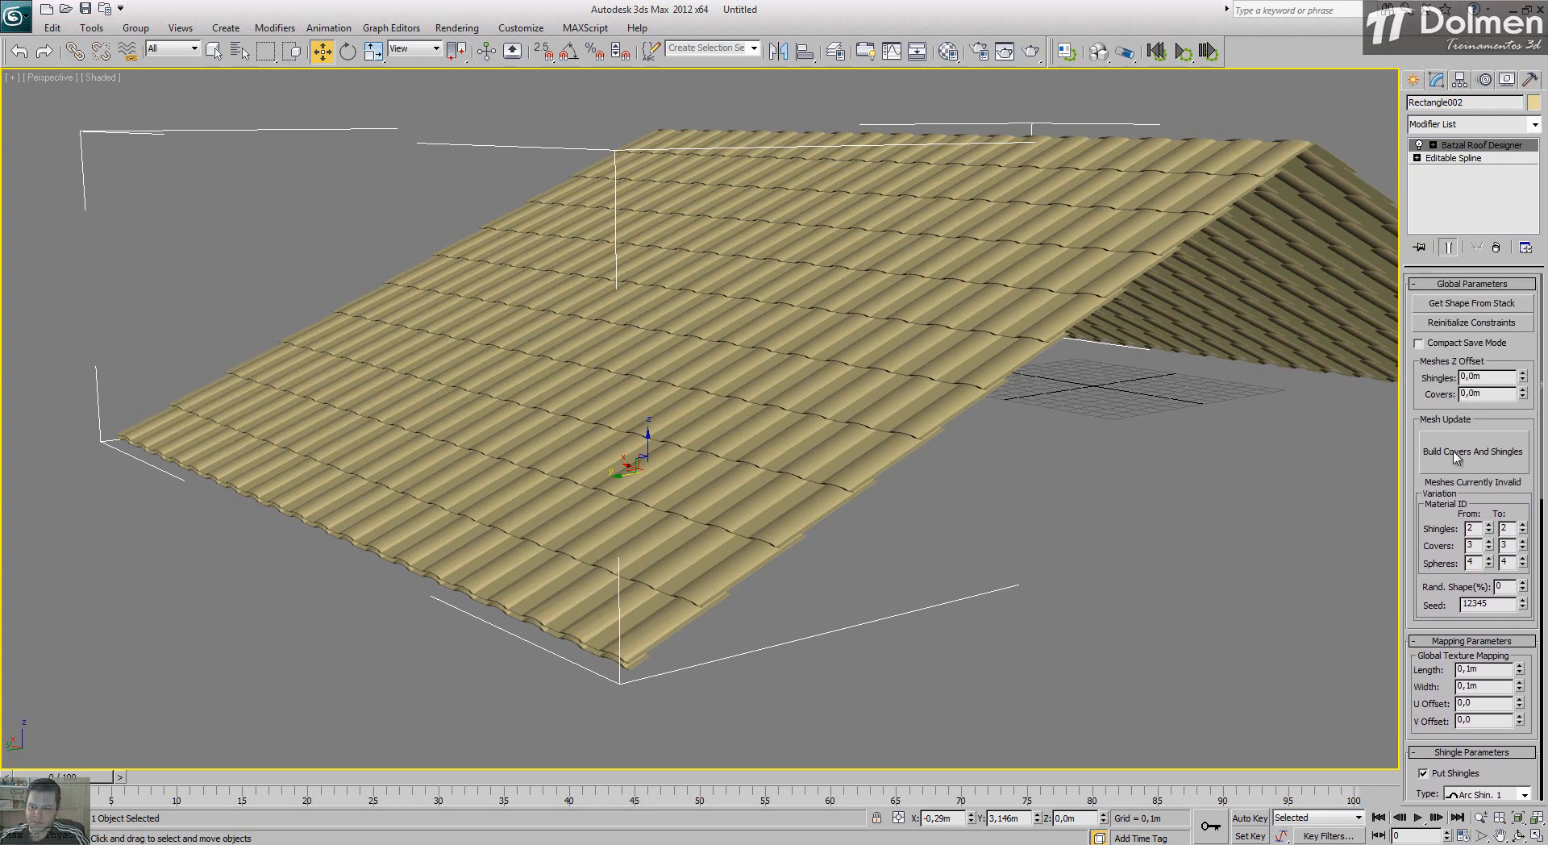
left_click(1478, 460)
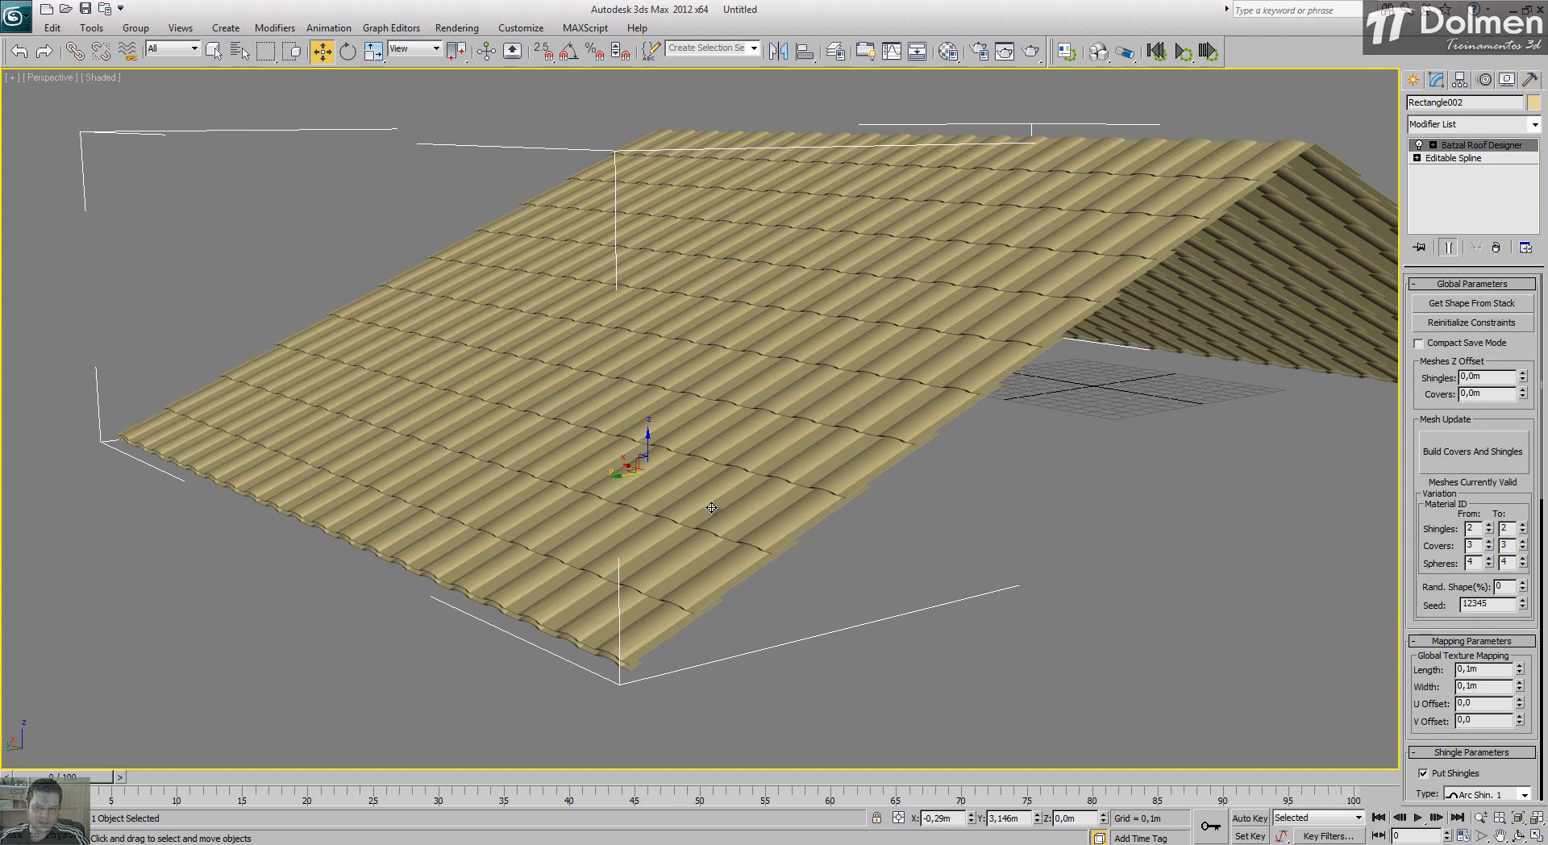
Step: Reset the shingle tiling's U and V offsets to 0,0
left_click_drag(1422, 540, 1421, 383)
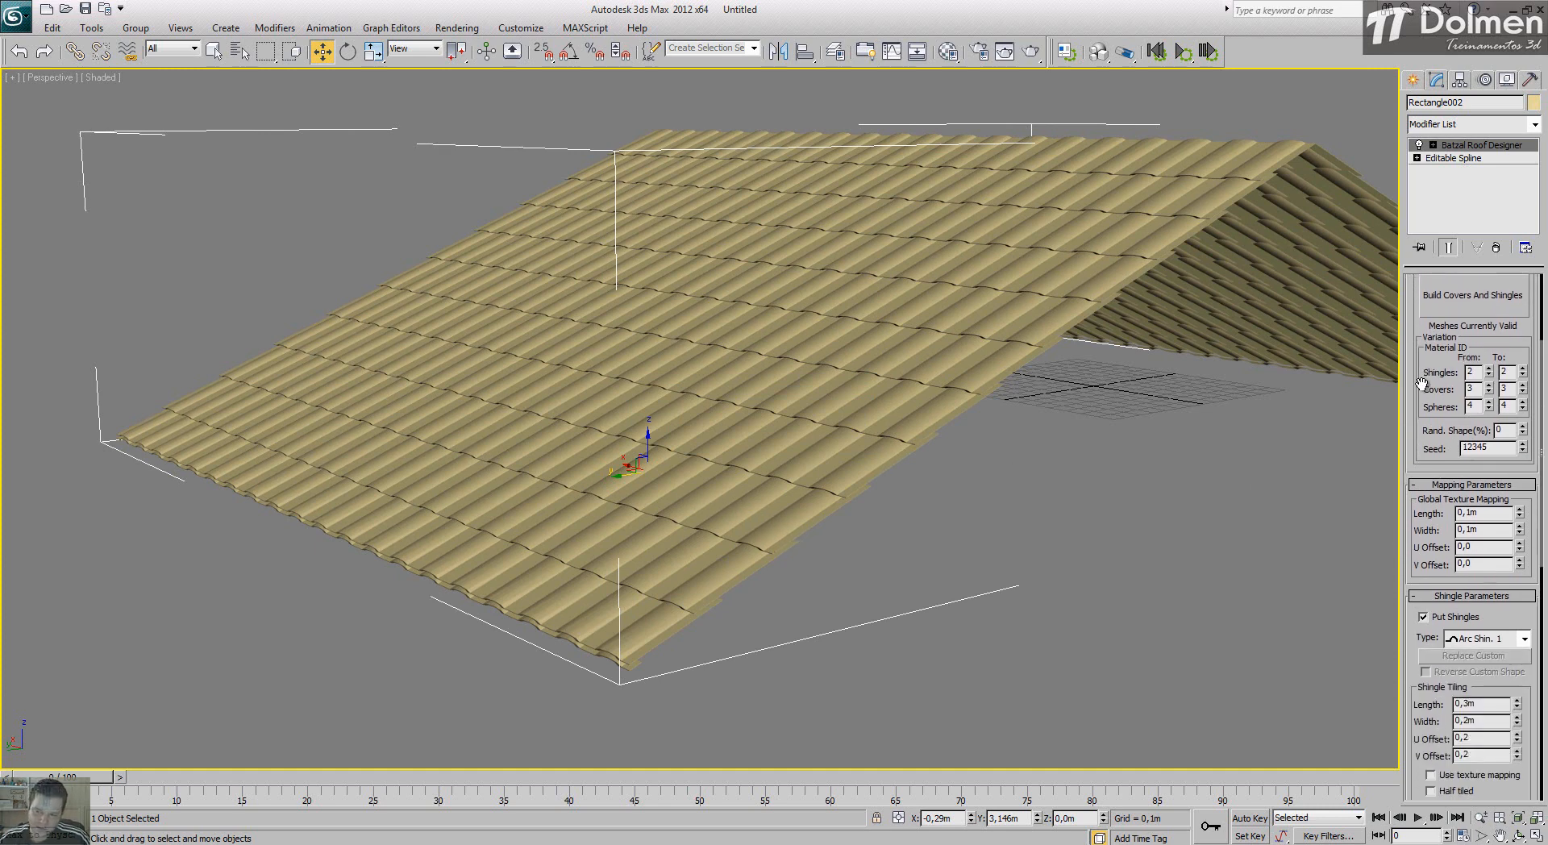
scroll(1410, 581, "down", 3)
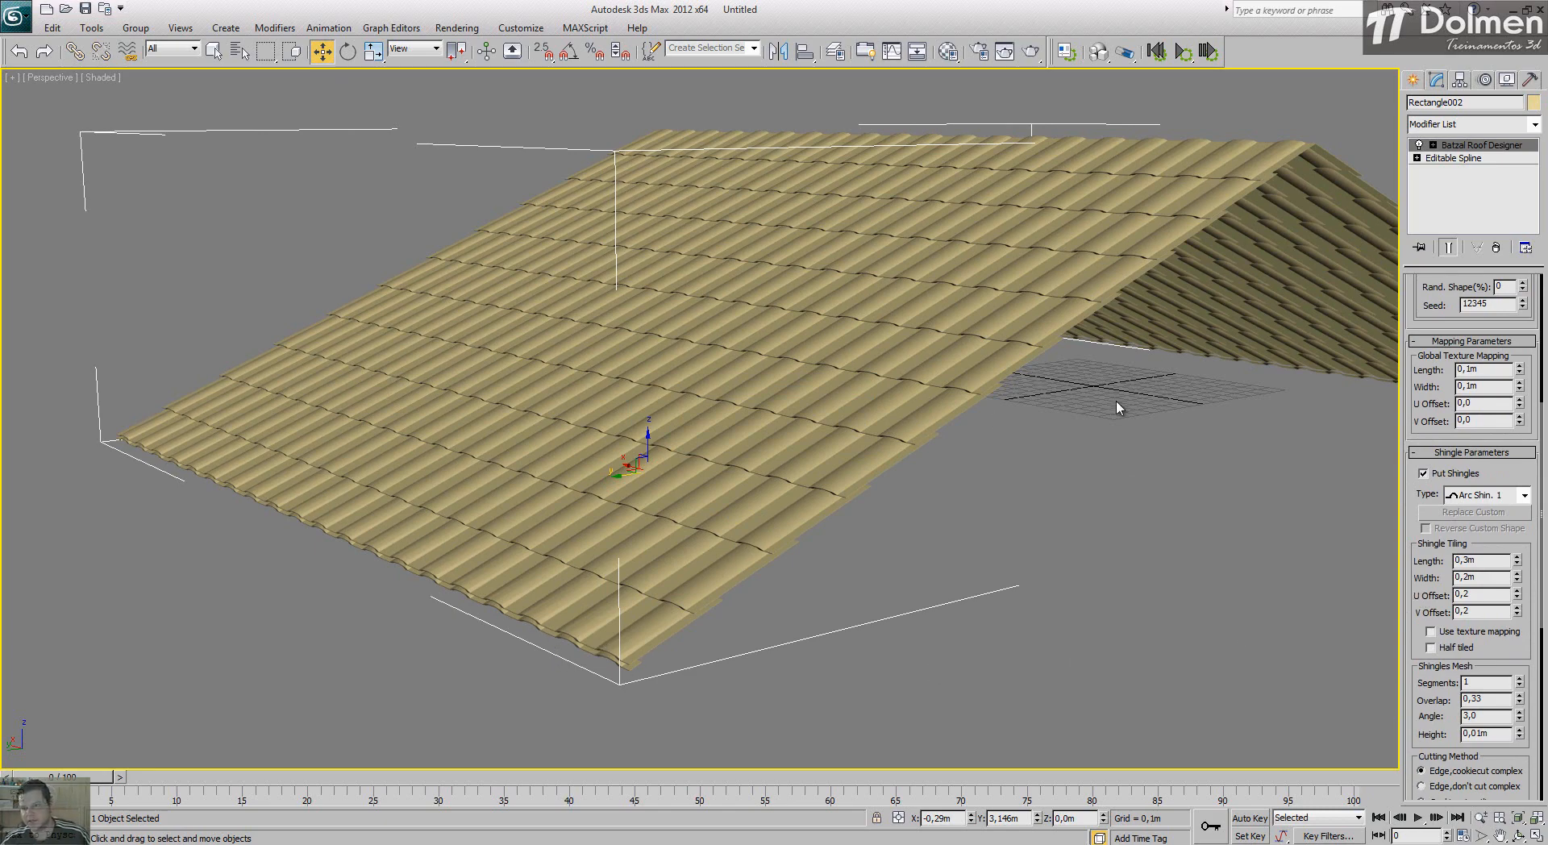
scroll(1100, 429, "up", 5)
scroll(1119, 416, "down", 4)
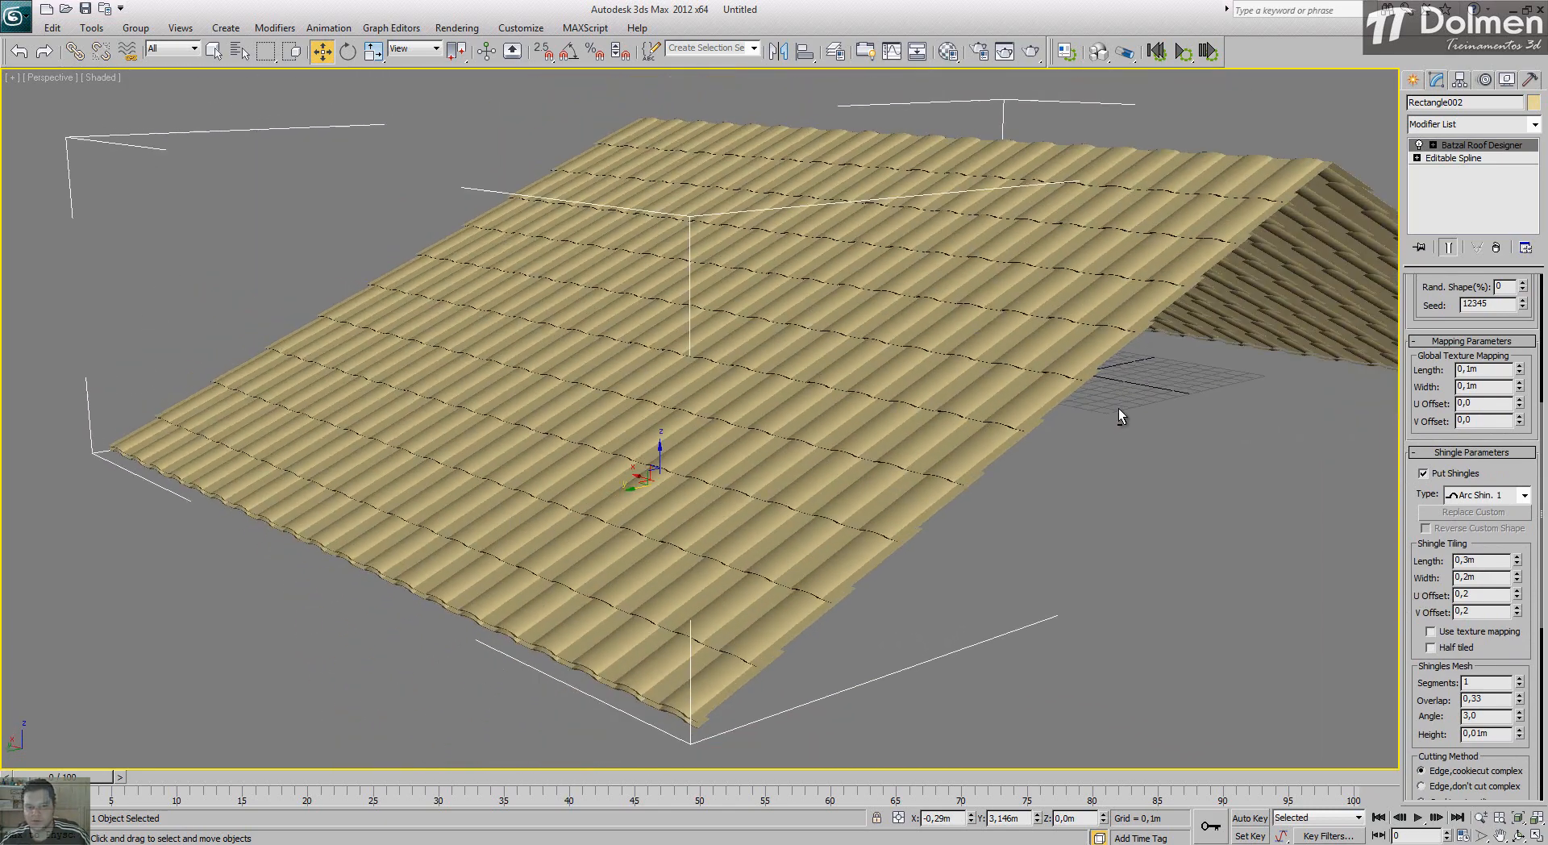
scroll(1122, 408, "up", 2)
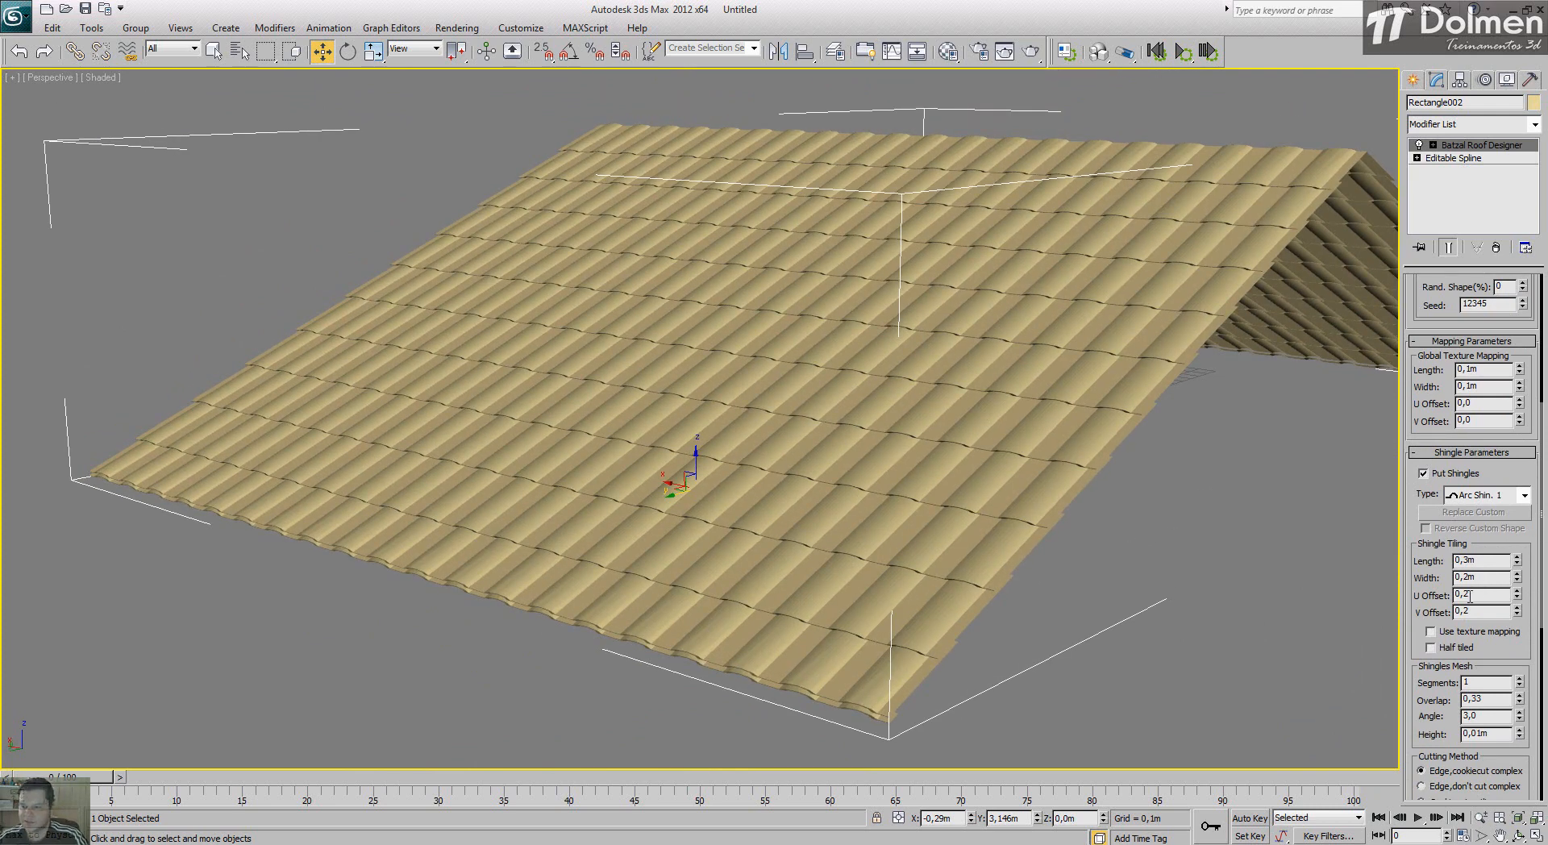
left_click_drag(1469, 596, 1450, 595)
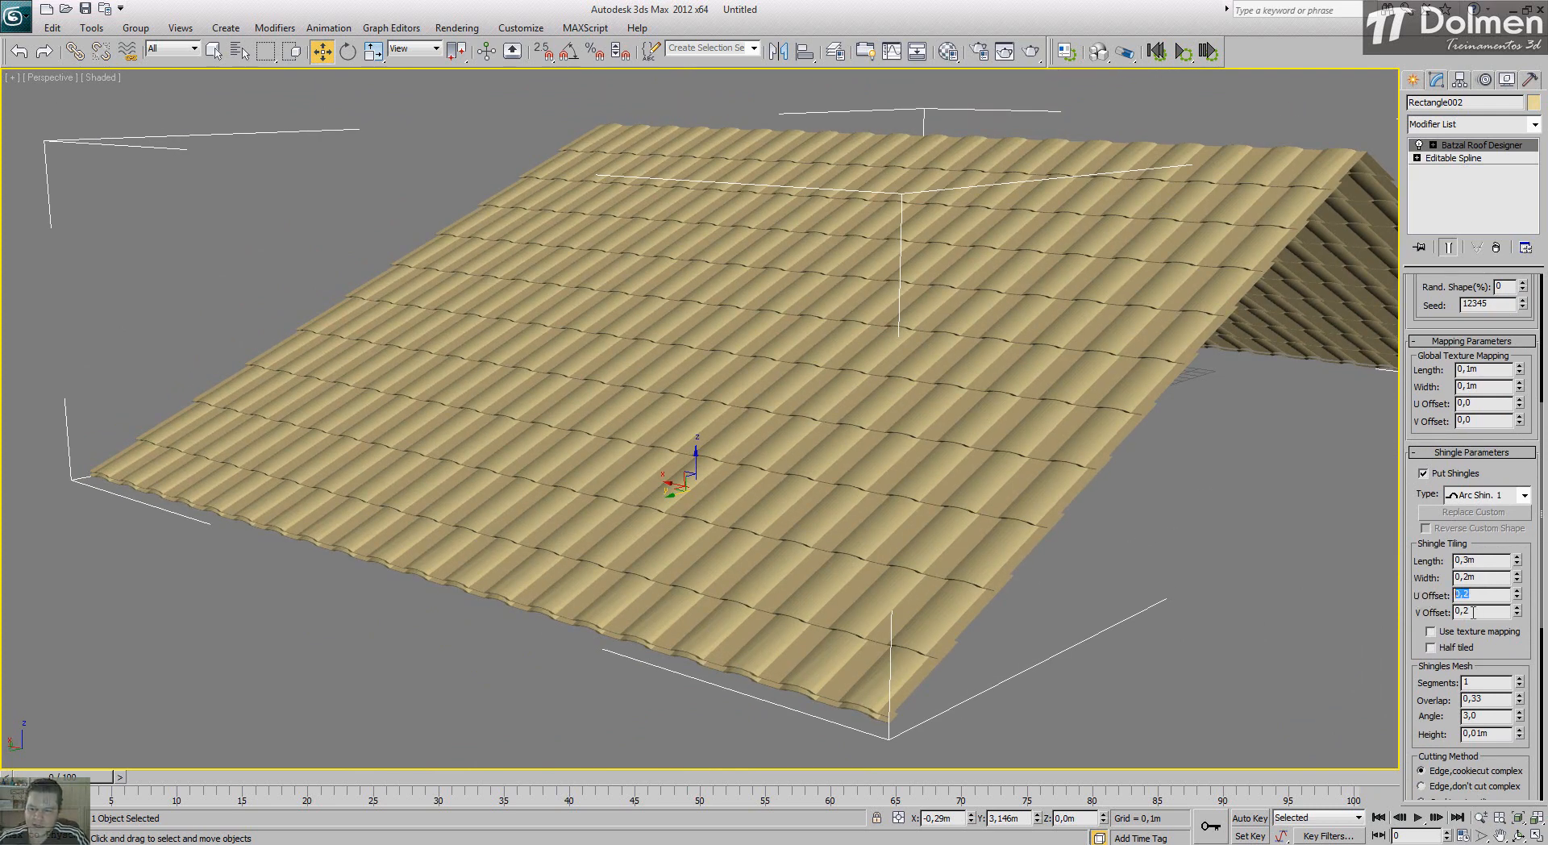
double_click(1473, 612)
double_click(1481, 612)
type("0")
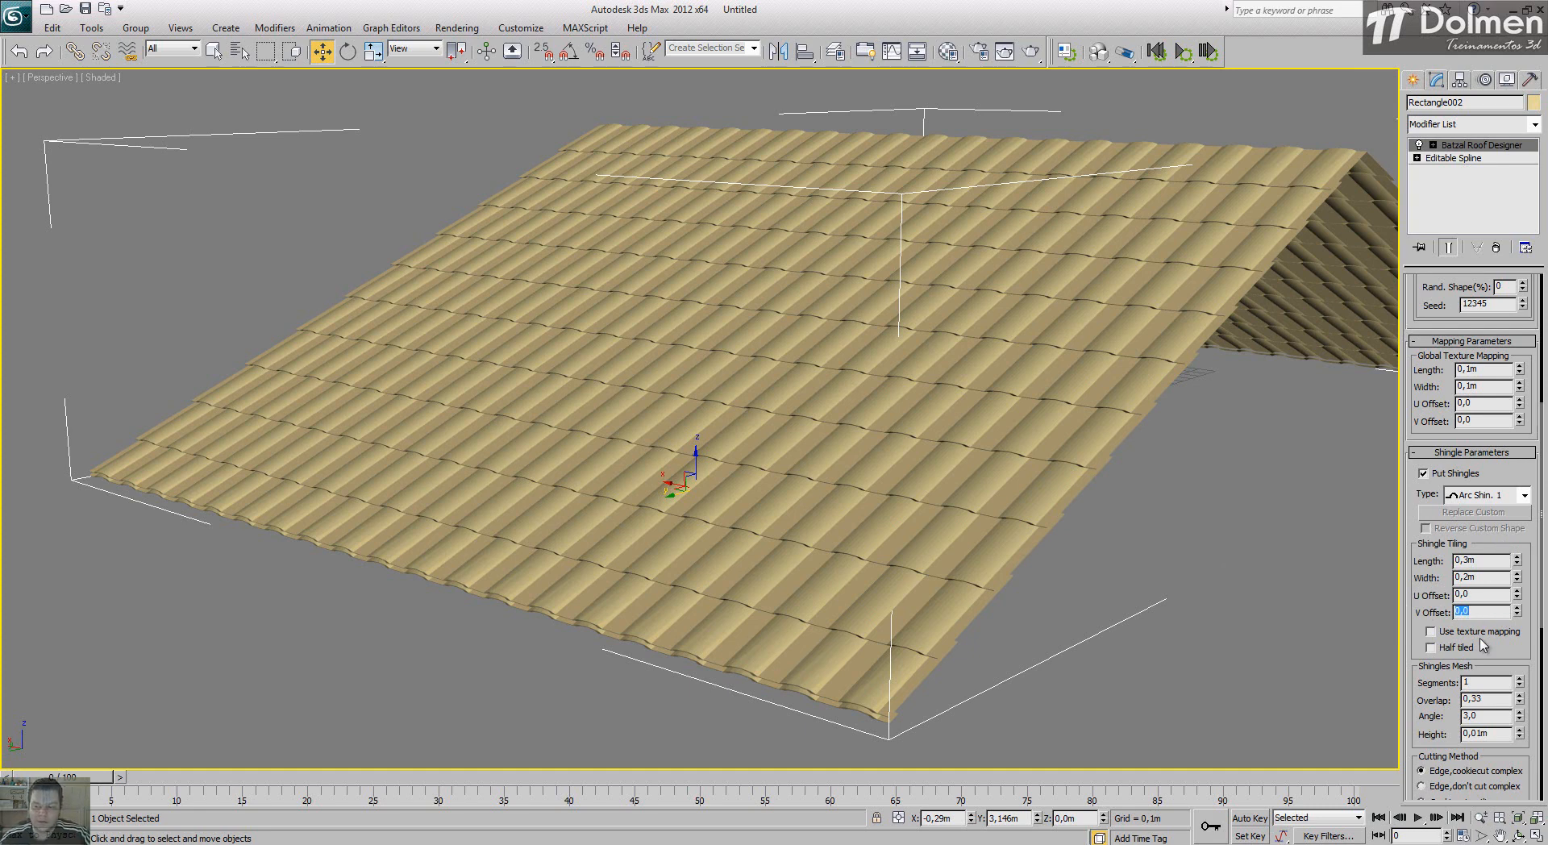
Step: Turn on half tiling for the shingles, rebuild the roof mesh and check the tiles from the side
left_click(1451, 649)
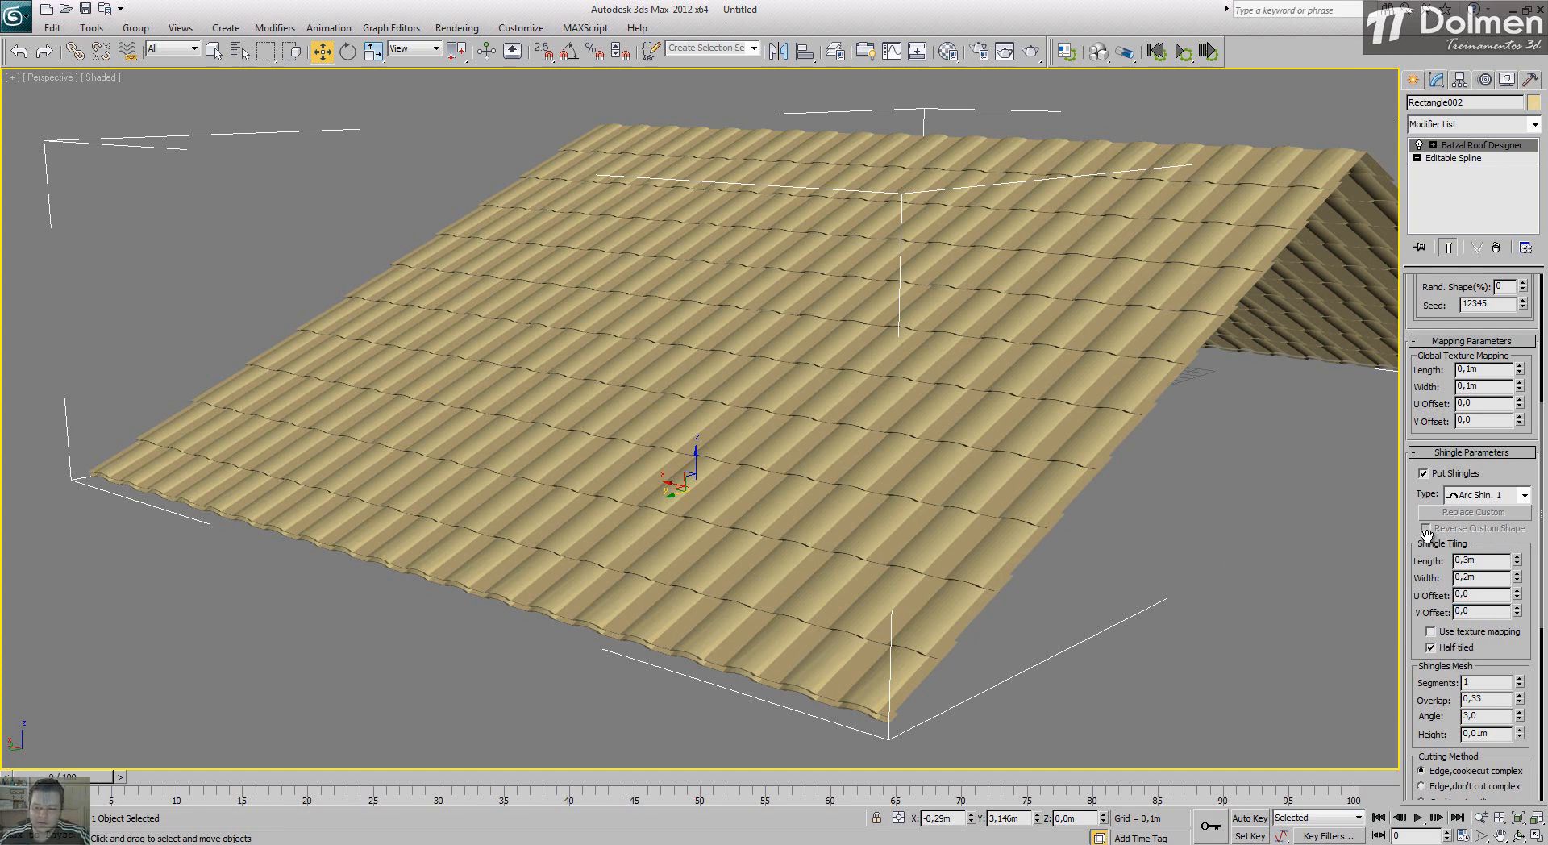
scroll(1419, 501, "up", 5)
left_click(1456, 391)
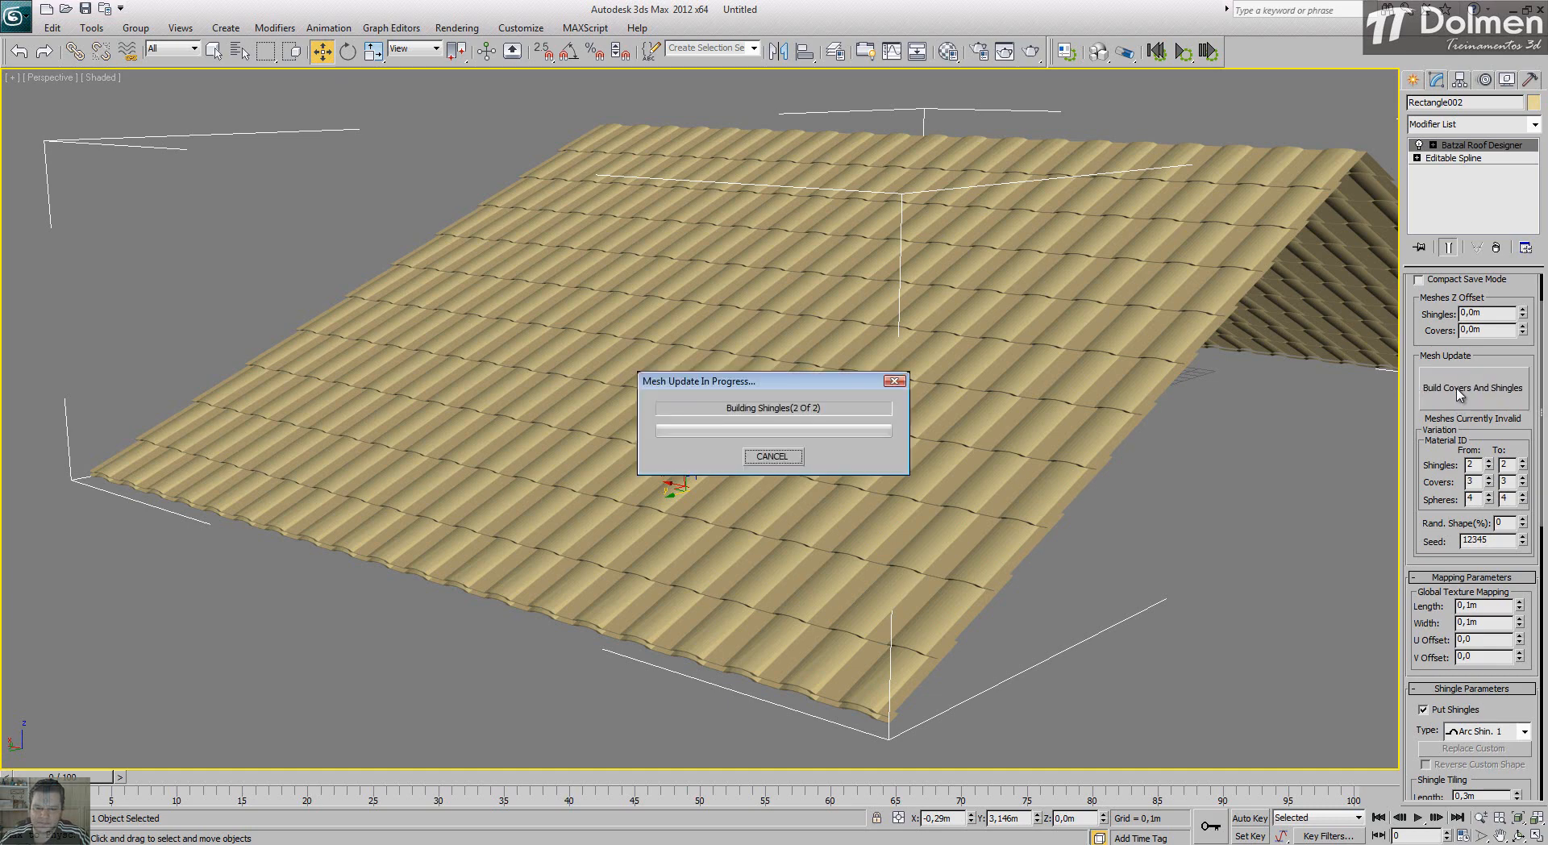
middle_click_drag(984, 288, 967, 351)
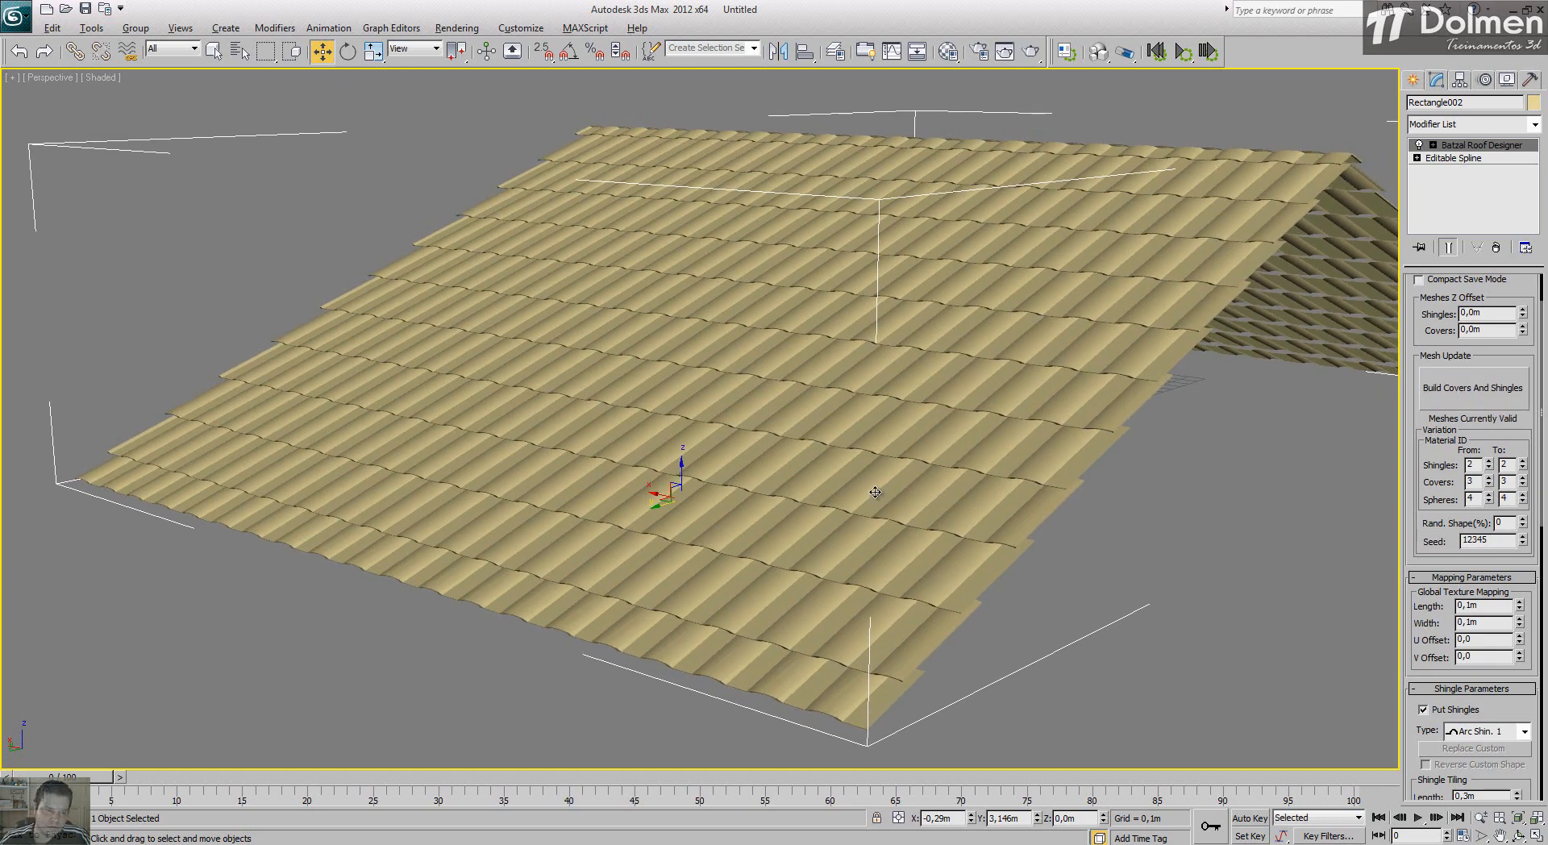
middle_click_drag(875, 492, 809, 476, "alt")
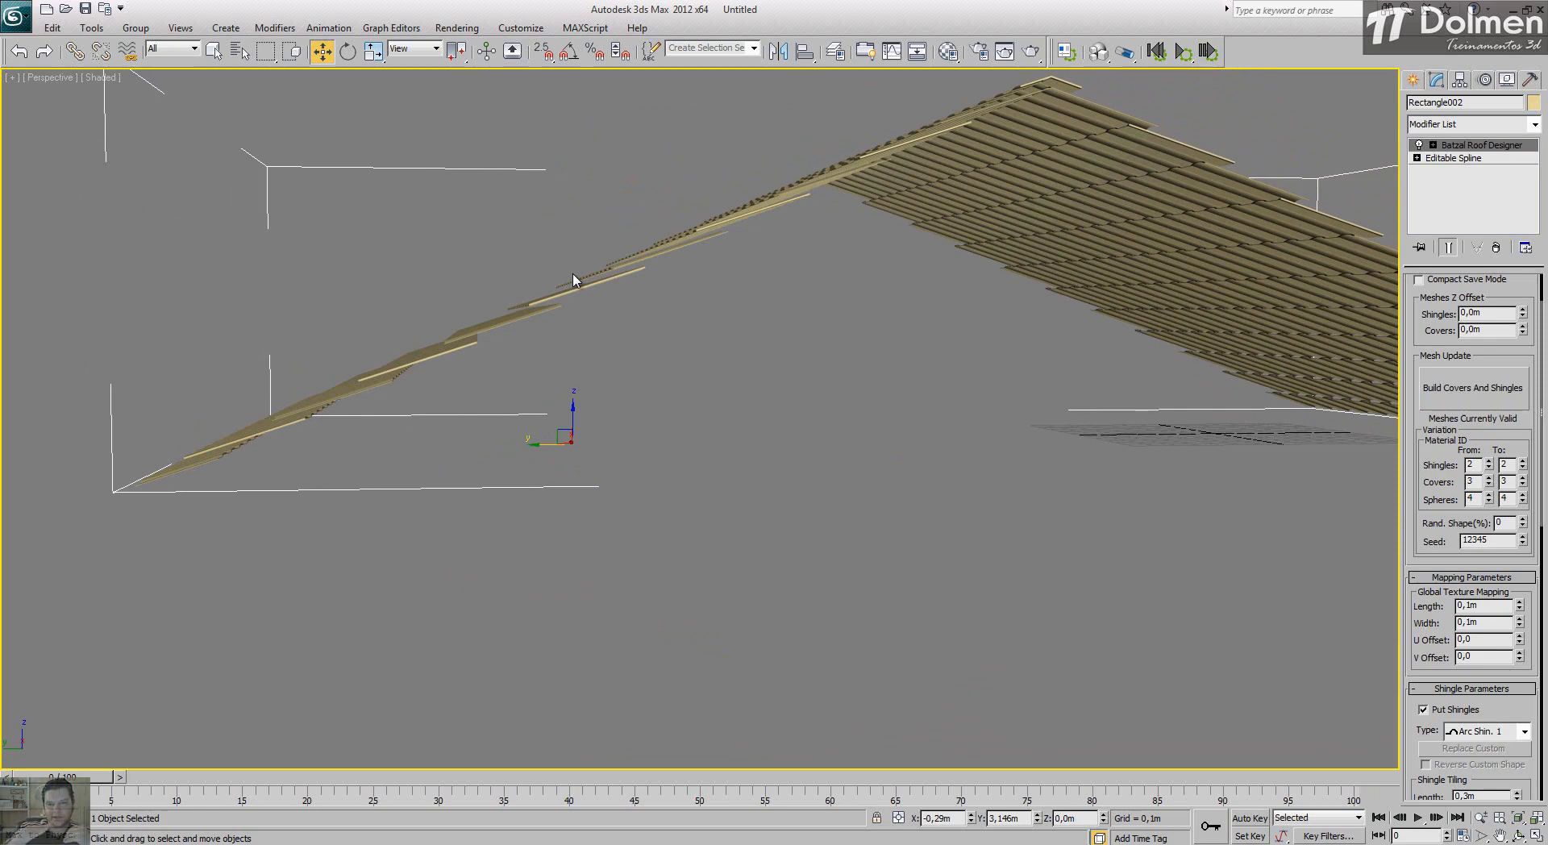
middle_click_drag(788, 215, 855, 315, "alt")
Step: Turn off half tiling for the shingles and rebuild the covers and shingles
left_click_drag(1415, 628, 1413, 392)
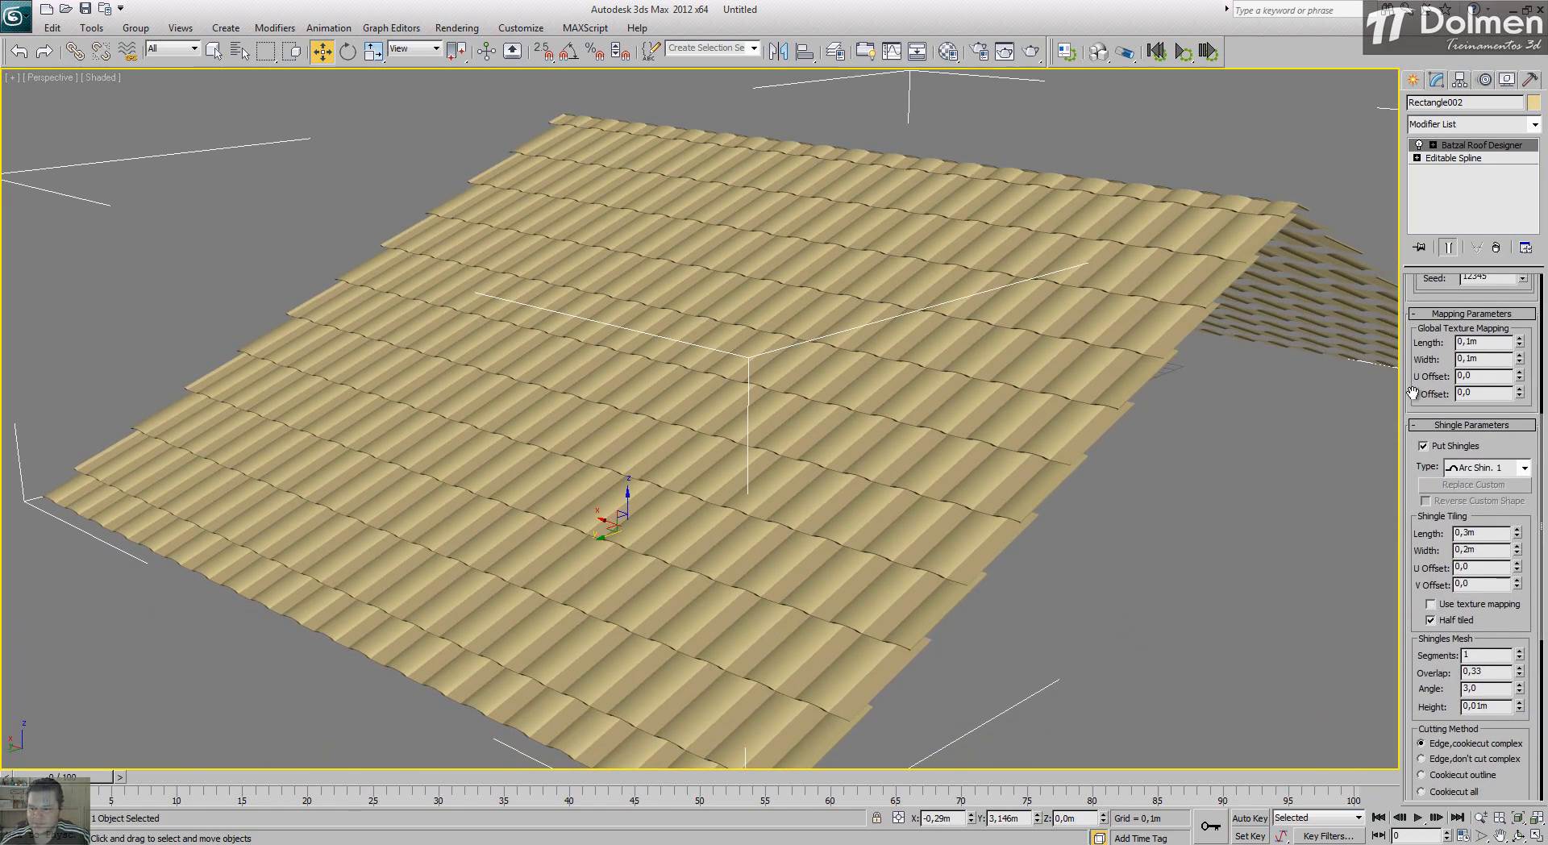
middle_click_drag(906, 584, 906, 540)
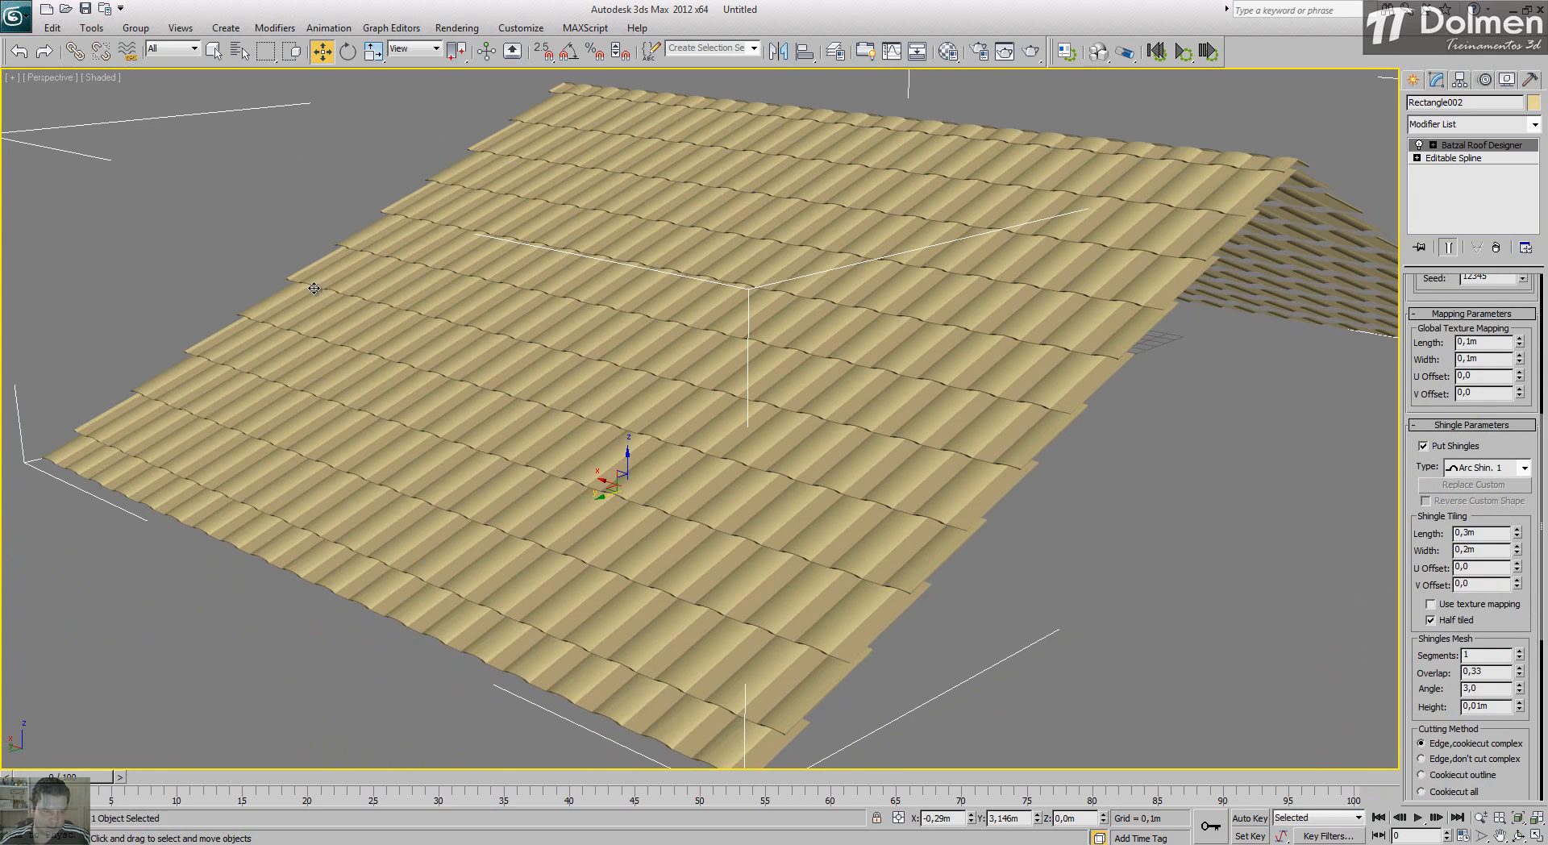
middle_click_drag(592, 419, 504, 358, "alt")
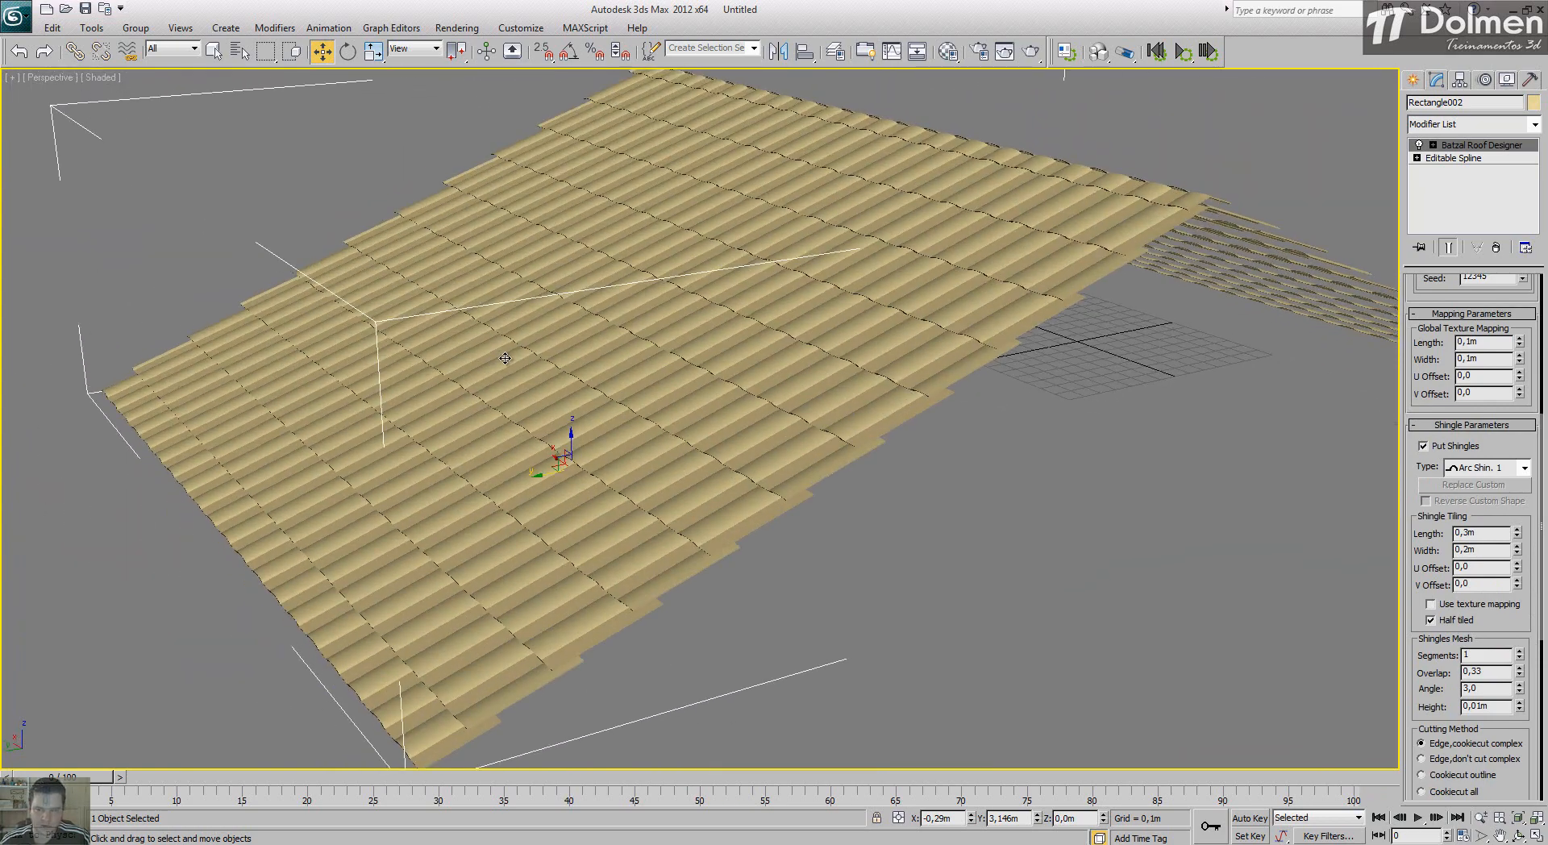
left_click(1455, 620)
scroll(1416, 413, "up", 5)
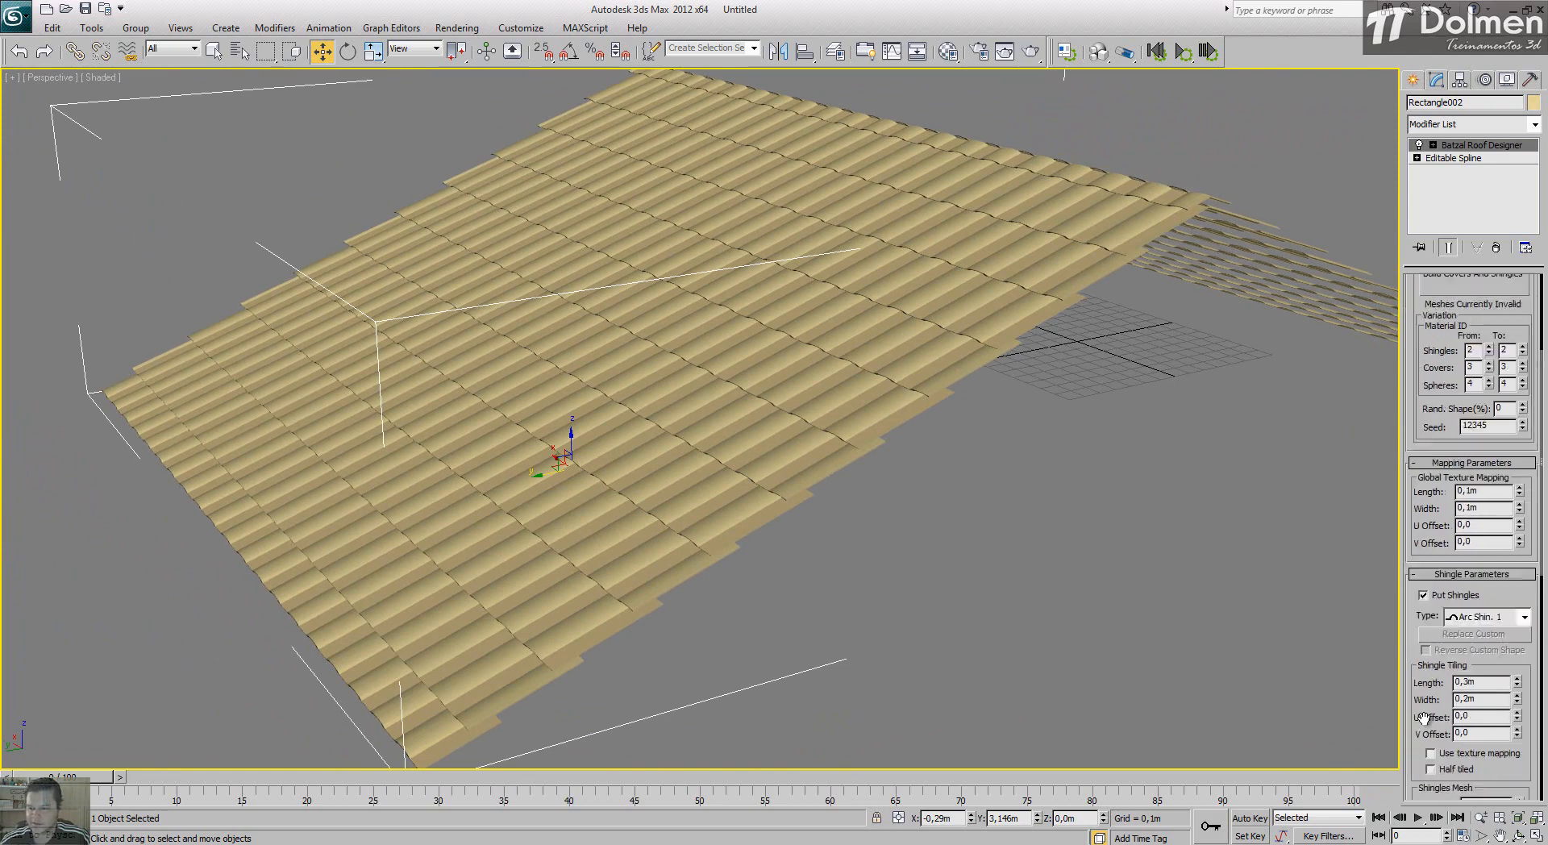
left_click(1472, 448)
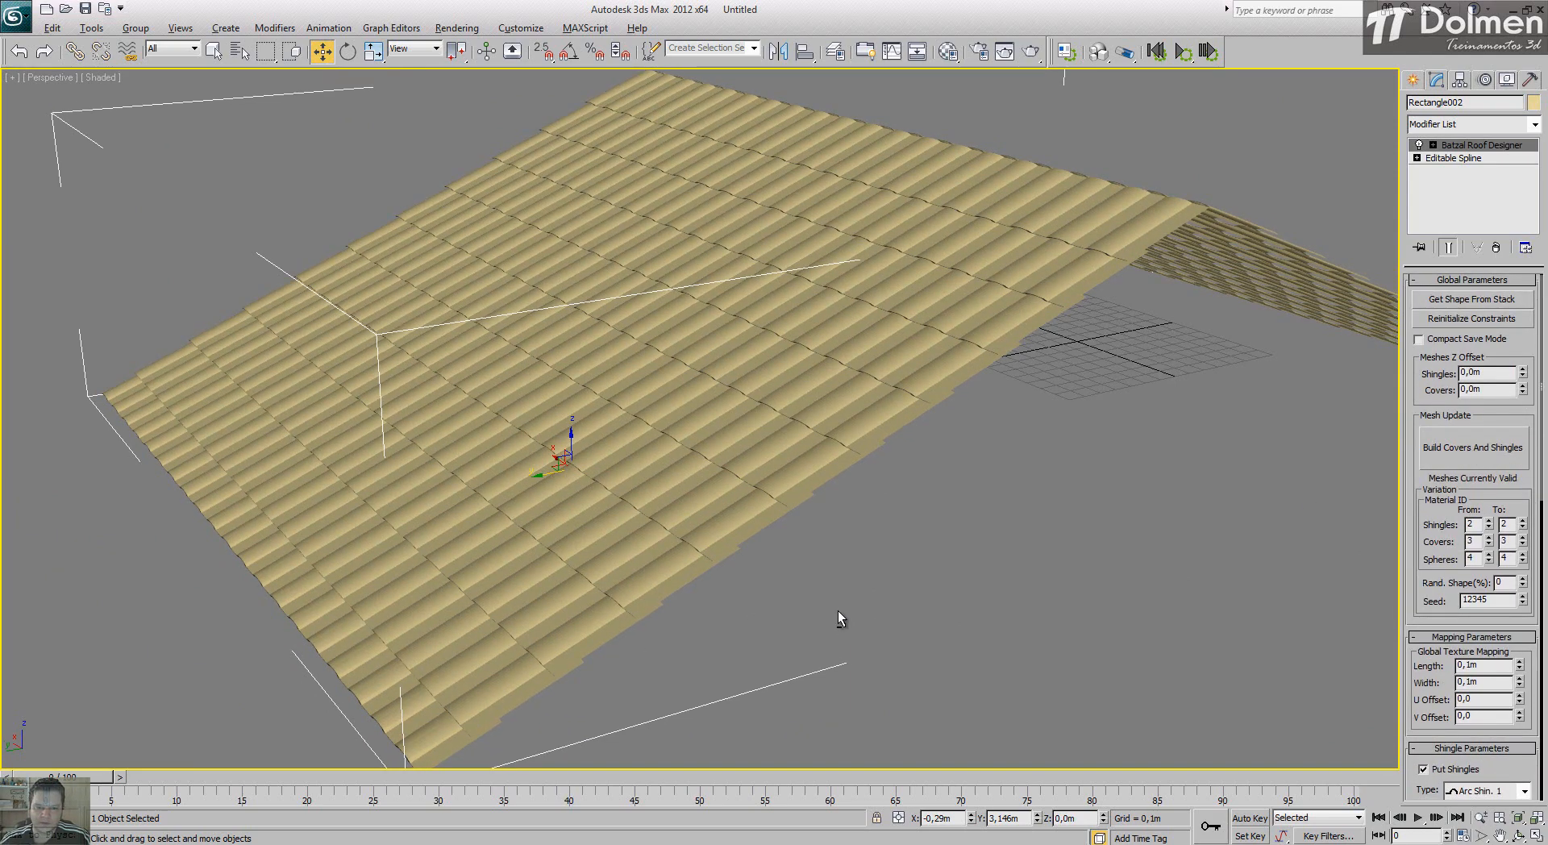
Step: Set the shingle mesh height to 0,05 m
middle_click_drag(838, 619, 869, 580, "alt")
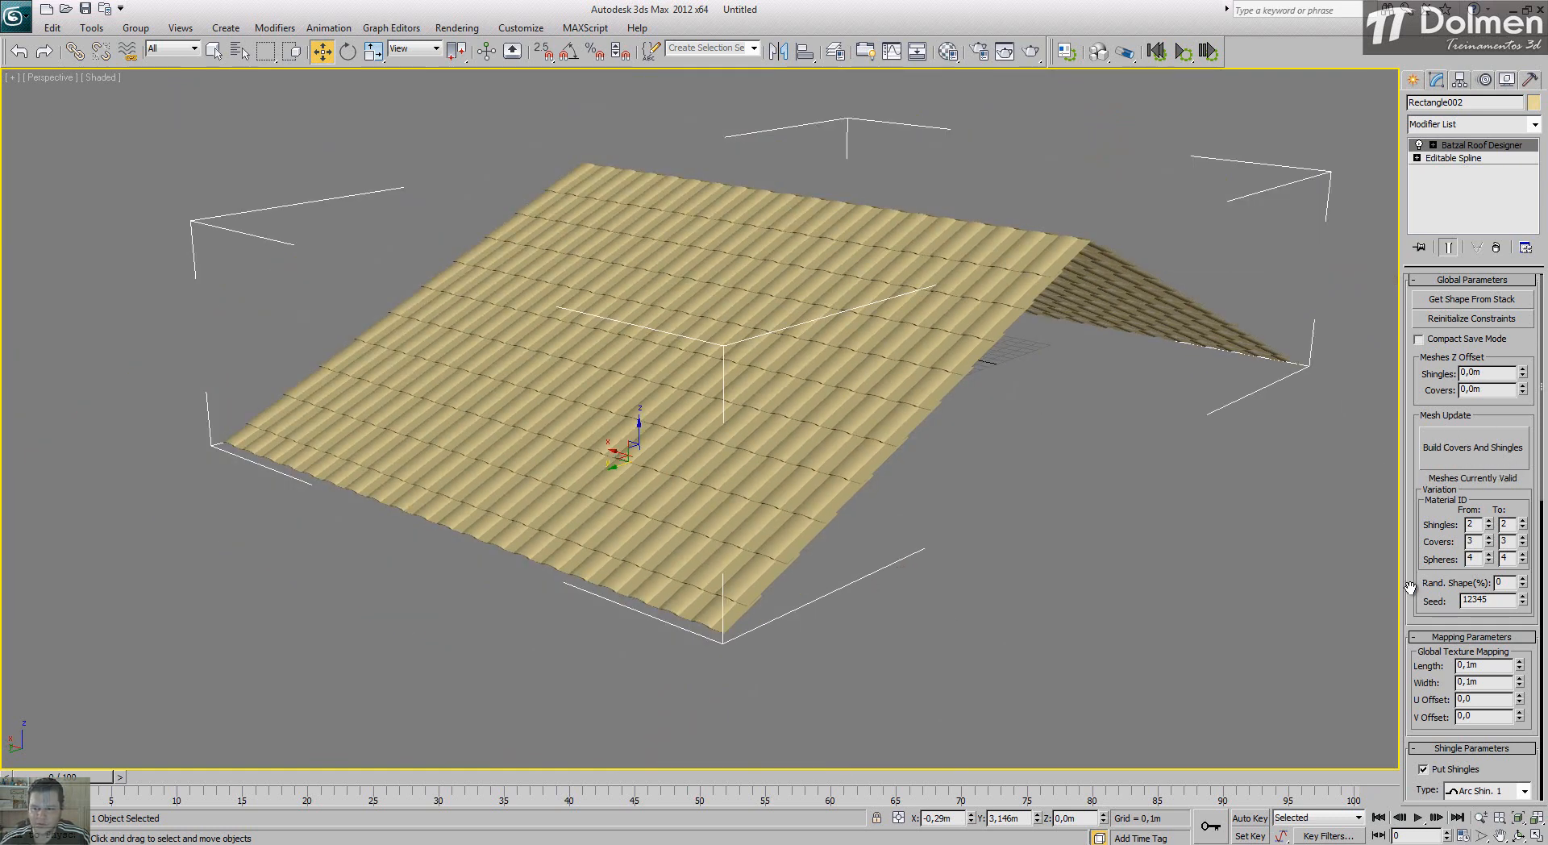
scroll(1412, 588, "down", 5)
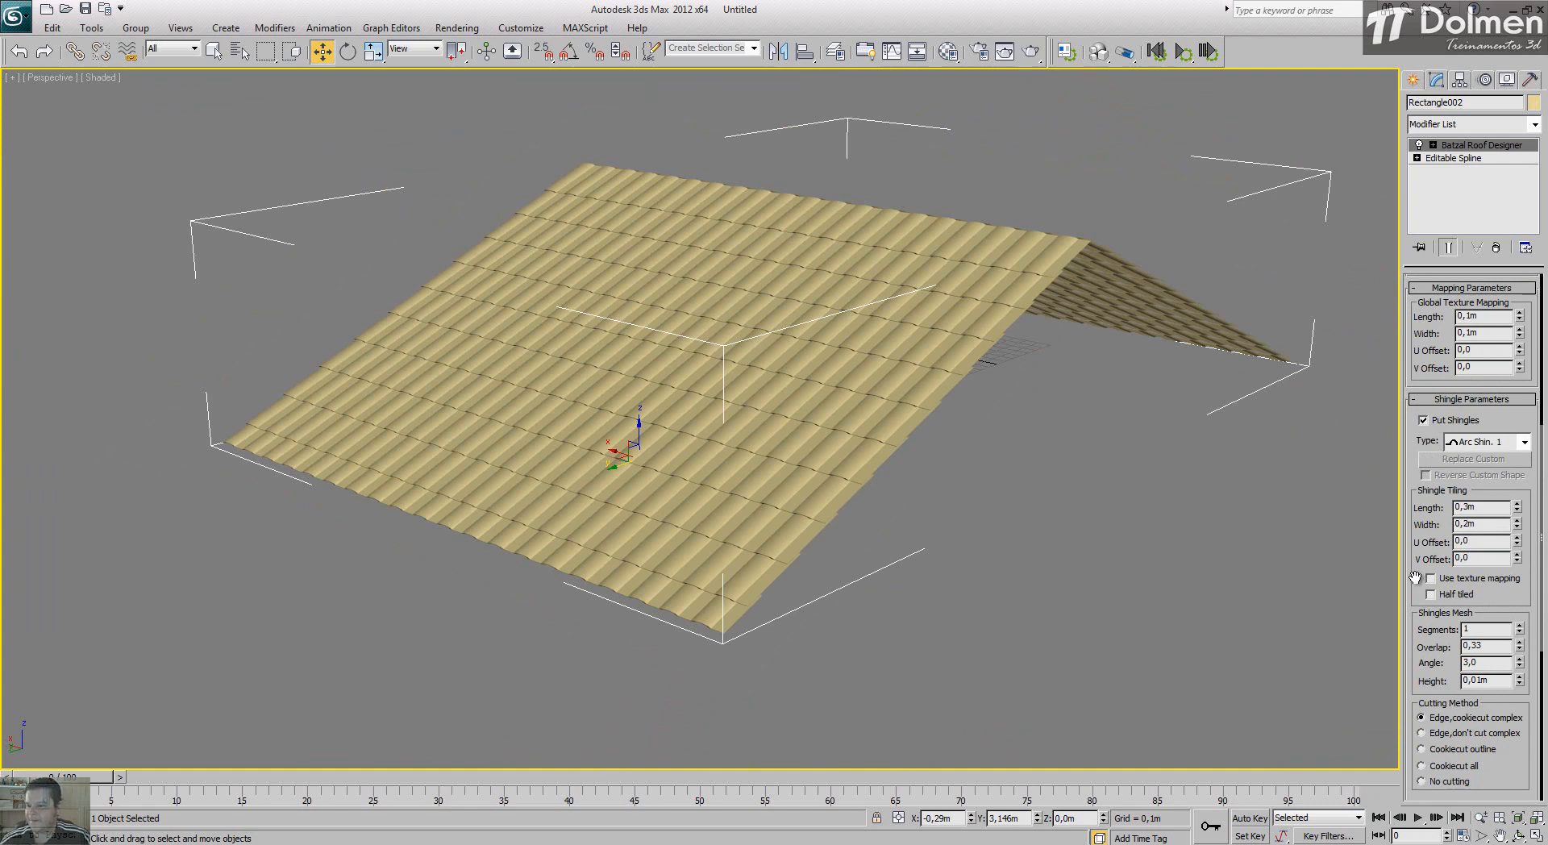
scroll(1417, 574, "down", 4)
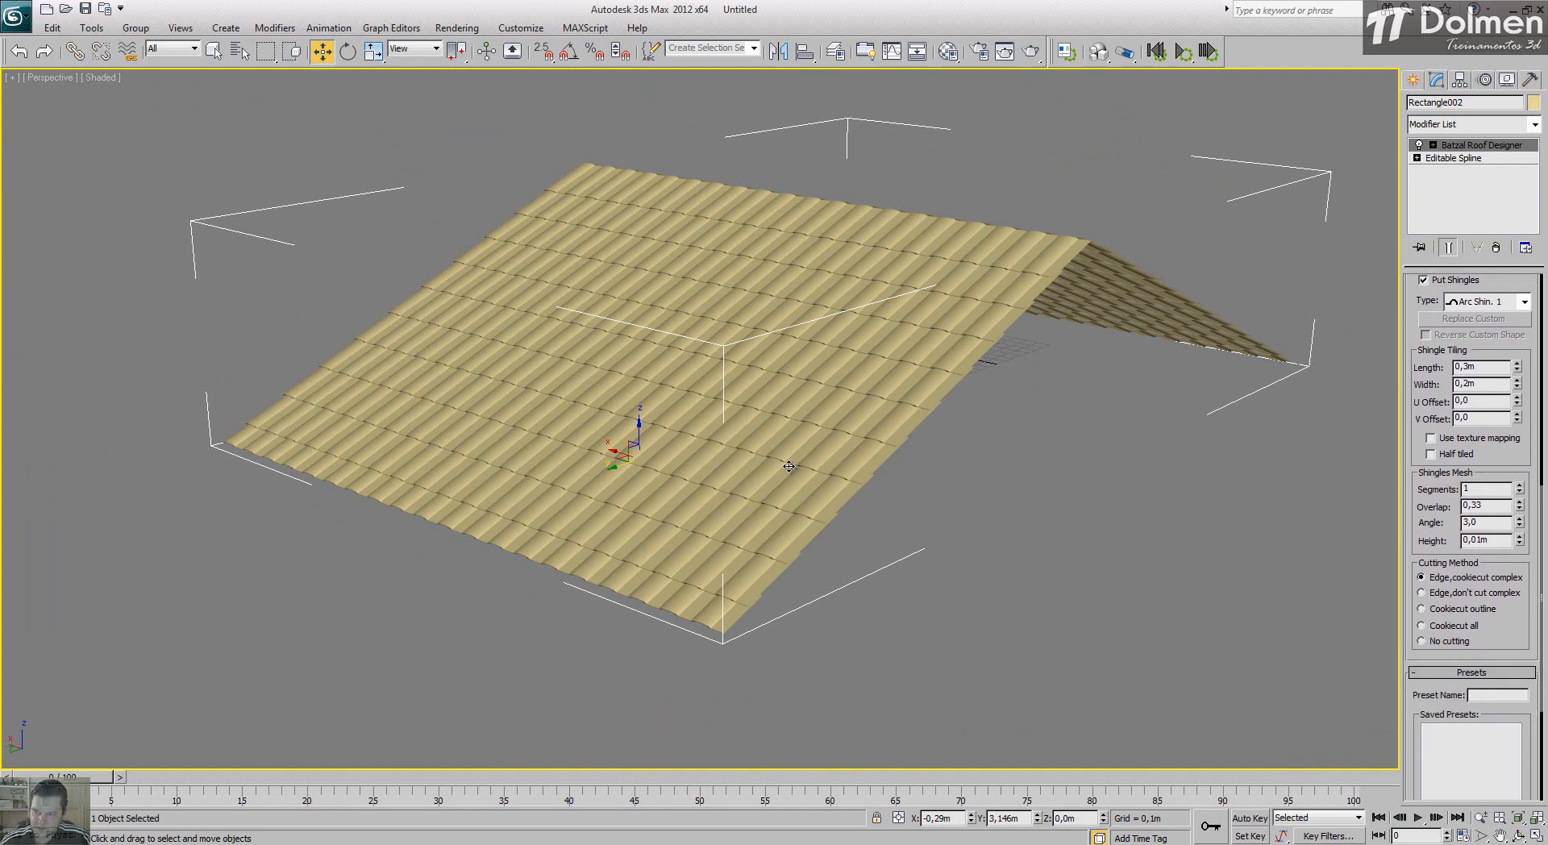
scroll(798, 472, "up", 4)
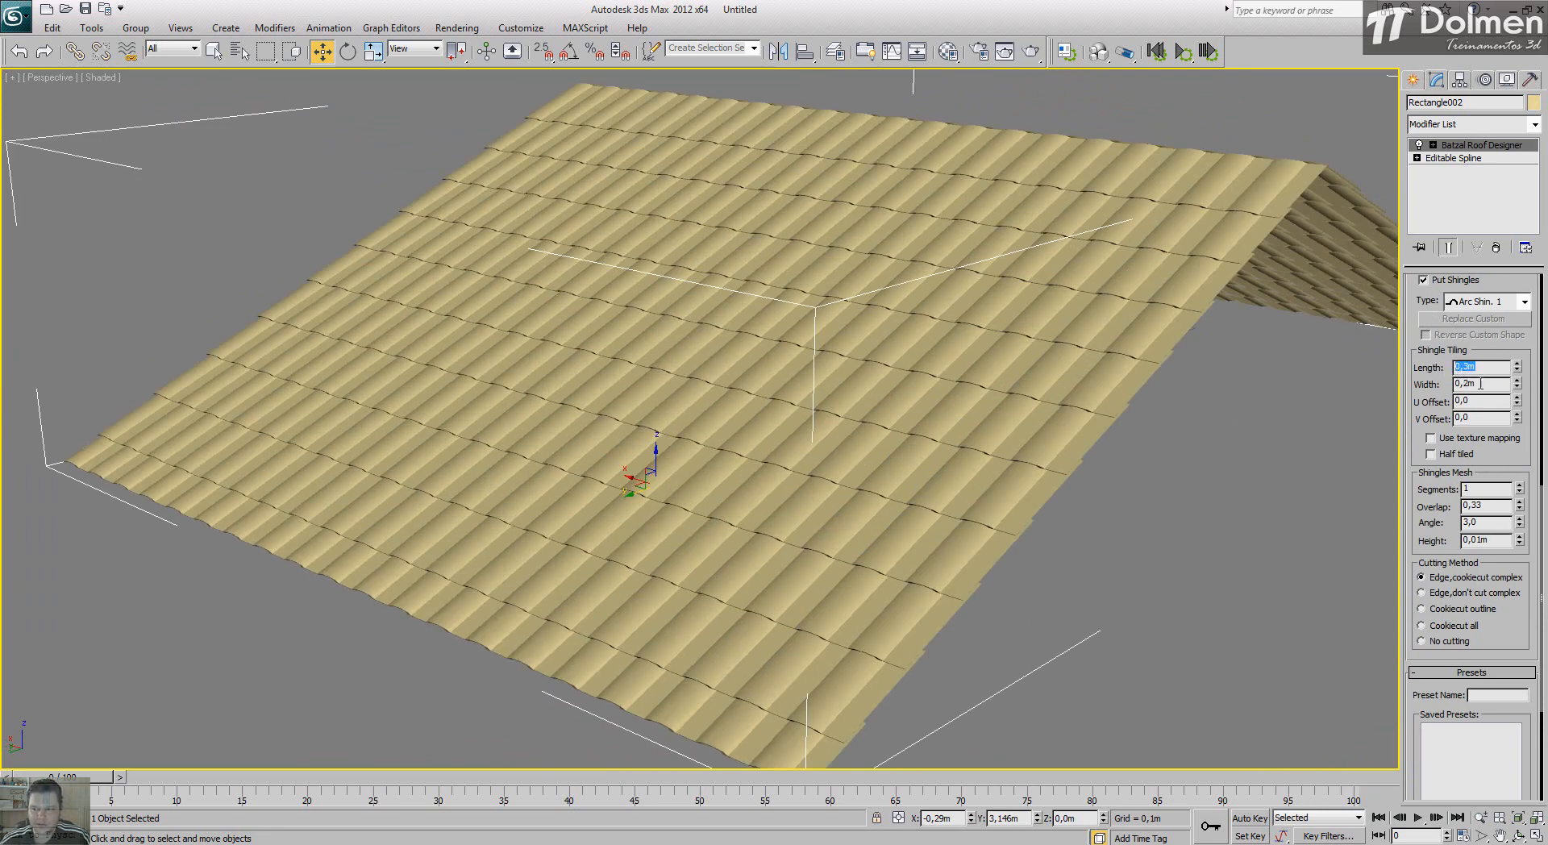
left_click_drag(1418, 442, 1412, 333)
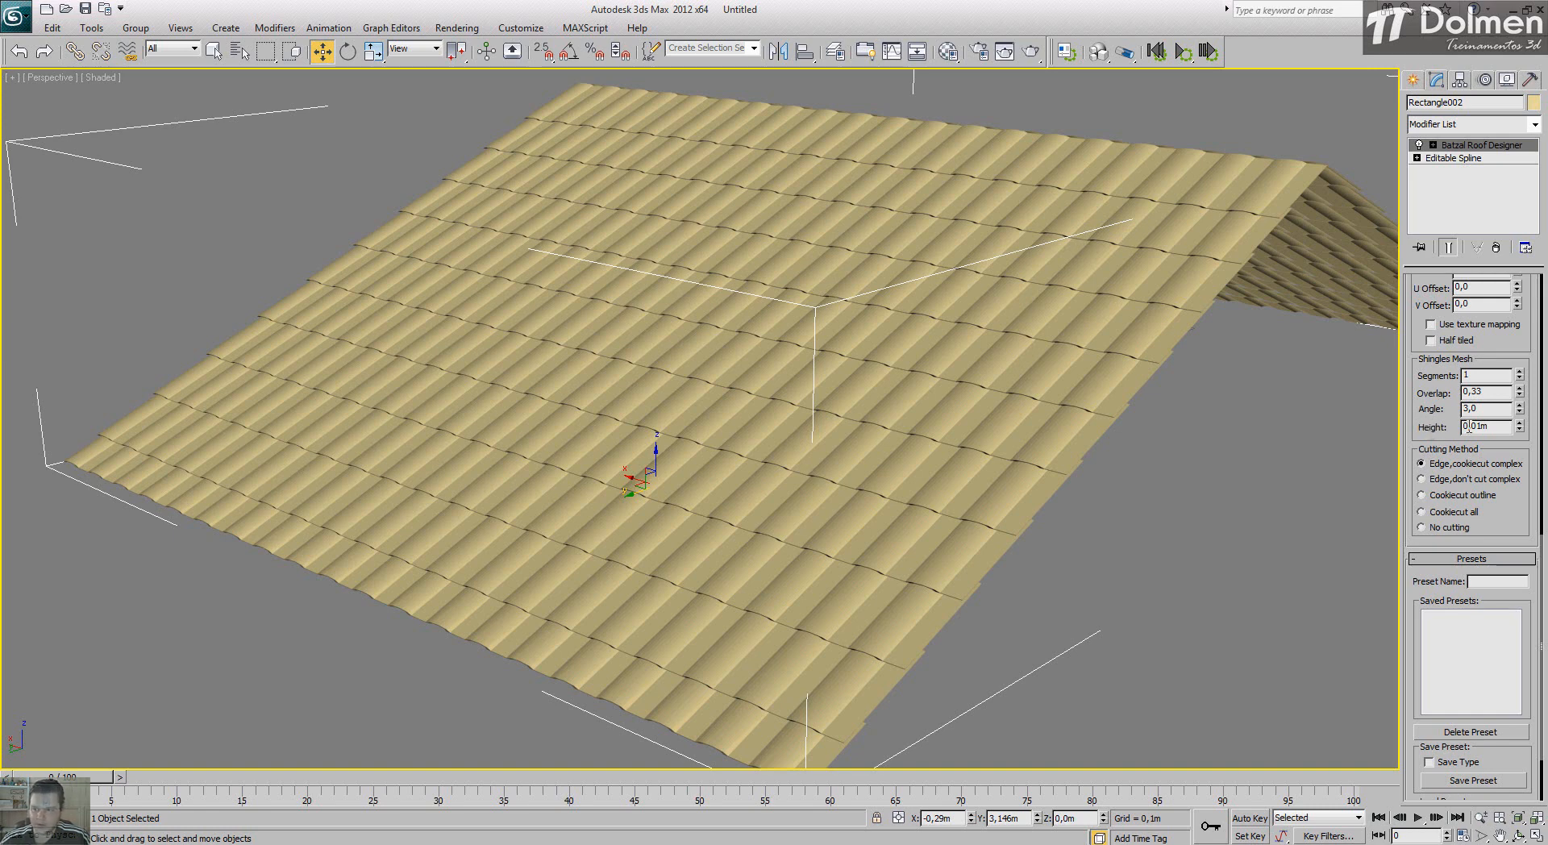
left_click_drag(1475, 423, 1503, 428)
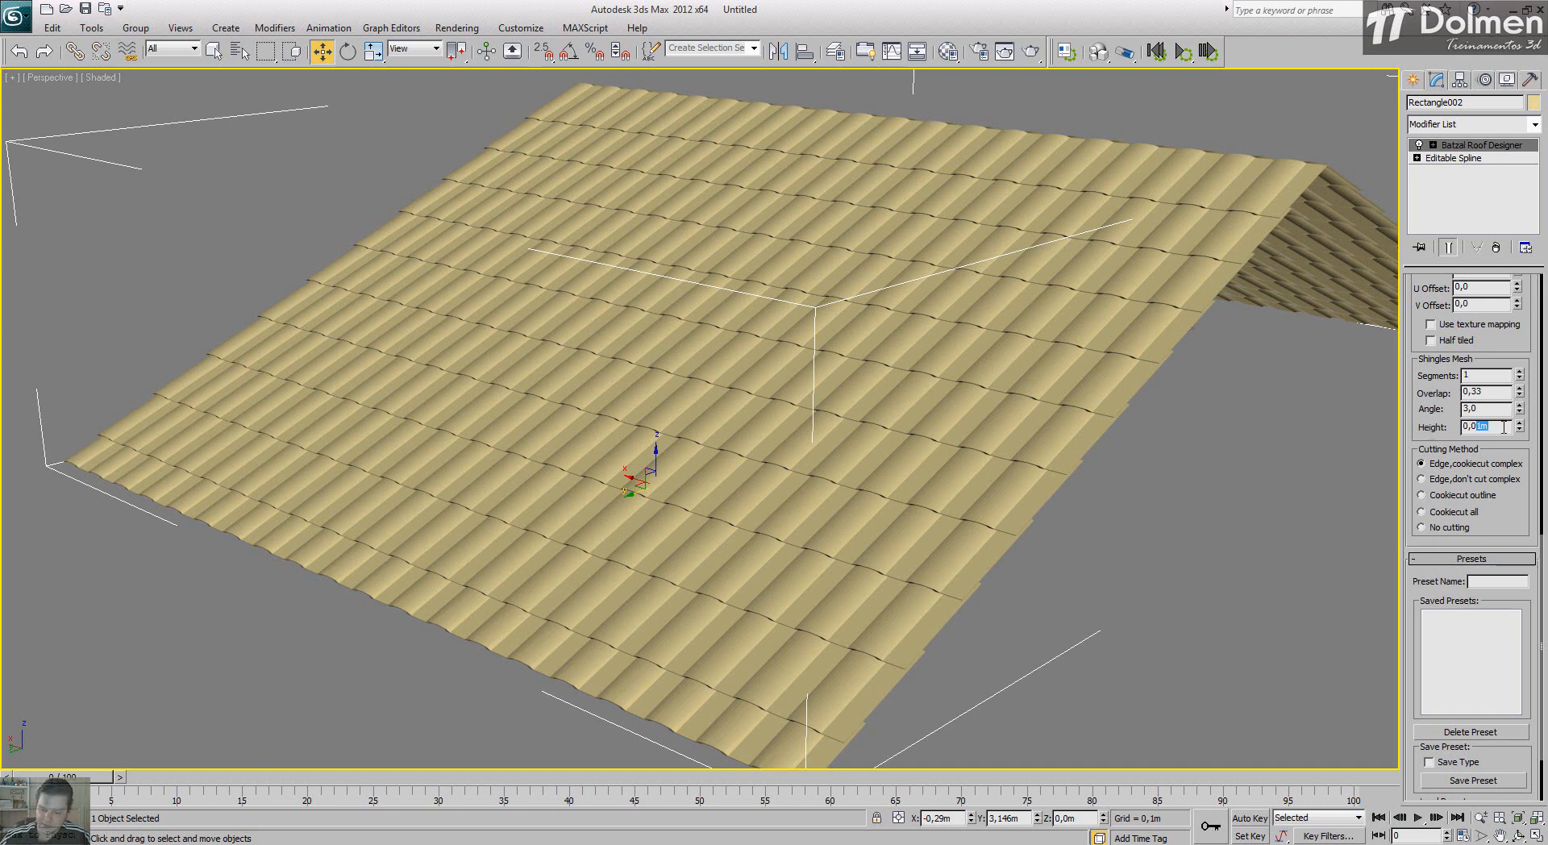
type("5")
key("Return")
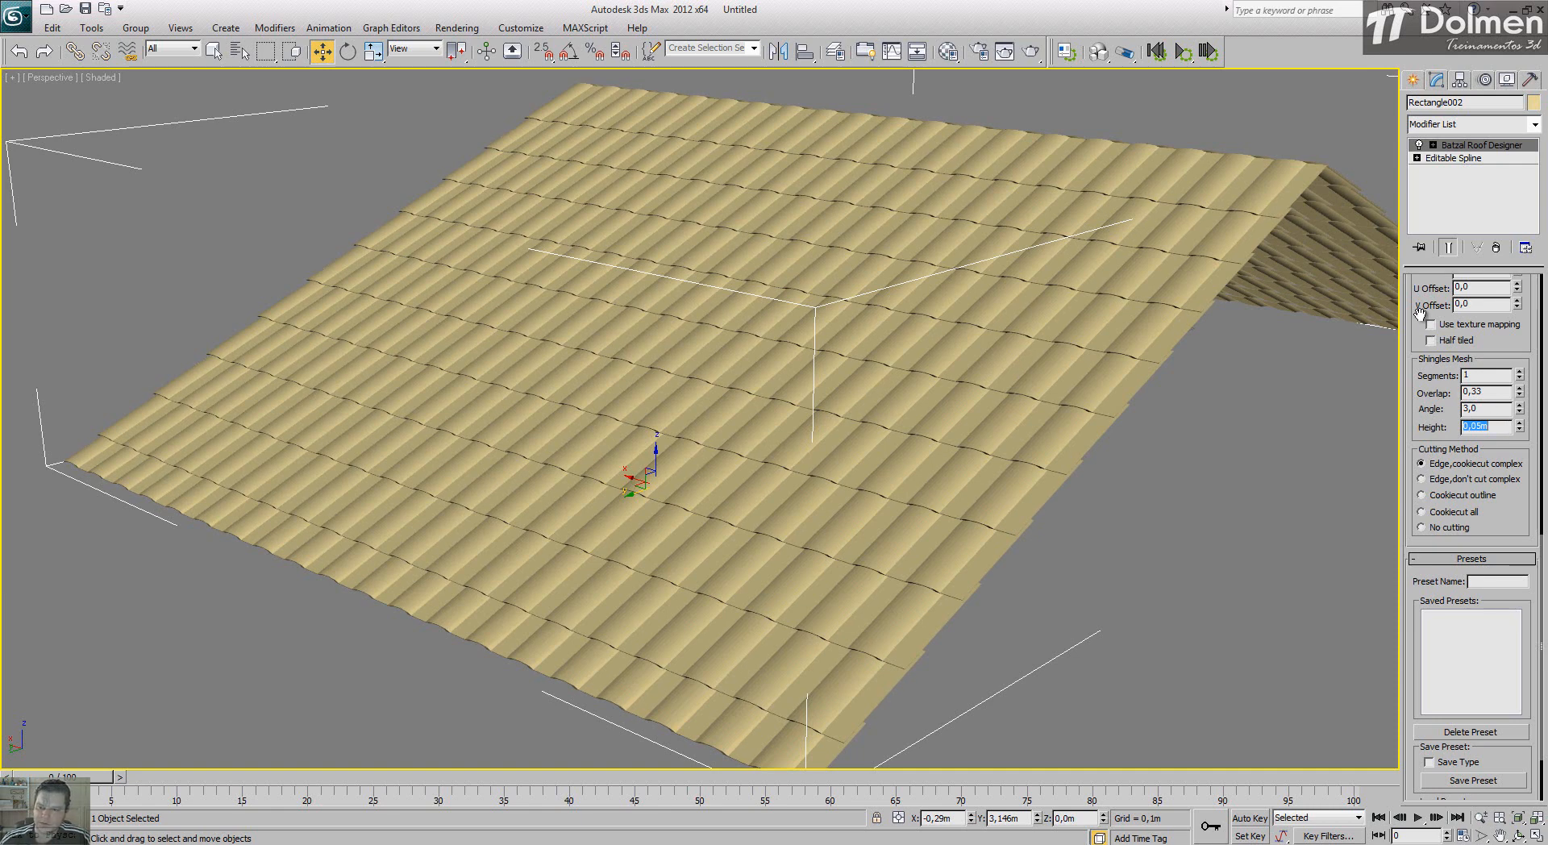
Step: Rebuild the roof's covers and shingles with the new shingle height
left_click_drag(1421, 318, 1450, 481)
scroll(1441, 359, "up", 3)
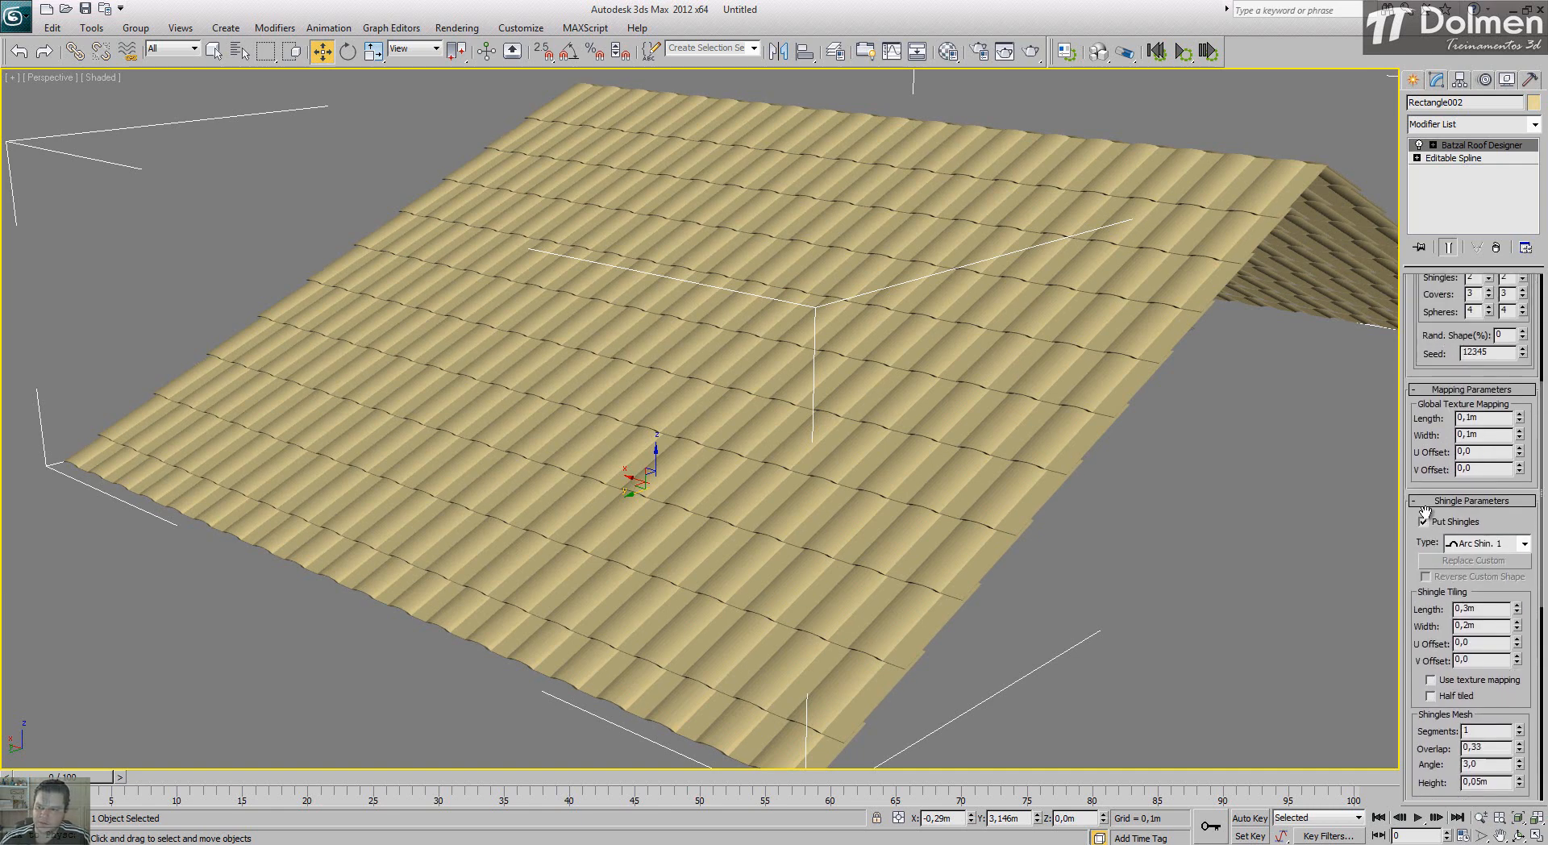
left_click_drag(1430, 348, 1425, 492)
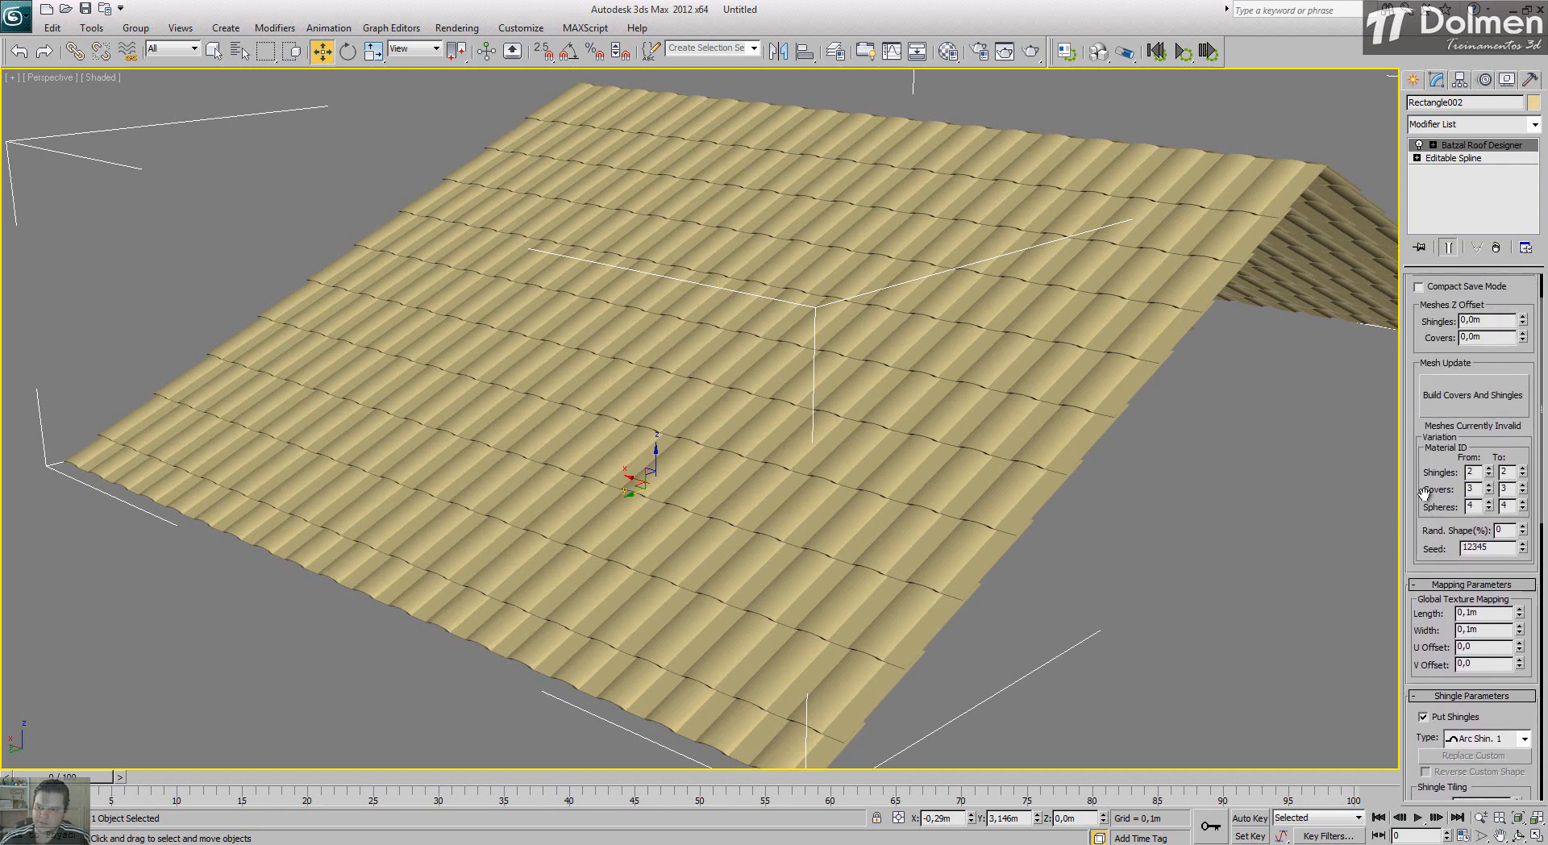
left_click(1445, 402)
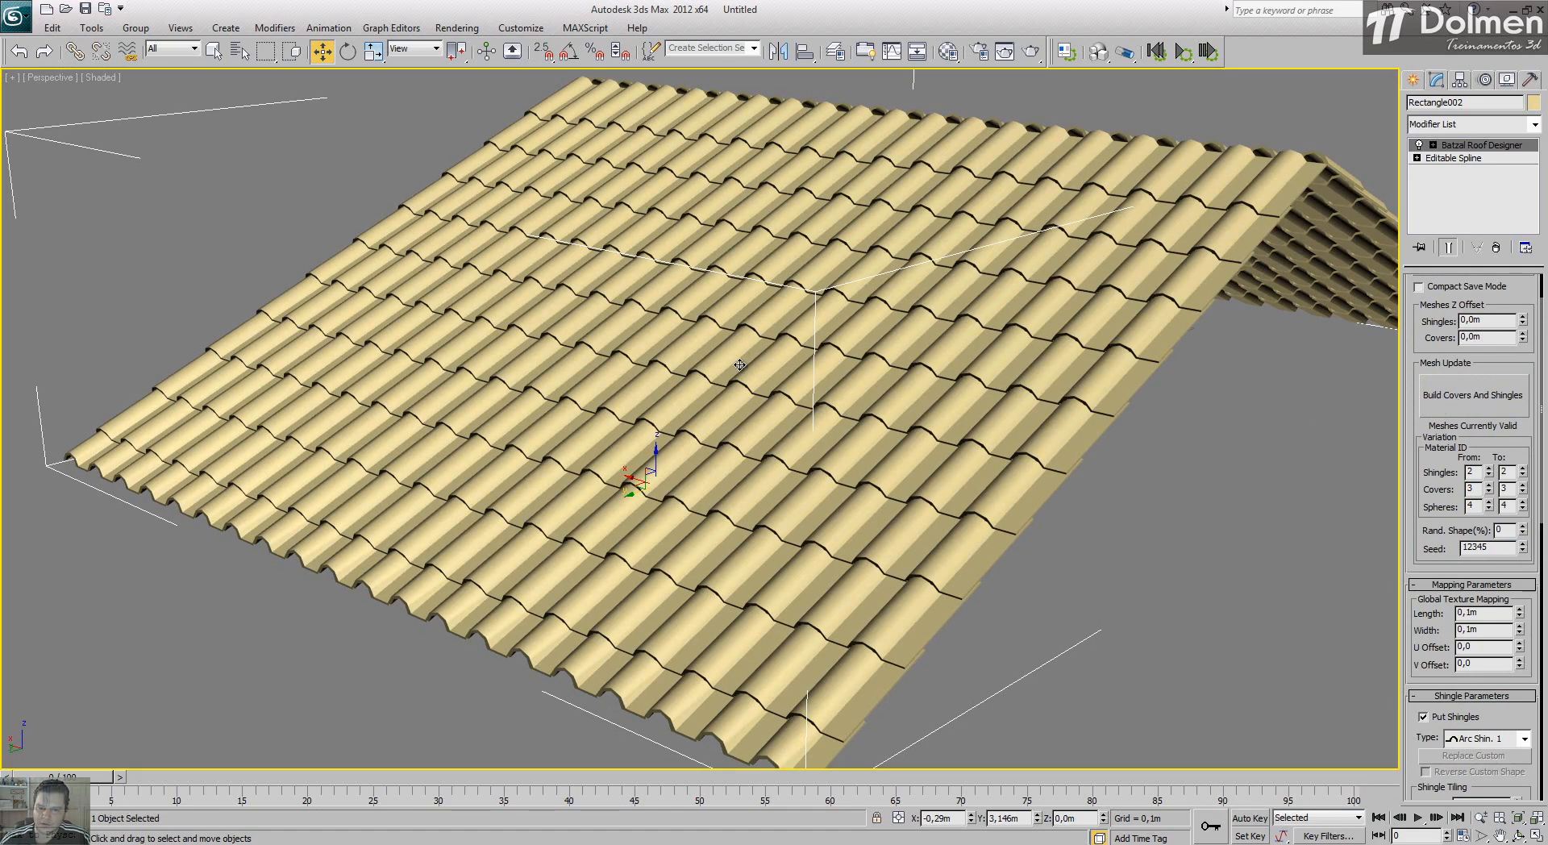
Step: Inspect the taller tiles from several angles and review the shingle length, width and height settings
mouse_move(809, 397)
middle_mouse_down("alt")
mouse_move(740, 383)
mouse_move(841, 373)
mouse_move(812, 400)
middle_mouse_up("alt")
scroll(992, 349, "down", 5)
middle_click_drag(992, 349, 1022, 401, "alt")
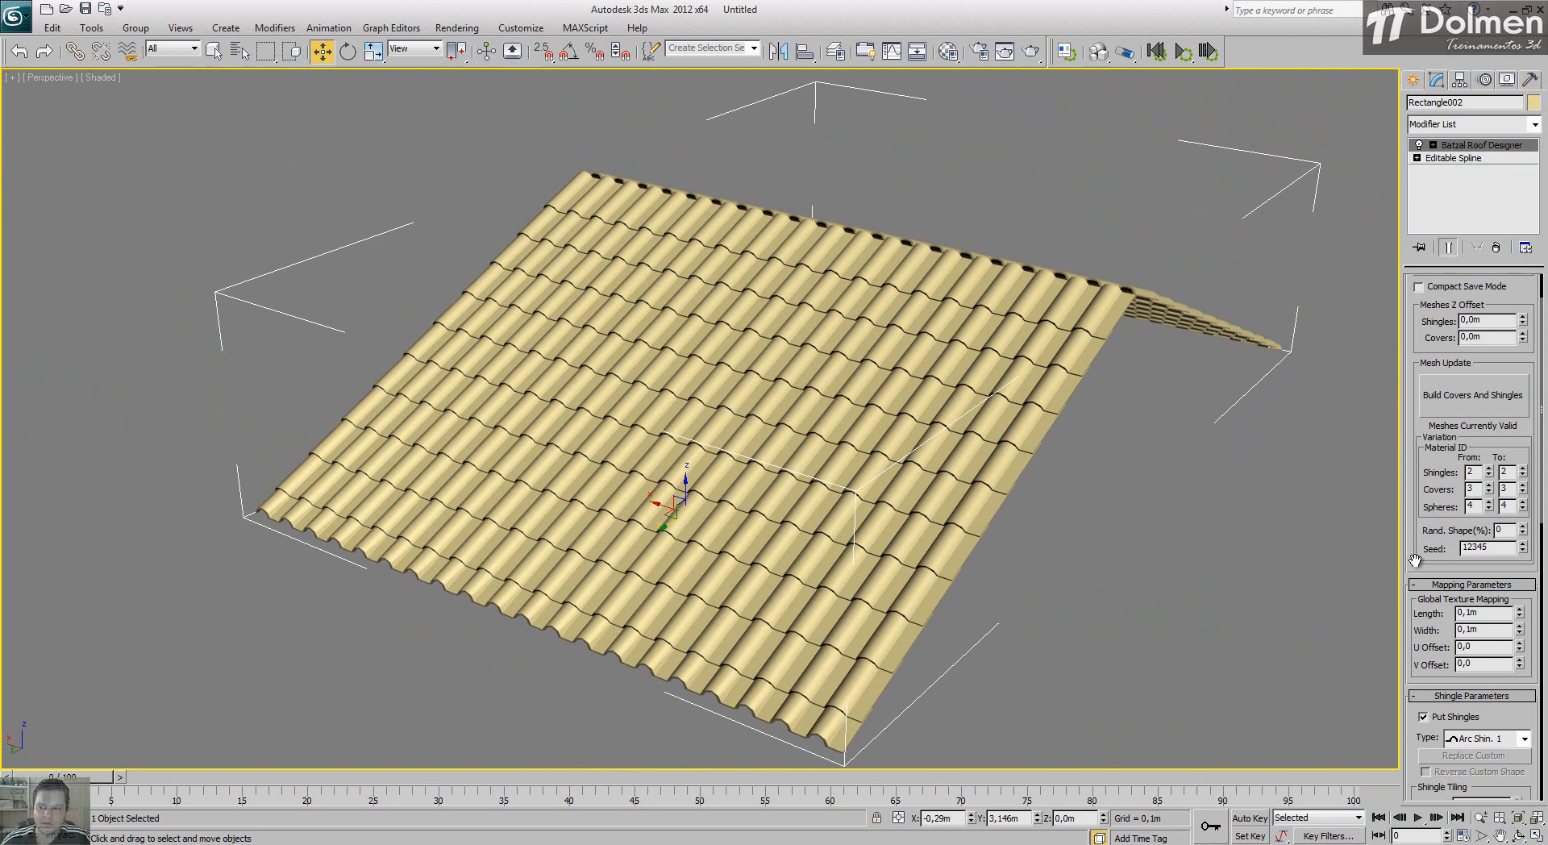
left_click_drag(1420, 539, 1404, 208)
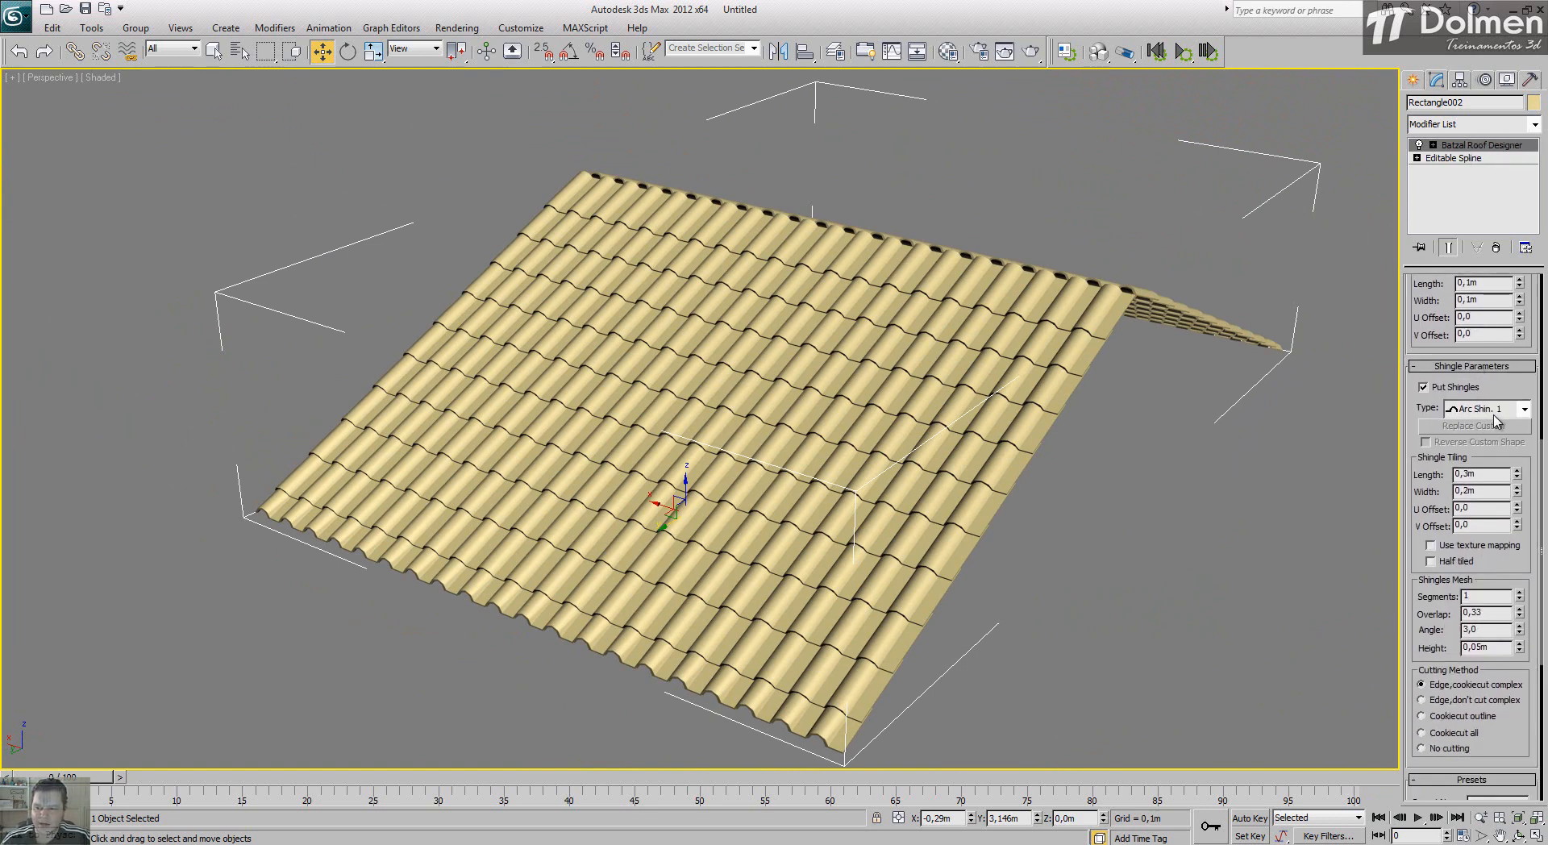
left_click_drag(1478, 477, 1450, 490)
left_click_drag(1494, 649, 1420, 647)
scroll(775, 372, "up", 5)
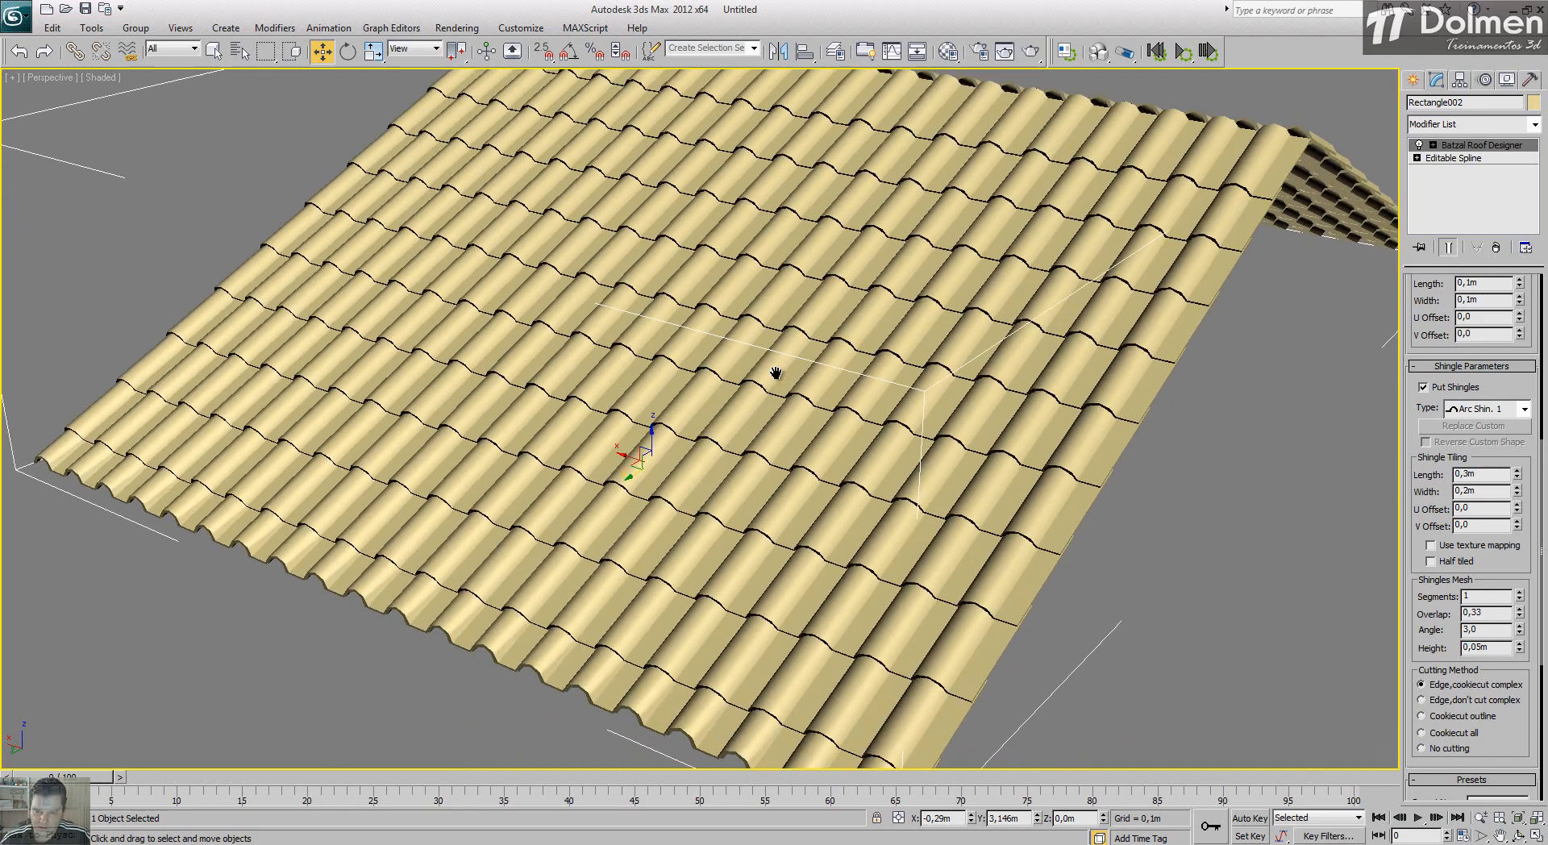
Step: Show the mesh edges at the eave, set the shingle mesh segments to 4, and rebuild the covers and shingles
scroll(775, 373, "up", 6)
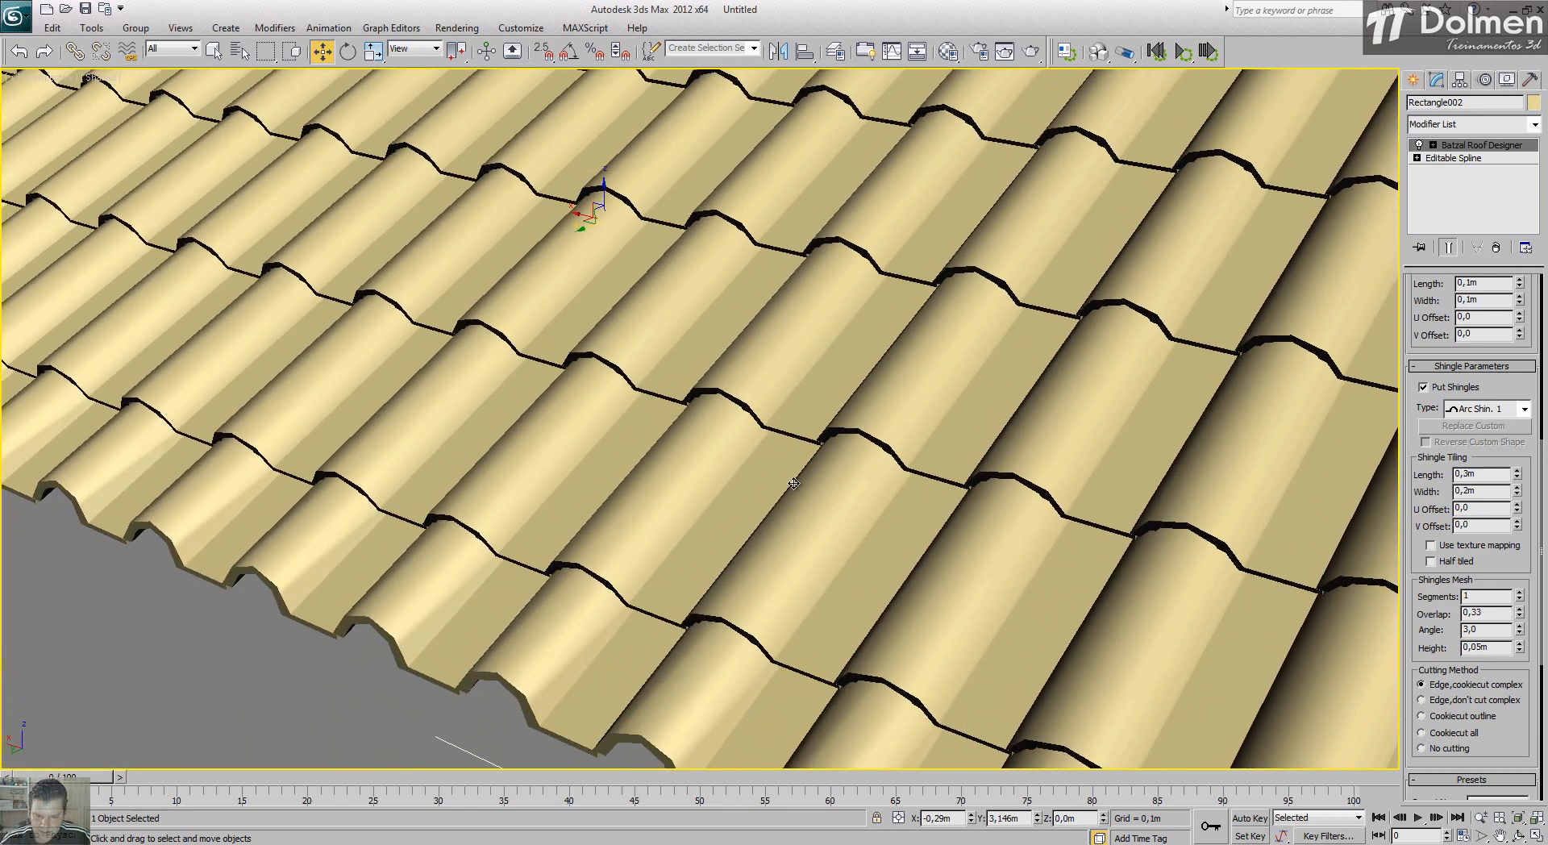
scroll(808, 631, "up", 3)
middle_click_drag(829, 643, 740, 392)
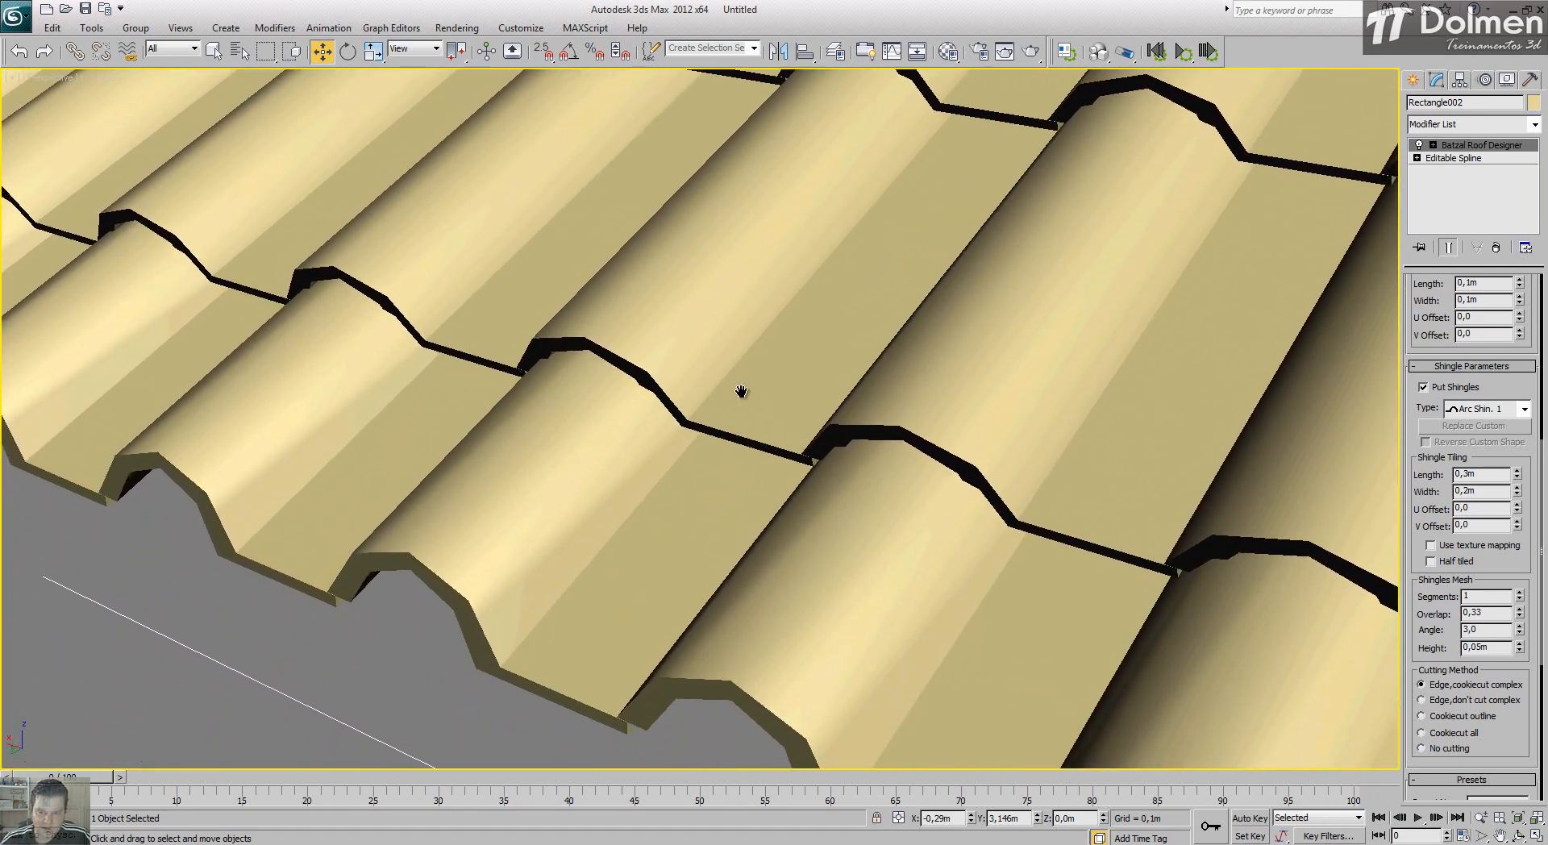
middle_click_drag(779, 490, 863, 528, "alt")
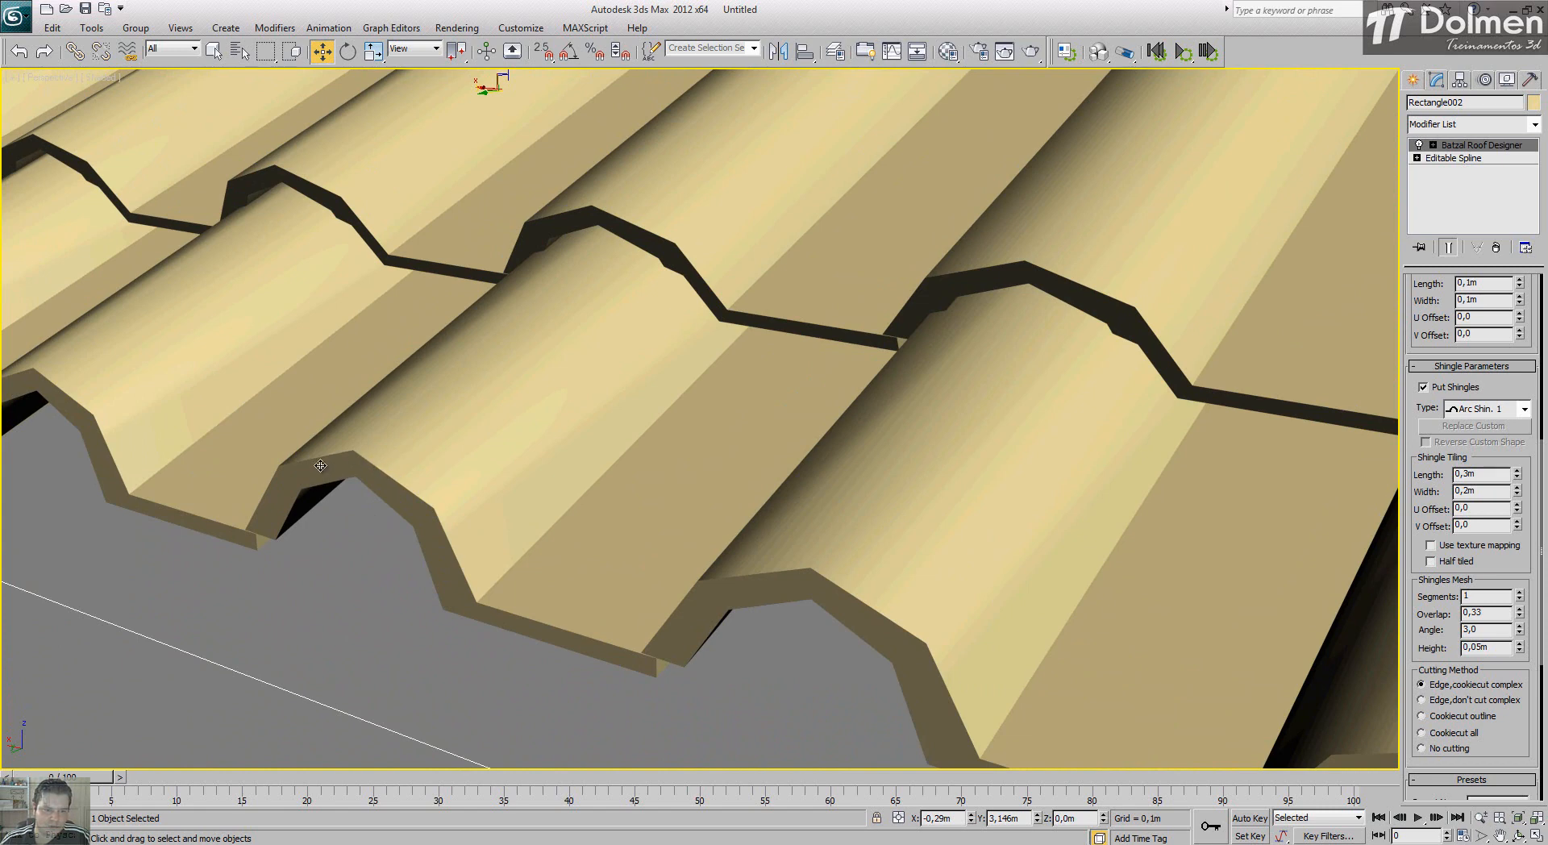
key("F4")
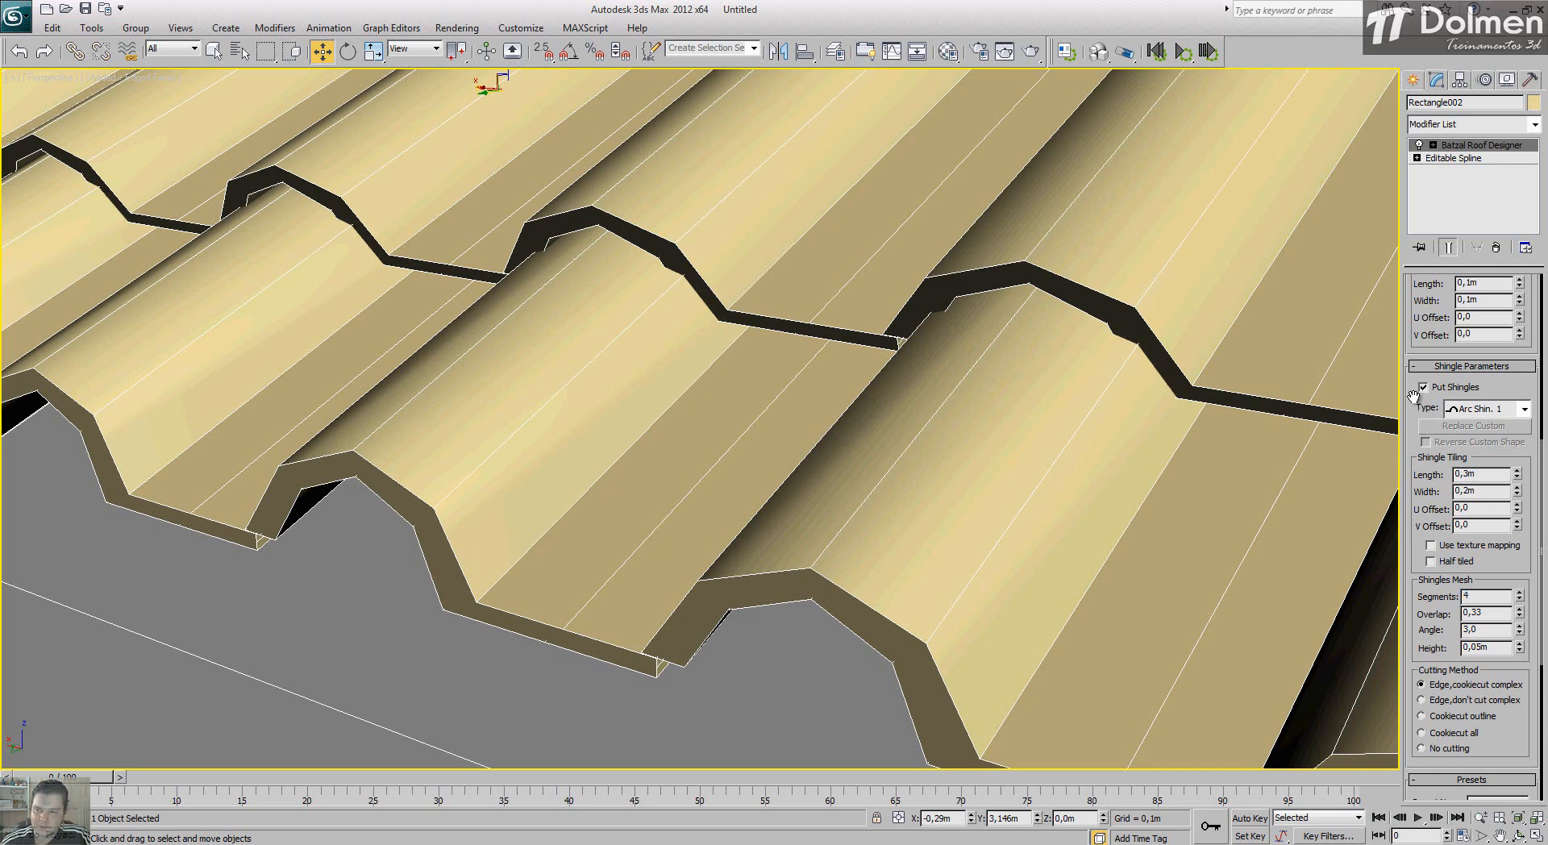
left_click_drag(1415, 399, 1413, 684)
left_click(1487, 355)
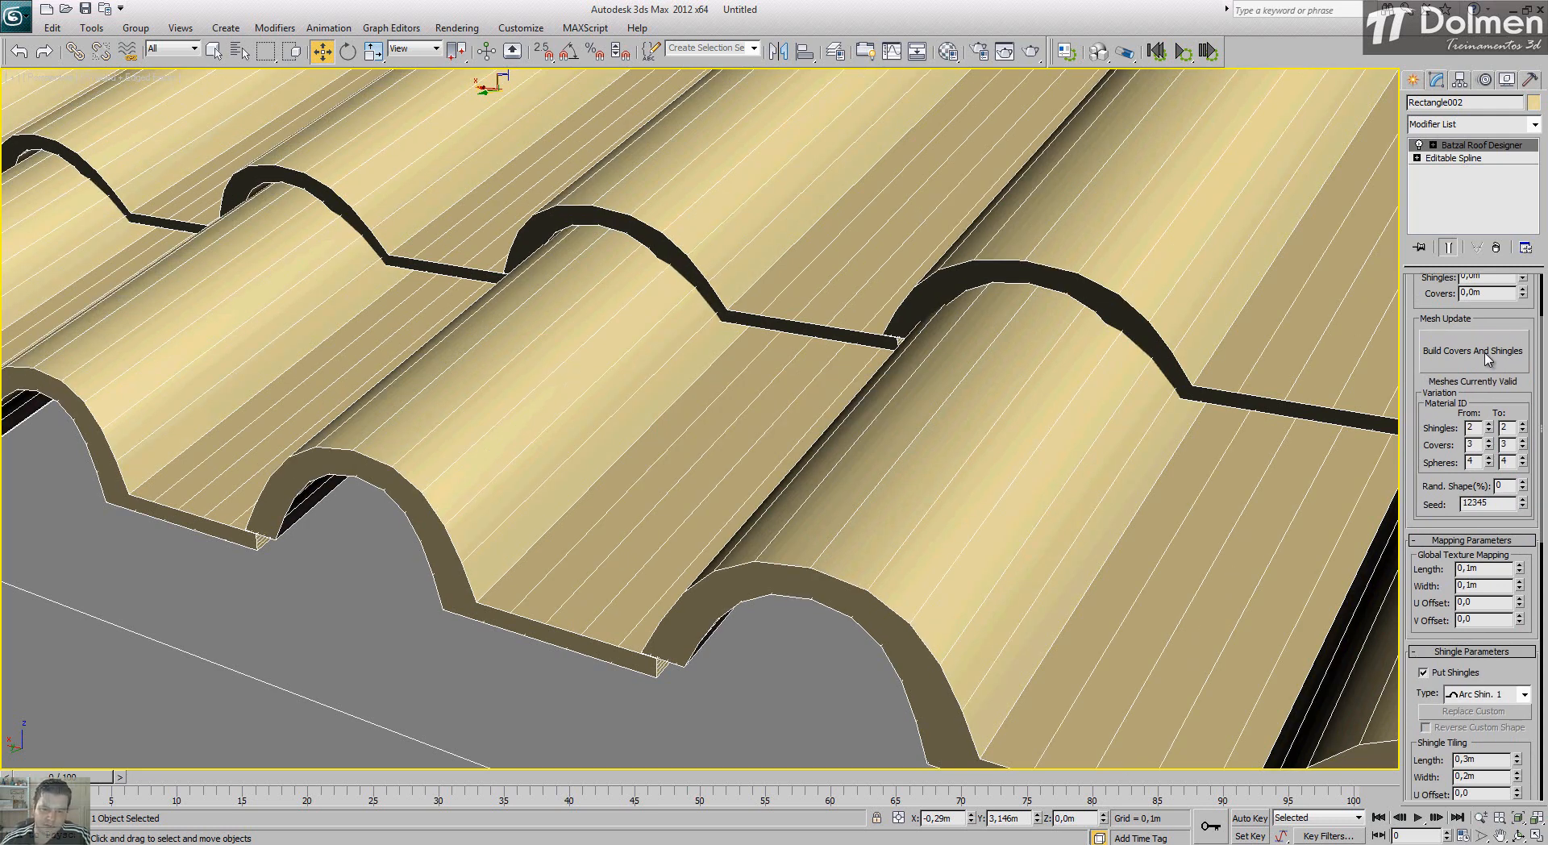
Step: Raise the shingle mesh segments to 8 and rebuild the roof's covers and shingles
middle_click_drag(794, 482, 787, 388)
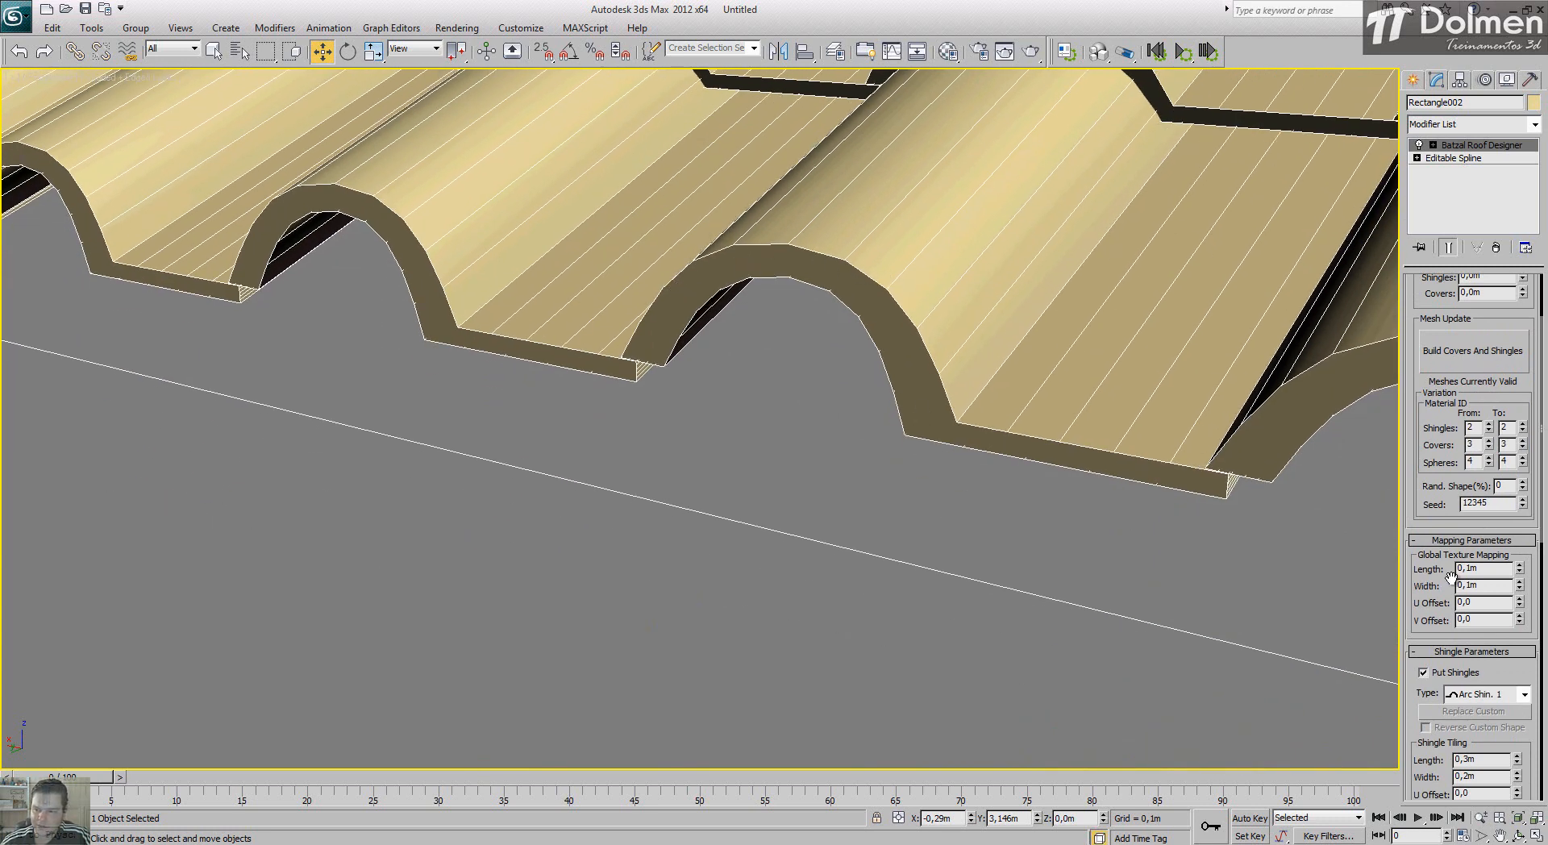
left_click_drag(1425, 516, 1415, 204)
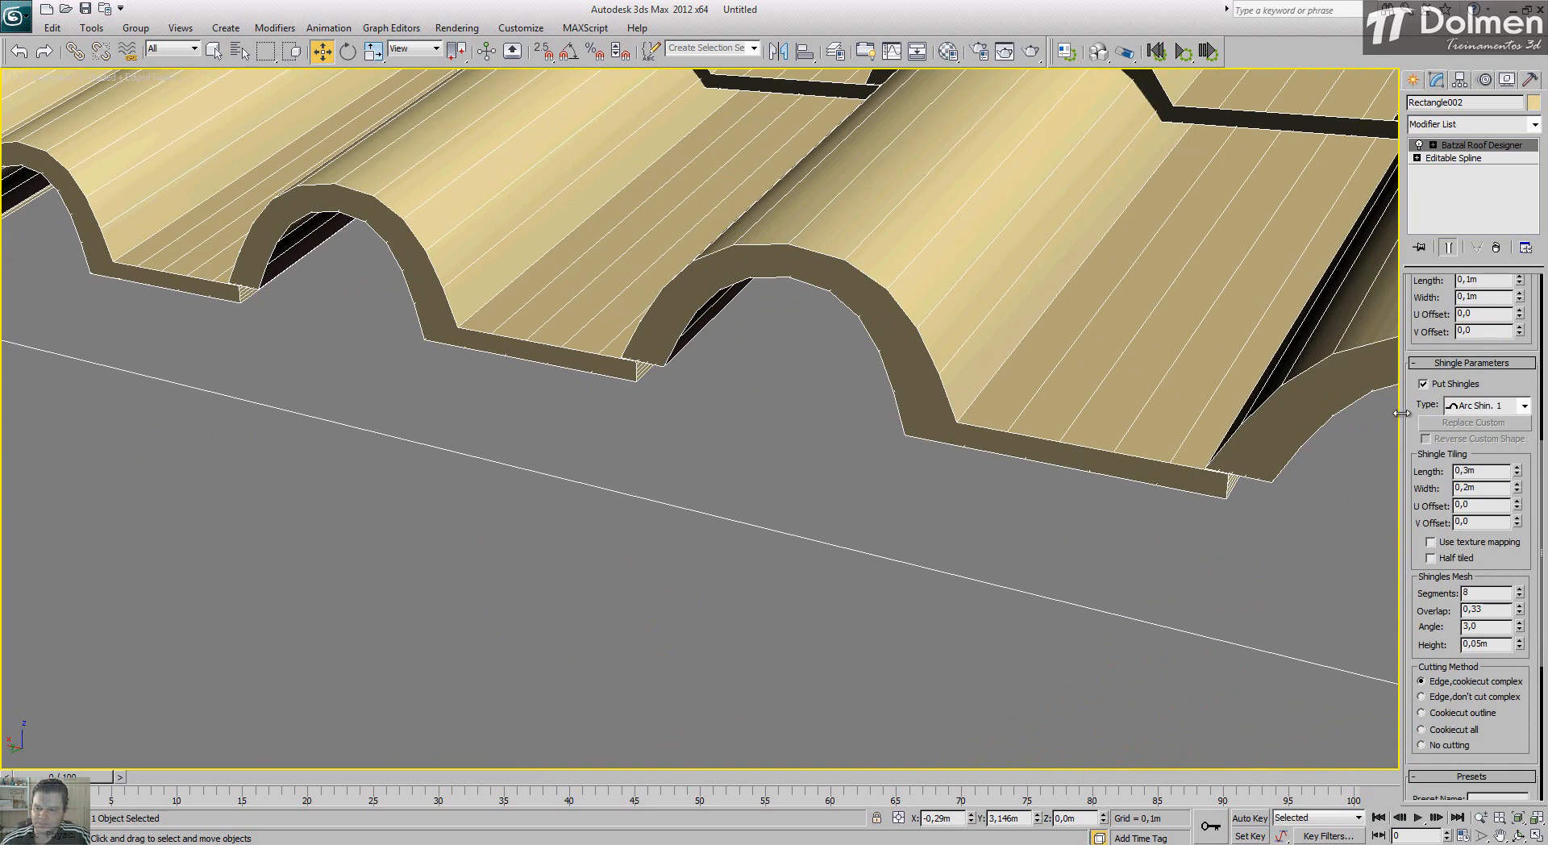
left_click_drag(1411, 404, 1463, 697)
left_click(1482, 384)
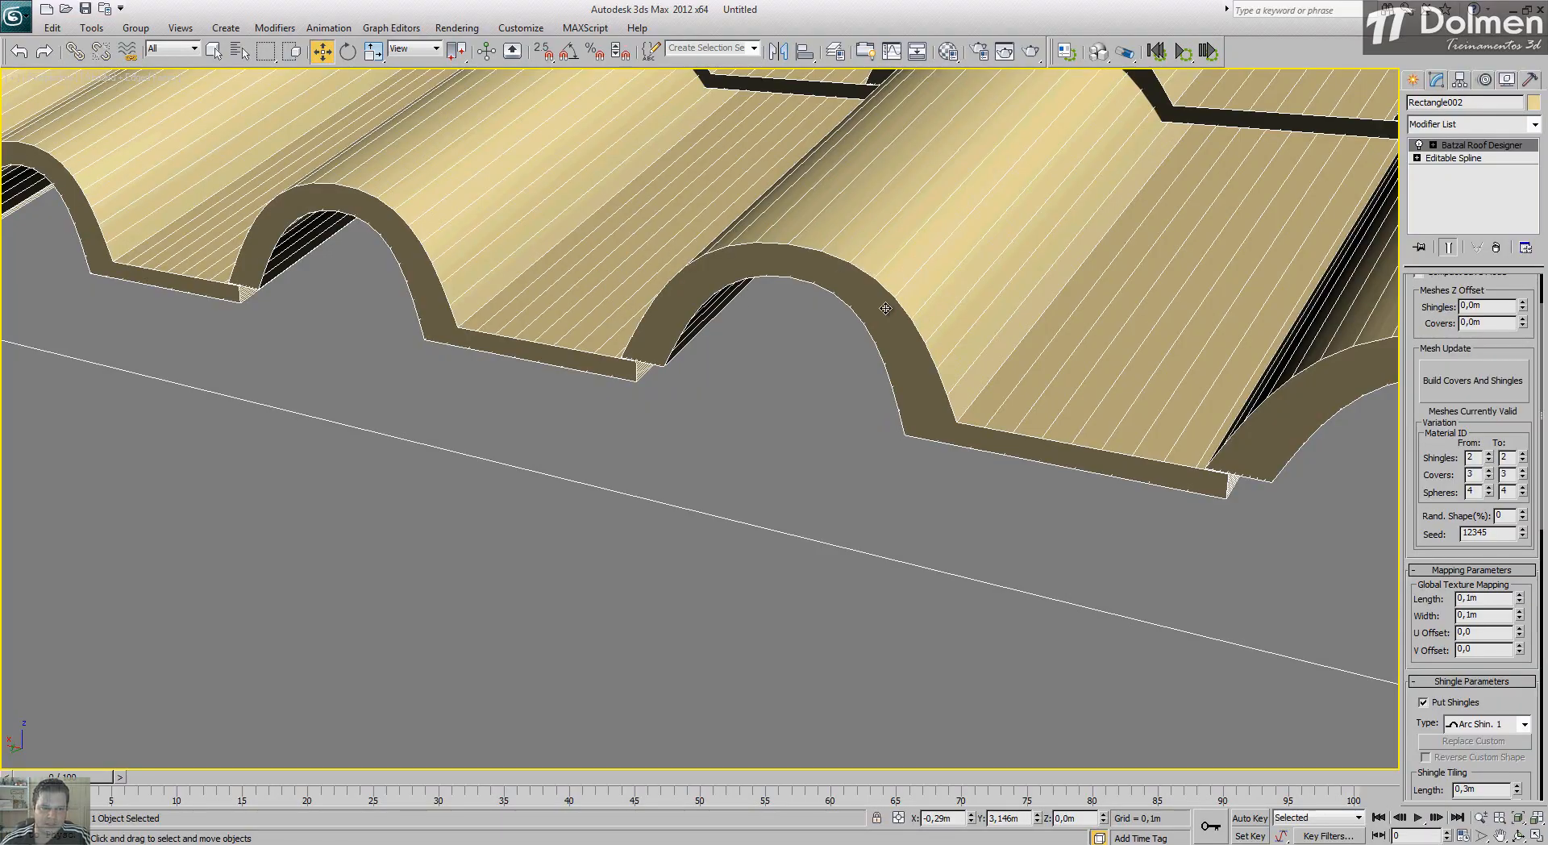
Step: Examine the curvature of the finely segmented tiles near and far, with and without mesh edges displayed
scroll(836, 335, "down", 6)
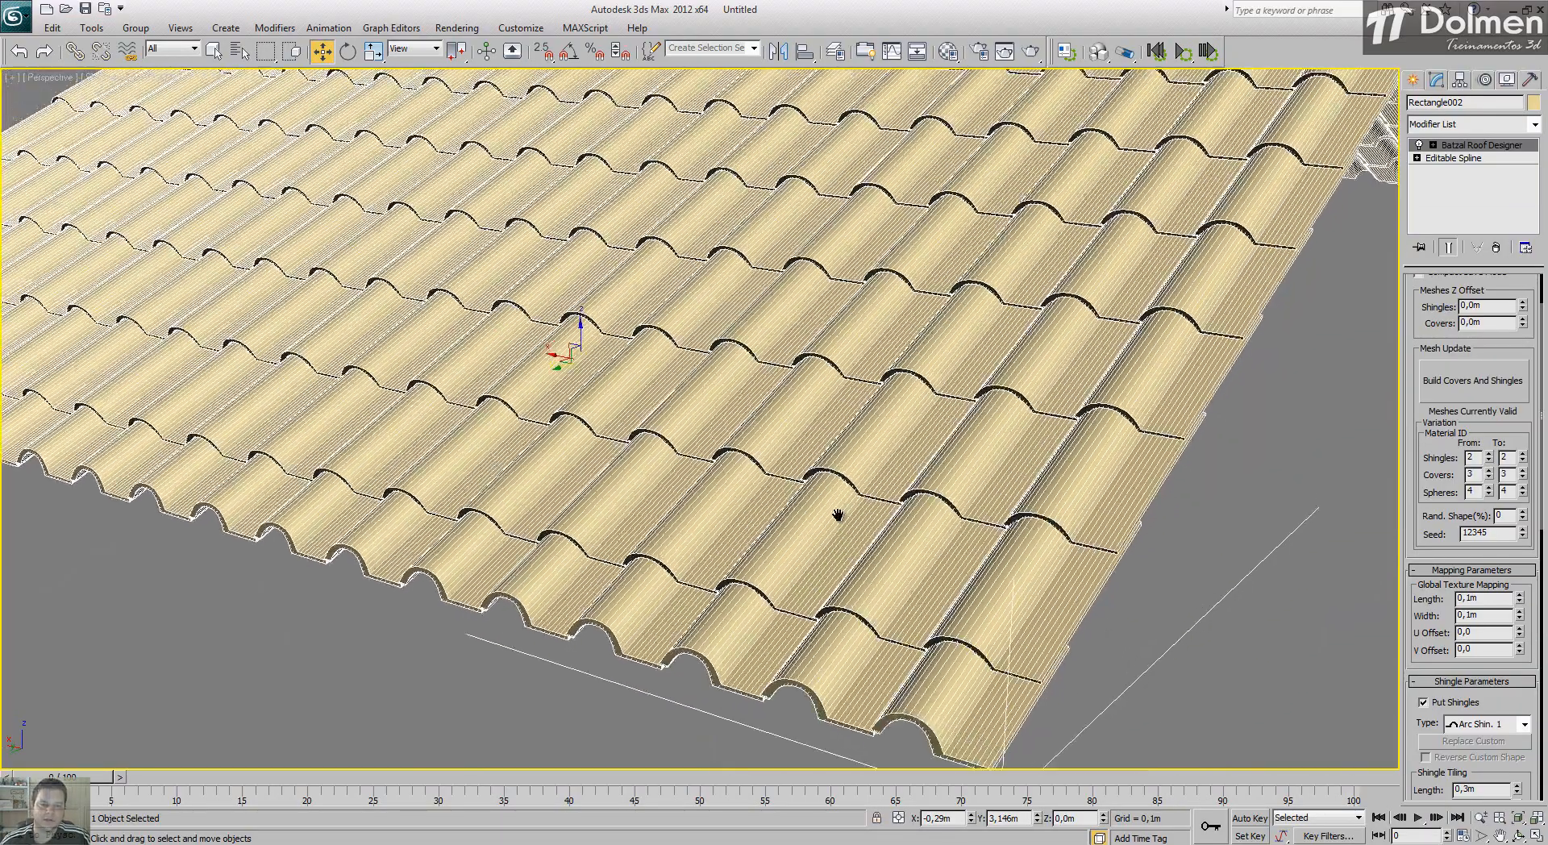
scroll(836, 452, "down", 5)
scroll(834, 415, "up", 5)
scroll(733, 500, "up", 3)
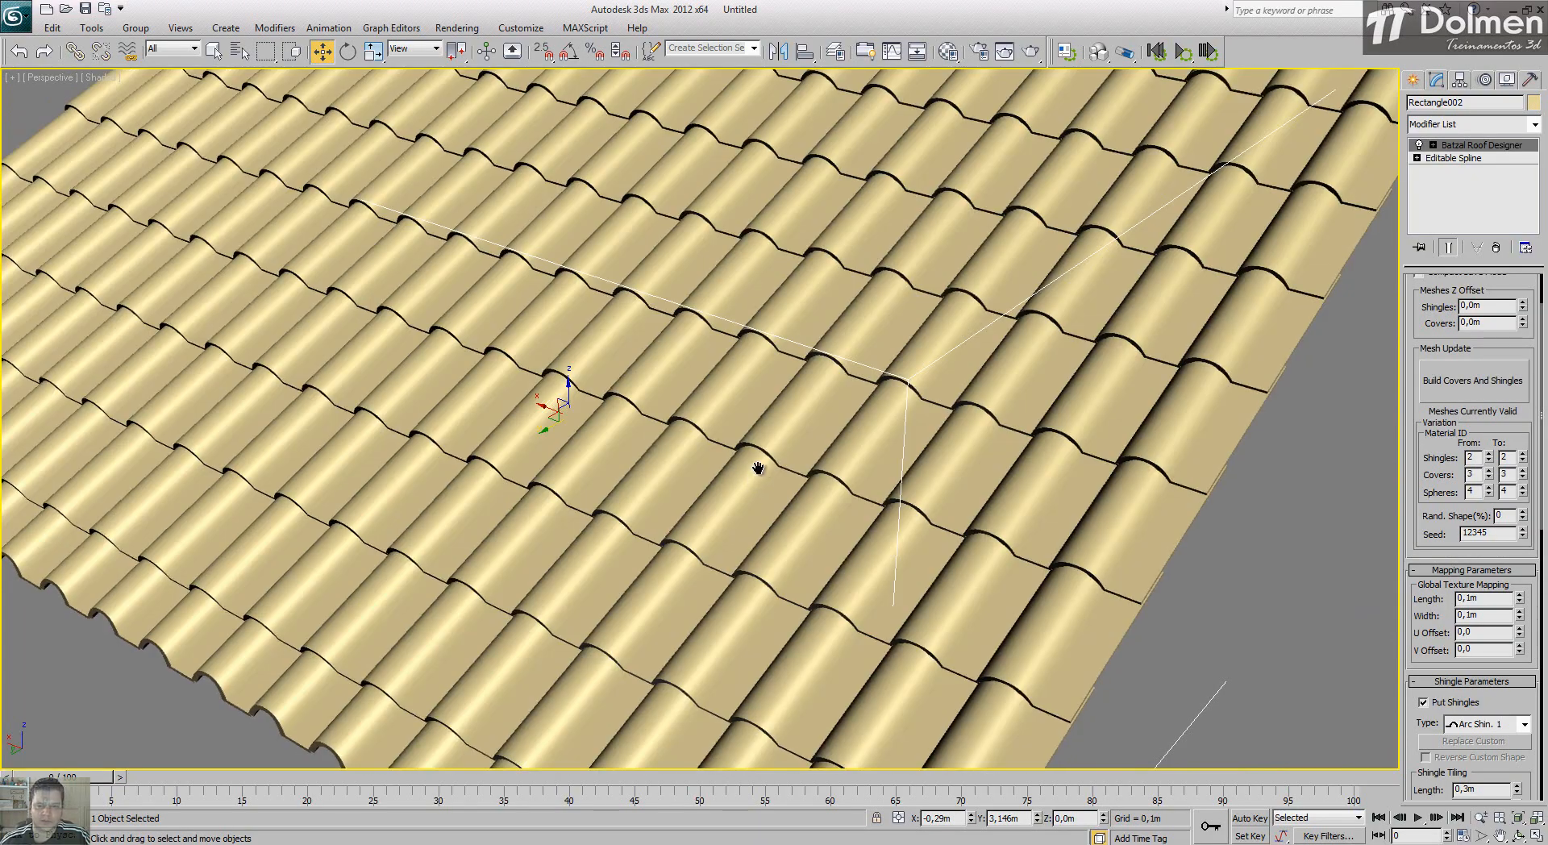
middle_click_drag(753, 467, 801, 343)
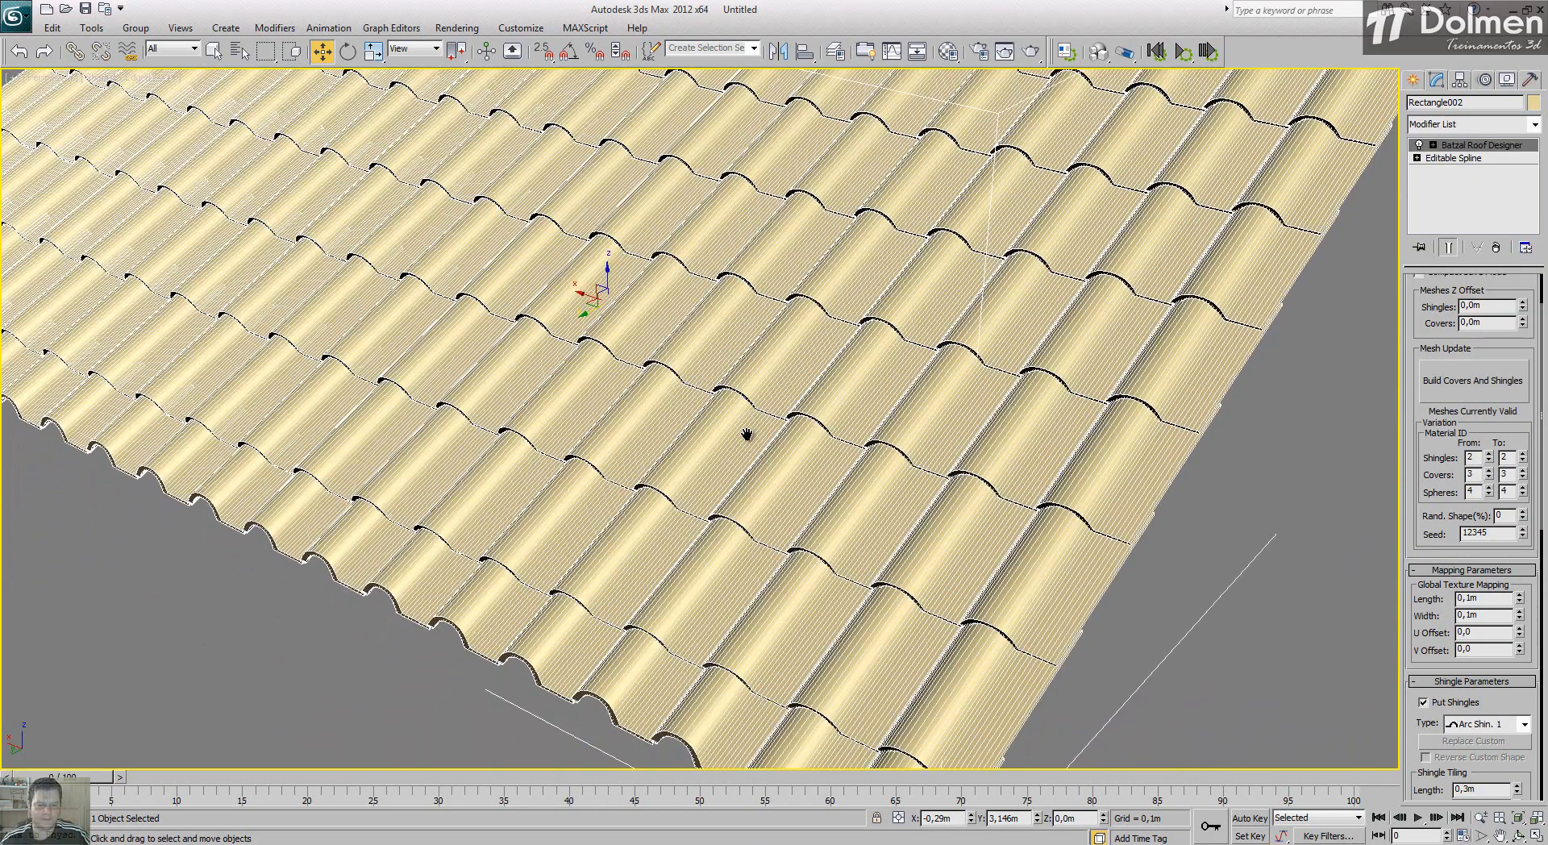
scroll(746, 435, "down", 3)
scroll(838, 476, "up", 3)
middle_click_drag(844, 482, 915, 483)
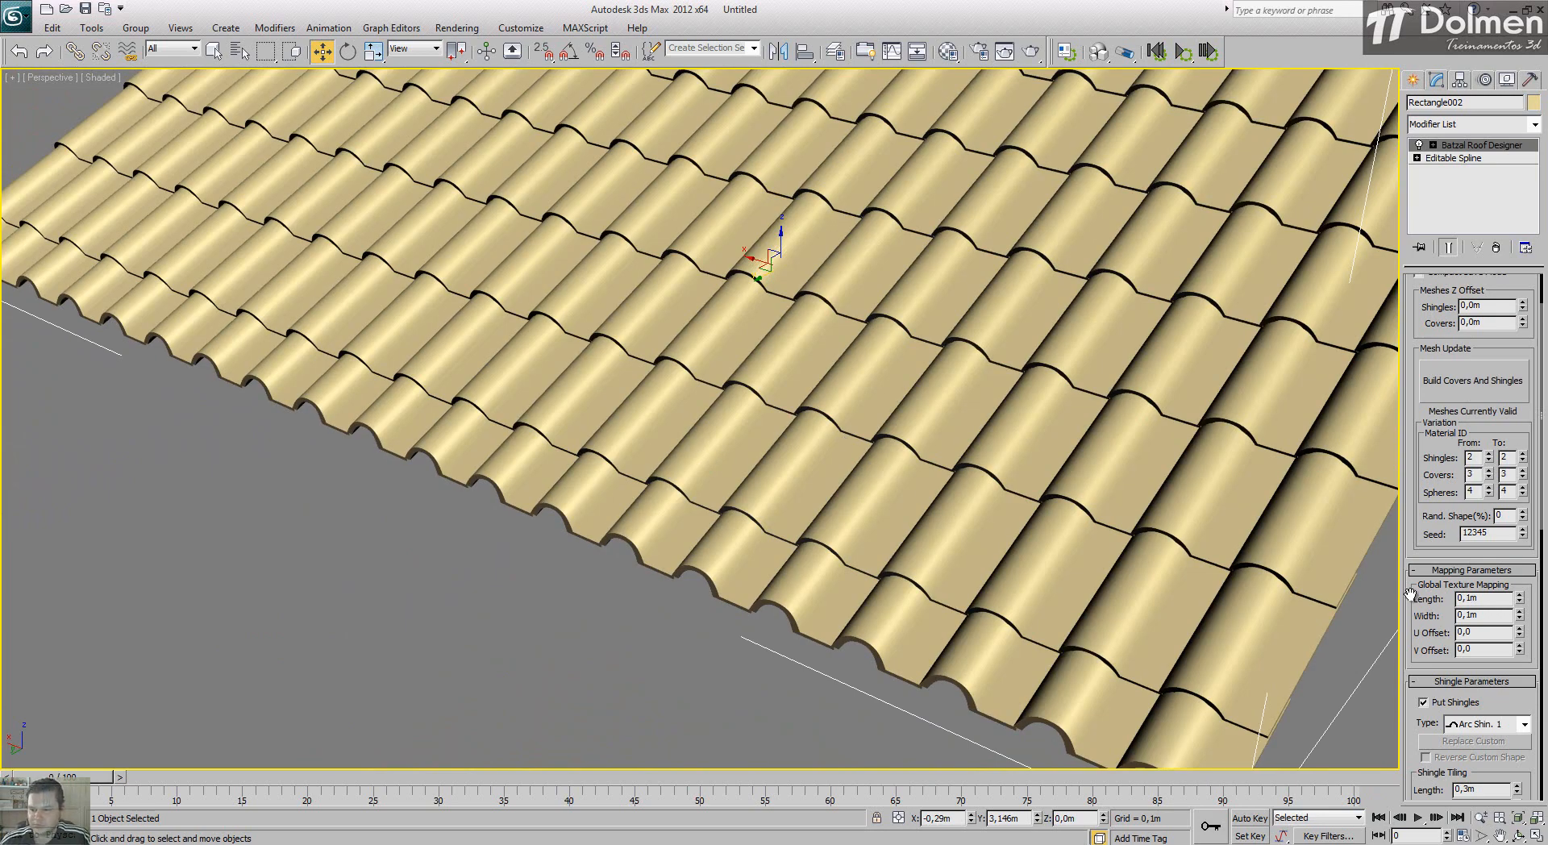
scroll(1085, 470, "down", 6)
middle_click_drag(933, 539, 957, 422, "alt")
scroll(963, 508, "up", 10)
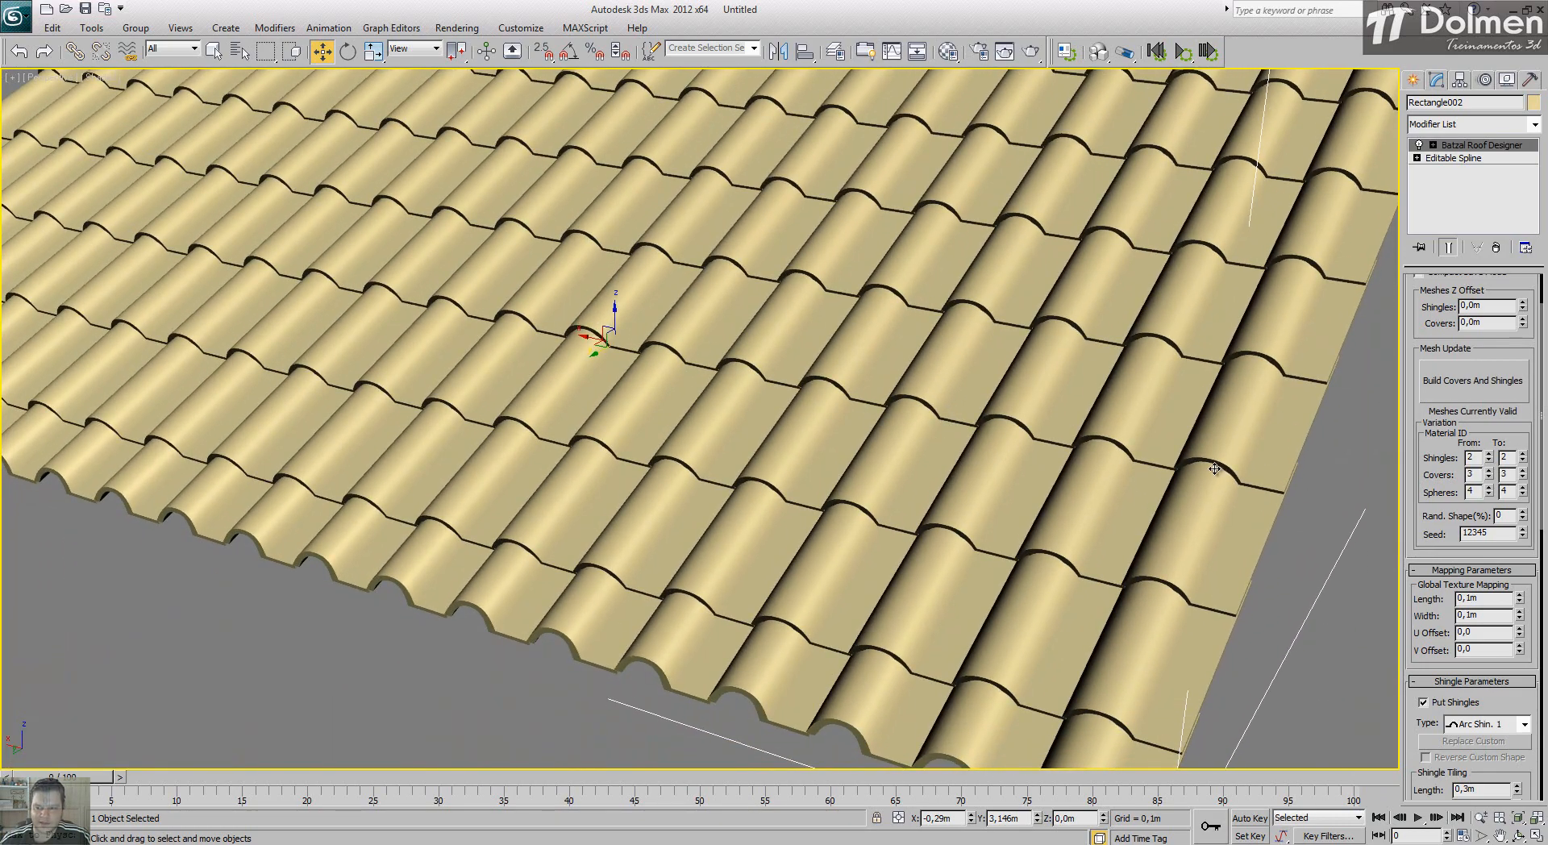
Step: Set the shingle mesh segments to 2 and rebuild the covers and shingles
scroll(1427, 556, "down", 5)
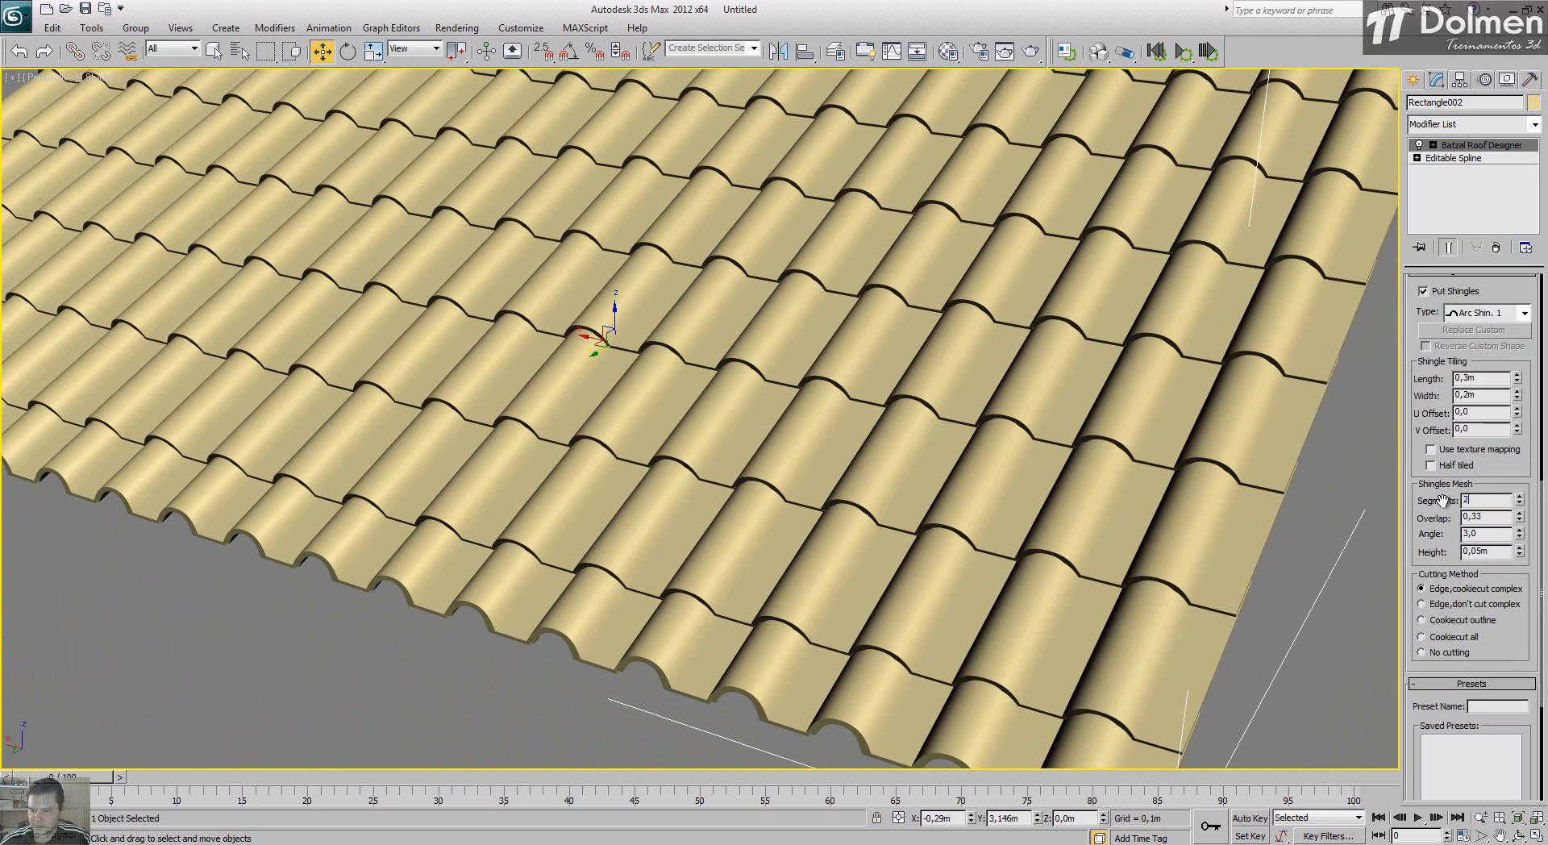
scroll(1443, 463, "up", 5)
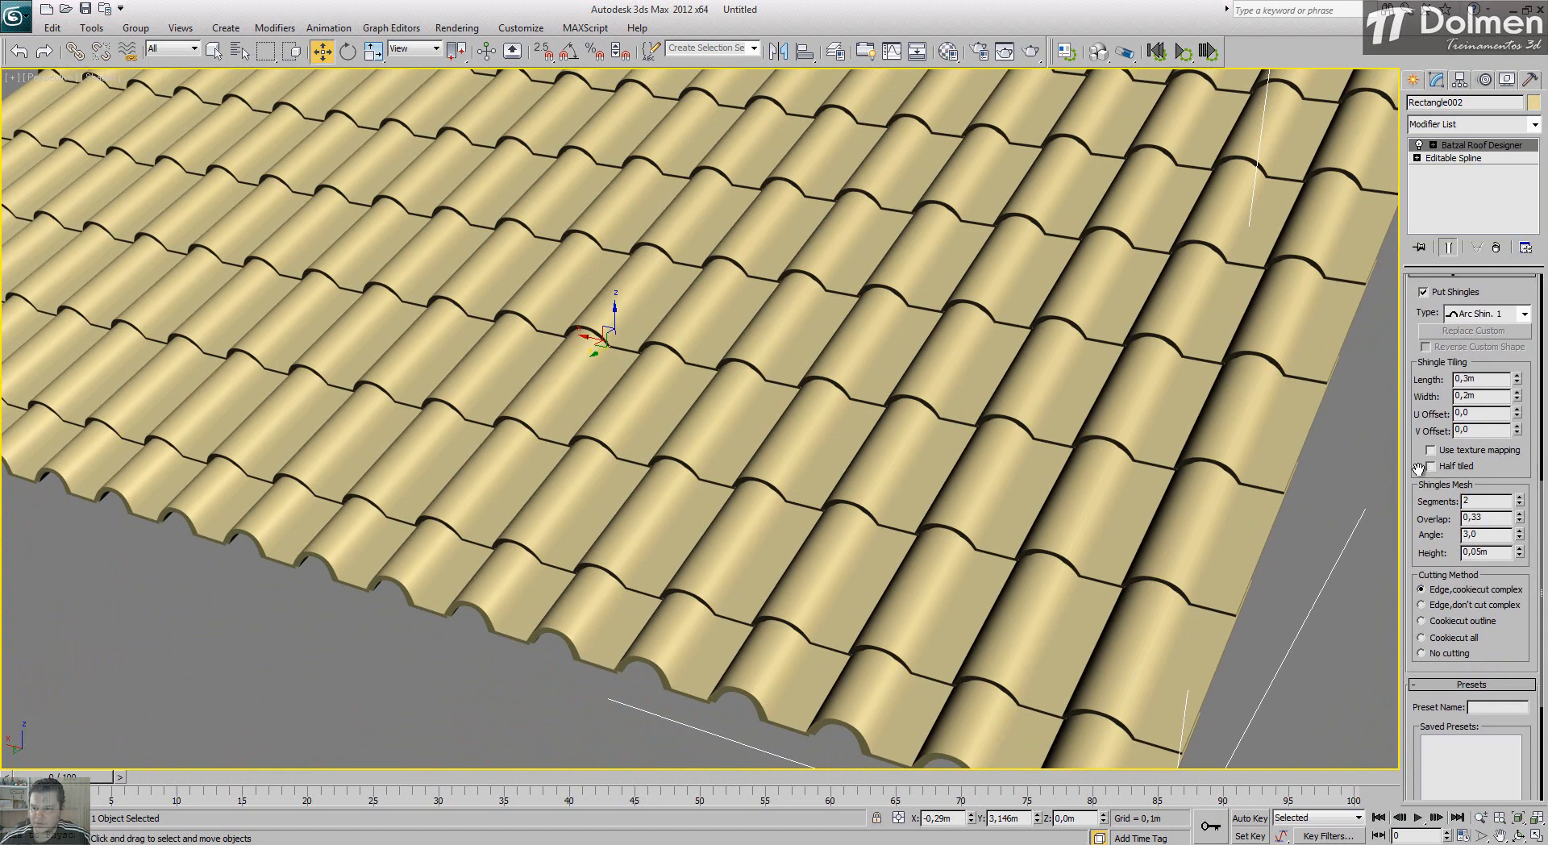
left_click(1451, 379)
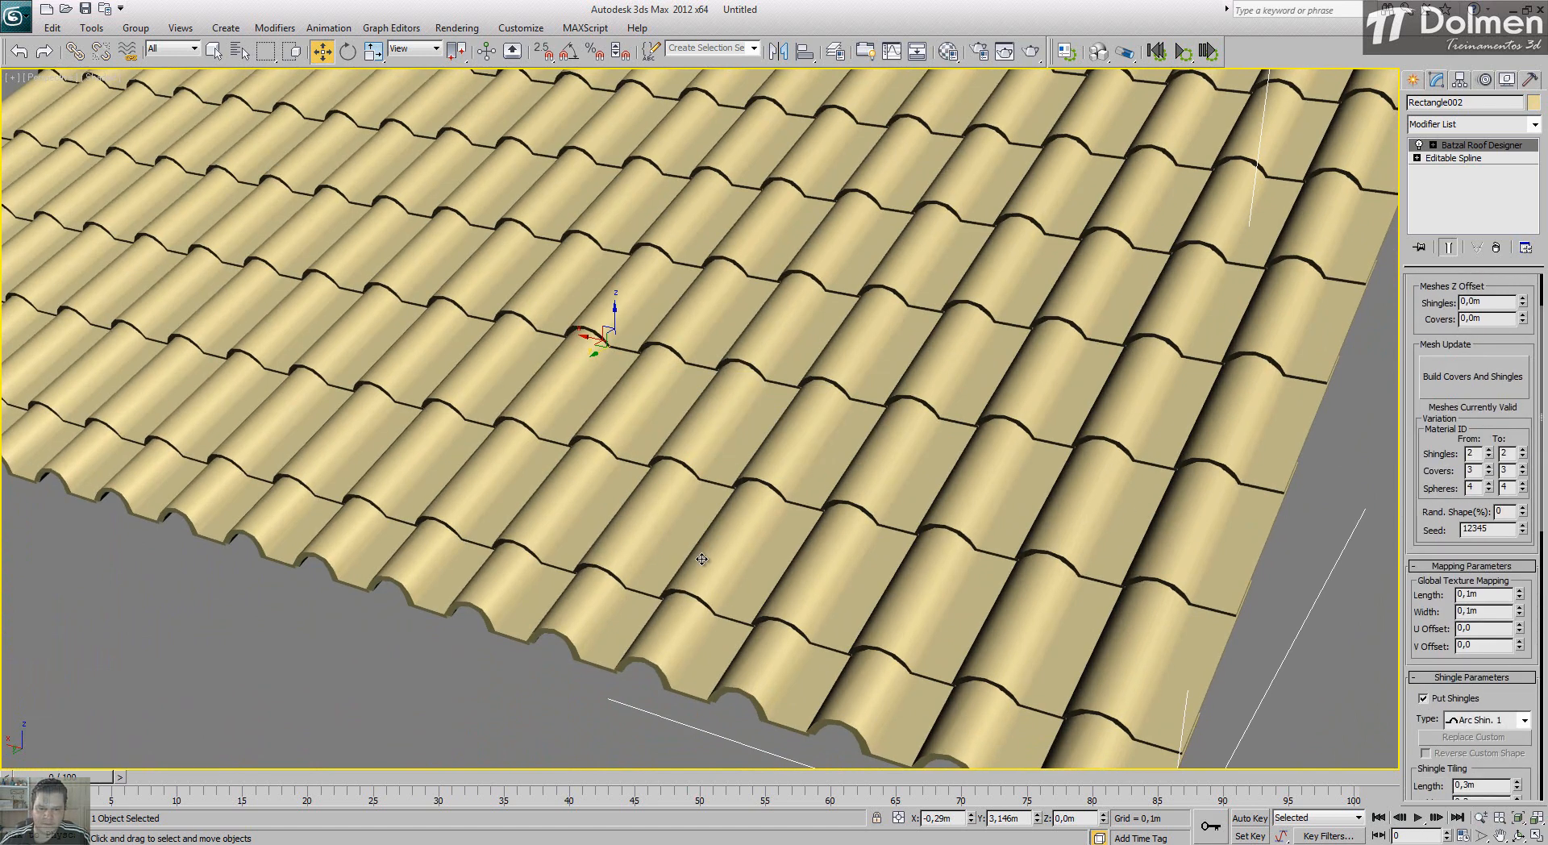
Step: Increase the shingle mesh overlap and rebuild the roof's covers and shingles
scroll(754, 544, "up", 6)
scroll(757, 544, "down", 6)
scroll(784, 499, "up", 4)
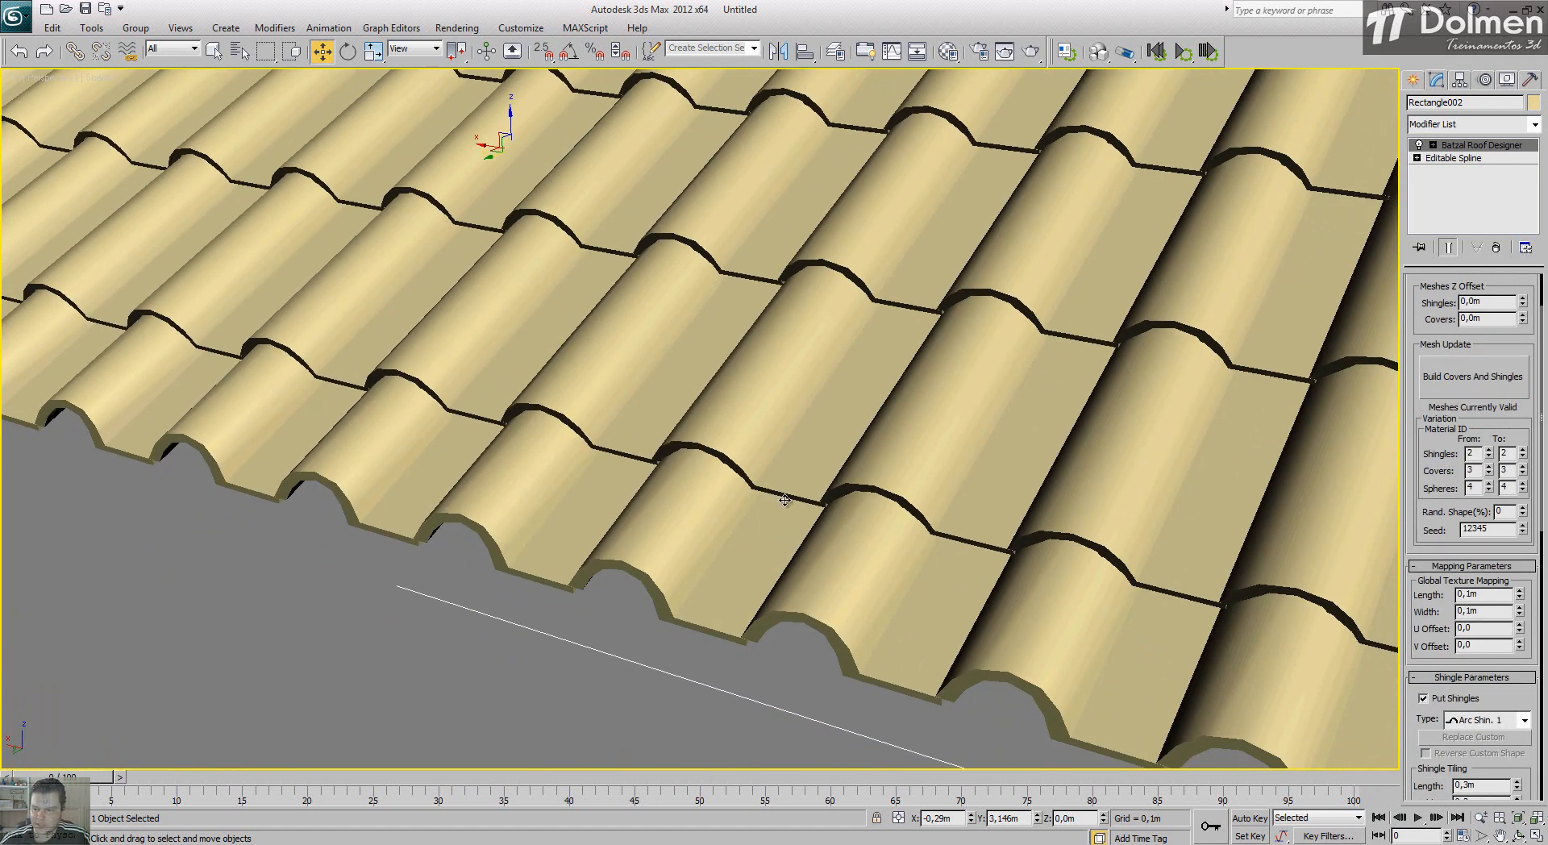
scroll(1420, 480, "down", 4)
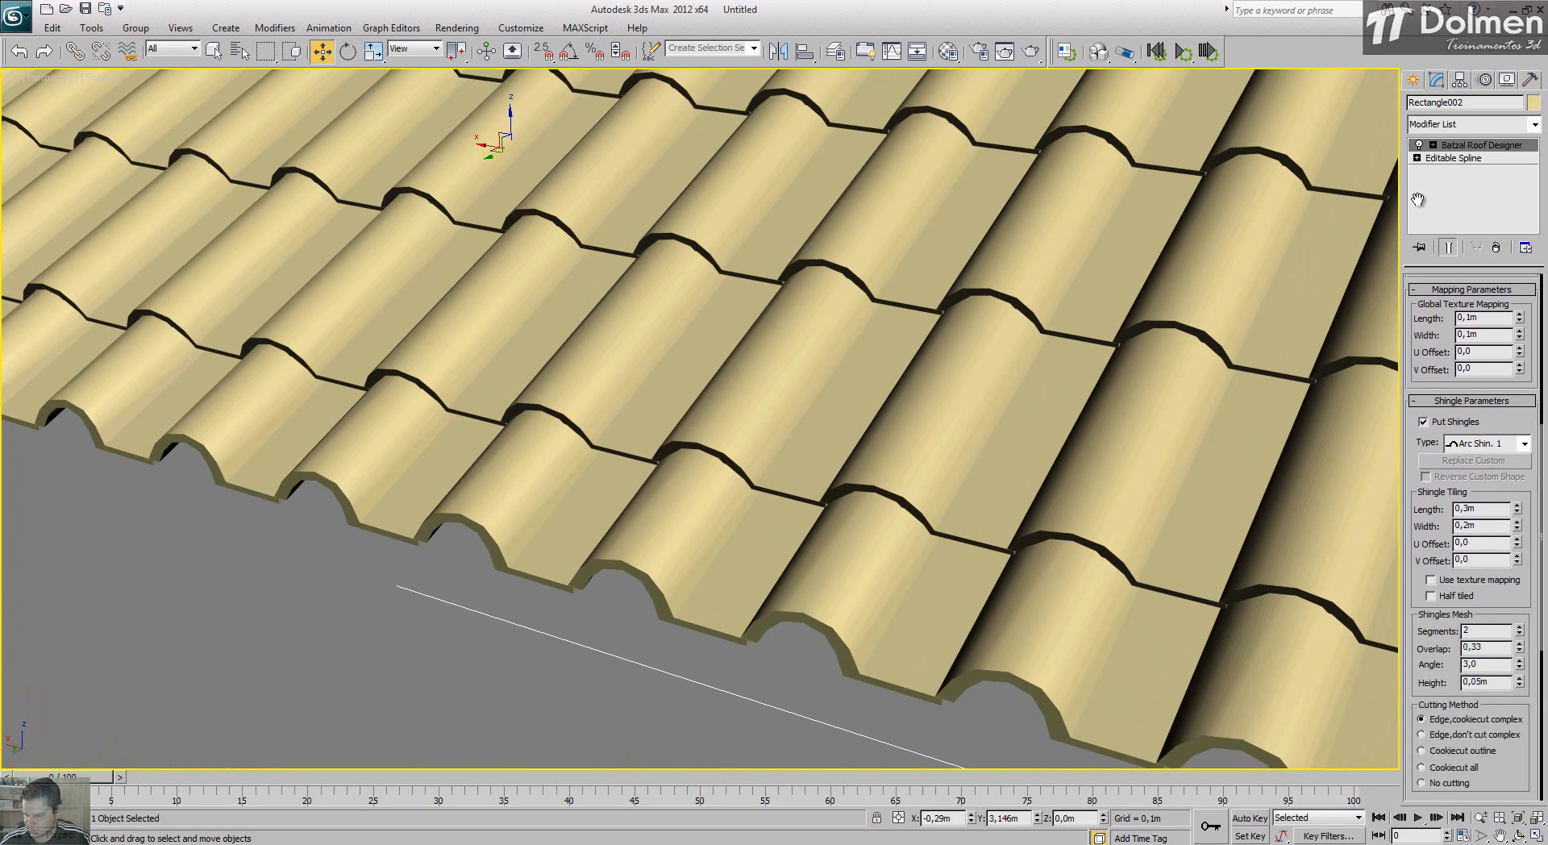
scroll(1411, 576, "down", 2)
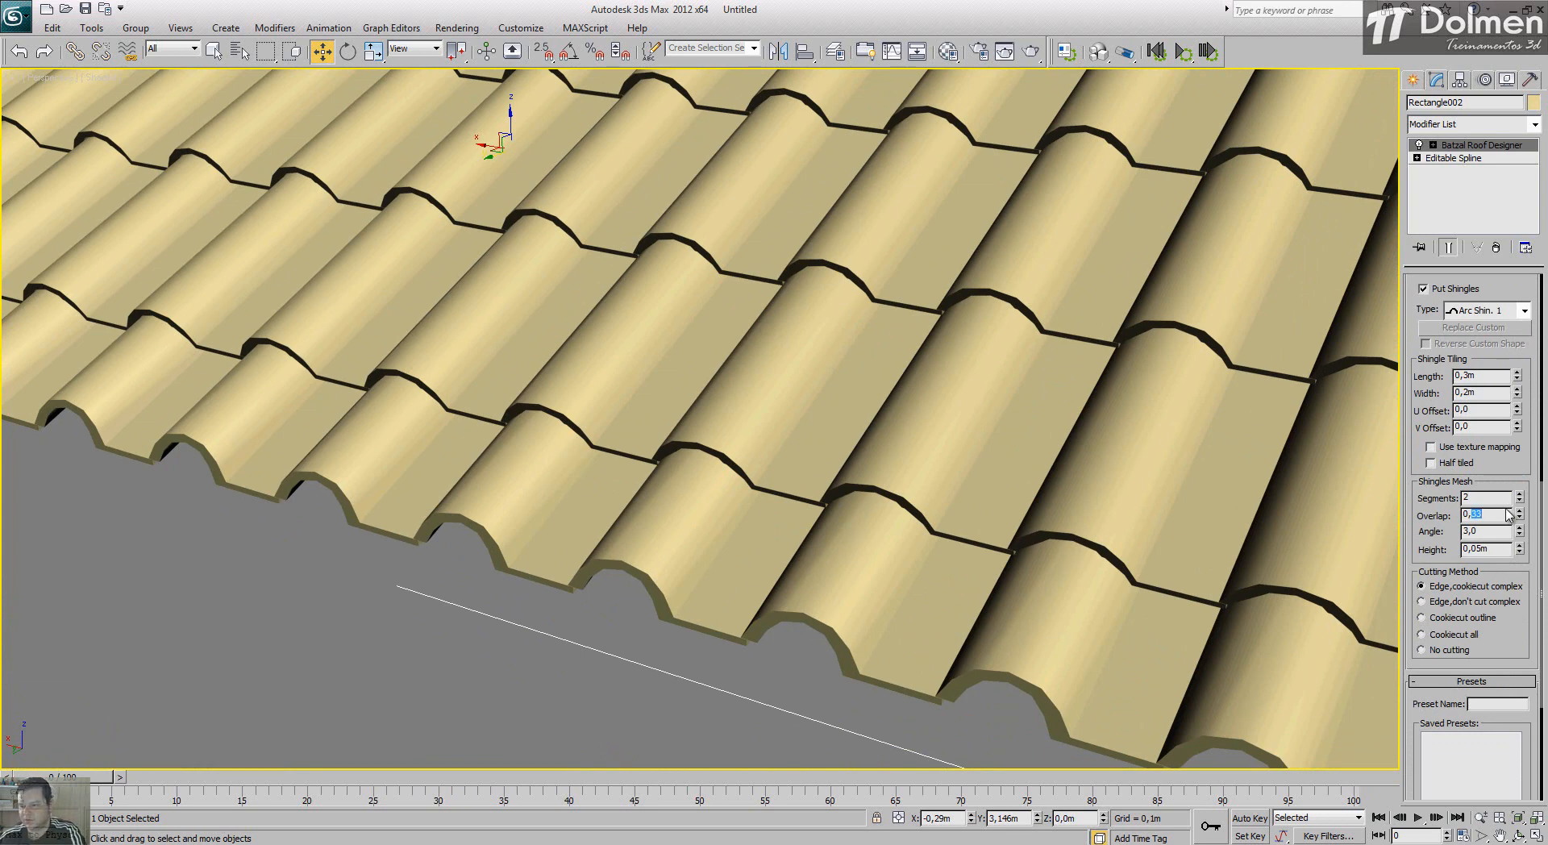
scroll(1423, 440, "up", 5)
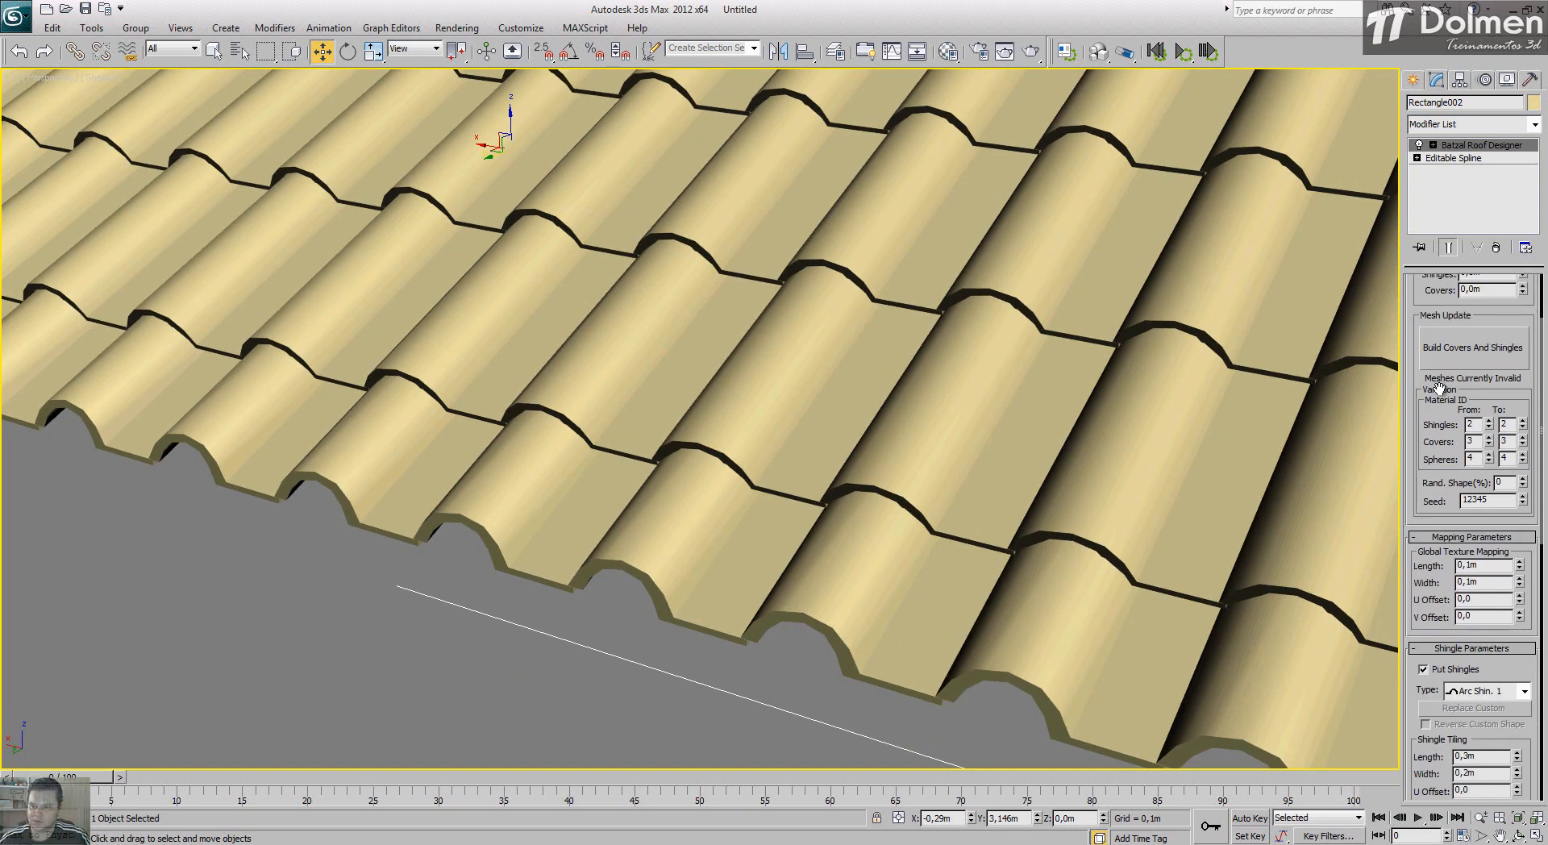
left_click(1448, 349)
Step: Set the shingle mesh overlap to 0,99 and rebuild the covers and shingles
scroll(842, 507, "down", 4)
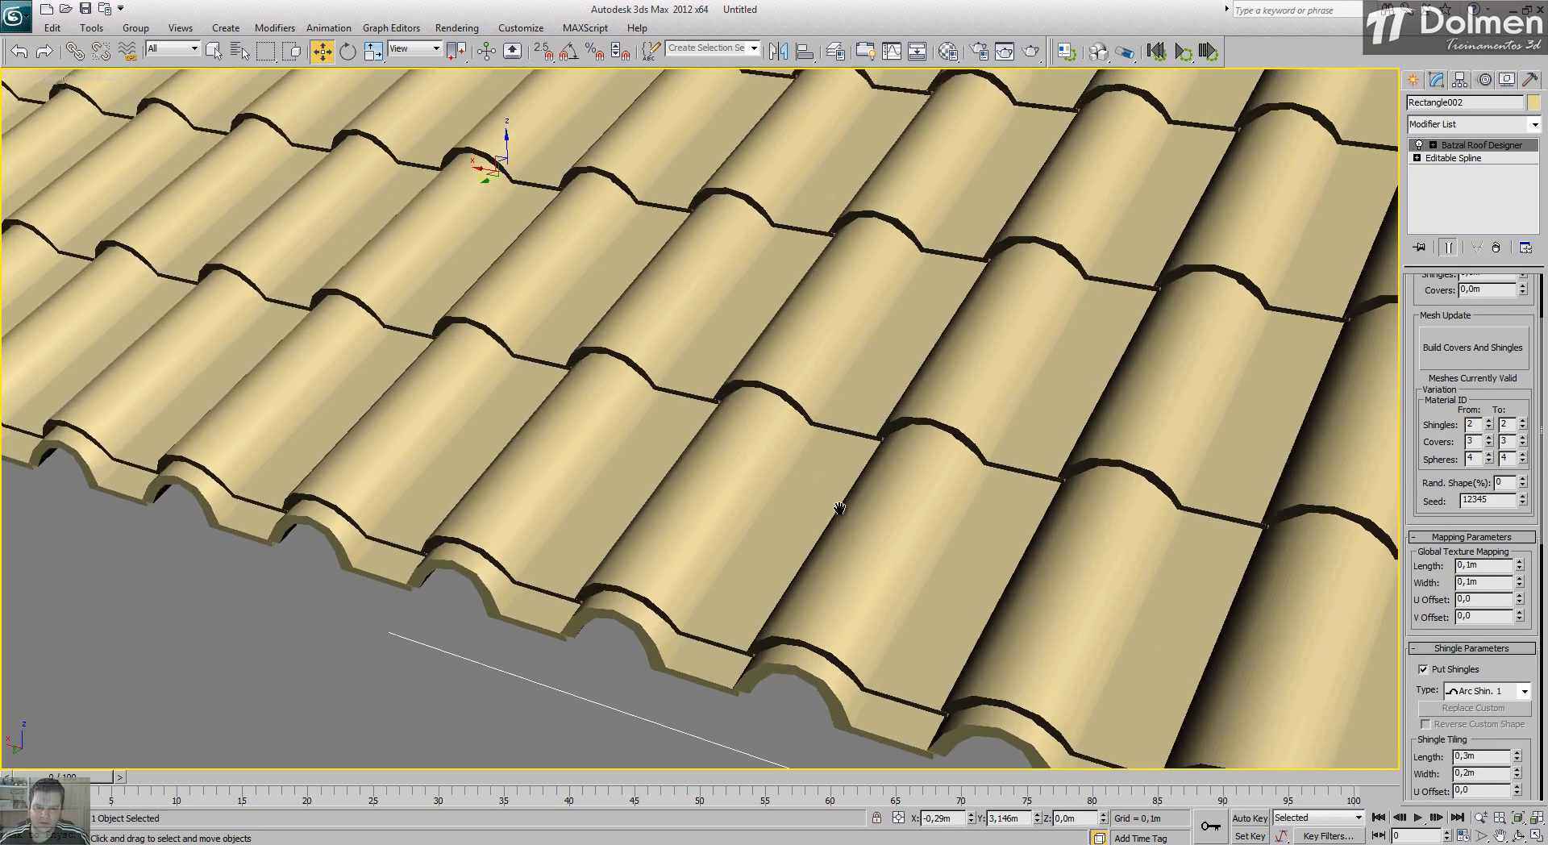
scroll(848, 506, "down", 5)
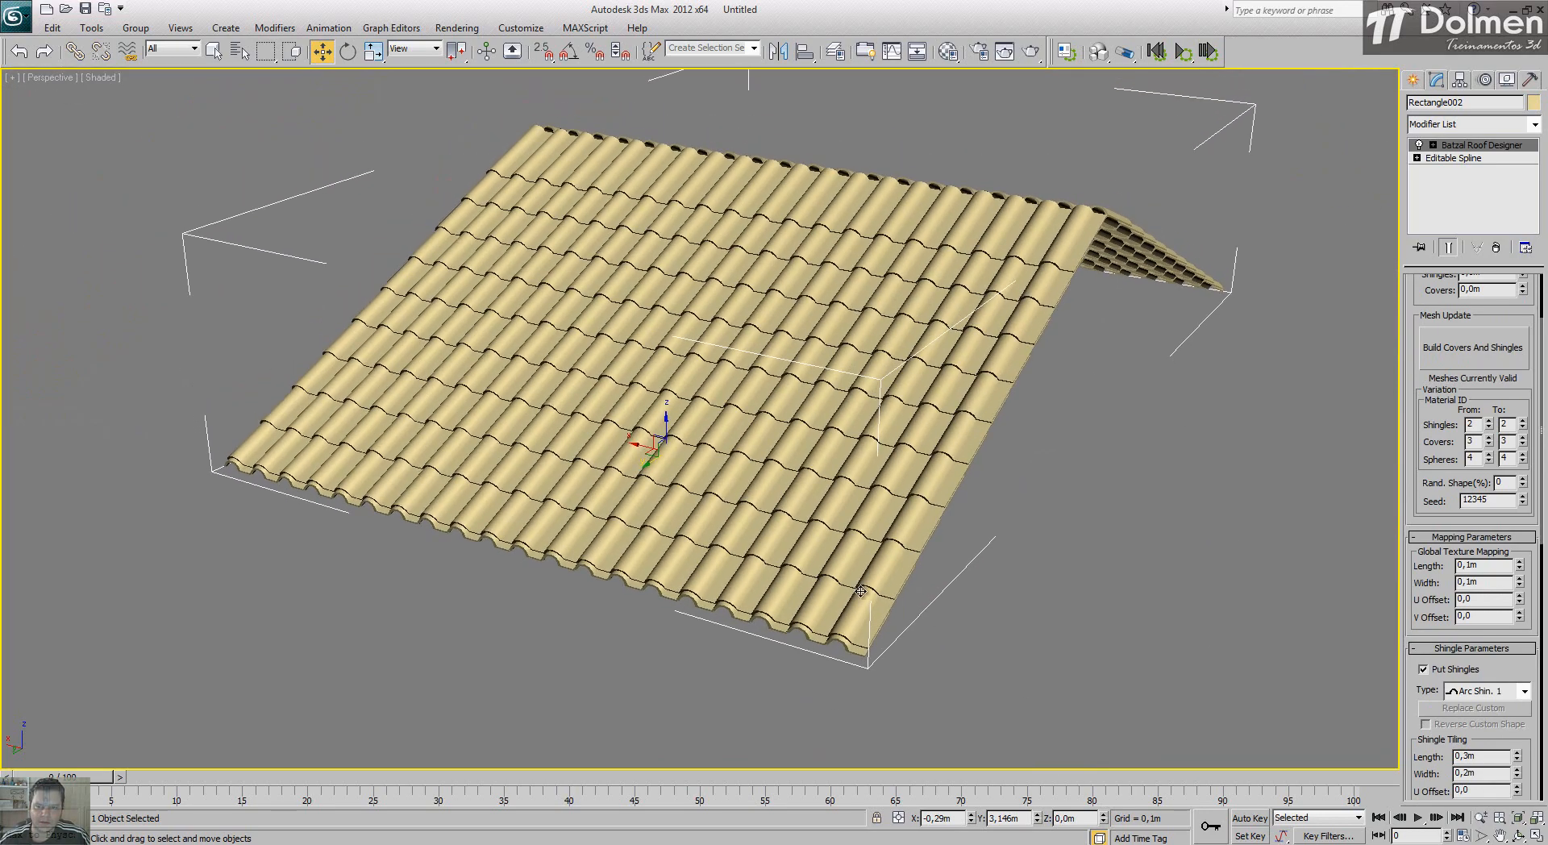
middle_click_drag(833, 593, 904, 395, "alt")
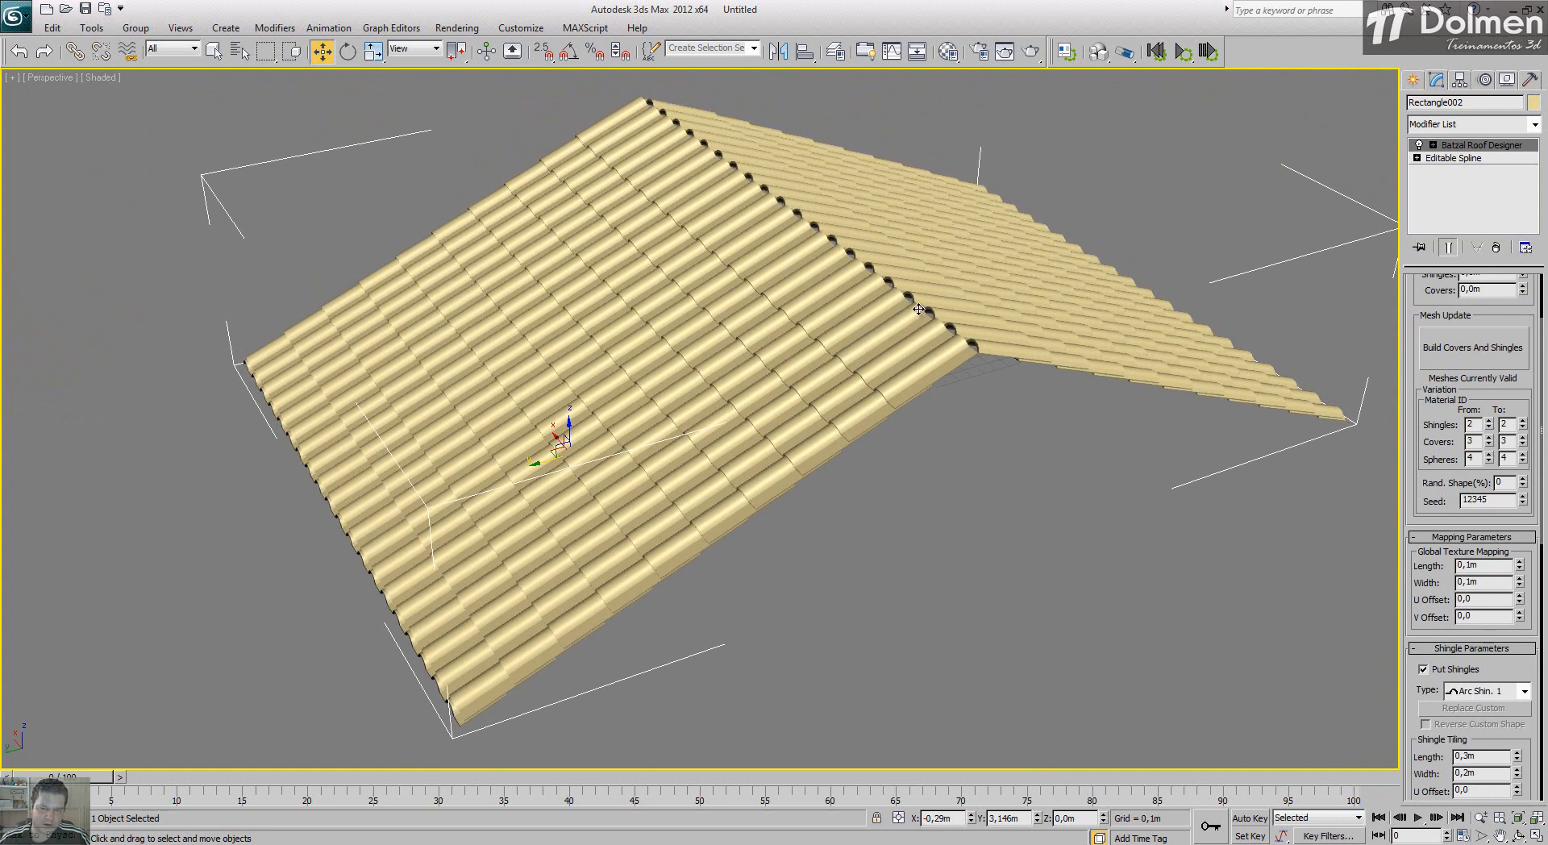
middle_click_drag(757, 423, 723, 452, "alt")
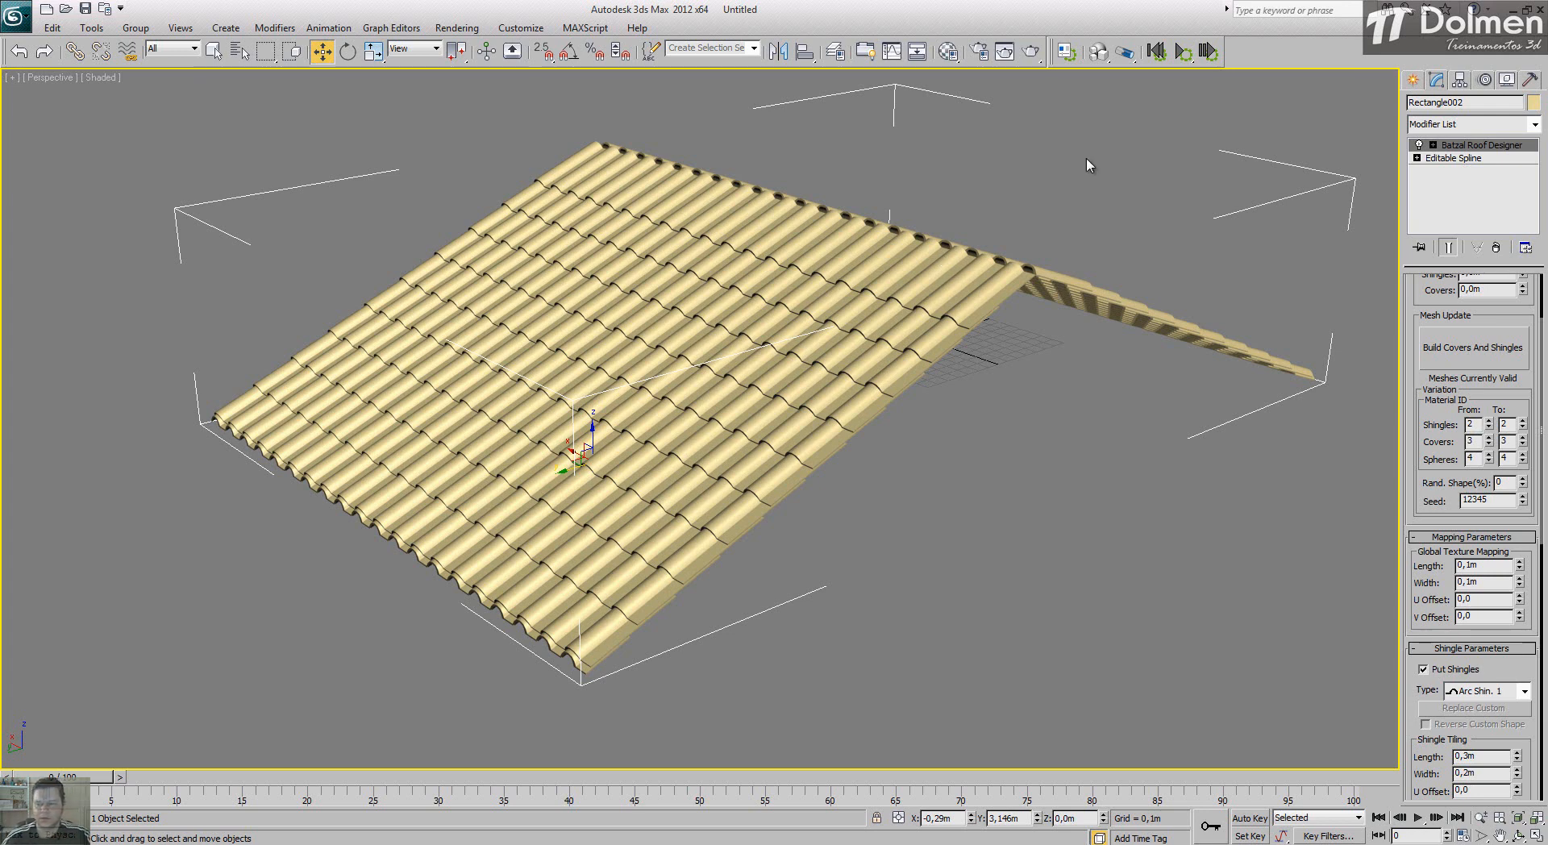
left_click_drag(1426, 482, 1423, 211)
scroll(1477, 584, "down", 2)
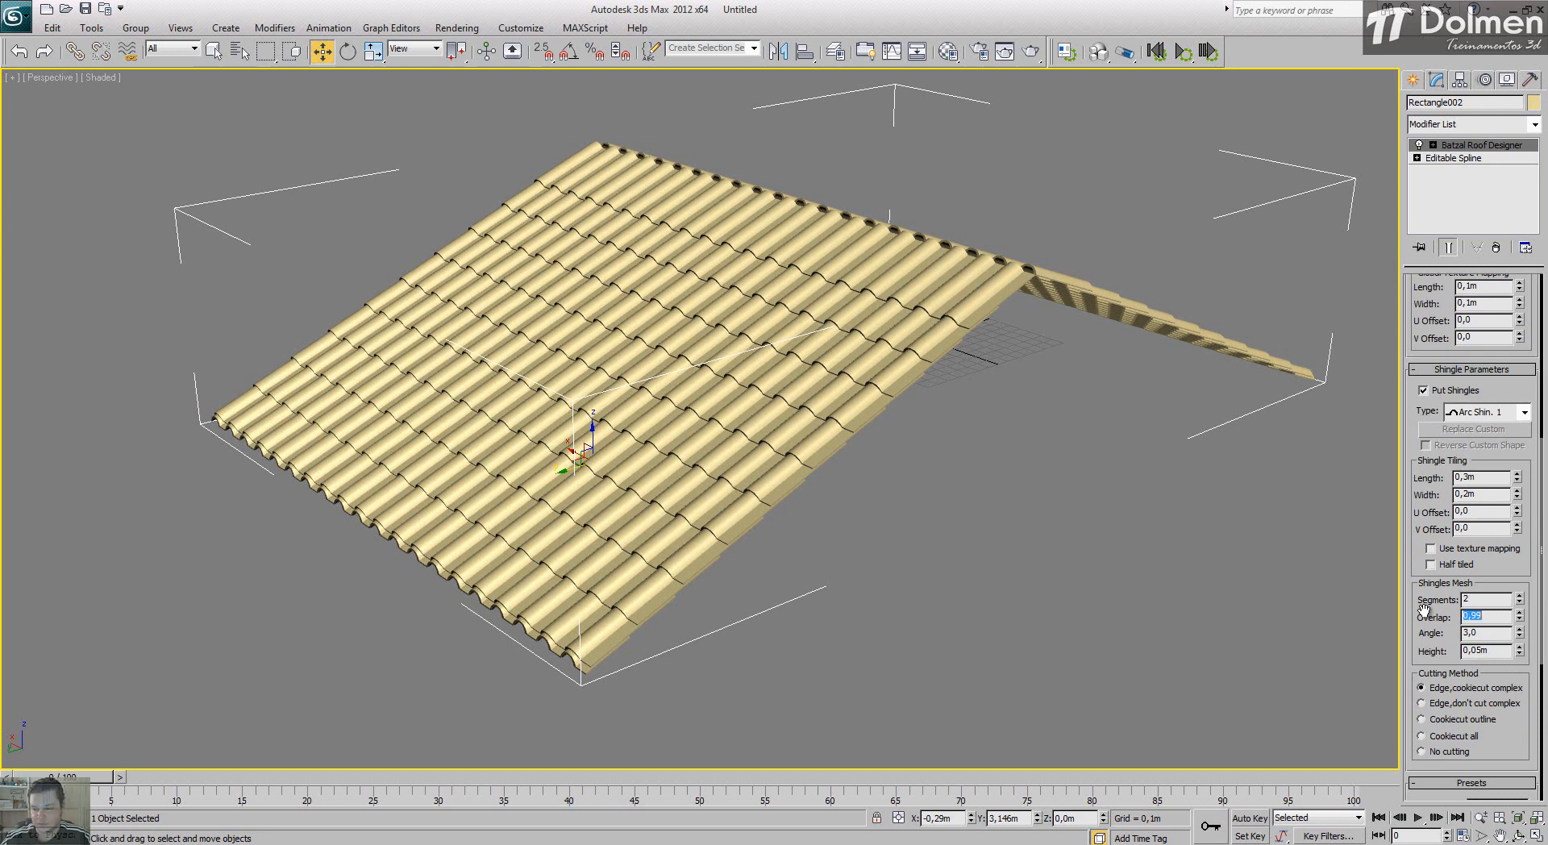
scroll(1422, 348, "up", 10)
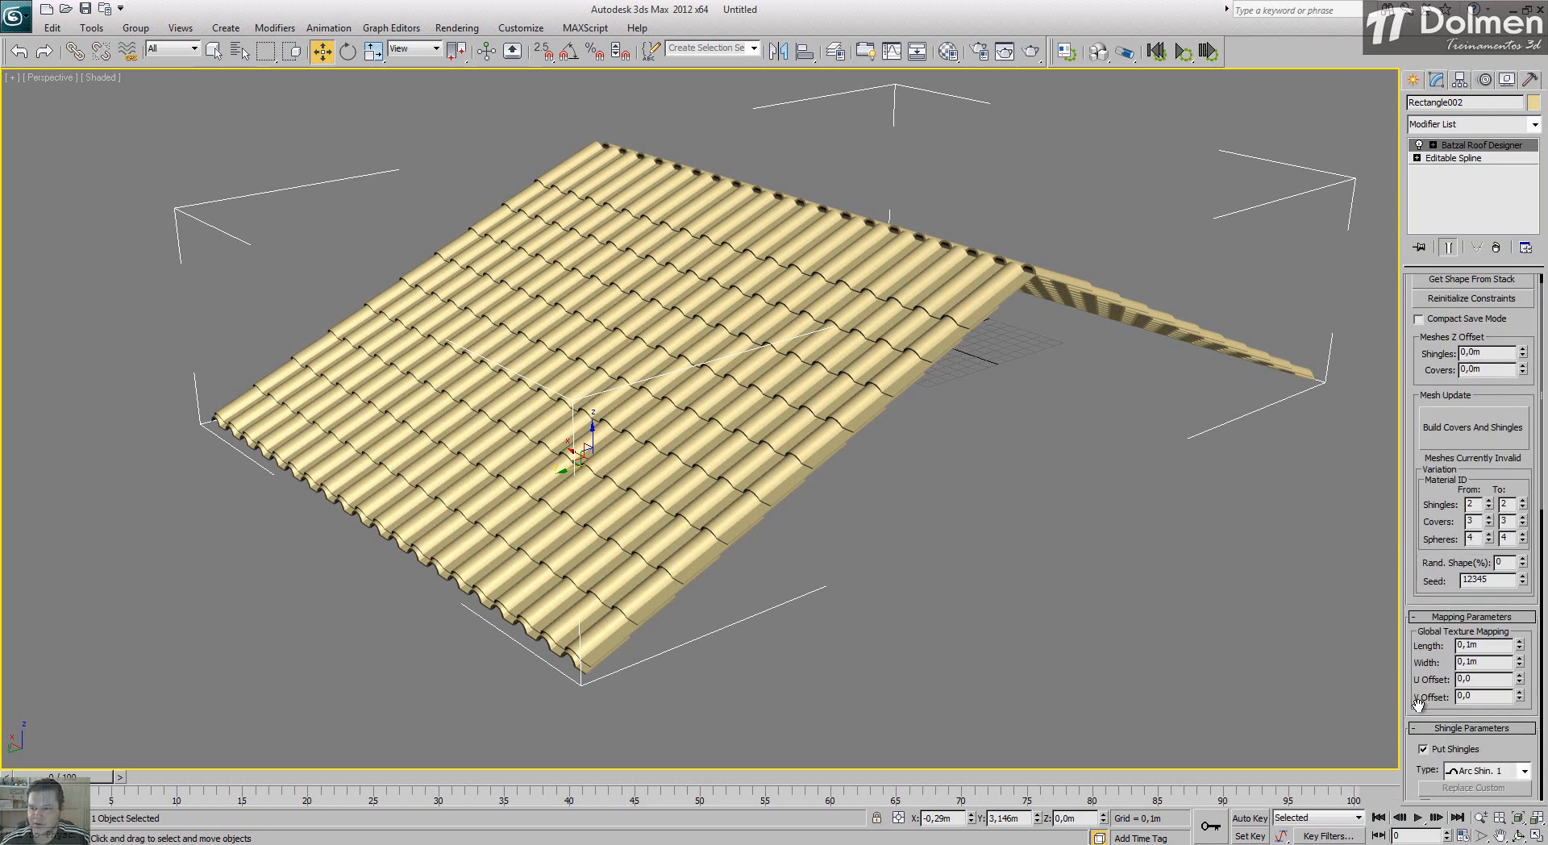
left_click(1471, 433)
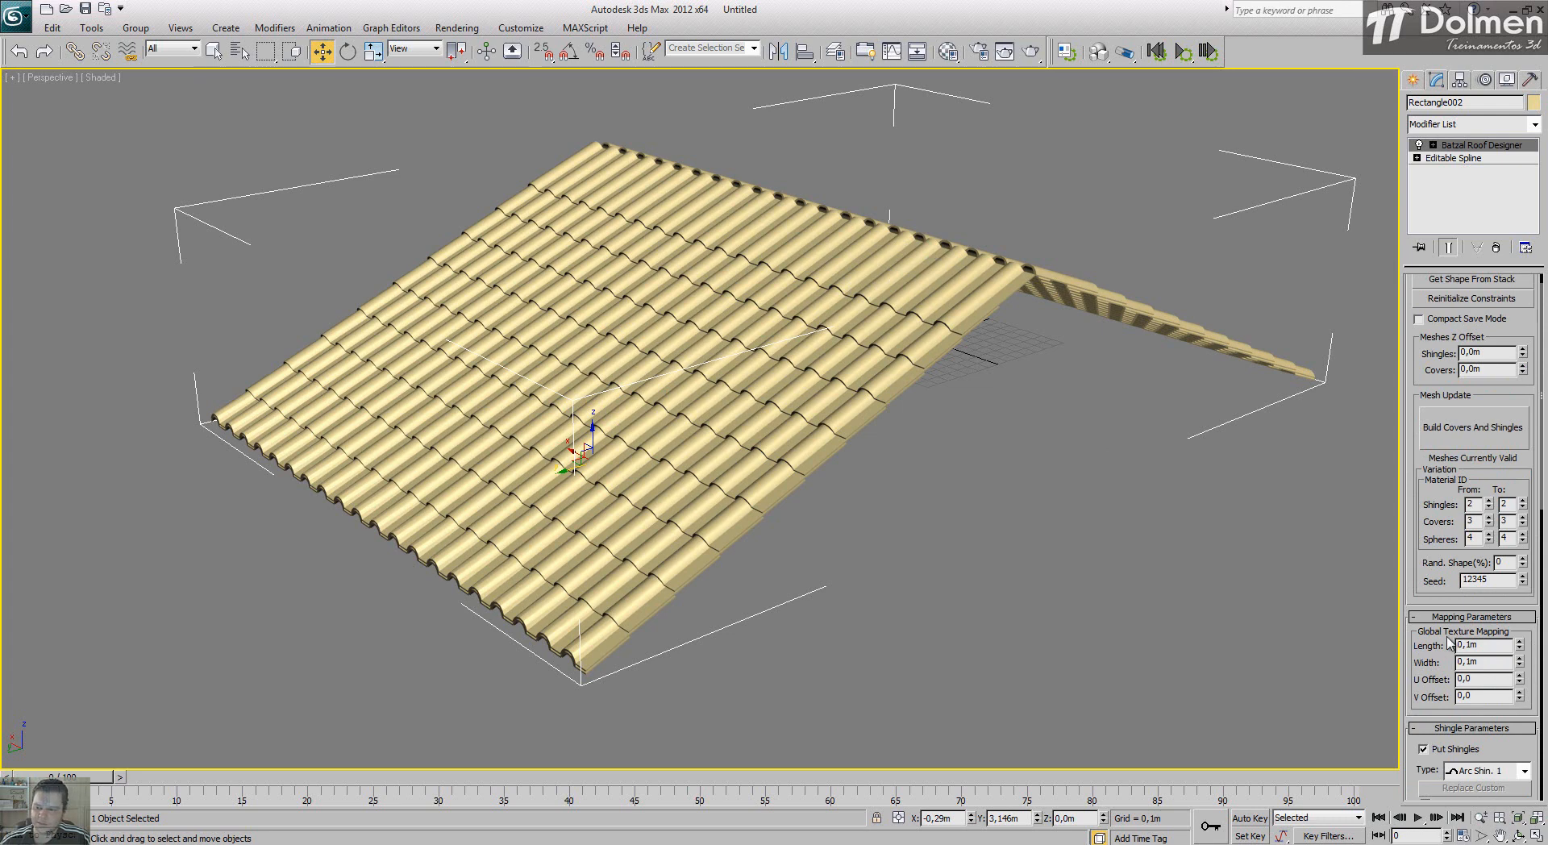
Step: Reduce the shingle mesh overlap to 0,1 and rebuild the covers and shingles
scroll(1419, 605, "down", 5)
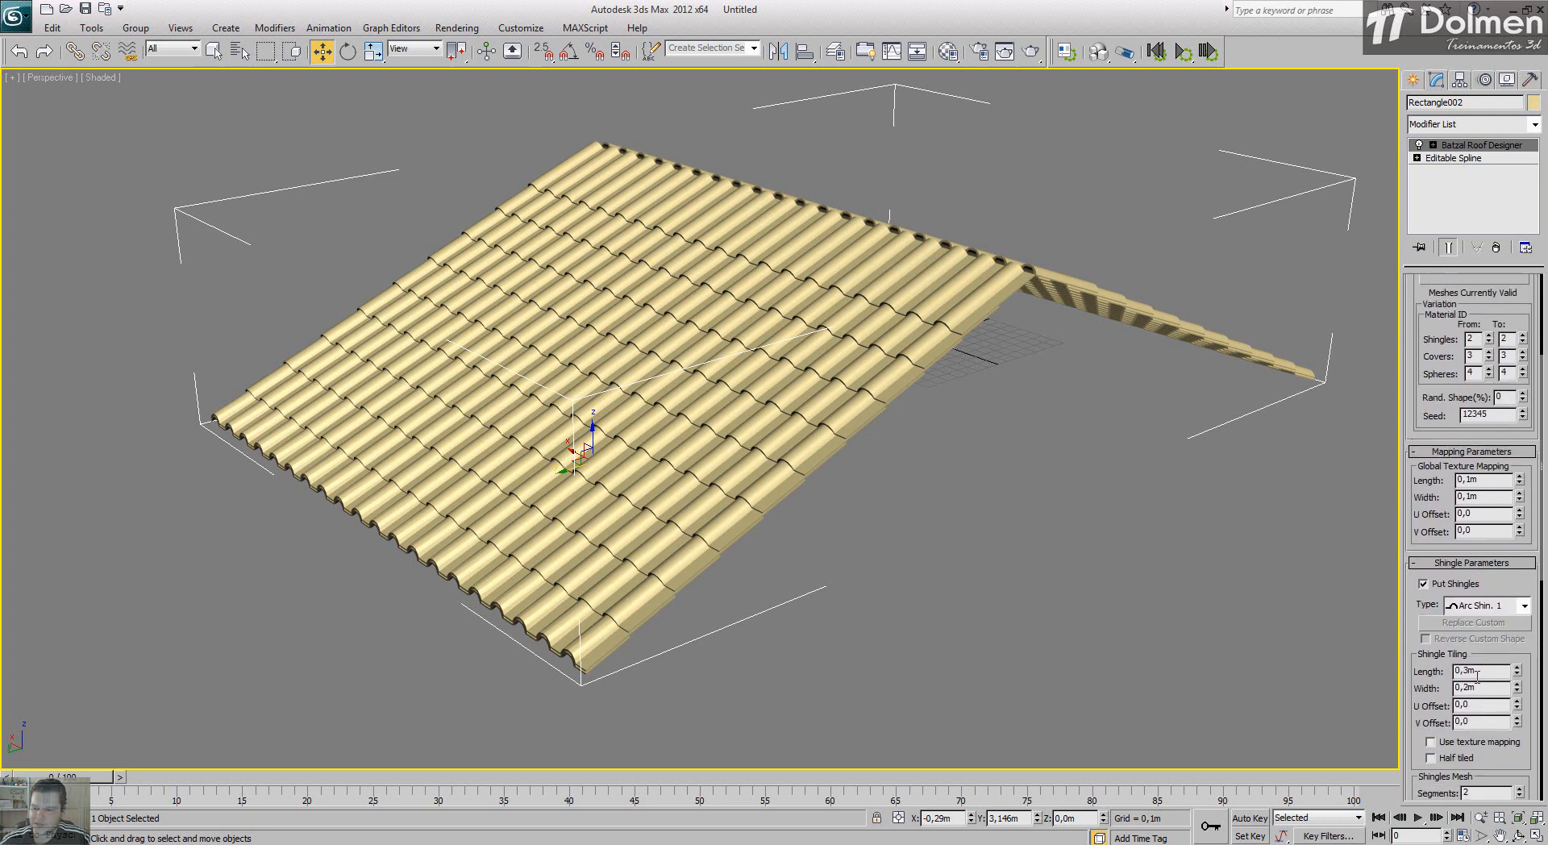
scroll(1406, 598, "down", 5)
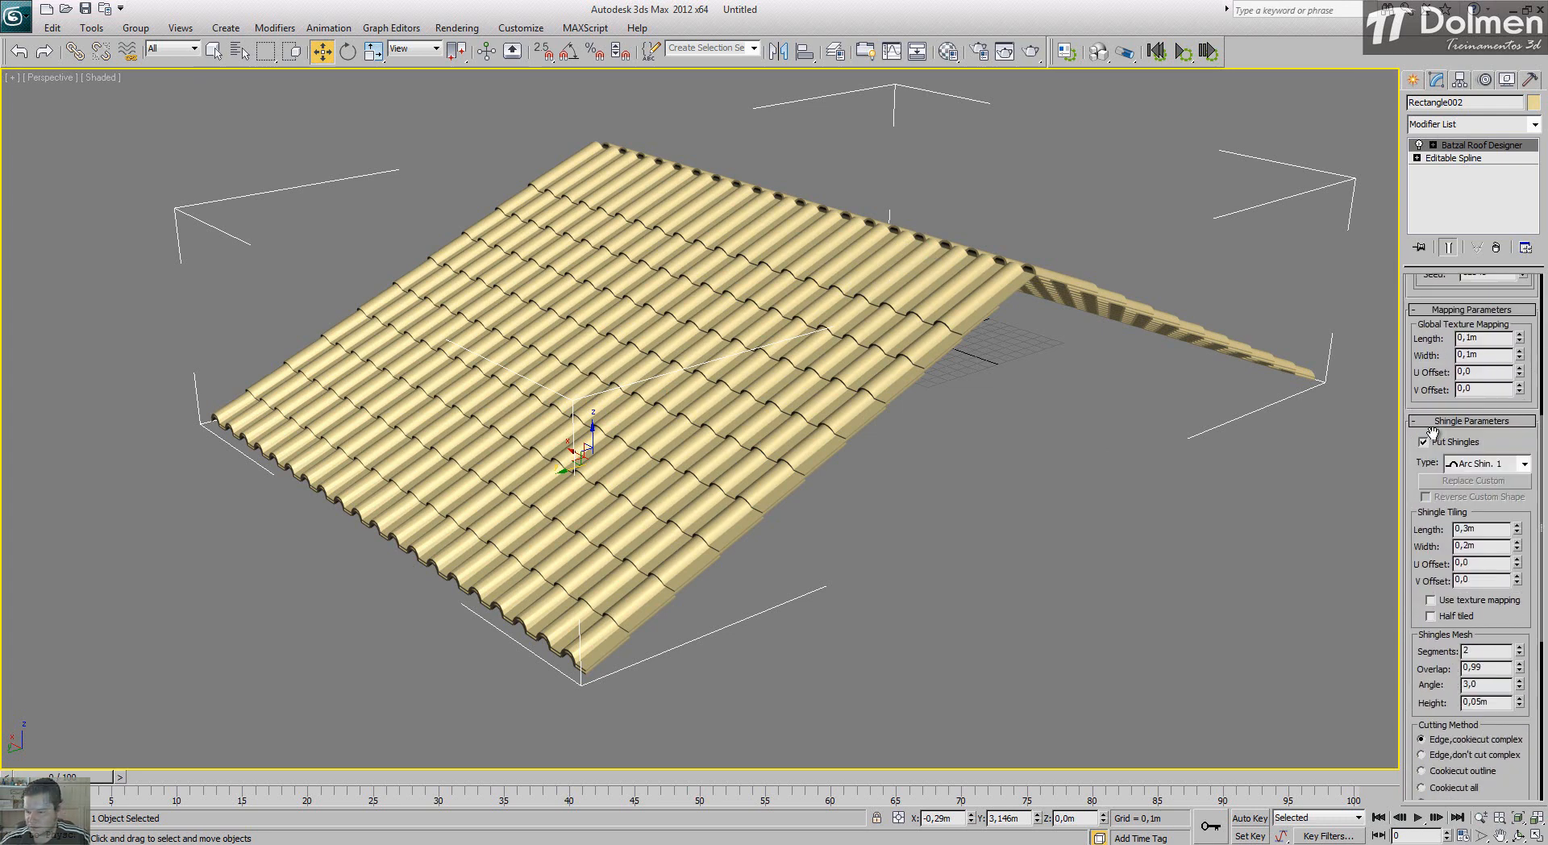
left_click_drag(1486, 638, 1417, 642)
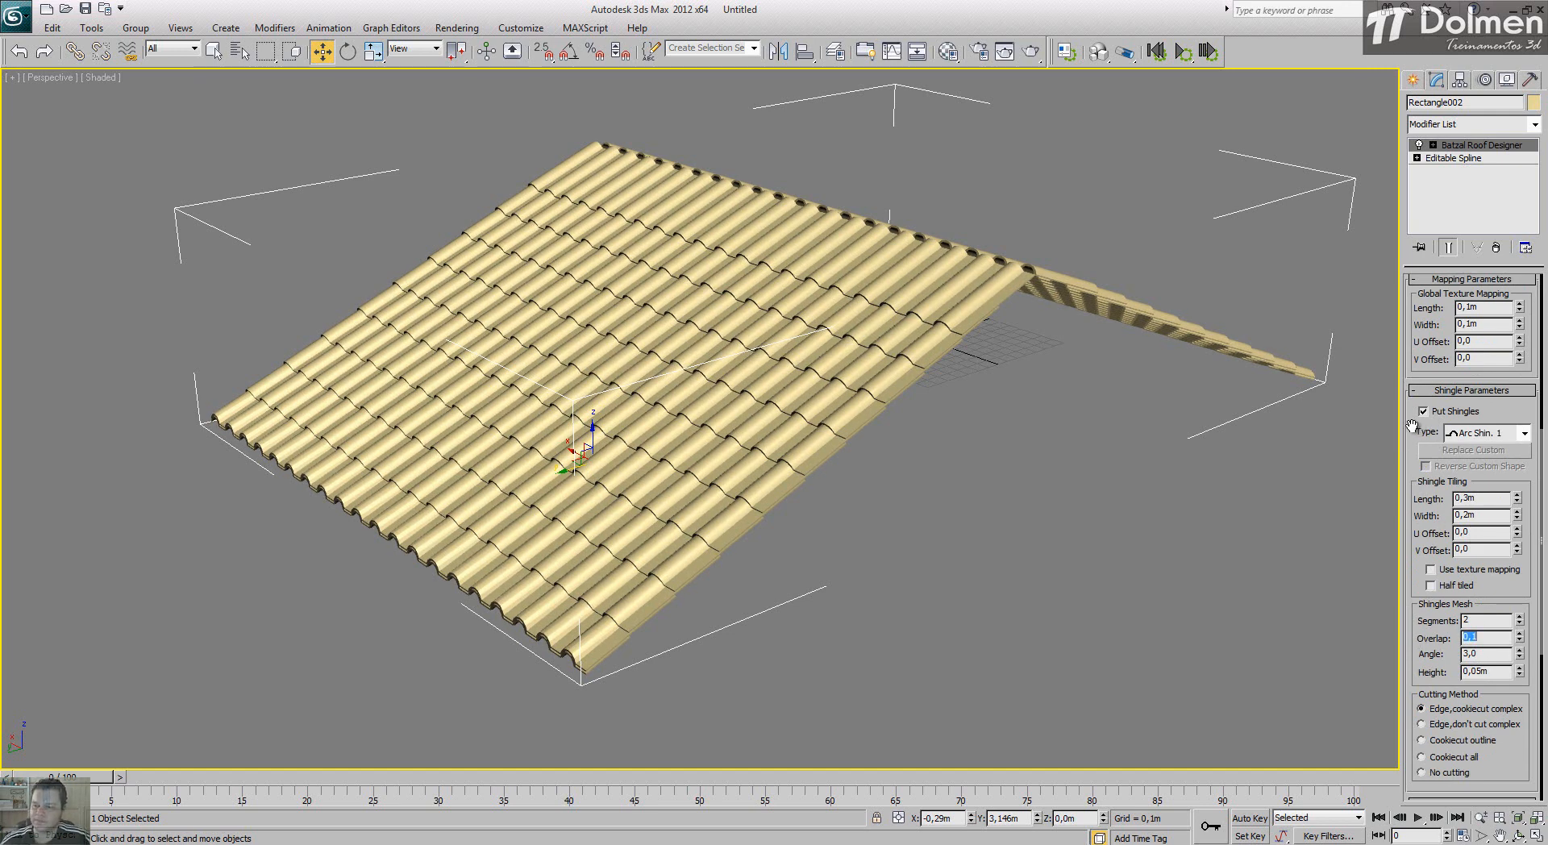
scroll(1421, 431, "up", 7)
left_click(1456, 333)
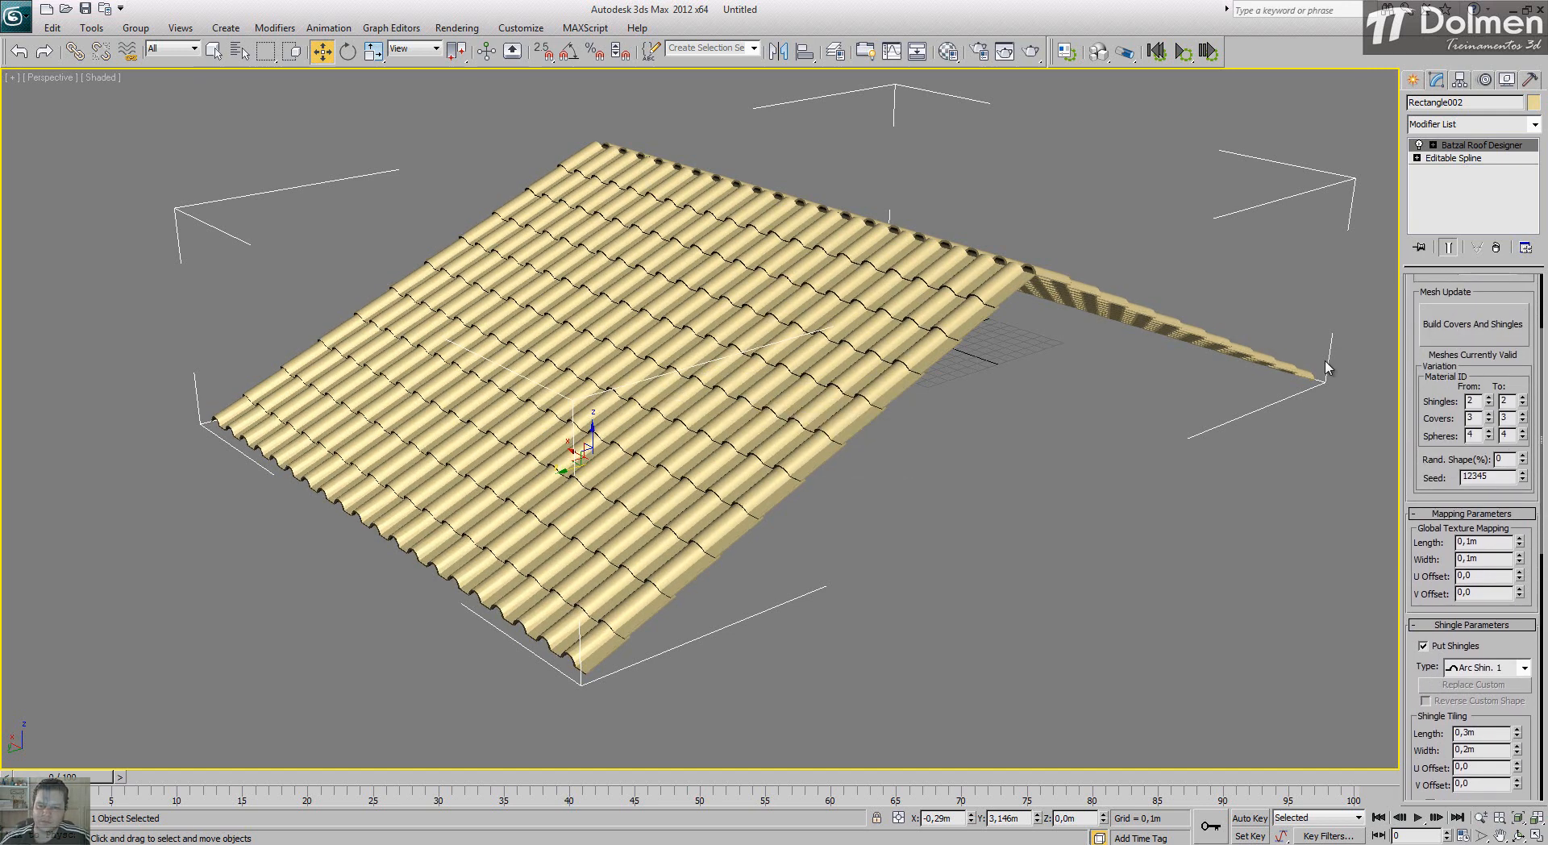
Step: Set the shingle mesh overlap to 0,33 and rebuild the covers and shingles
middle_click_drag(835, 313, 963, 419, "alt")
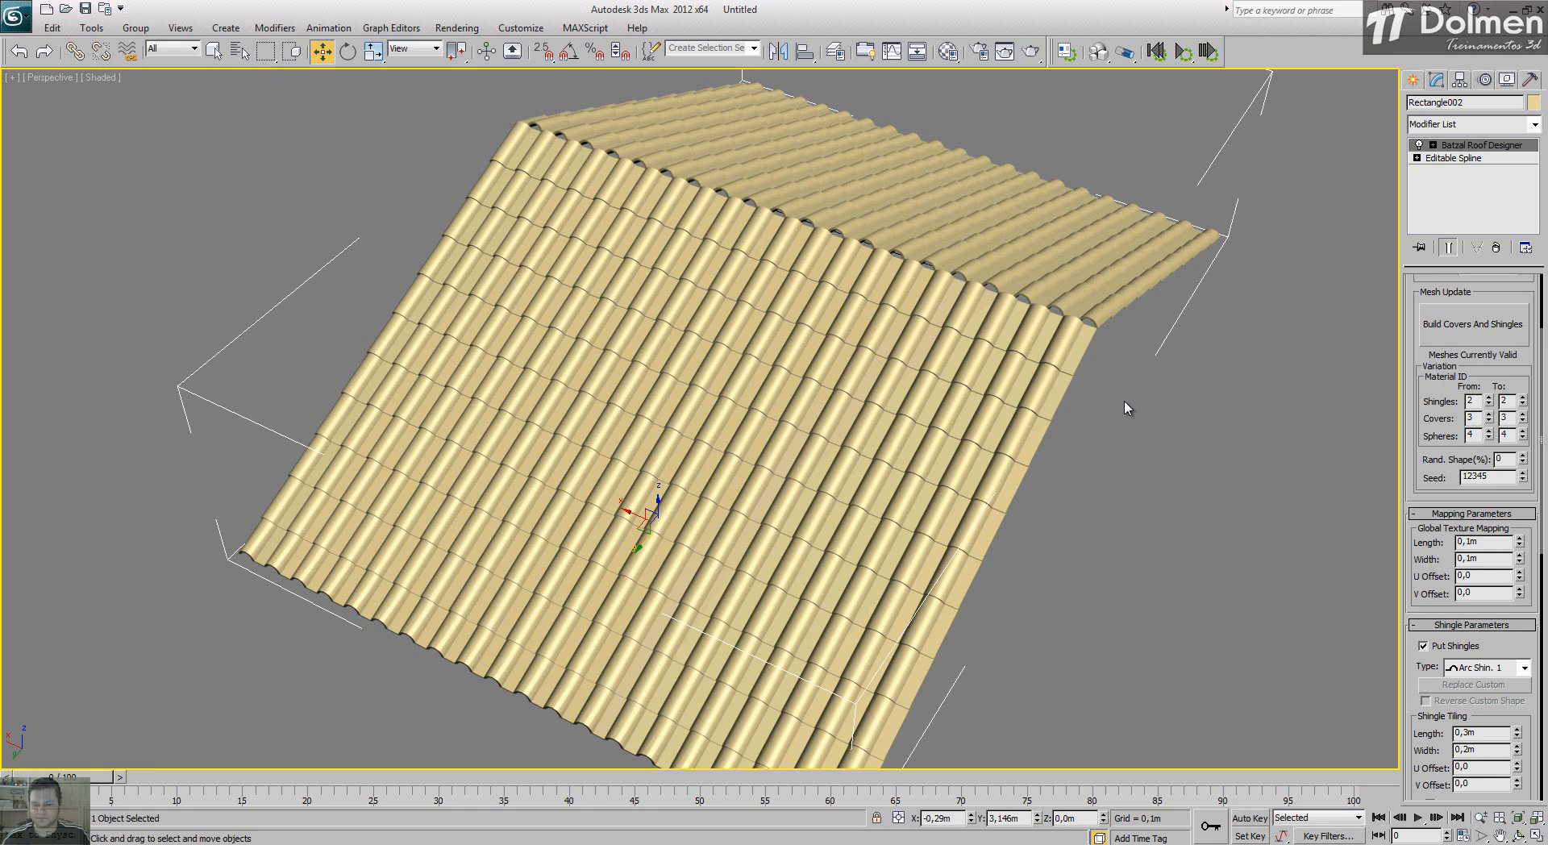
middle_click_drag(999, 488, 953, 485, "alt")
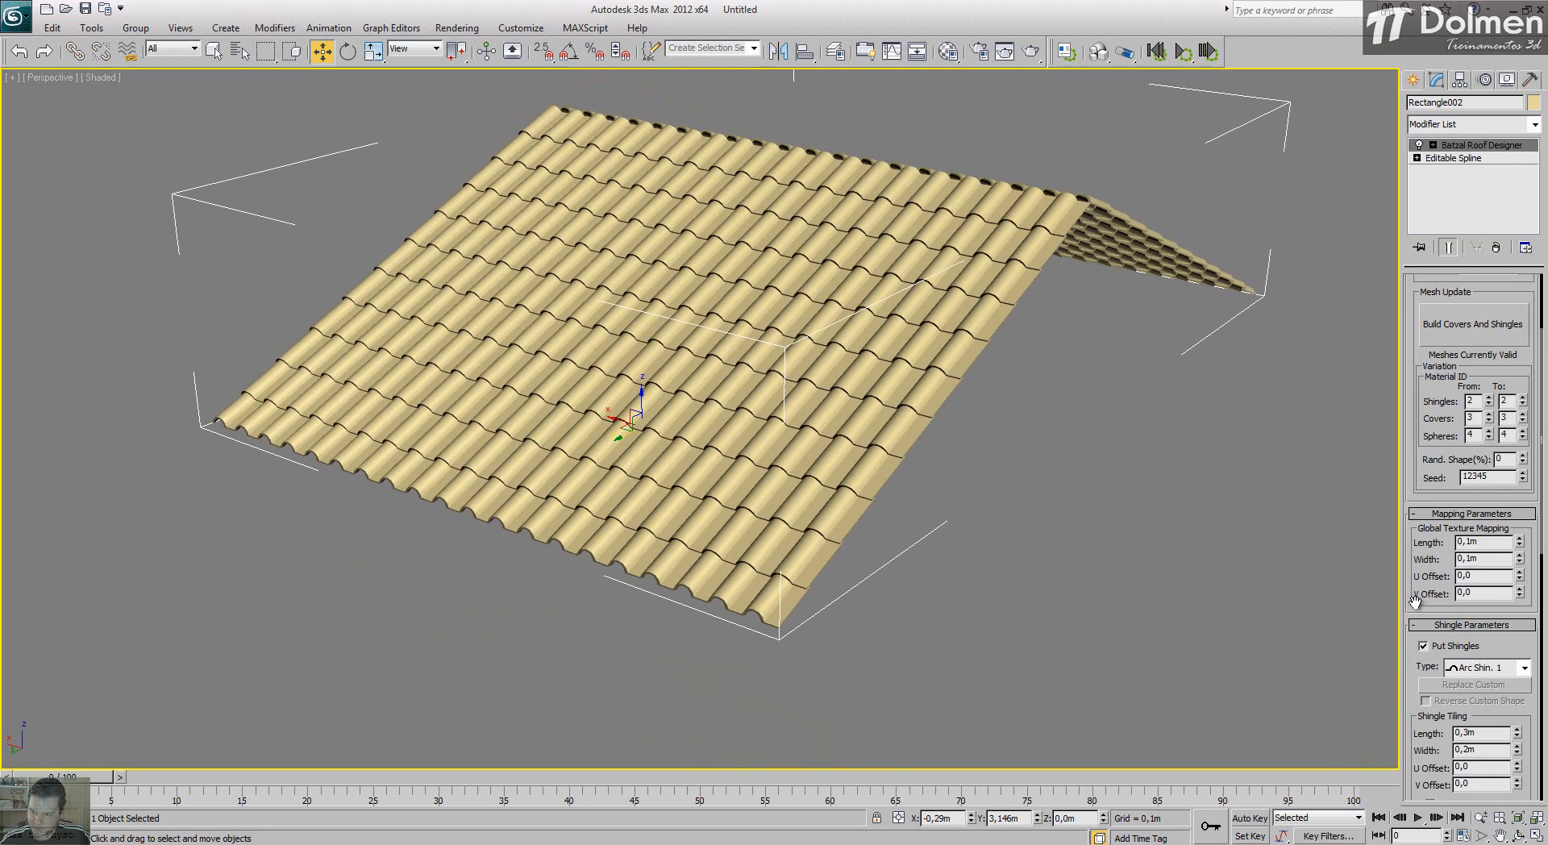
left_click_drag(1415, 602, 1459, 274)
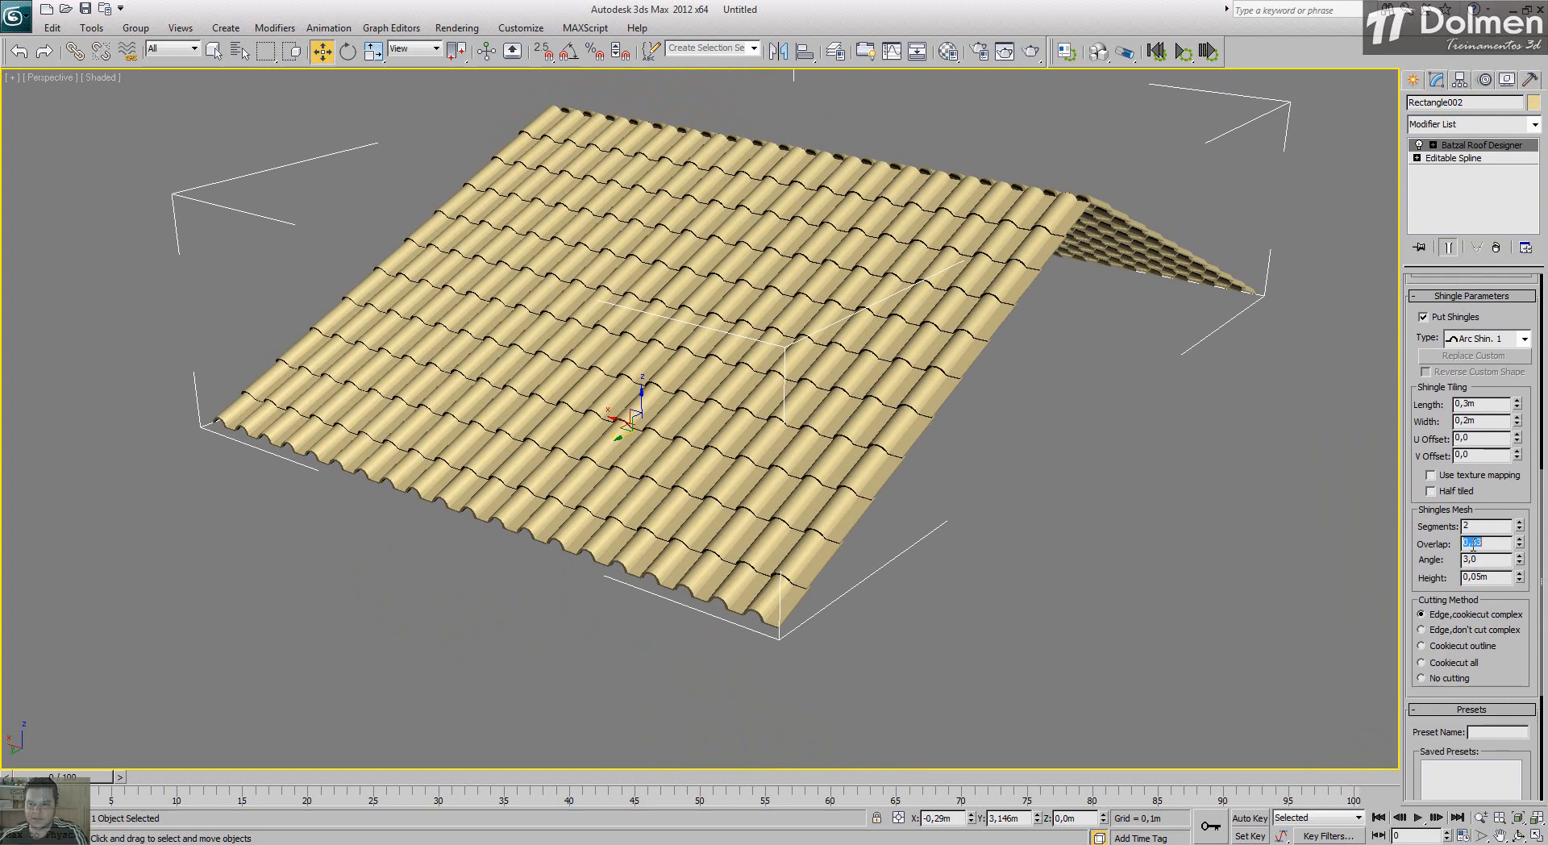
scroll(1419, 345, "up", 6)
left_click(1510, 452)
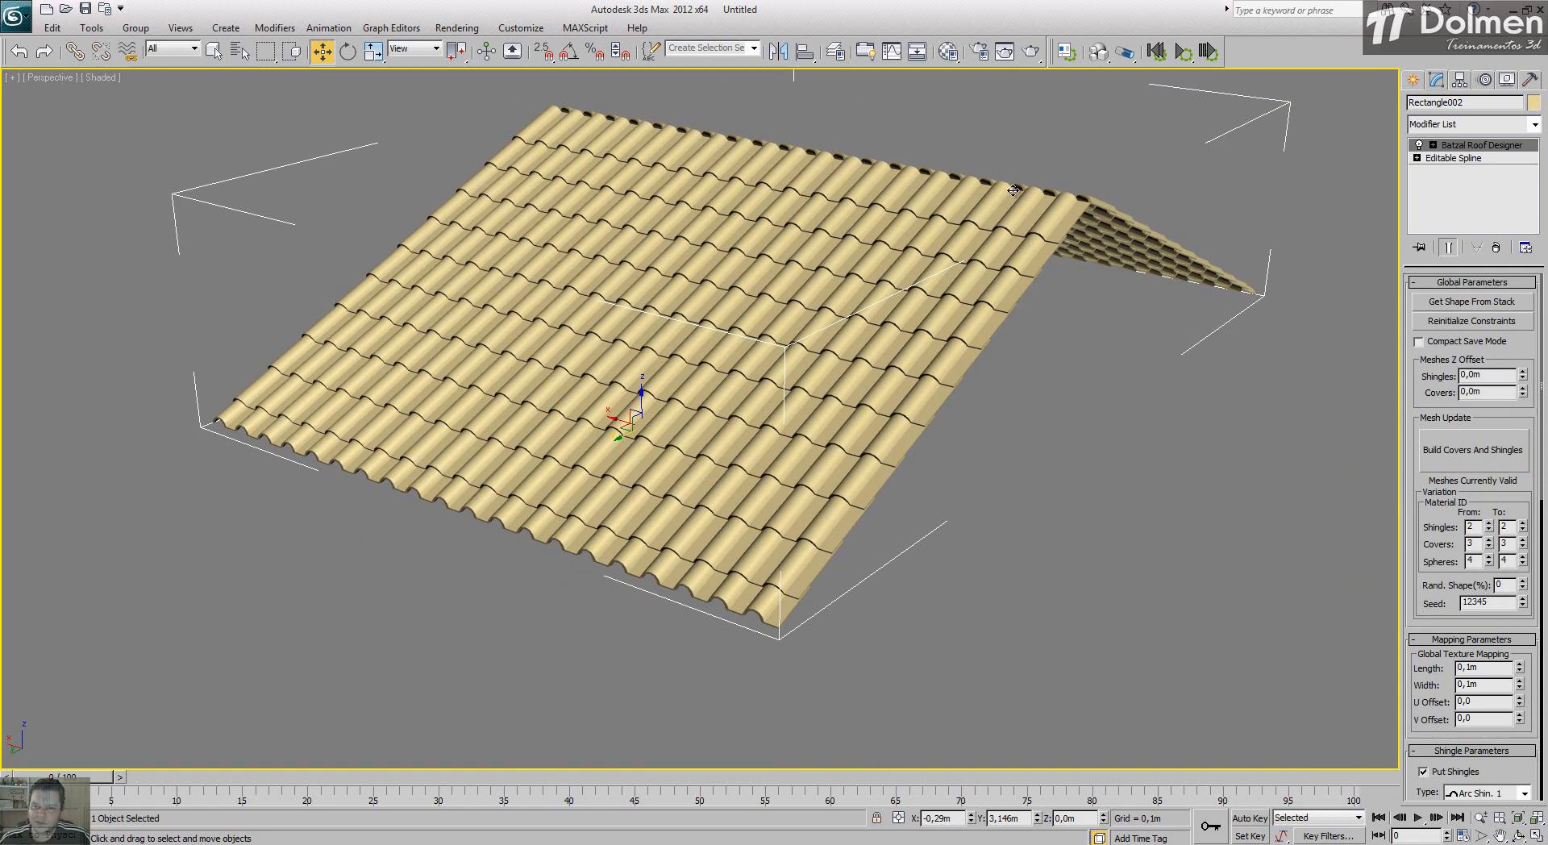
Step: Set the shingle mesh overlap to 0,2 and rebuild the roof's covers and shingles
middle_click_drag(985, 204, 907, 295, "alt")
middle_click_drag(888, 355, 881, 365, "alt")
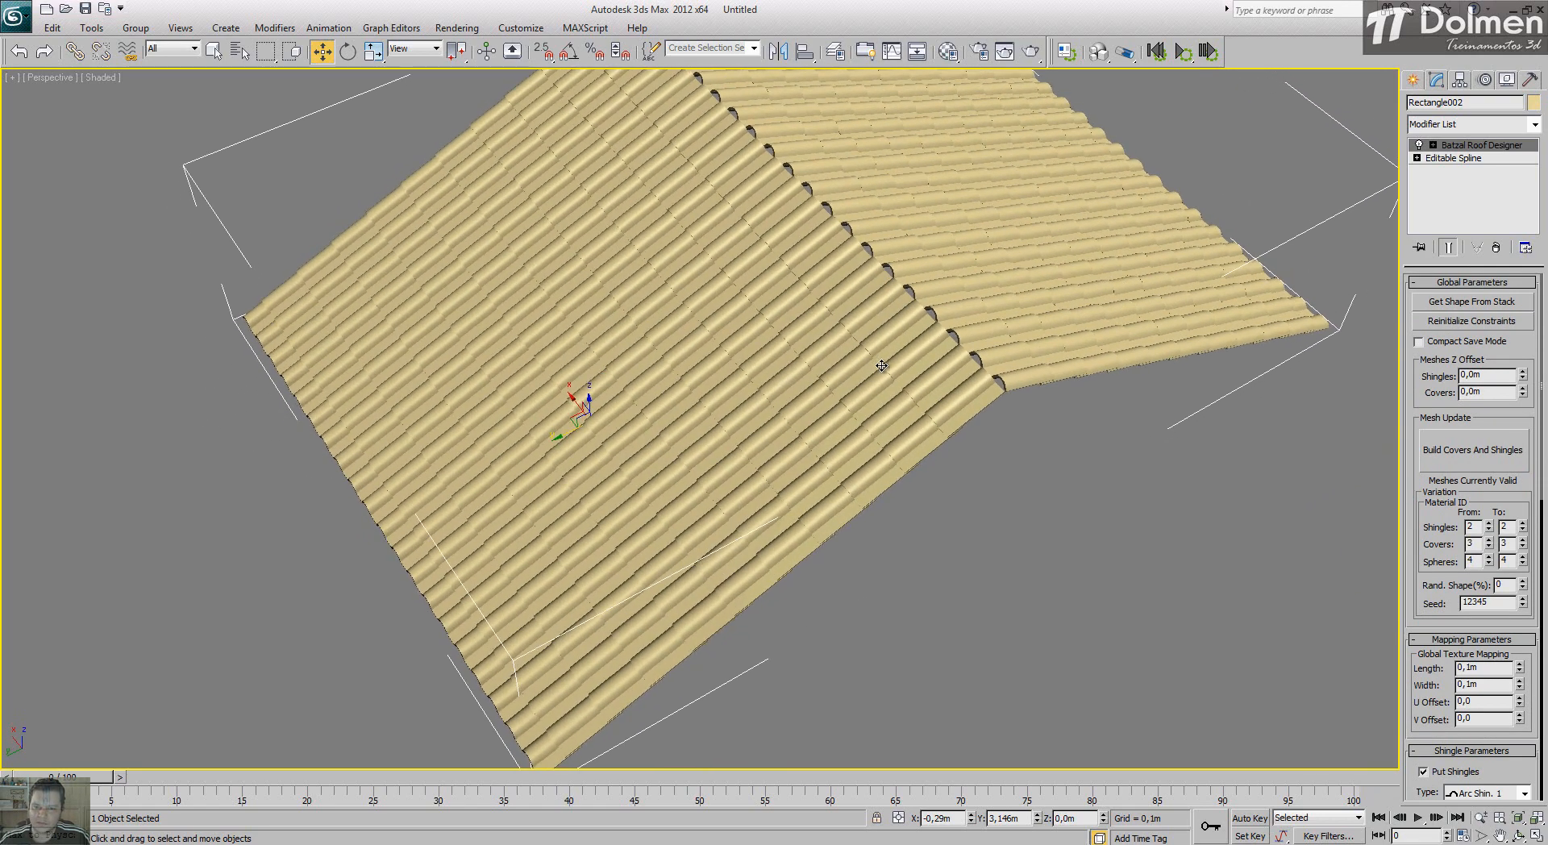
scroll(888, 366, "up", 2)
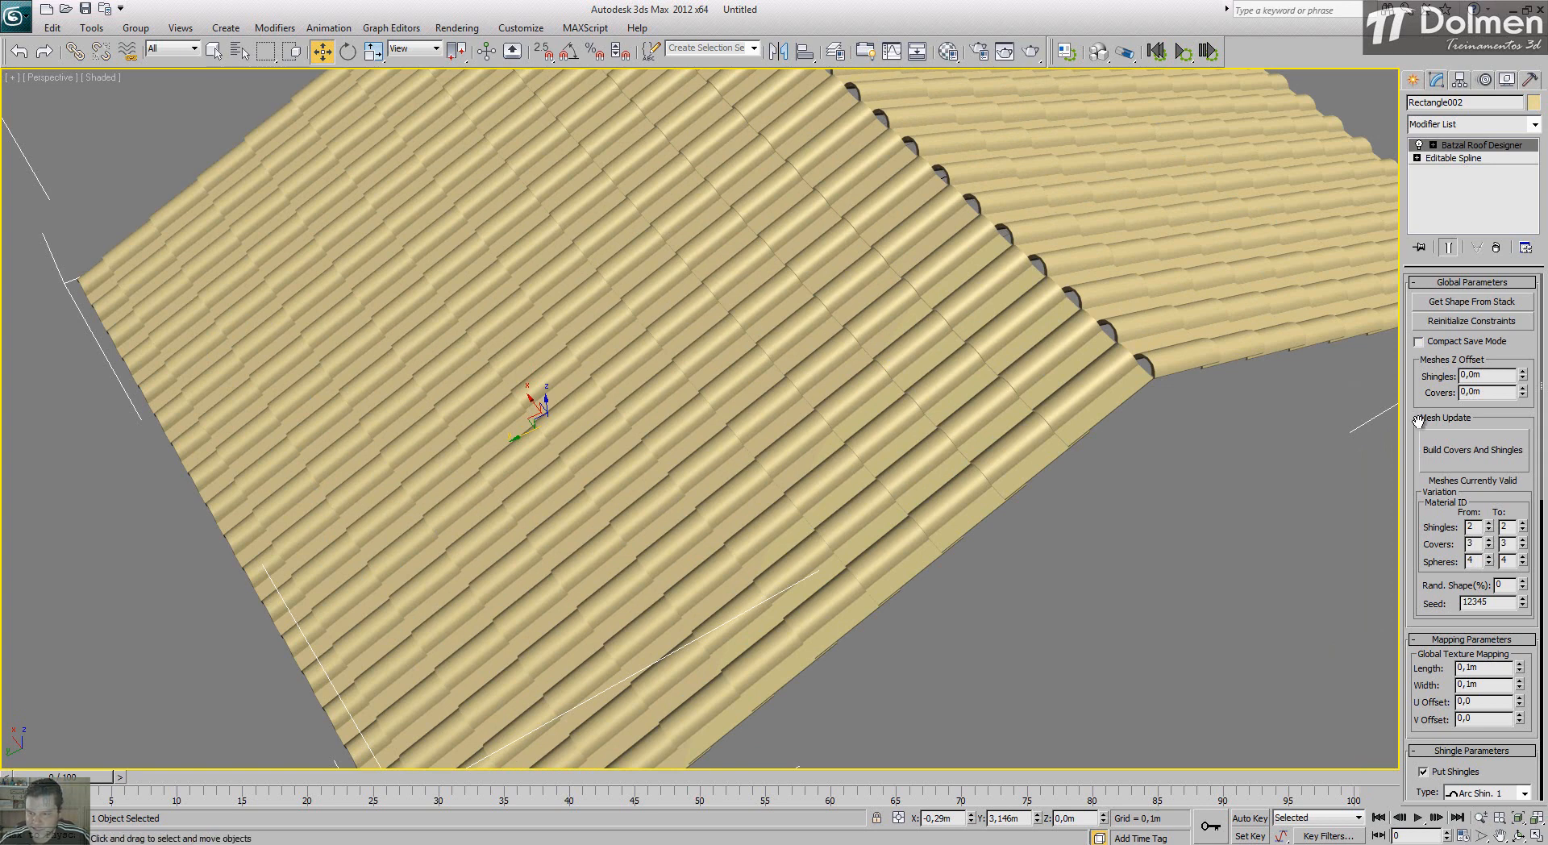
left_click_drag(1427, 574, 1428, 239)
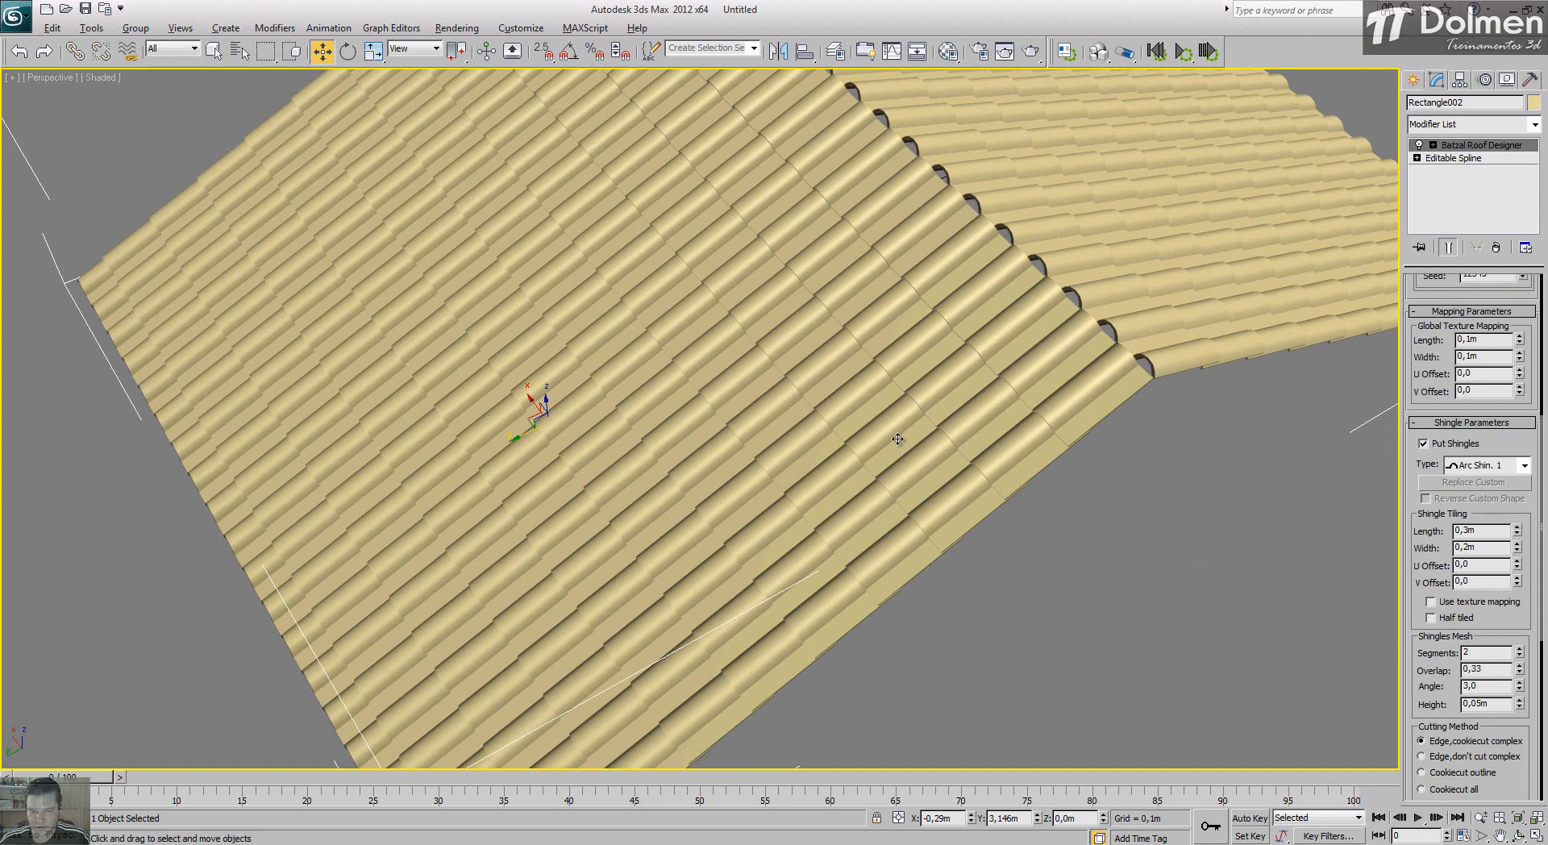
middle_click_drag(898, 440, 892, 407, "alt")
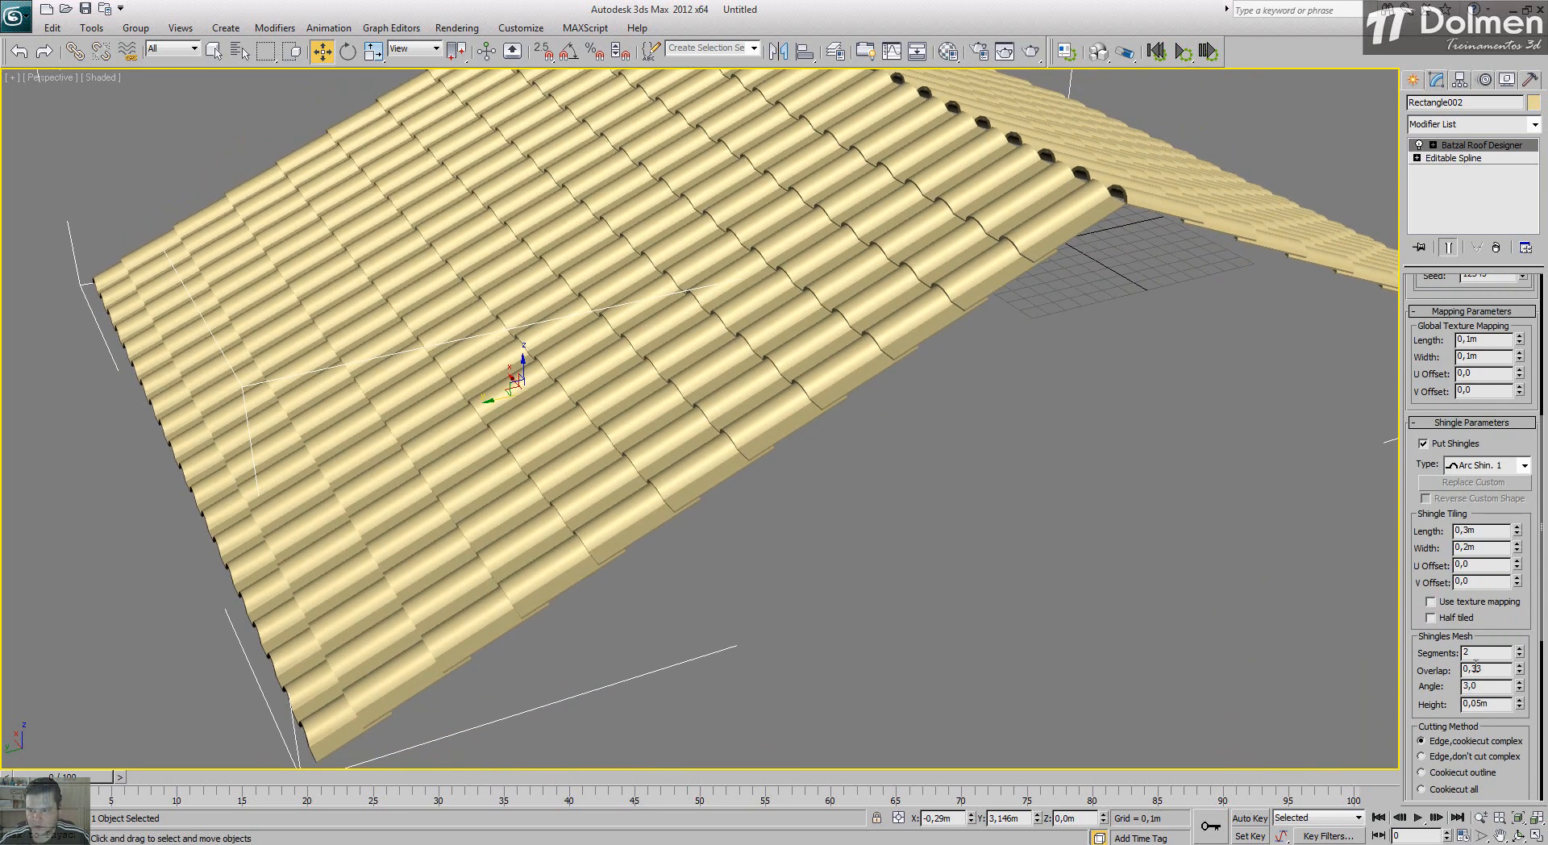
type("2")
key("Return")
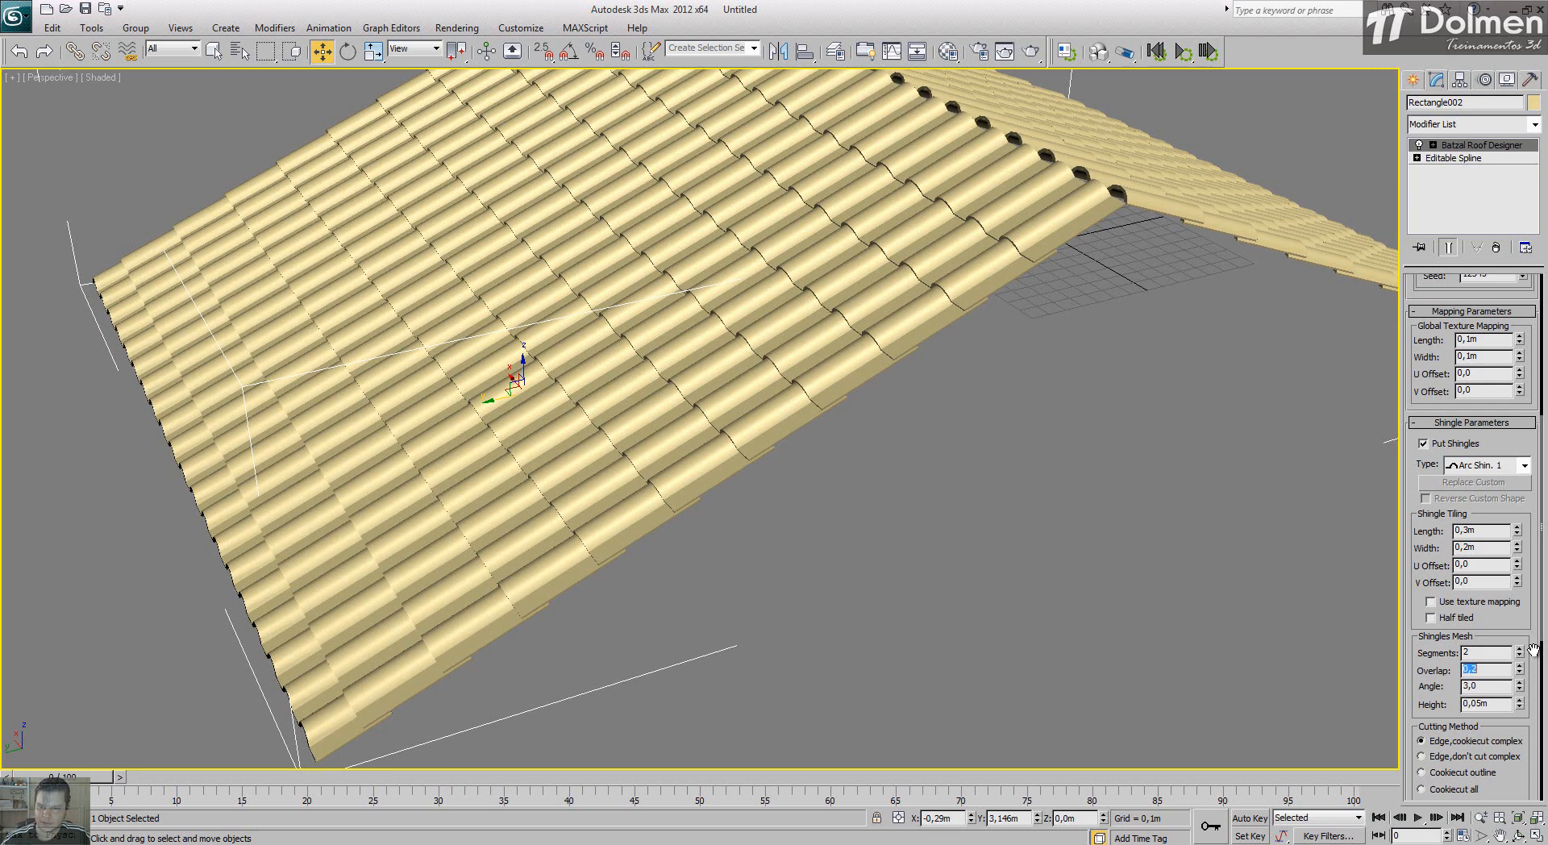
scroll(1430, 415, "up", 5)
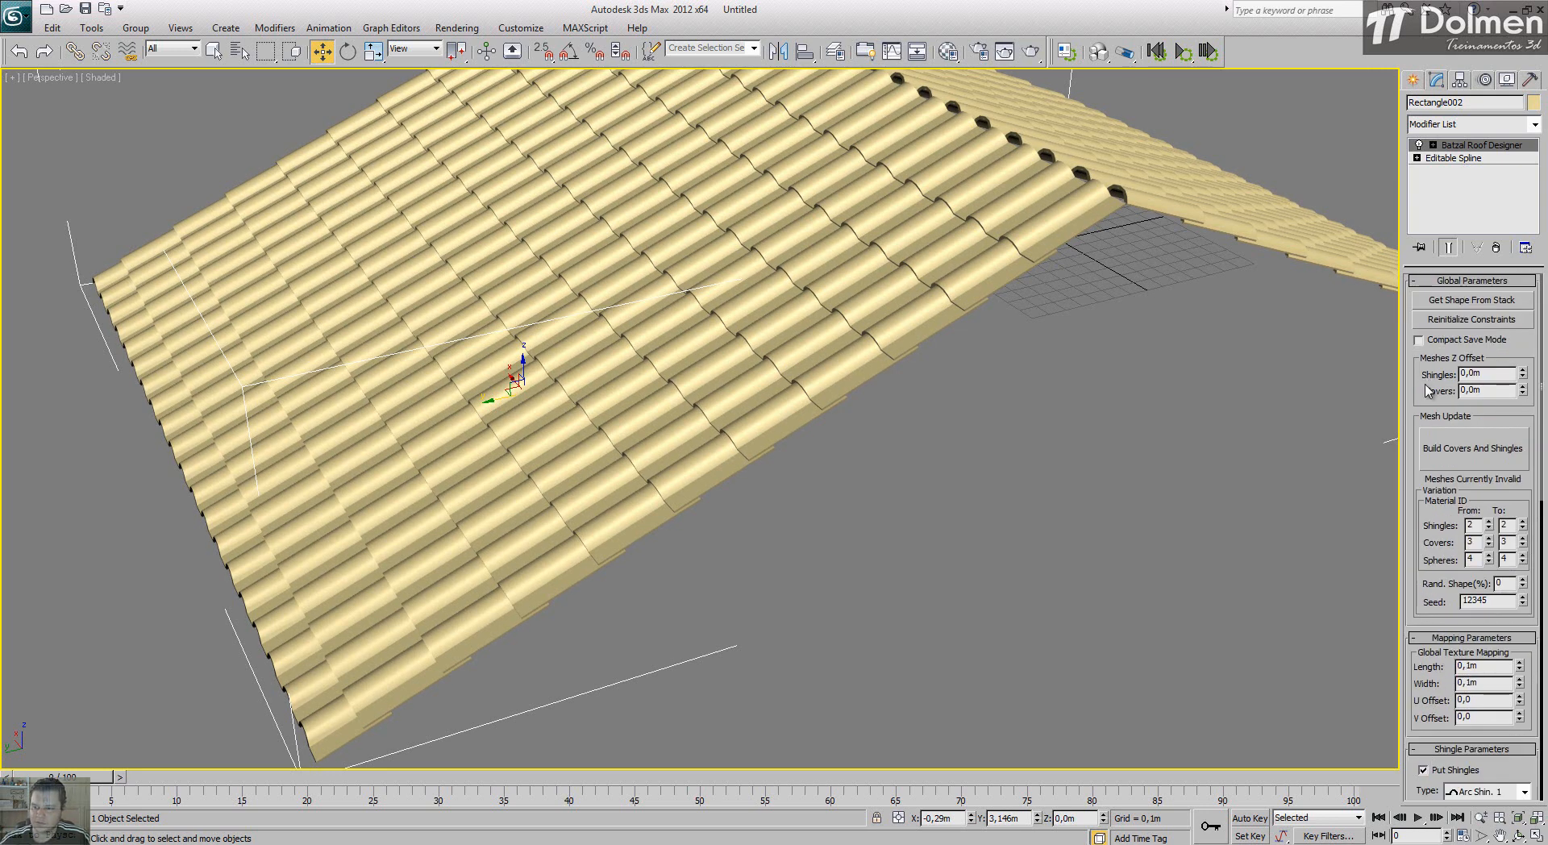
left_click(1447, 450)
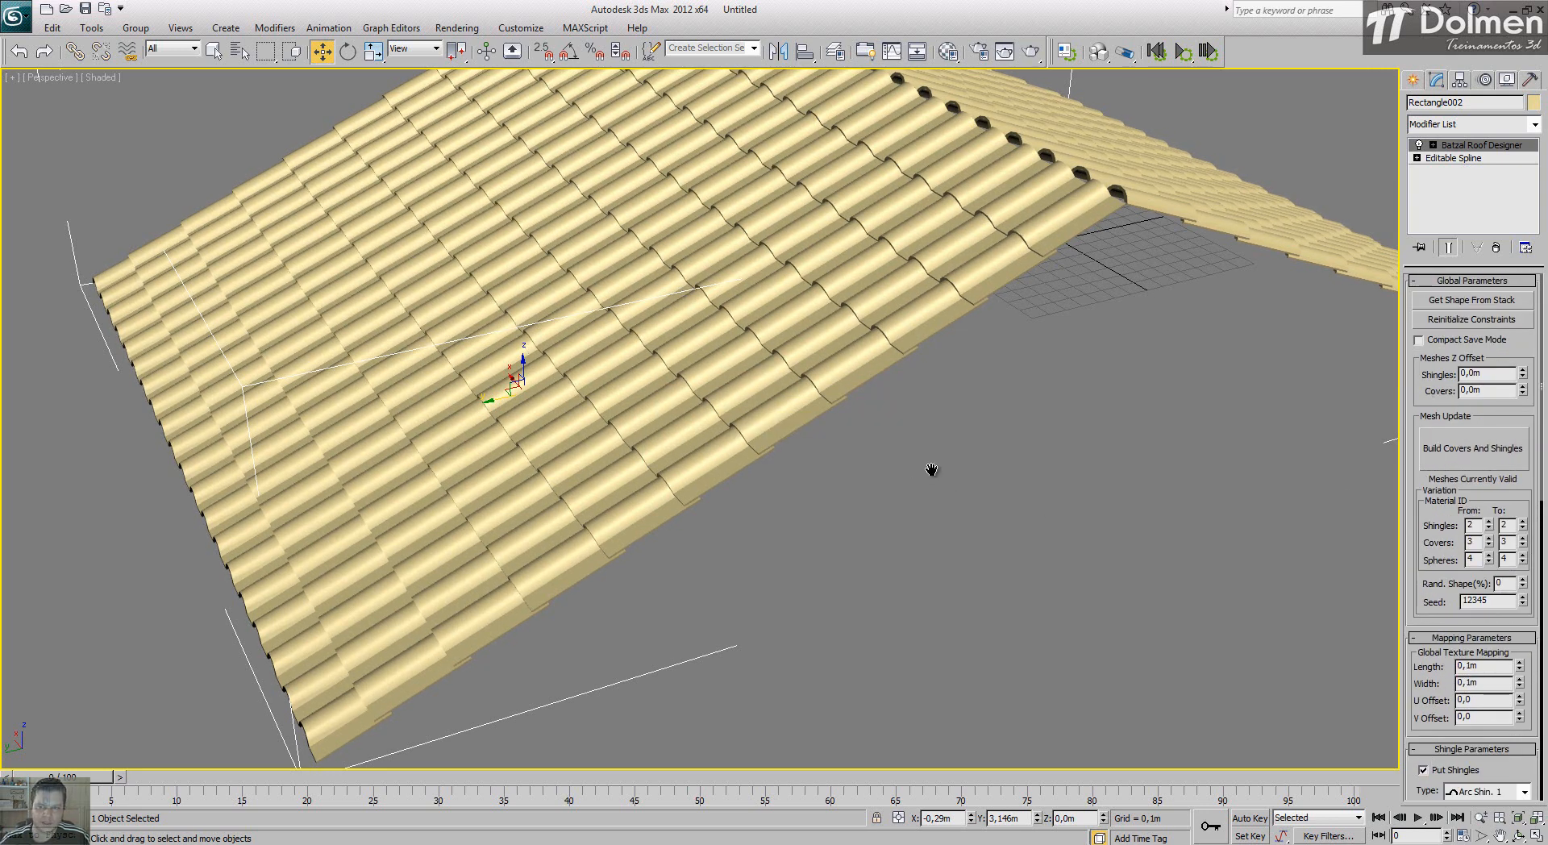
scroll(939, 484, "down", 6)
scroll(947, 377, "up", 1)
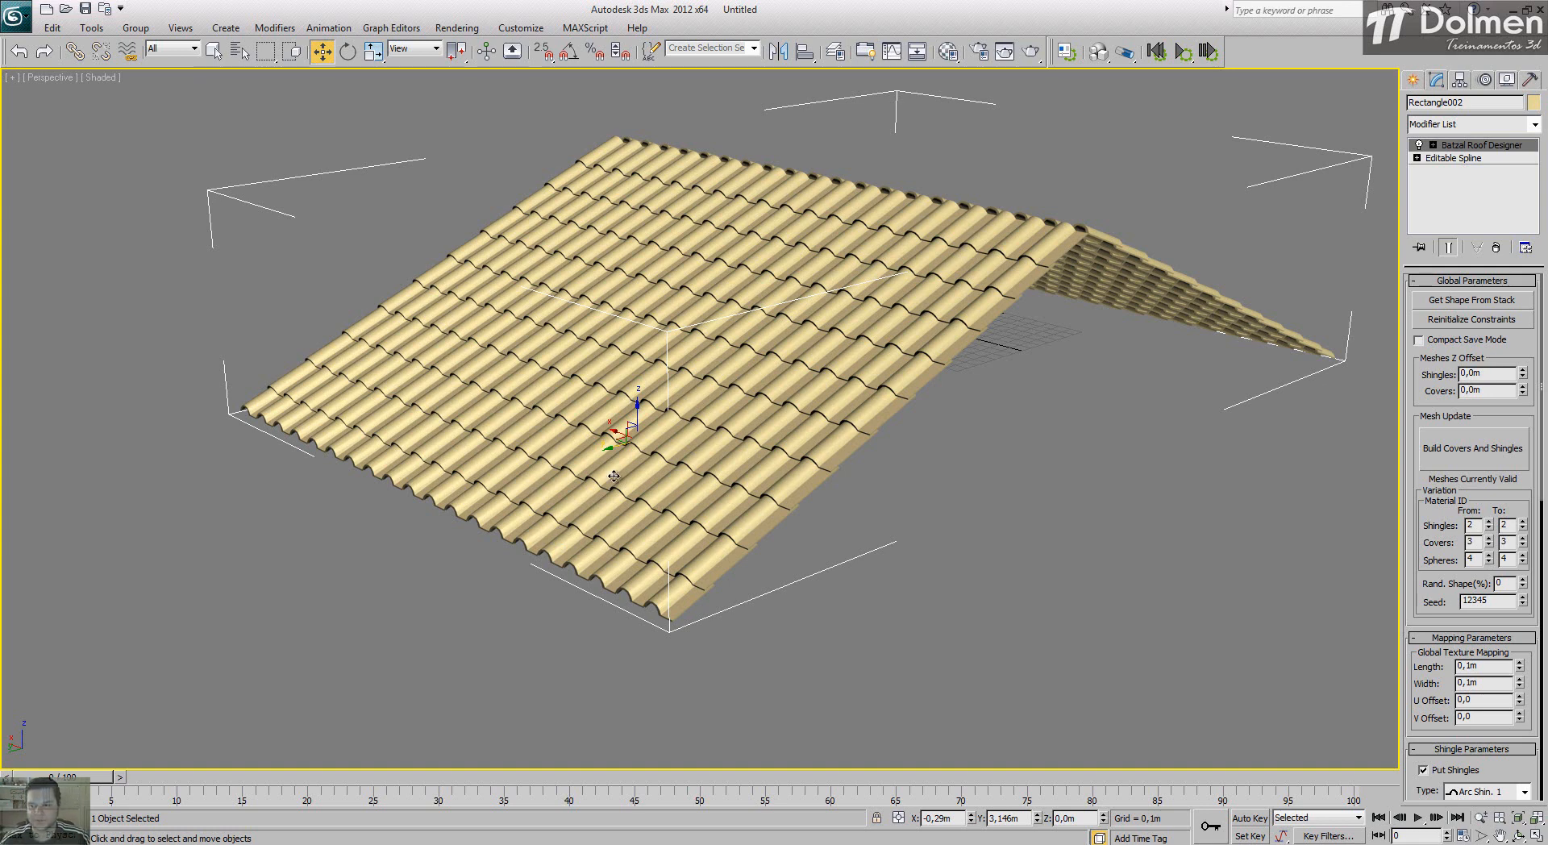
Step: Set the shingle mesh angle to 6,0 and rebuild the roof's covers and shingles
scroll(1411, 322, "down", 2)
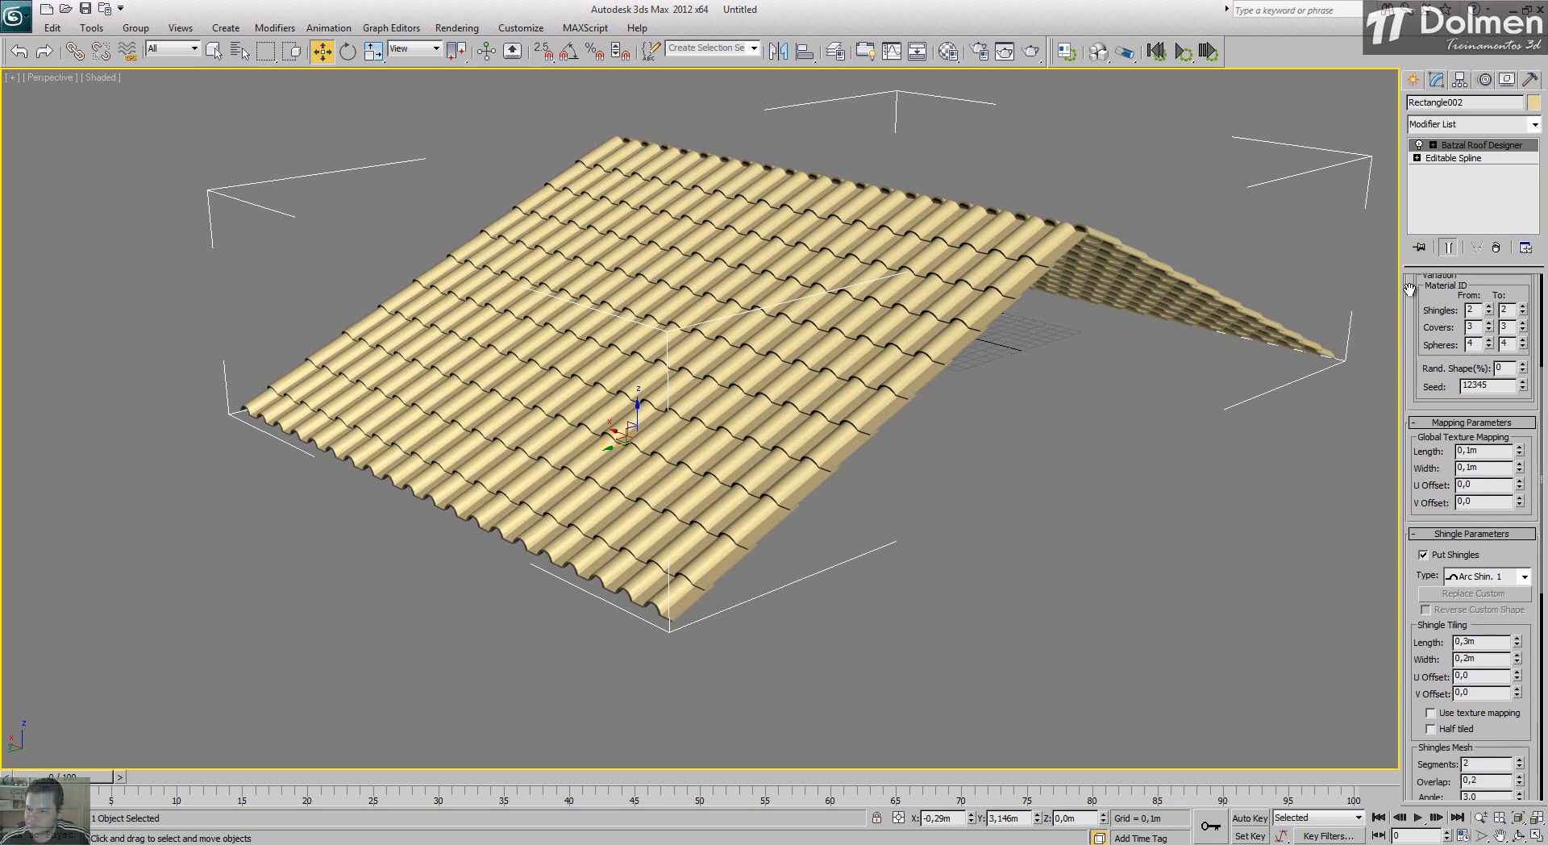
scroll(1423, 669, "down", 5)
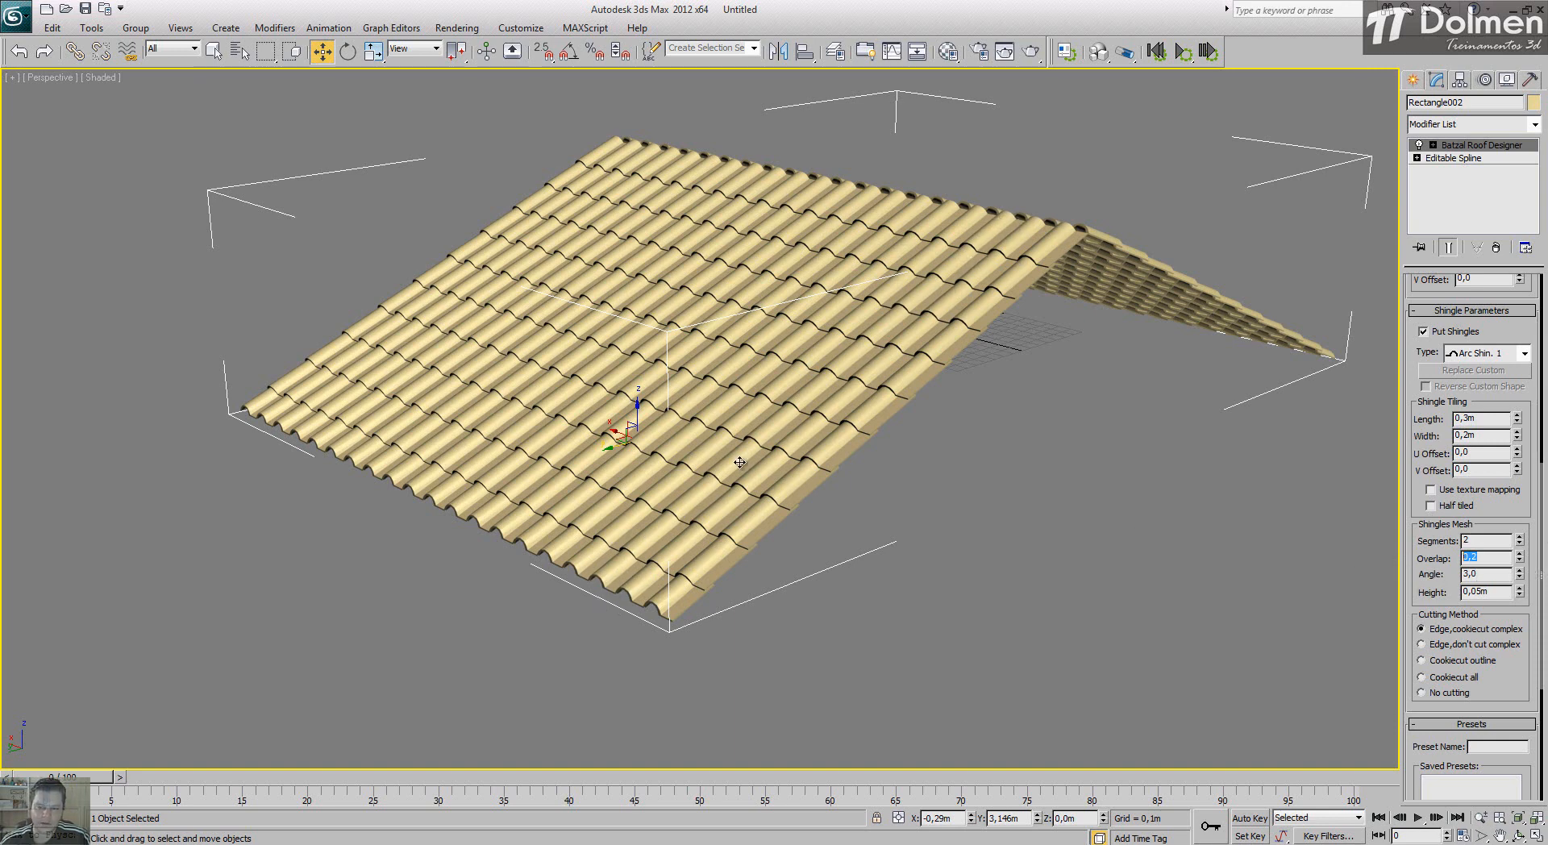
scroll(739, 462, "up", 10)
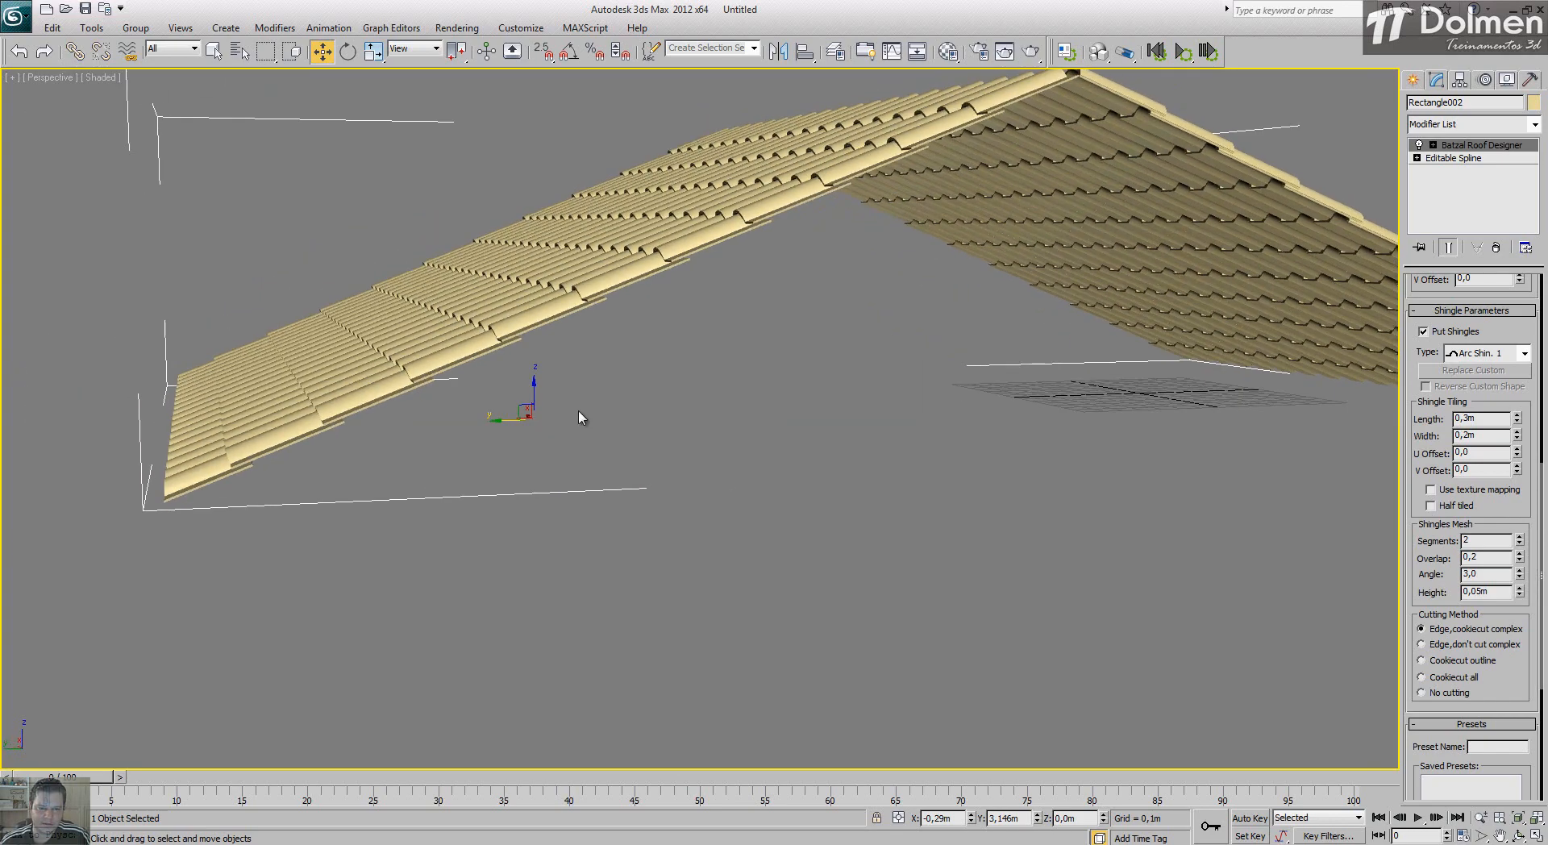
middle_click_drag(579, 412, 776, 501)
scroll(683, 479, "up", 3)
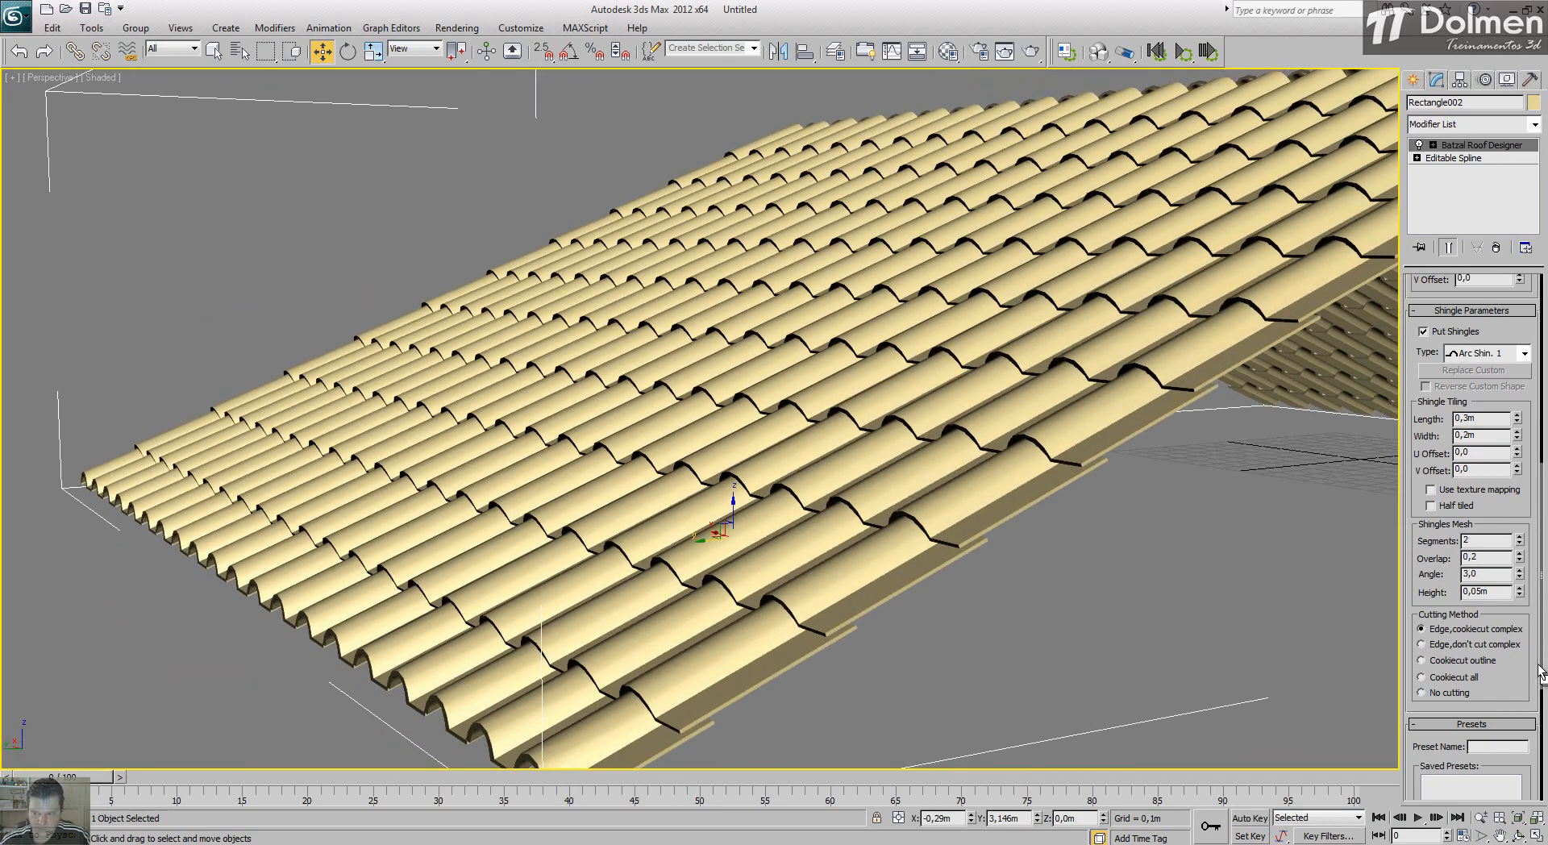
double_click(1477, 576)
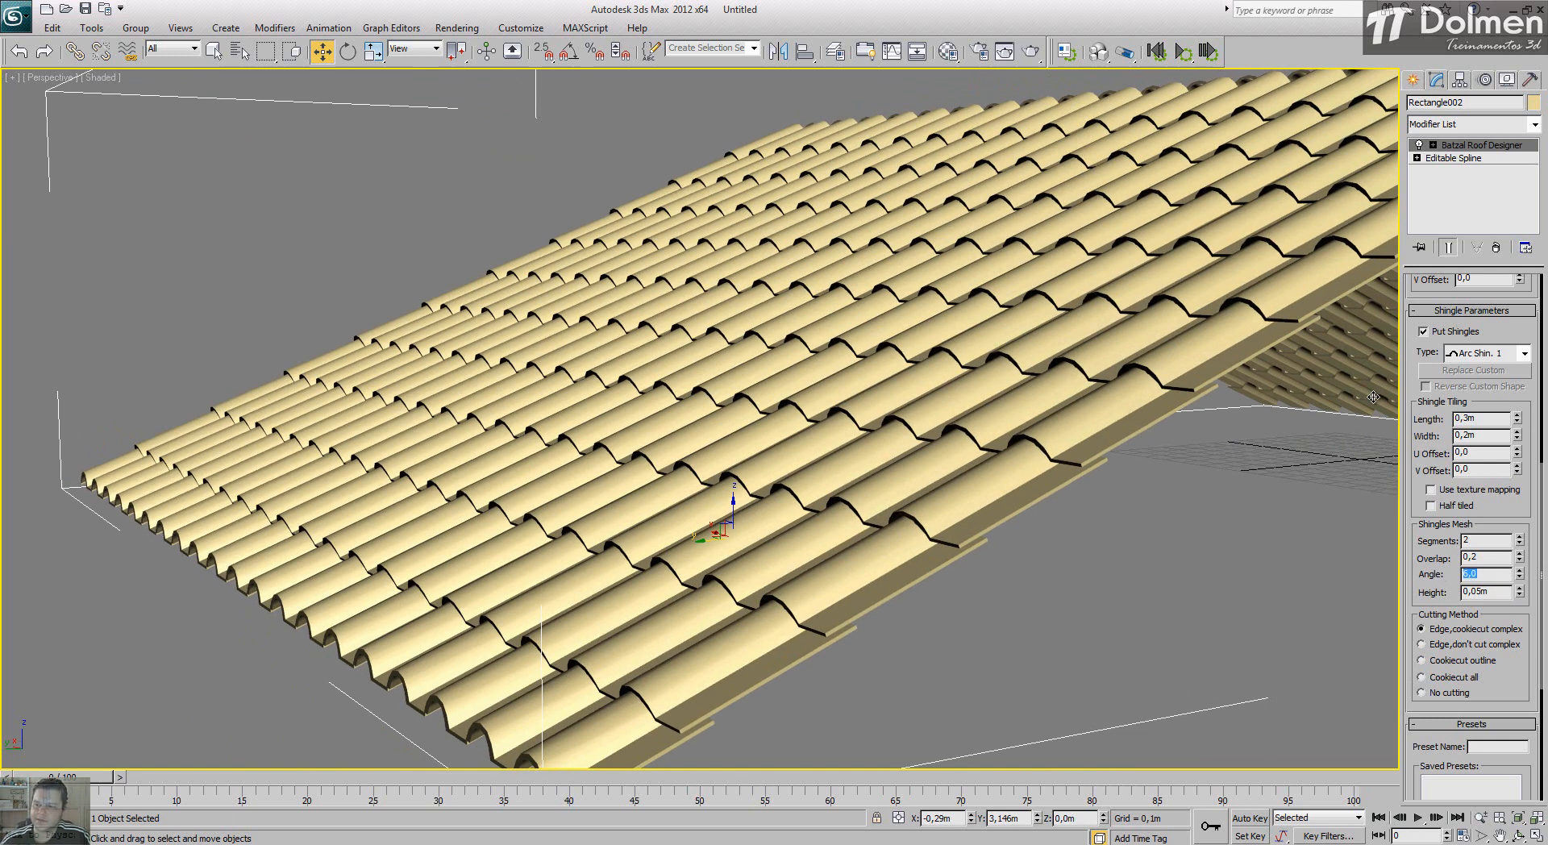
scroll(1414, 395, "up", 5)
left_click(1458, 453)
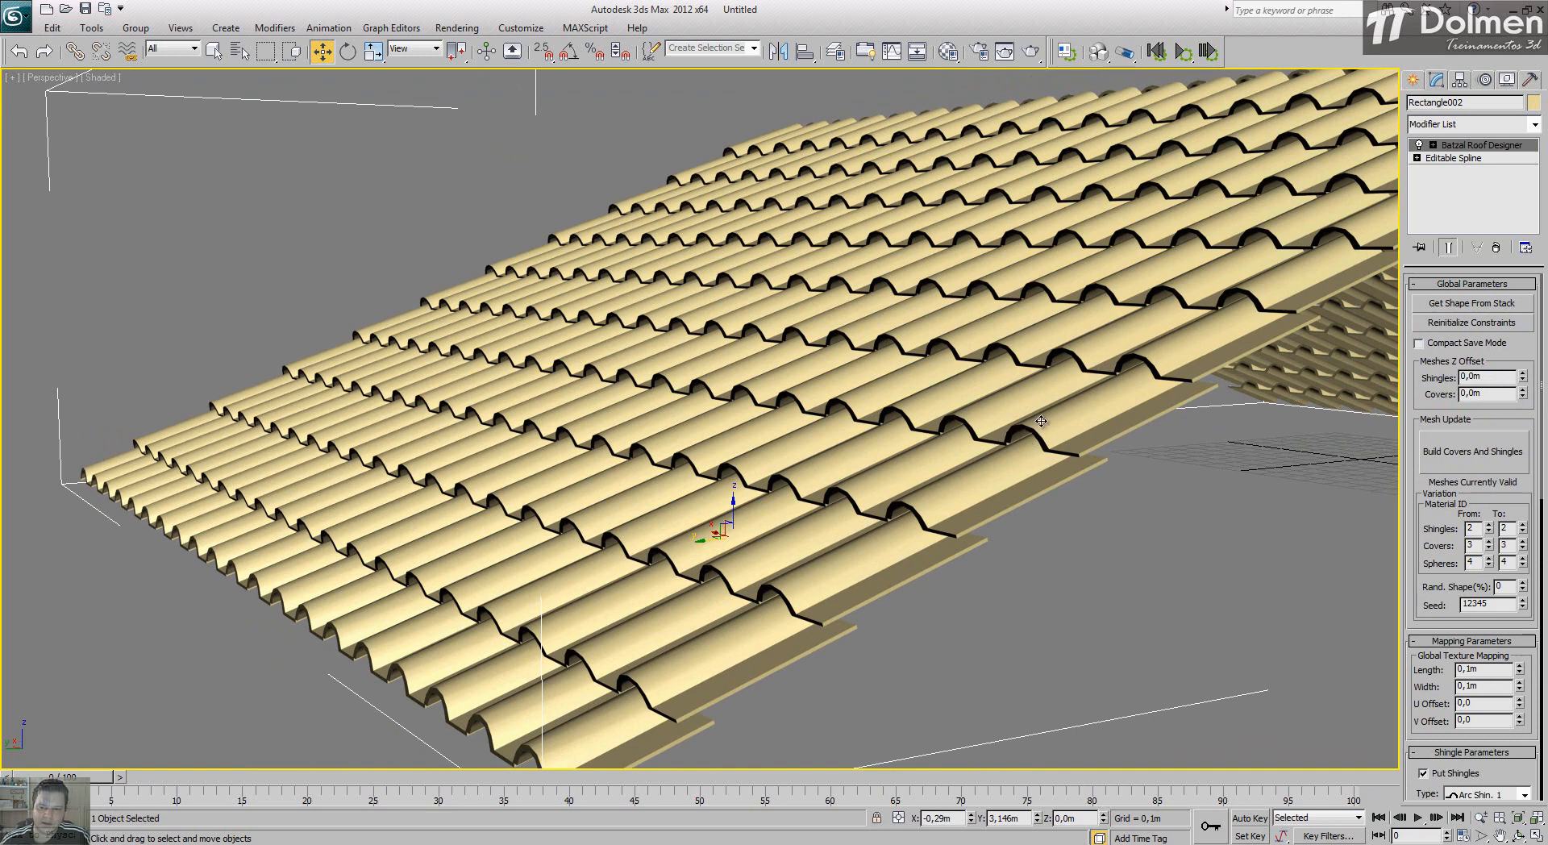
middle_click_drag(1047, 449, 1013, 449, "alt")
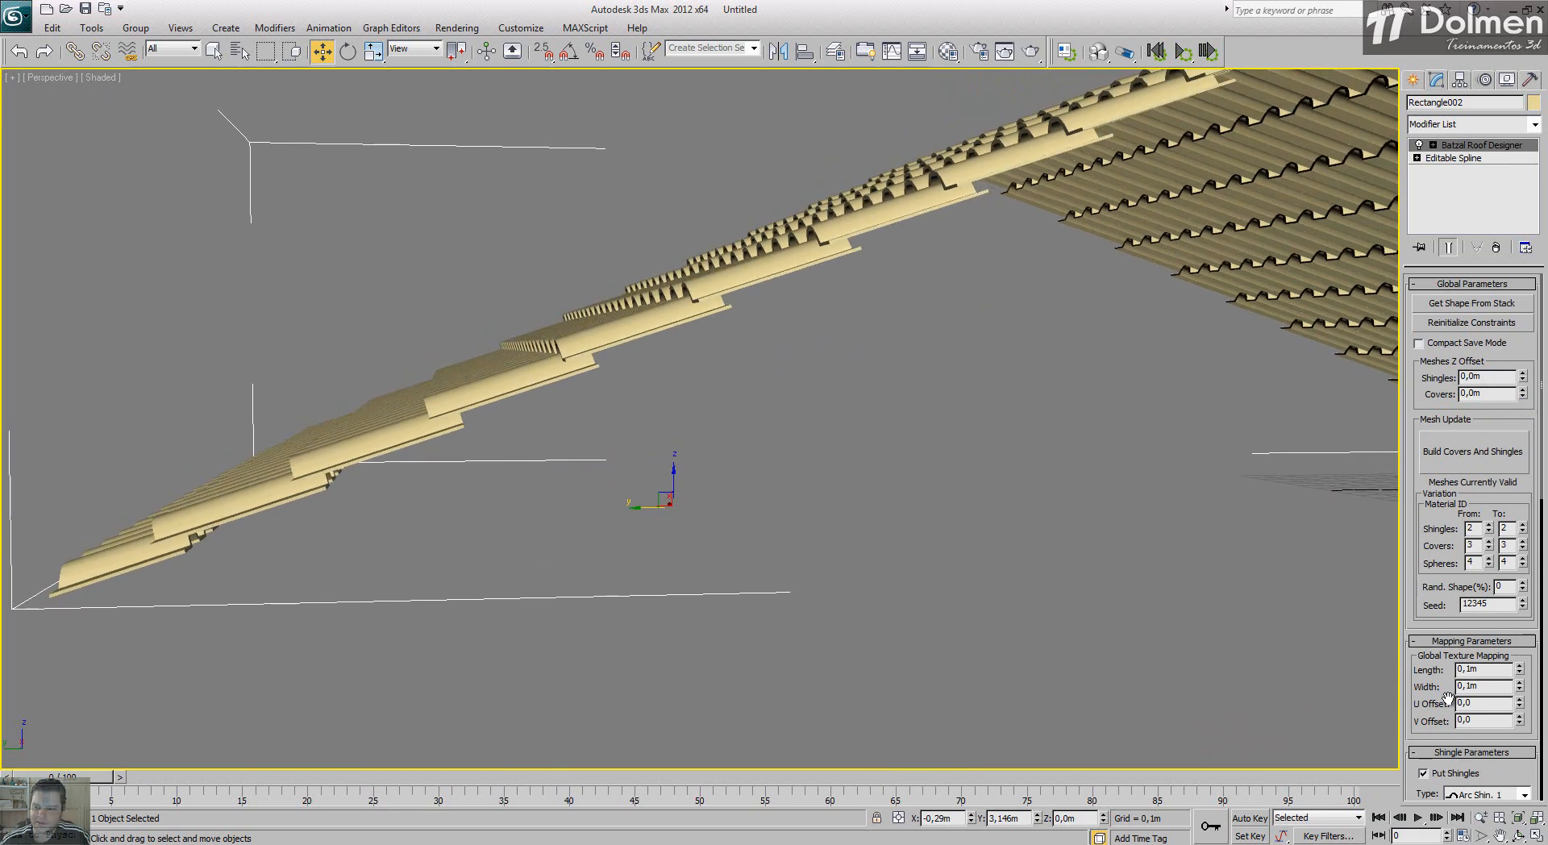
Step: Raise the shingle mesh angle to 12 and rebuild the roof's covers and shingles
left_click_drag(1429, 564, 1418, 359)
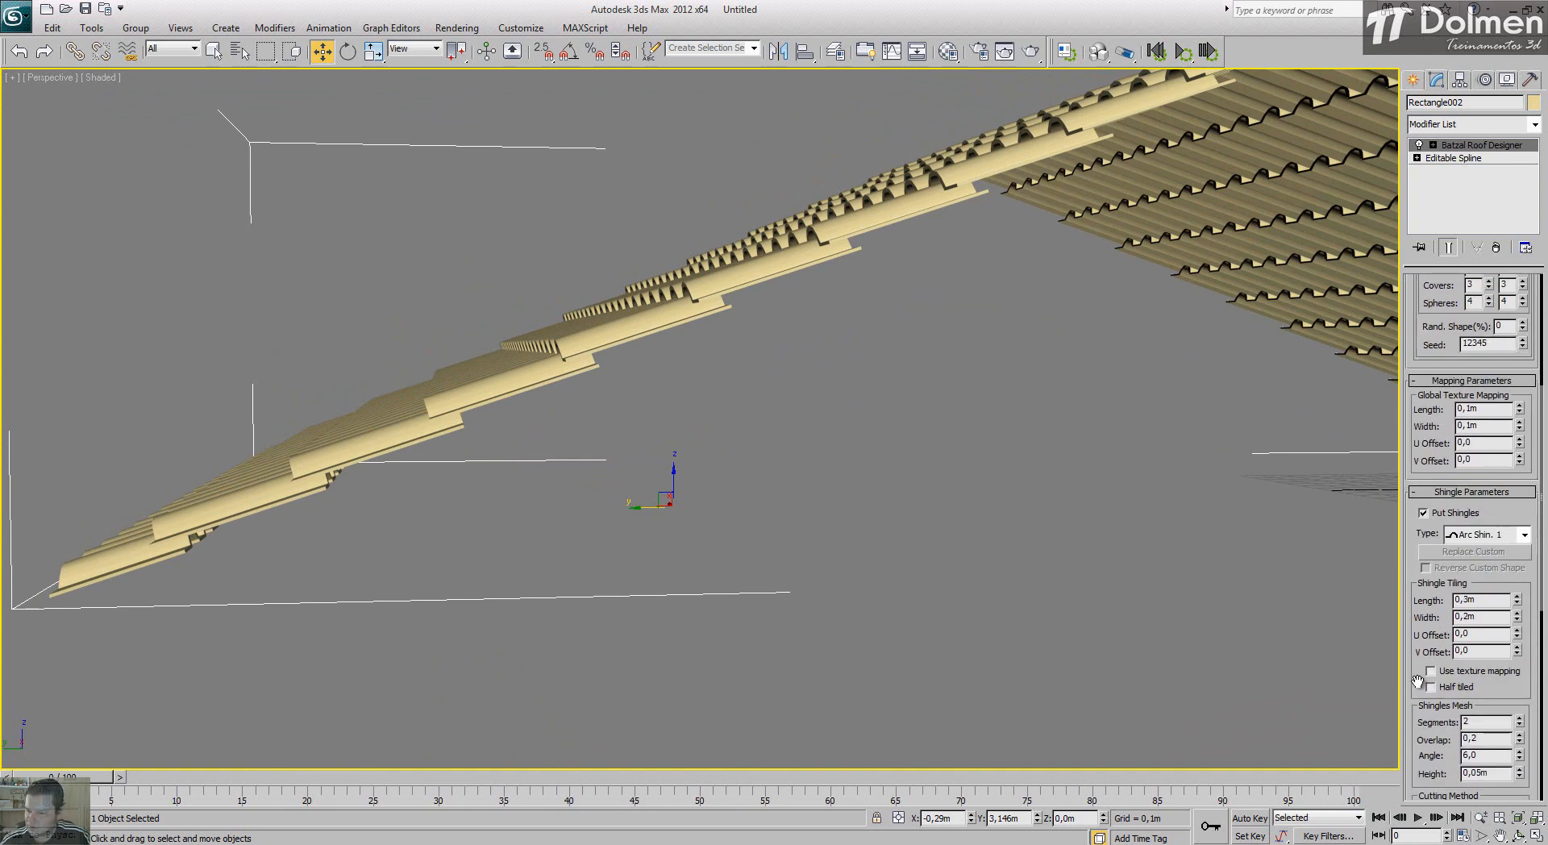
scroll(1465, 596, "down", 3)
double_click(1479, 592)
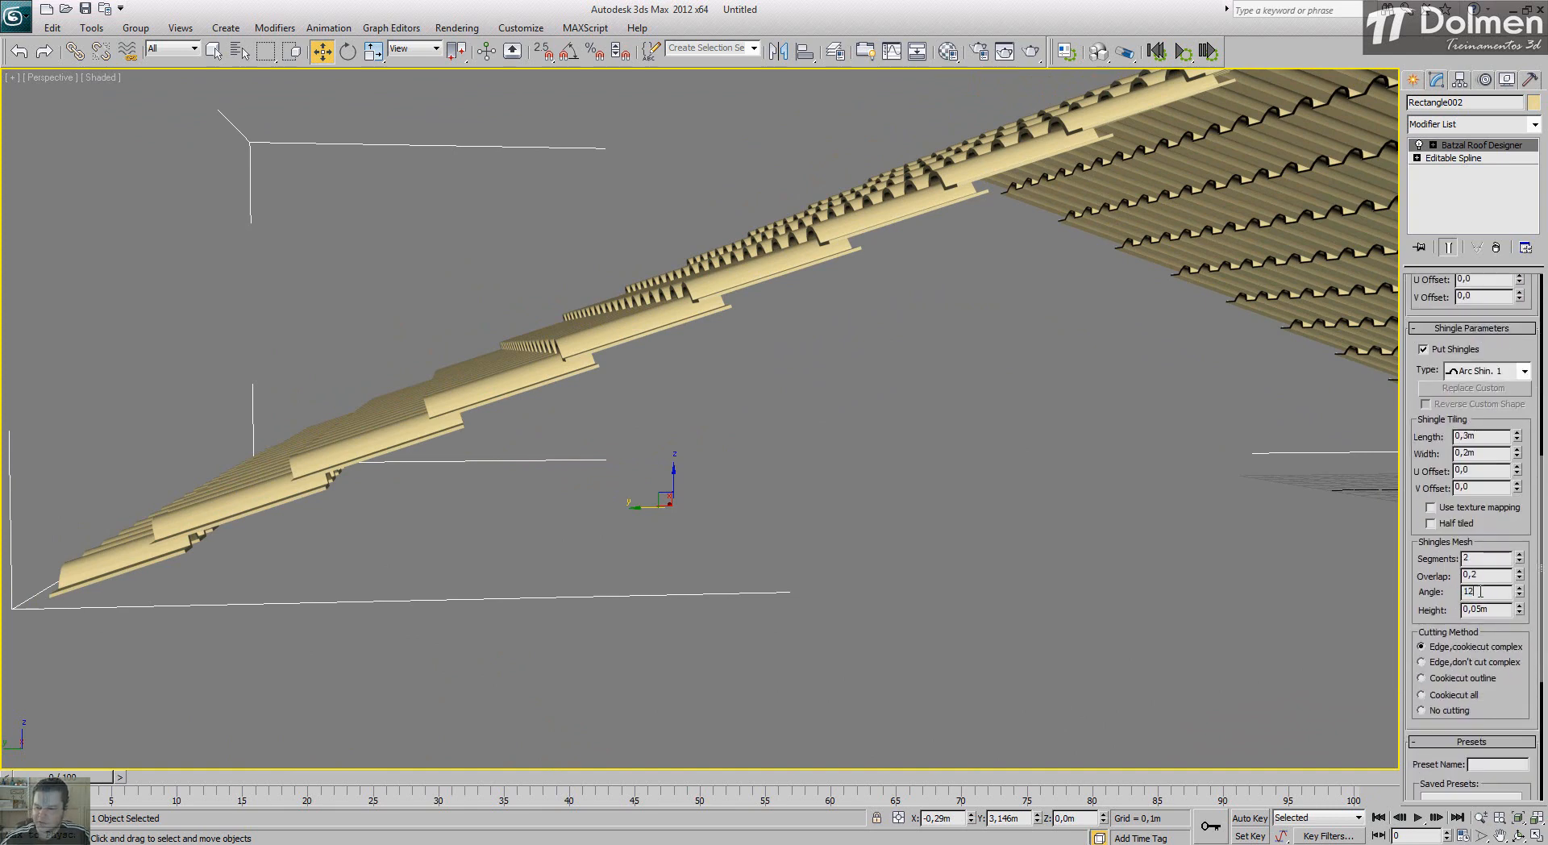
scroll(1419, 362, "up", 6)
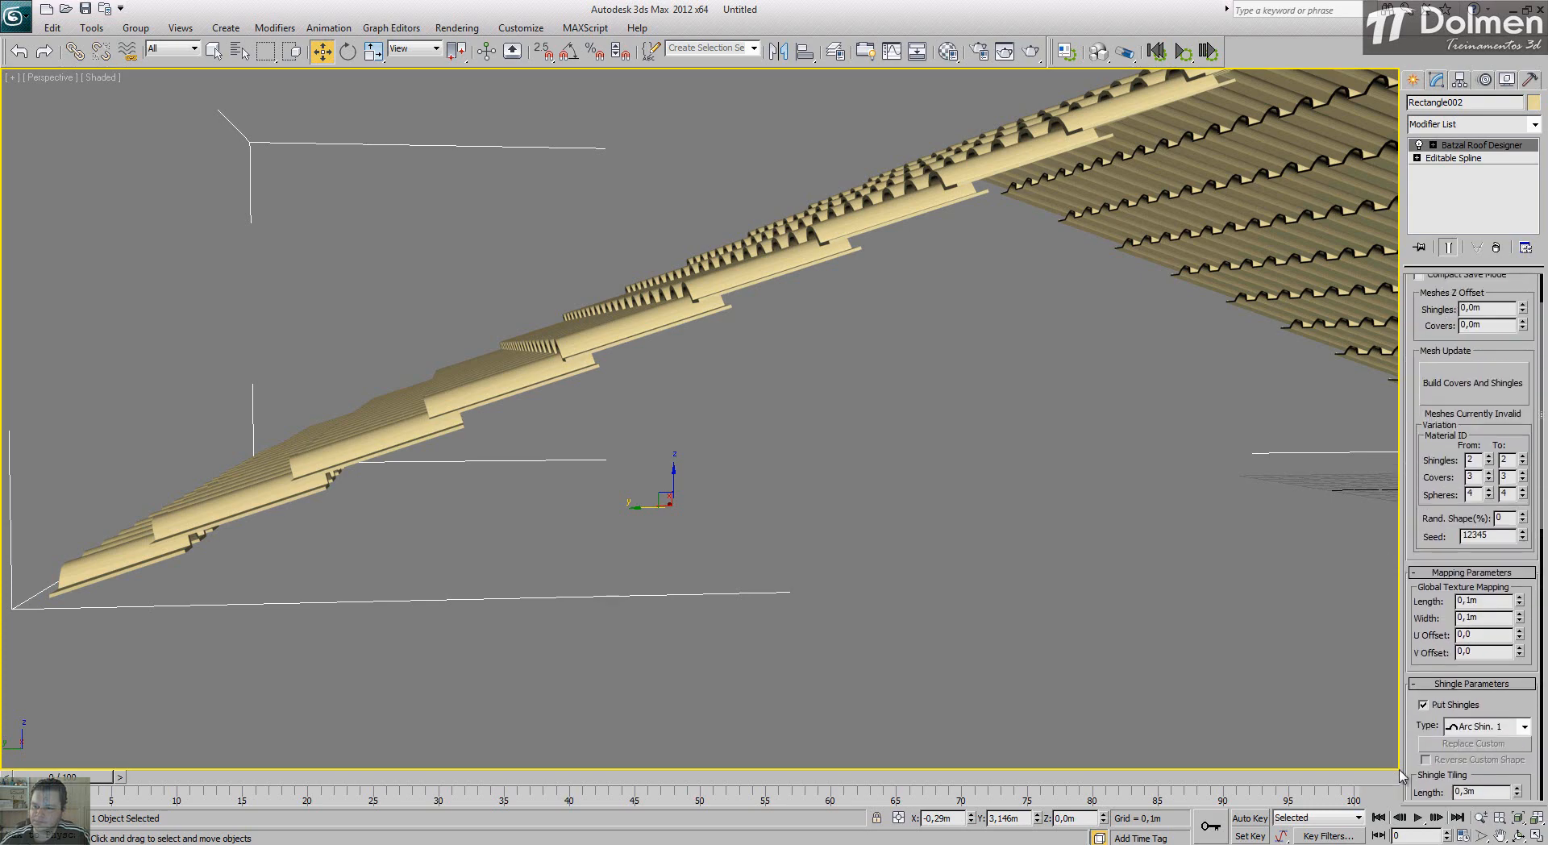
left_click(1475, 388)
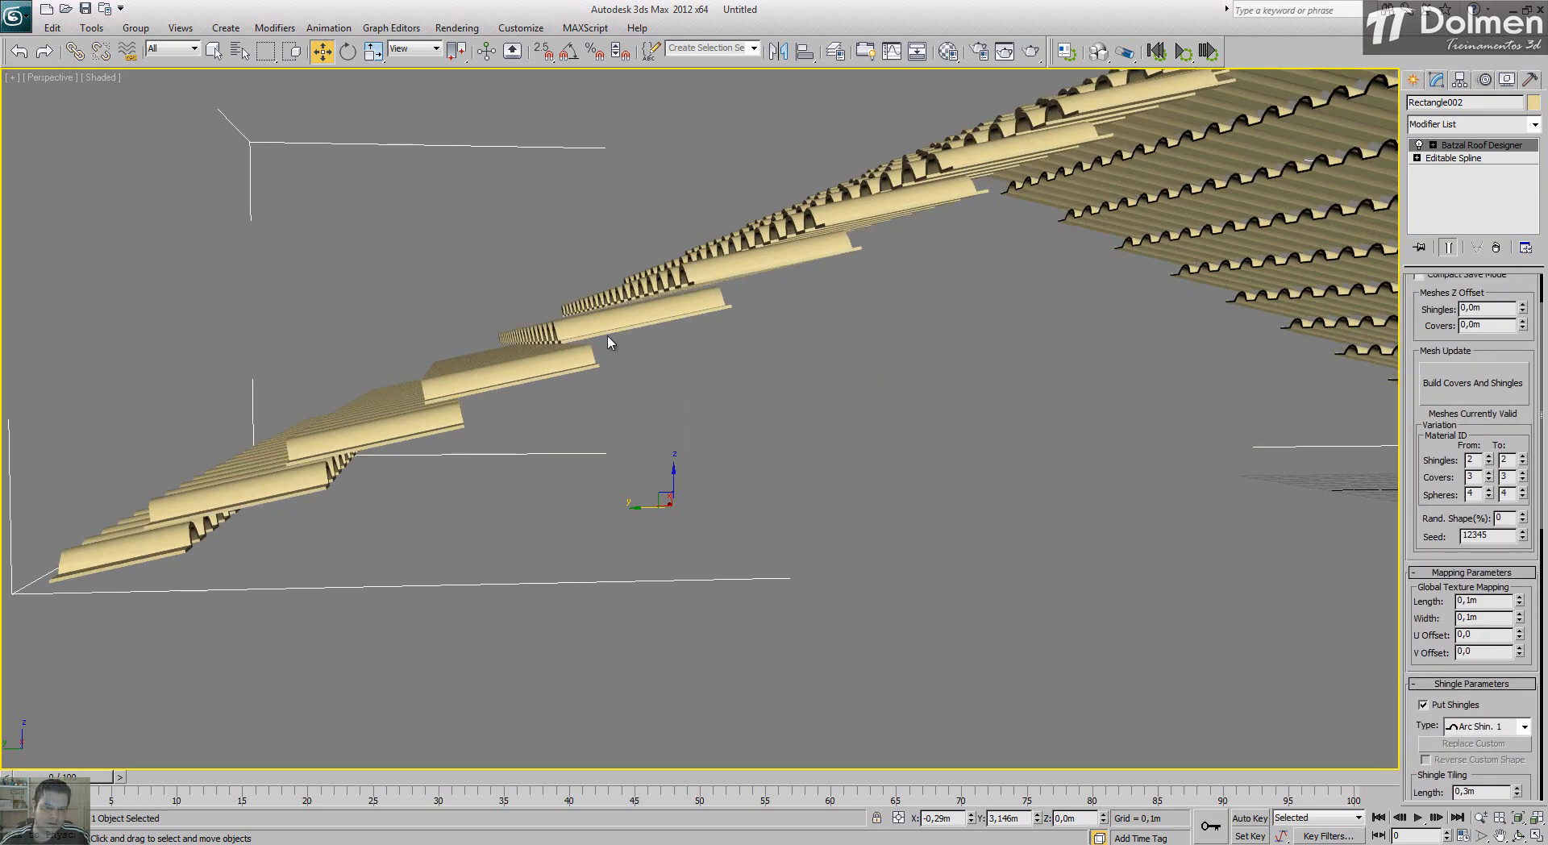
middle_click_drag(895, 326, 834, 395, "alt")
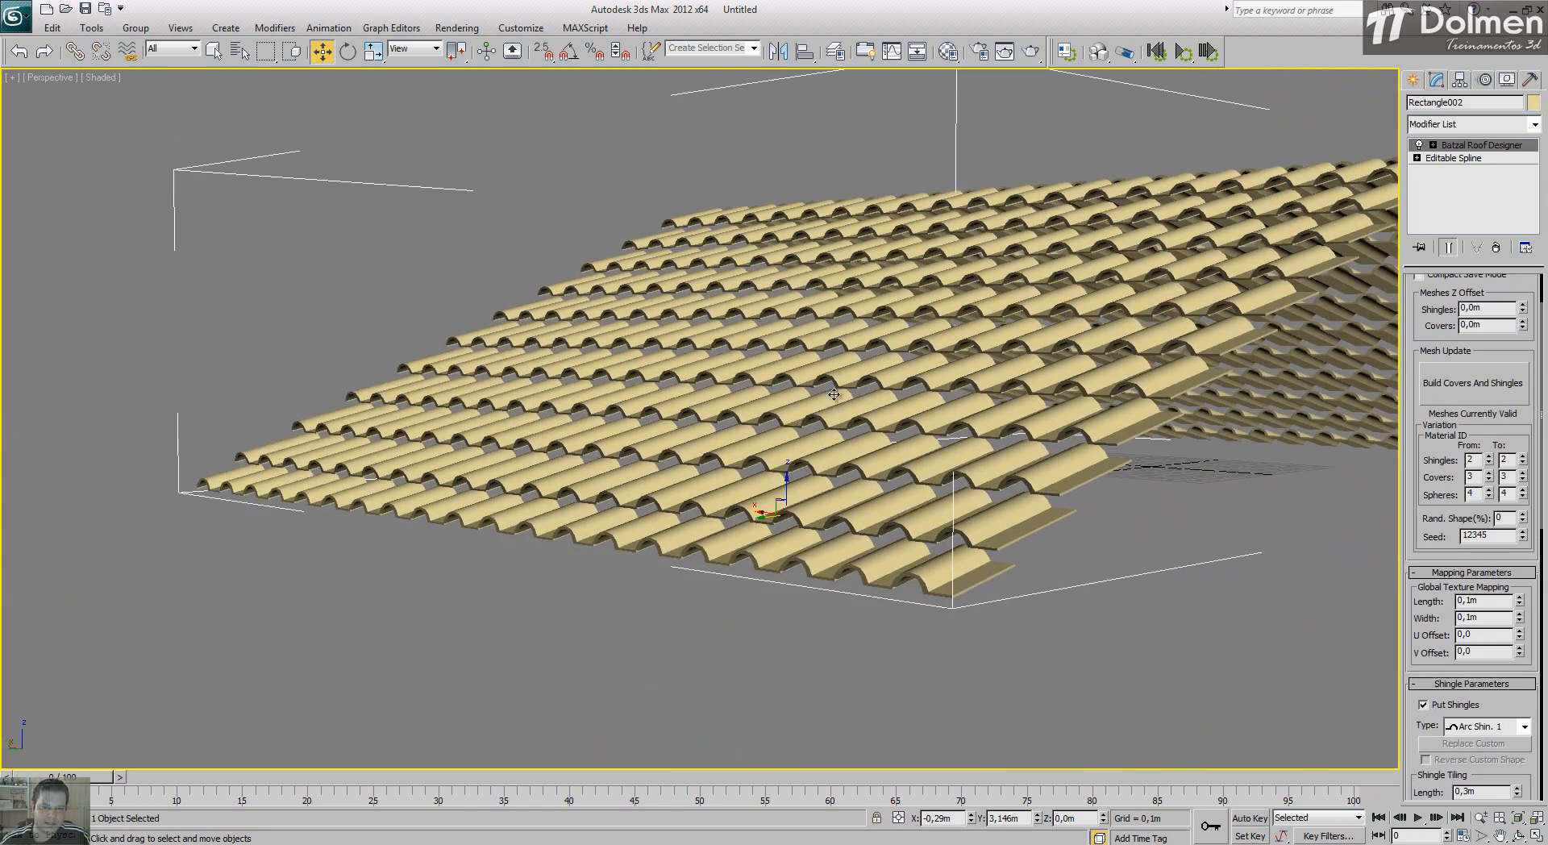
middle_click_drag(946, 386, 850, 386)
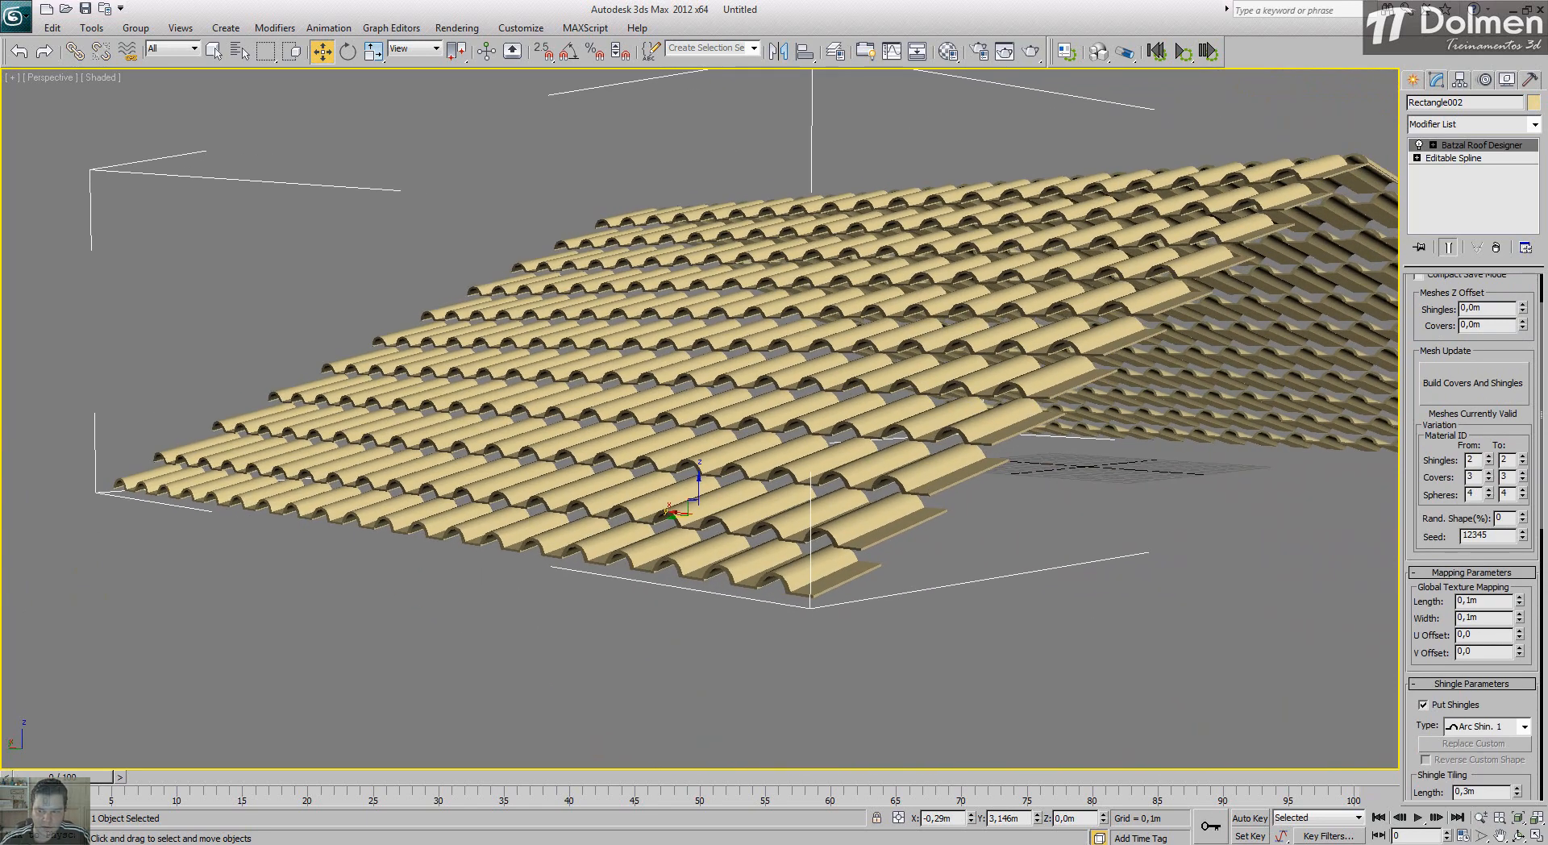
Step: Set the shingle mesh angle back to 3,0, rebuild the covers and shingles, and reselect the roof after checking it
scroll(1417, 669, "down", 5)
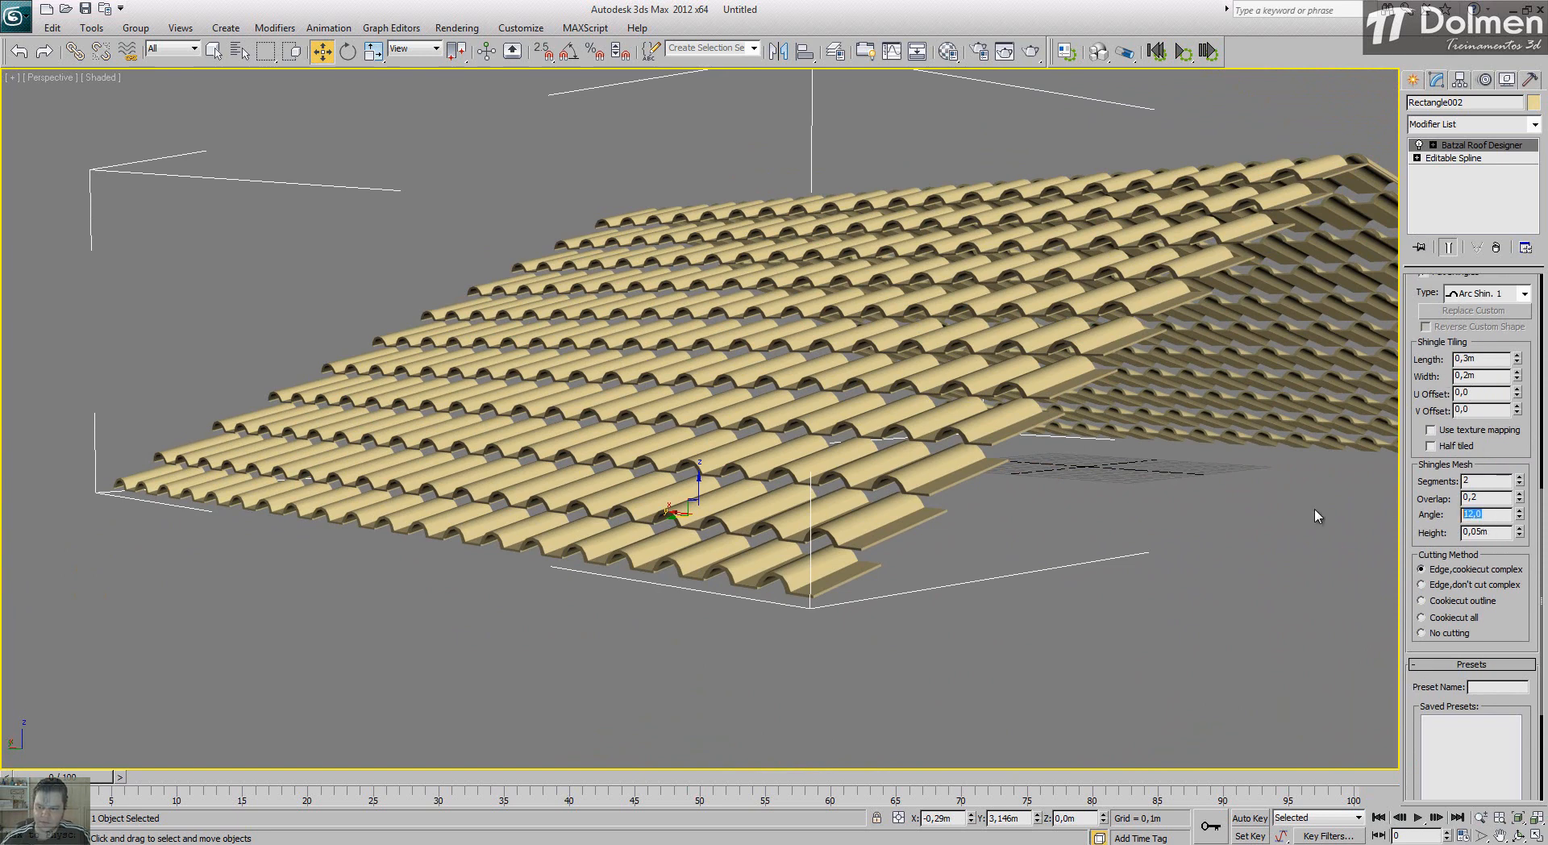
type("3")
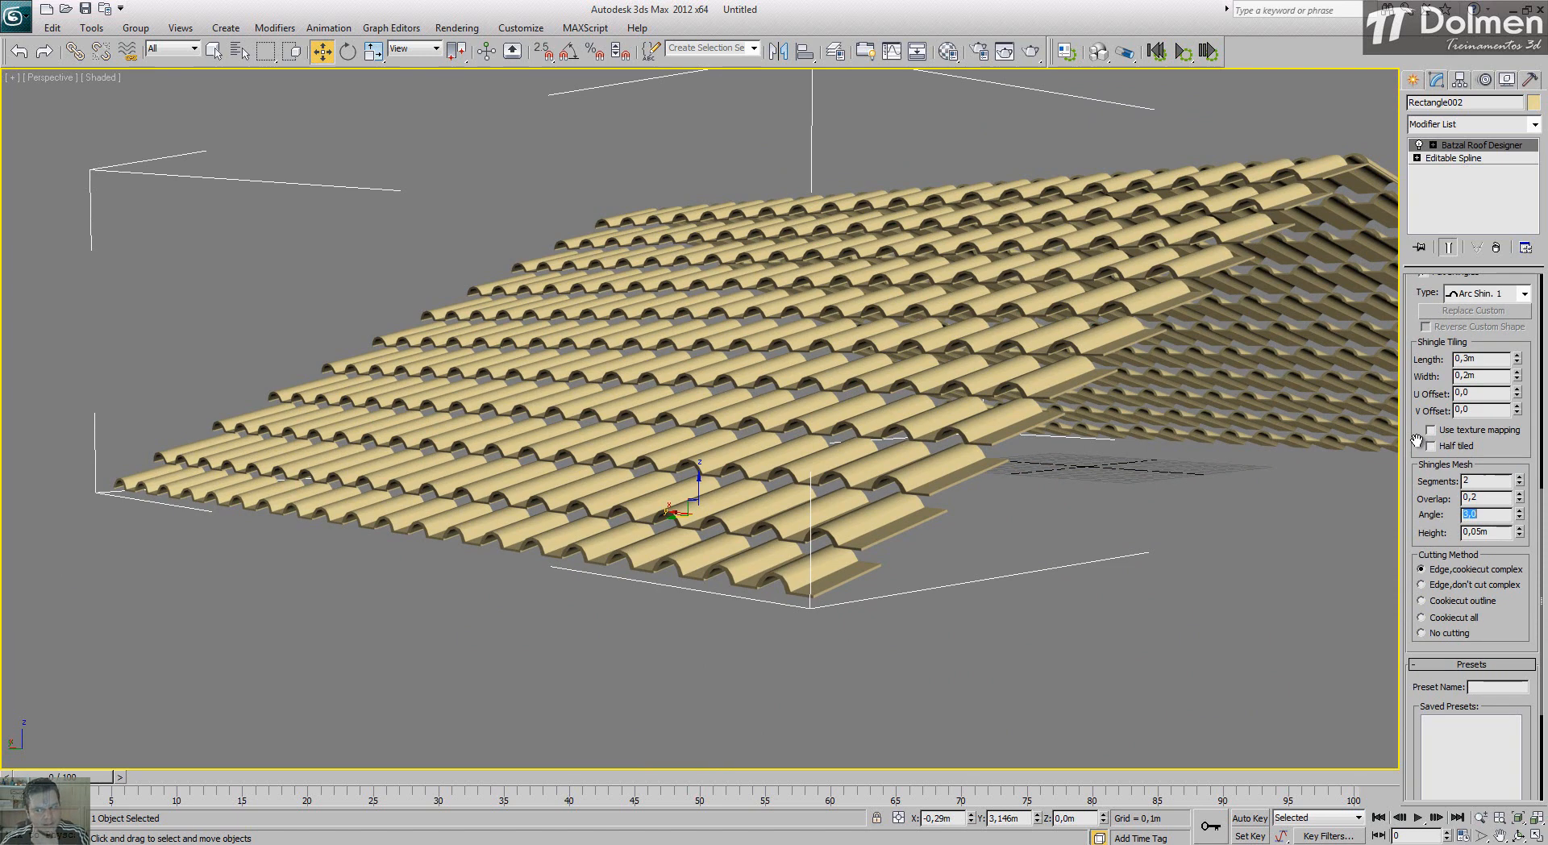
scroll(1418, 436, "up", 5)
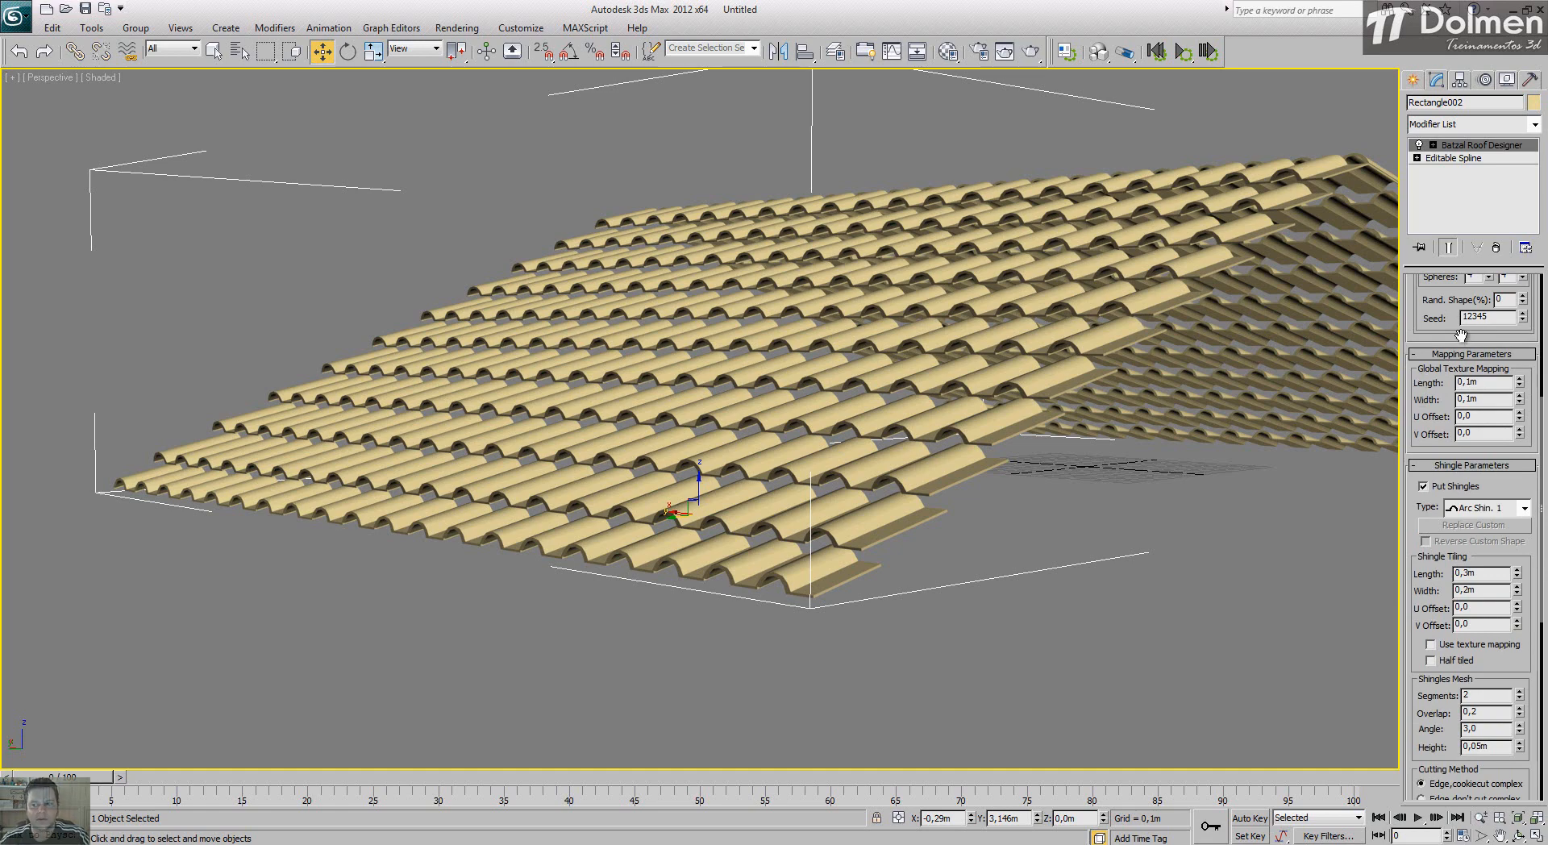
scroll(1461, 335, "up", 5)
left_click(1464, 424)
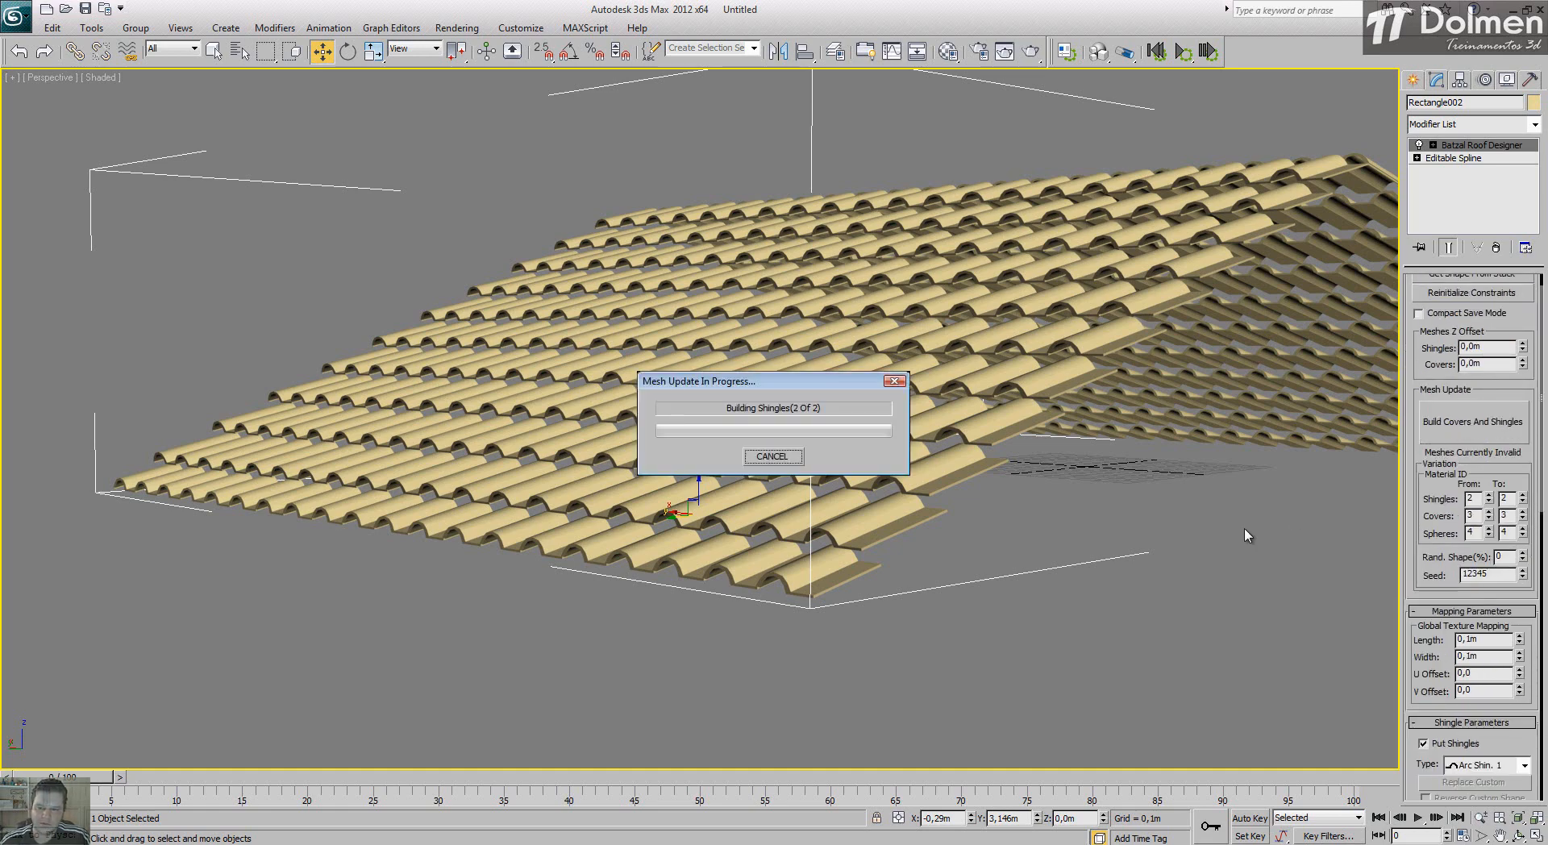
left_click(1148, 574)
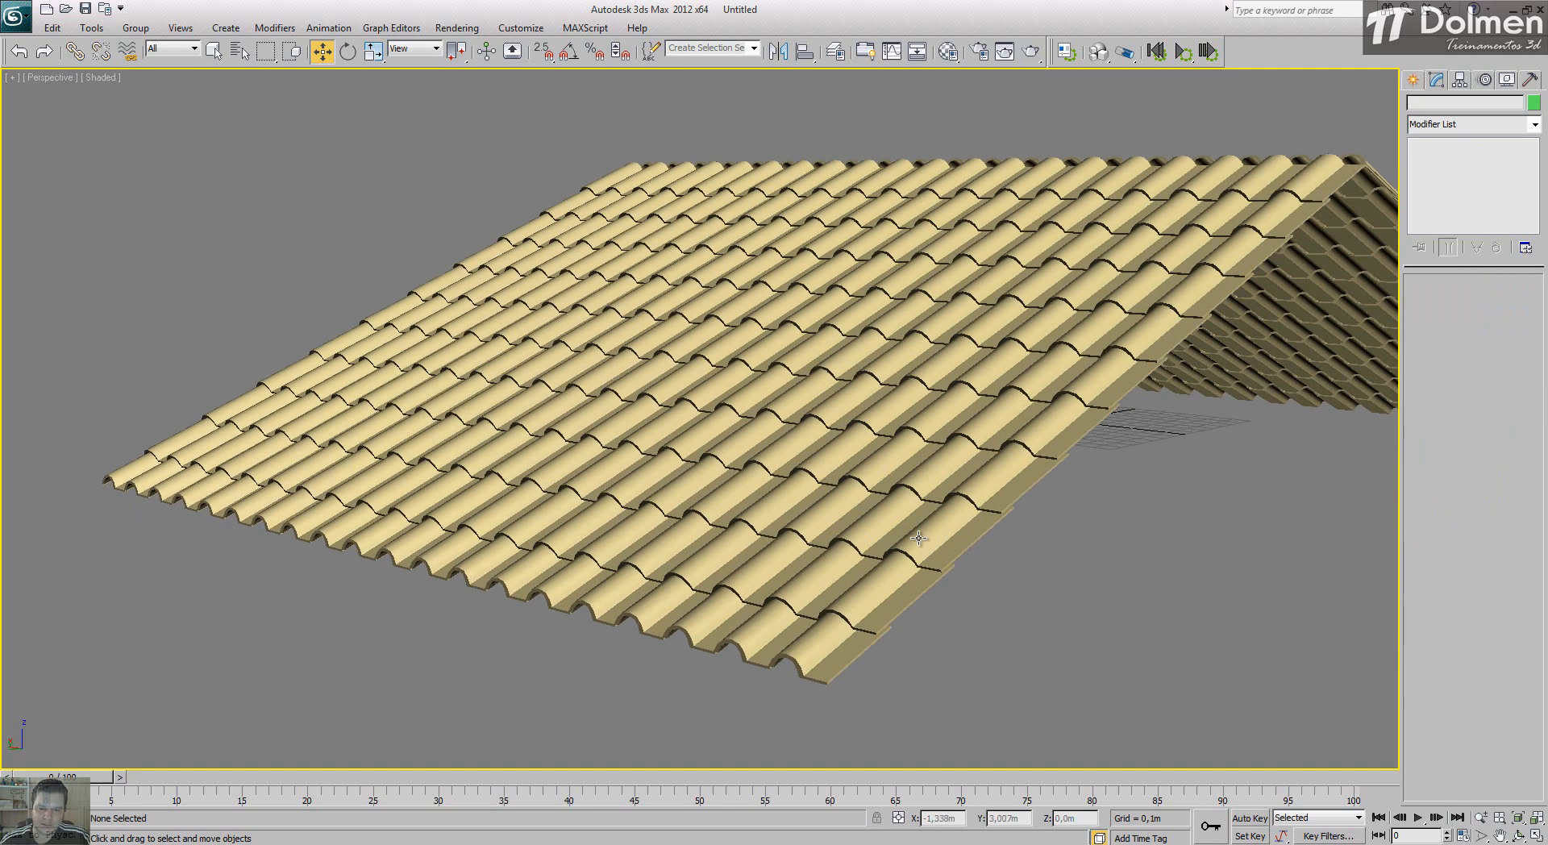
scroll(1015, 435, "down", 4)
middle_click_drag(891, 439, 824, 396, "alt")
left_click(824, 397)
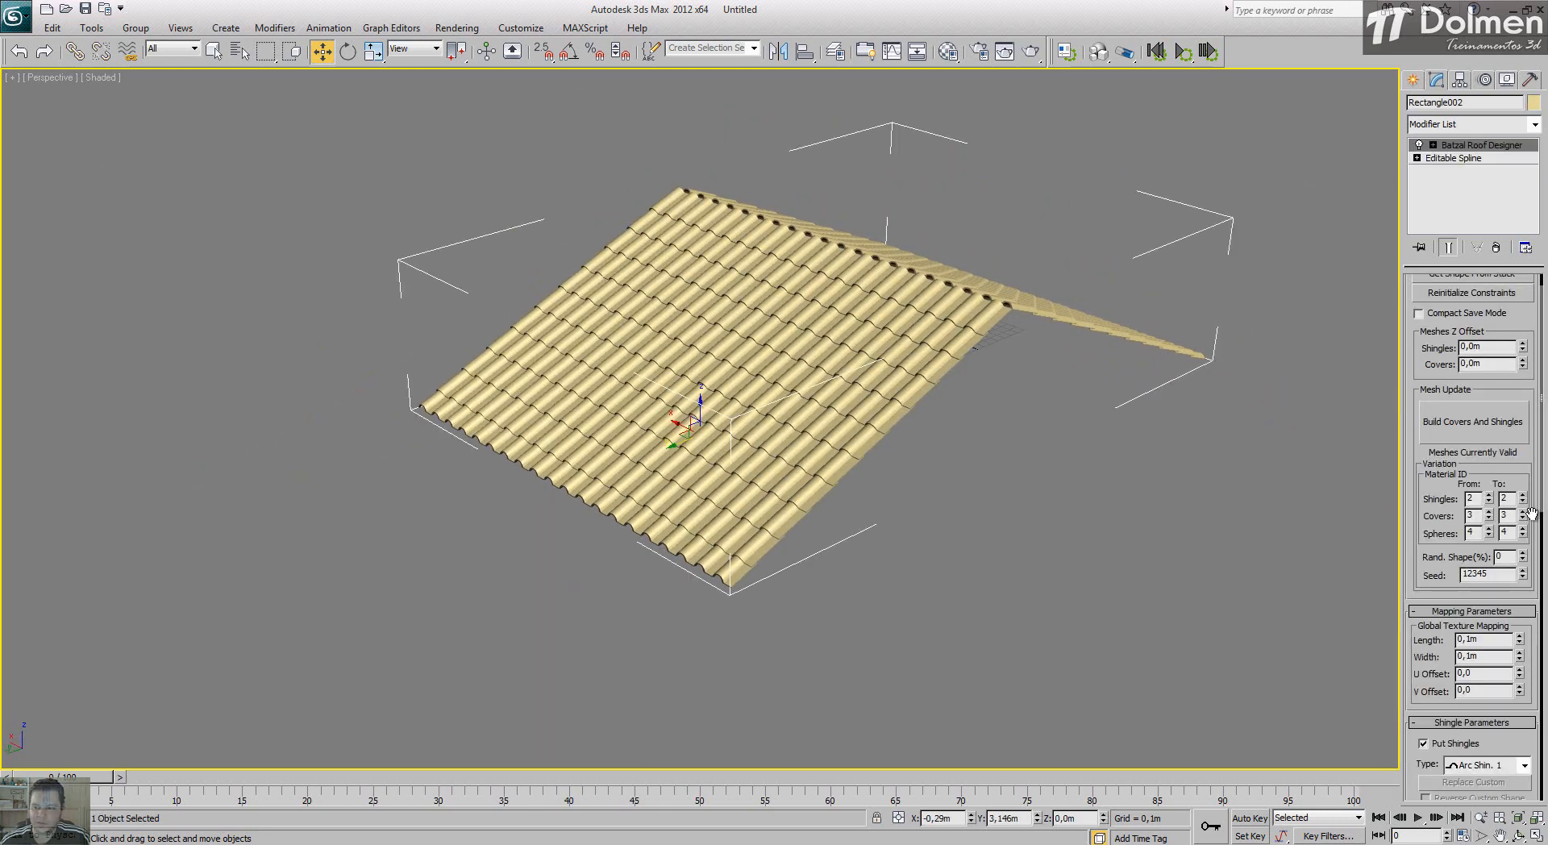
Step: Set the shingle mesh height to 0,1m and rebuild the roof's covers and shingles
scroll(1419, 556, "down", 5)
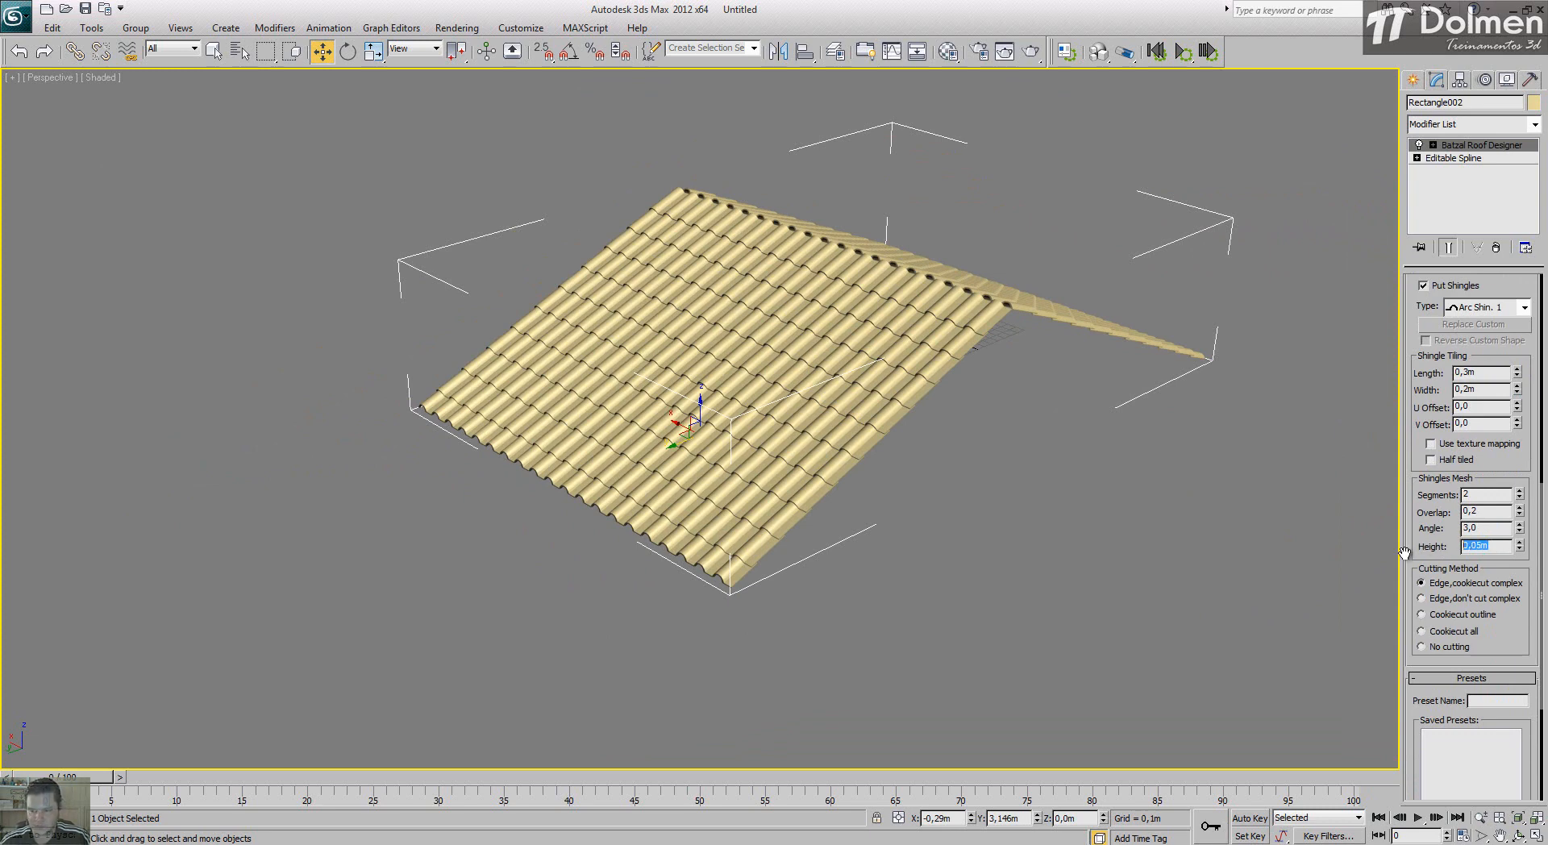
scroll(697, 409, "up", 5)
middle_click_drag(912, 434, 808, 373, "alt")
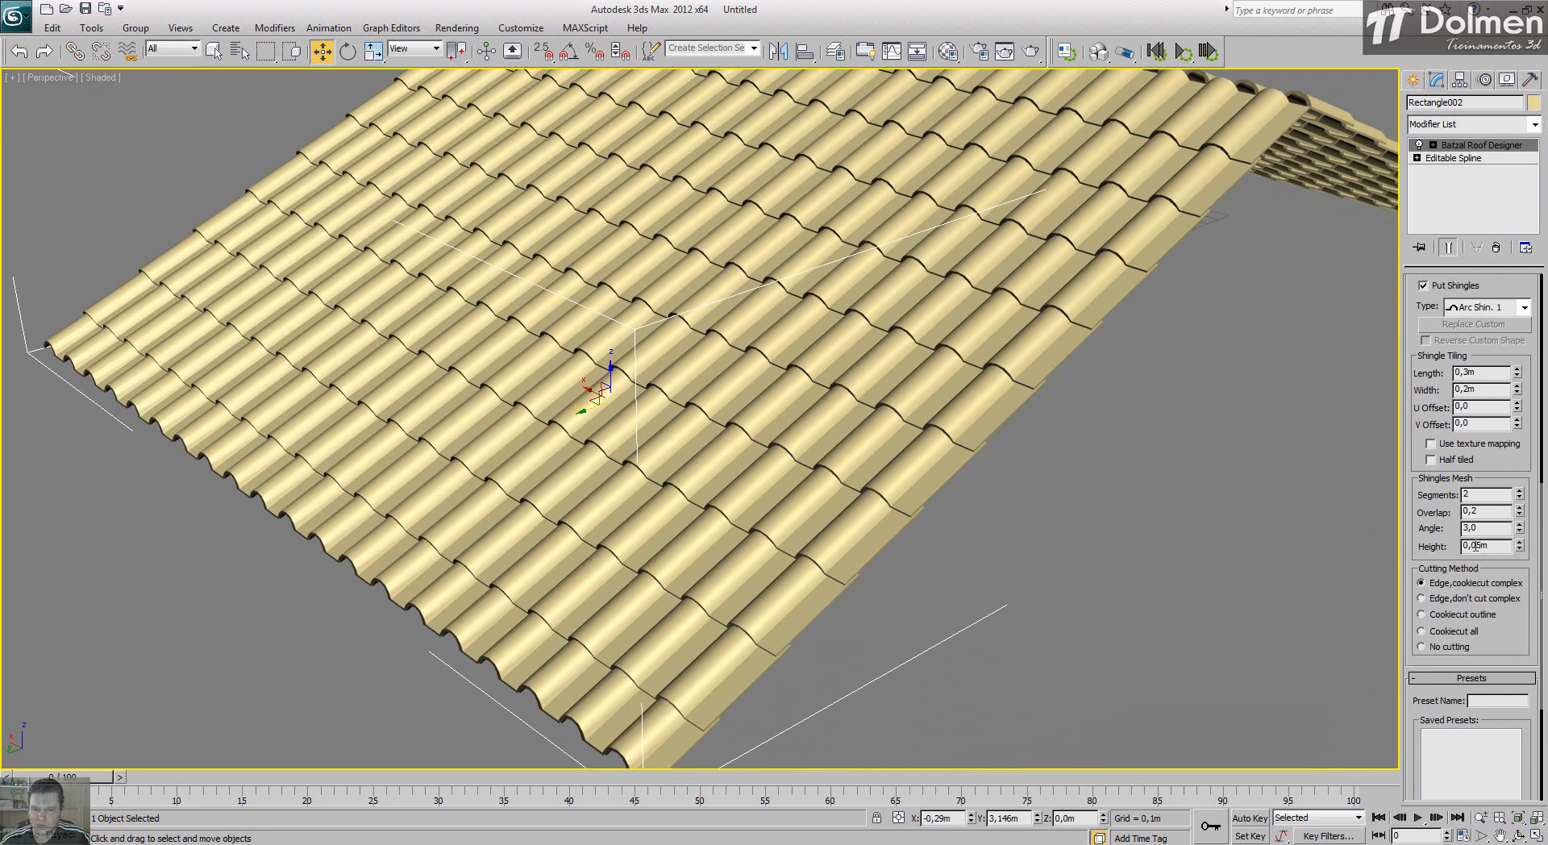
double_click(1472, 545)
type("0,1")
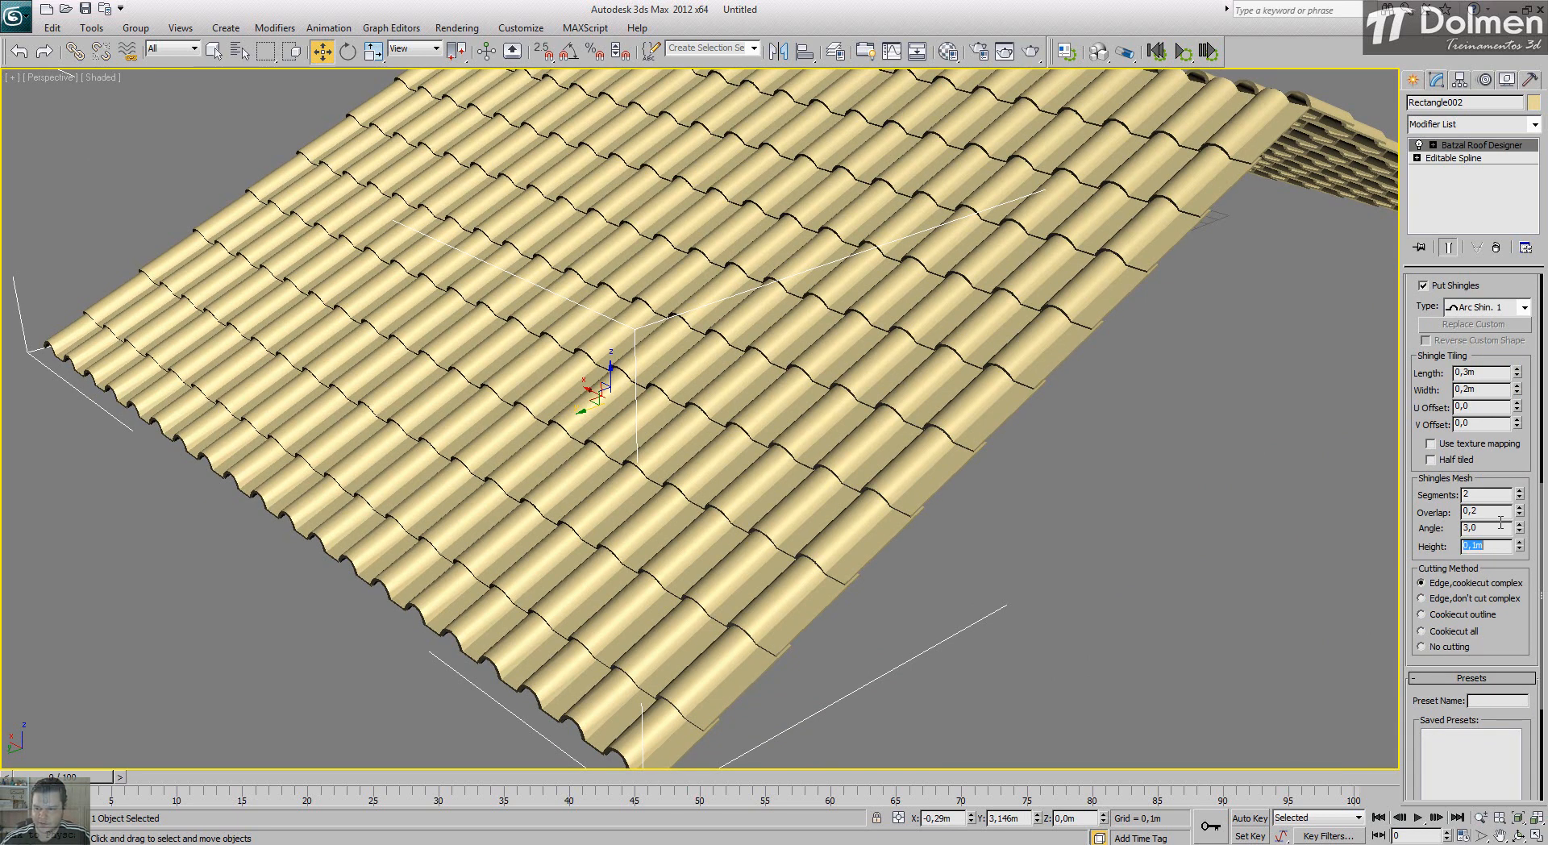
scroll(1499, 403, "up", 5)
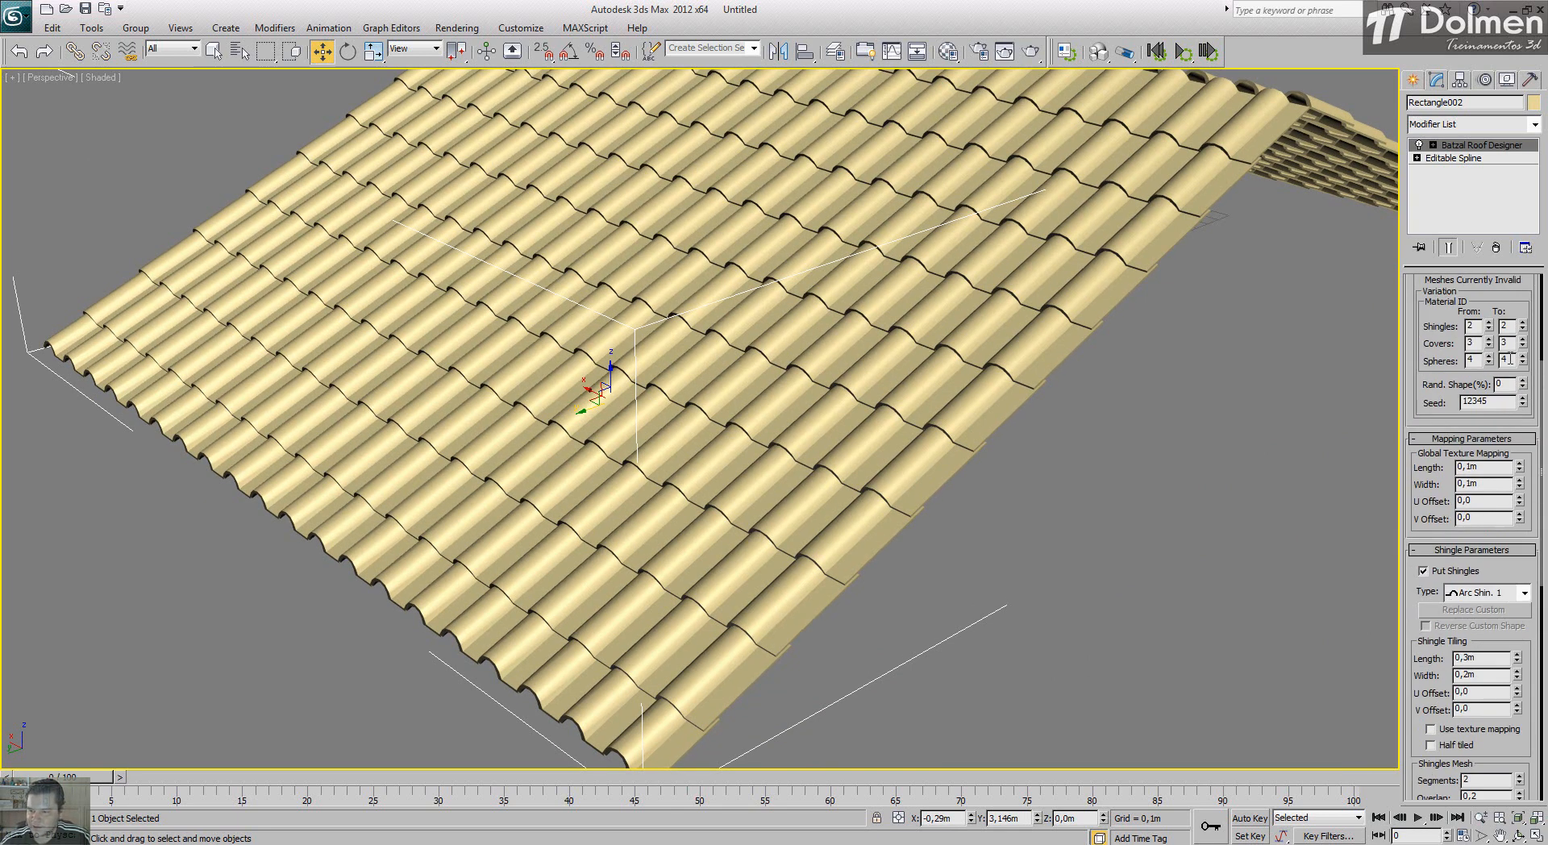
scroll(1499, 362, "up", 4)
left_click(1475, 448)
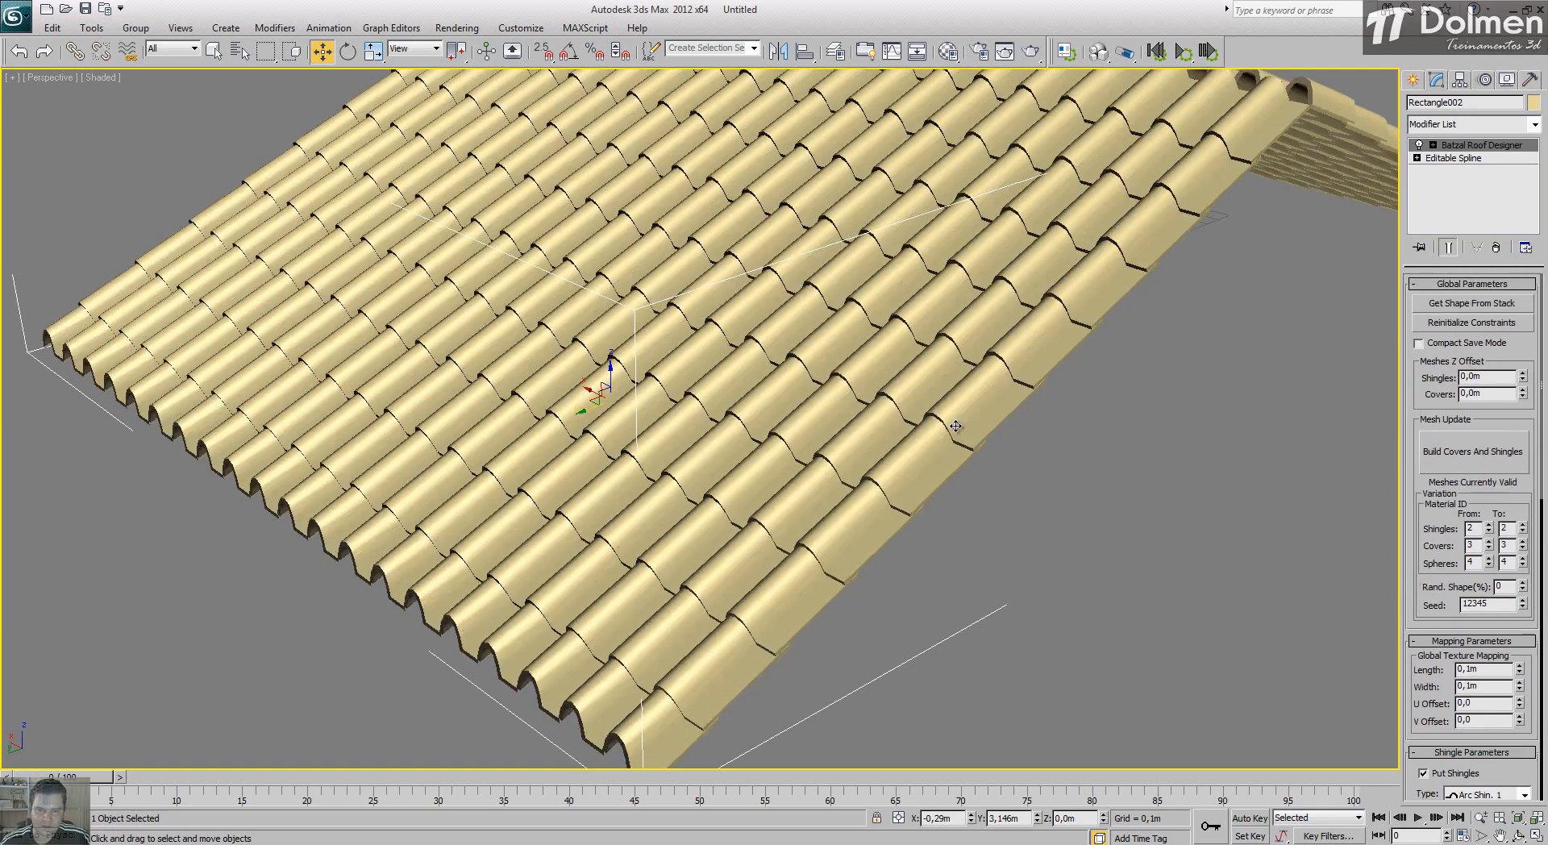
Step: Set the shingle mesh height to 0,05m and rebuild the roof's covers and shingles
middle_click_drag(929, 528, 918, 562, "alt")
scroll(1433, 641, "down", 5)
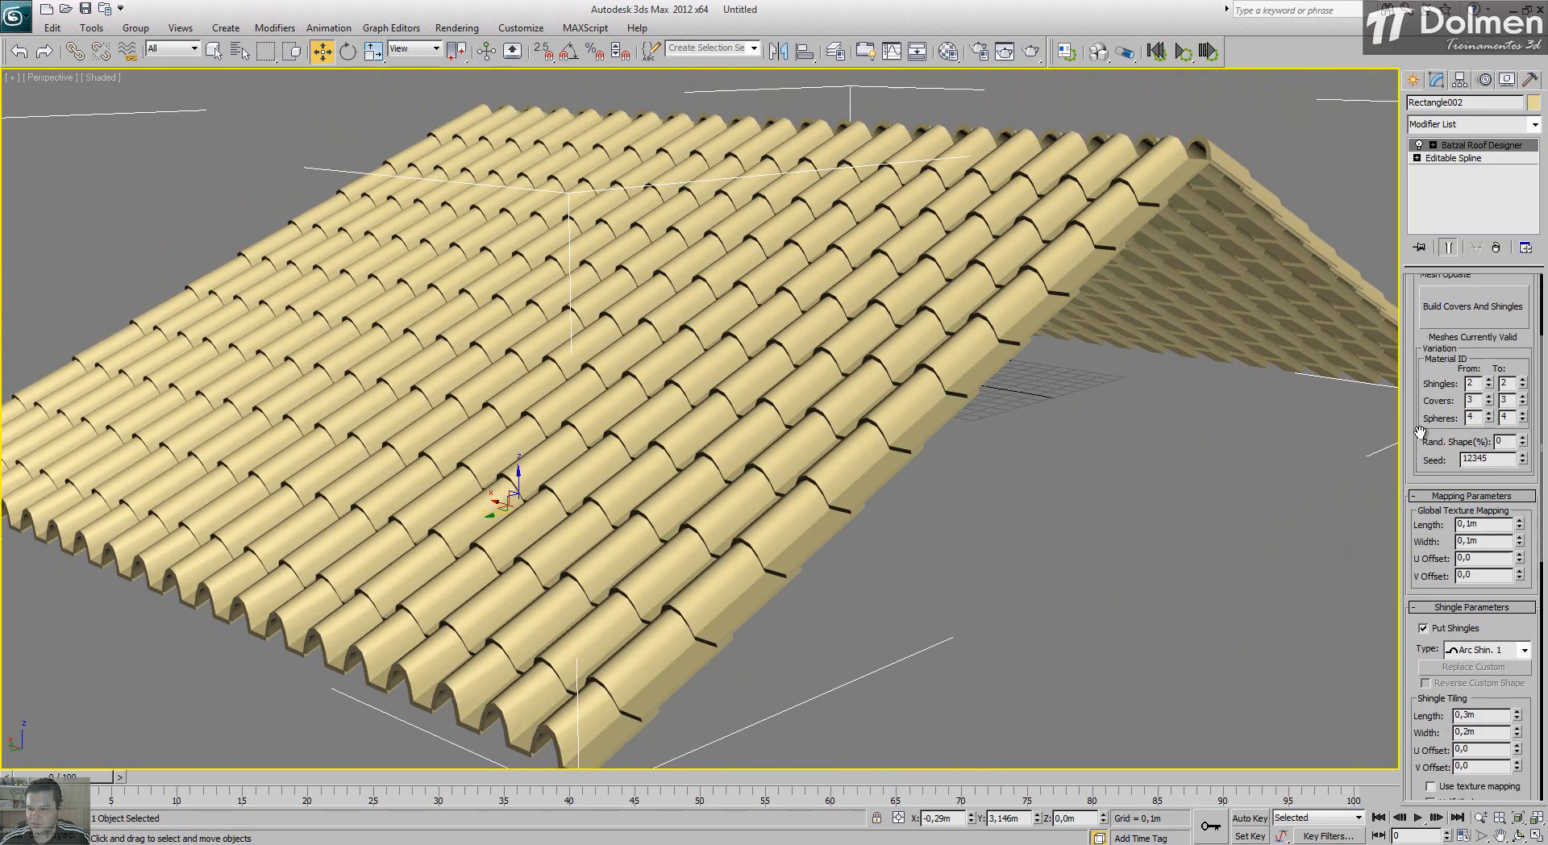
scroll(1414, 694, "down", 5)
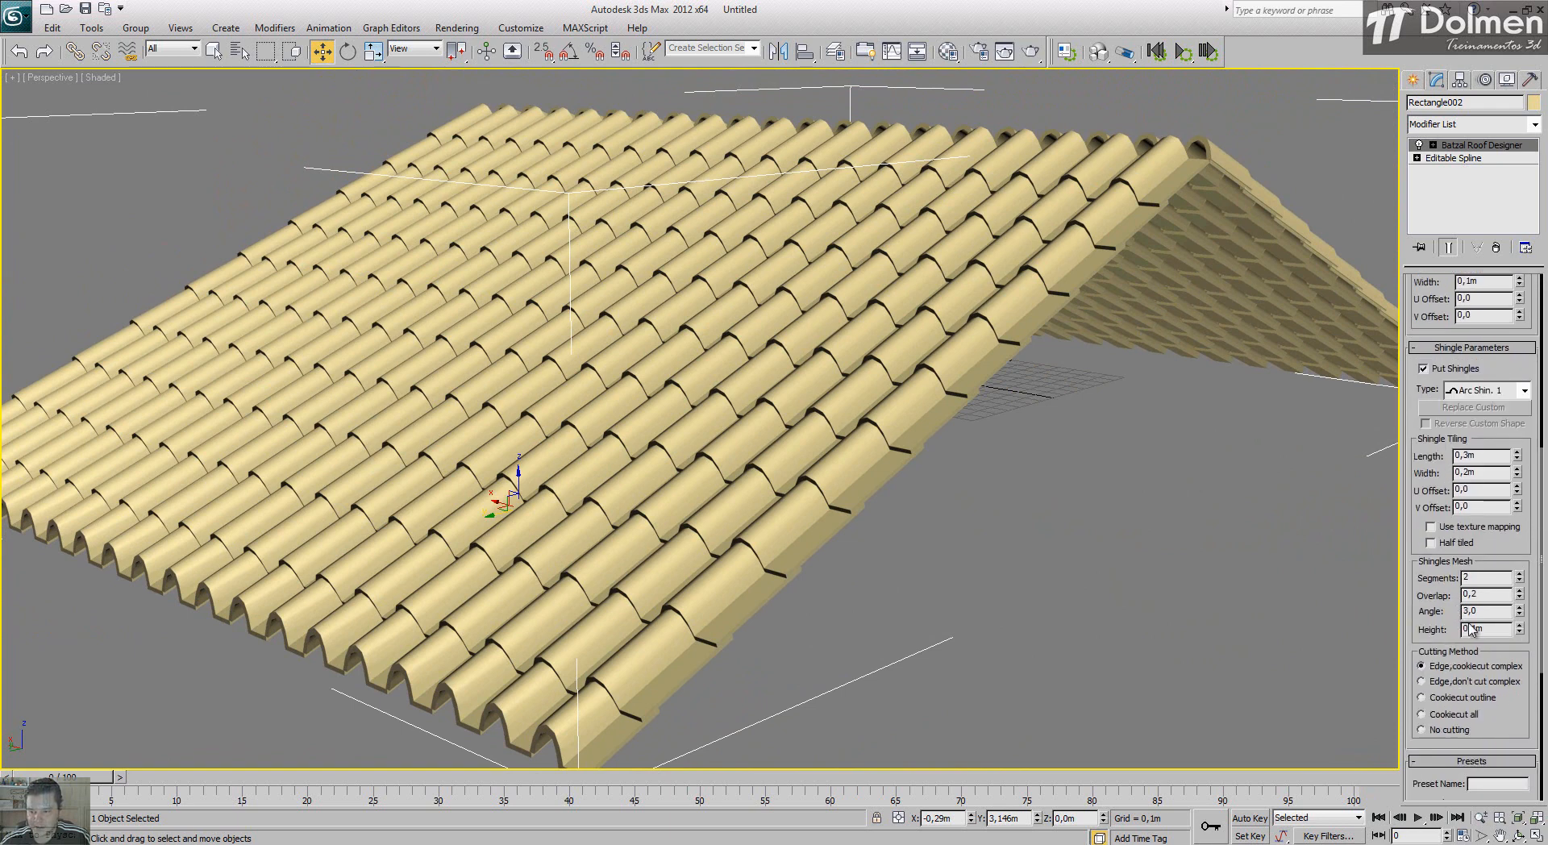
left_click_drag(1470, 626, 1519, 629)
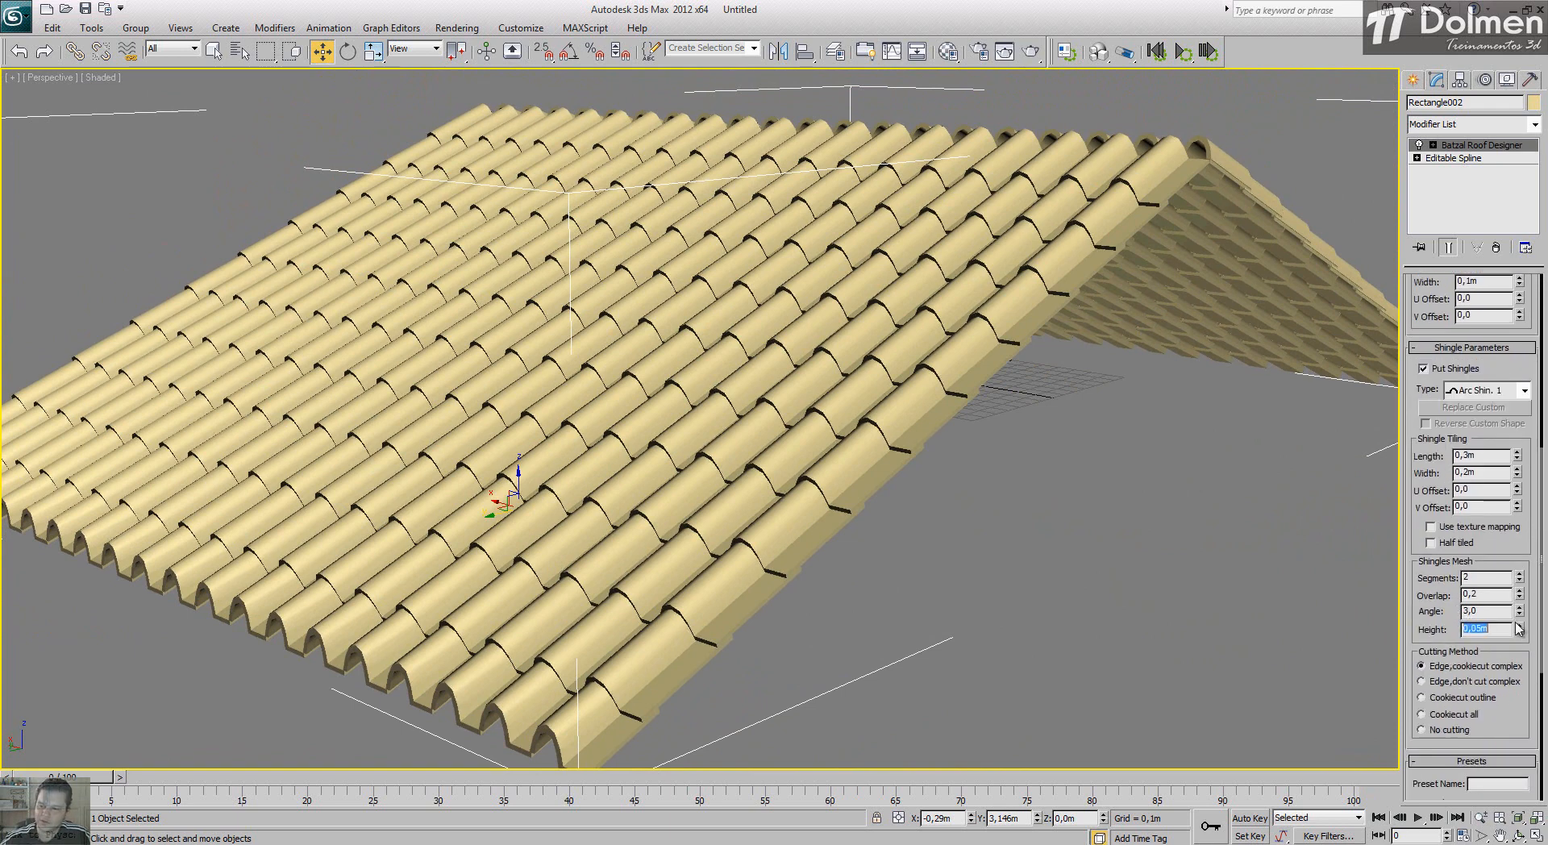
scroll(1417, 402, "up", 5)
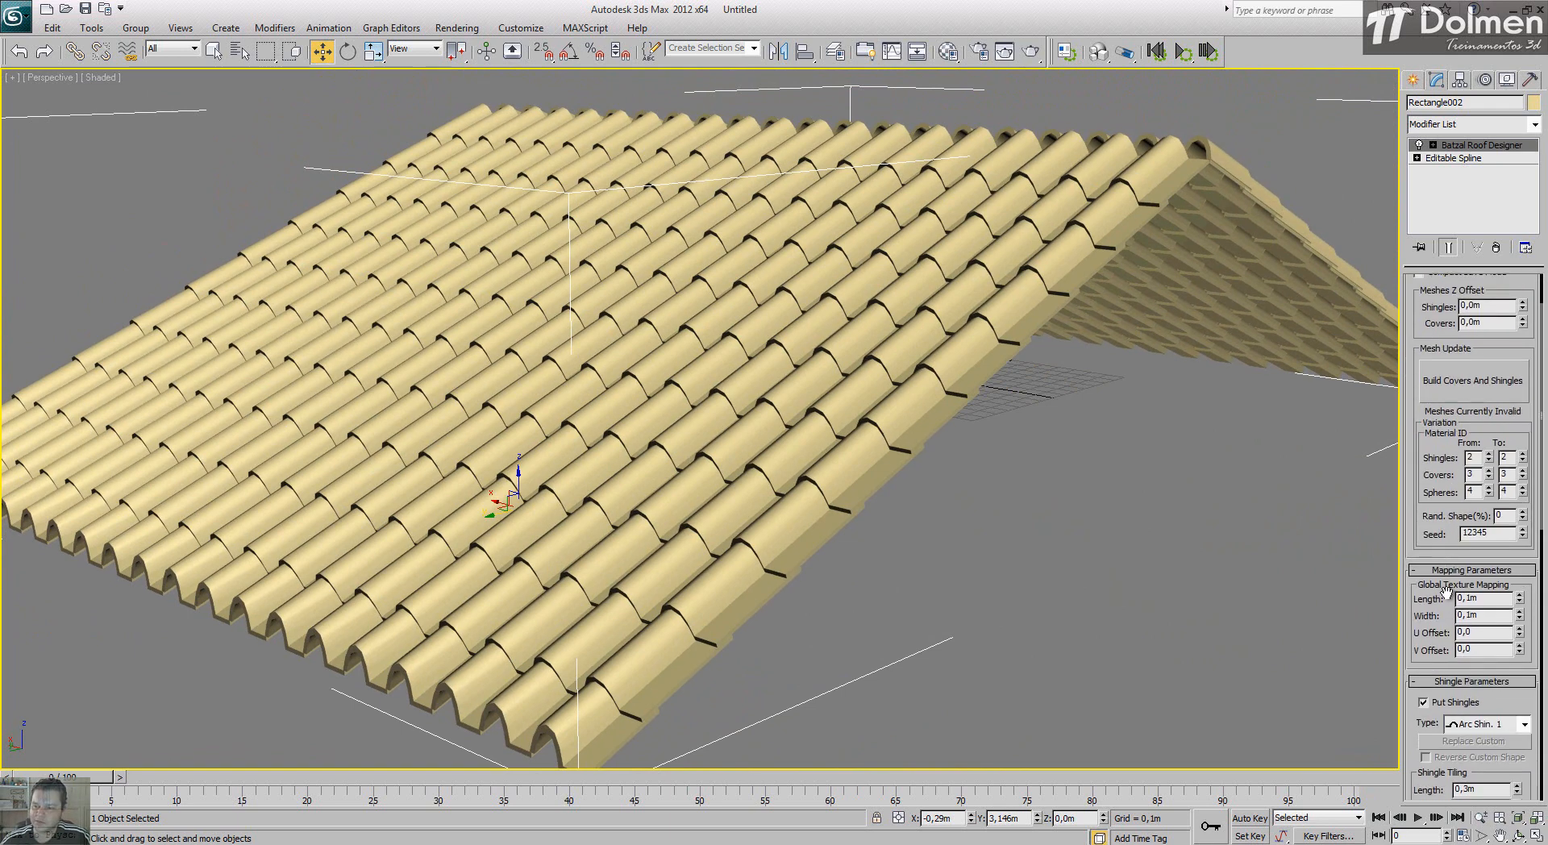
left_click(1462, 393)
key("z")
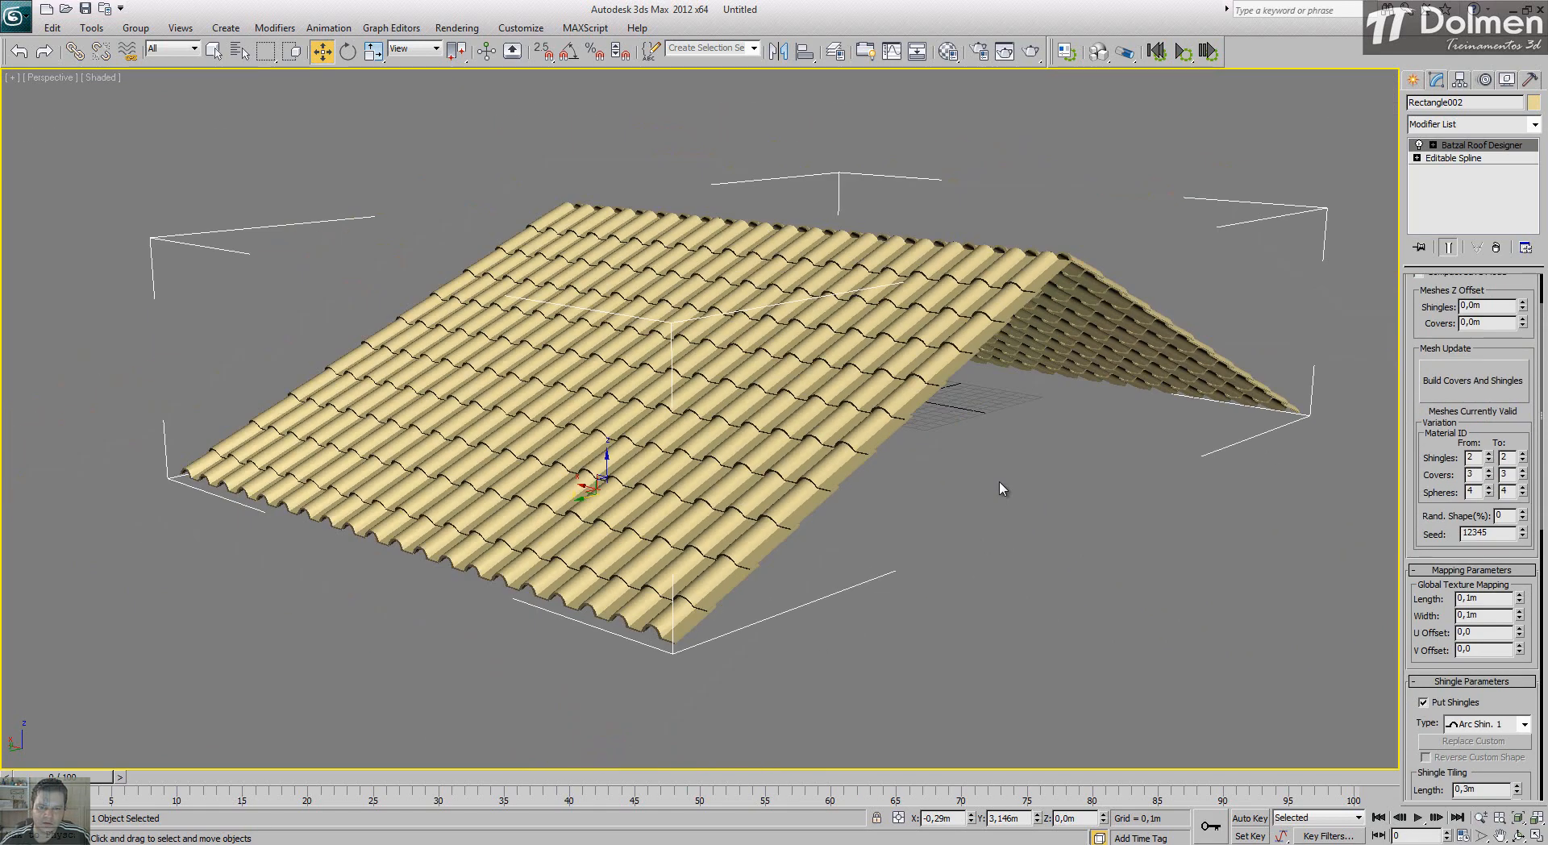
middle_click_drag(927, 490, 930, 501, "alt")
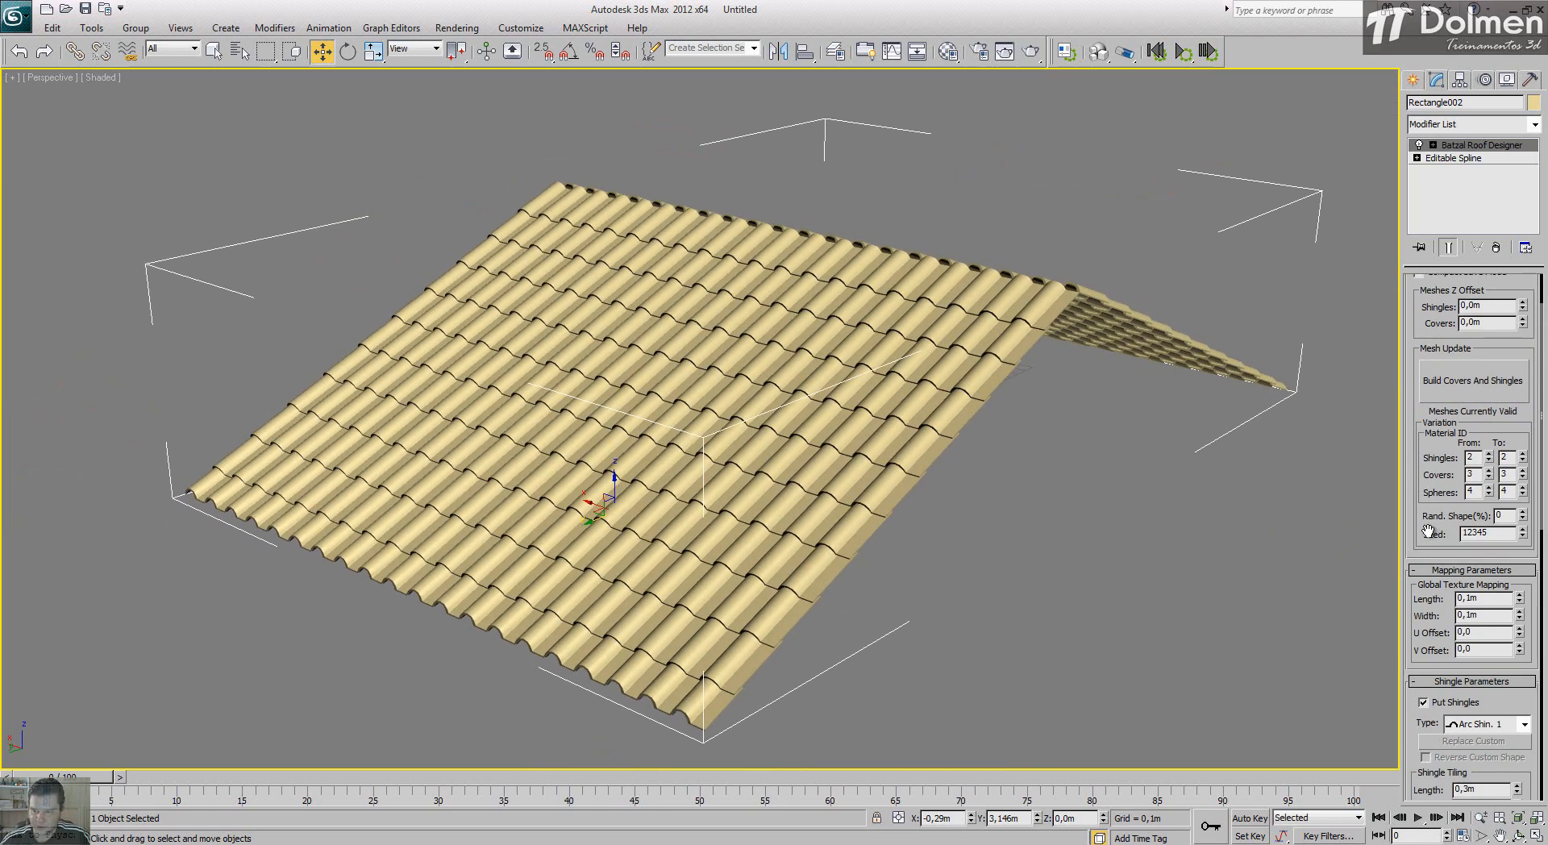
Step: Change the shingle type to Box Shin. 1, rebuild the covers and shingles, and inspect the roof's edge up close
left_click_drag(1415, 545, 1423, 279)
left_click(1500, 458)
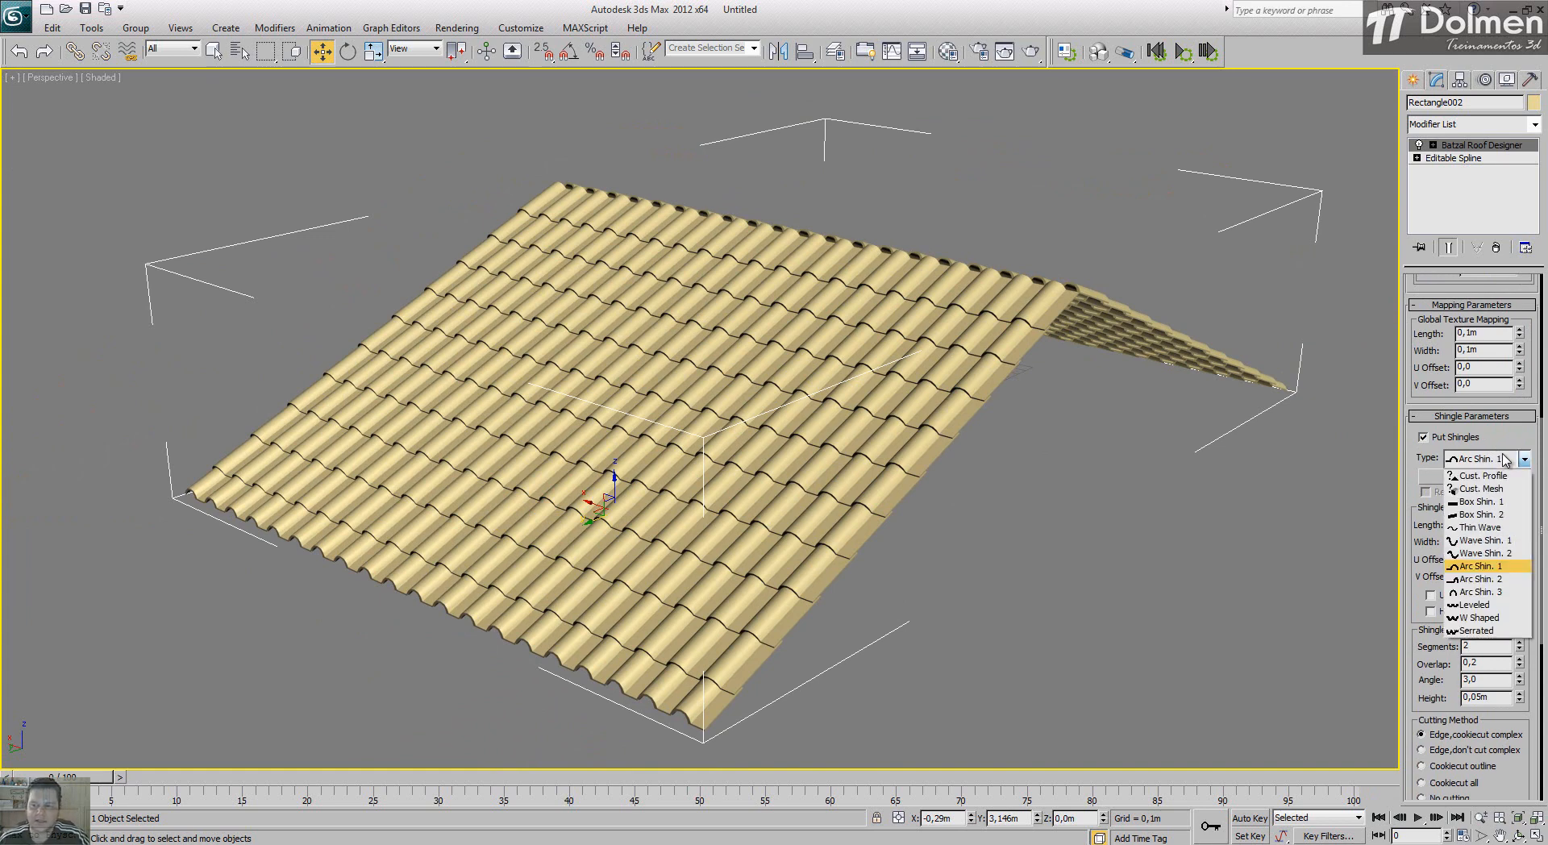
left_click(1475, 503)
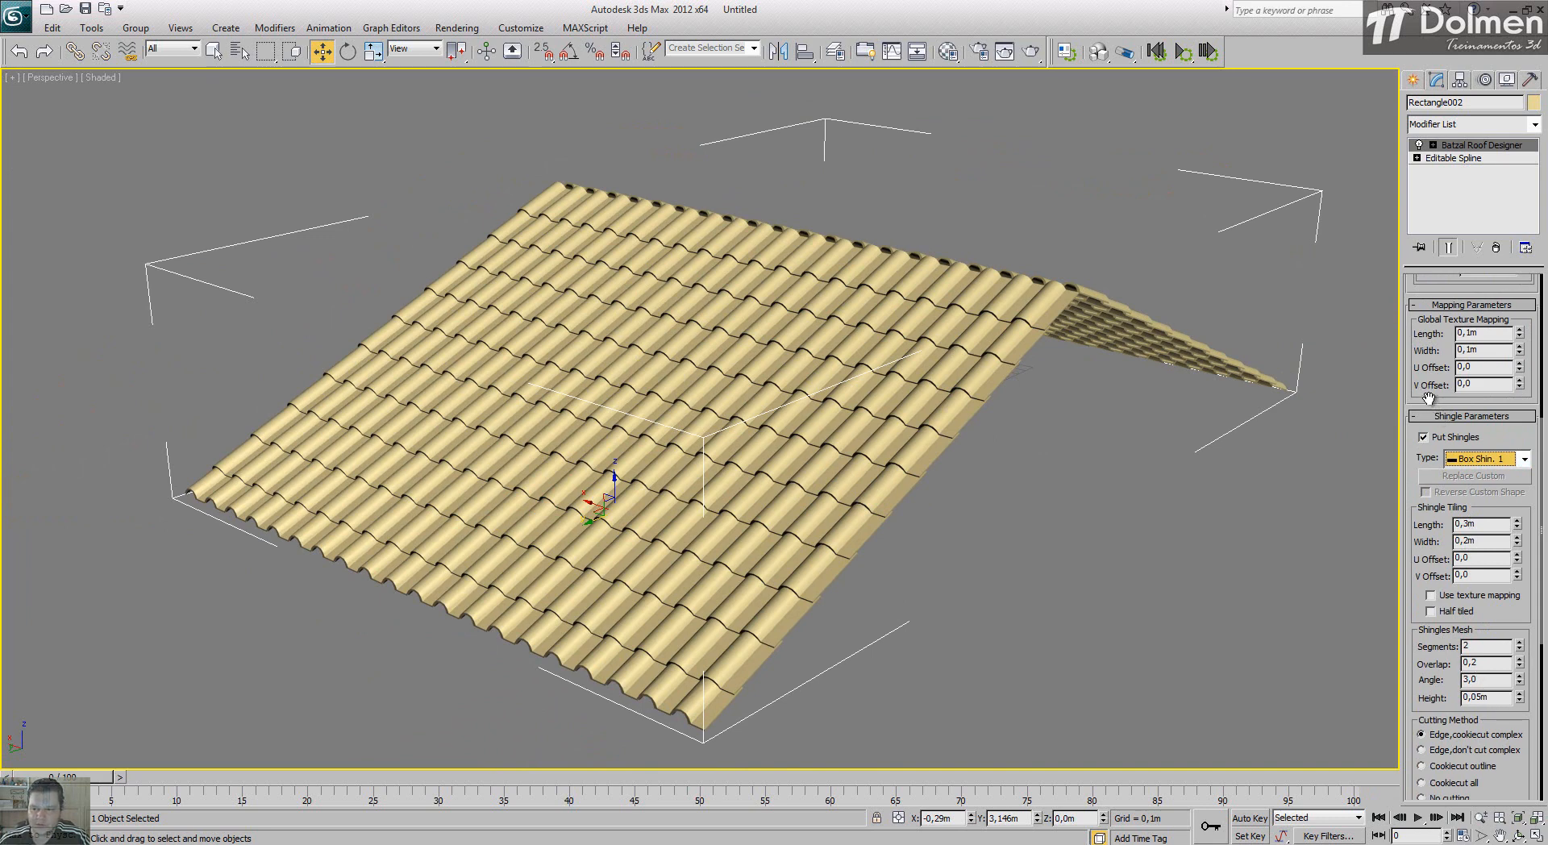
scroll(1428, 396, "up", 5)
left_click(1456, 428)
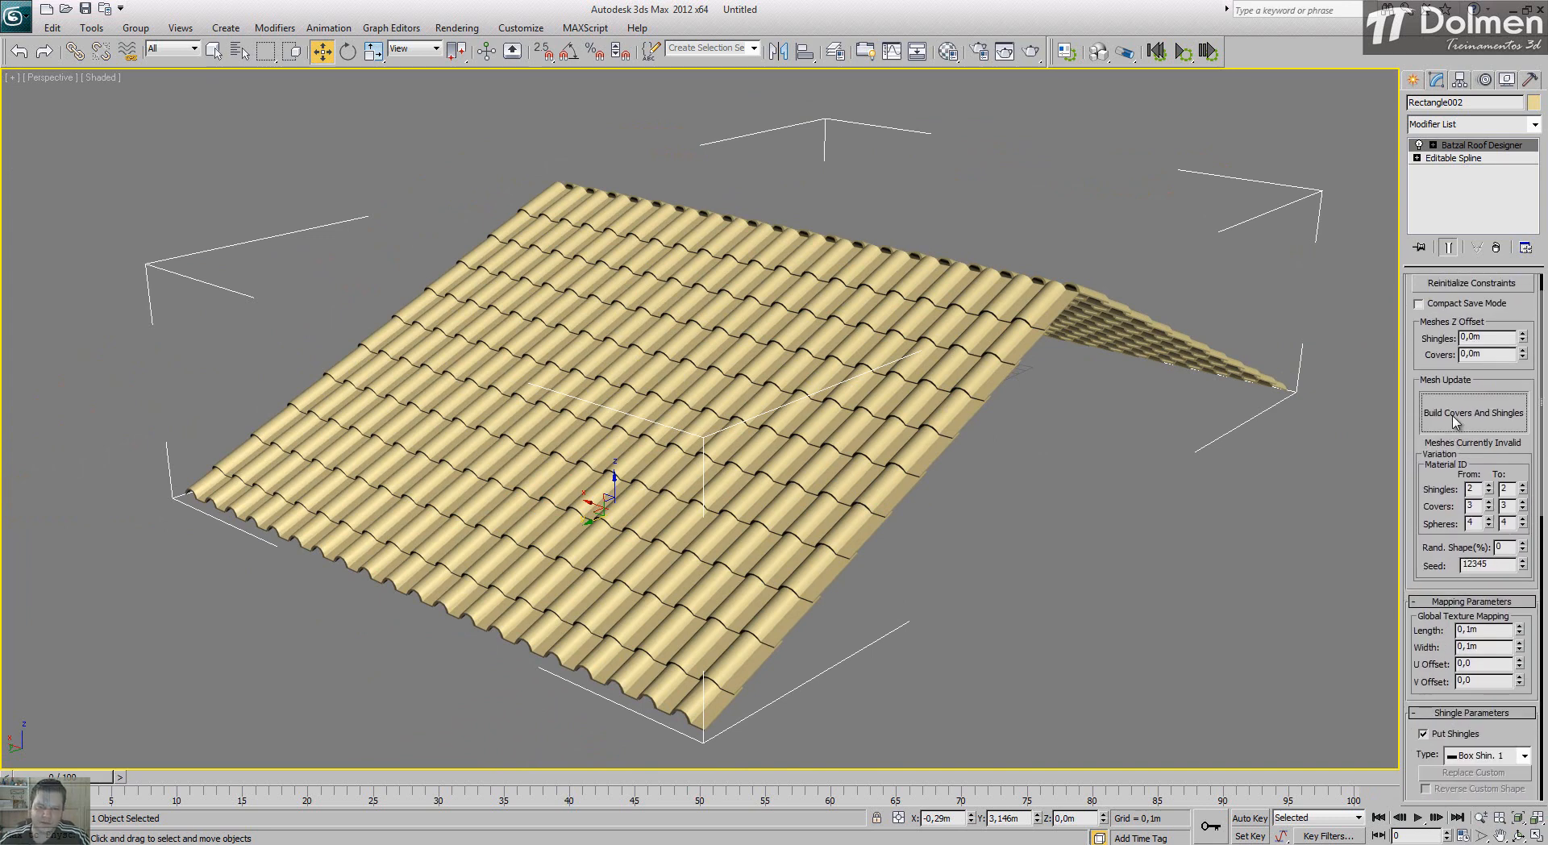
middle_click_drag(780, 405, 768, 406)
scroll(767, 406, "up", 8)
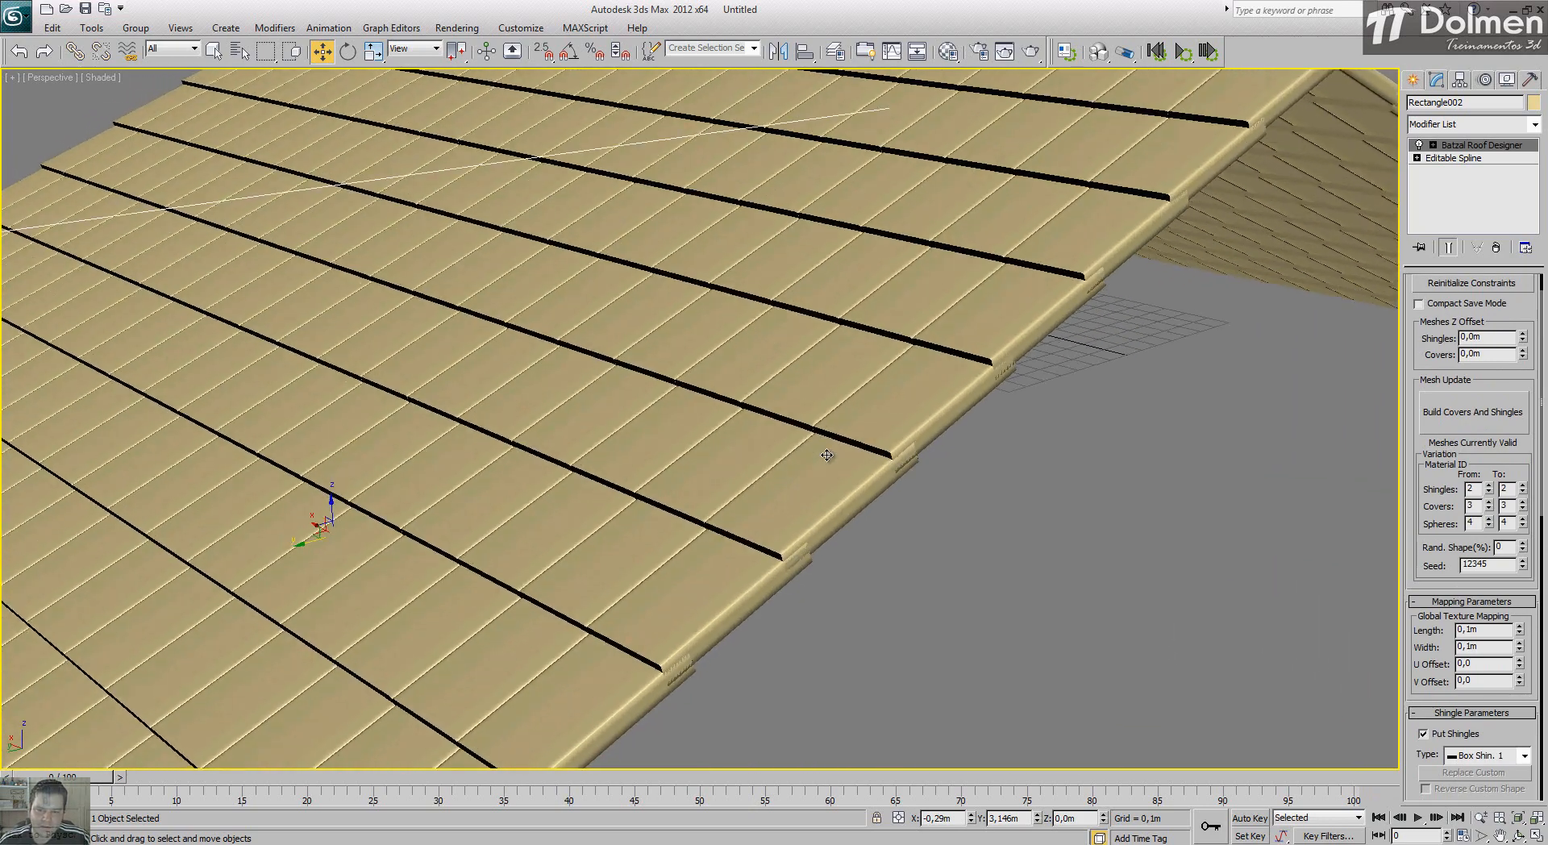
mouse_move(827, 455)
middle_mouse_down("alt")
mouse_move(793, 438)
mouse_move(984, 528)
mouse_move(841, 436)
middle_mouse_up("alt")
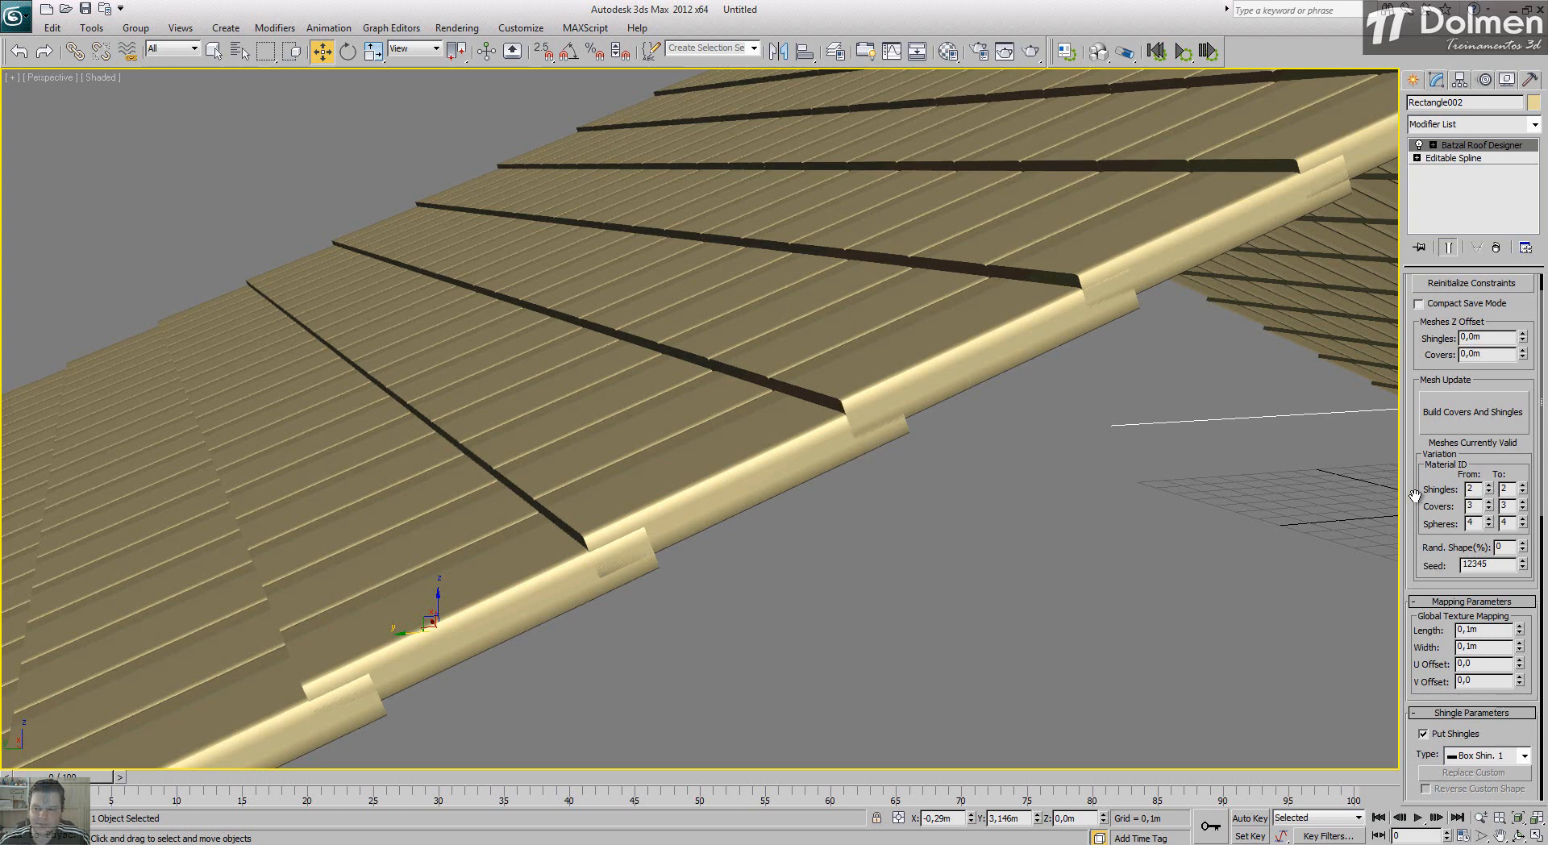
Step: Set the shingle mesh angle to 5,0 and rebuild the box-shingled roof
scroll(1414, 494, "down", 5)
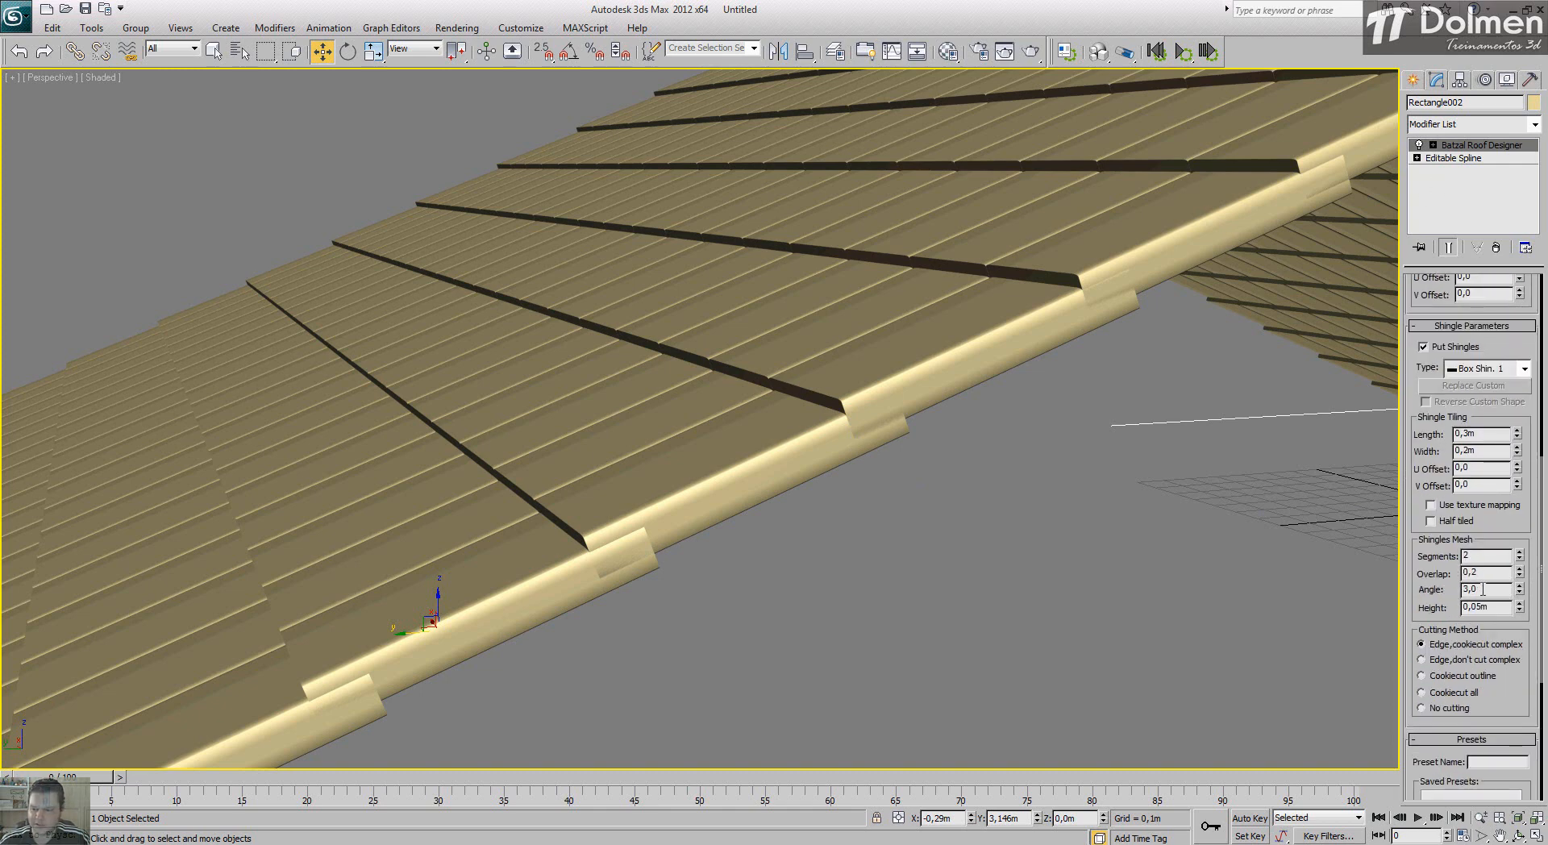
double_click(1482, 588)
type("5")
key("Return")
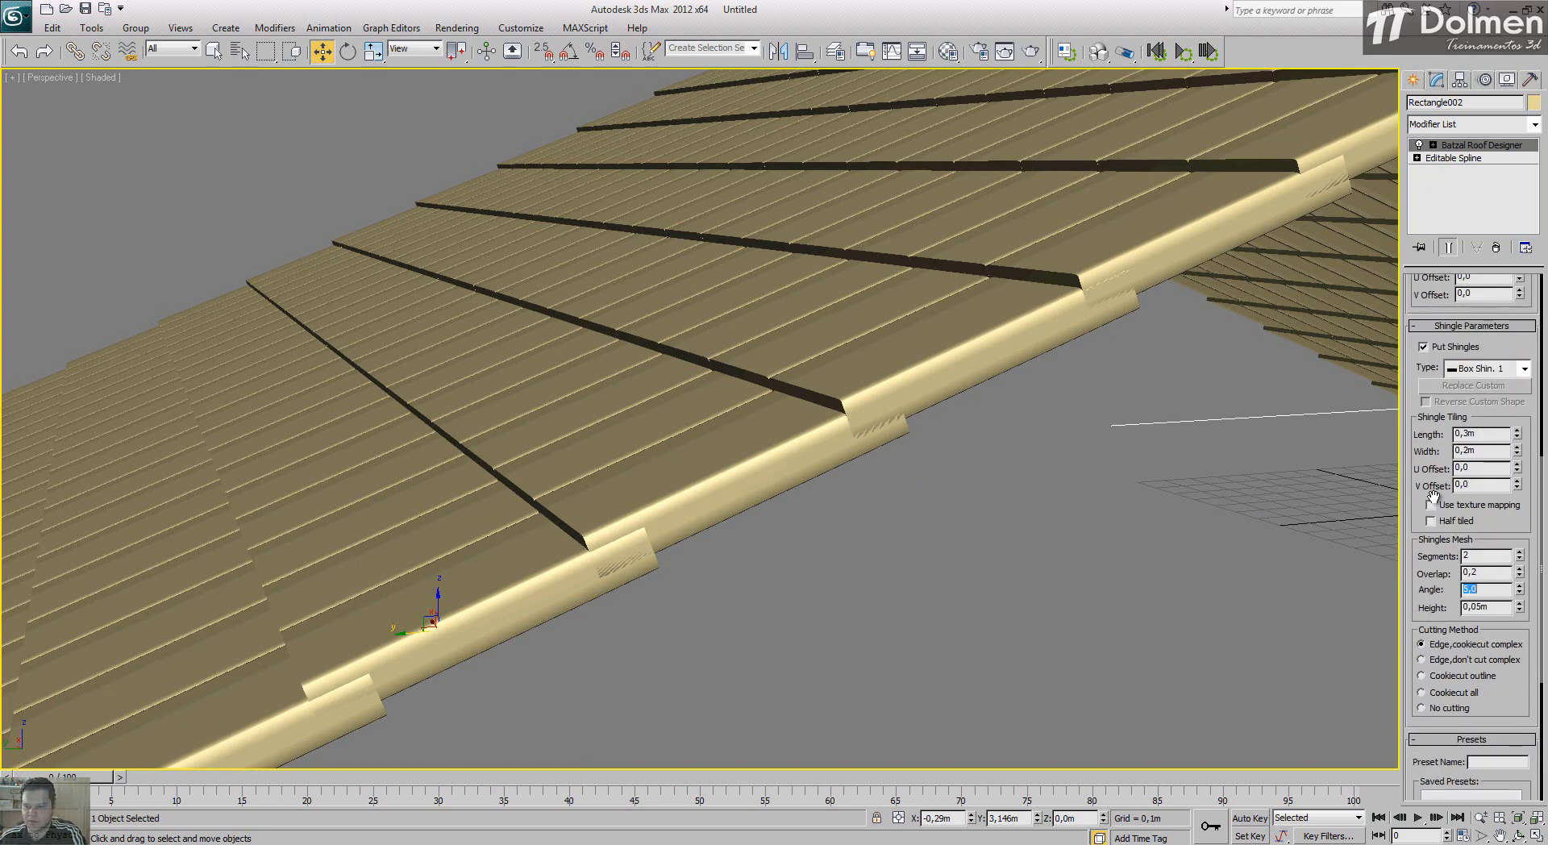
scroll(1432, 494, "up", 5)
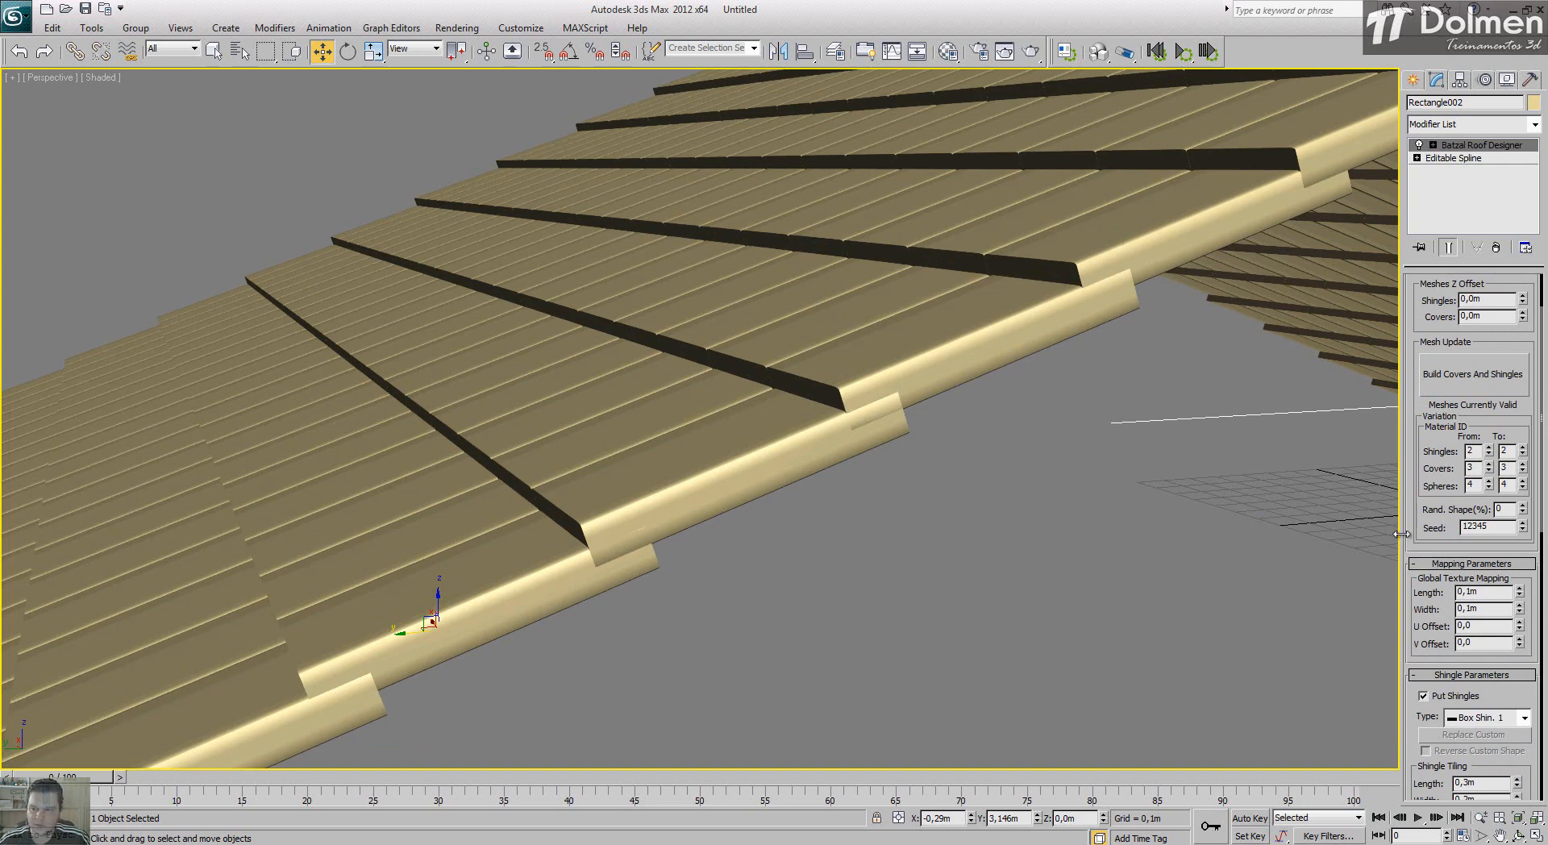
Step: Set the shingle mesh height to 0,03m, rebuild the covers and shingles, and check the roof's edge and overall shape
scroll(1475, 549, "down", 5)
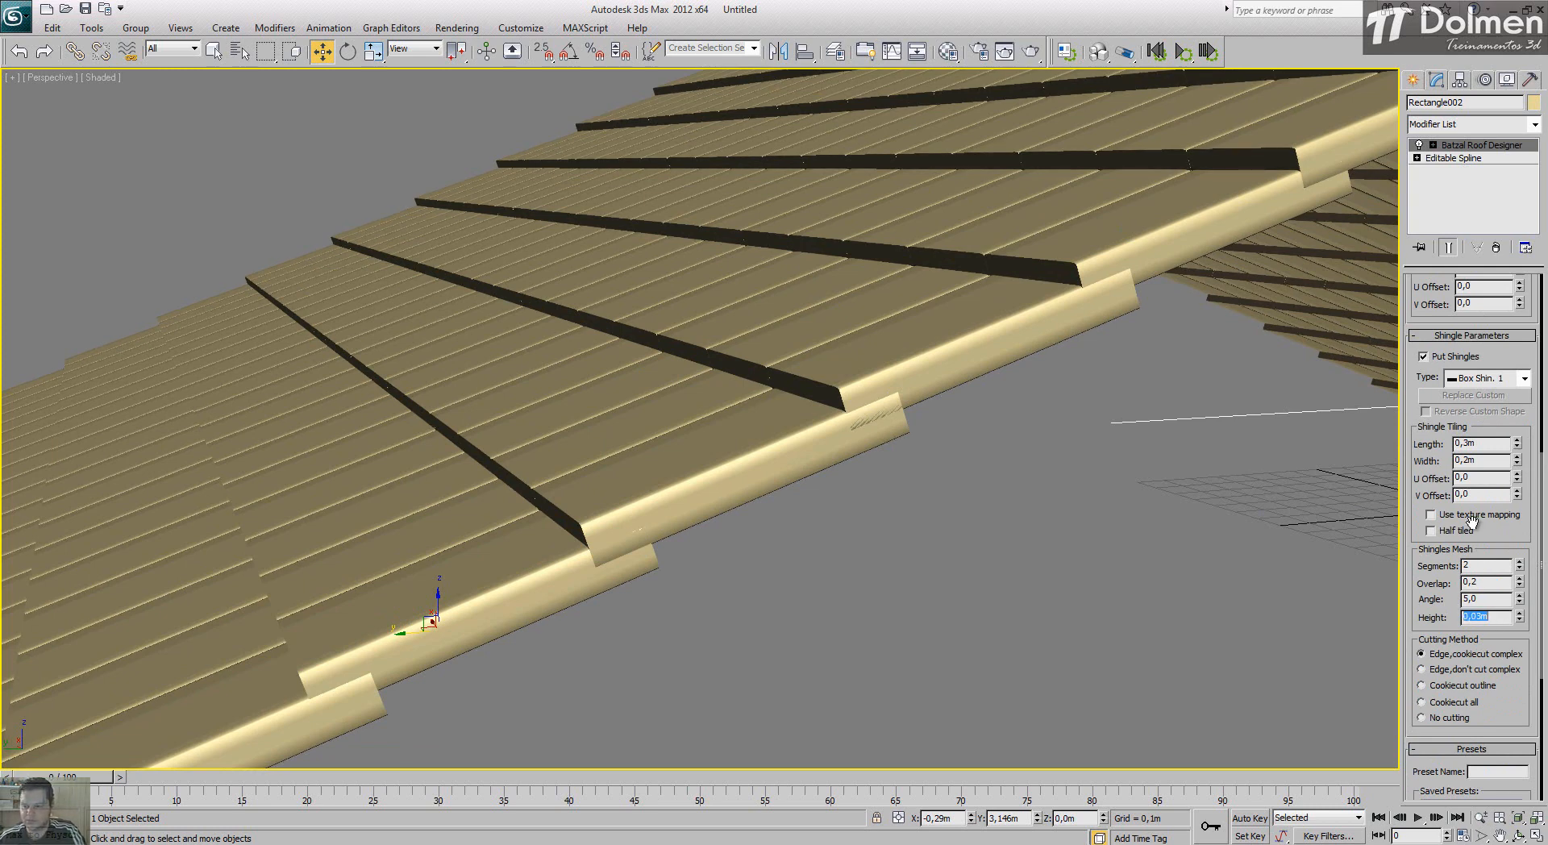
scroll(1471, 521, "up", 6)
left_click(1468, 466)
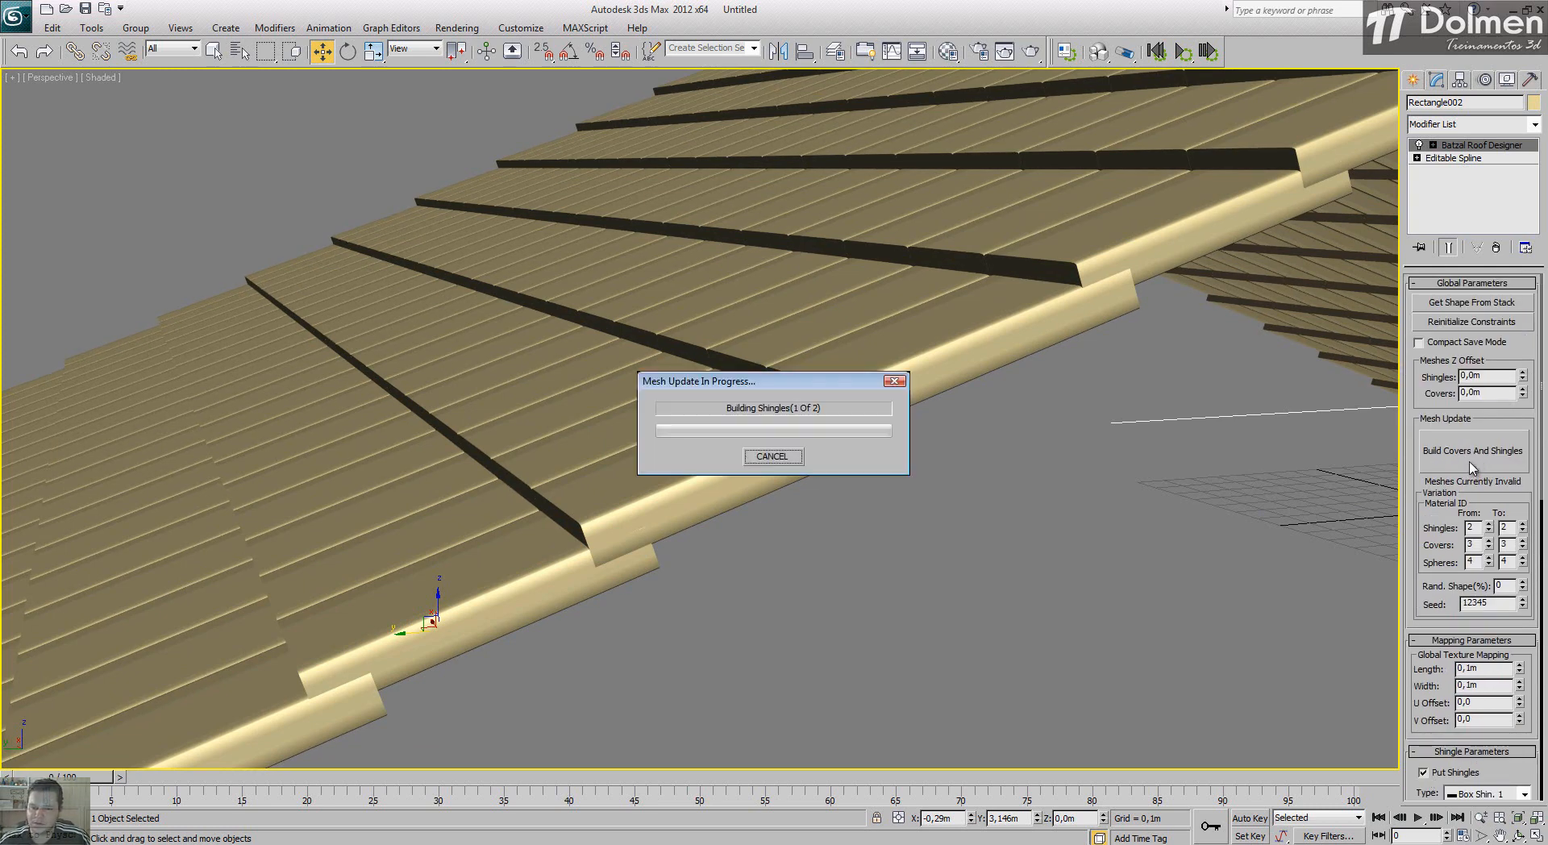
scroll(838, 415, "up", 4)
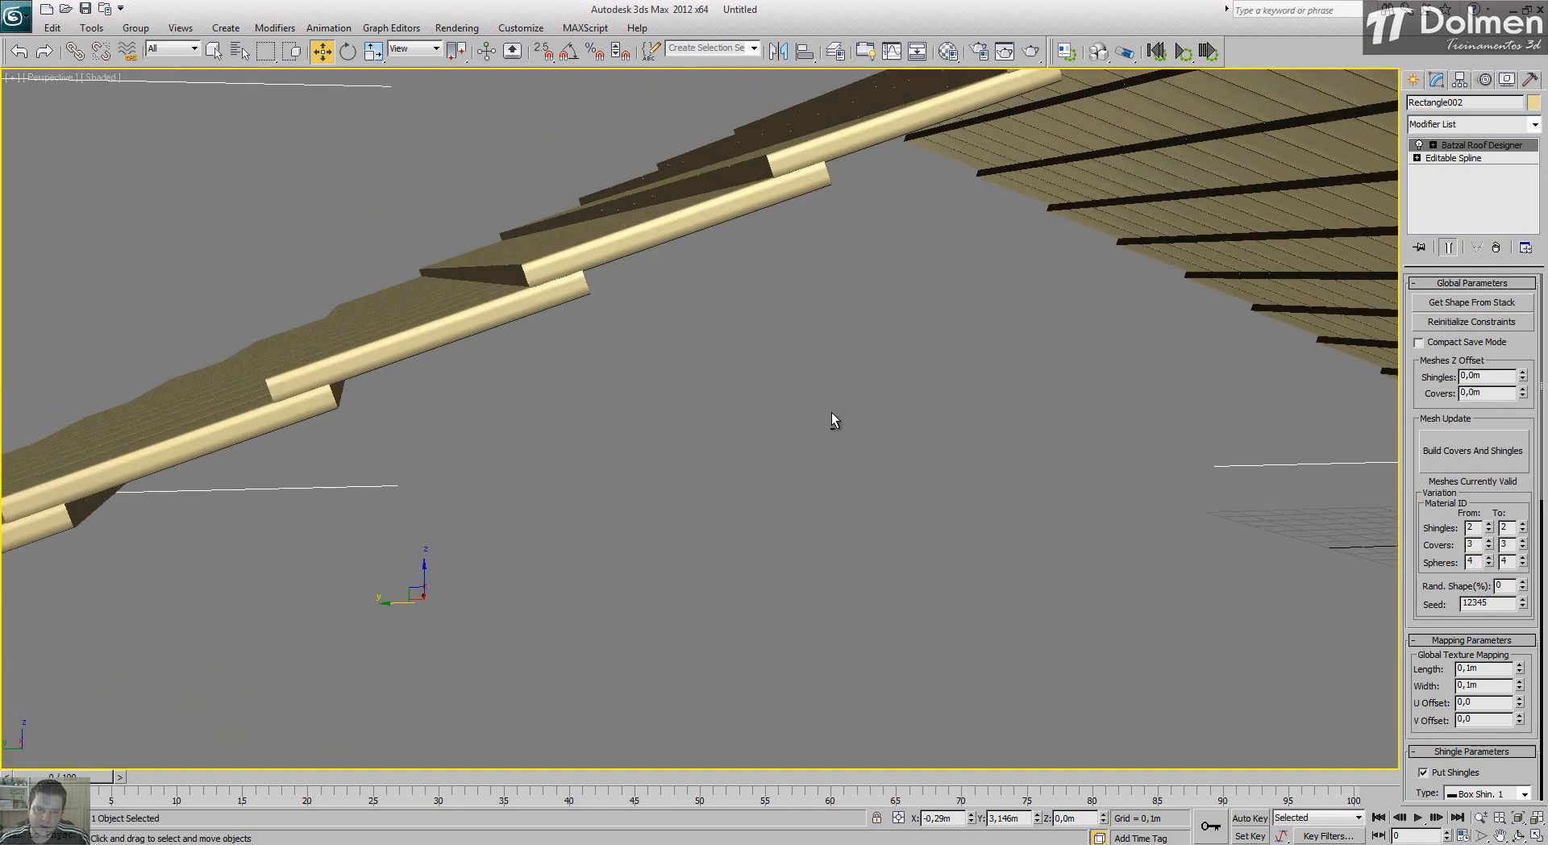
scroll(691, 318, "down", 4)
middle_click_drag(637, 309, 702, 291)
scroll(732, 354, "down", 2)
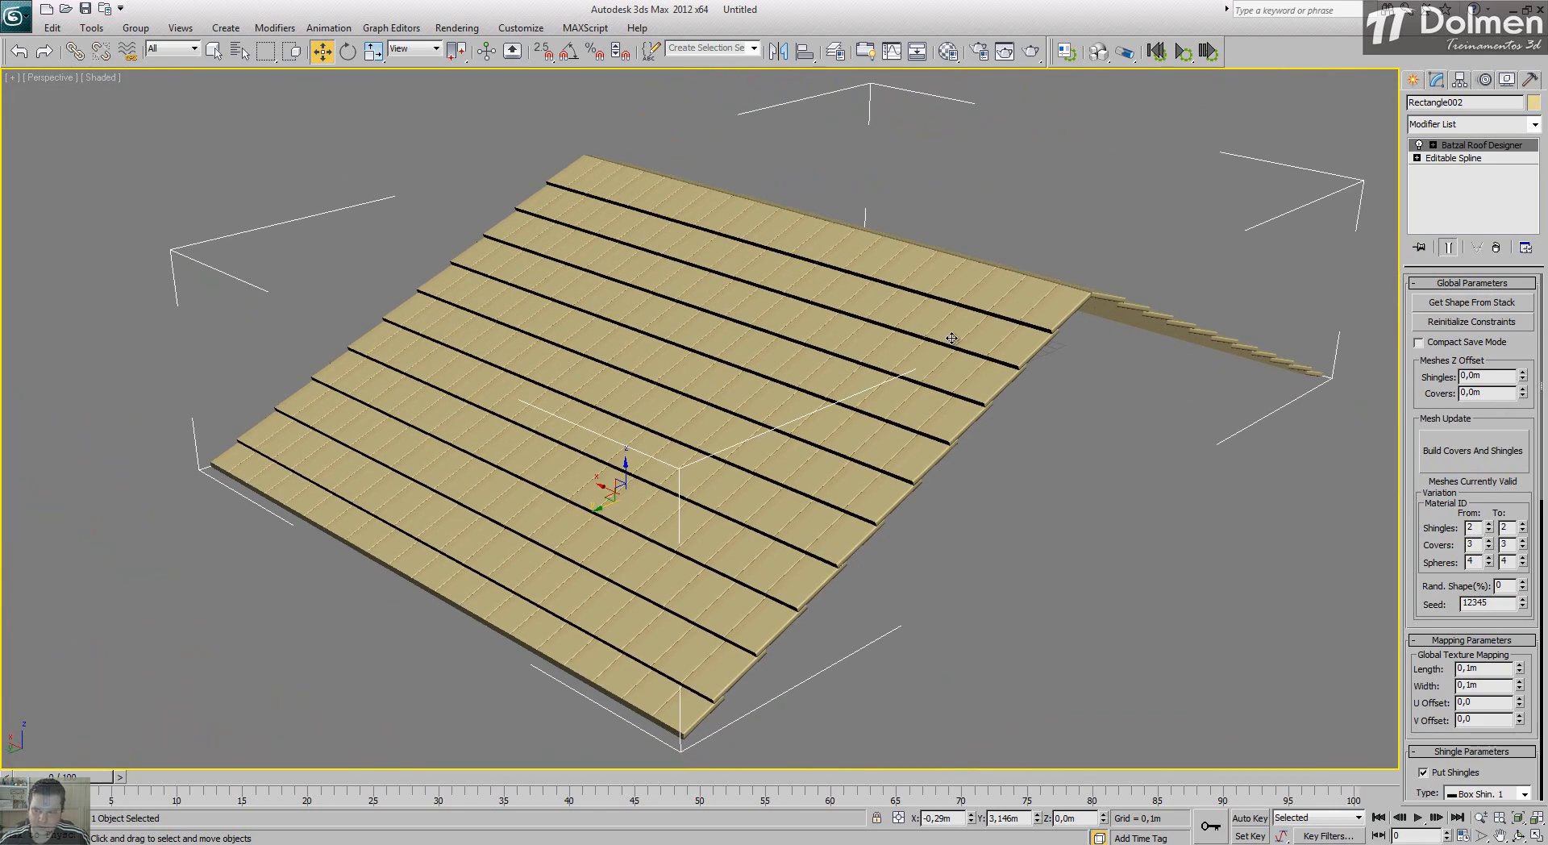
Step: Change the shingle type to Box Shin. 2, rebuild the covers and shingles, and inspect the roof from several sides
left_click_drag(1431, 509, 1431, 282)
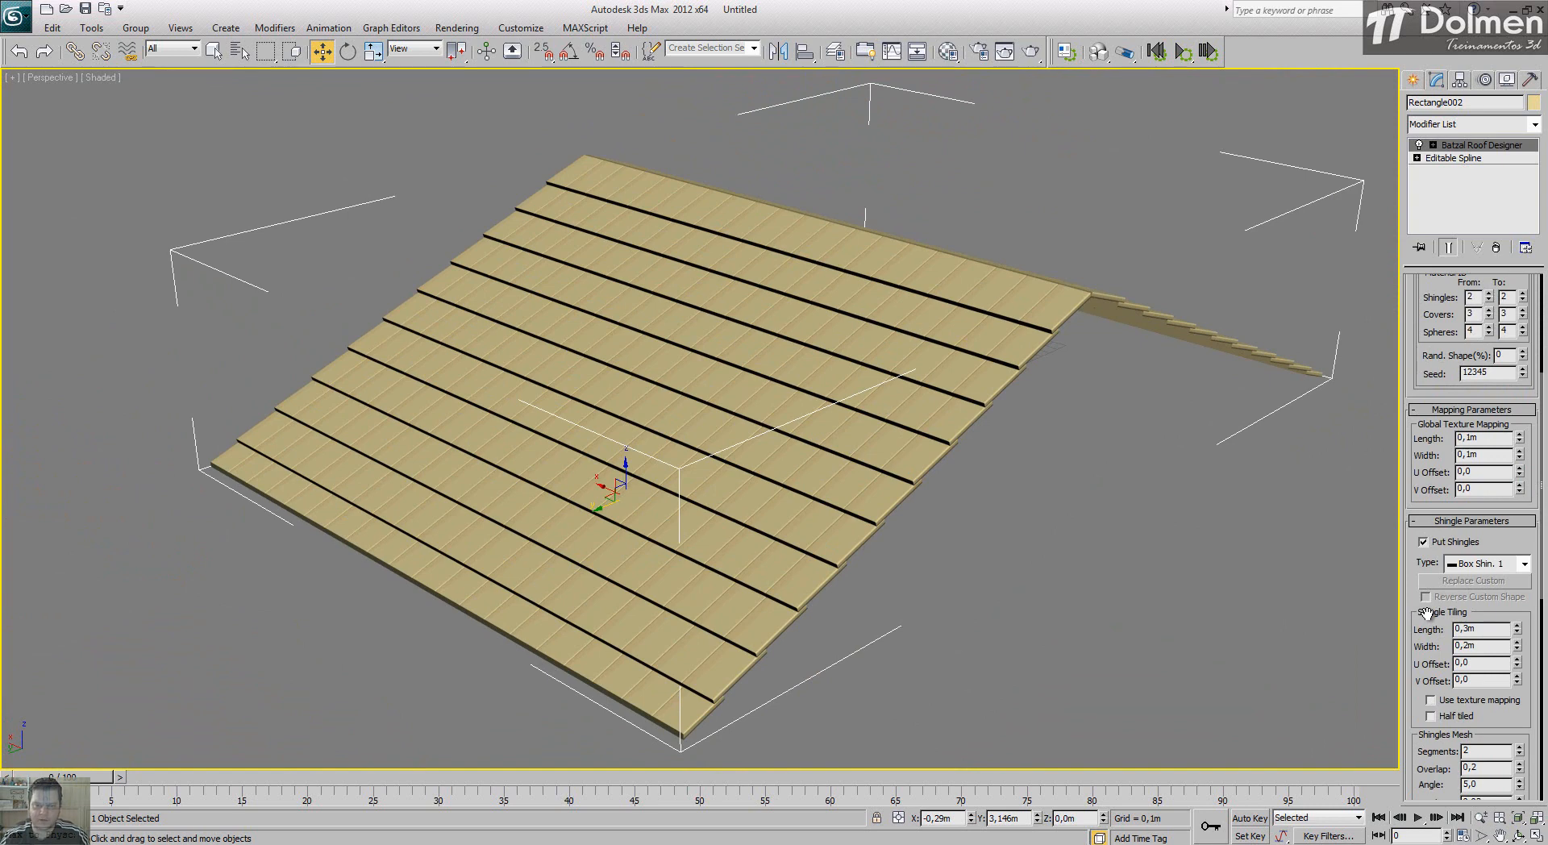
left_click(1458, 565)
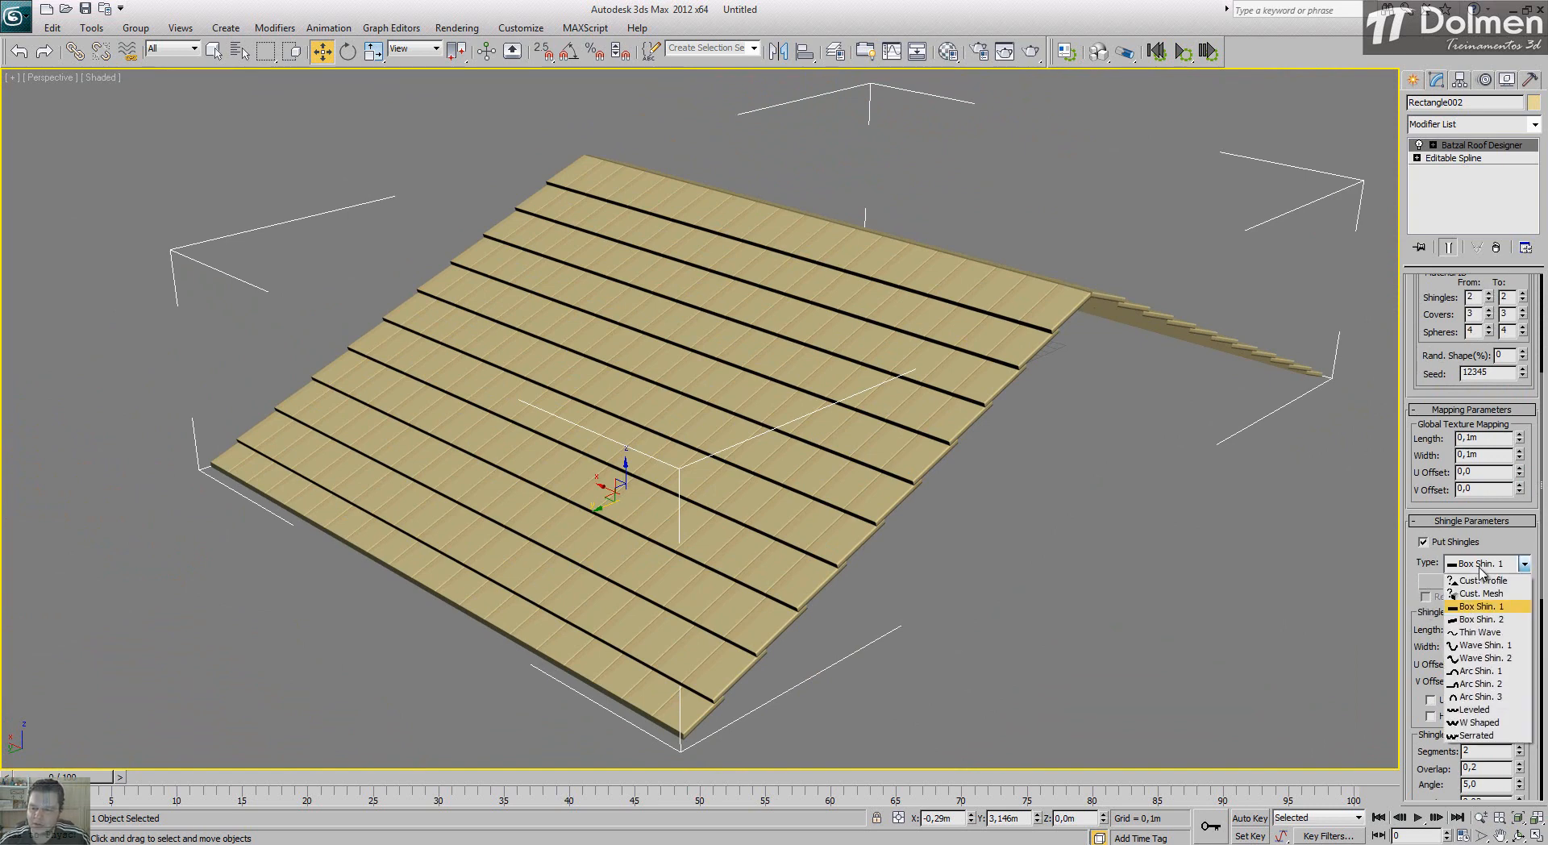
left_click(1484, 619)
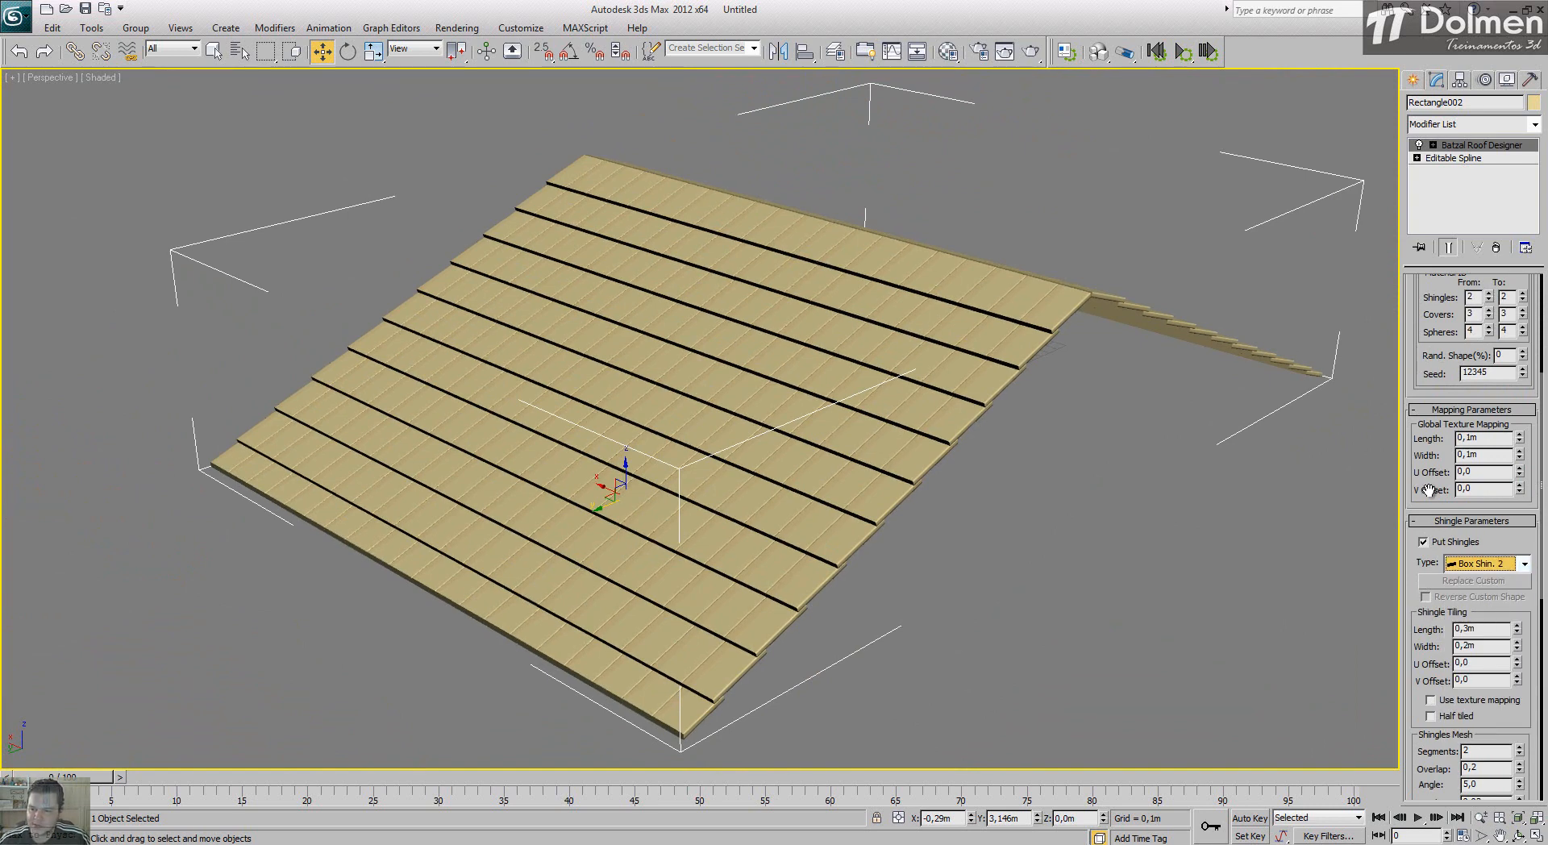
scroll(1426, 564, "up", 1)
left_click_drag(1427, 572, 1430, 766)
left_click(1460, 451)
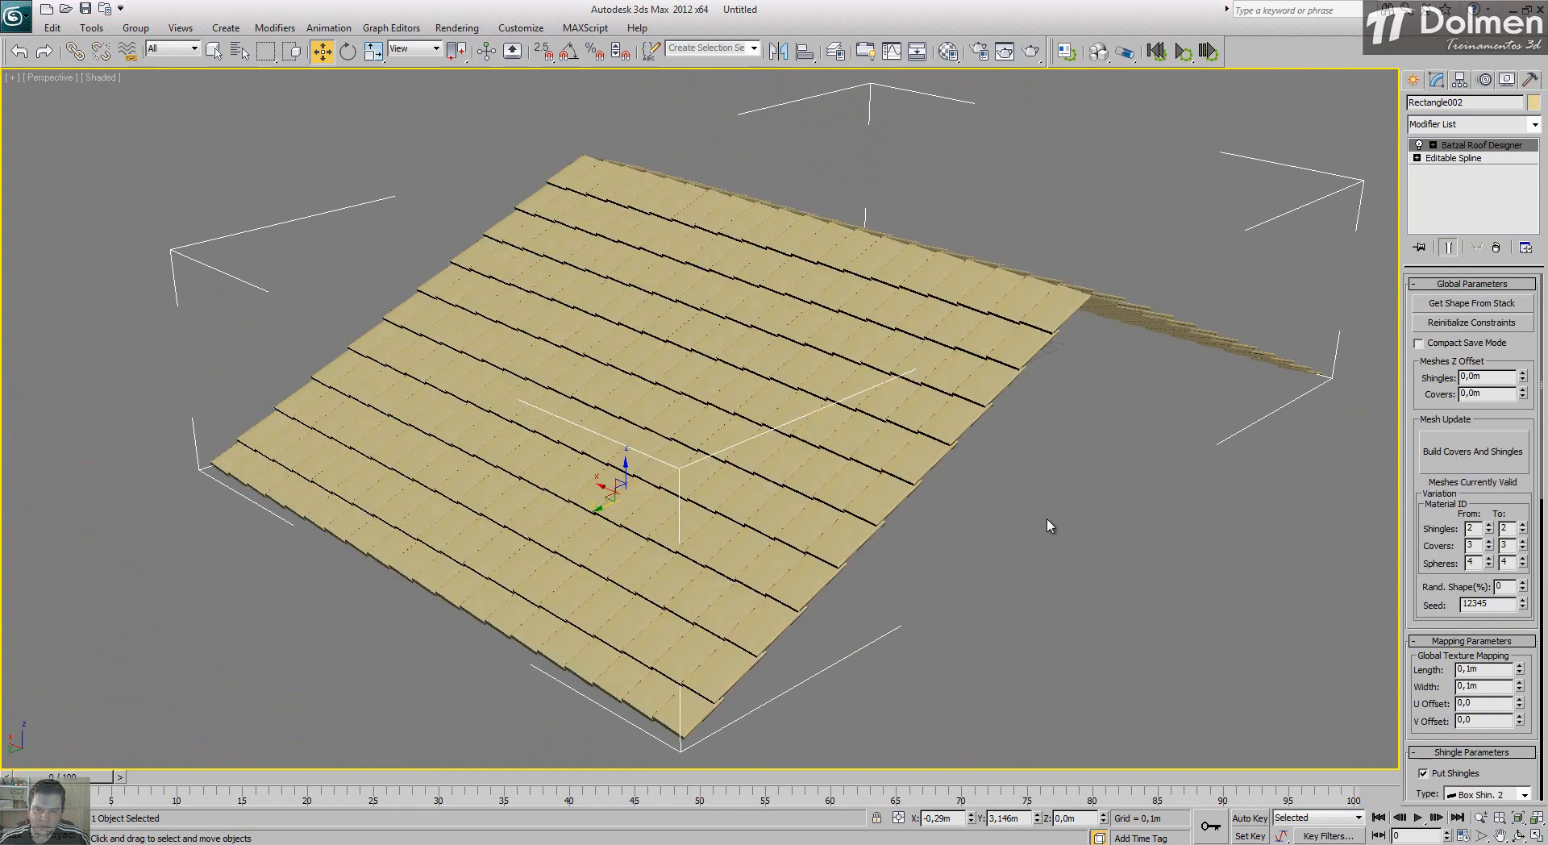
middle_click_drag(937, 574, 875, 539, "alt")
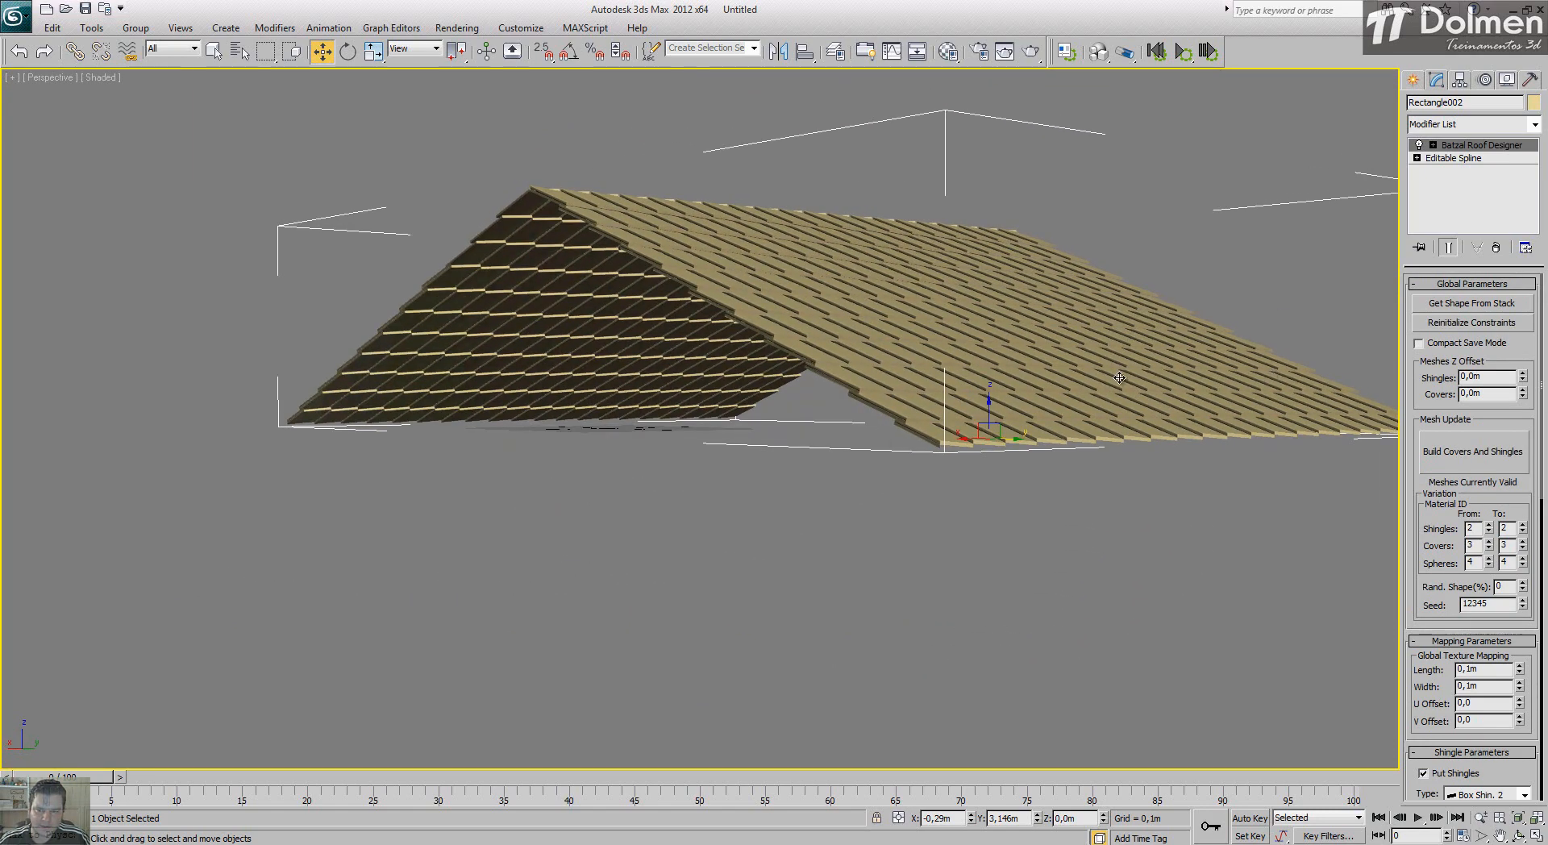
middle_click_drag(1100, 354, 999, 438, "alt")
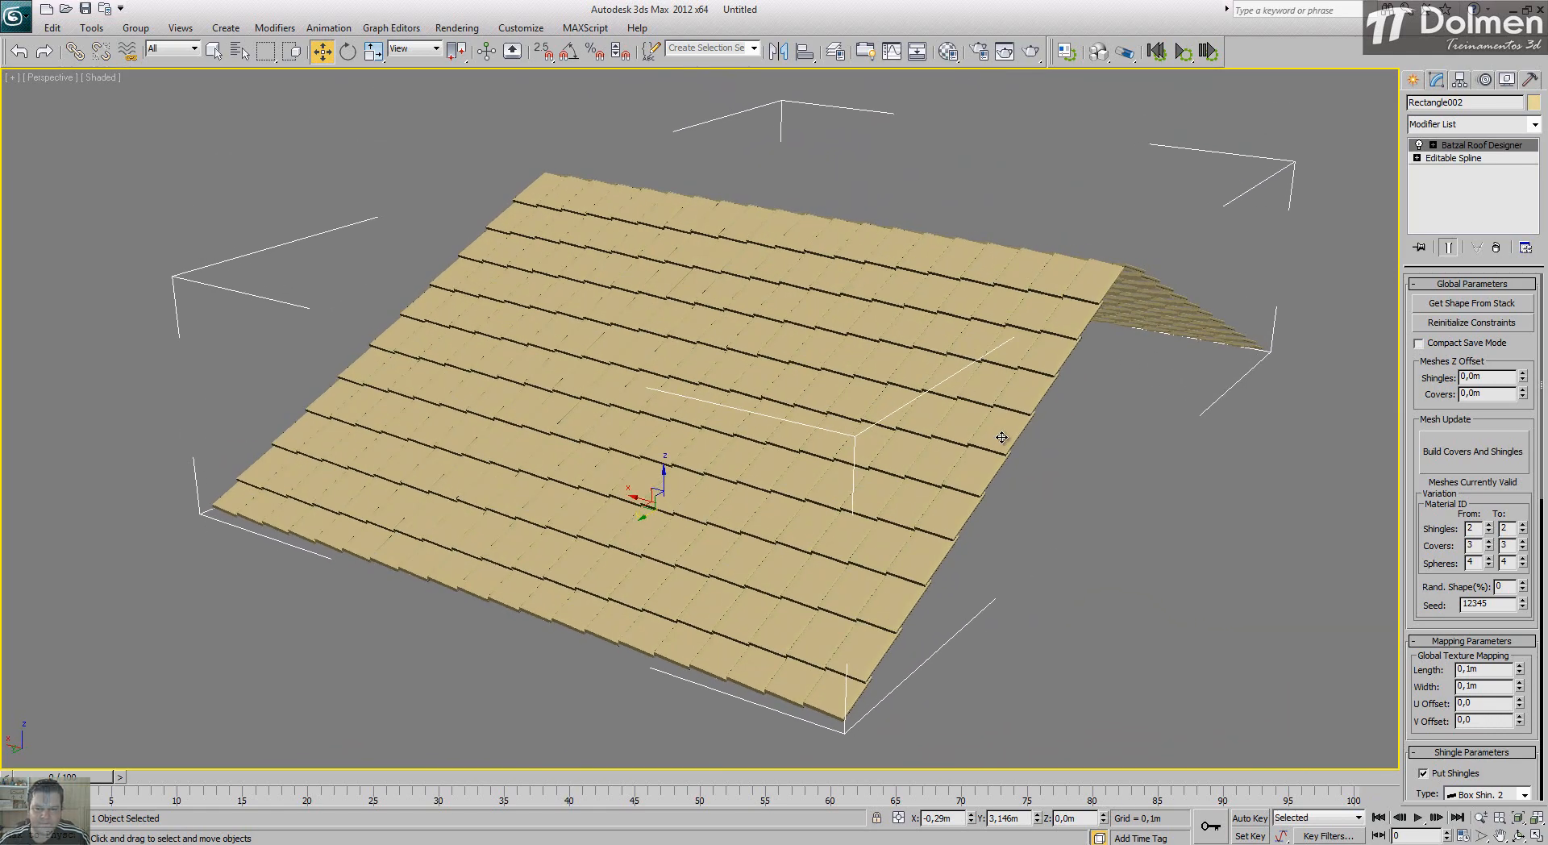
Step: Change the roof's shingle type to Thin Wave
scroll(1449, 586, "down", 5)
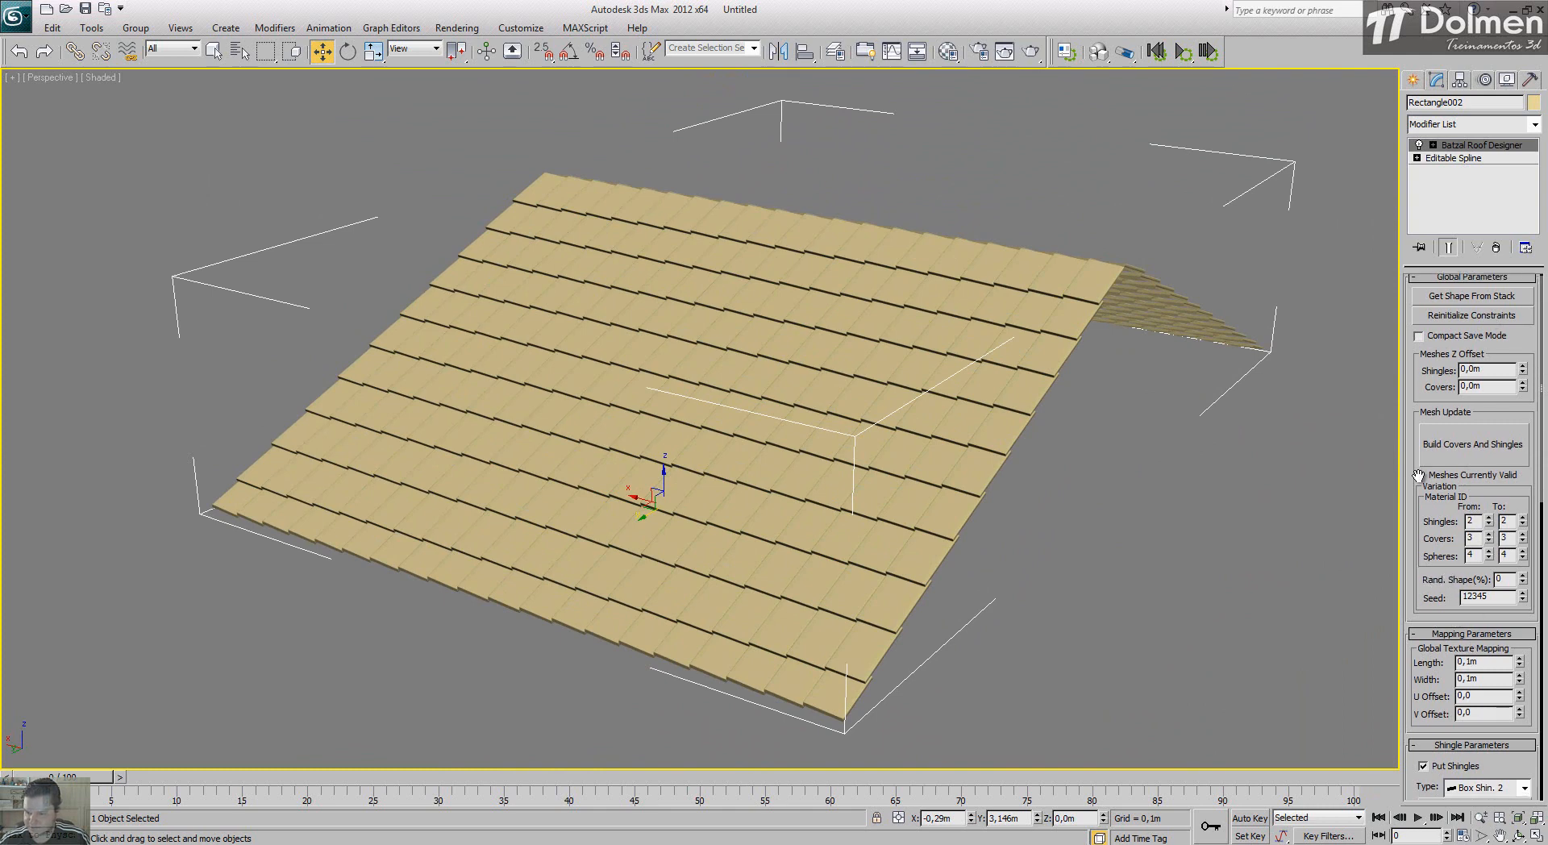
left_click(1486, 476)
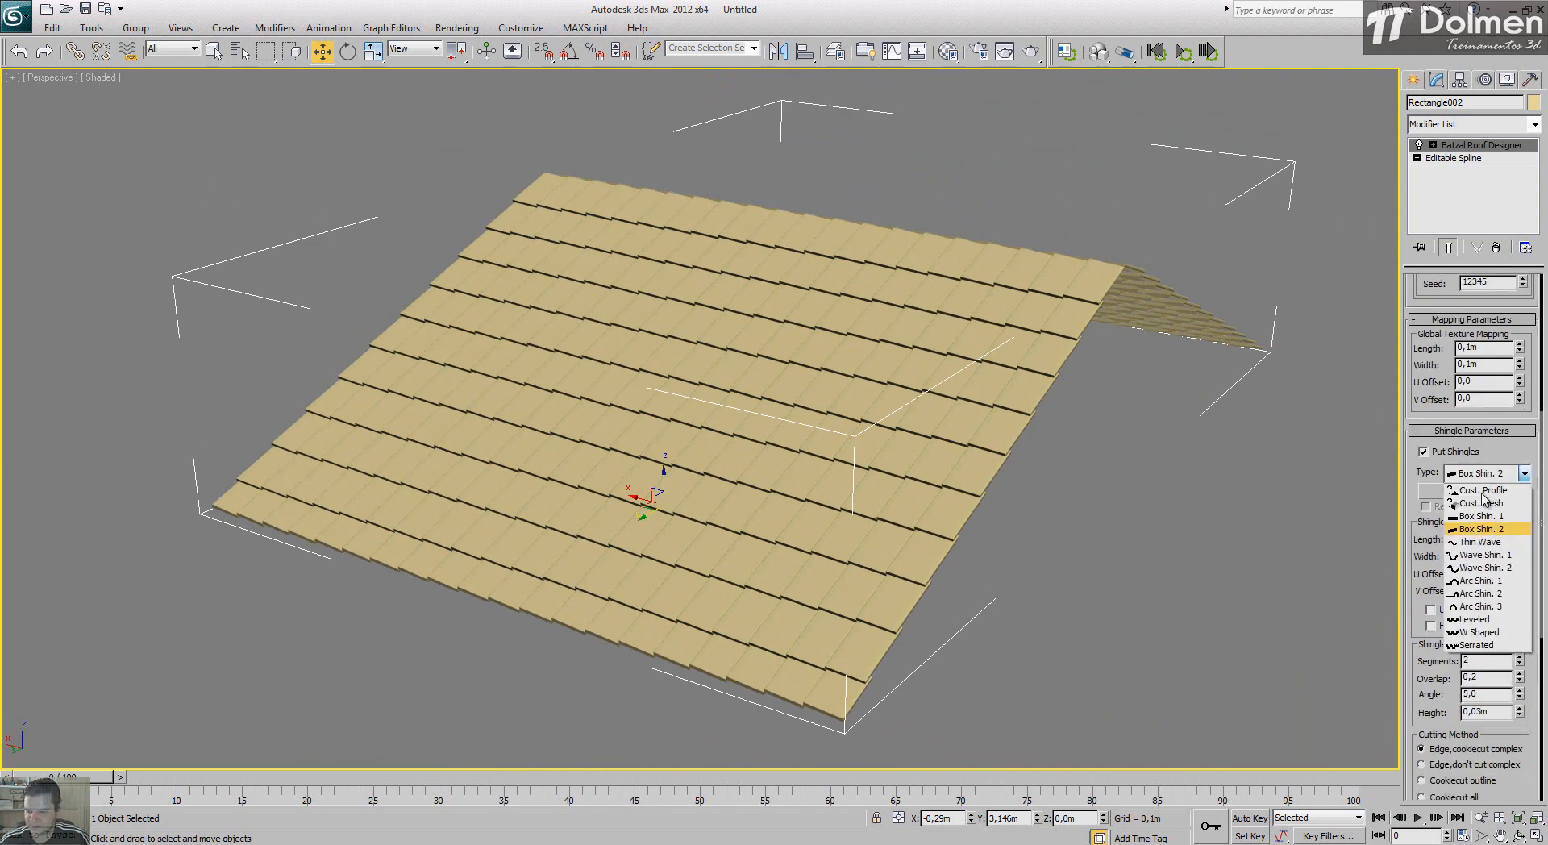
left_click(1480, 542)
scroll(1451, 403, "up", 3)
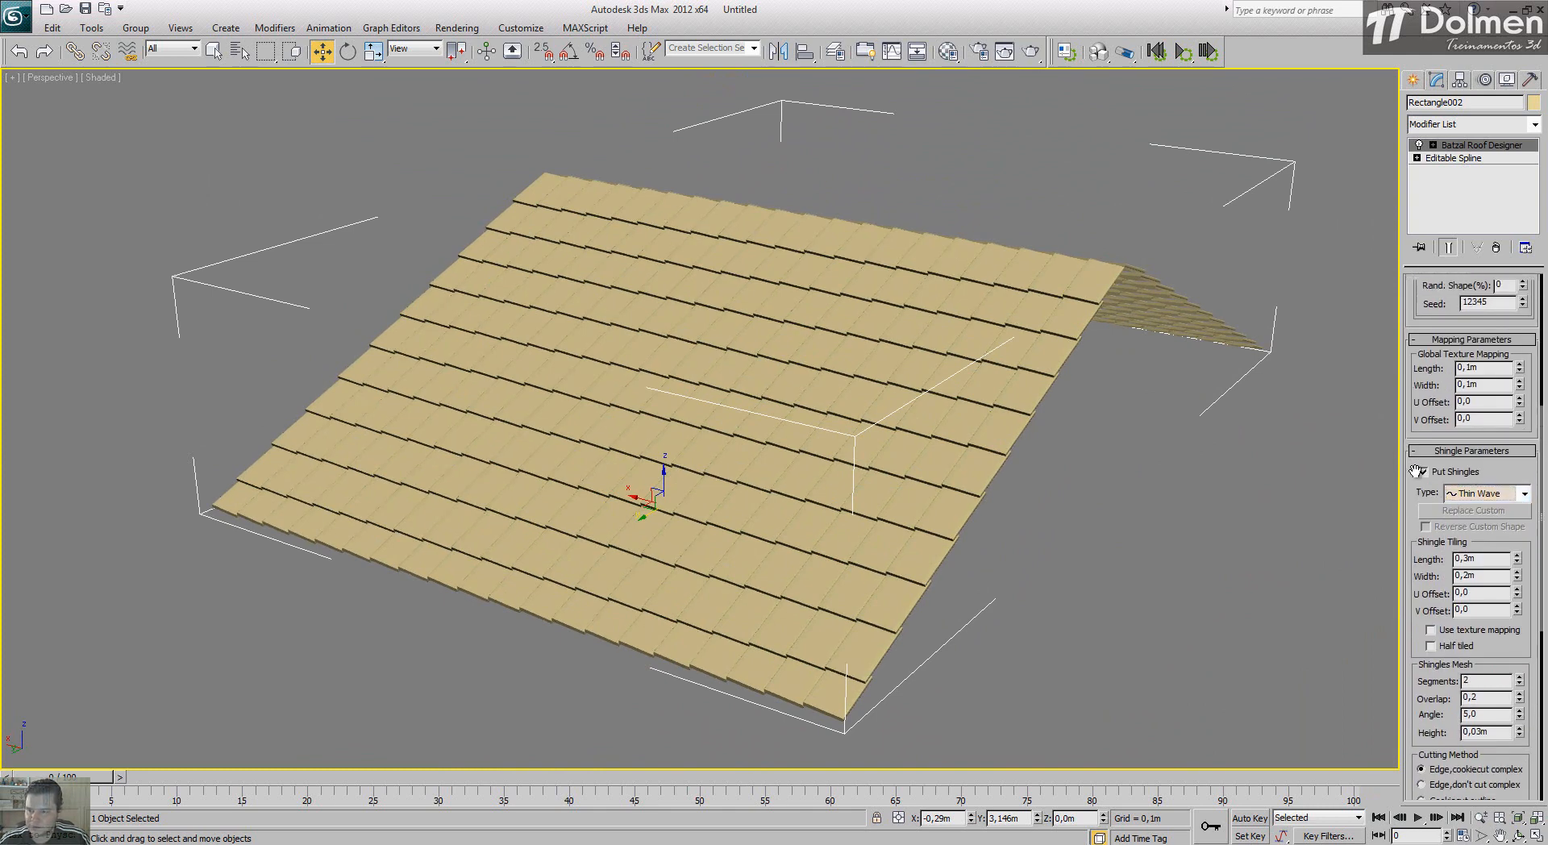
Step: Build the roof's covers and shingles with the Thin Wave type and inspect the tiles up close
left_click(1435, 354)
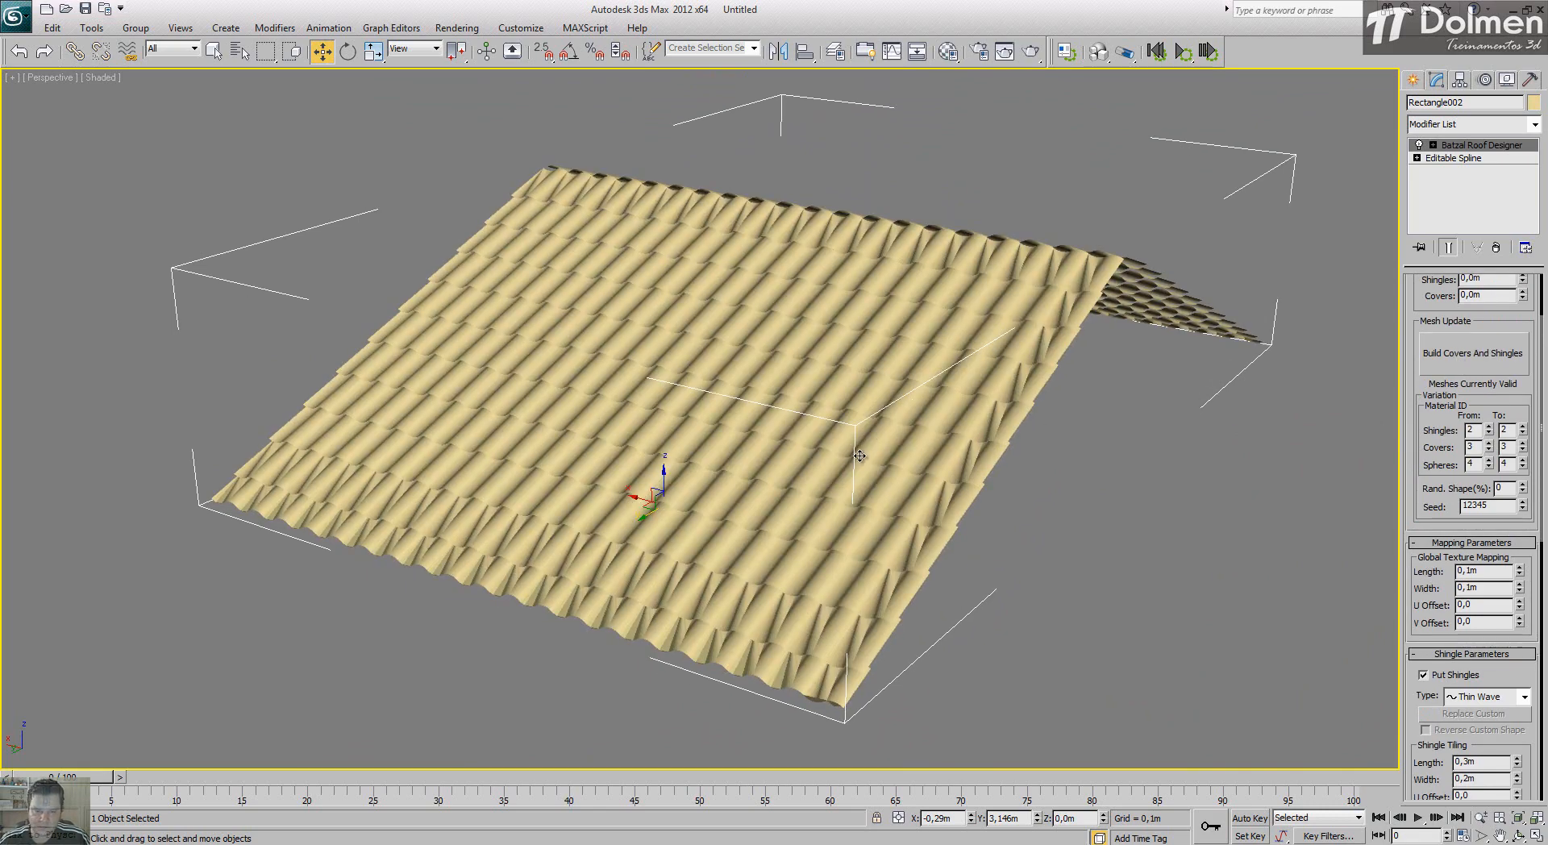
middle_click_drag(860, 450, 708, 460, "alt")
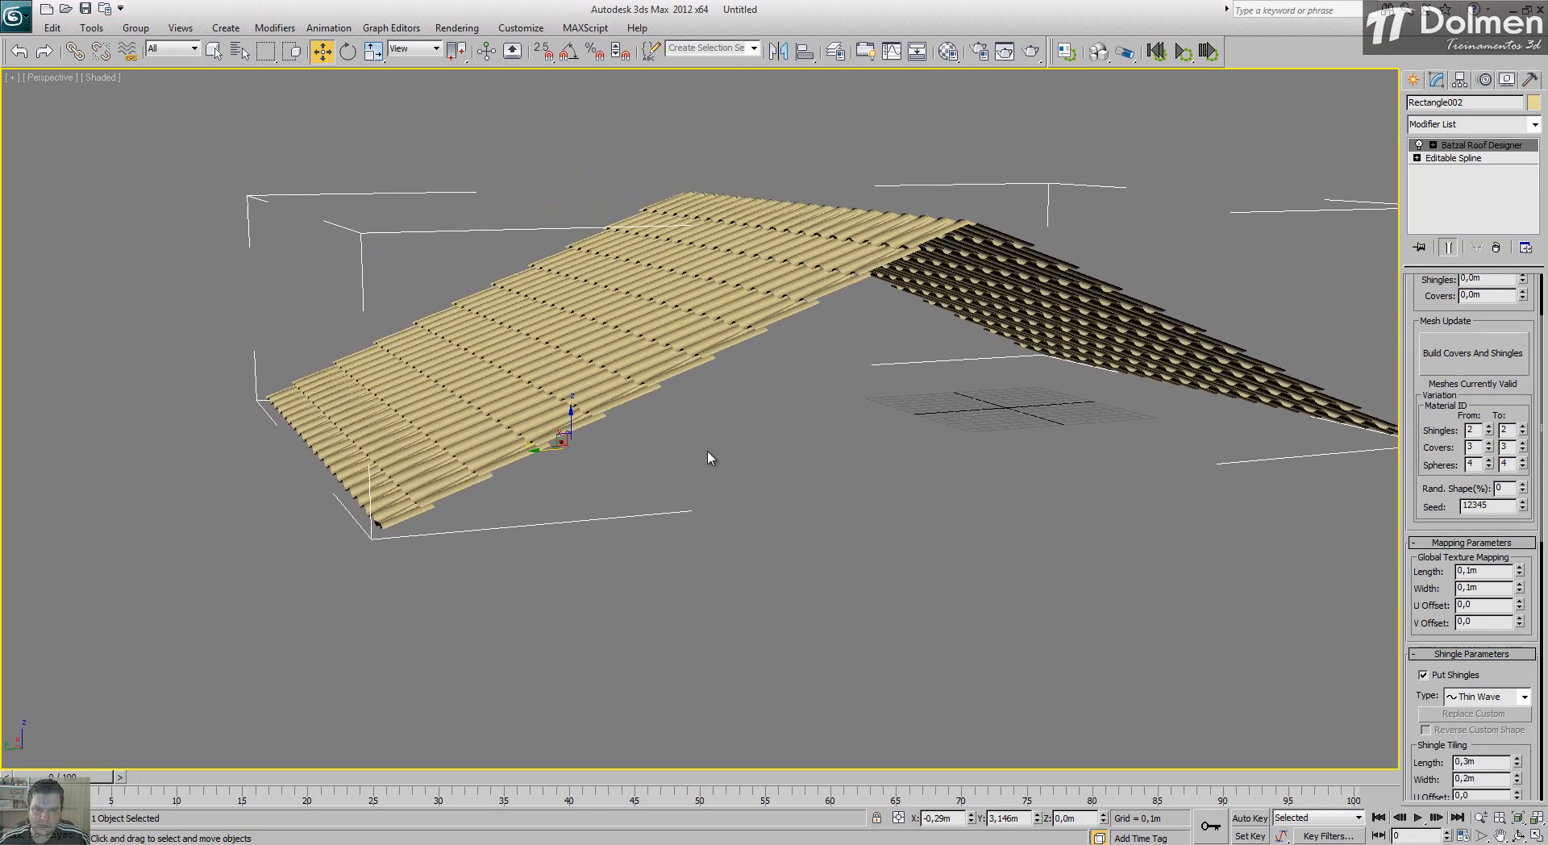
scroll(653, 460, "up", 3)
scroll(653, 459, "up", 8)
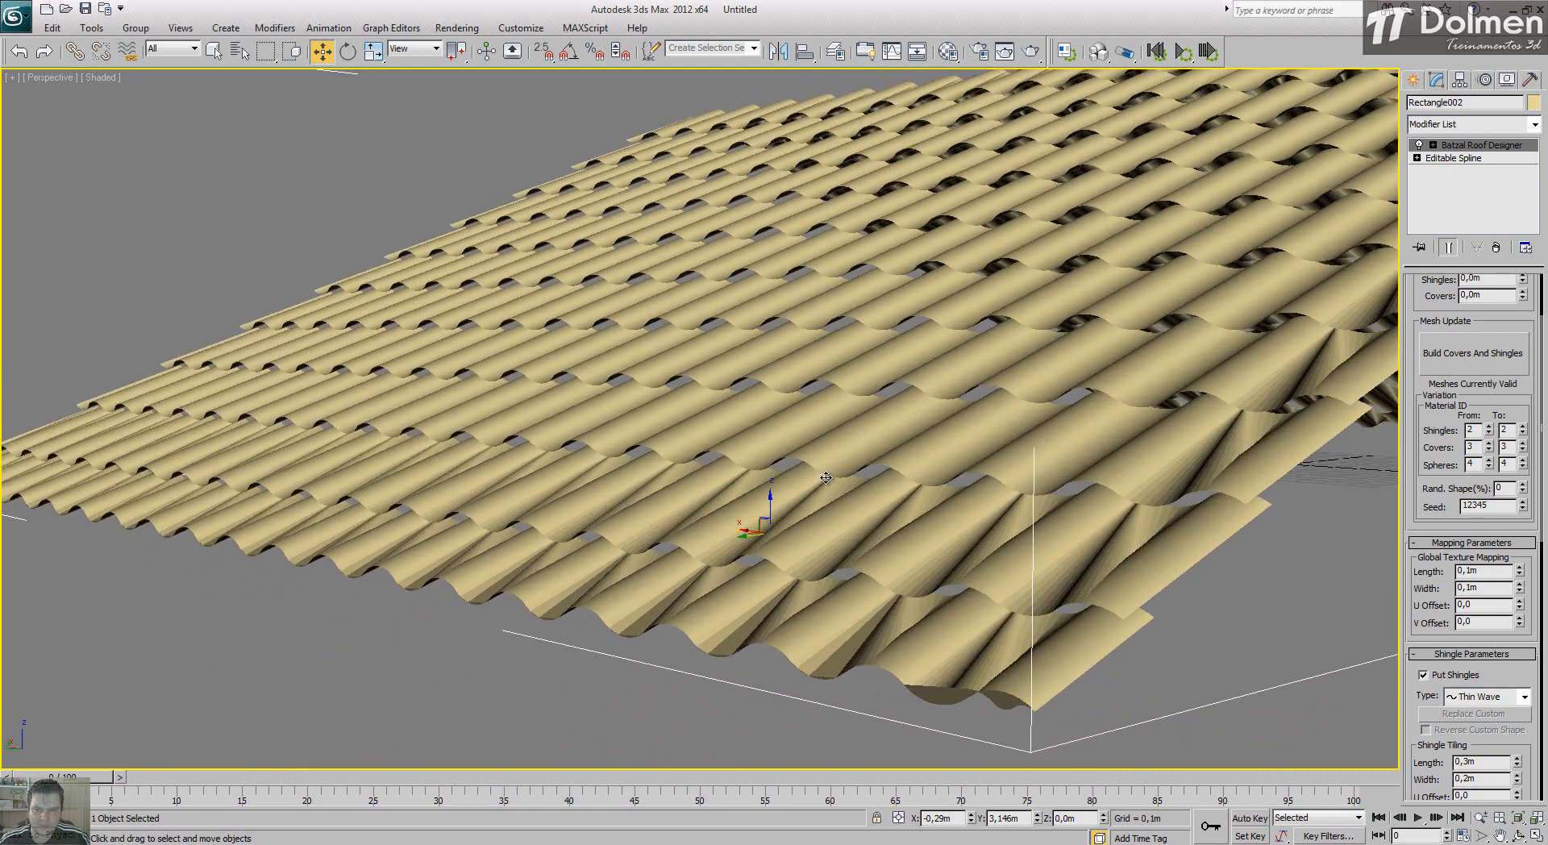
middle_click_drag(825, 477, 844, 403, "alt")
scroll(845, 403, "down", 2)
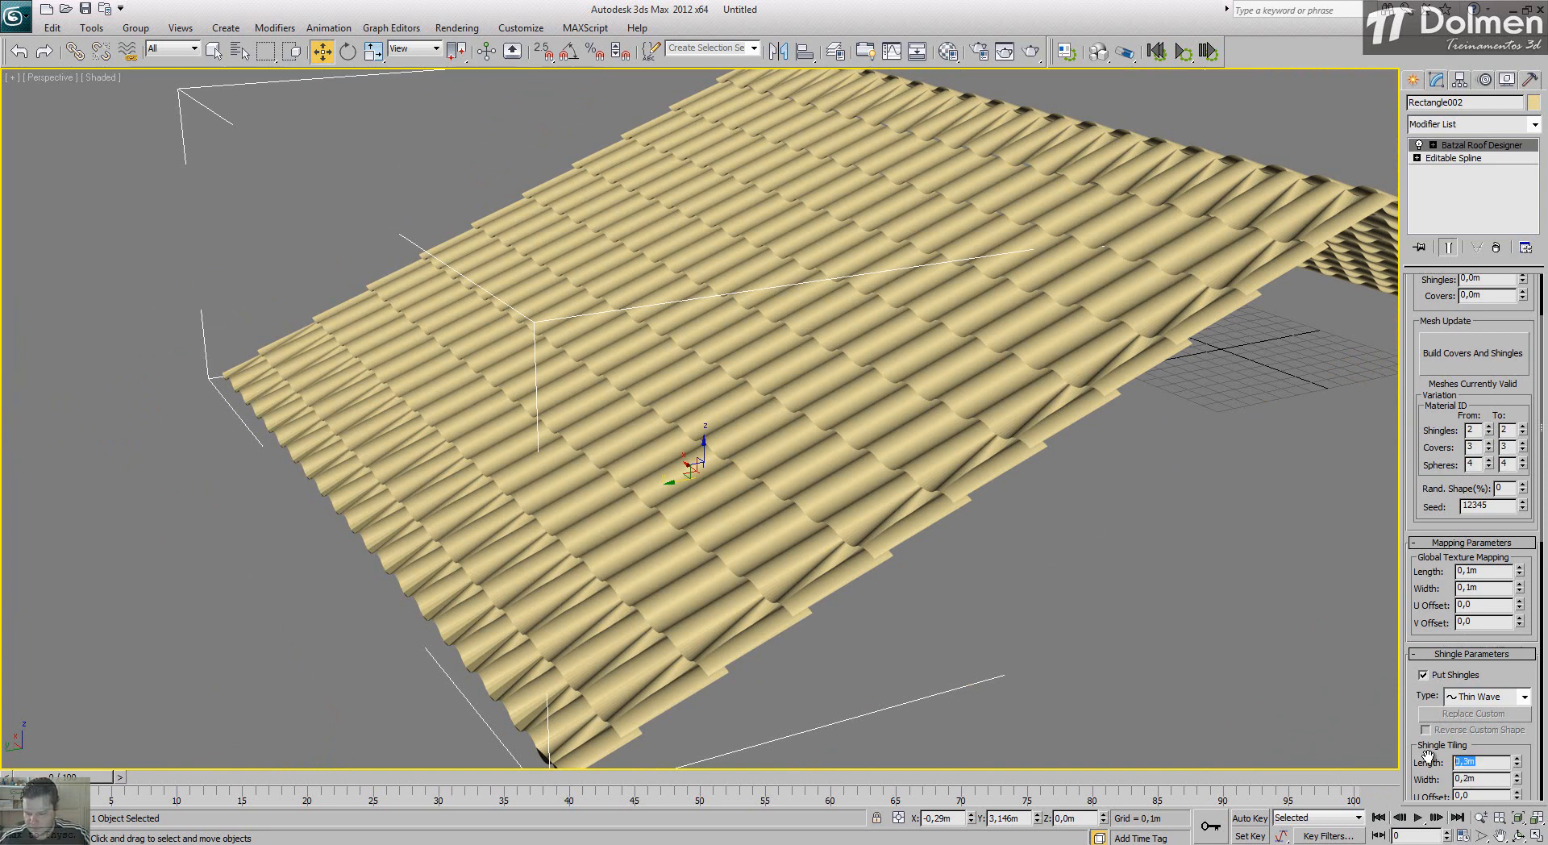
Step: Set the shingle tiling length to 1 m, rebuild the roof, and check how the longer tiles overlap
type("1")
key("Return")
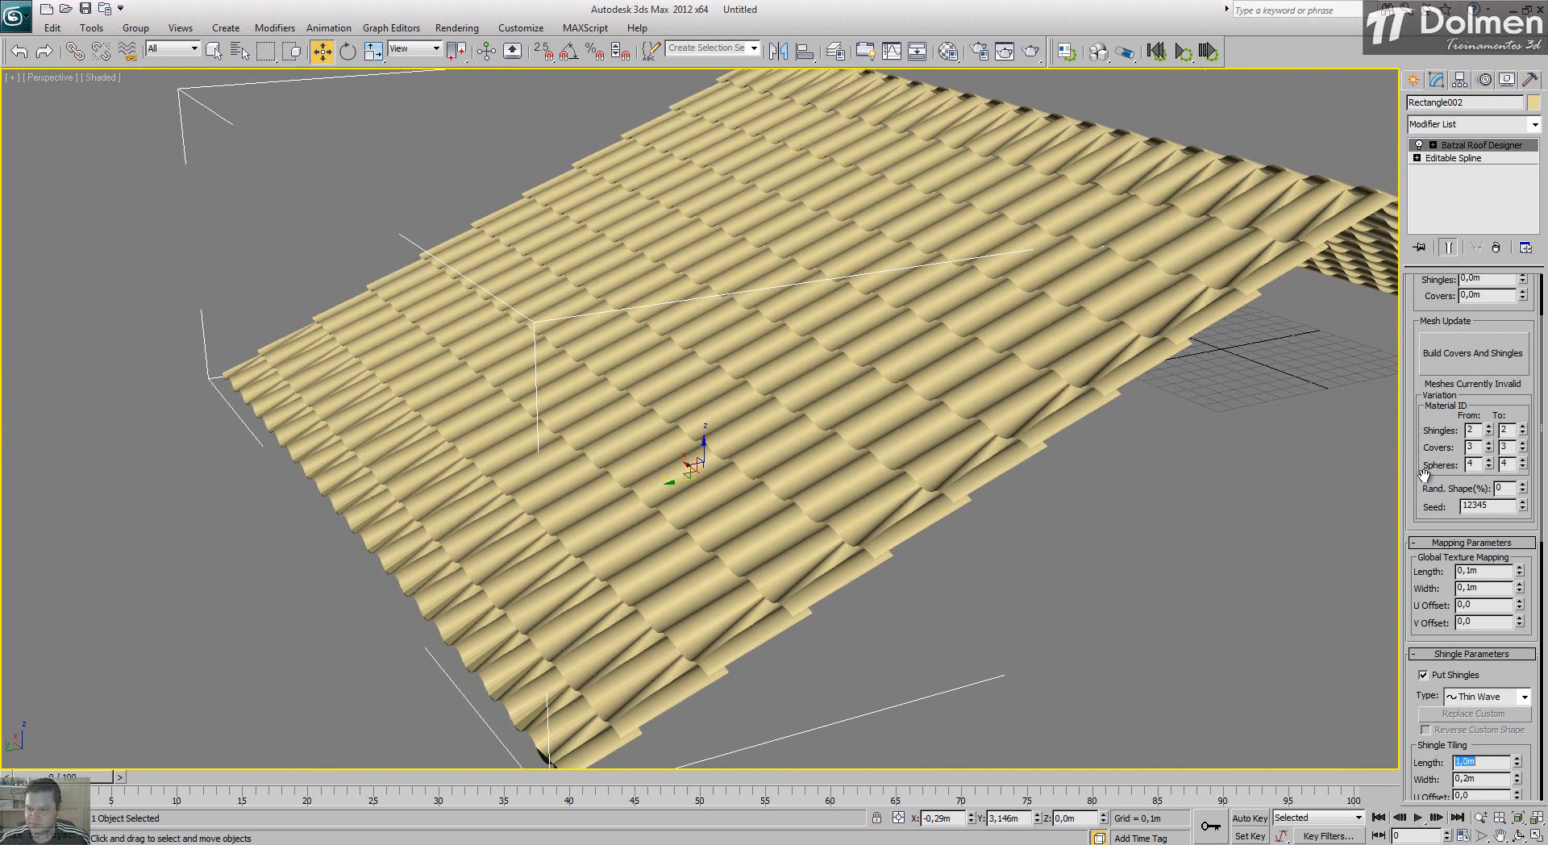
scroll(1424, 474, "down", 1)
scroll(1451, 451, "up", 3)
left_click(1493, 454)
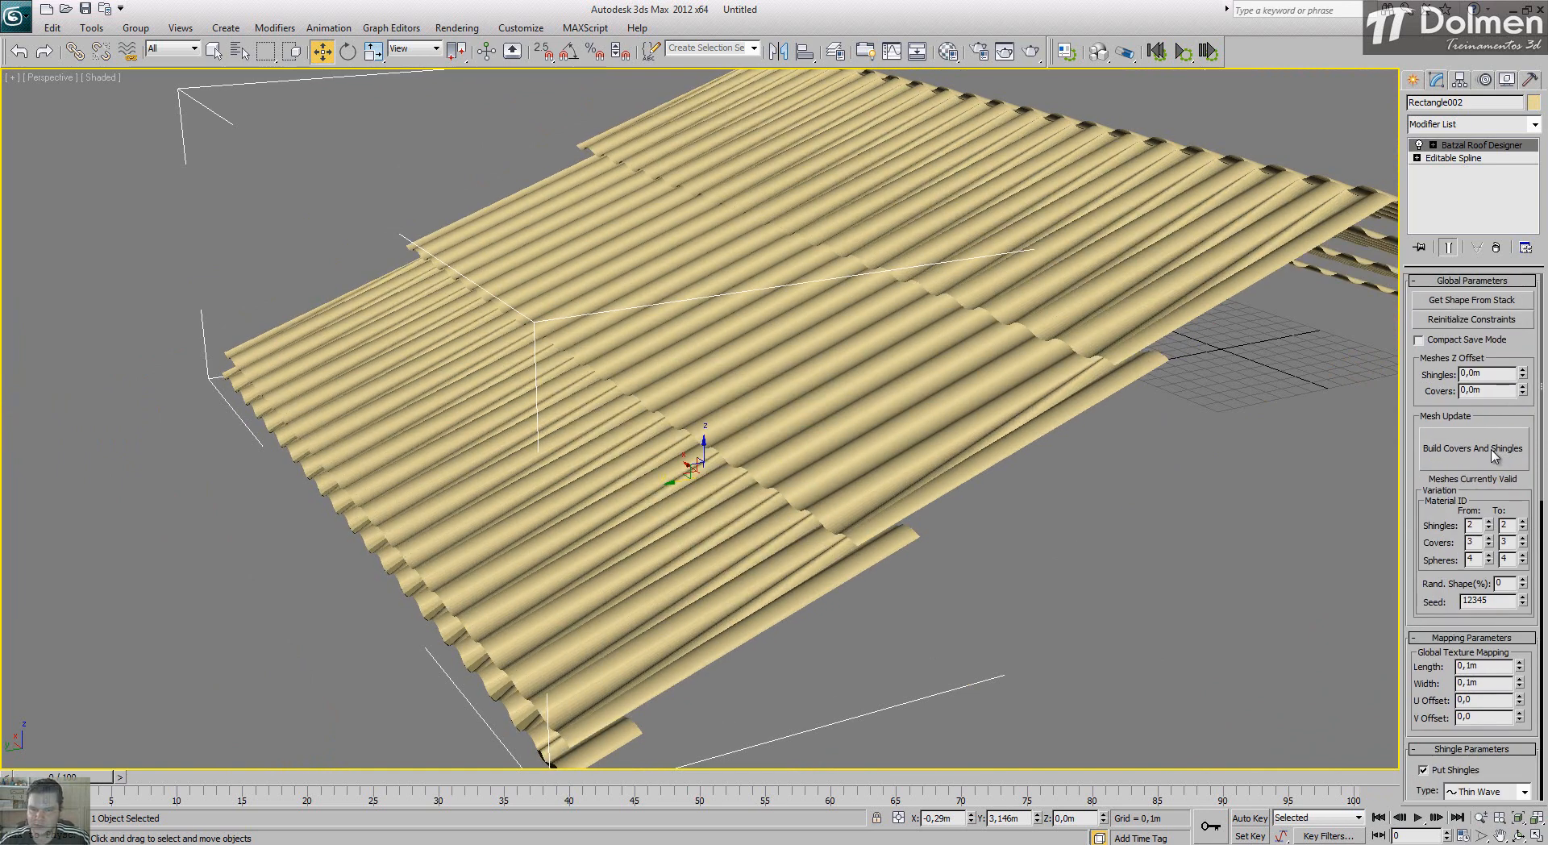
middle_click_drag(779, 500, 756, 474, "alt")
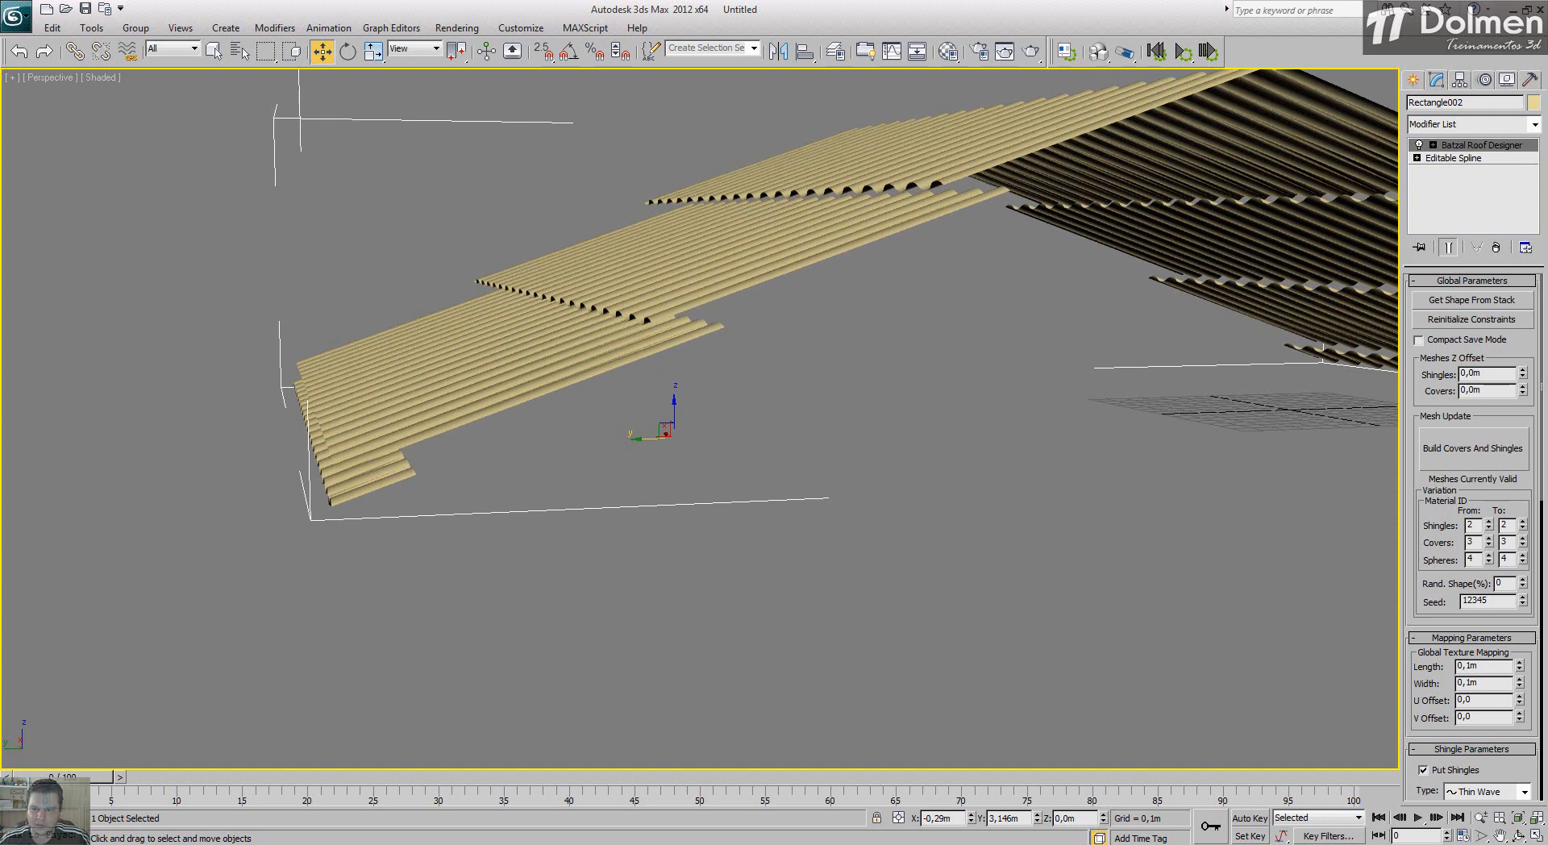
Step: Set the shingle mesh height to 0.05 m and its angle to 2, and rebuild the covers and shingles
scroll(1439, 583, "down", 2)
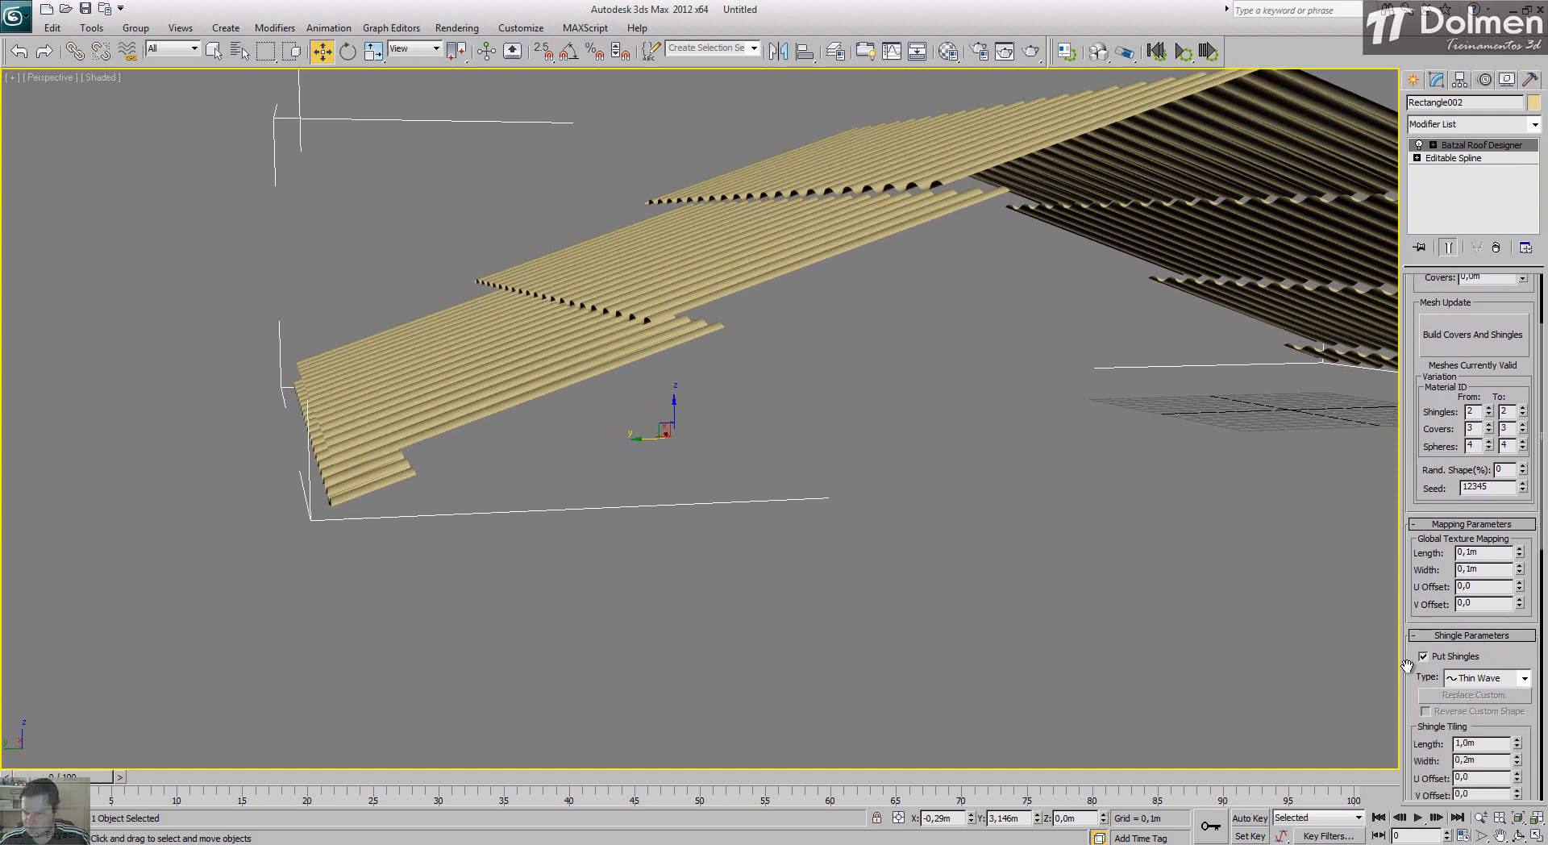
left_click_drag(1406, 666, 1416, 440)
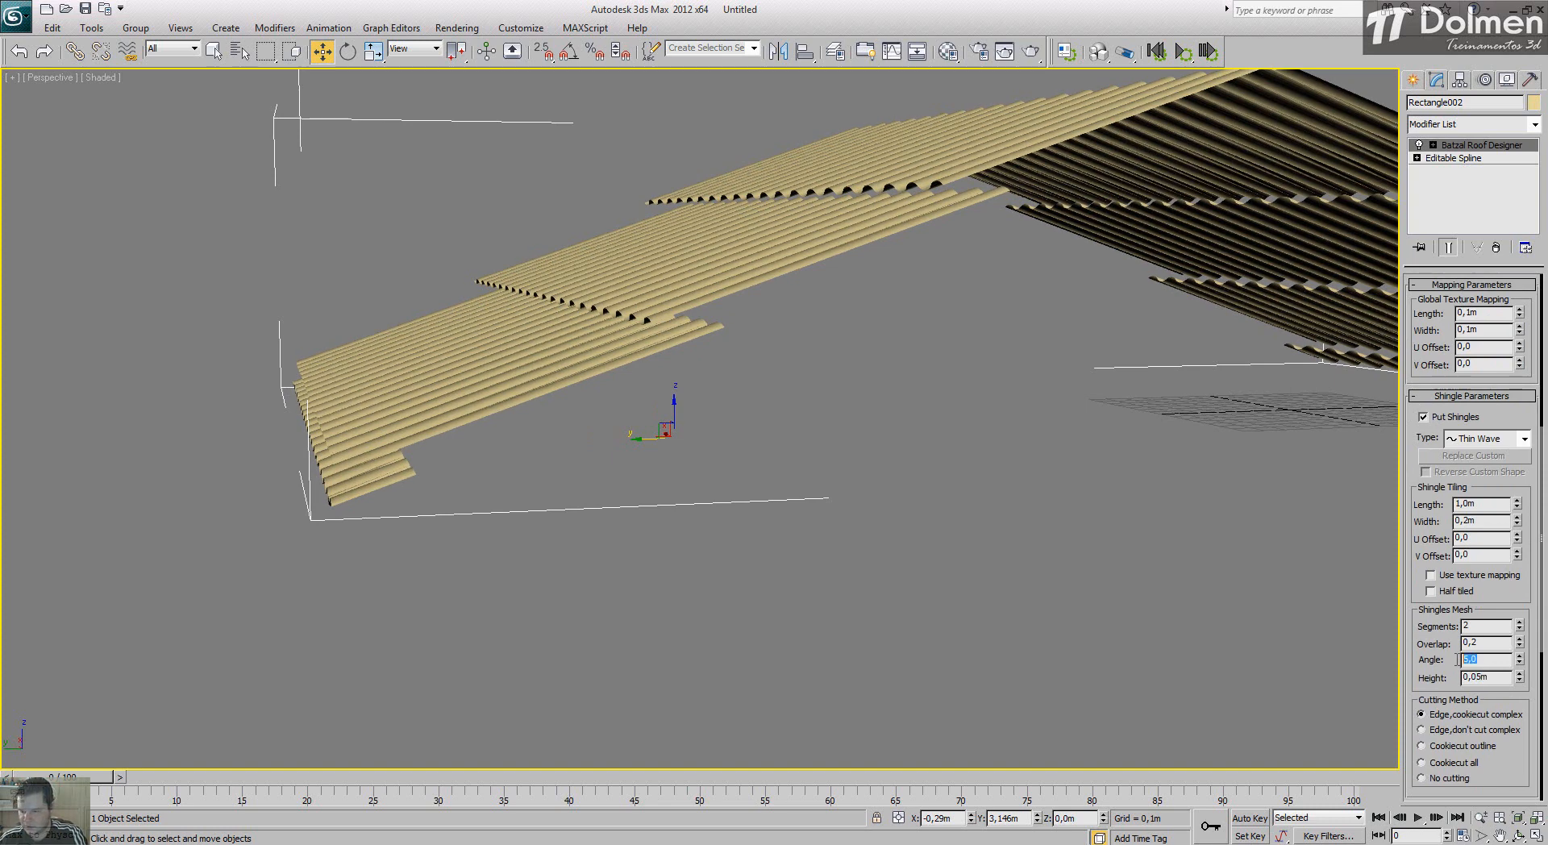
key("Return")
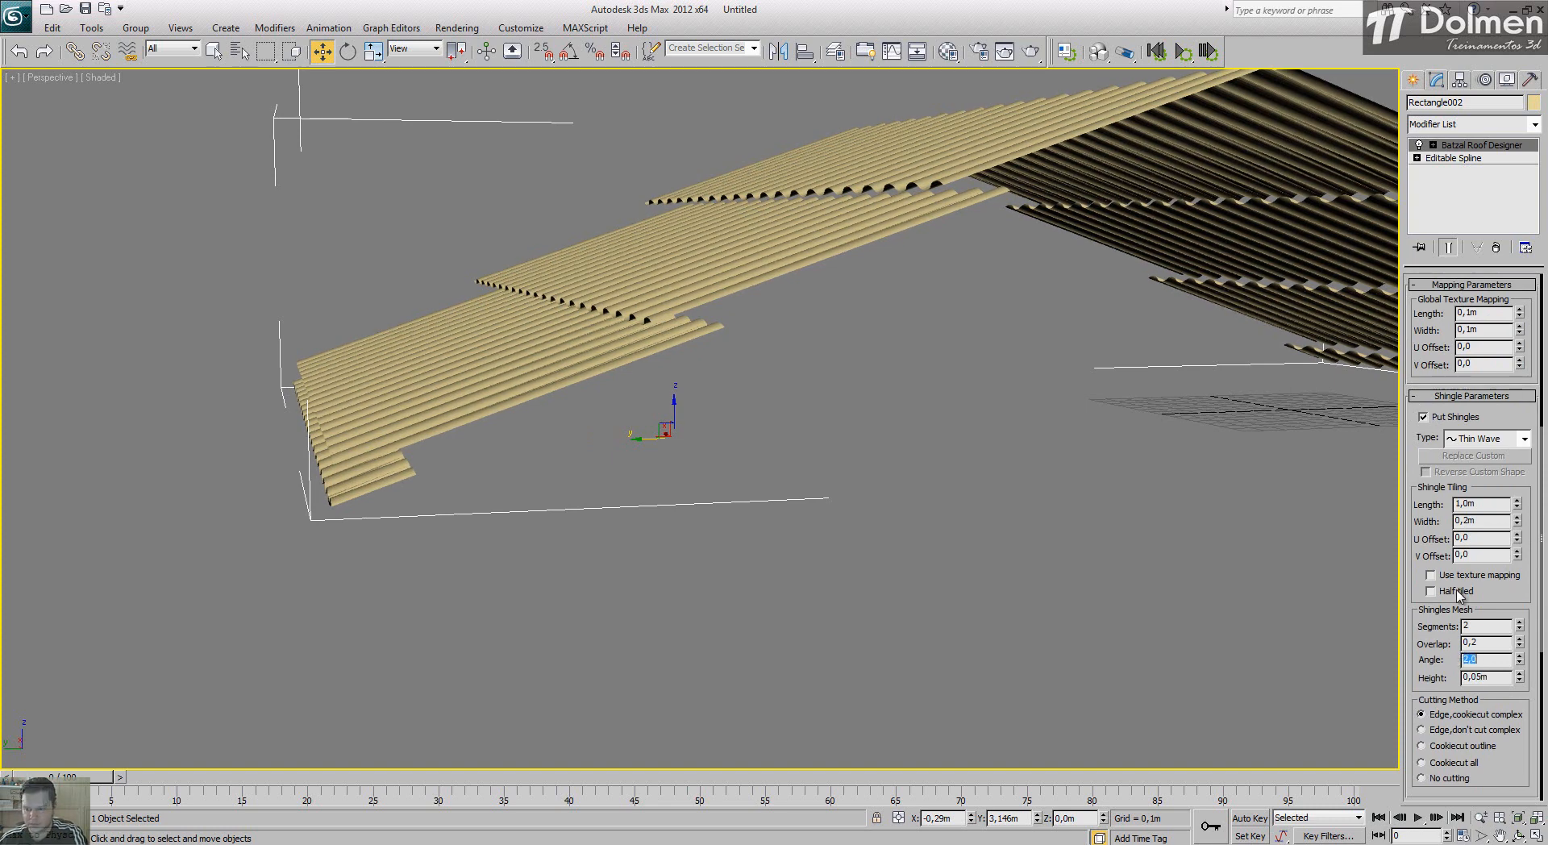
scroll(1458, 524, "up", 6)
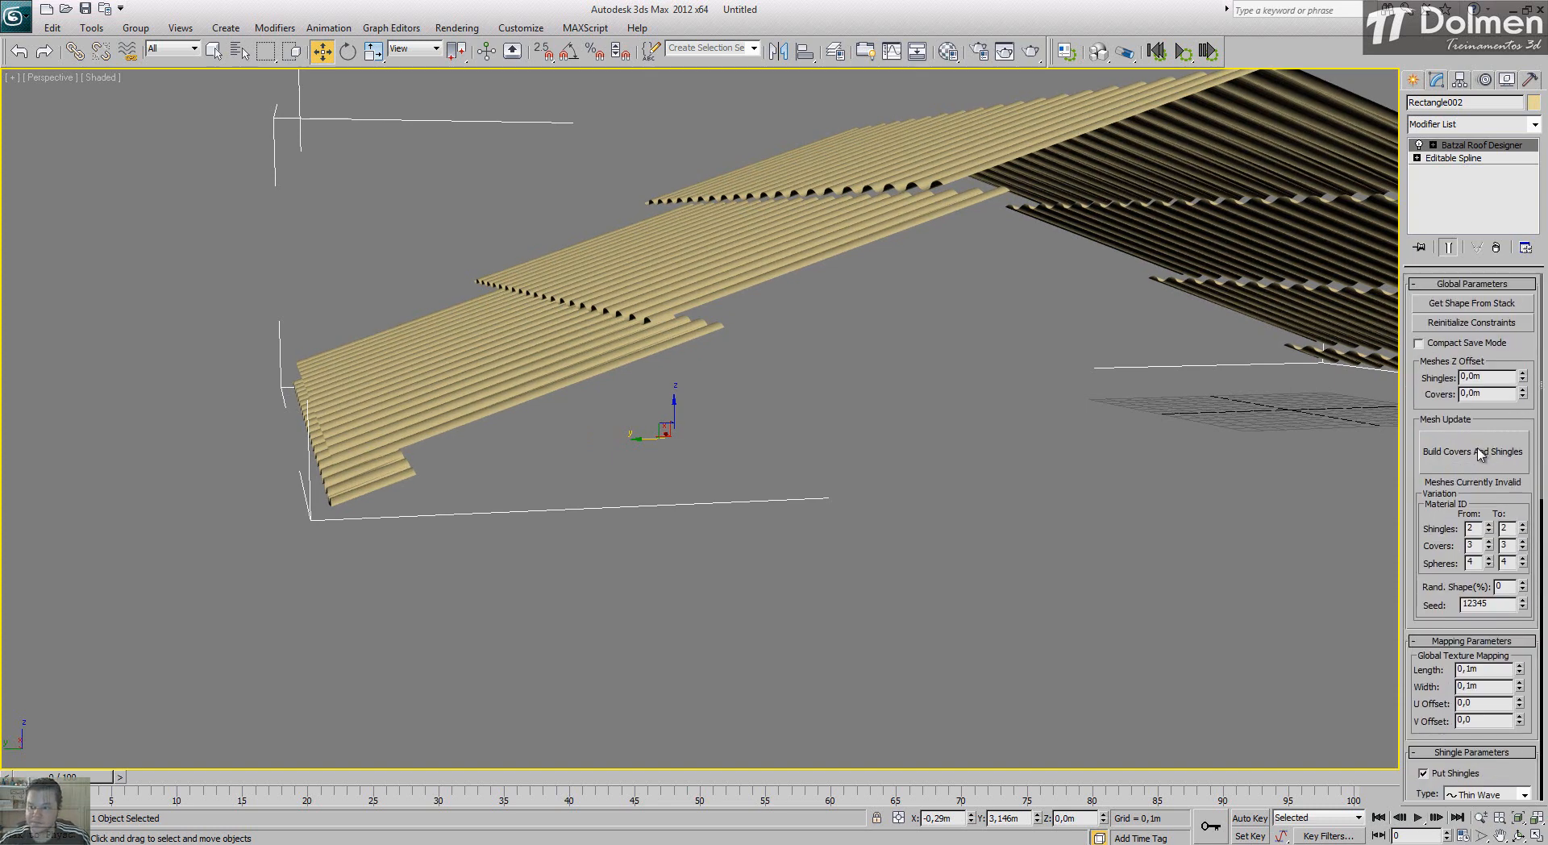
left_click(1472, 451)
middle_click_drag(703, 334, 733, 388, "alt")
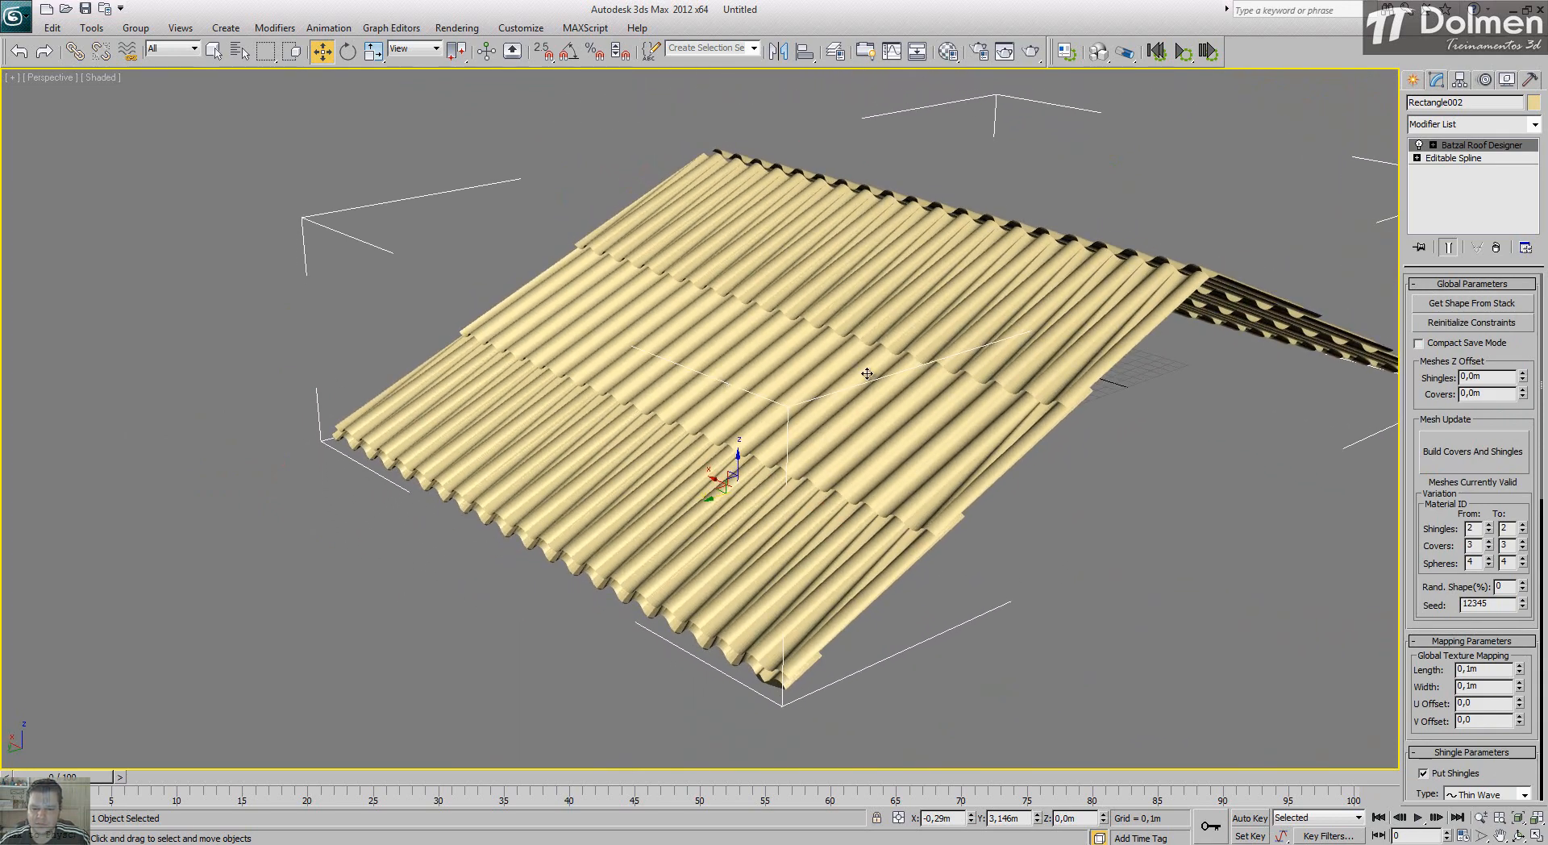
Step: Change the shingle type to Wave Shin. 1, rebuild the roof, and inspect the tiles
scroll(1439, 564, "down", 5)
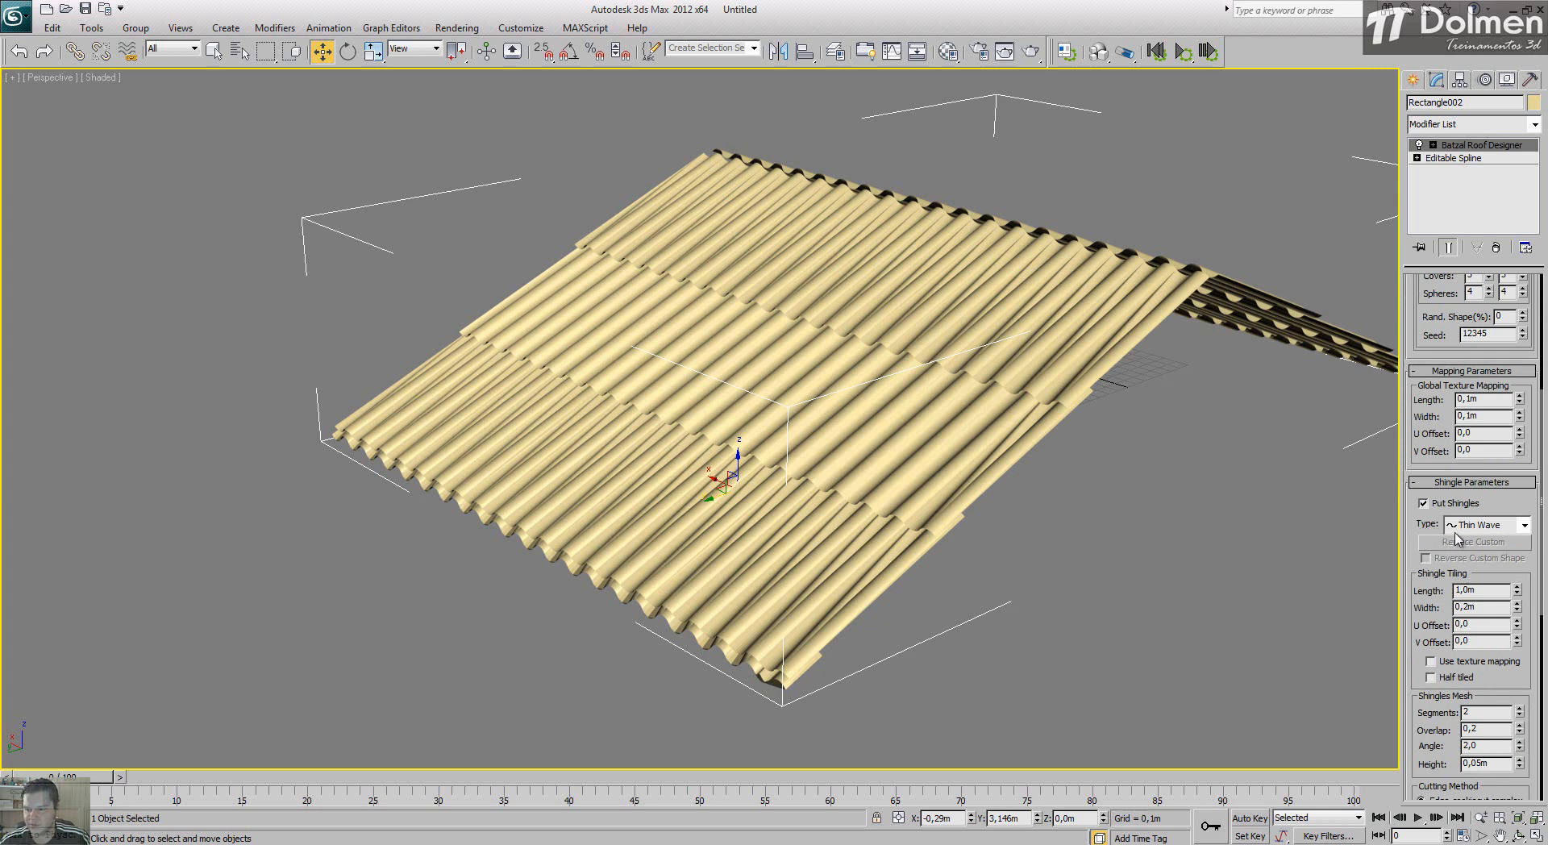
left_click(1455, 528)
left_click(1485, 610)
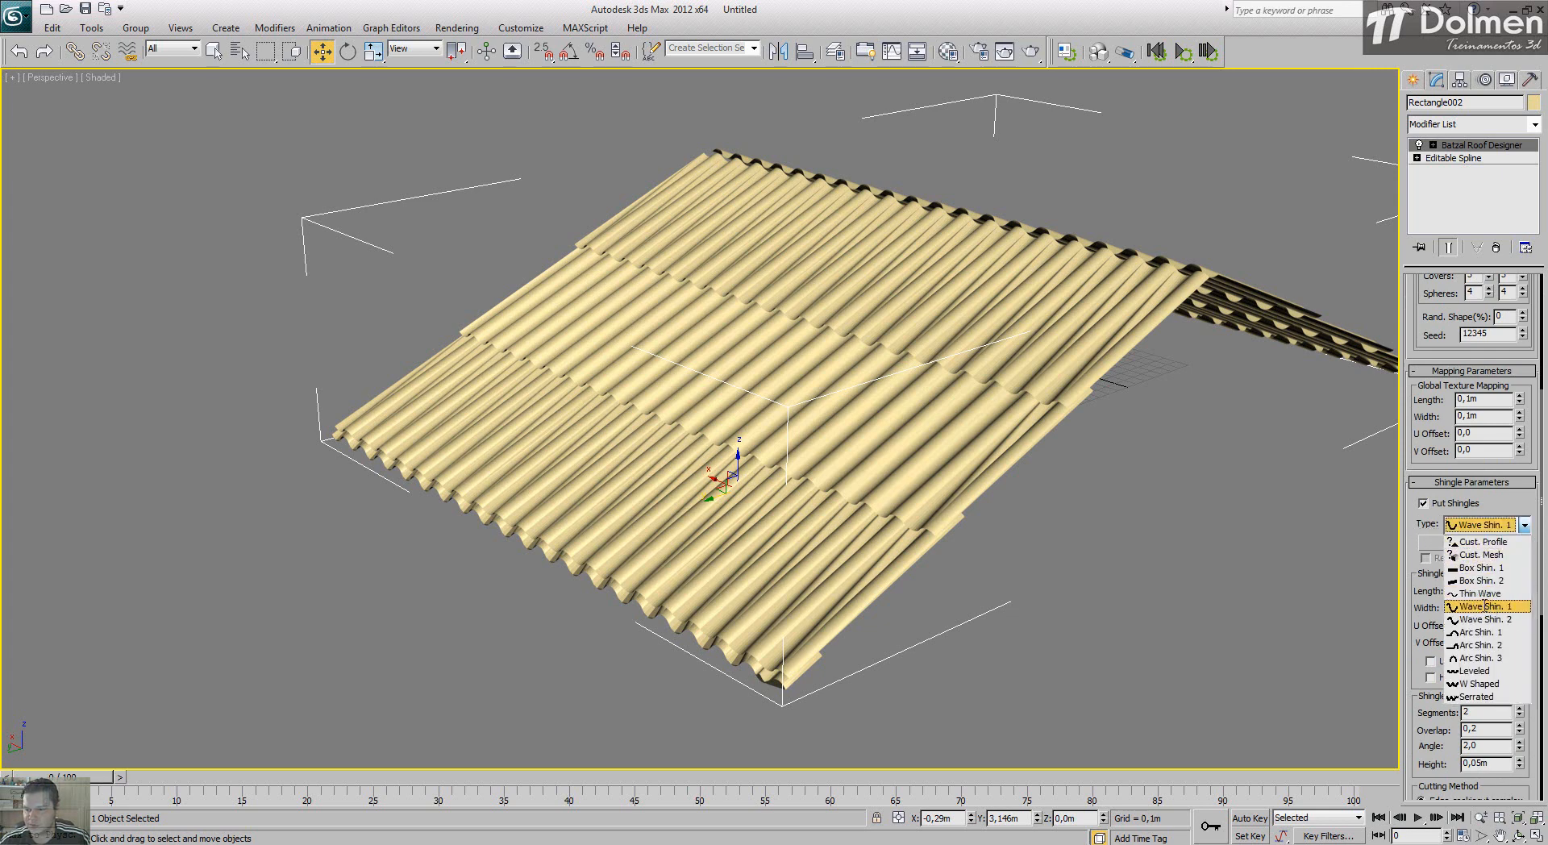
scroll(1427, 466, "up", 5)
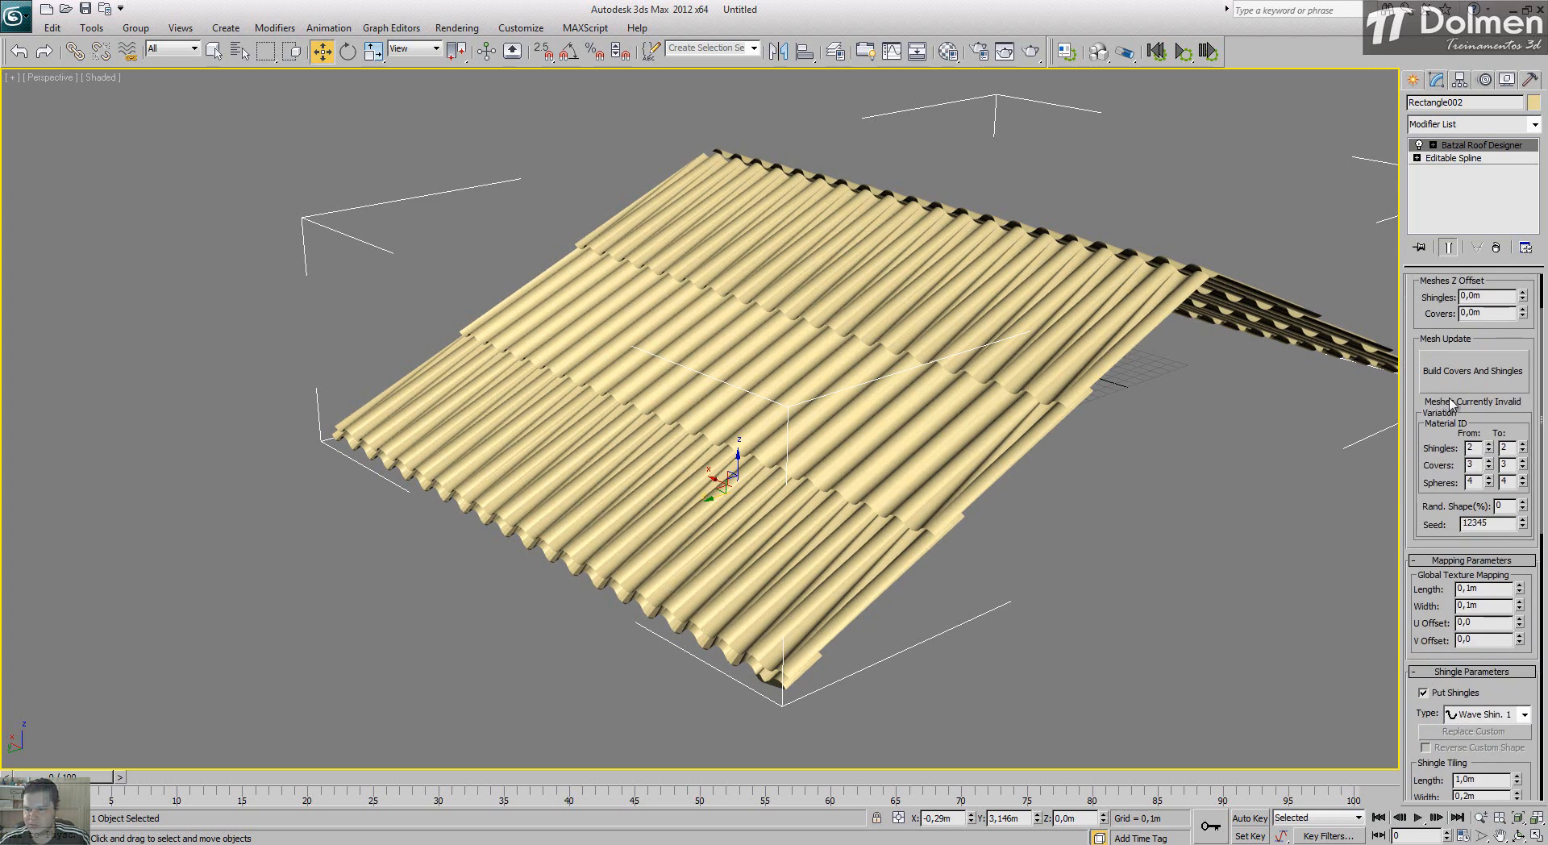
left_click(1463, 373)
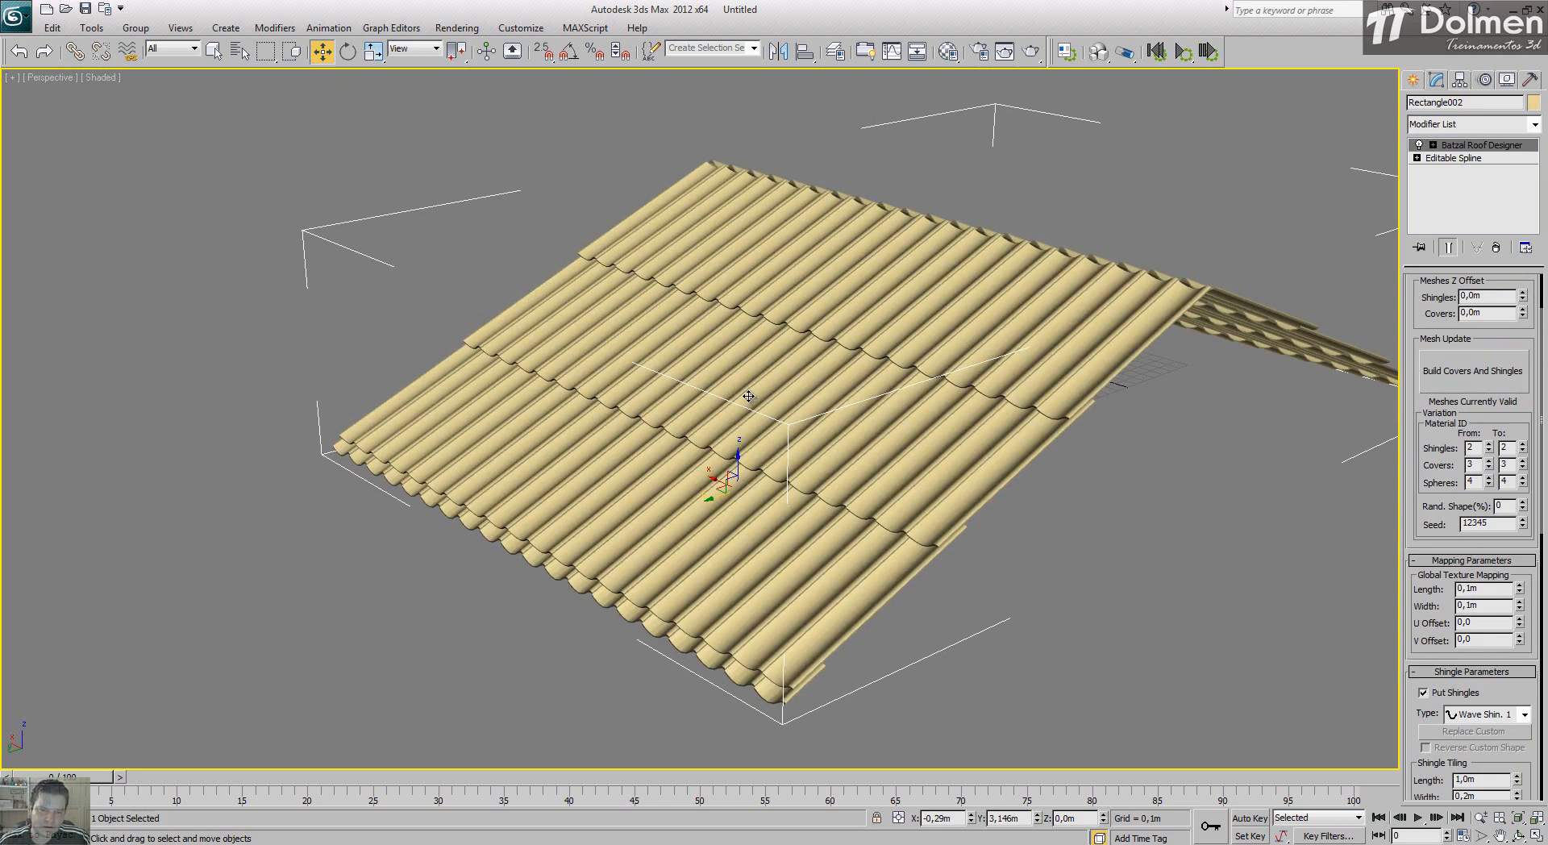
scroll(876, 404, "up", 3)
middle_click_drag(918, 412, 824, 410)
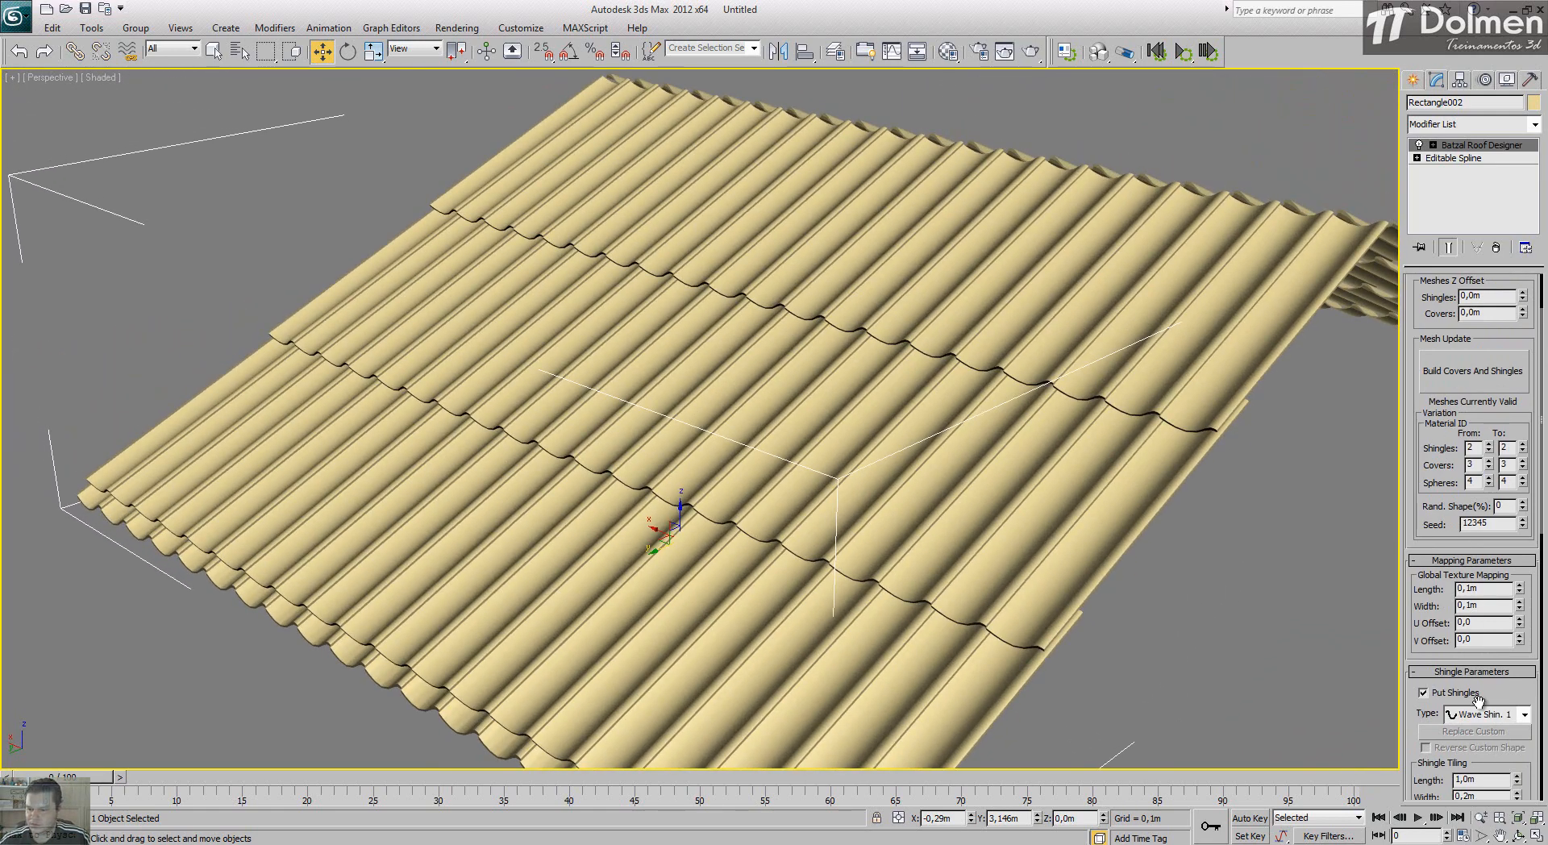
Step: Switch the shingle type to Wave Shin. 2 and rebuild the covers and shingles
left_click(1488, 715)
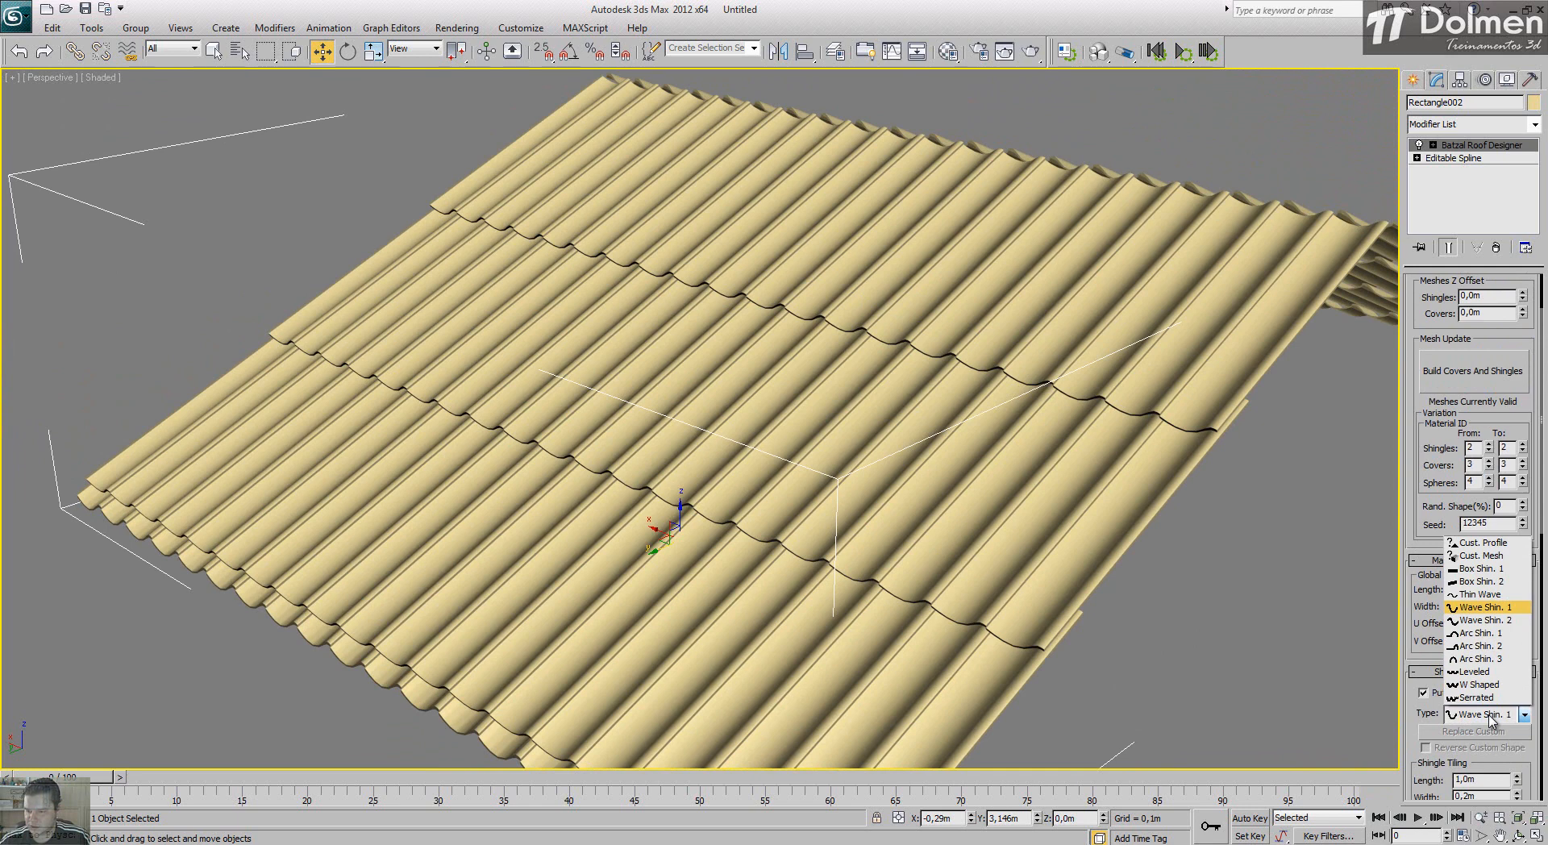
left_click(1482, 620)
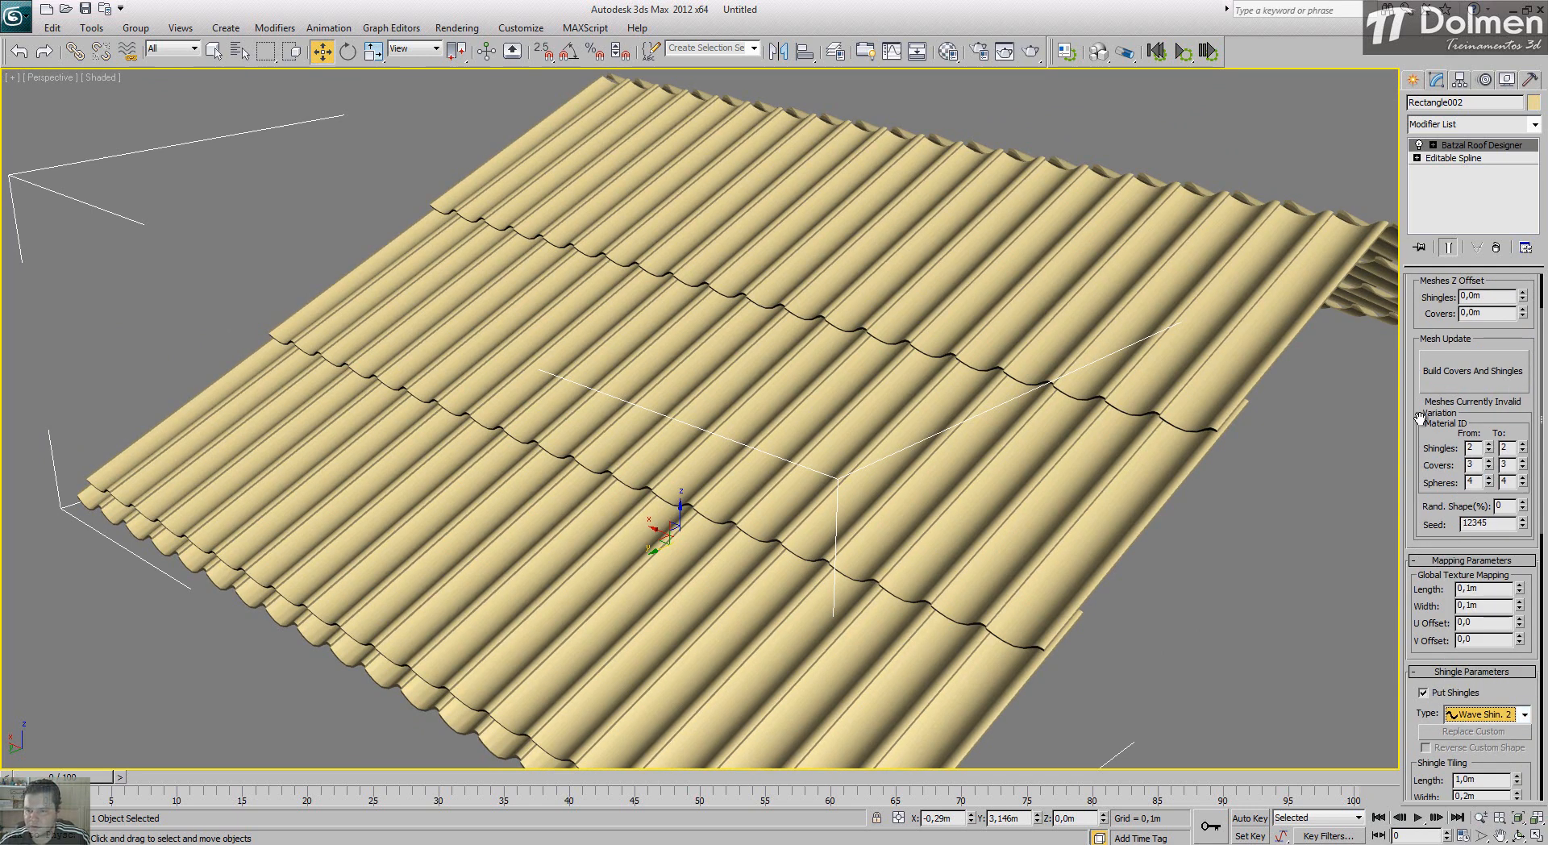
scroll(1415, 556, "up", 2)
left_click(1463, 455)
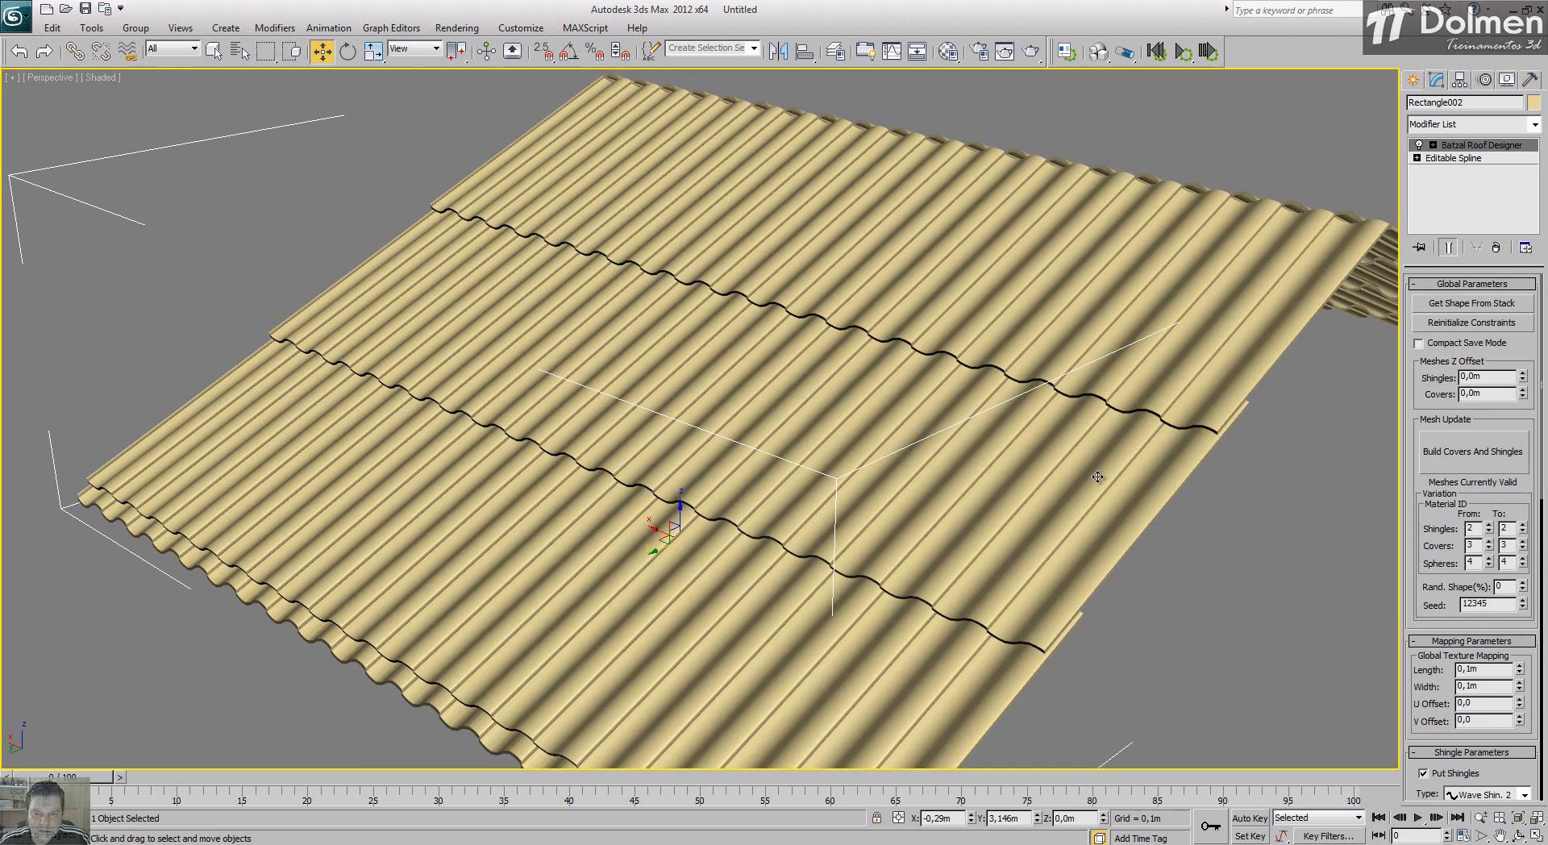
mouse_move(1072, 476)
middle_mouse_down("alt")
mouse_move(1110, 469)
mouse_move(1055, 477)
middle_mouse_up("alt")
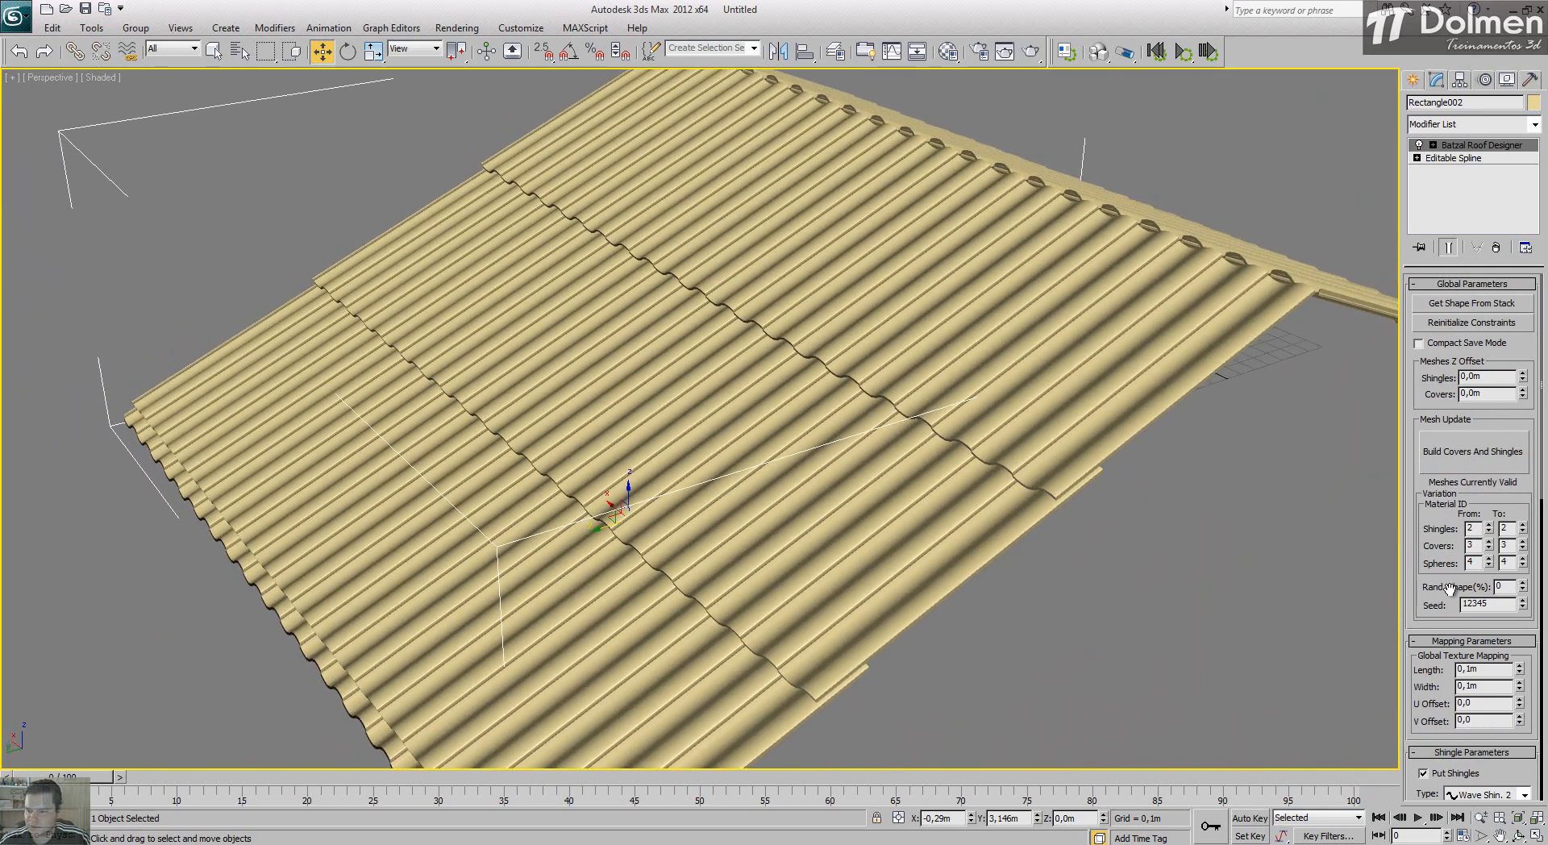
Step: Set the shingle tiling length to 2 m and rebuild the roof
scroll(1447, 588, "down", 5)
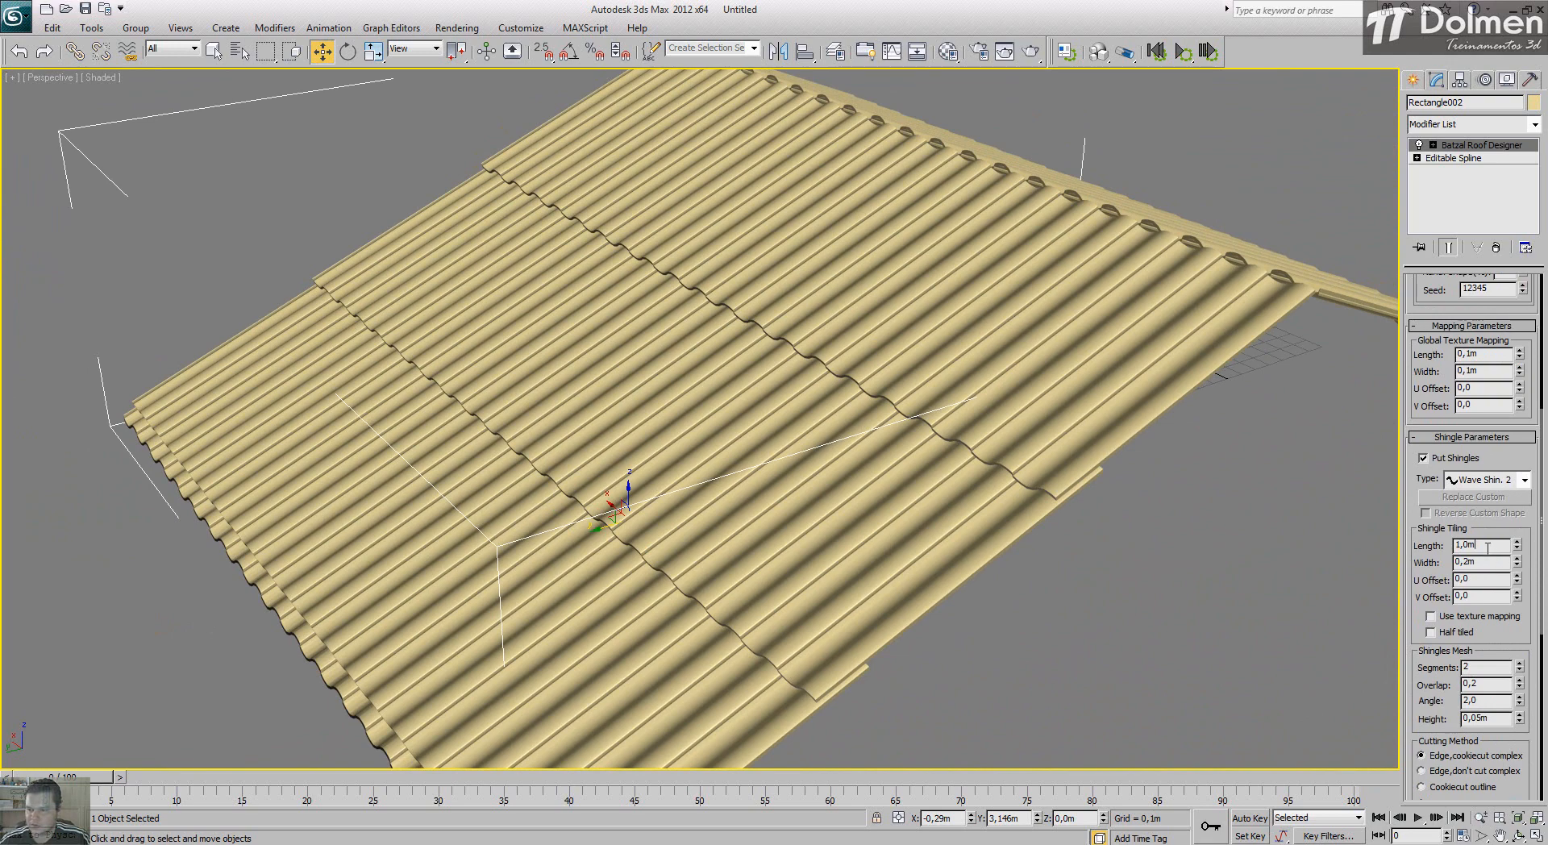
scroll(1407, 387, "up", 5)
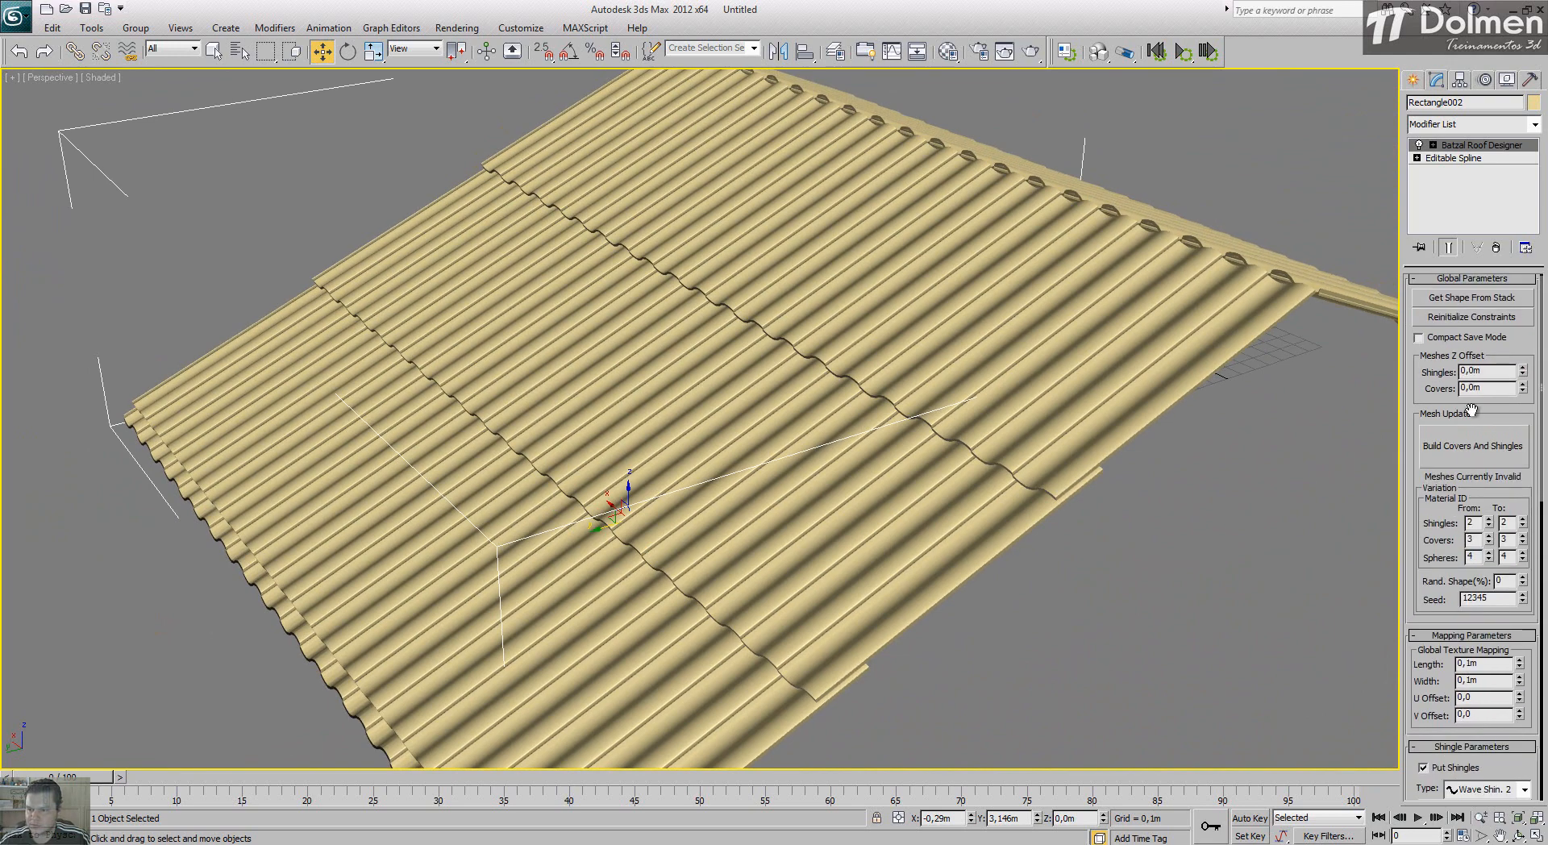
left_click(1464, 451)
mouse_move(1112, 448)
middle_mouse_down("alt")
mouse_move(1023, 447)
mouse_move(1117, 431)
middle_mouse_up("alt")
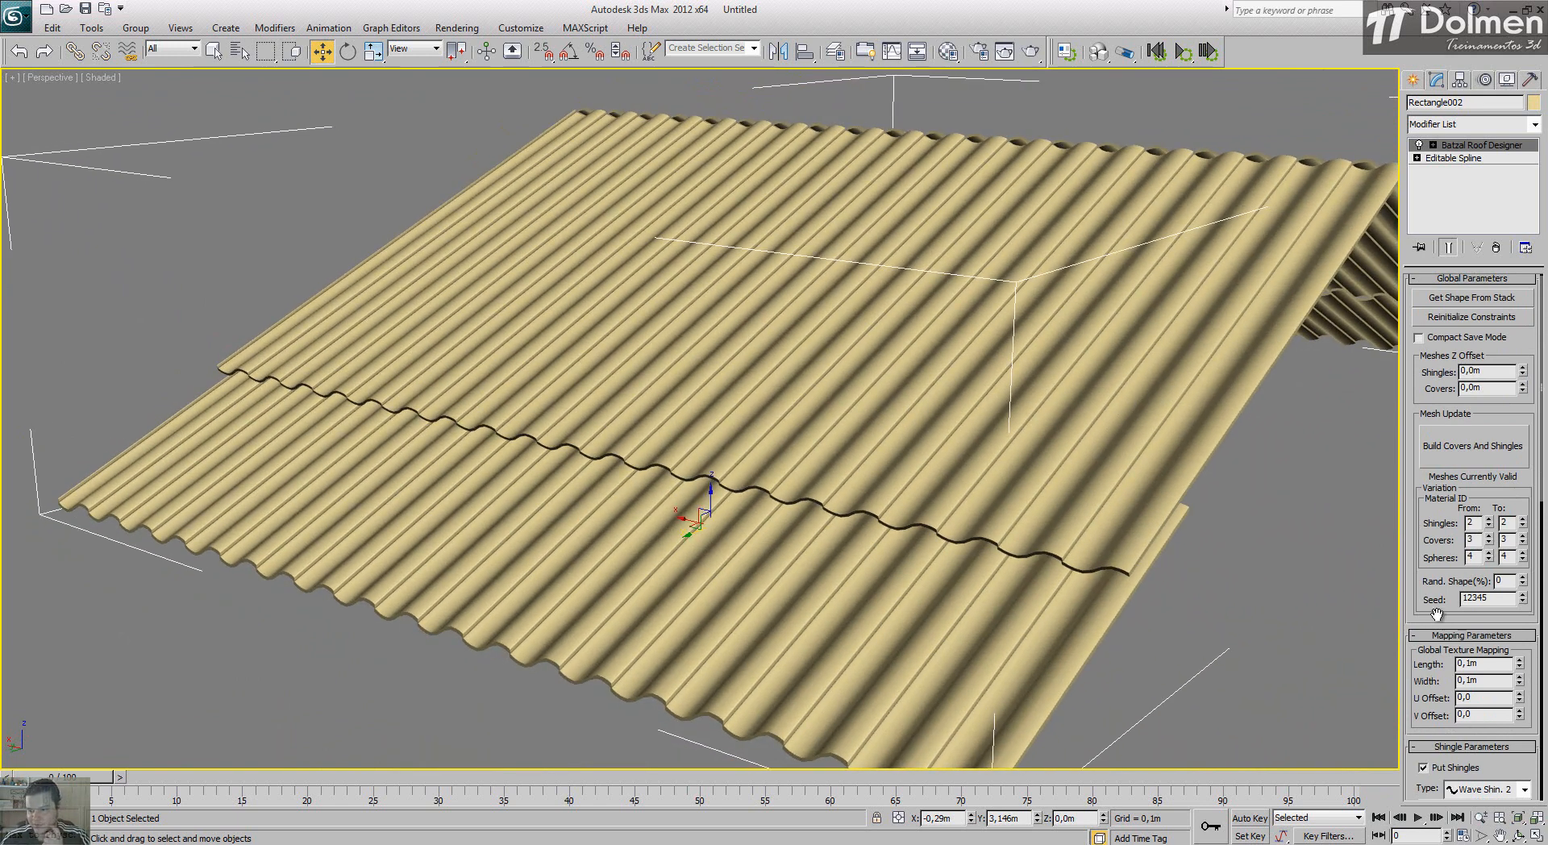
Step: Narrow the shingle tiling width to 0.05 m, rebuild the roof, and view it deselected before reselecting it
left_click_drag(1435, 614, 1428, 408)
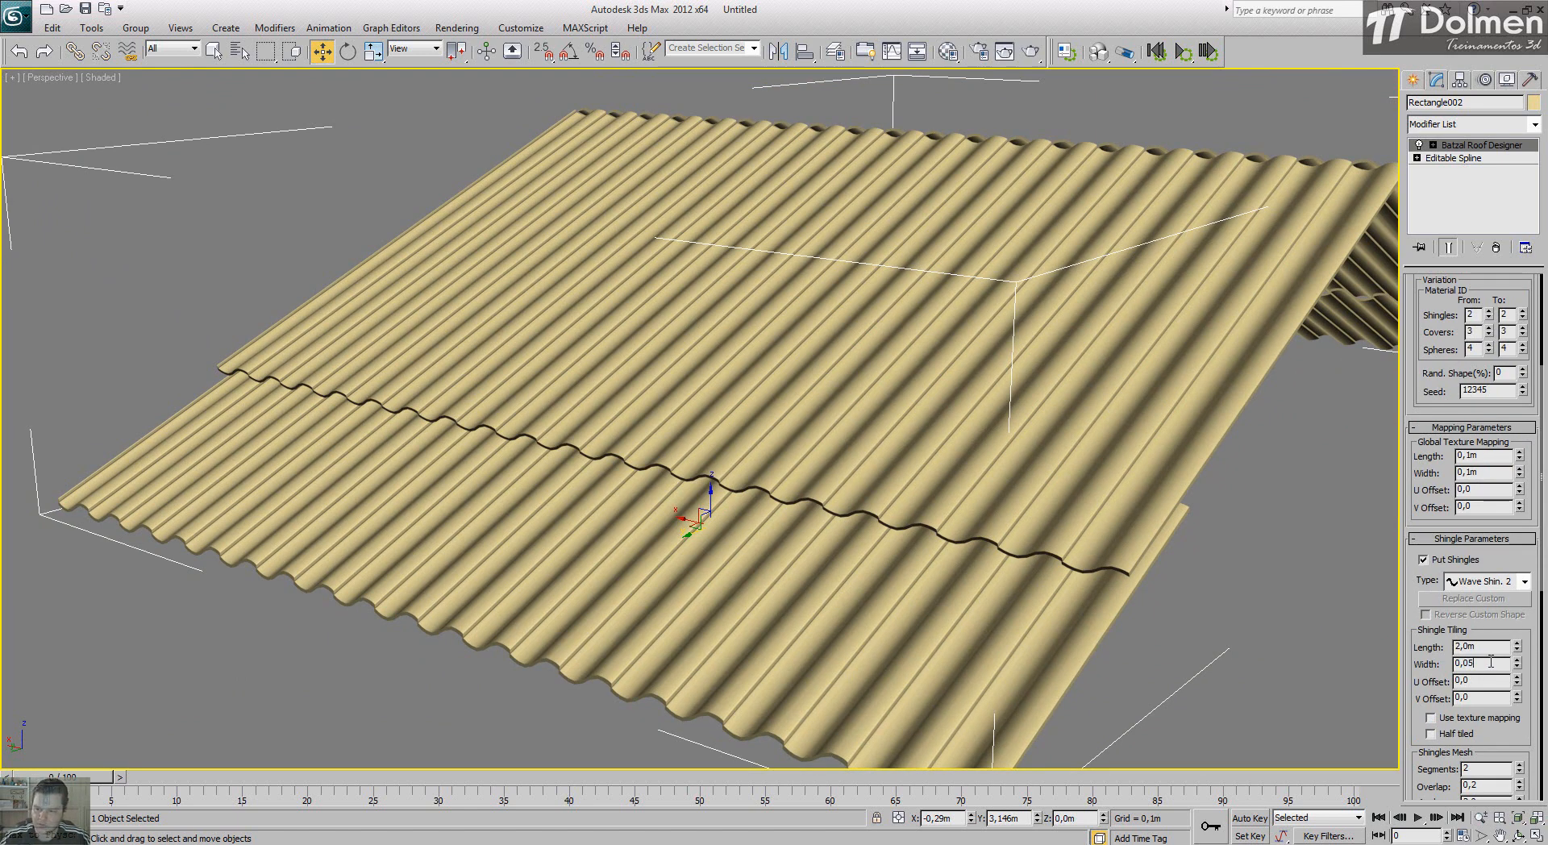
key("Return")
left_click_drag(1429, 404, 1451, 618)
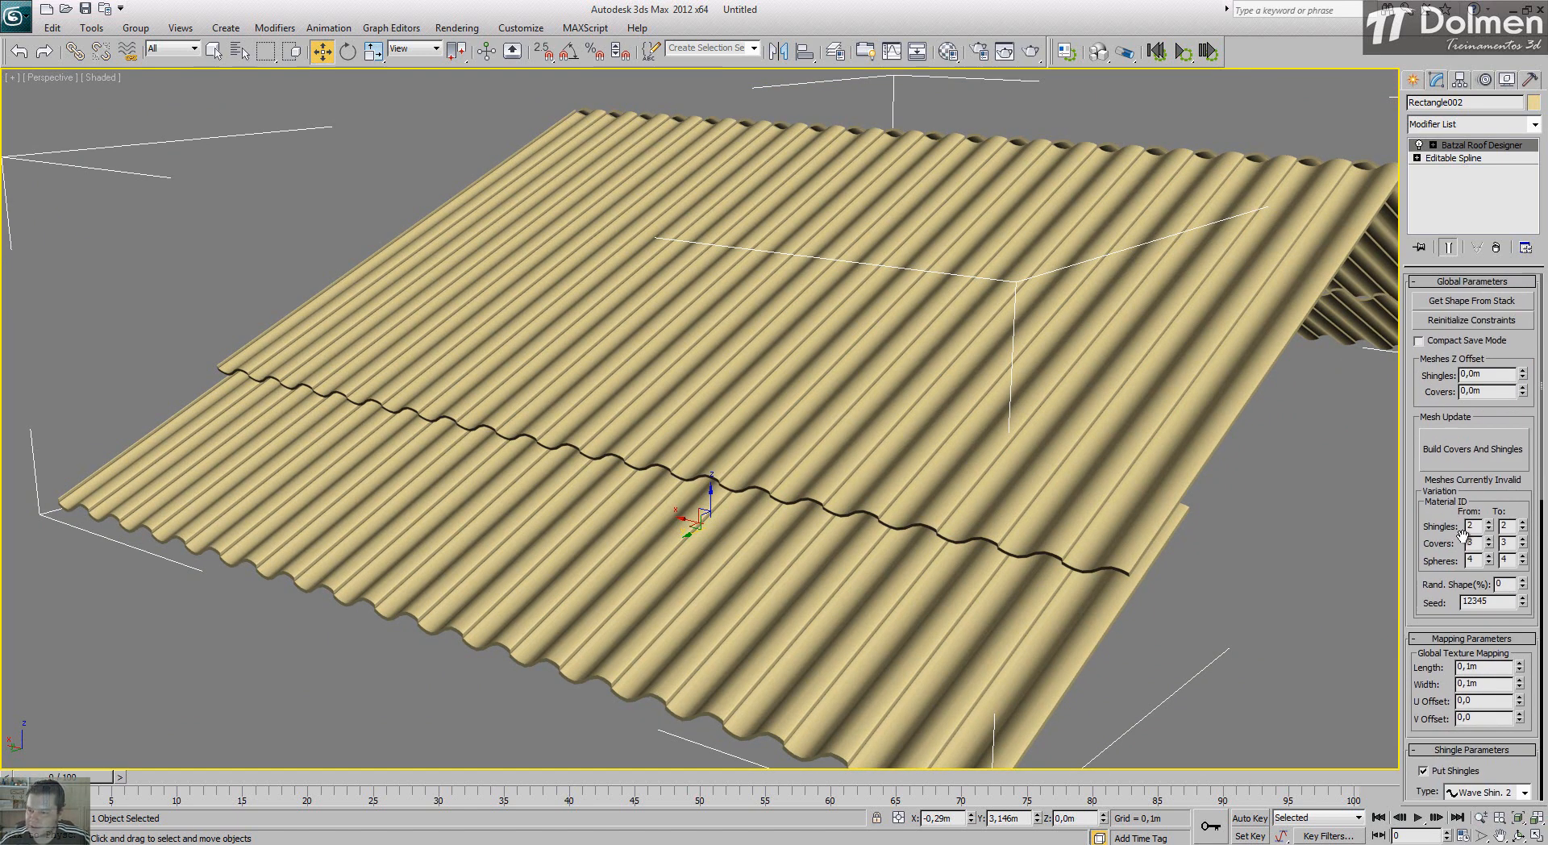
left_click(1470, 447)
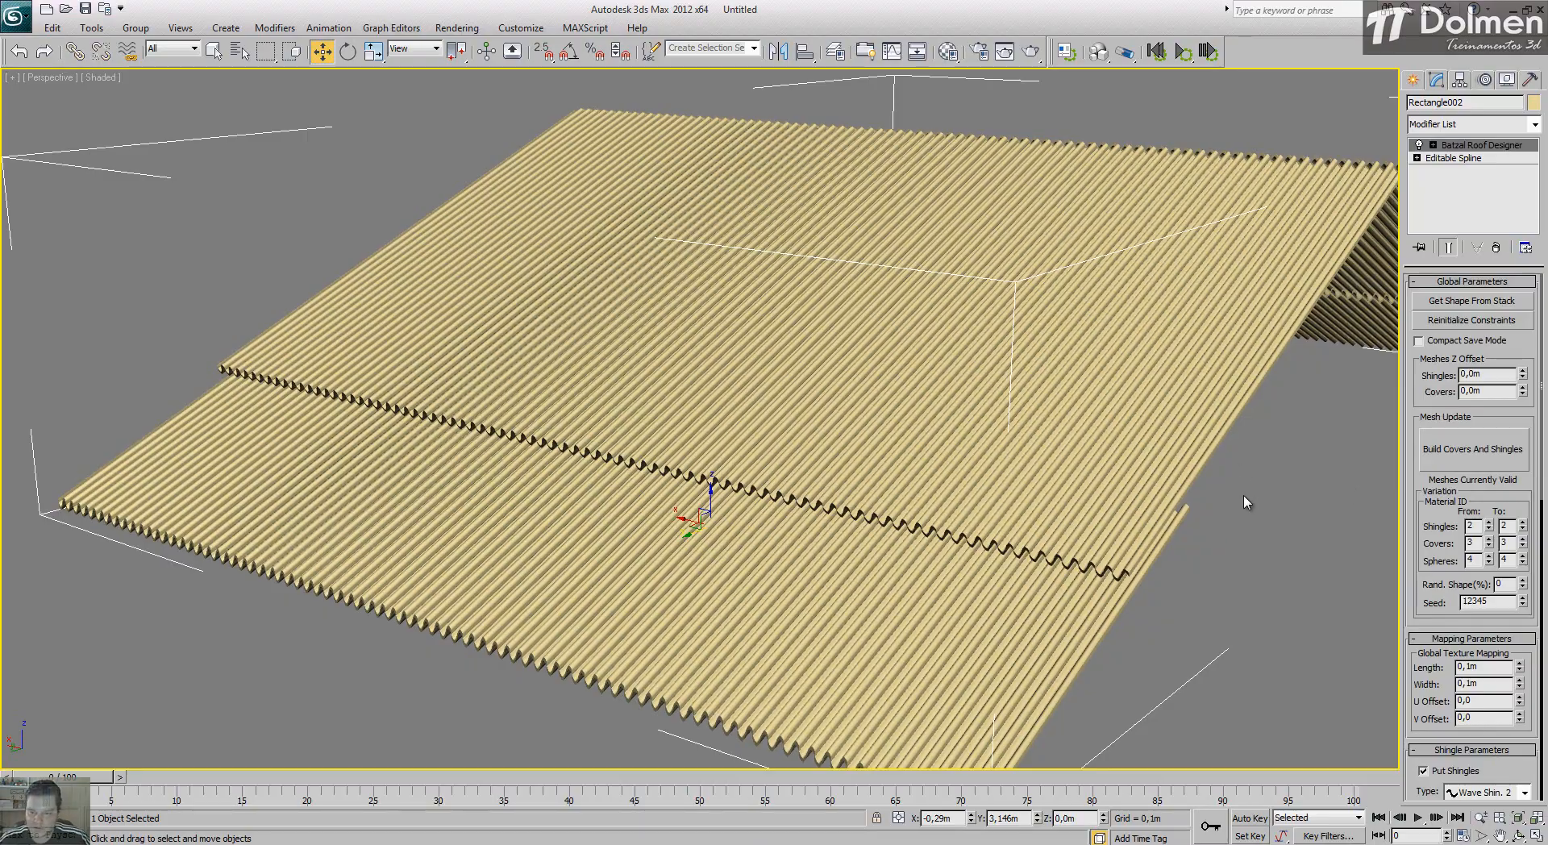
left_click(1247, 501)
mouse_move(981, 486)
middle_mouse_down("alt")
mouse_move(1025, 448)
mouse_move(971, 481)
middle_mouse_up("alt")
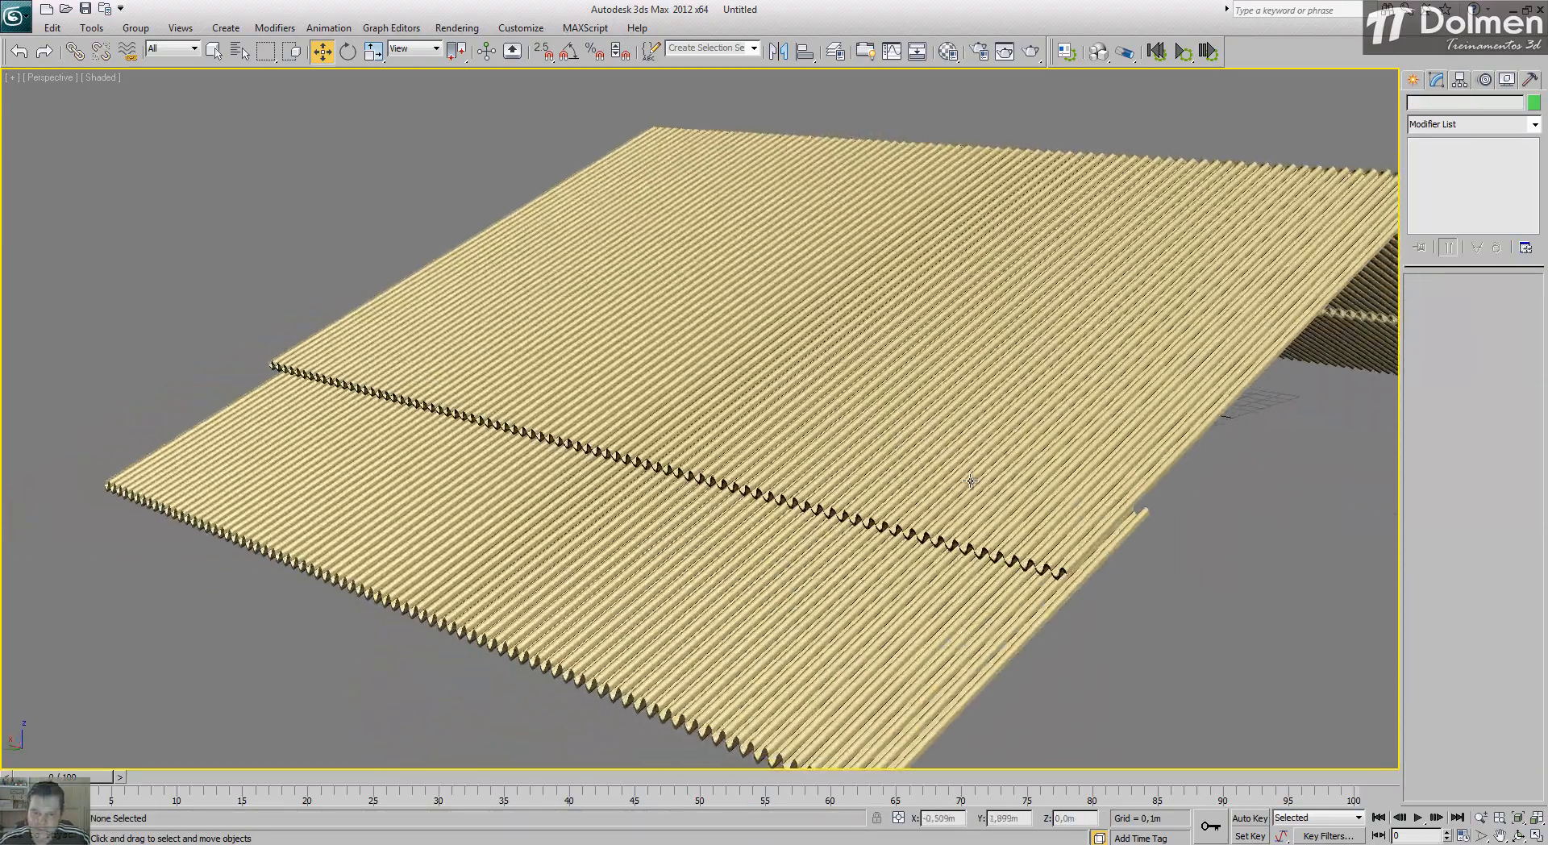
left_click(971, 482)
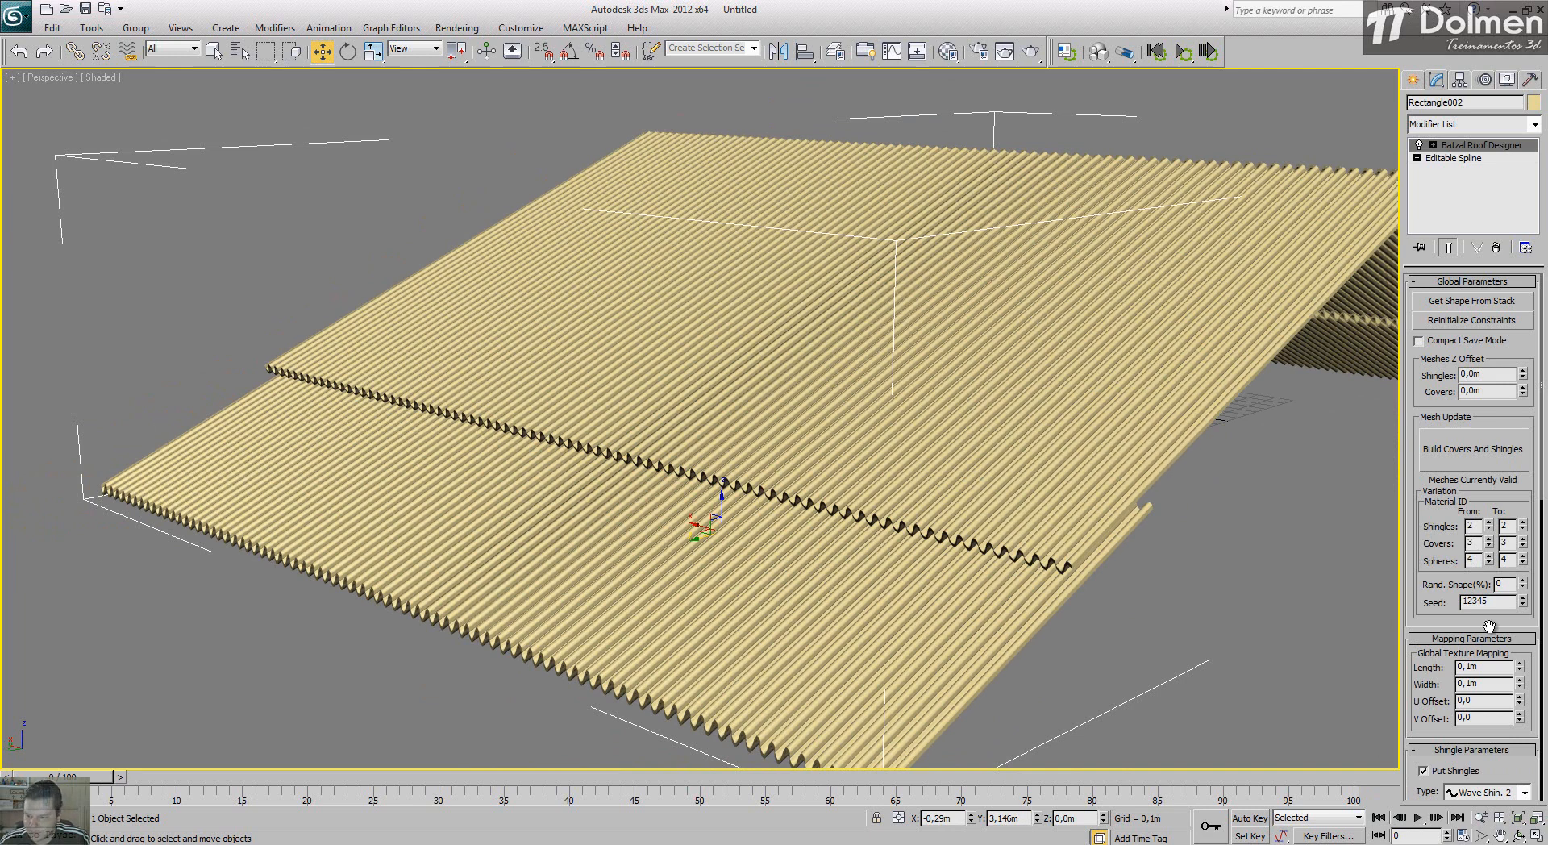
Step: Switch the shingle type to Arc Shin. 2 with a tiling length of 0.3 m and width of 0.2 m
scroll(1488, 566, "down", 5)
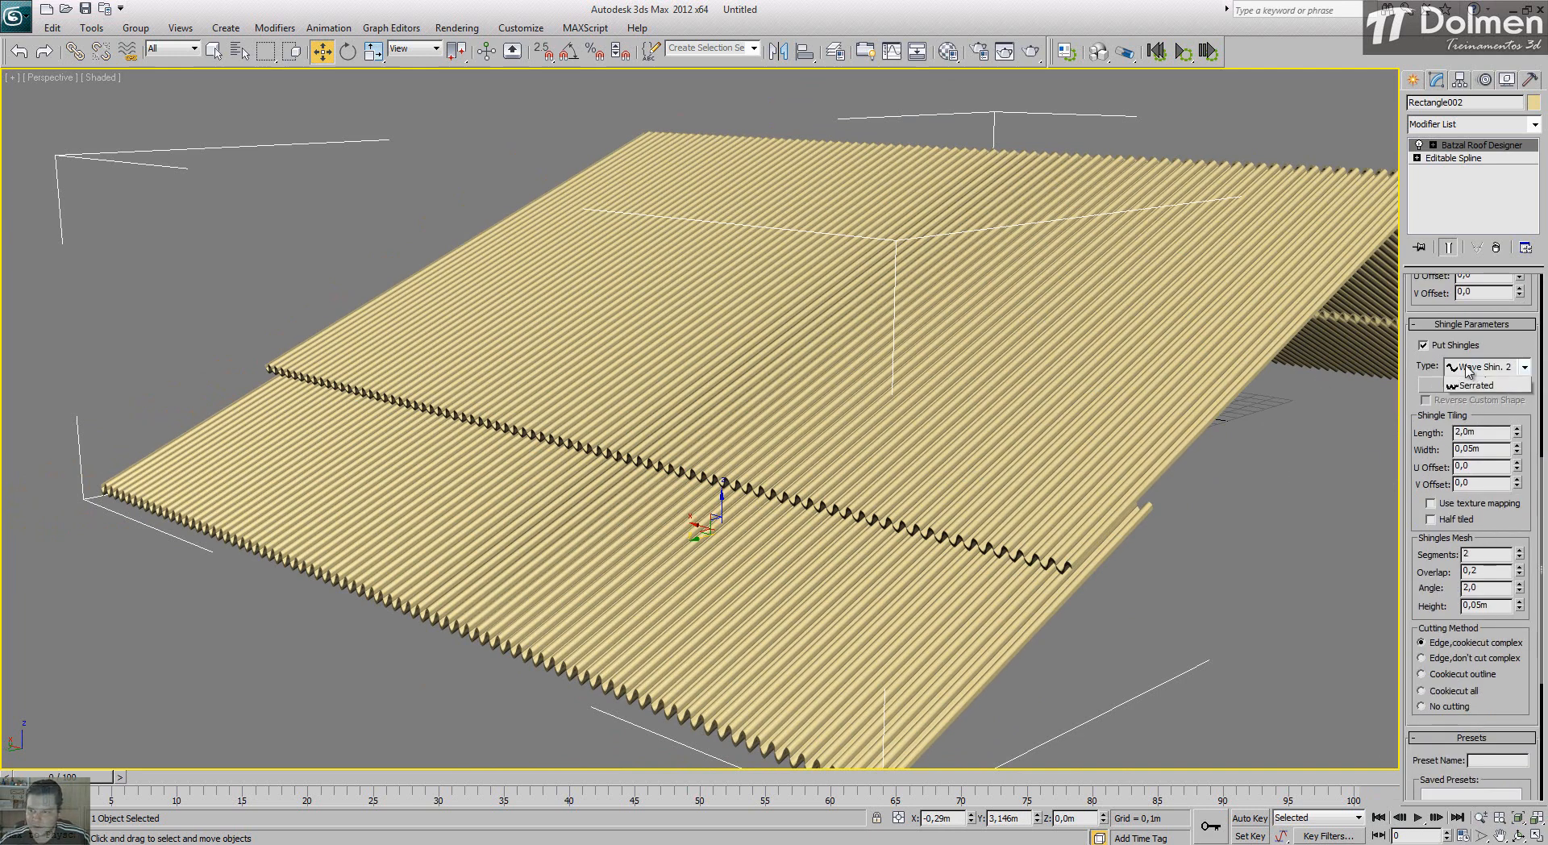
left_click(1488, 368)
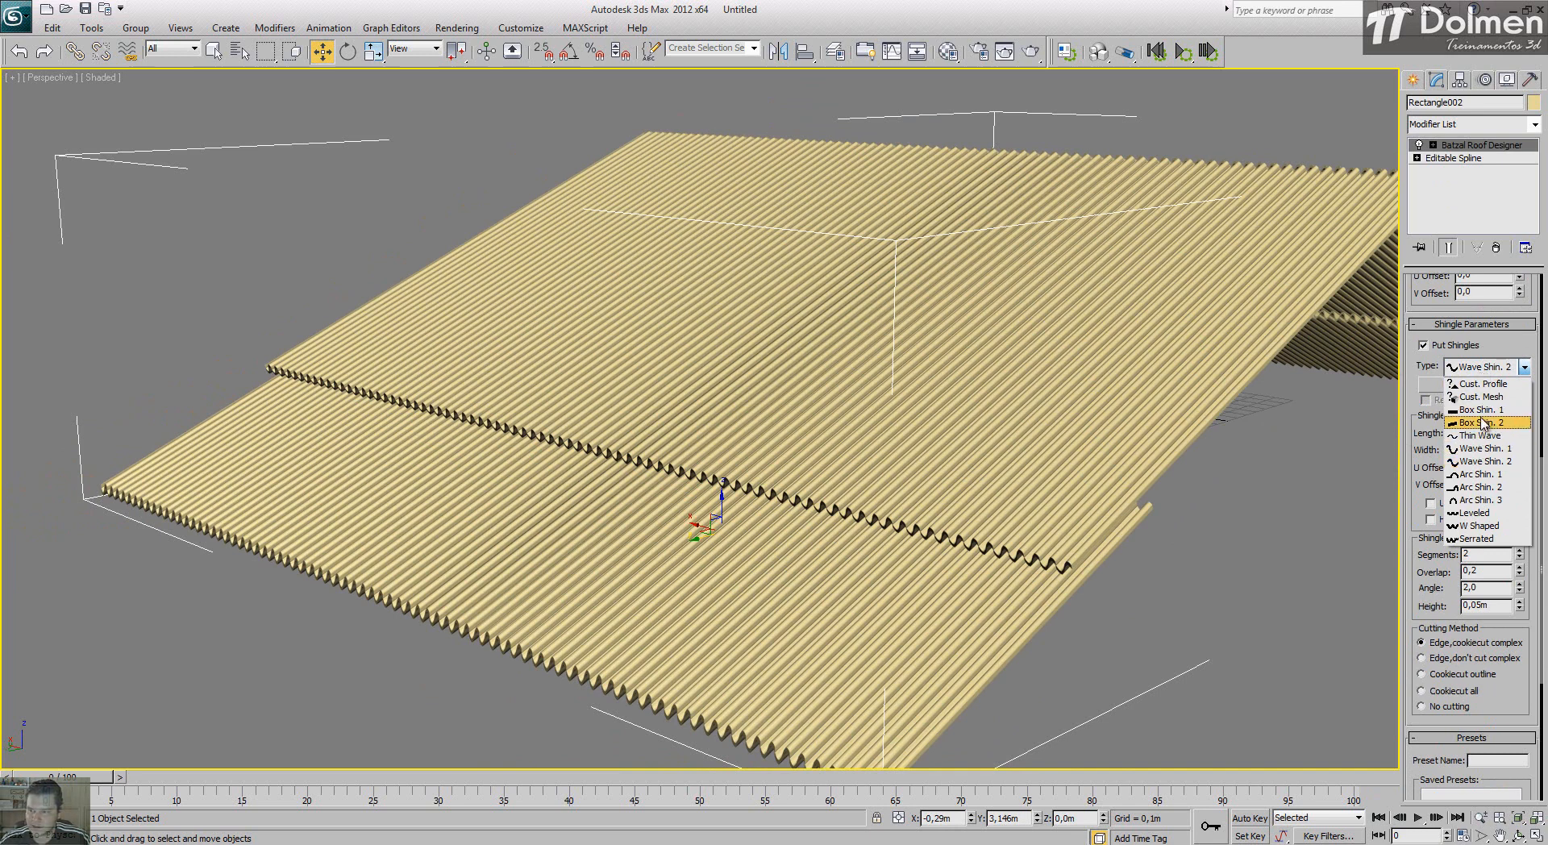
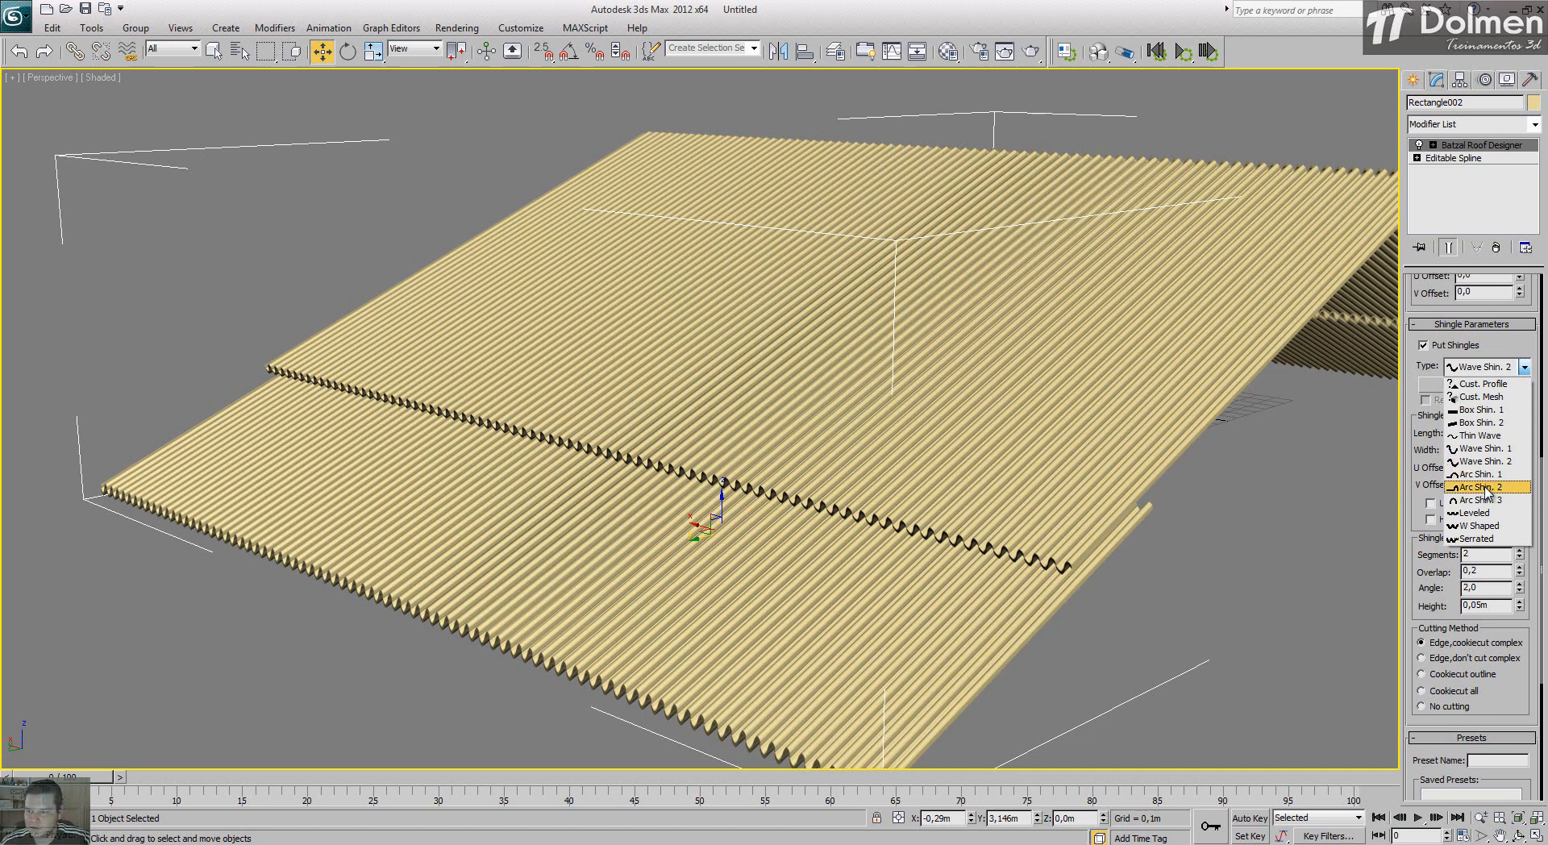
left_click(1480, 486)
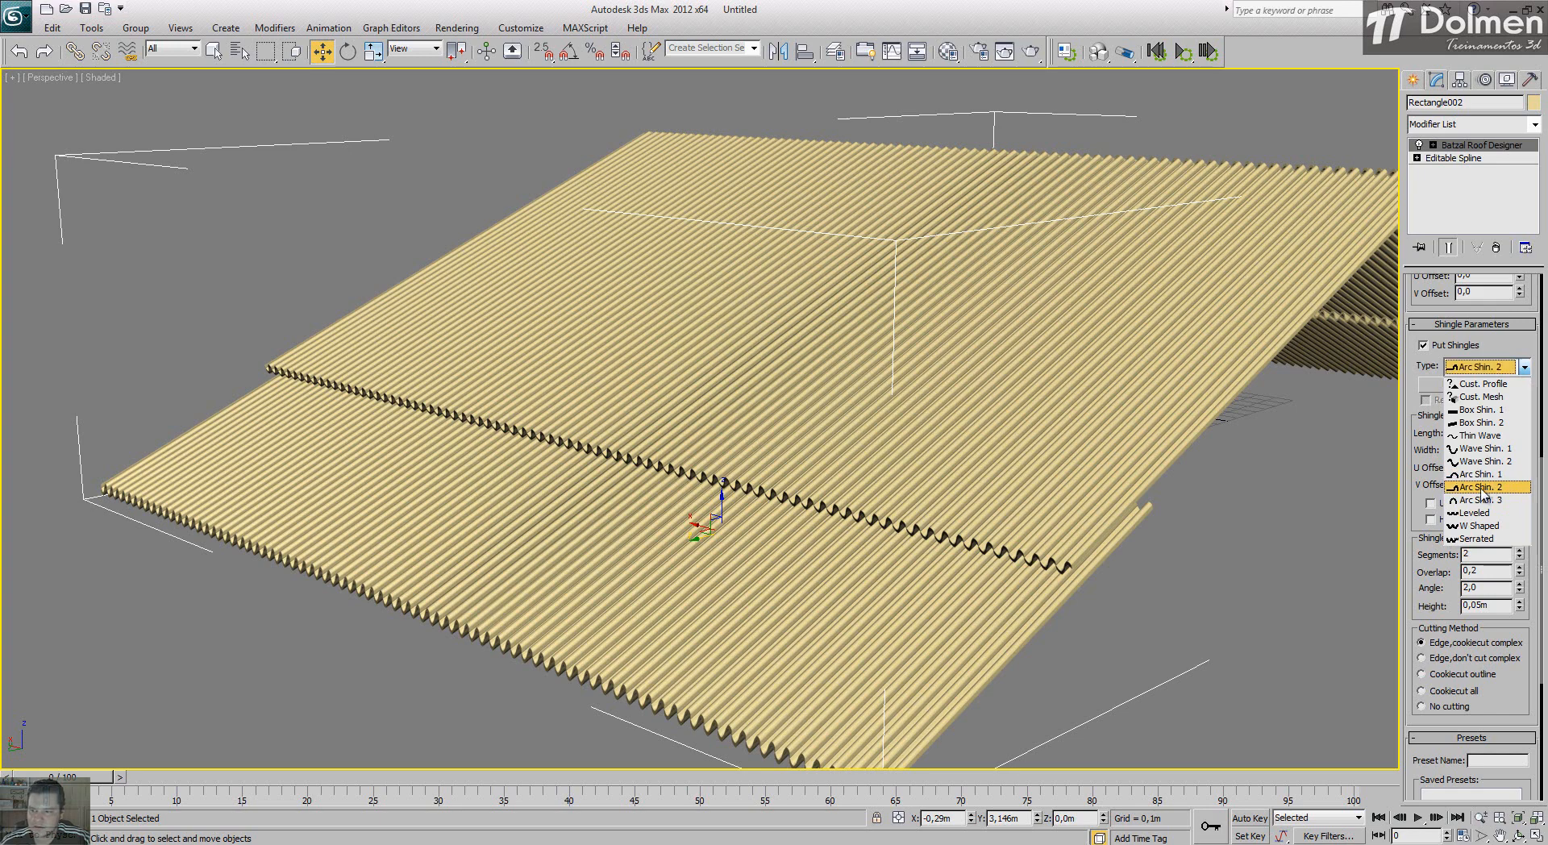
left_click_drag(1436, 536, 1436, 382)
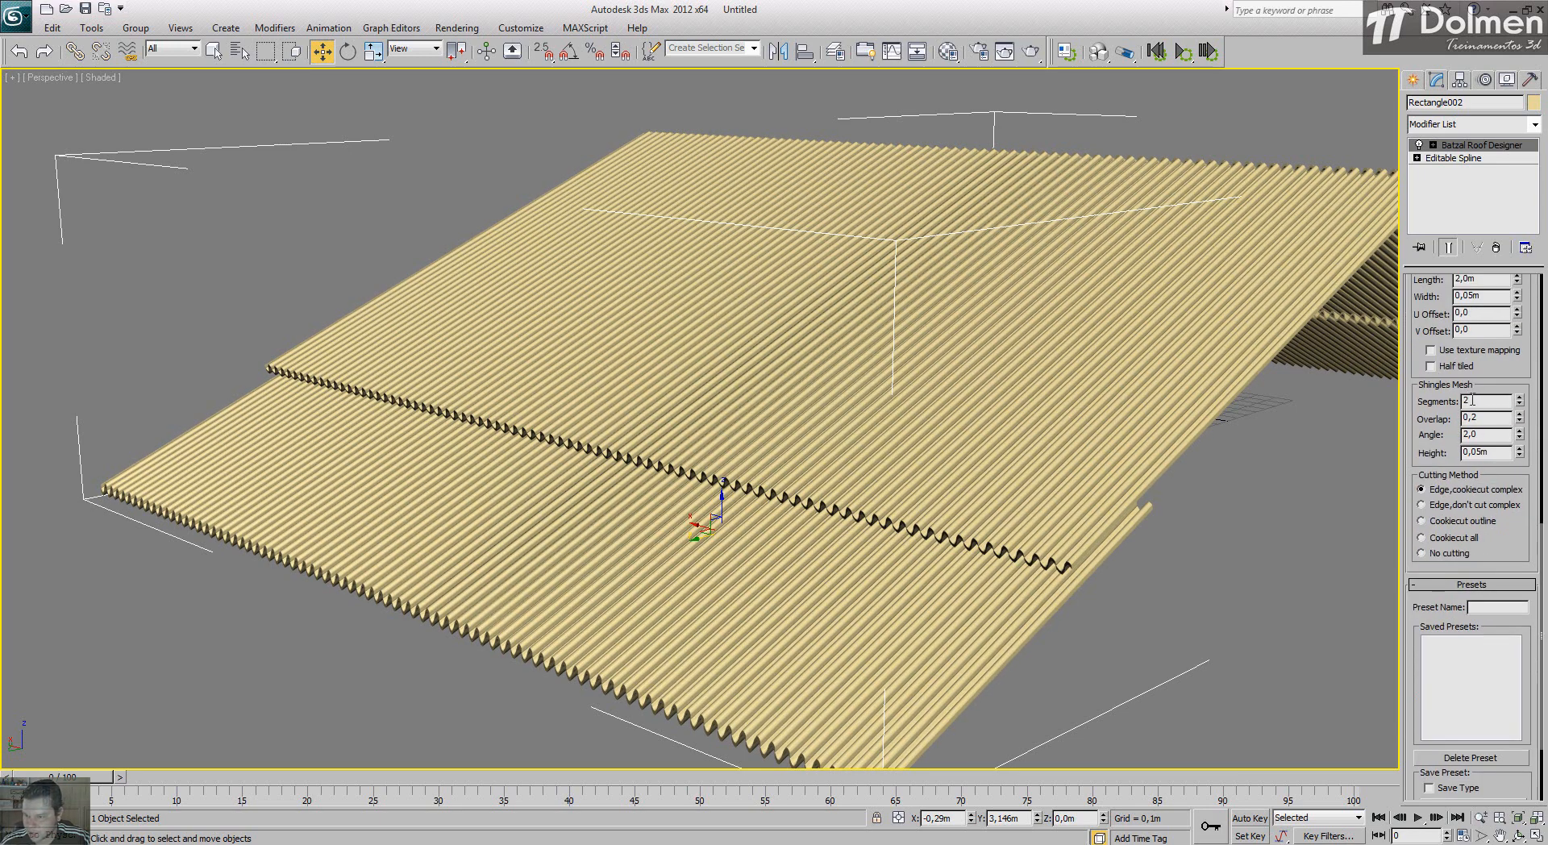
scroll(1463, 490, "up", 3)
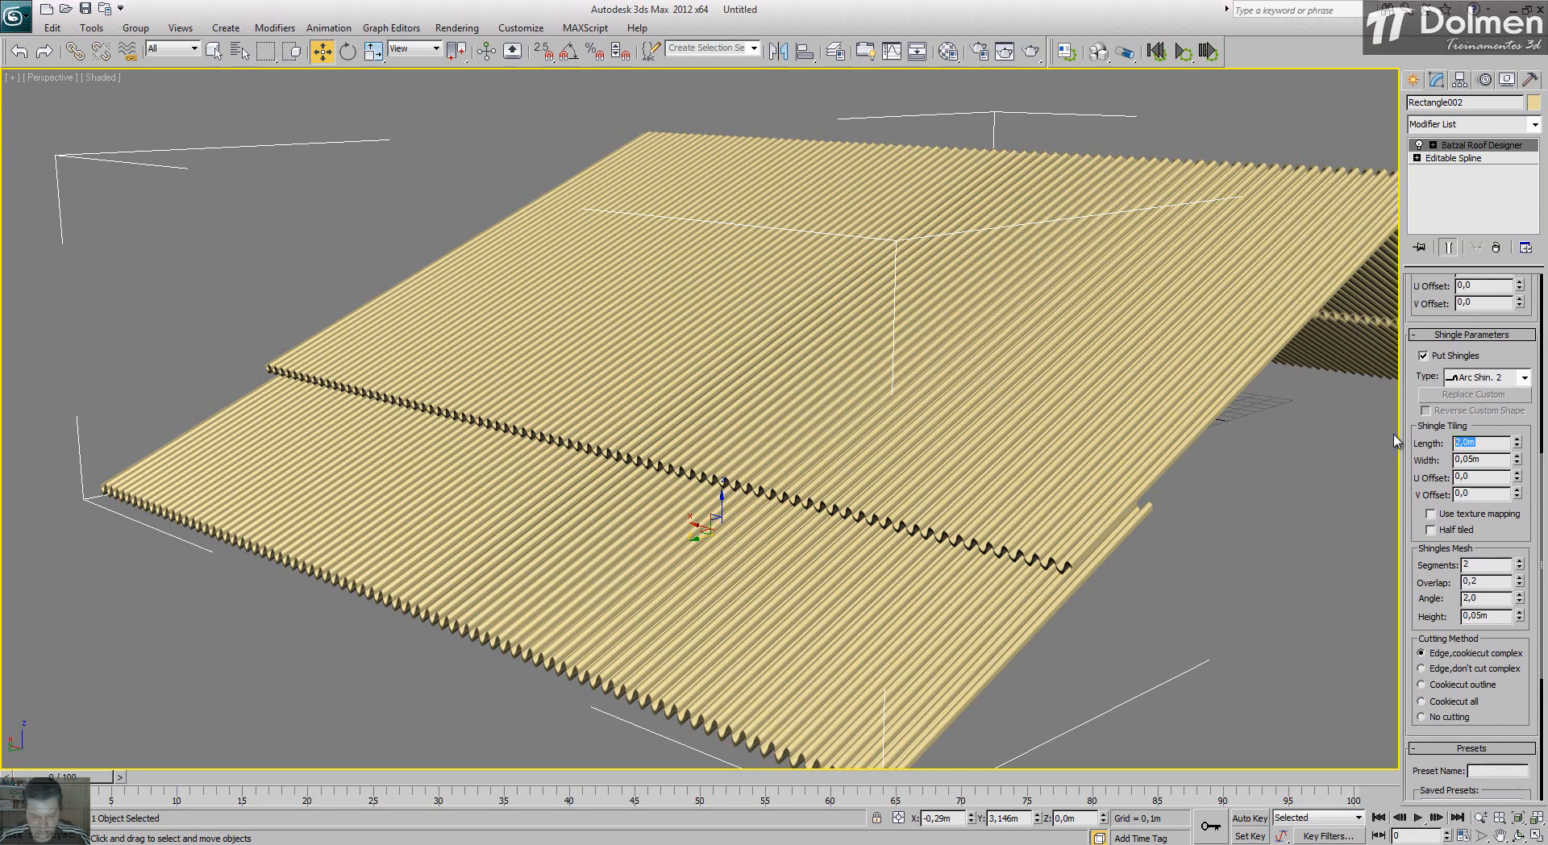
key("Tab")
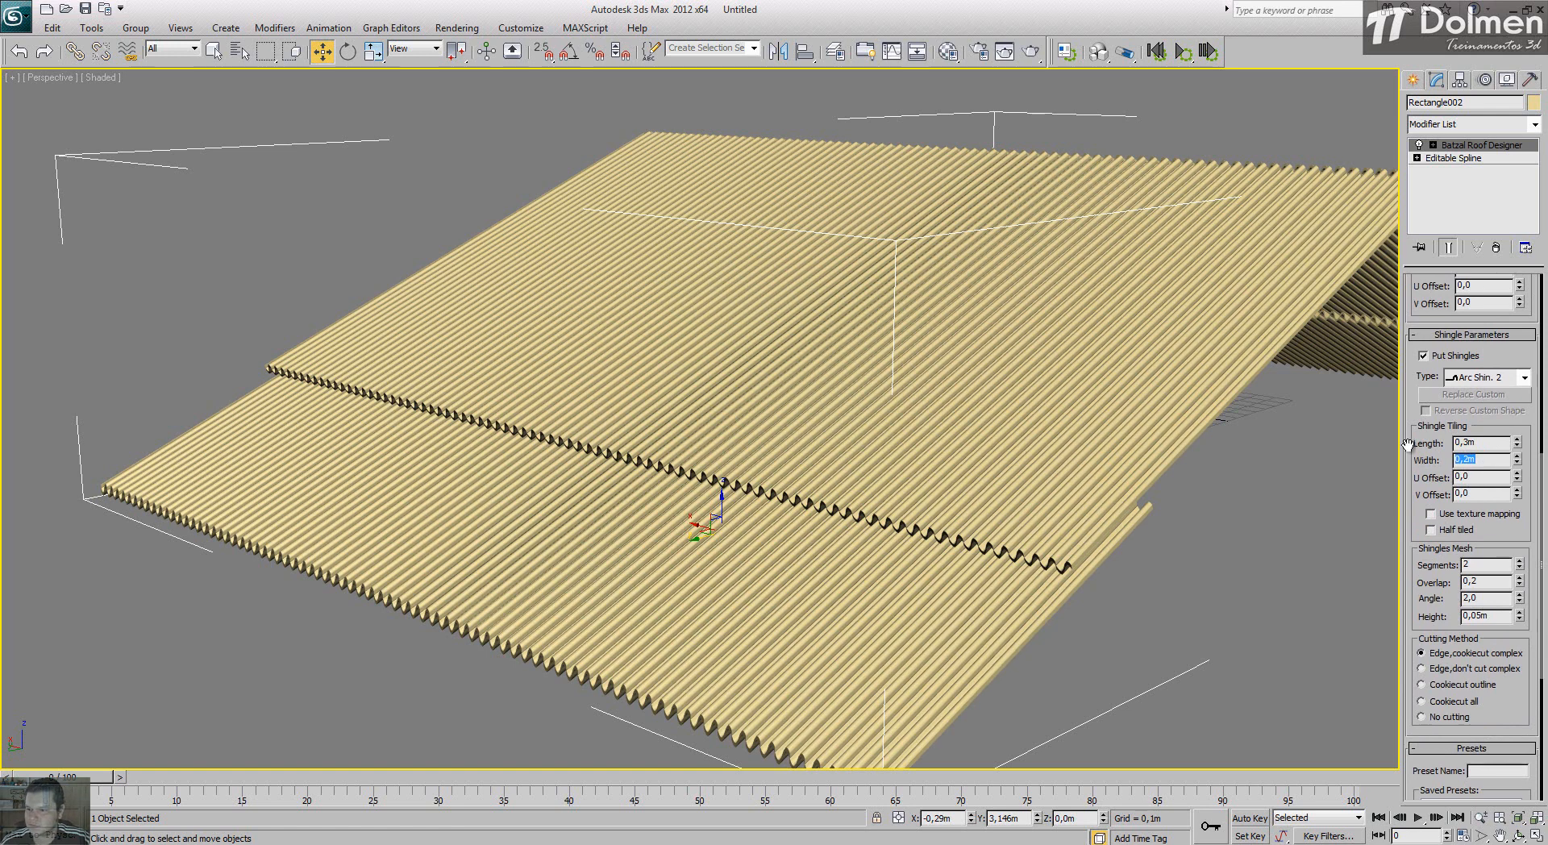
Step: Set the shingle mesh angle to 3 and rebuild the covers and shingles
left_click_drag(1481, 599, 1406, 598)
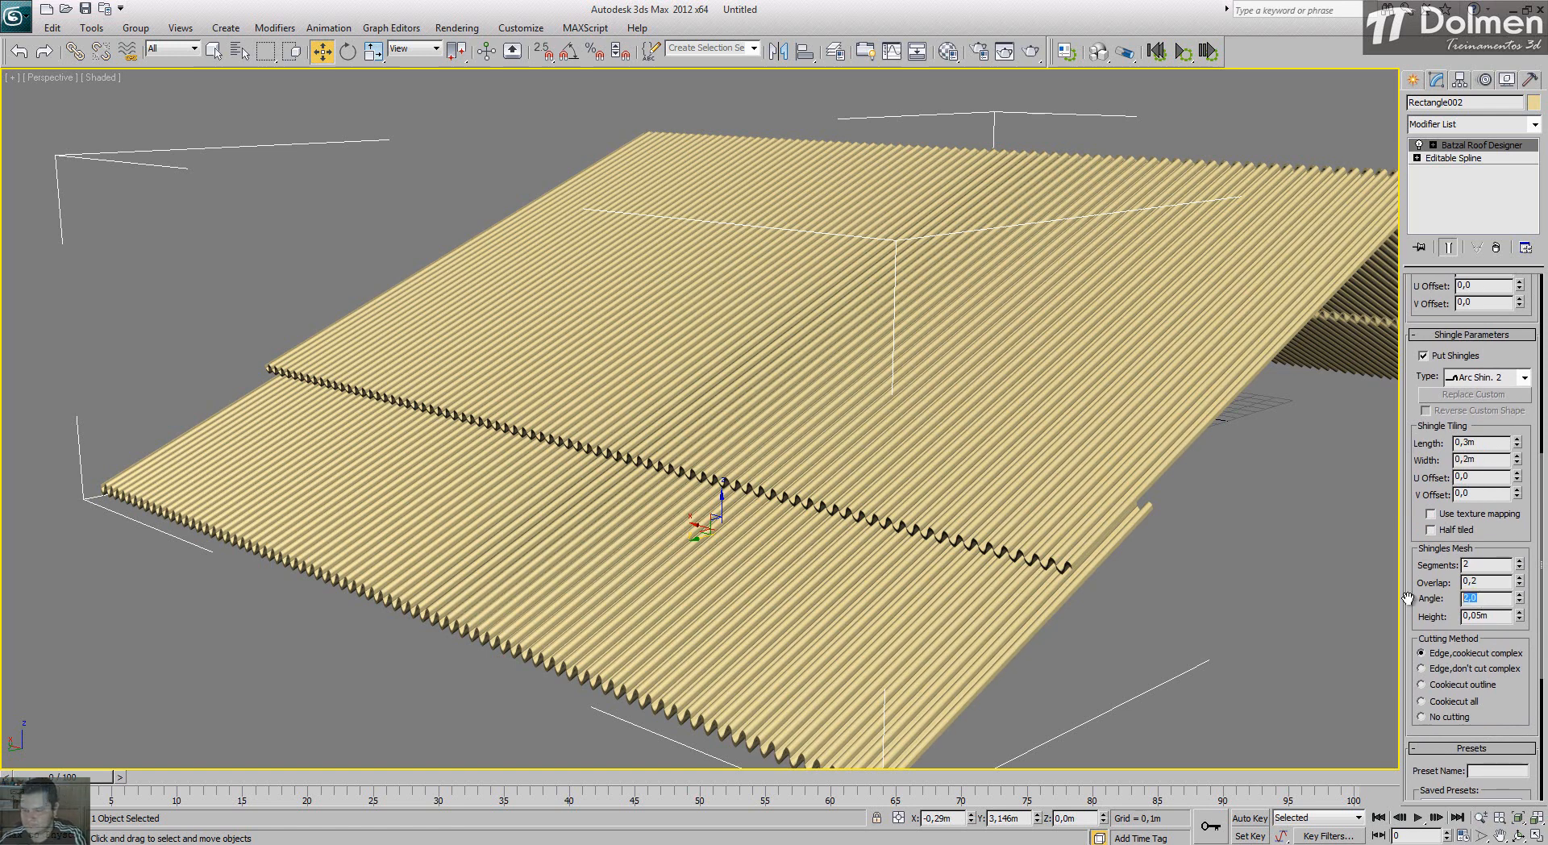
type("3")
key("Return")
scroll(1420, 432, "up", 5)
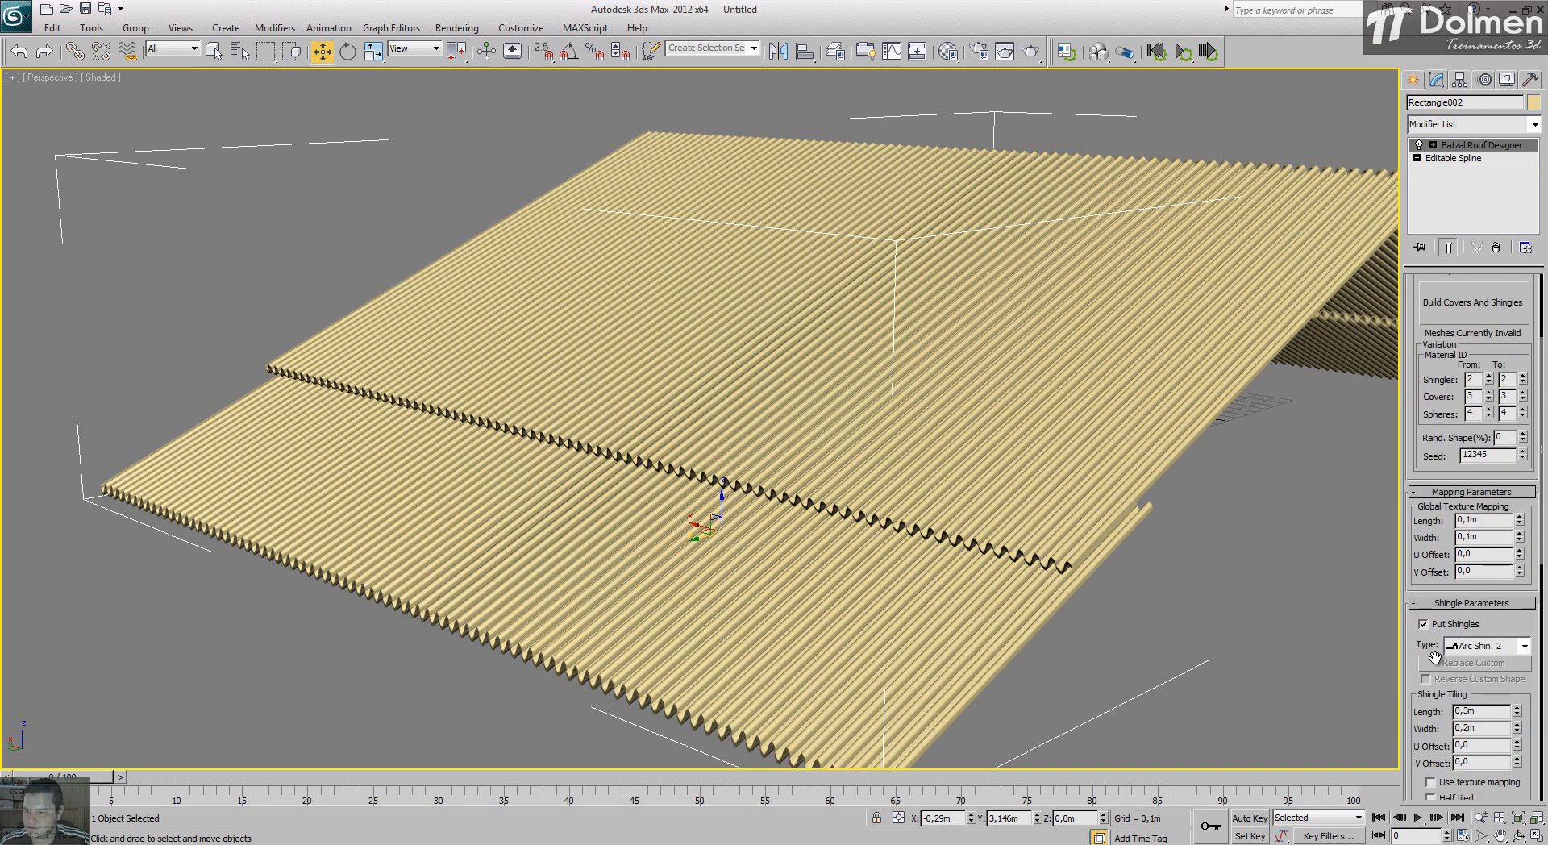
left_click(1466, 312)
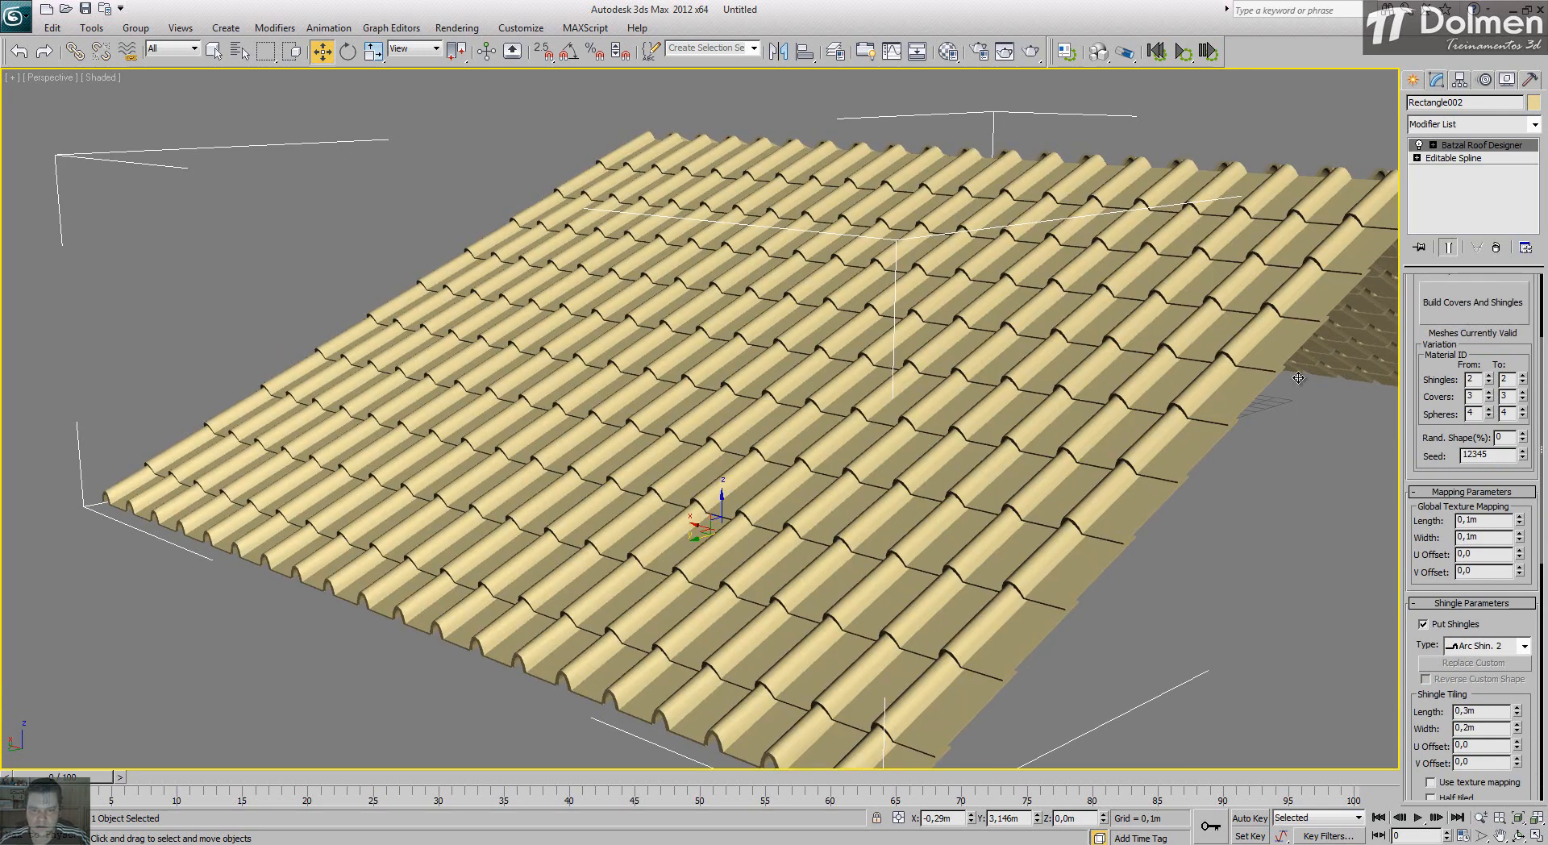
middle_click_drag(985, 499, 1009, 492, "alt")
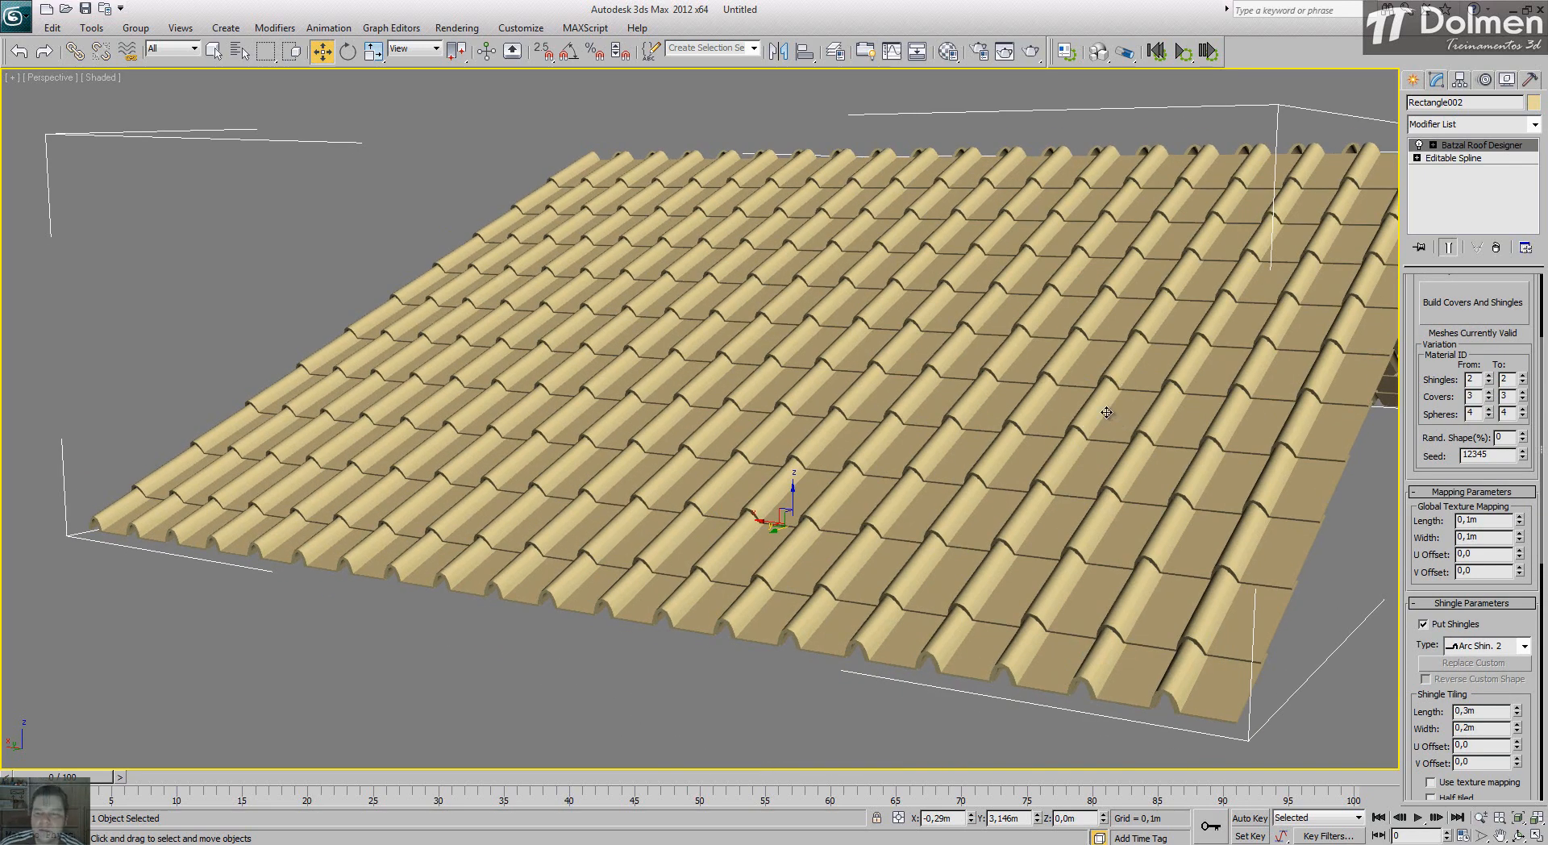
Step: Change the shingle type to Arc Shin. 3 and rebuild the covers and shingles
left_click(1481, 648)
left_click(1480, 779)
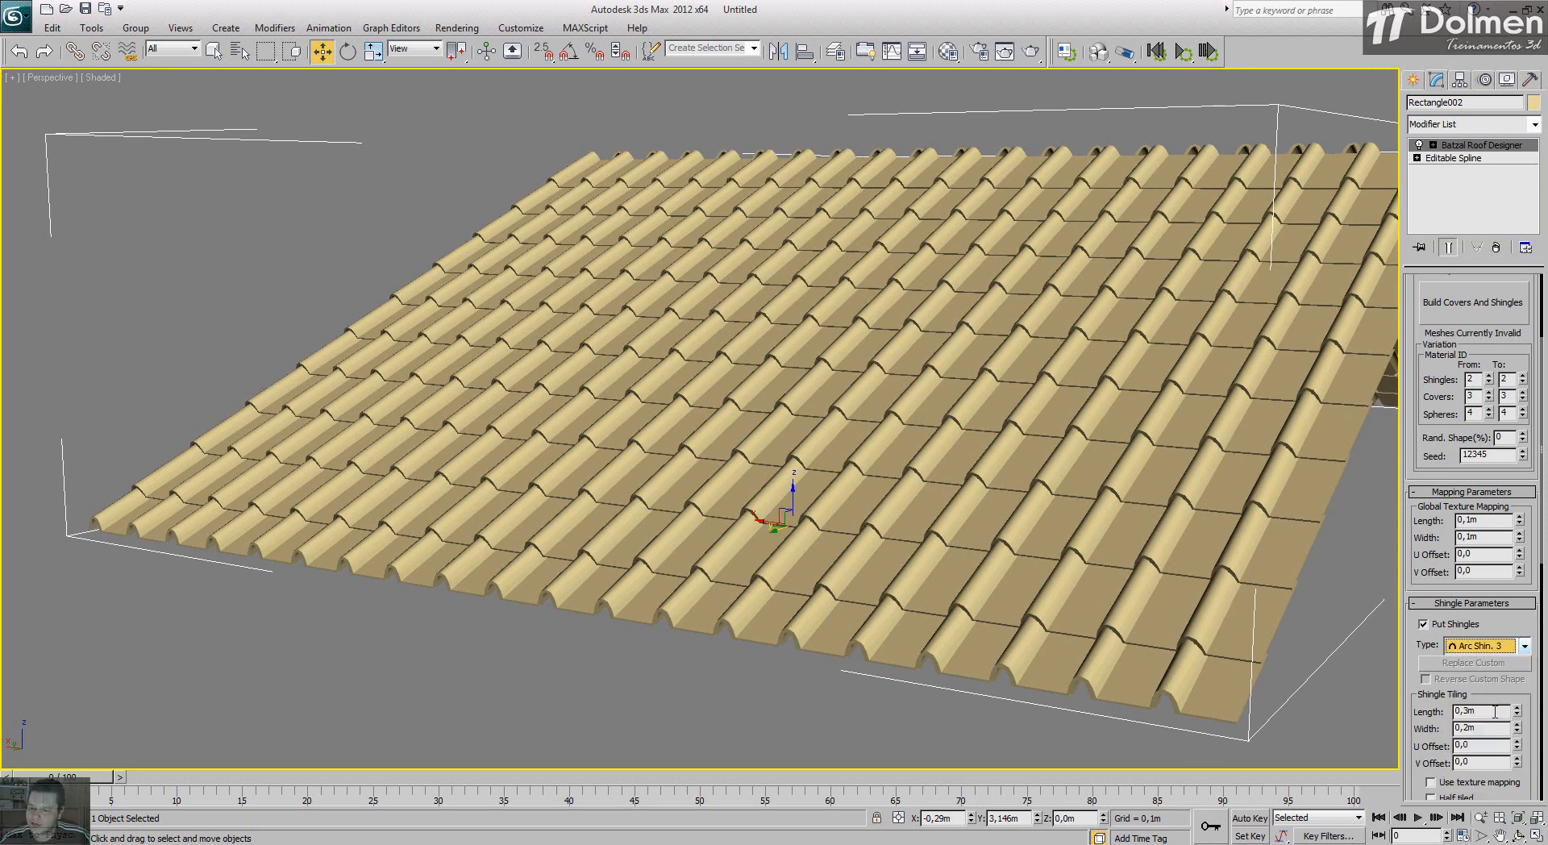
scroll(1422, 448, "up", 1)
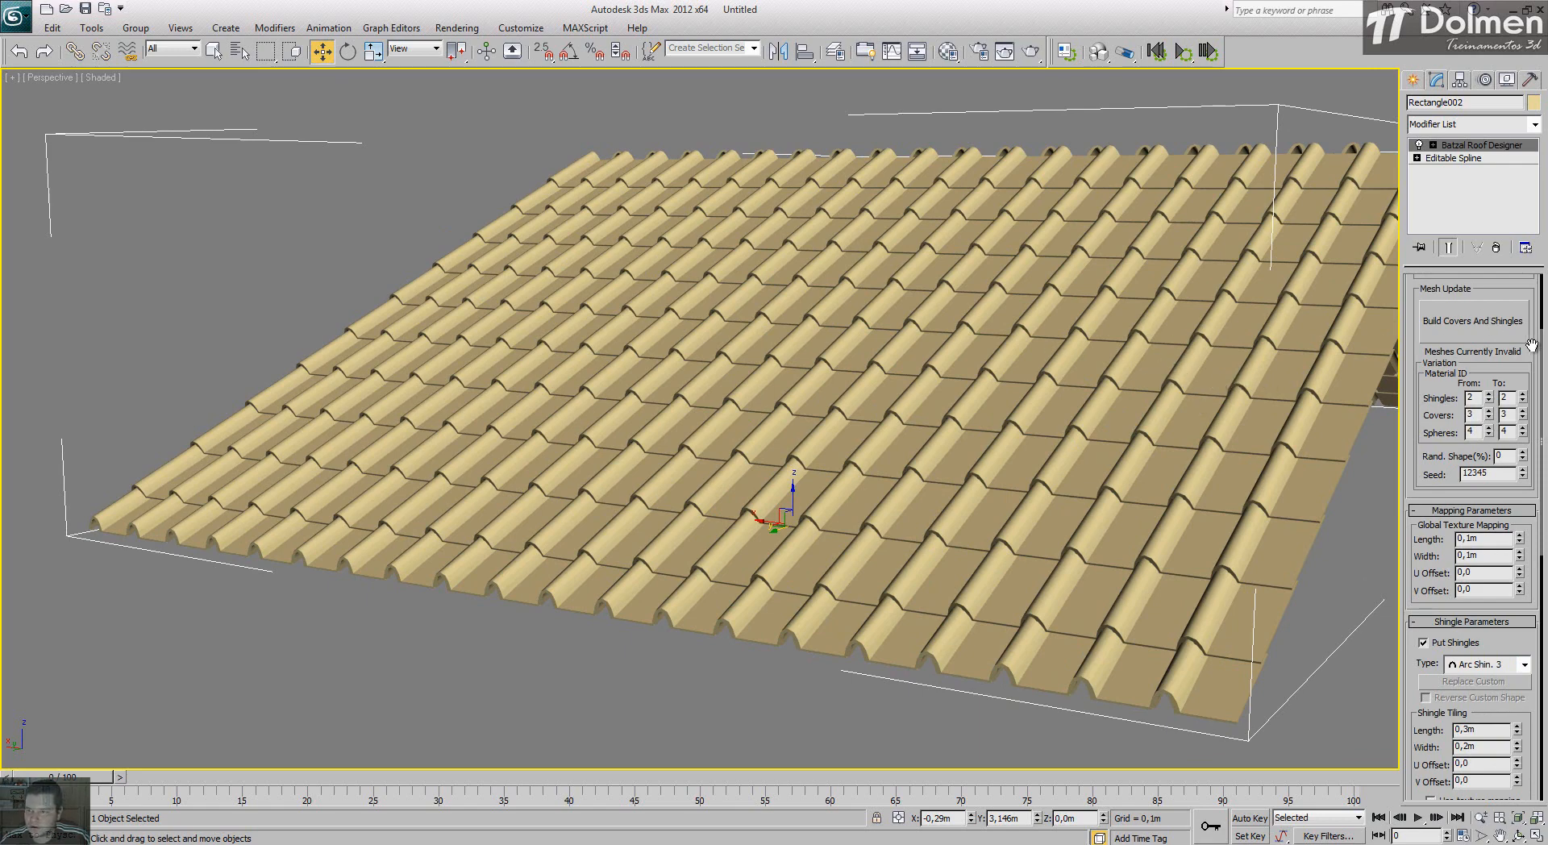
left_click(1500, 334)
mouse_move(1044, 443)
middle_mouse_down("alt")
mouse_move(1041, 424)
mouse_move(1040, 439)
middle_mouse_up("alt")
middle_click_drag(1135, 461, 1160, 520, "alt")
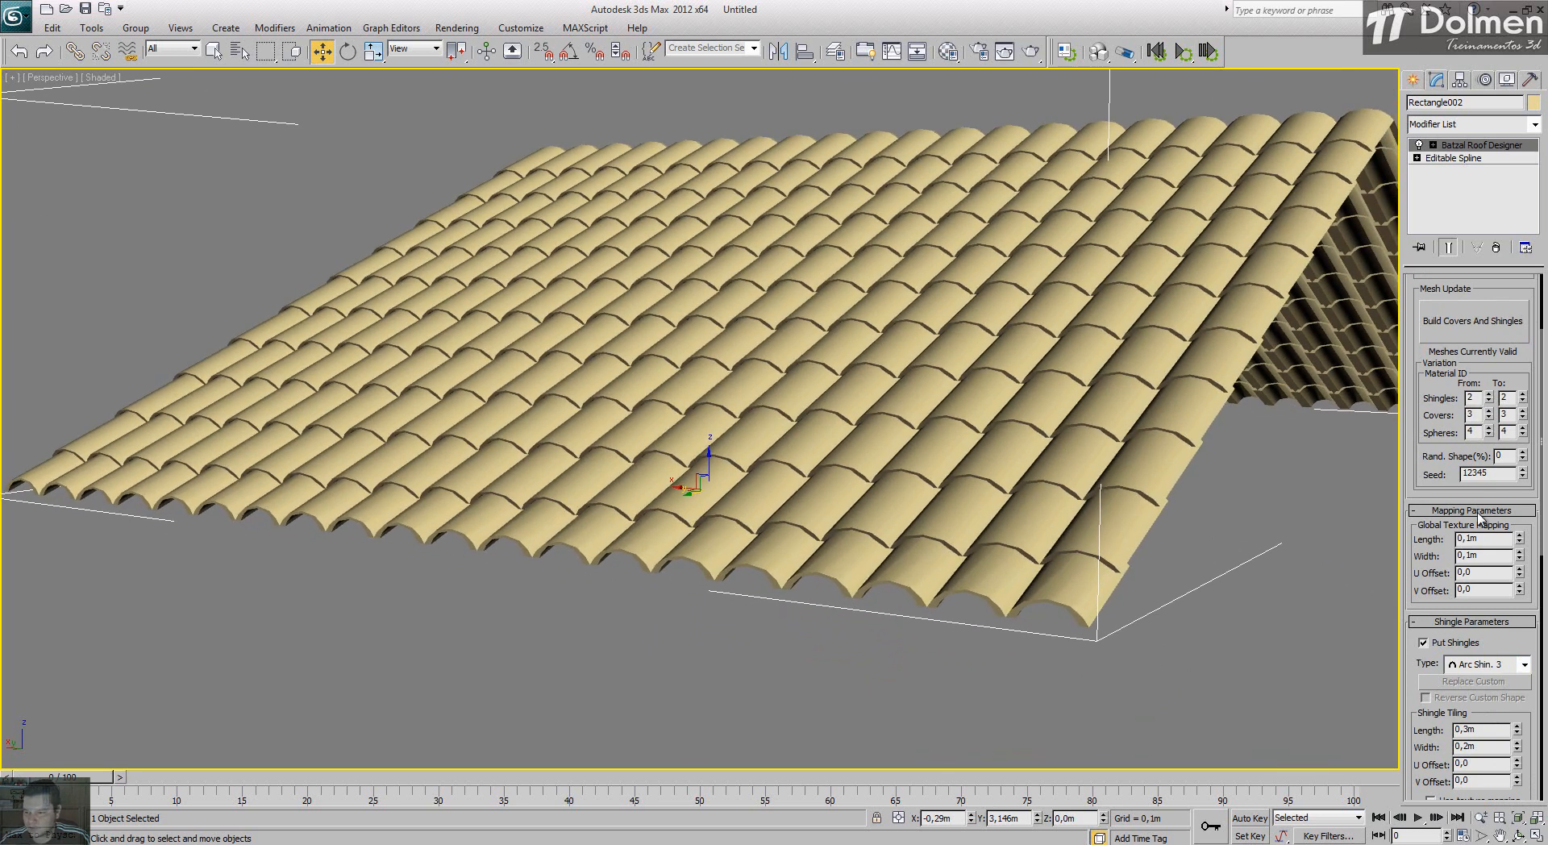
Step: Raise the shingle height to 0.12 m, rebuild the roof, and inspect the tile profile along the eave
scroll(1471, 508, "down", 10)
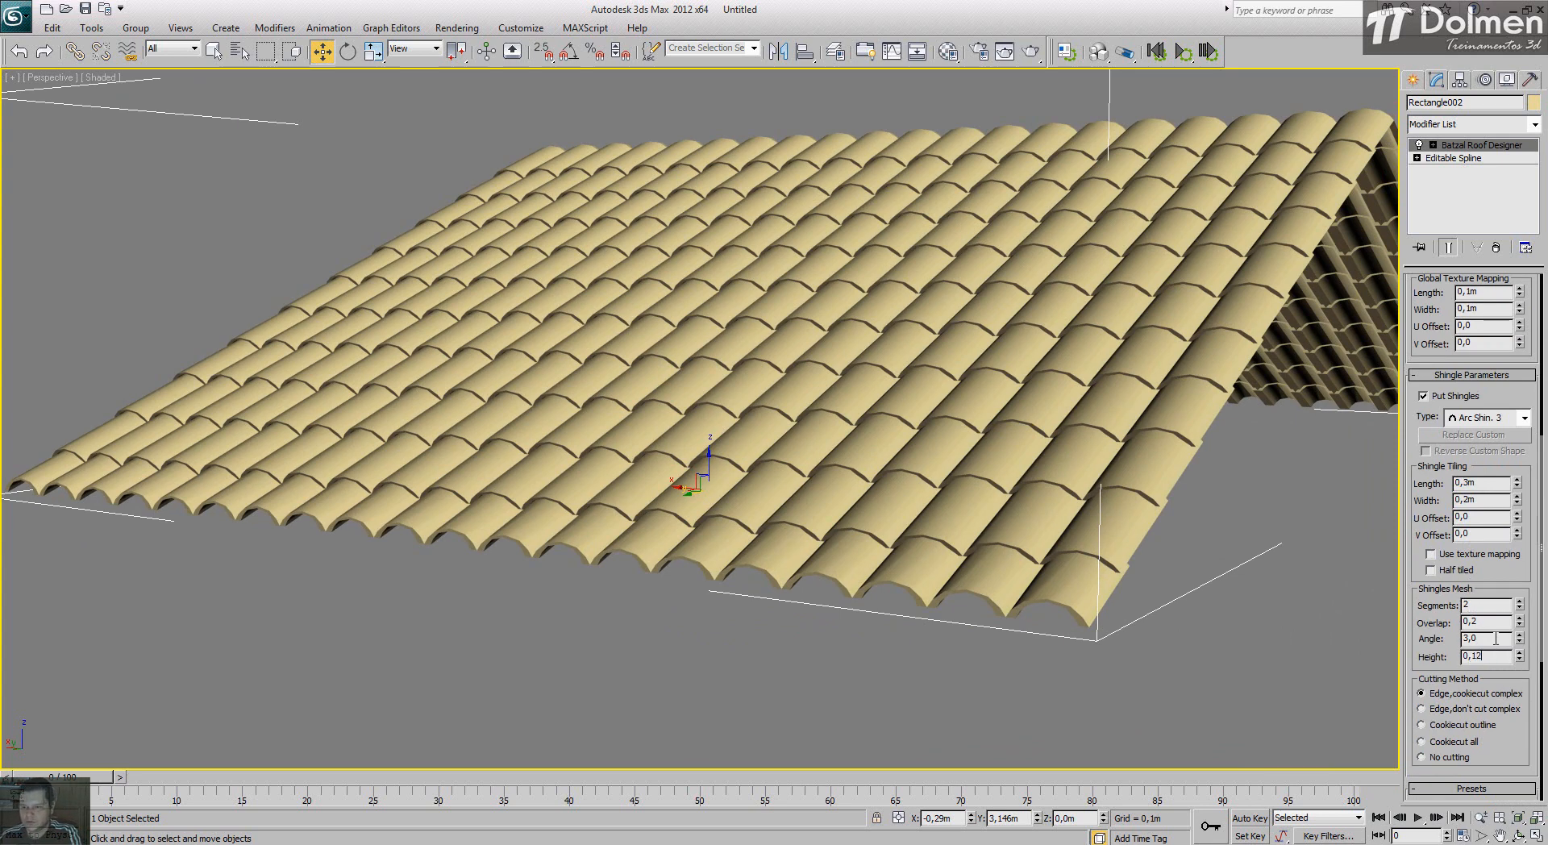
scroll(1430, 411, "up", 9)
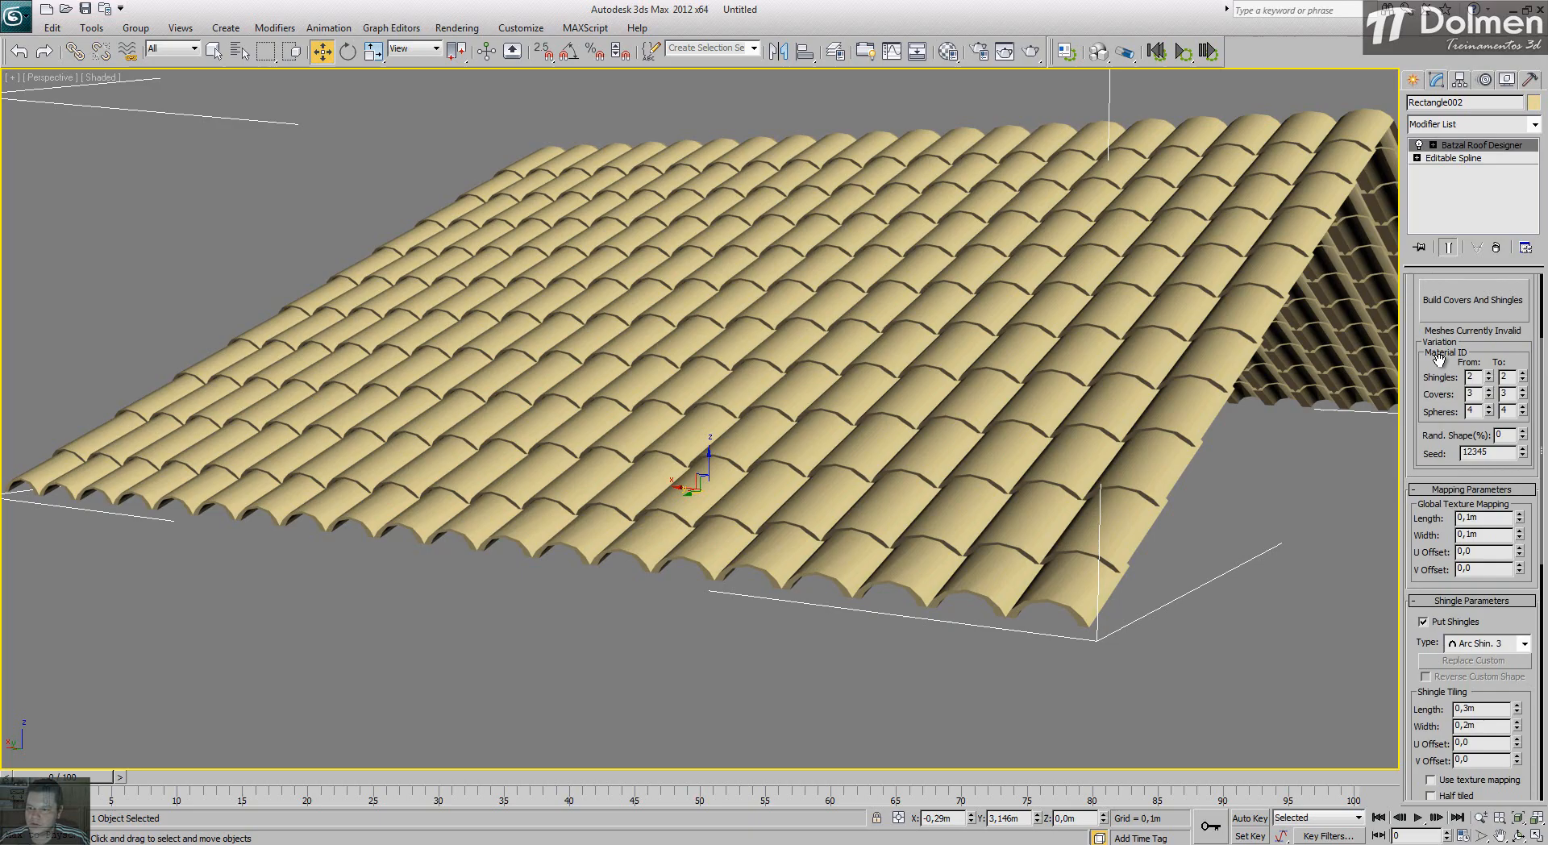
left_click(1436, 301)
middle_click_drag(1168, 494, 1262, 354, "alt")
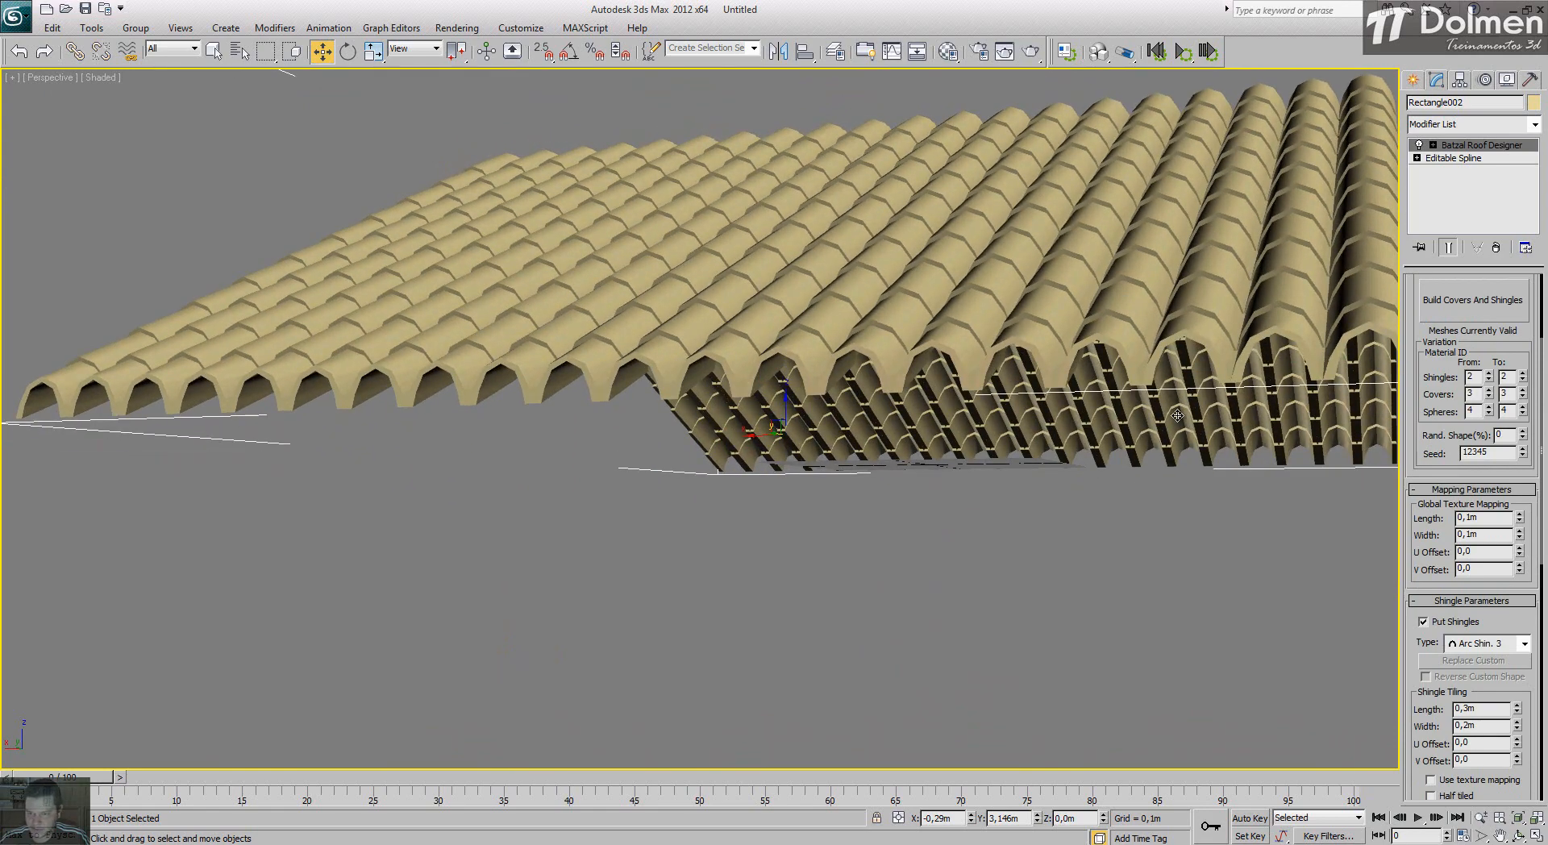
mouse_move(1178, 383)
middle_mouse_down("alt")
mouse_move(1116, 412)
mouse_move(1160, 431)
mouse_move(1185, 408)
middle_mouse_up("alt")
Step: Switch to Leveled shingles with a height of 0.05 m and rebuild the covers and shingles
left_click(1523, 642)
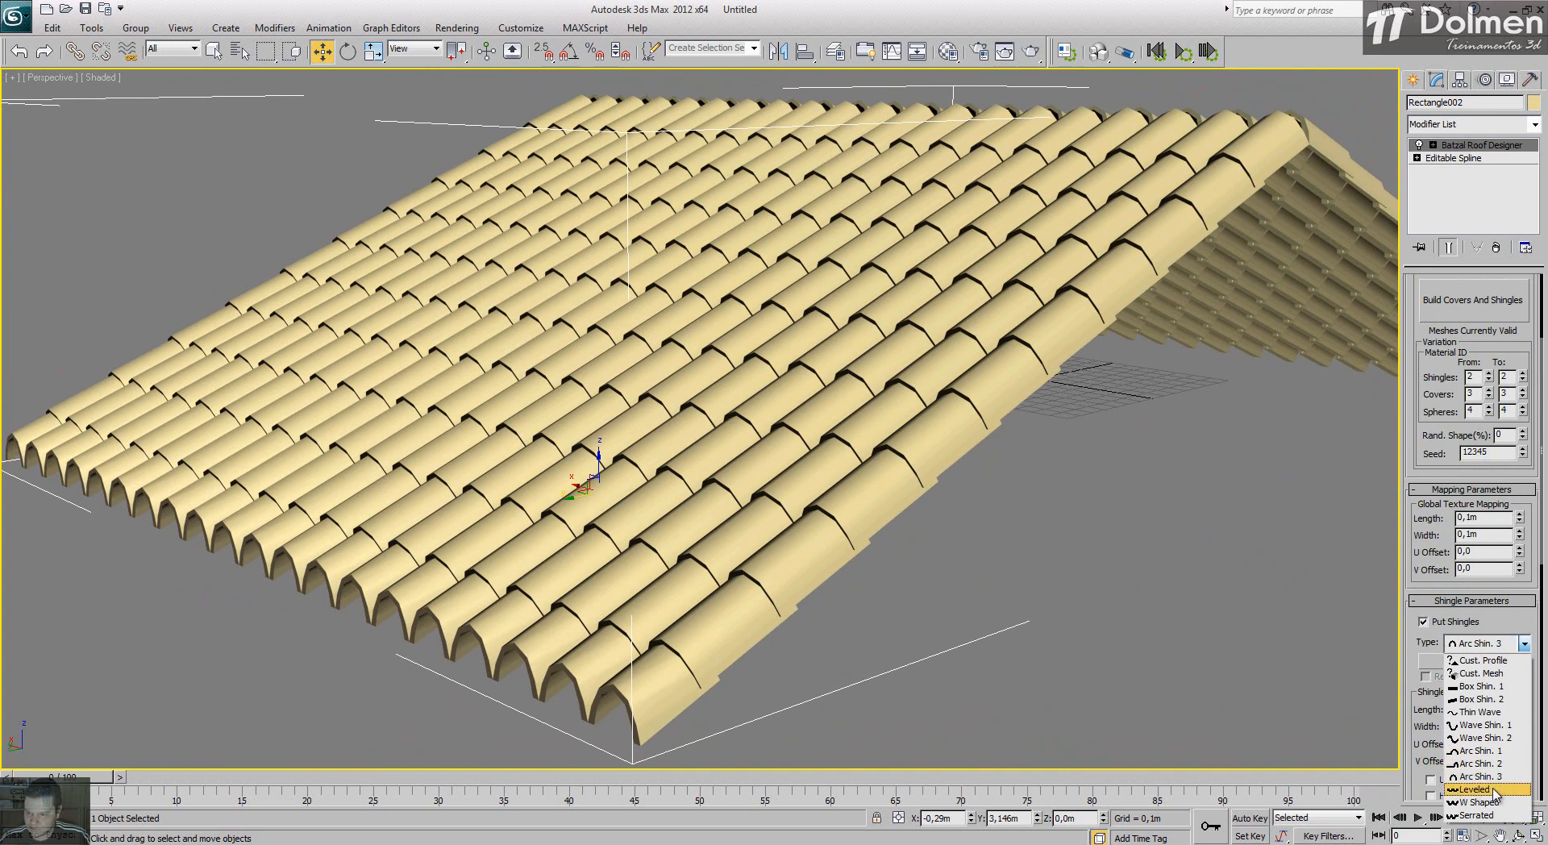
left_click(1475, 789)
scroll(1409, 687, "down", 5)
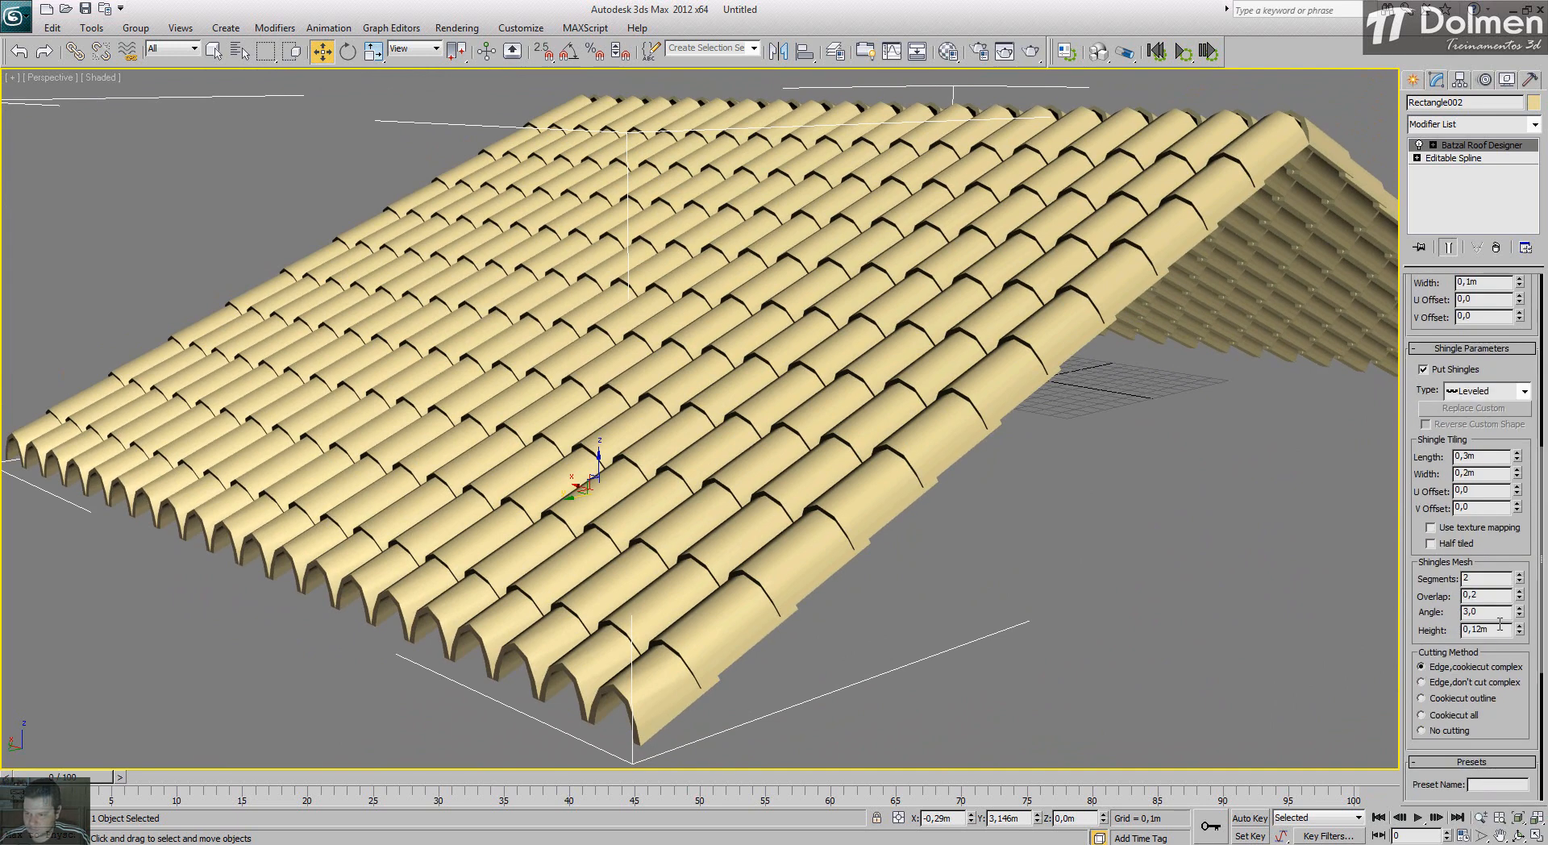
left_click_drag(1473, 629, 1504, 633)
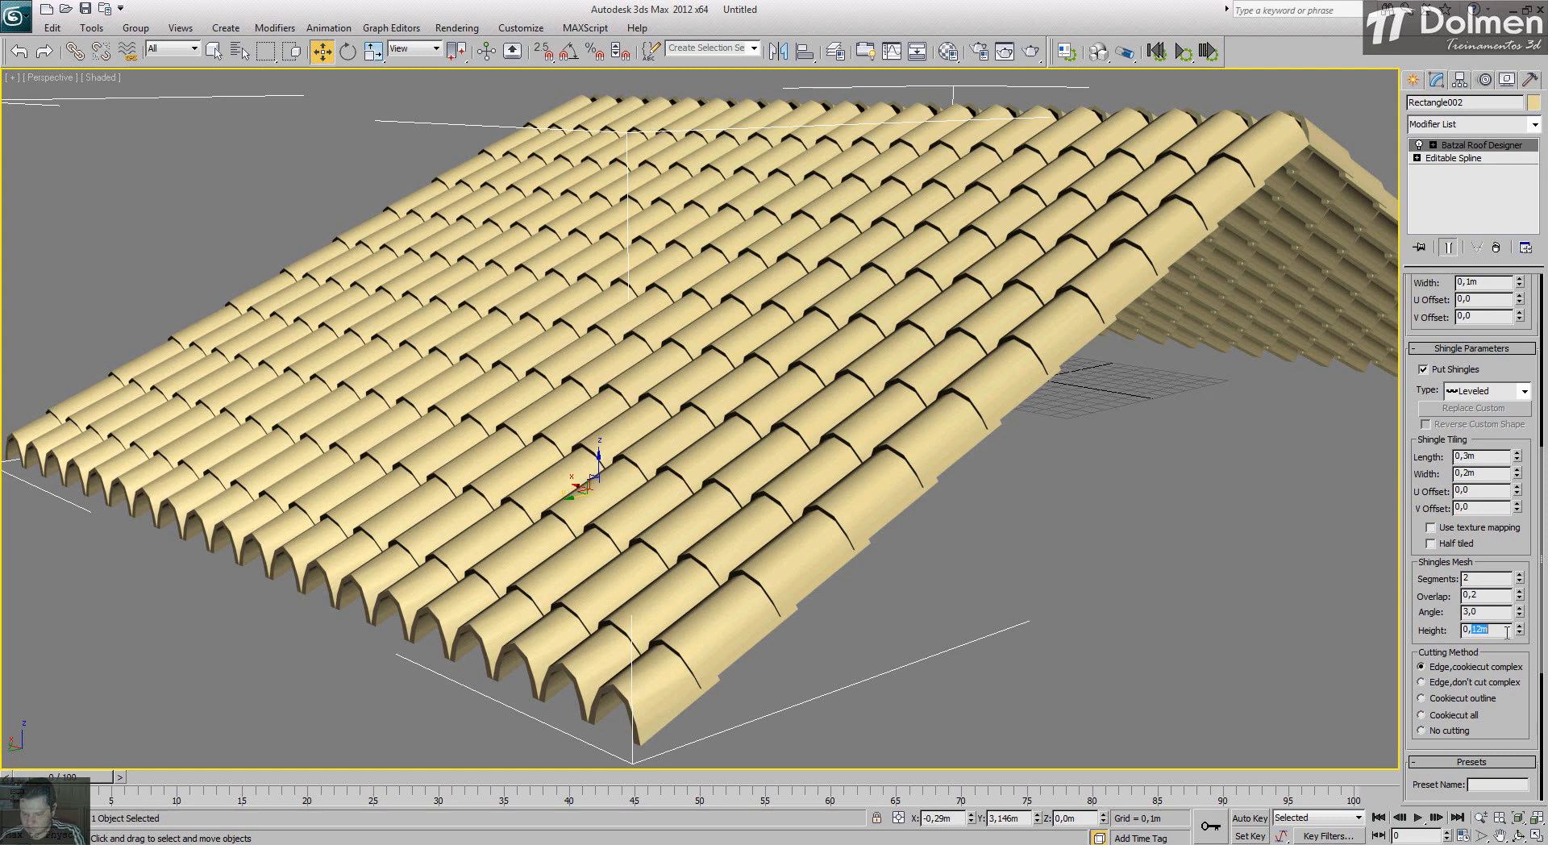
type("05")
key("Return")
scroll(1413, 372, "up", 4)
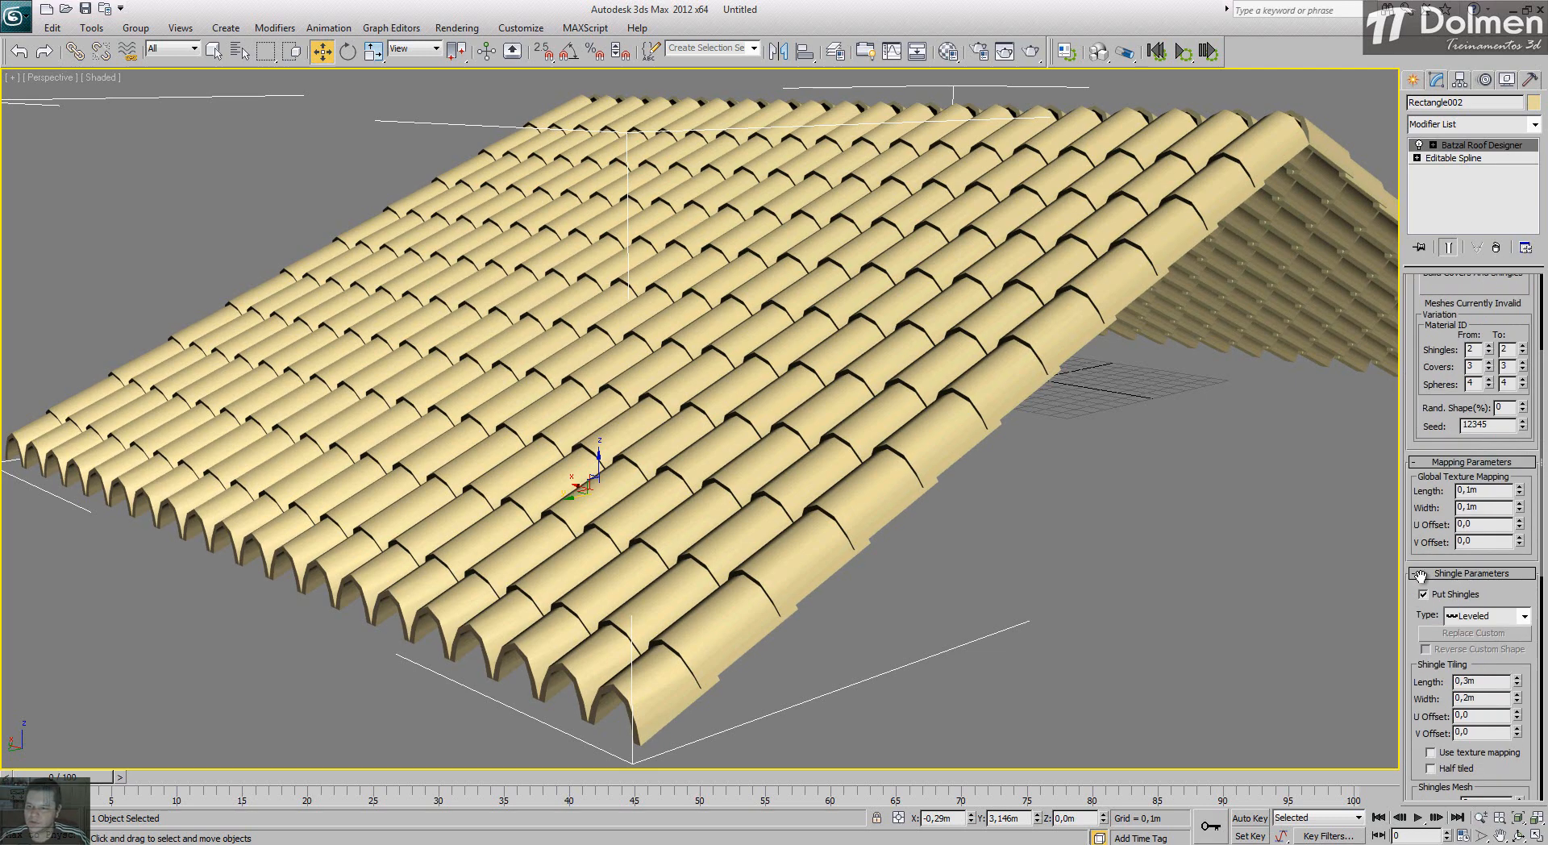
left_click(1475, 282)
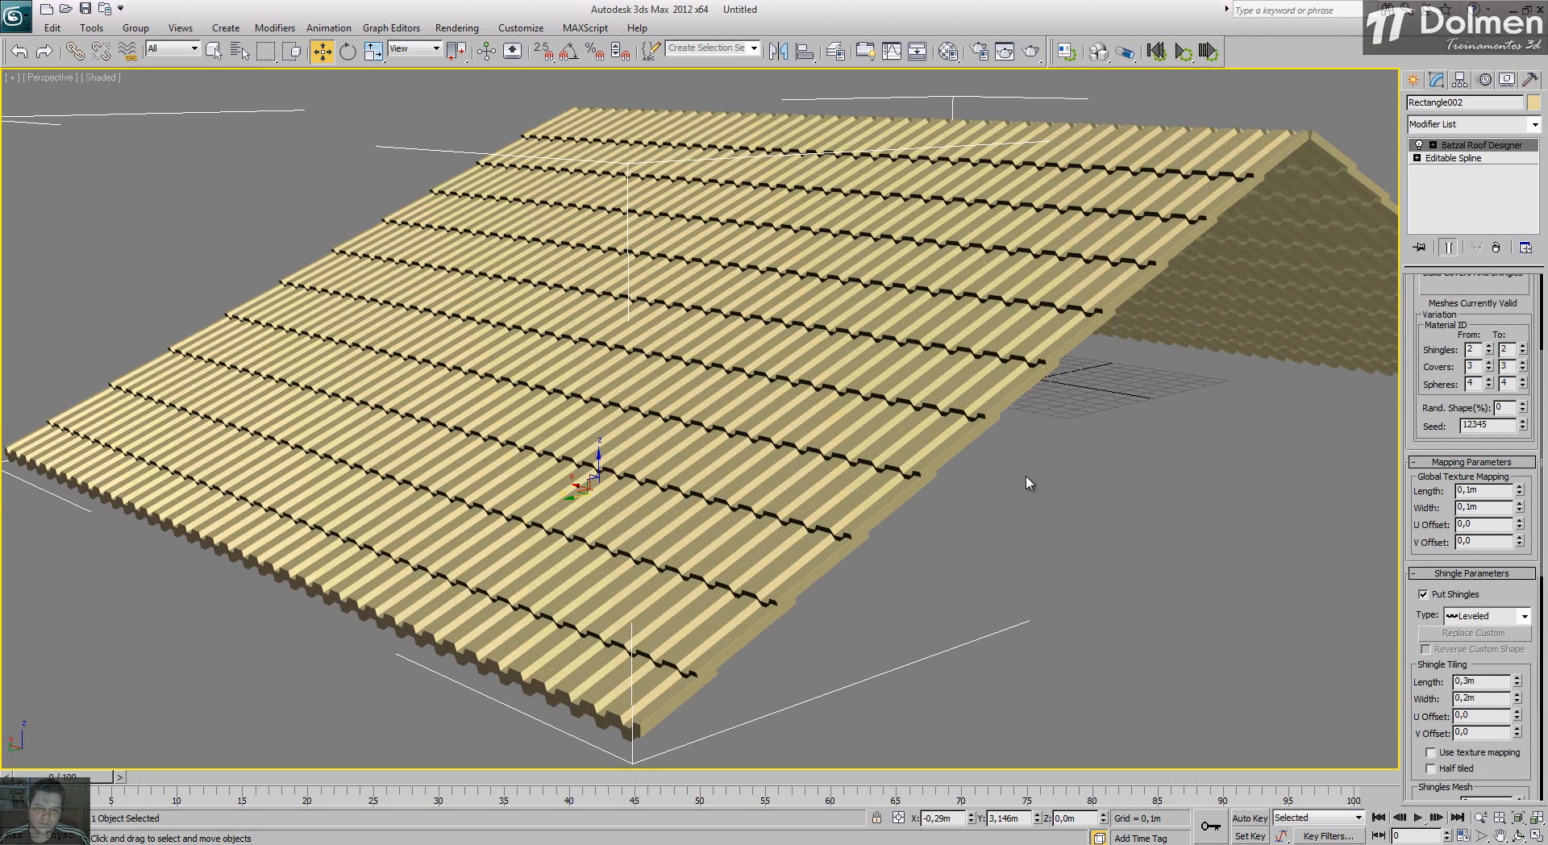
Step: Examine the Leveled shingles' profile and overlaps up close and across the whole roof
mouse_move(934, 519)
middle_mouse_down("alt")
mouse_move(949, 524)
mouse_move(929, 510)
middle_mouse_up("alt")
scroll(913, 519, "up", 3)
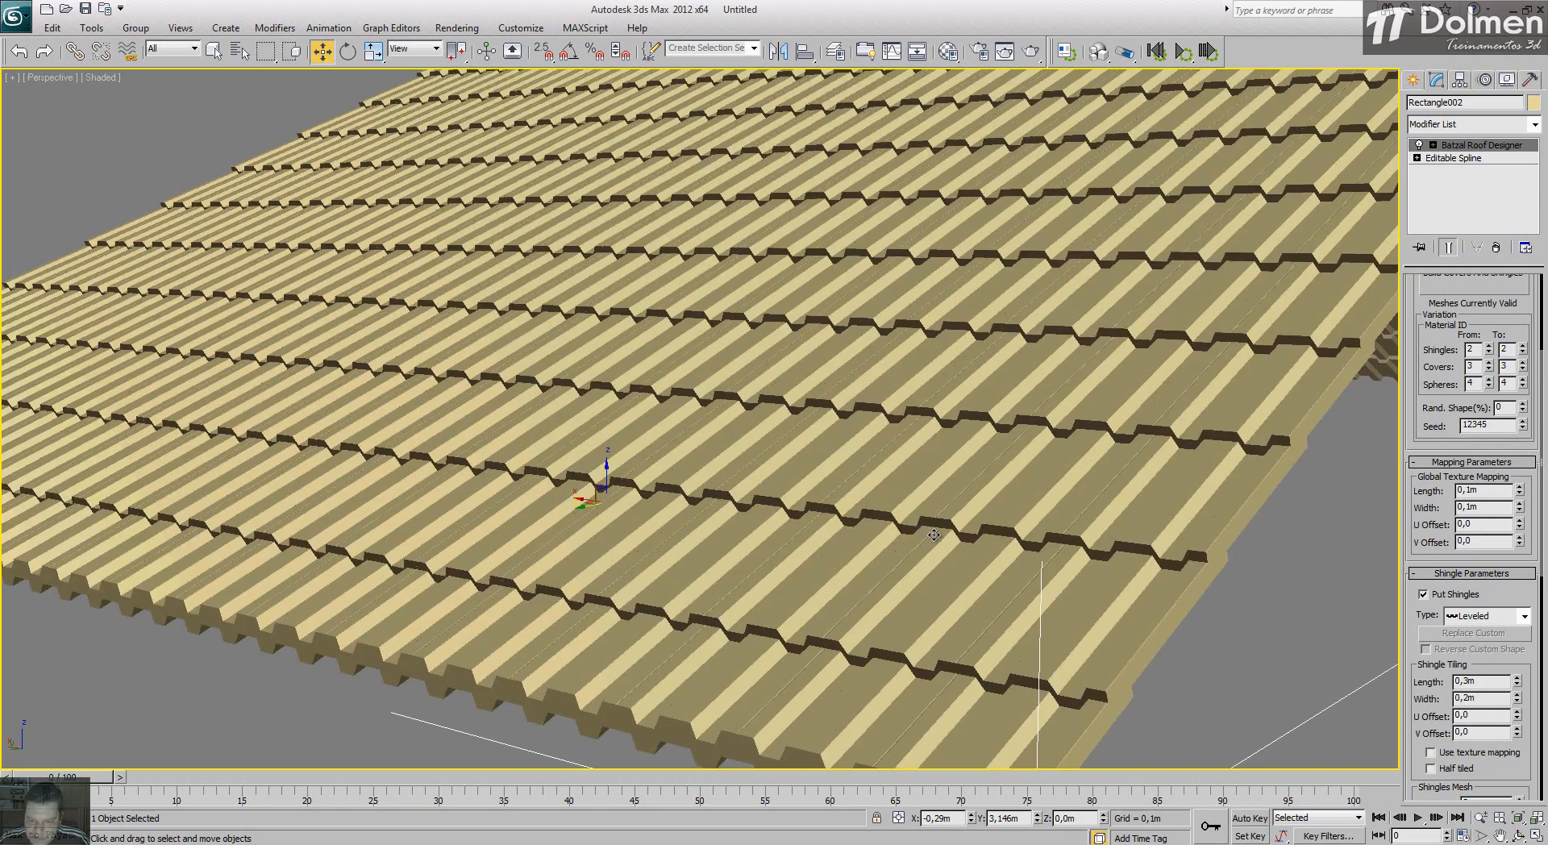
scroll(914, 508, "down", 1)
scroll(916, 477, "up", 5)
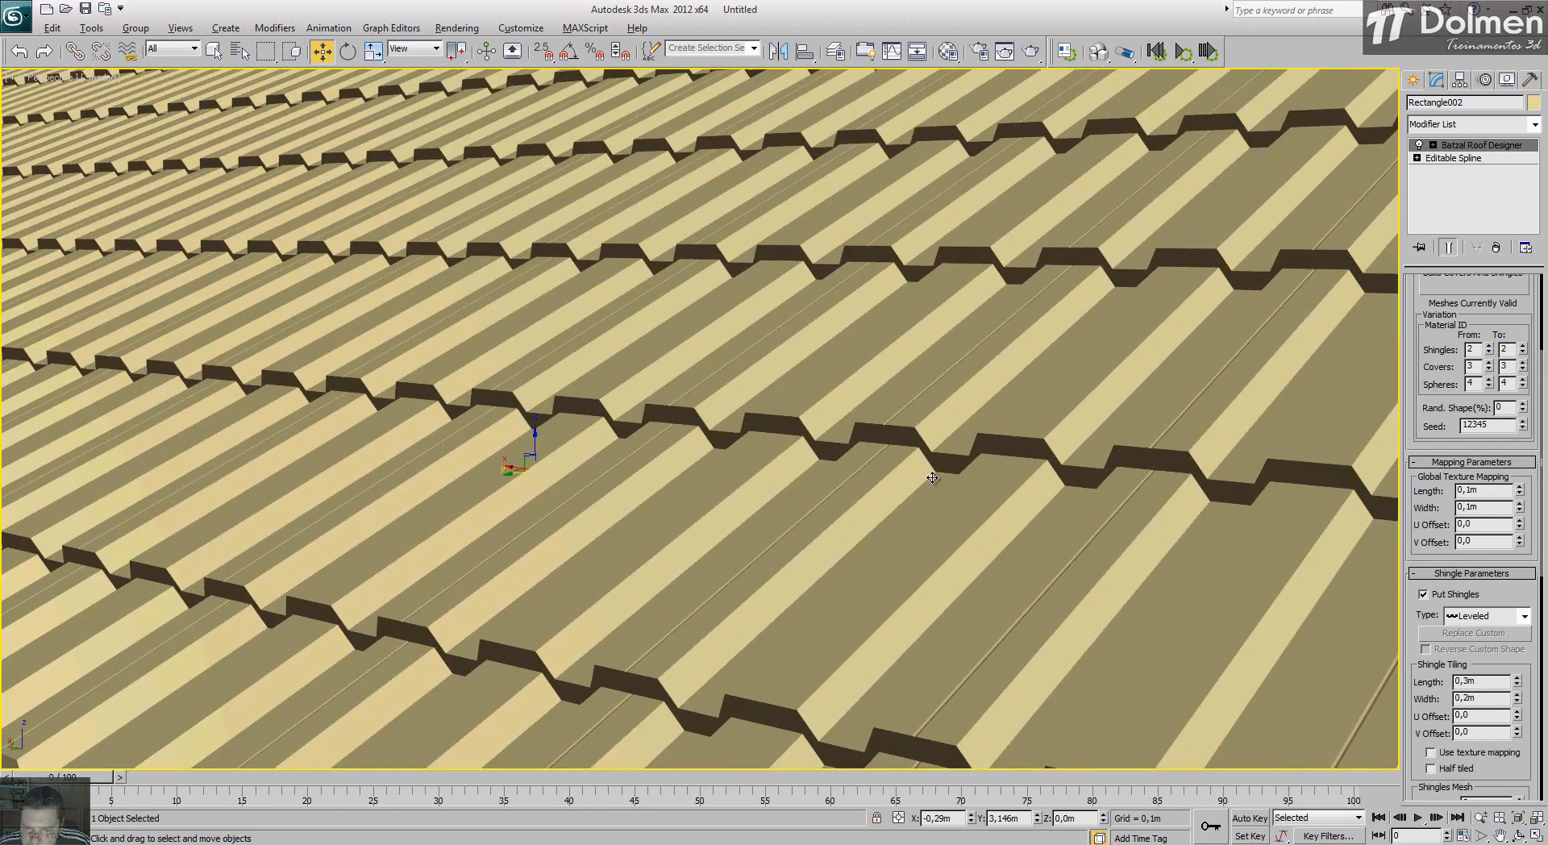
middle_click_drag(932, 477, 950, 476, "alt")
middle_click_drag(1082, 387, 1004, 463)
scroll(1012, 437, "down", 3)
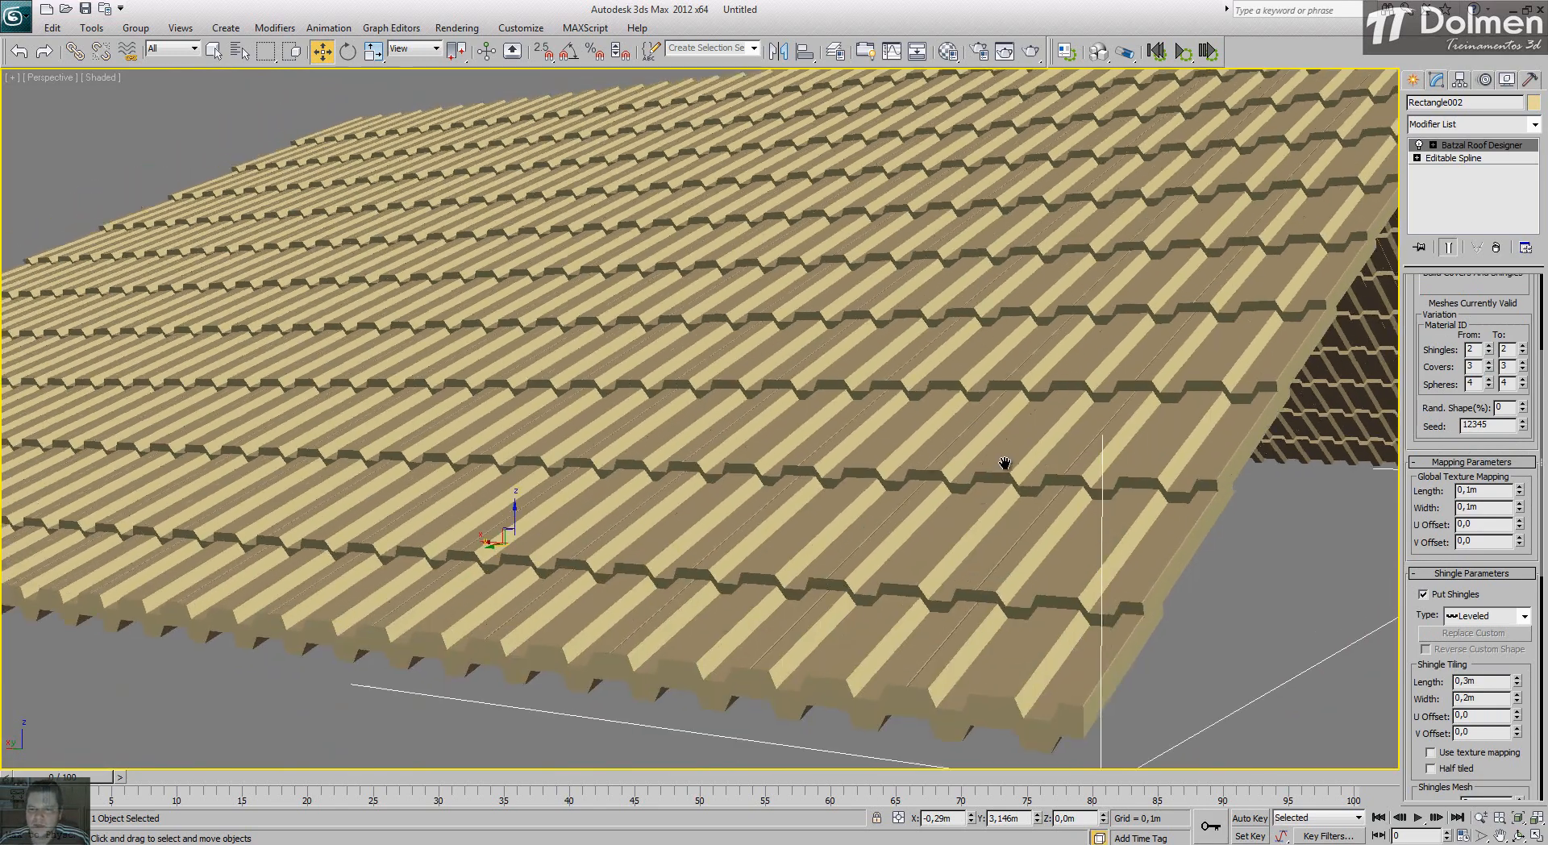
scroll(1004, 464, "down", 5)
scroll(1000, 452, "up", 4)
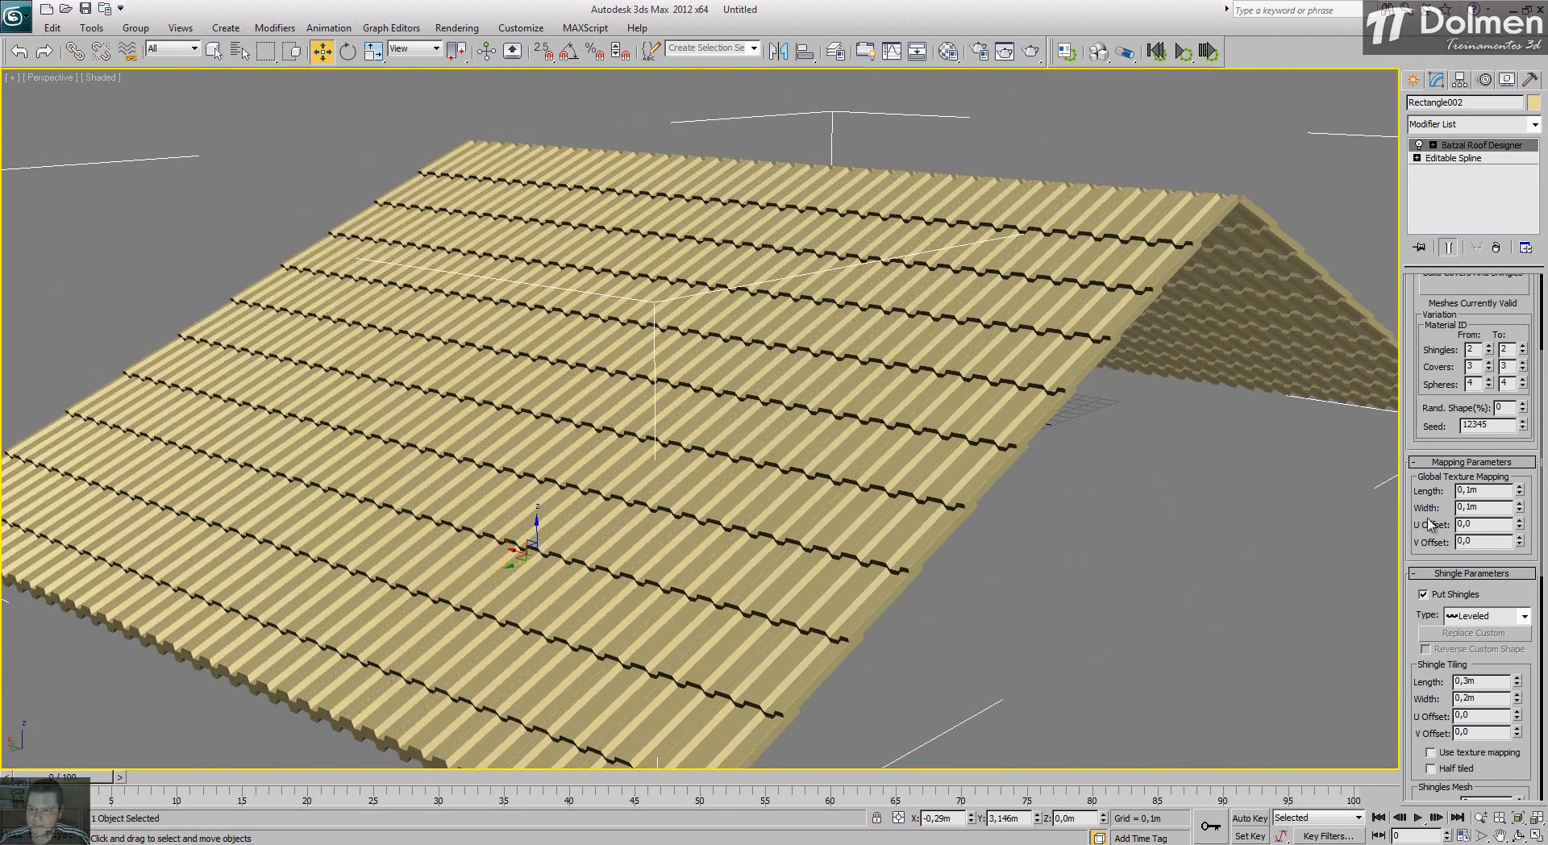
Step: Change the shingle type to W Shaped, rebuild the roof, and inspect the tiles at the eave
left_click(1492, 616)
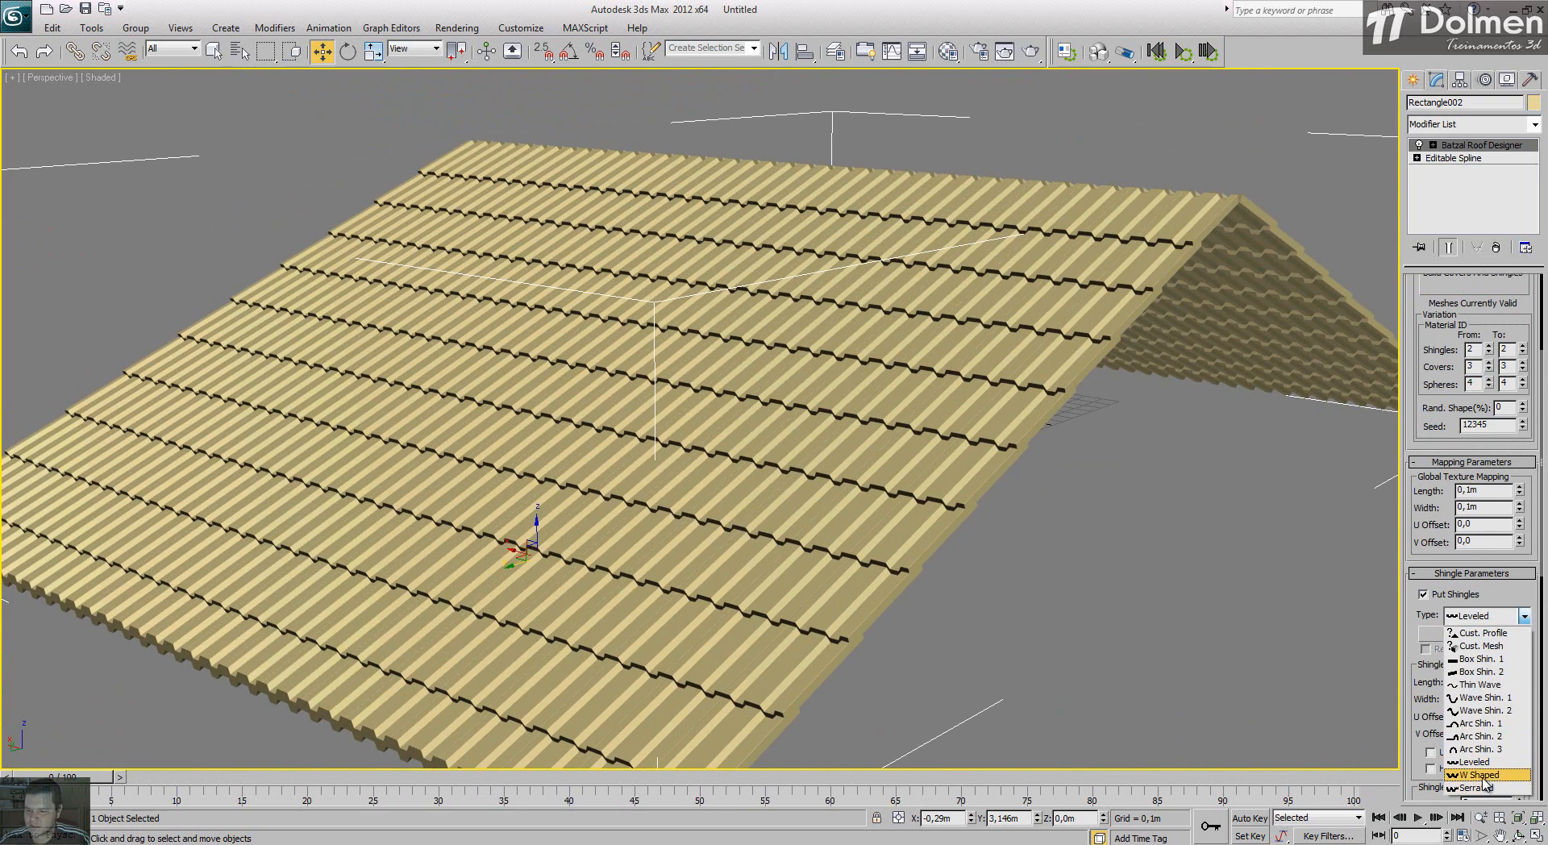
left_click(1483, 775)
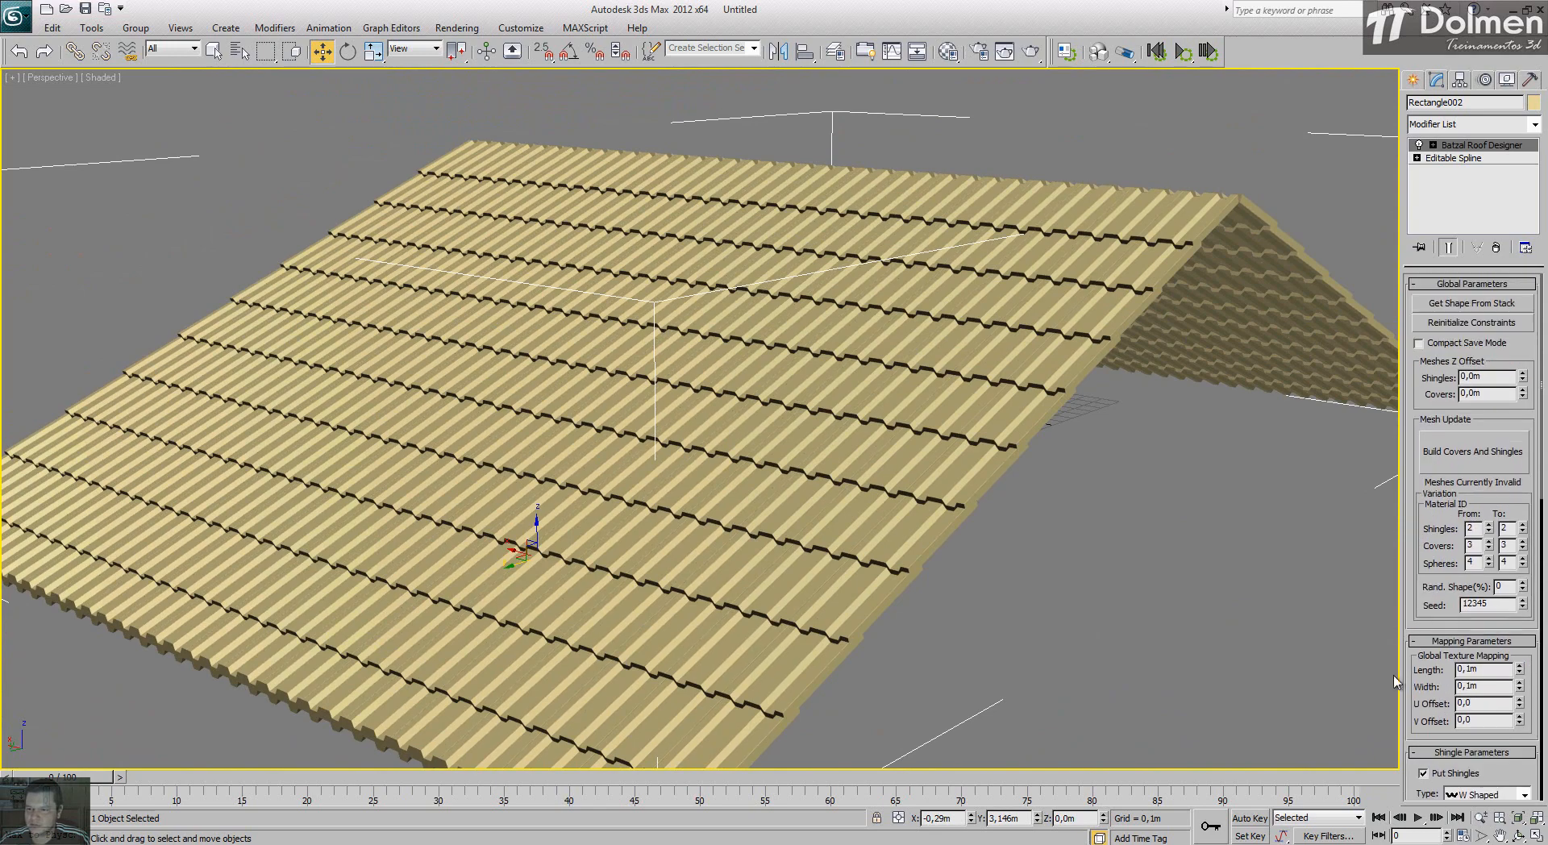
left_click(1445, 456)
middle_click_drag(822, 514, 851, 501, "alt")
scroll(851, 501, "up", 4)
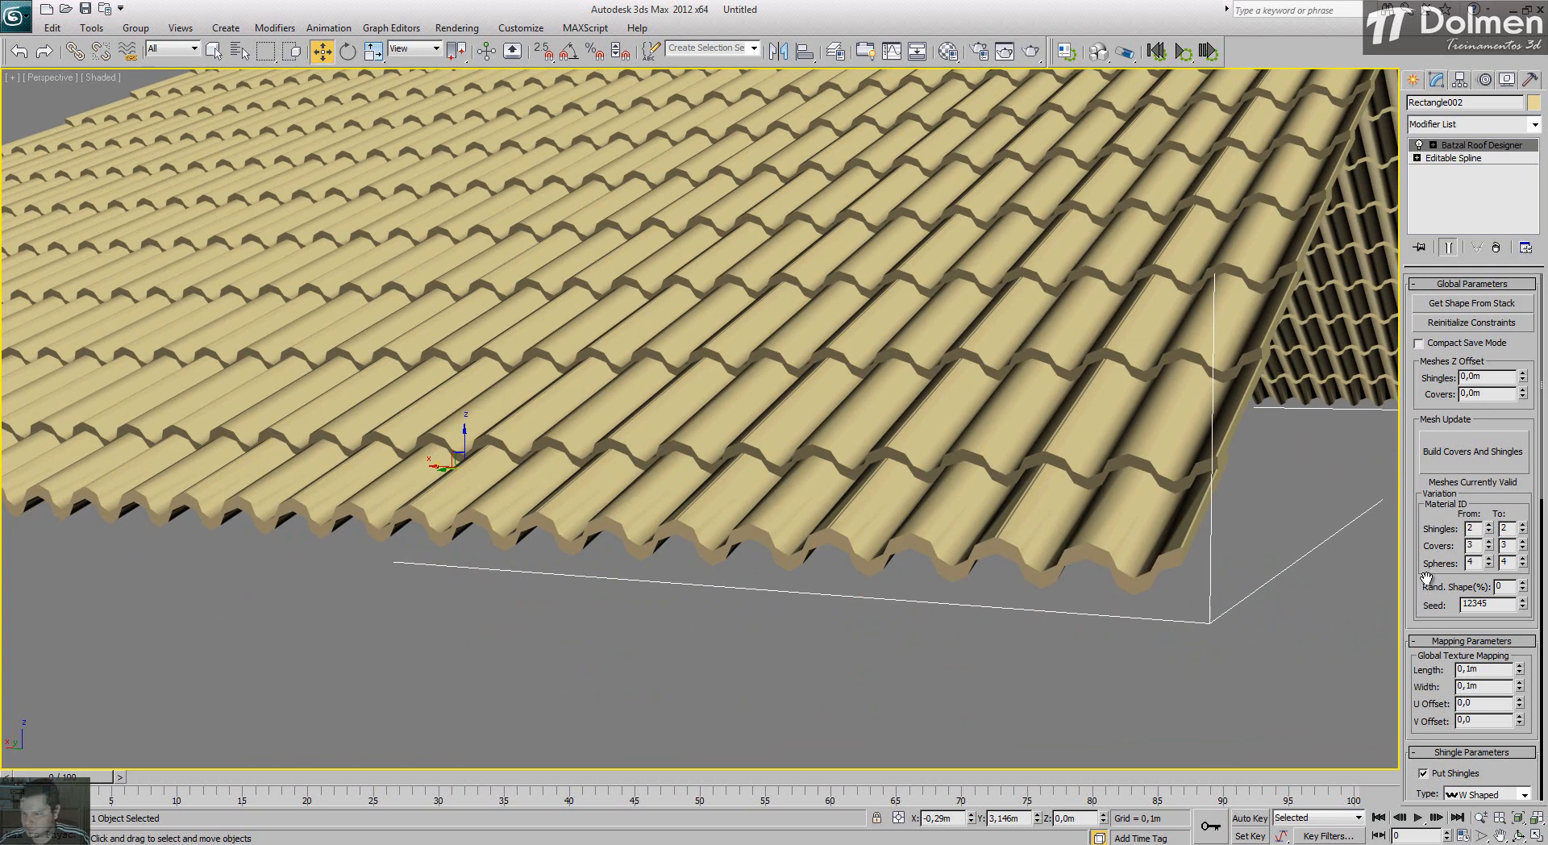
Step: Switch the shingle type to Serrated, rebuild the roof, and inspect the ridged tile edges
left_click_drag(1426, 655, 1425, 301)
left_click(1472, 440)
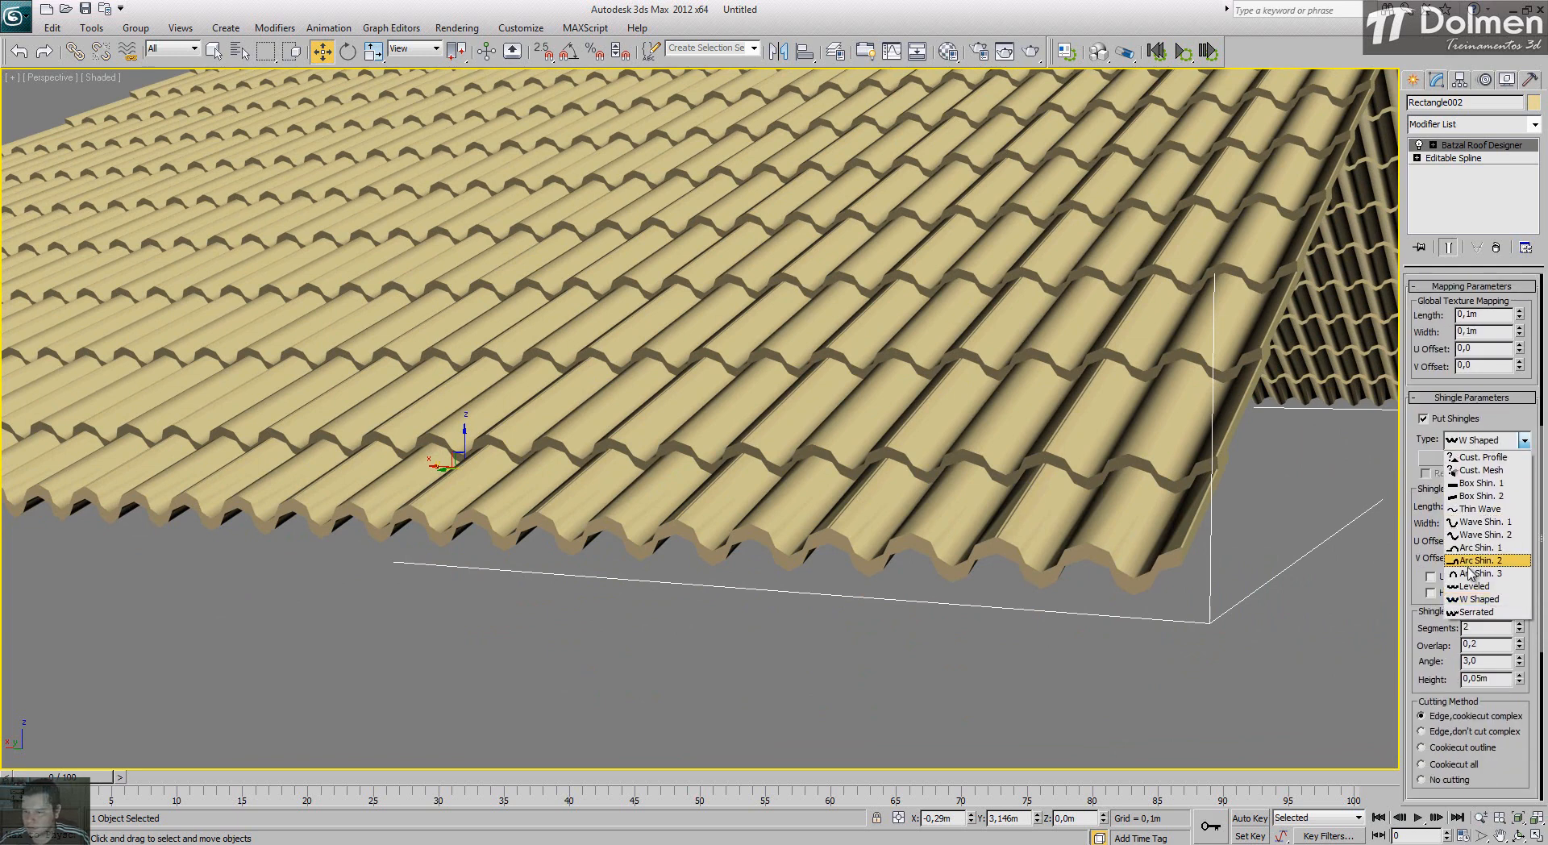
left_click(1472, 613)
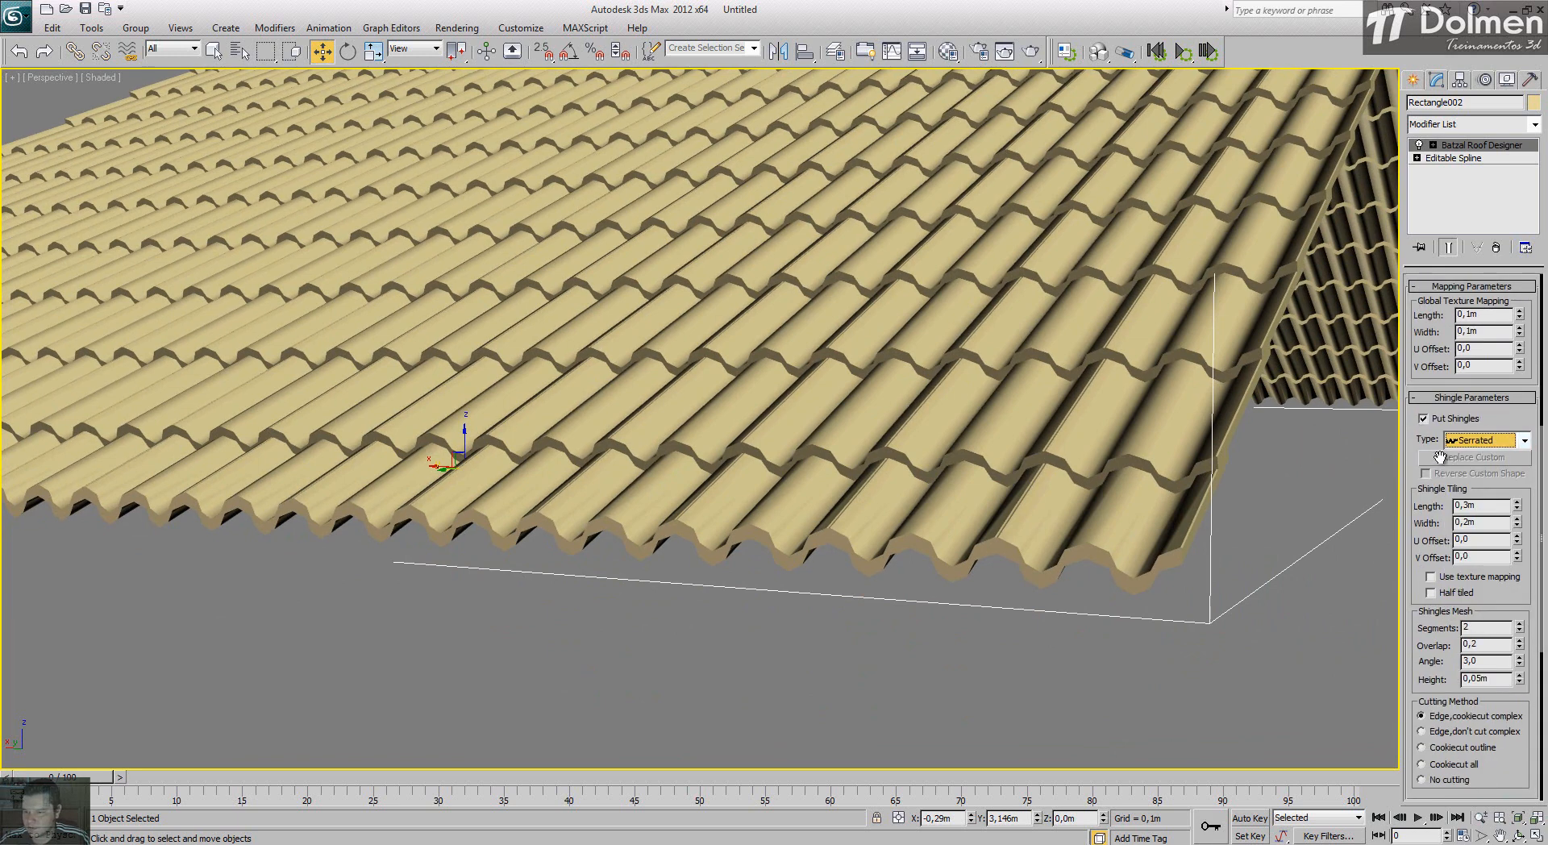
scroll(1413, 438, "up", 5)
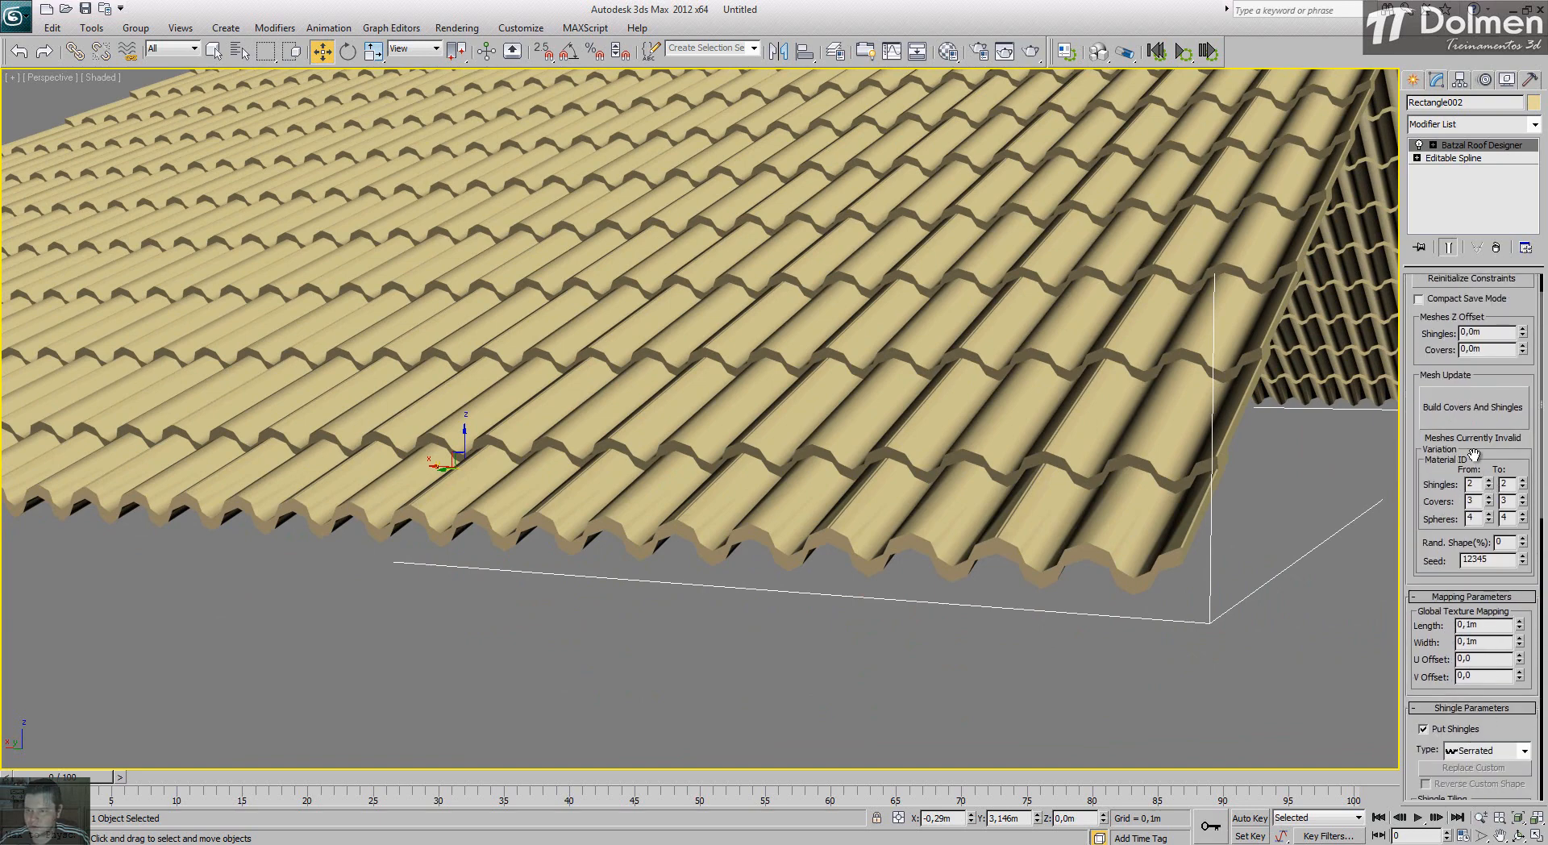
left_click(1447, 415)
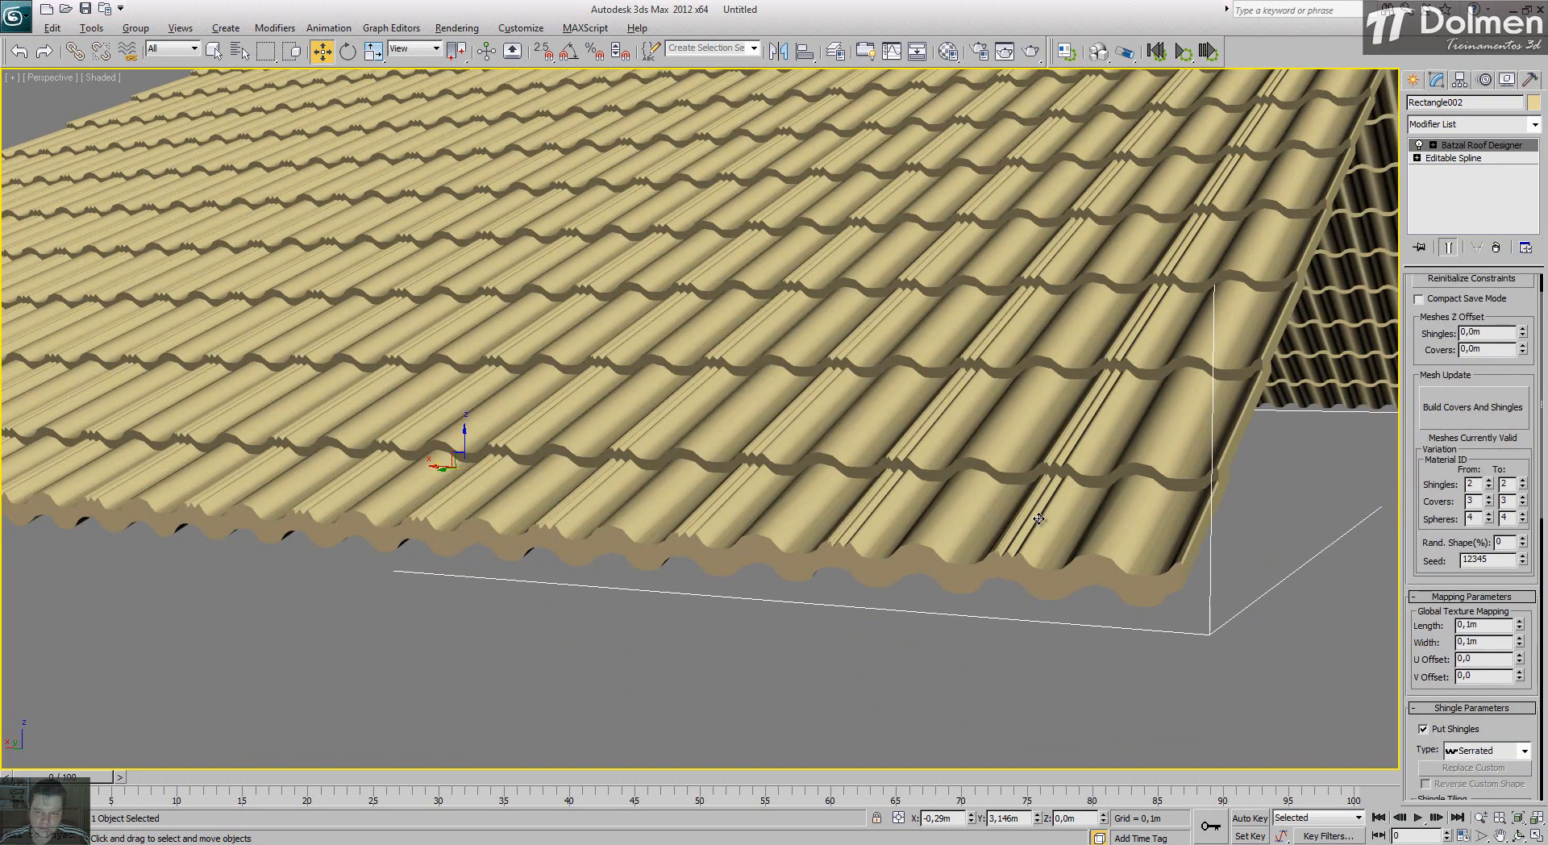
scroll(1032, 541, "up", 4)
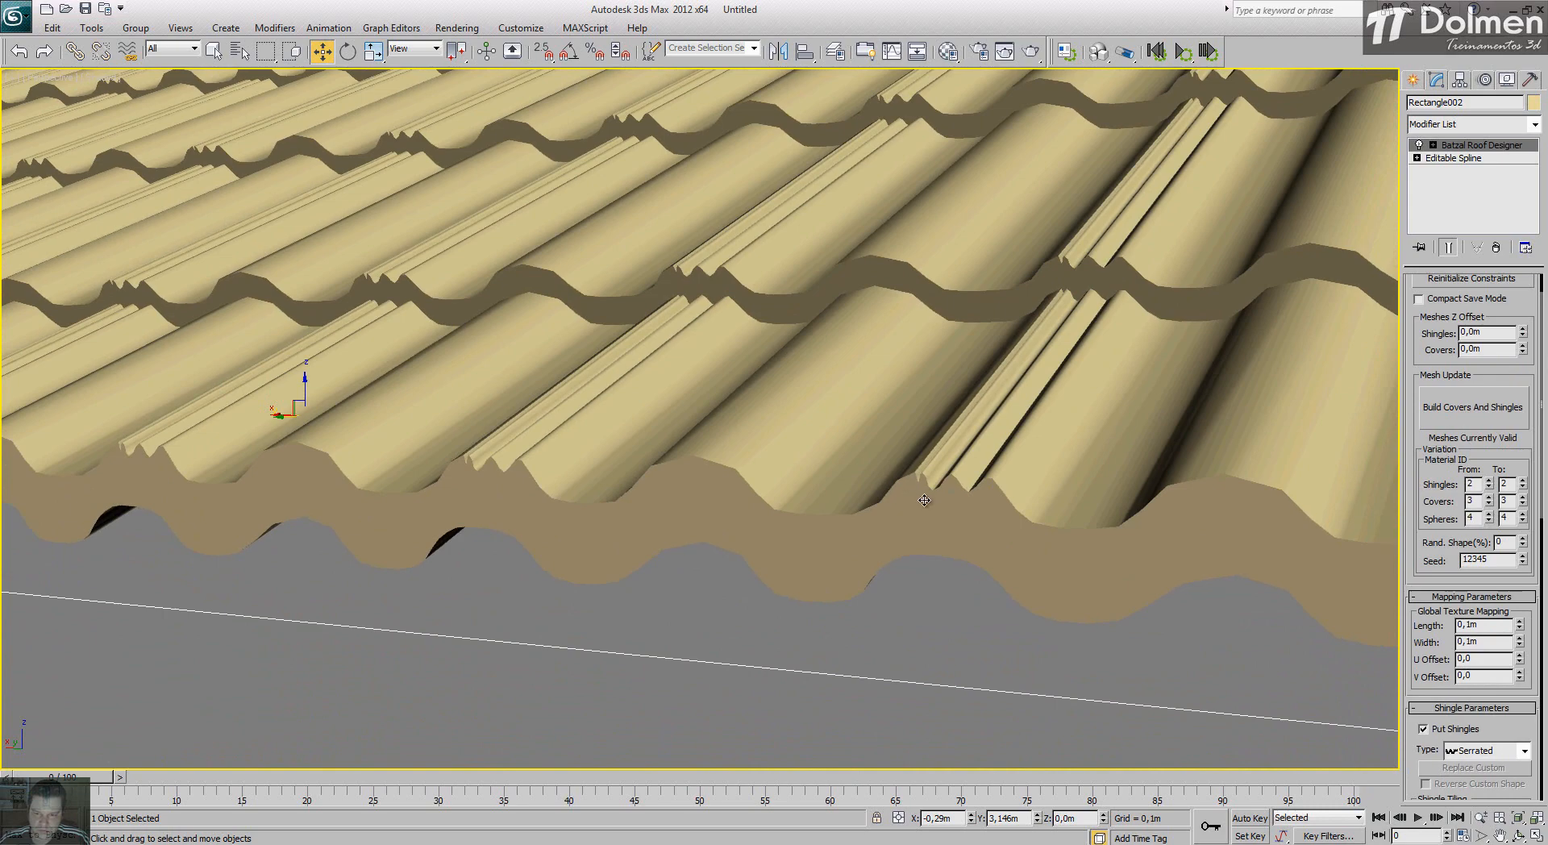
scroll(923, 500, "down", 8)
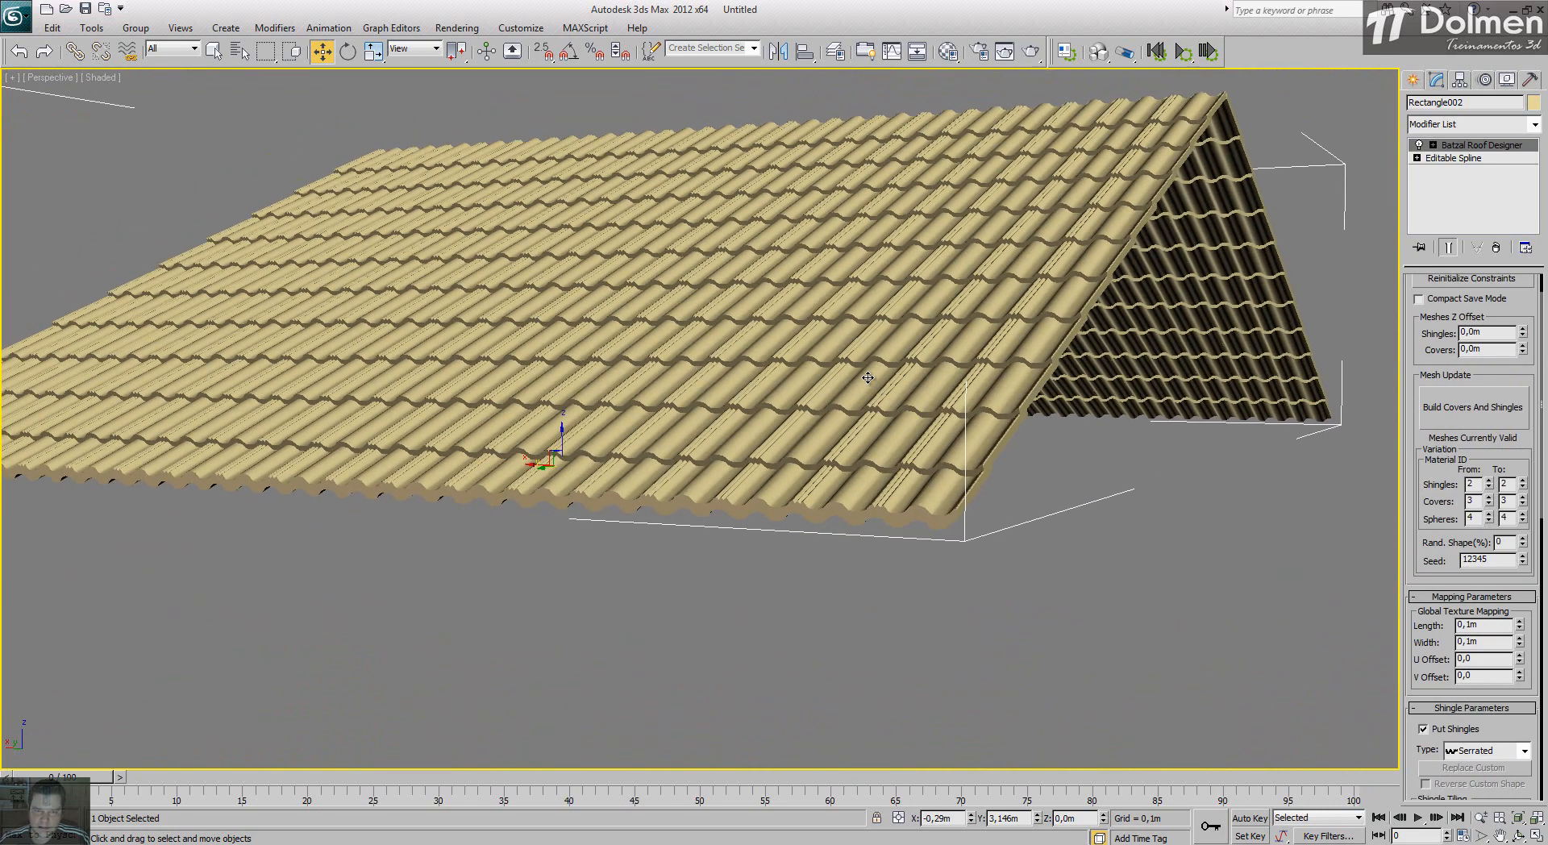
Step: Examine the Serrated shingles up close and across the whole roof, and review the available shingle types
middle_click_drag(867, 377, 868, 408, "alt")
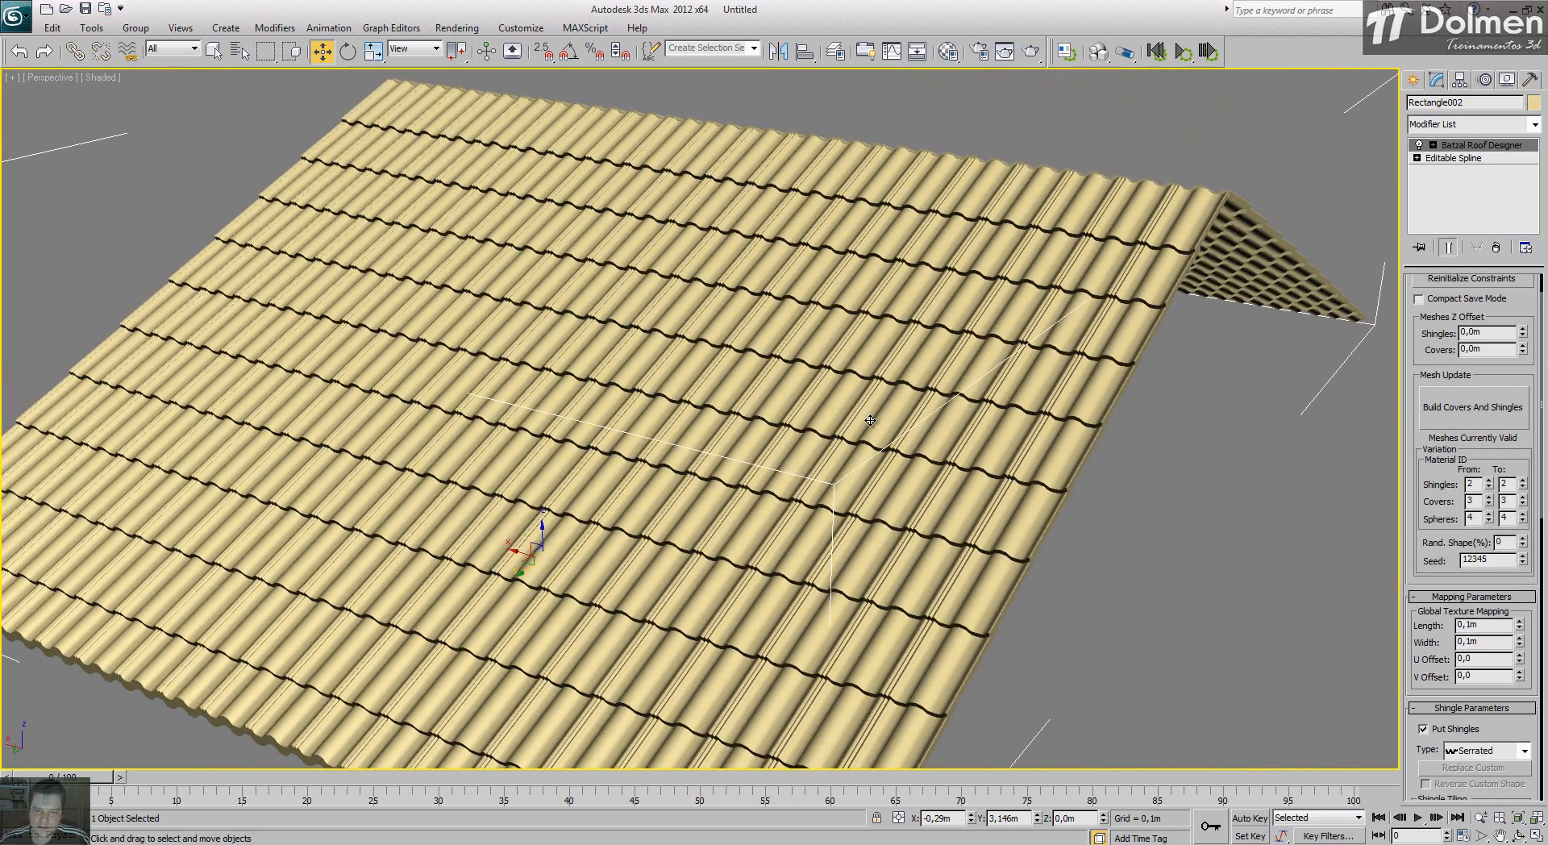
scroll(870, 420, "up", 4)
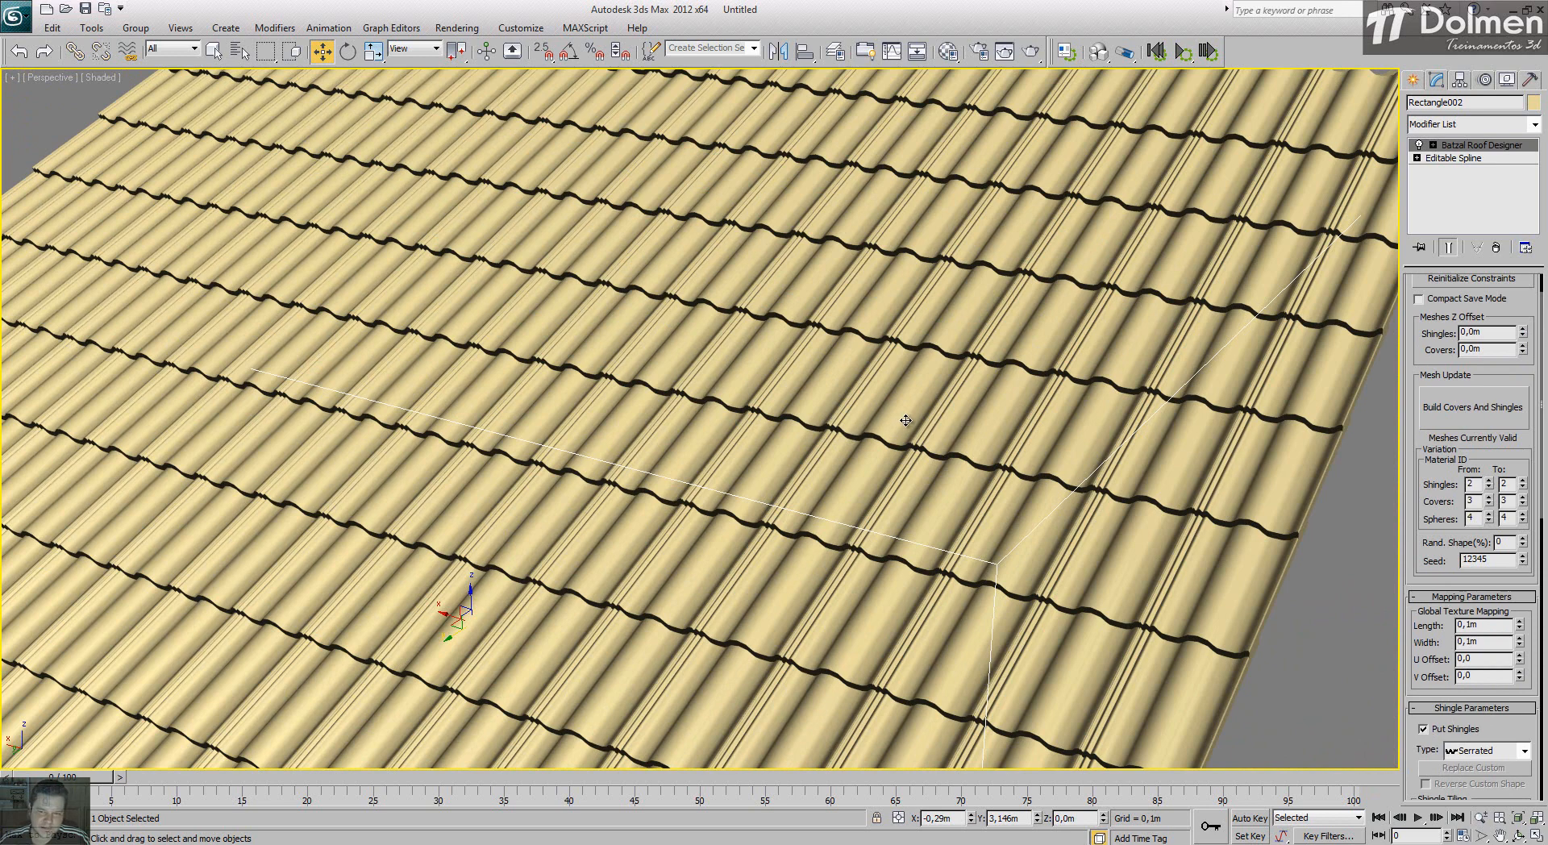
scroll(906, 420, "up", 5)
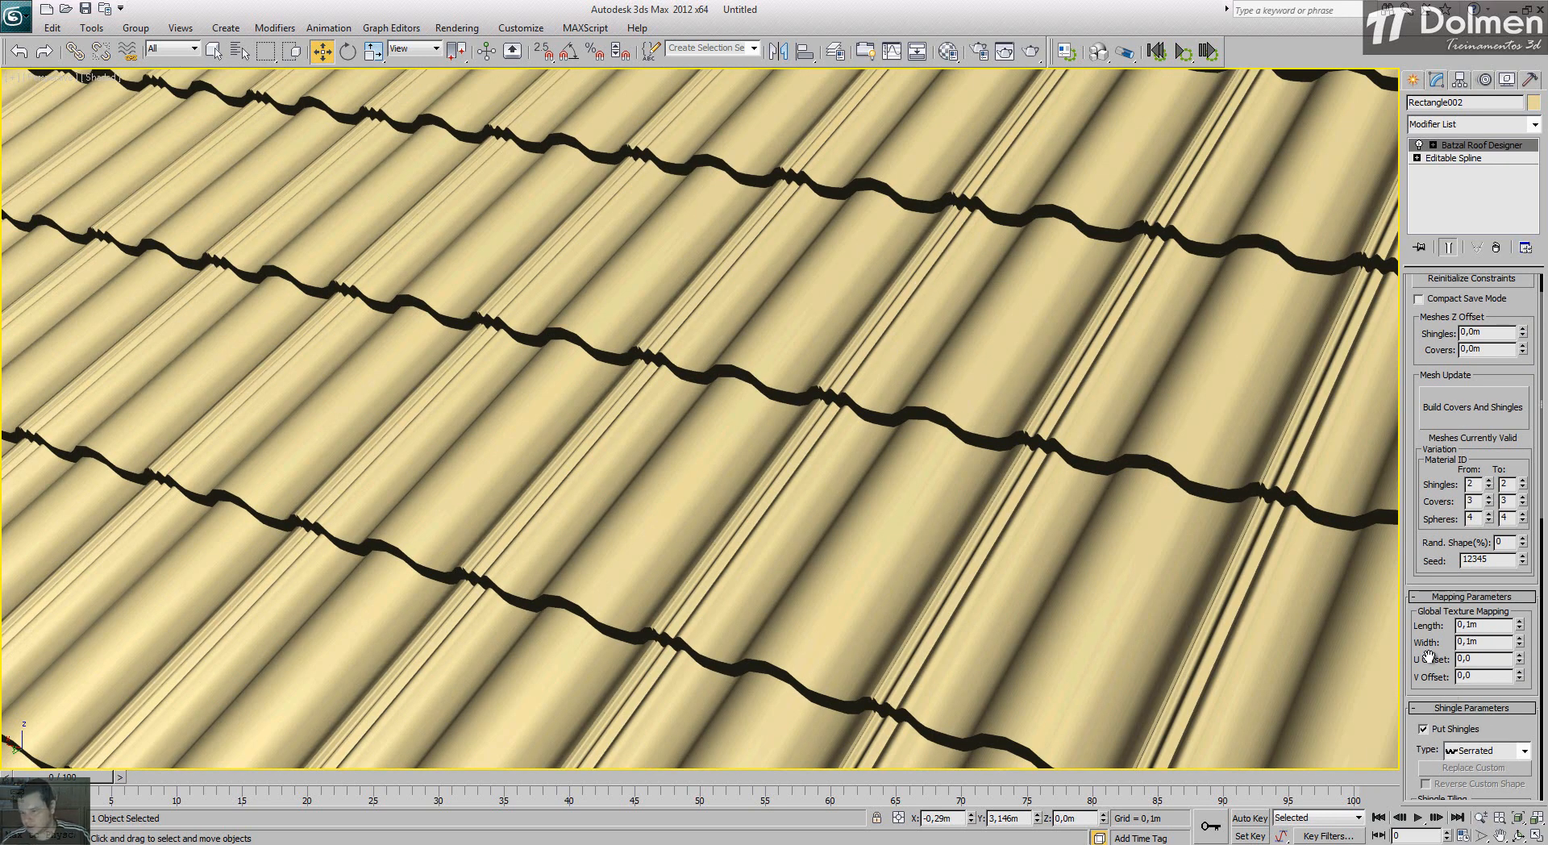
left_click_drag(1453, 730, 1455, 377)
left_click(1493, 396)
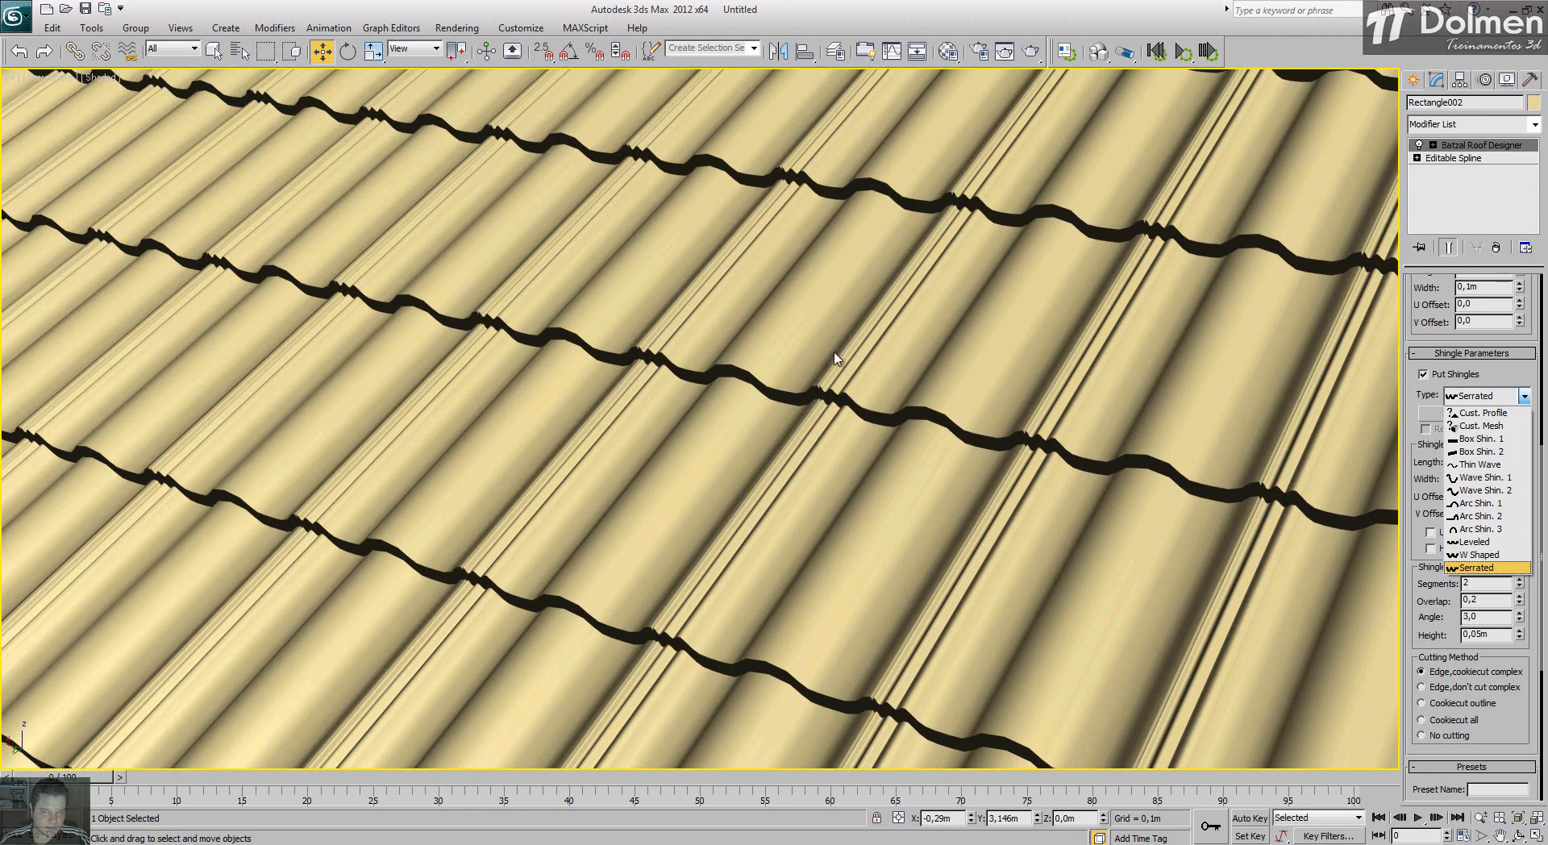
left_click(1420, 430)
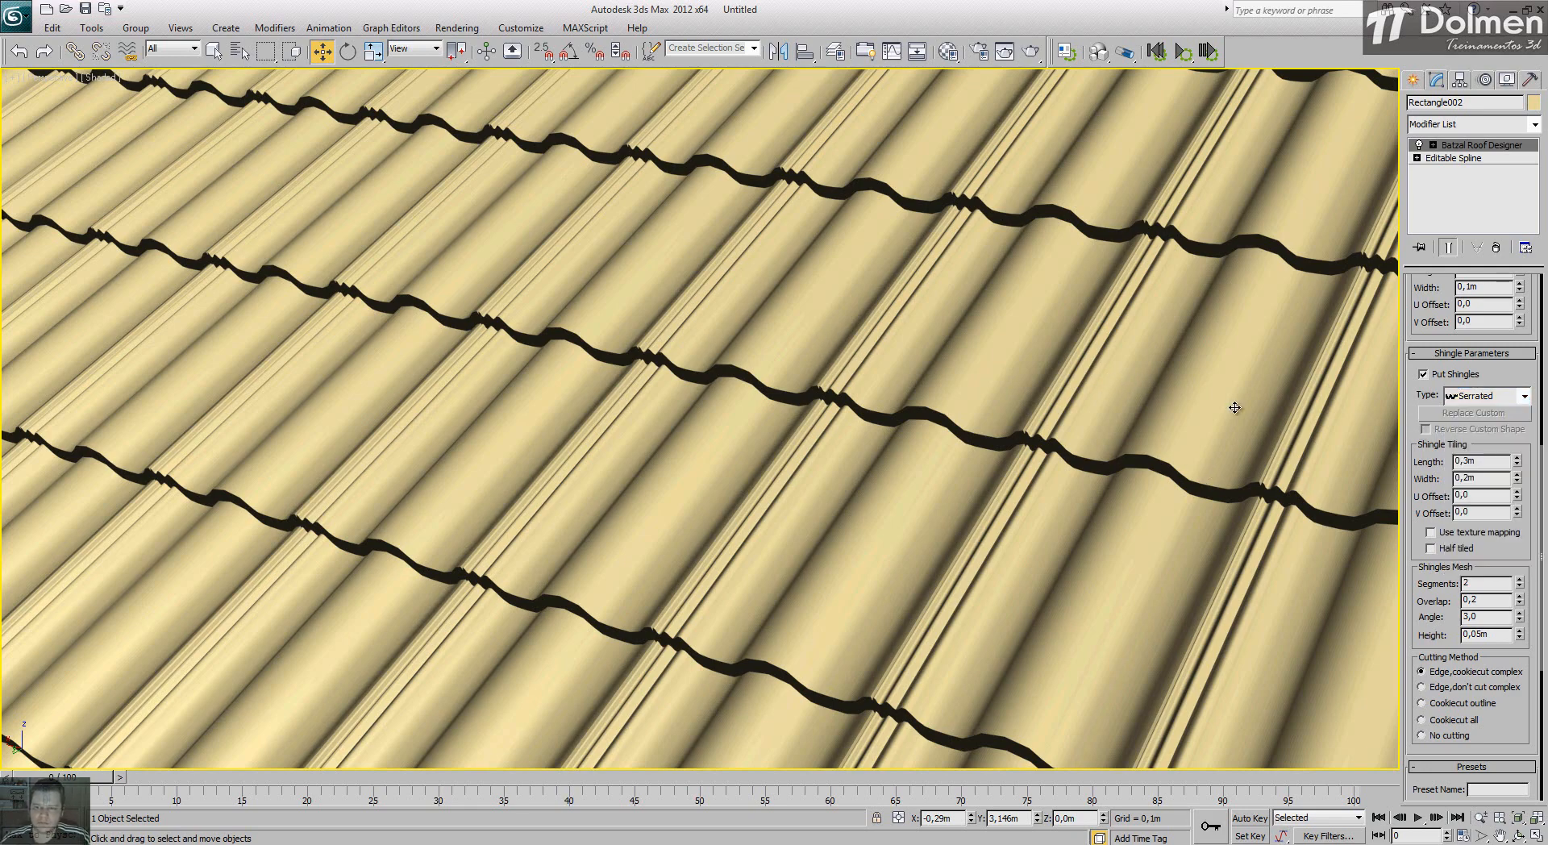
scroll(1206, 449, "down", 8)
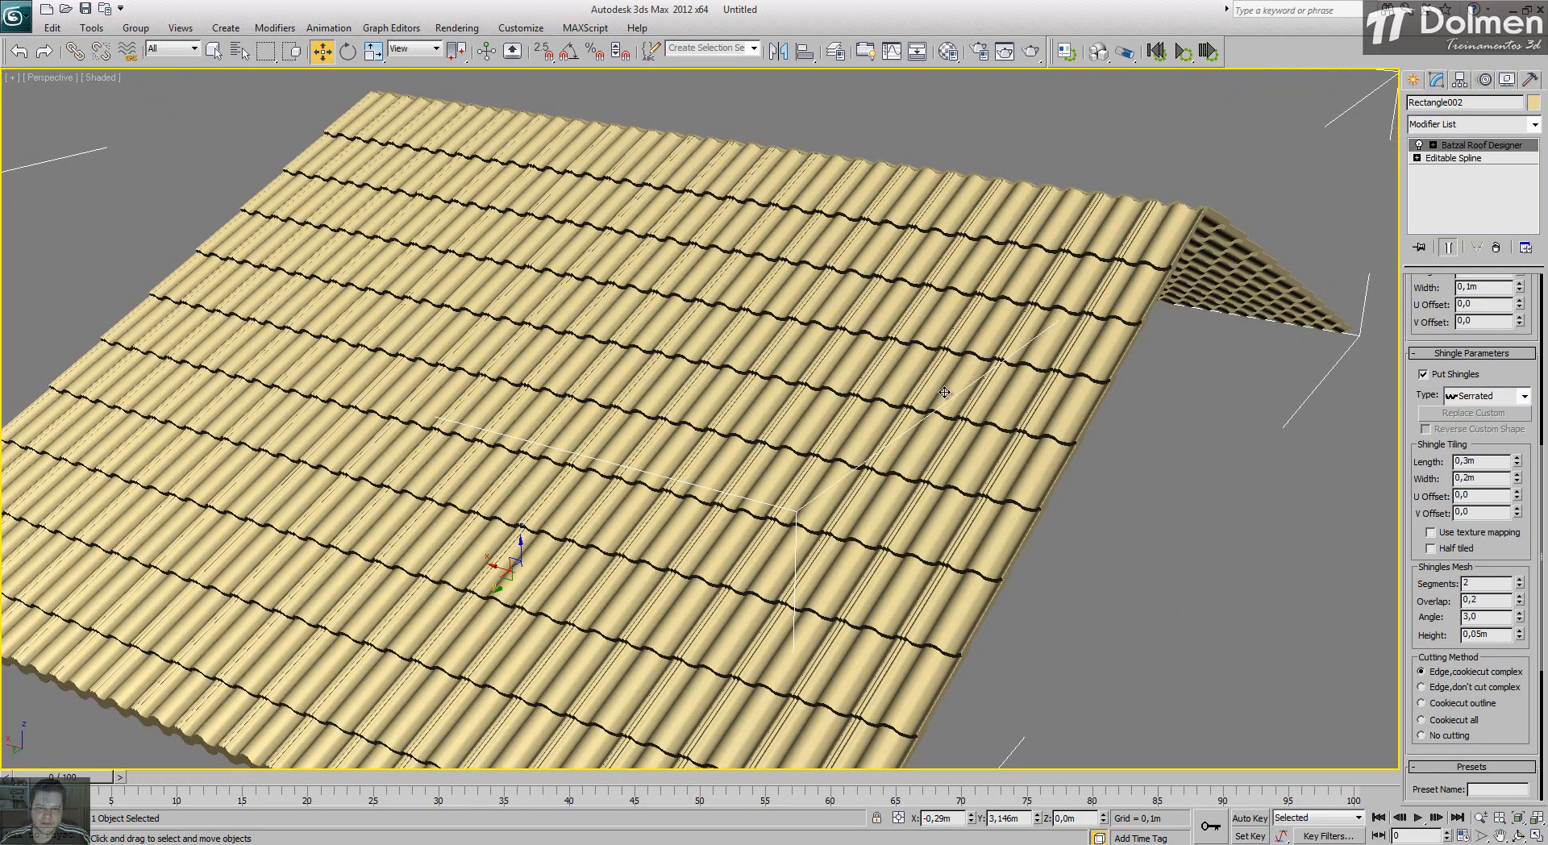
middle_click_drag(905, 424, 874, 300, "alt")
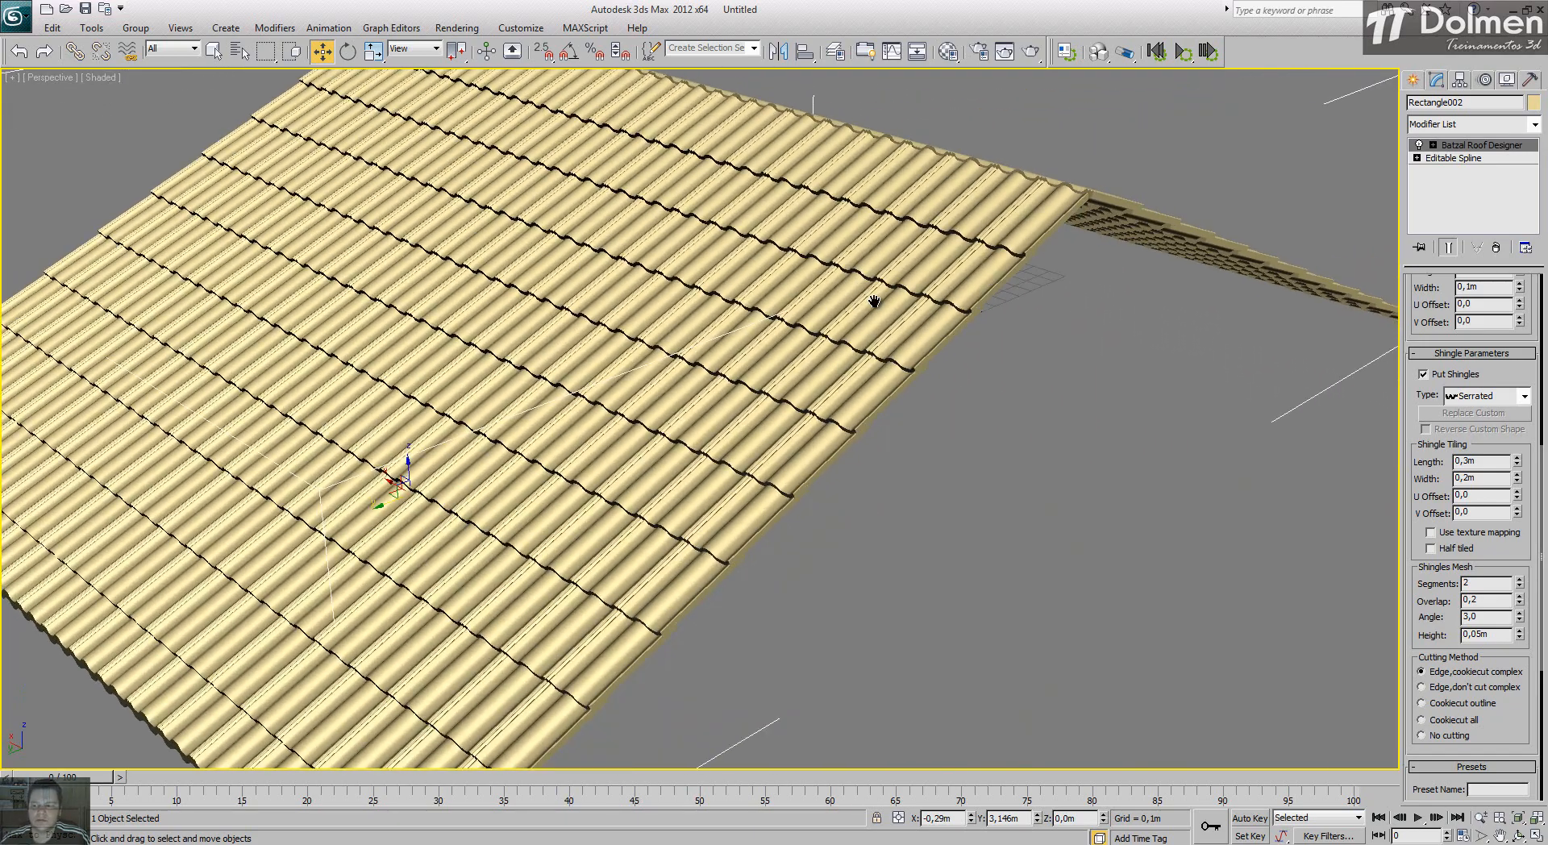
Step: Set the Serrated shingles' angle to 5.0 and rebuild the covers and shingles
left_click_drag(1419, 516, 1446, 435)
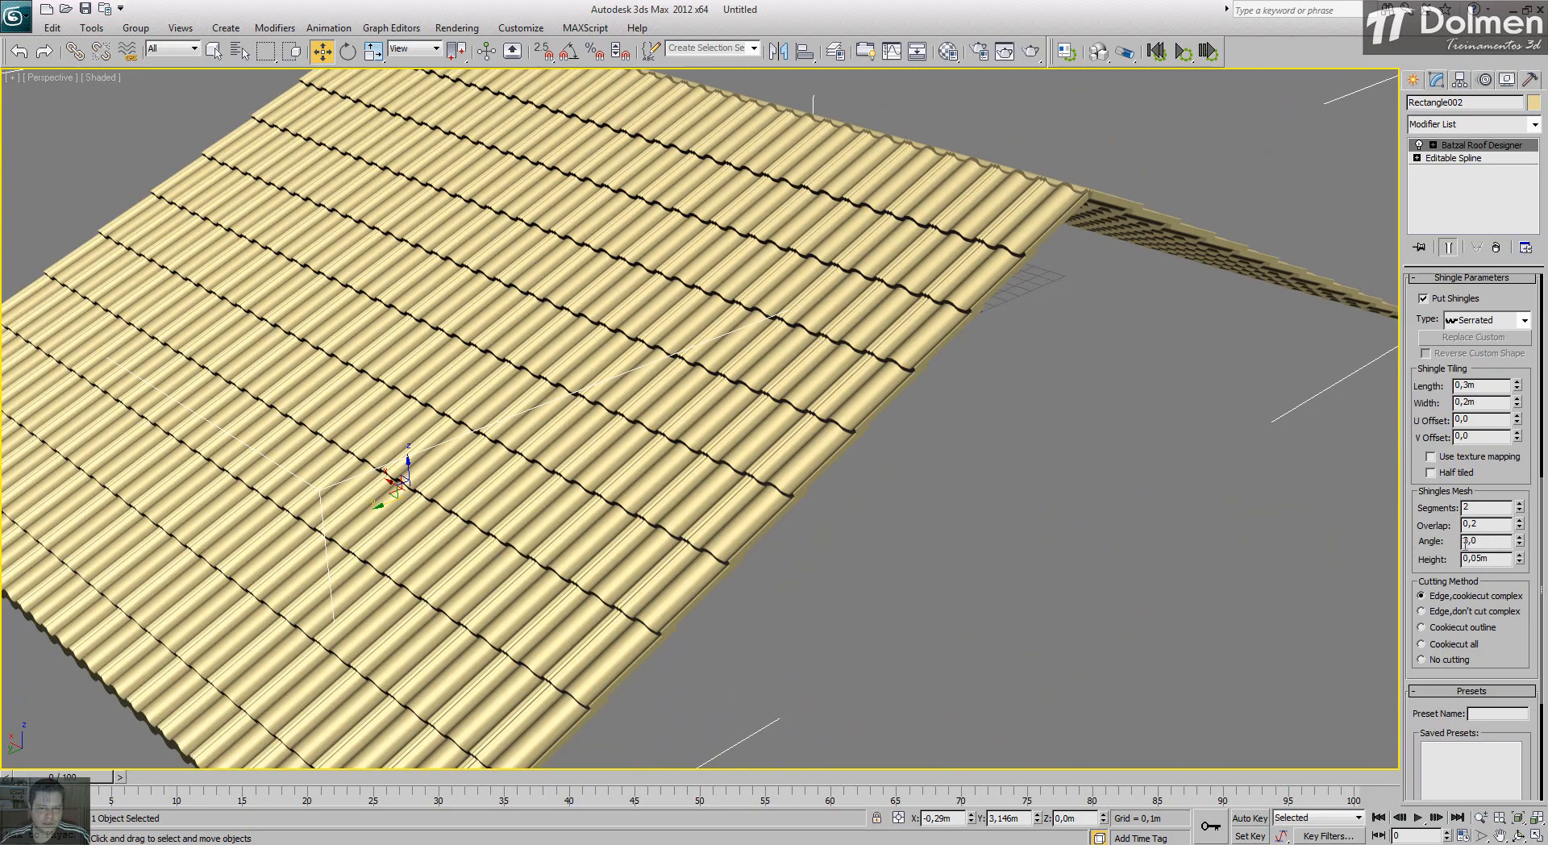
middle_click_drag(1024, 536, 1237, 534, "alt")
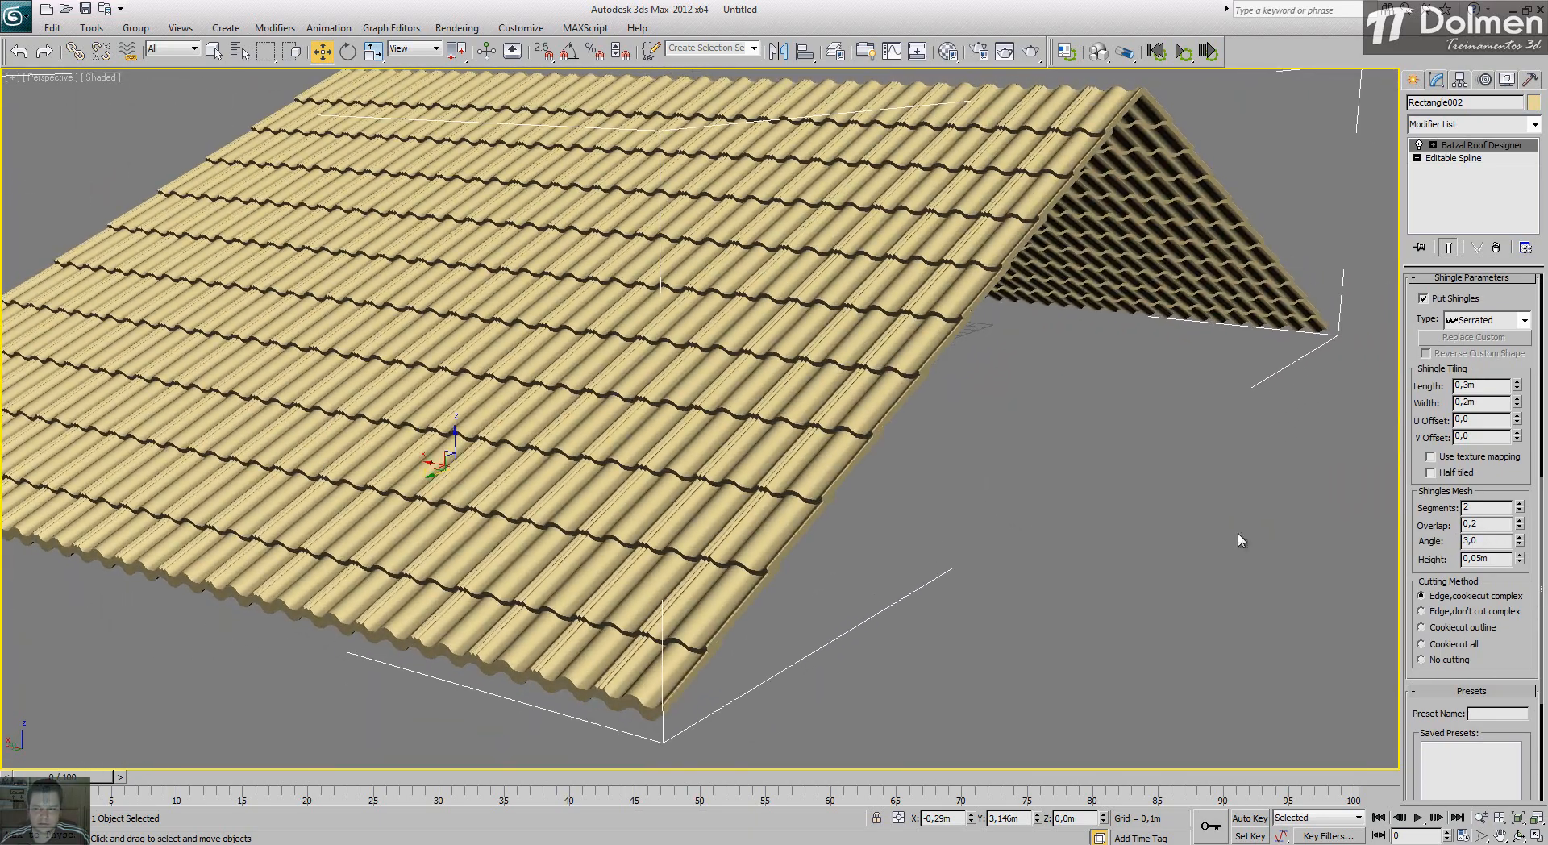
double_click(1498, 543)
type("5")
key("Return")
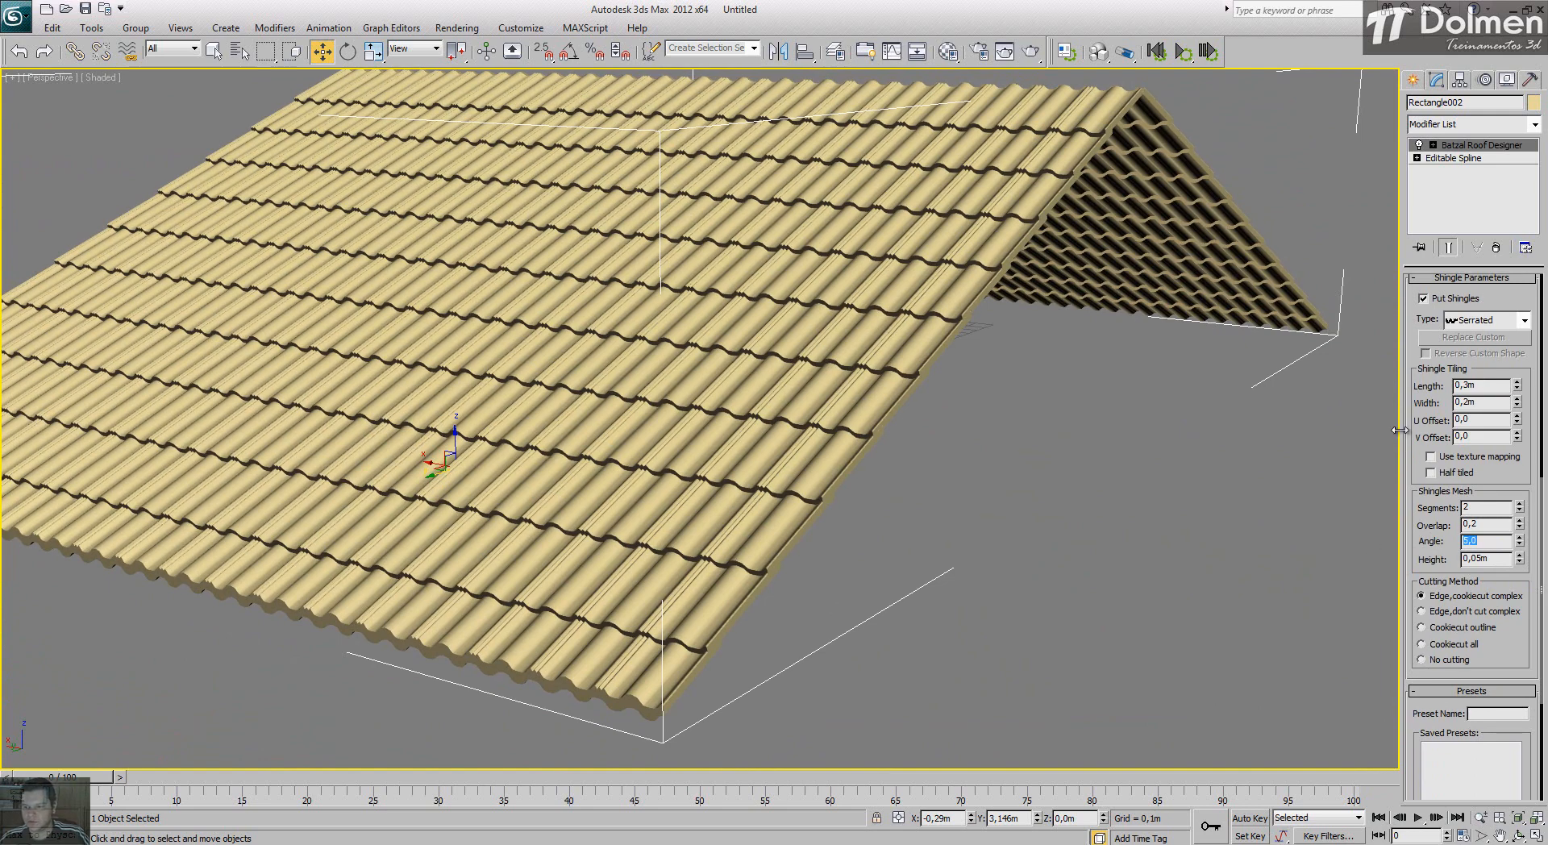
scroll(1456, 378, "up", 5)
scroll(1456, 378, "up", 4)
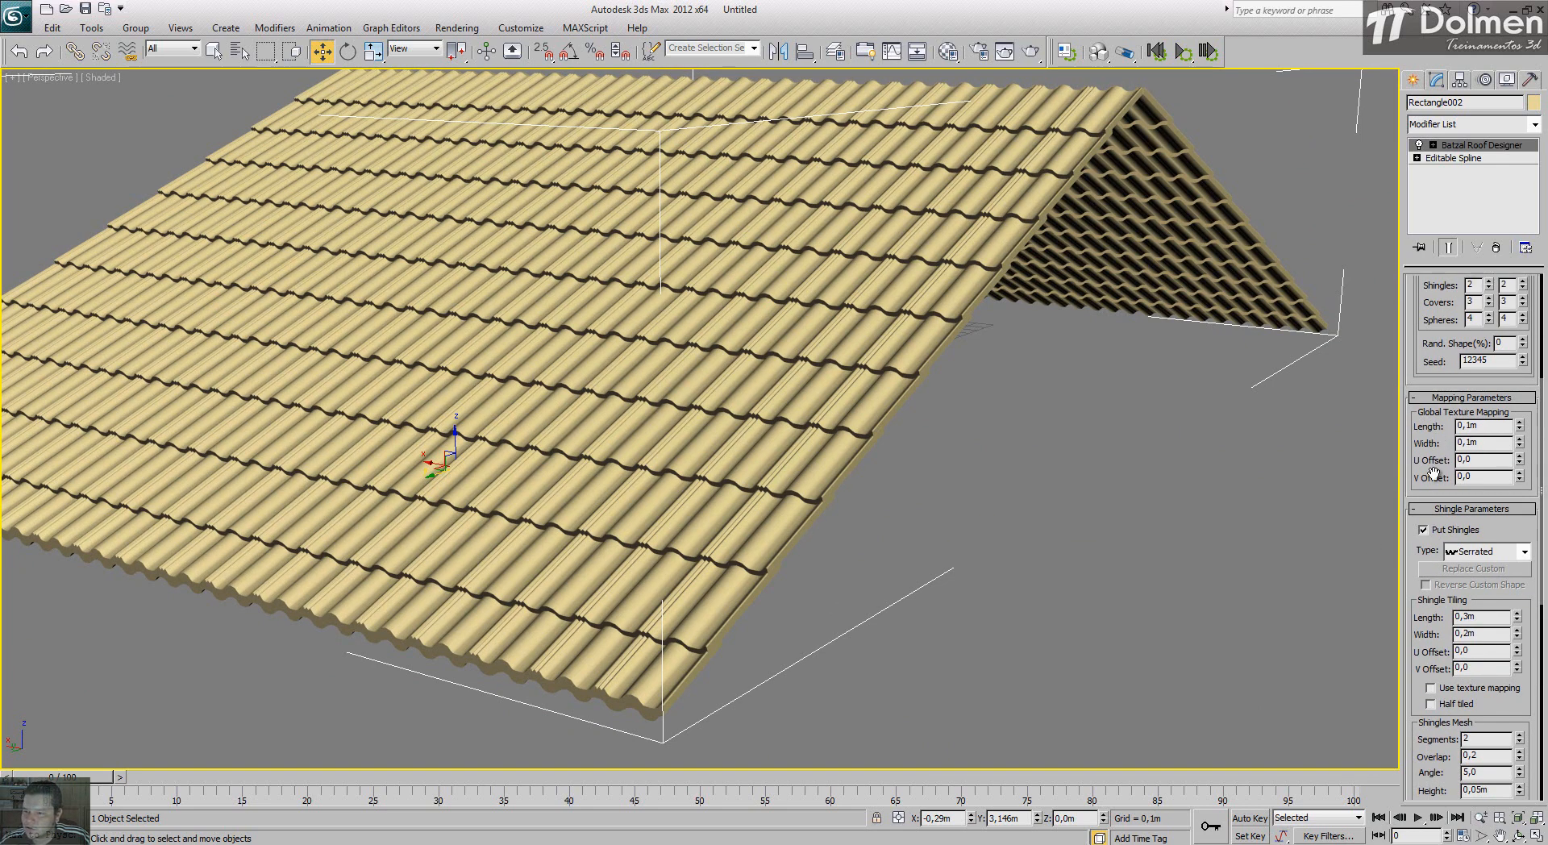
left_click(1472, 341)
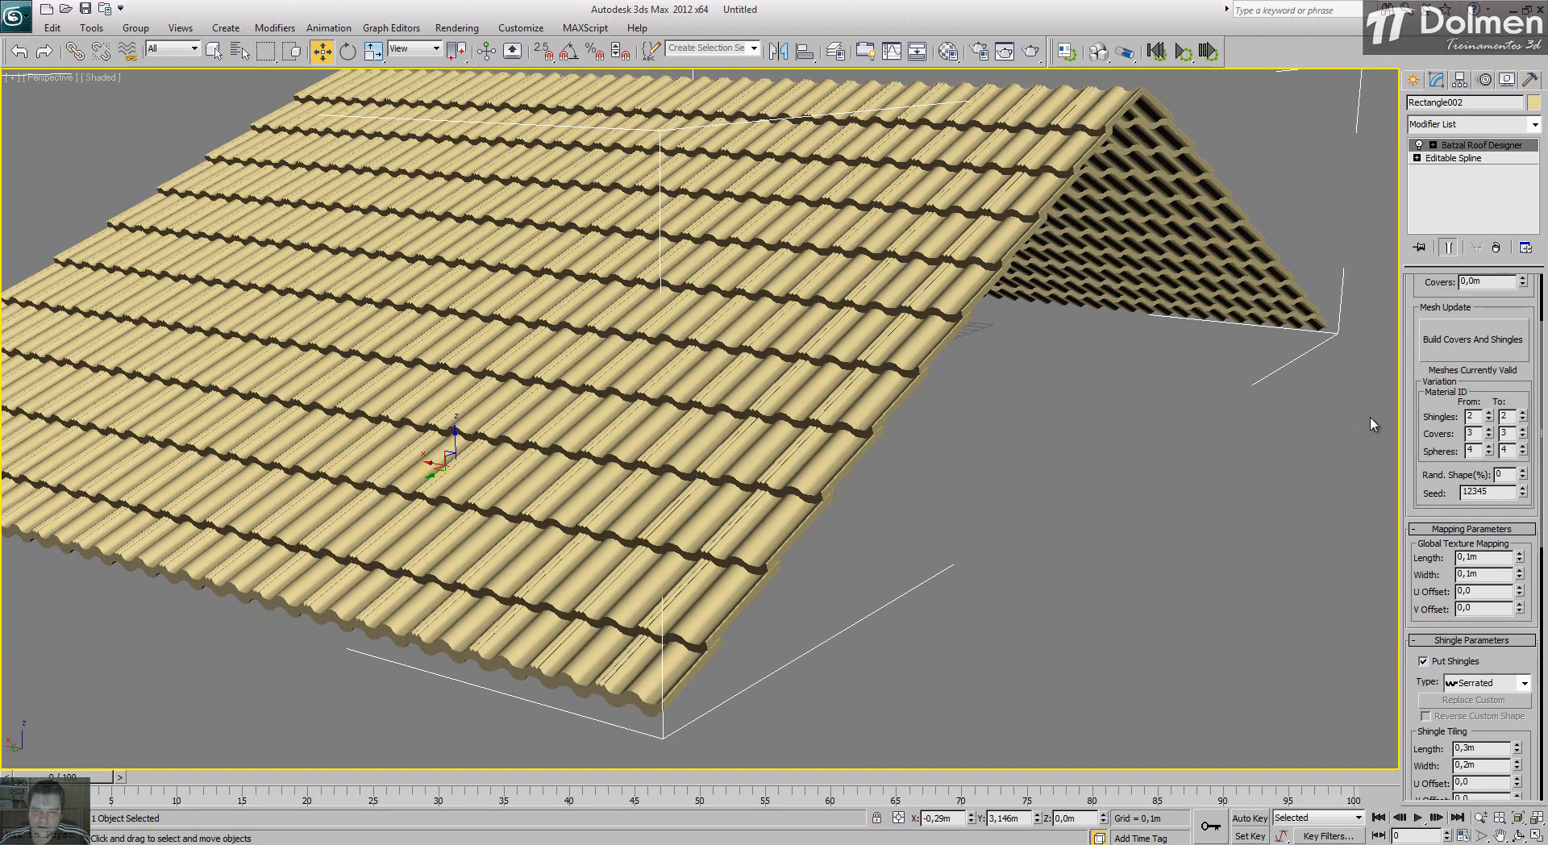
Step: Examine the rebuilt Serrated tiles and their overlaps along the sloped roof edge
left_click(962, 435)
middle_click_drag(933, 435, 1017, 344, "alt")
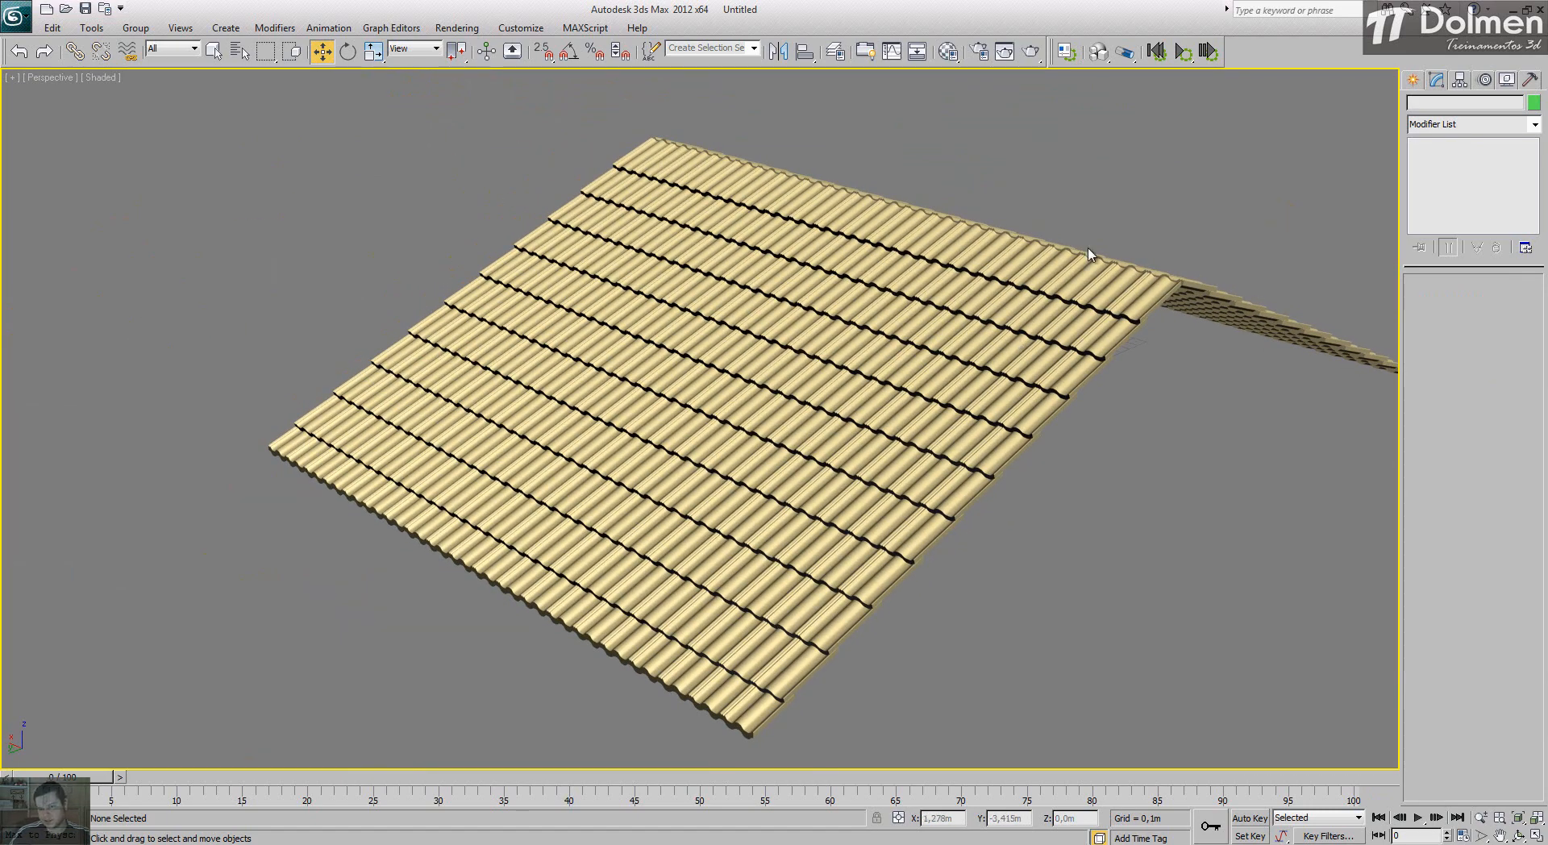
left_click(1039, 307)
scroll(1422, 407, "down", 4)
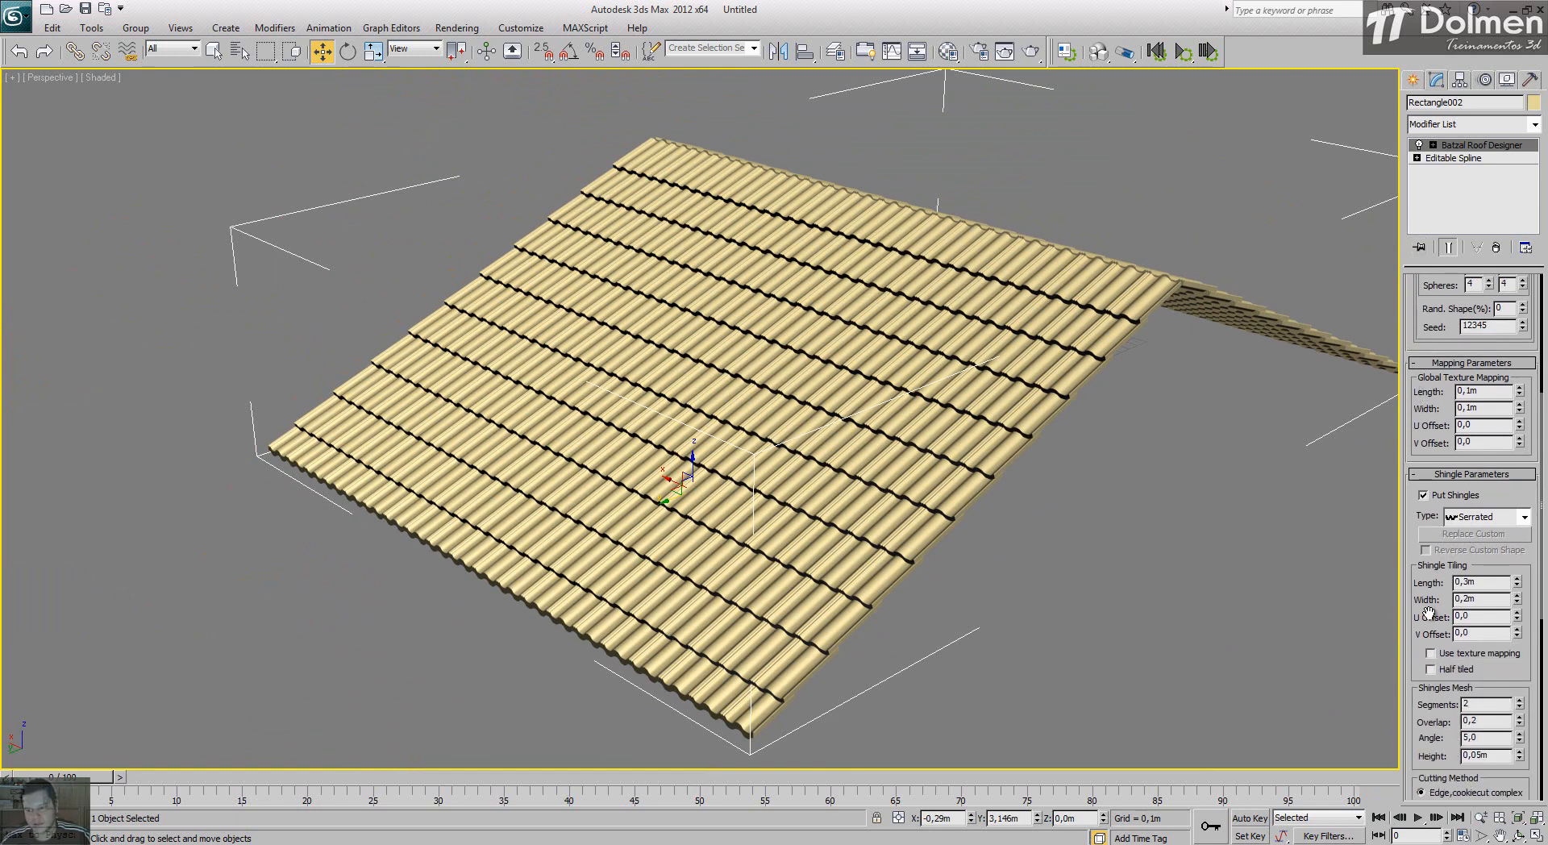
scroll(1428, 612, "down", 4)
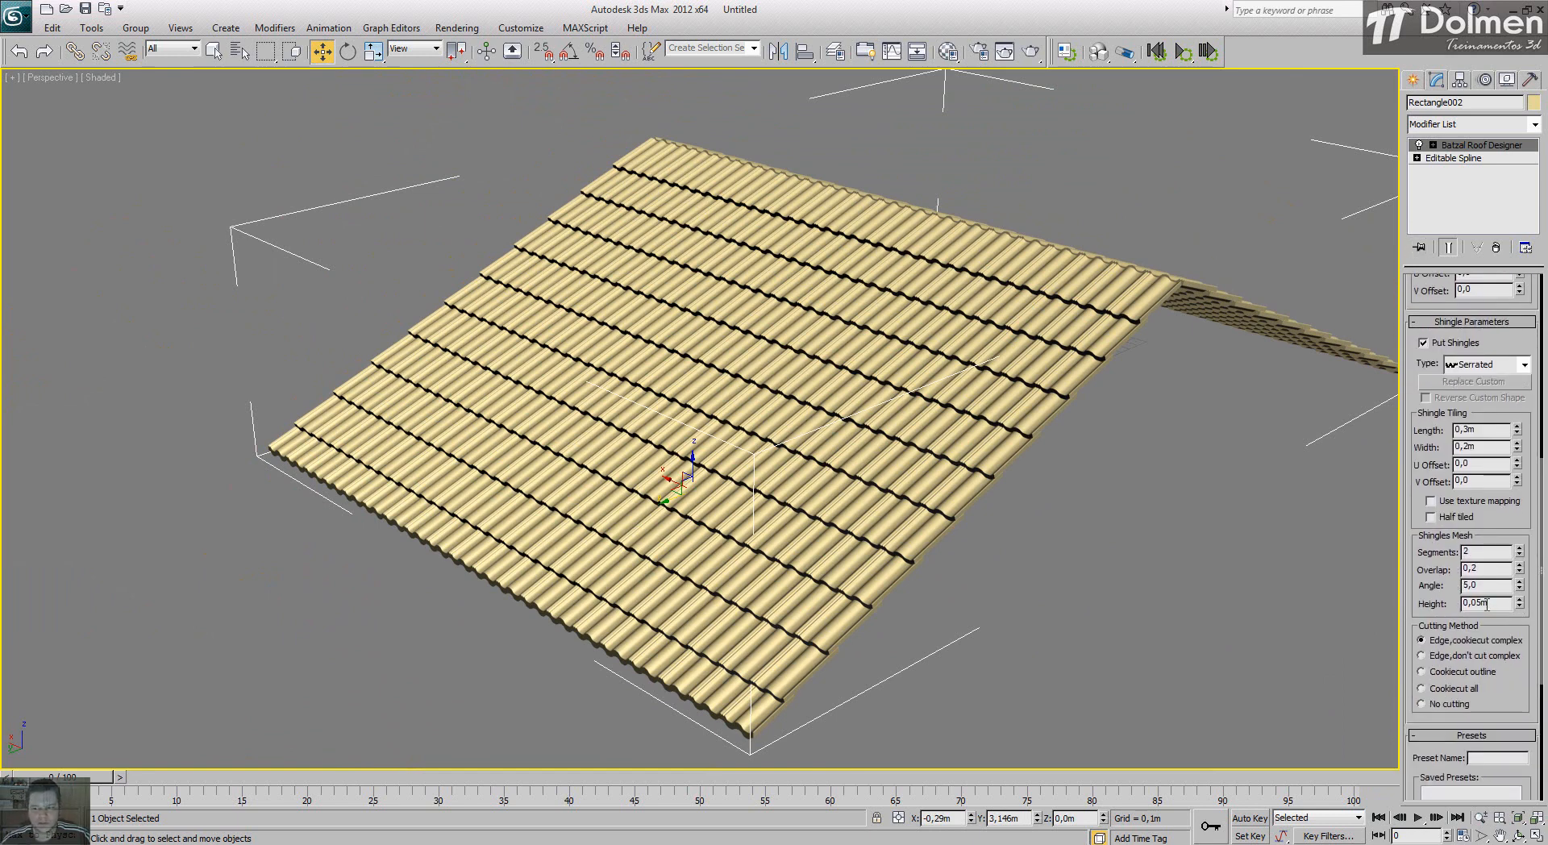
double_click(1481, 587)
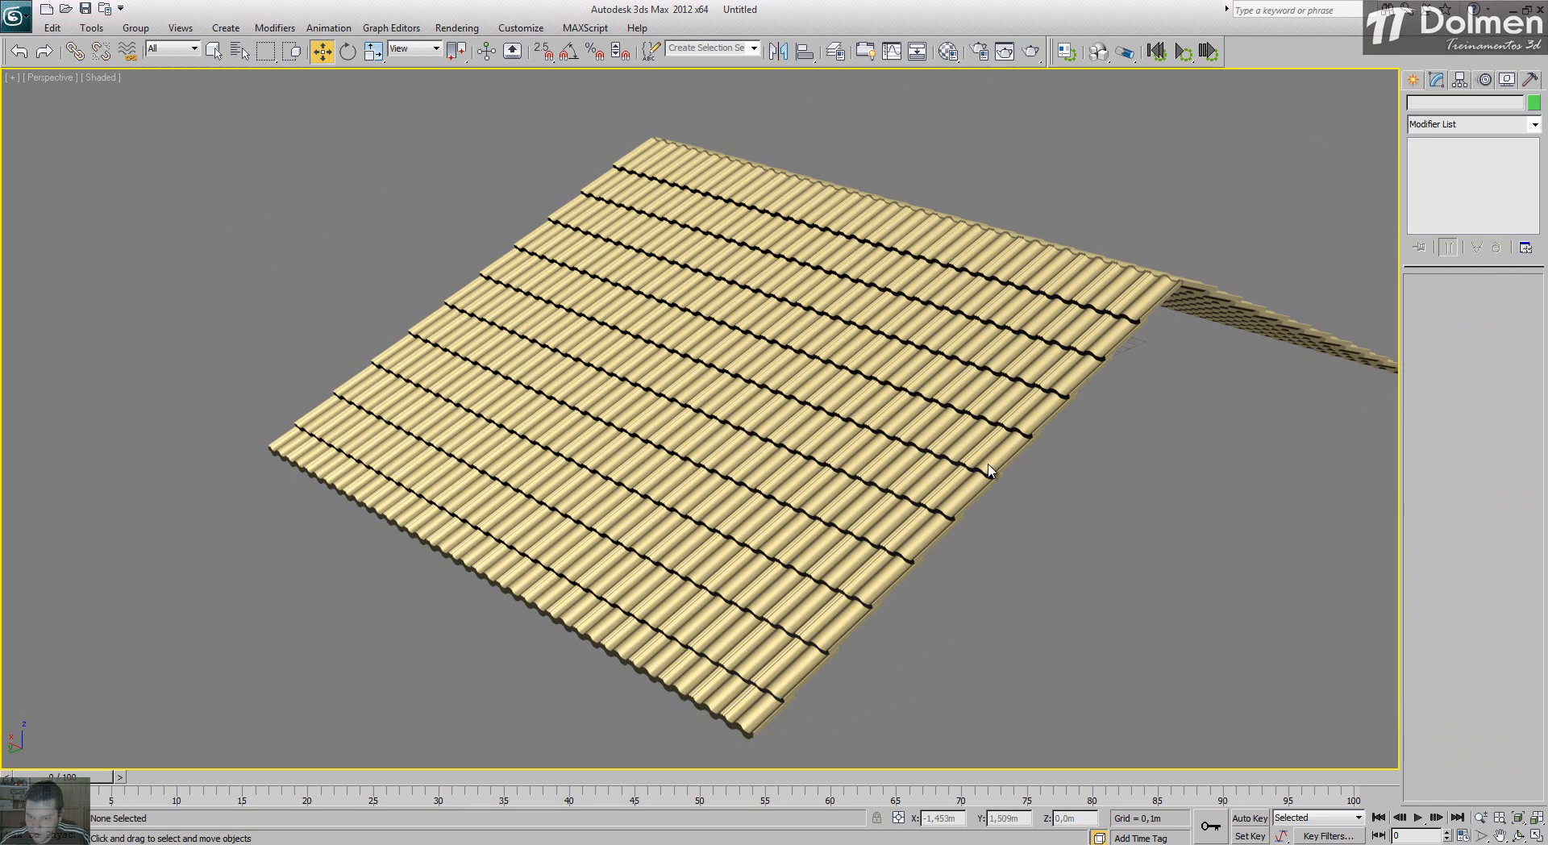
scroll(943, 464, "up", 8)
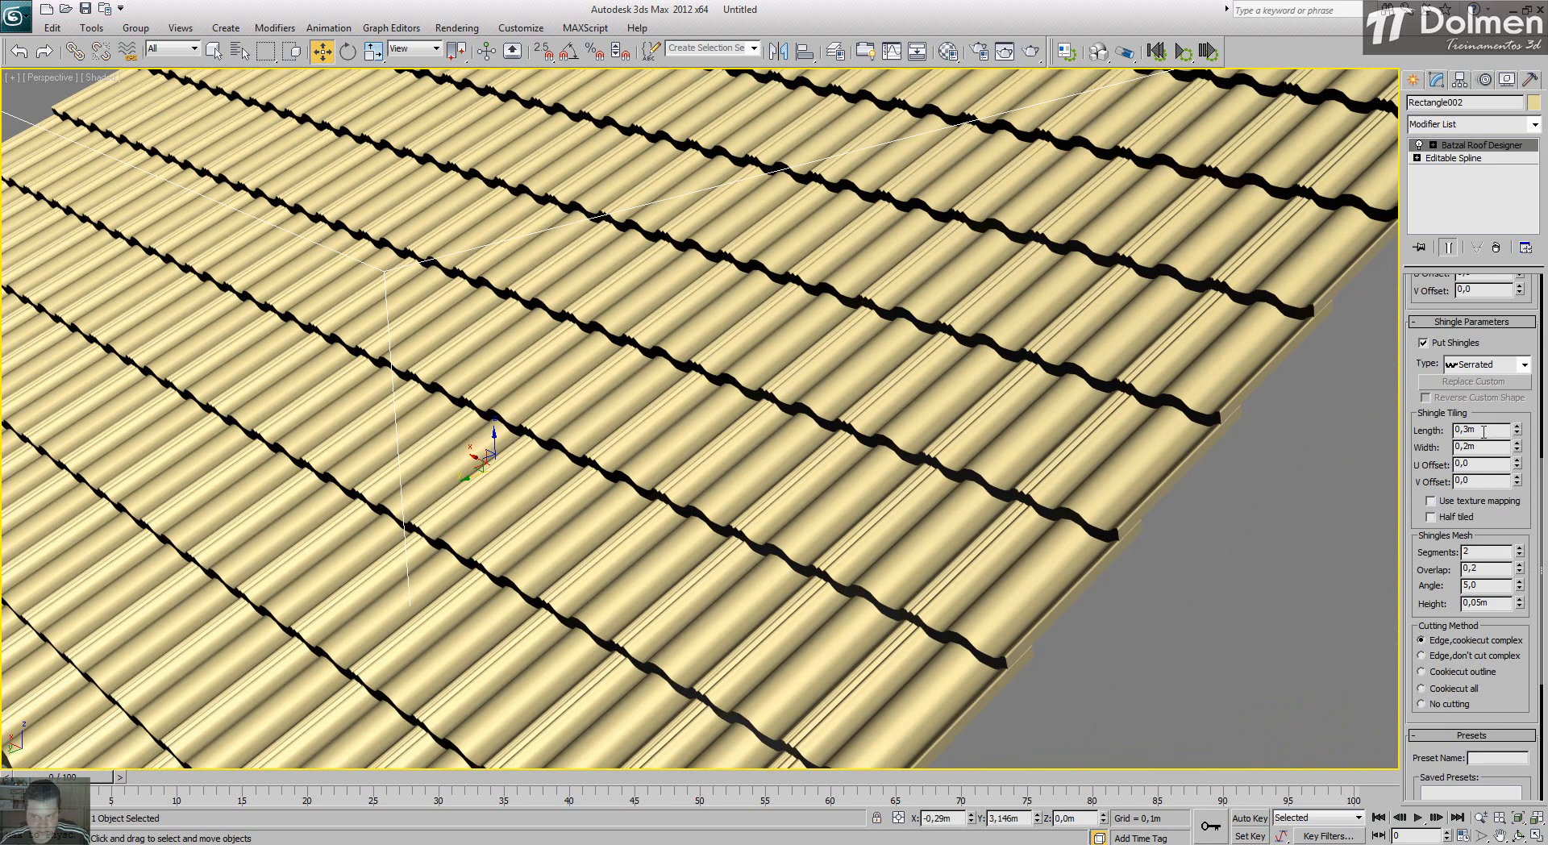
Step: Set the shingle tiling length to 0.3 m and the shingle height to 0.03 m, and rebuild the covers and shingles
type("0,3")
key("Tab")
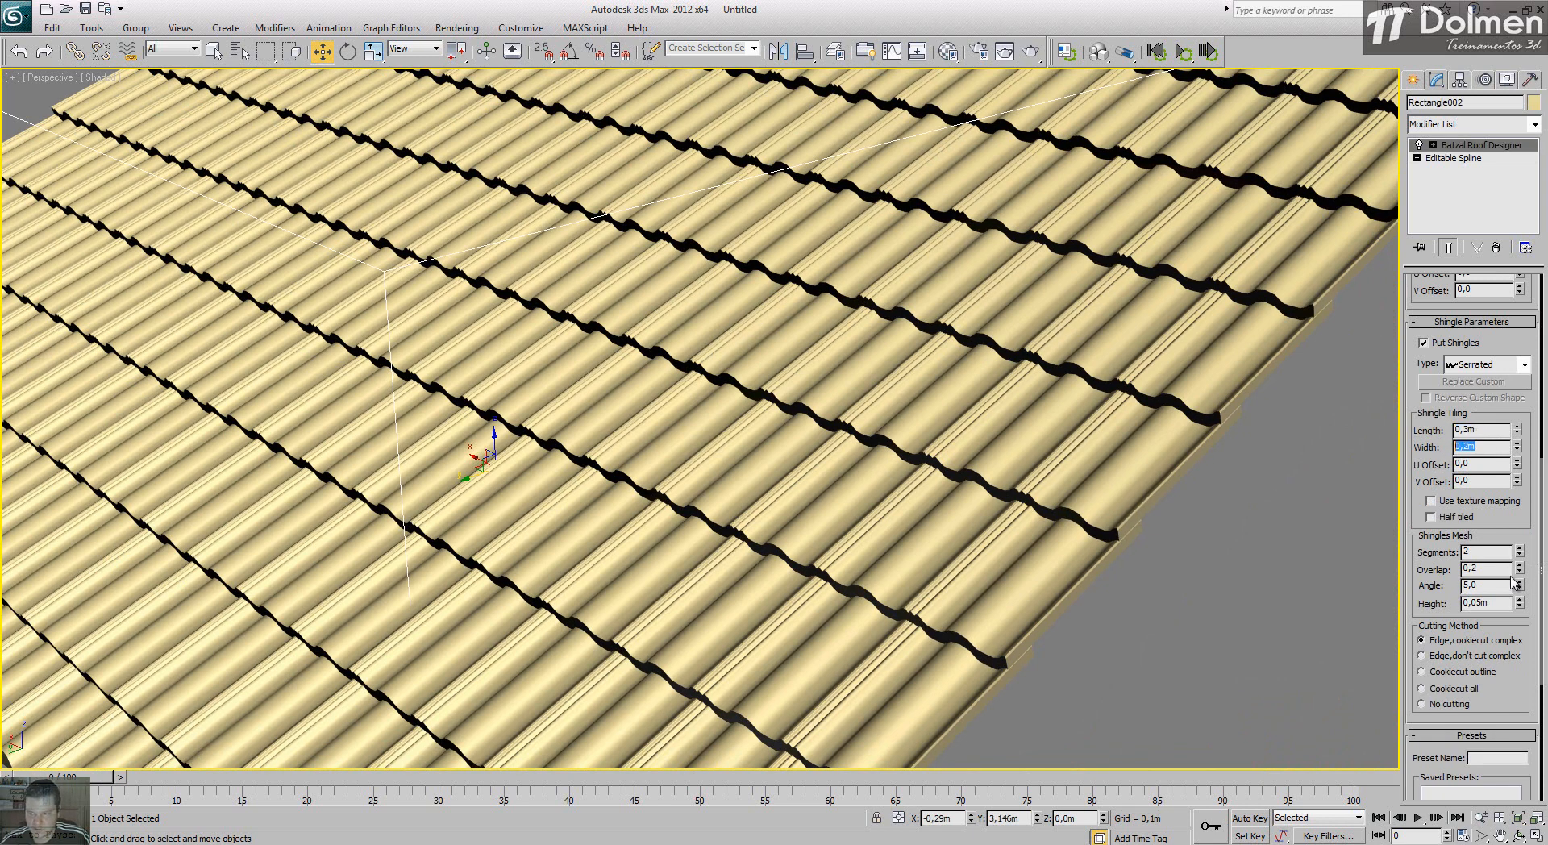
double_click(1486, 587)
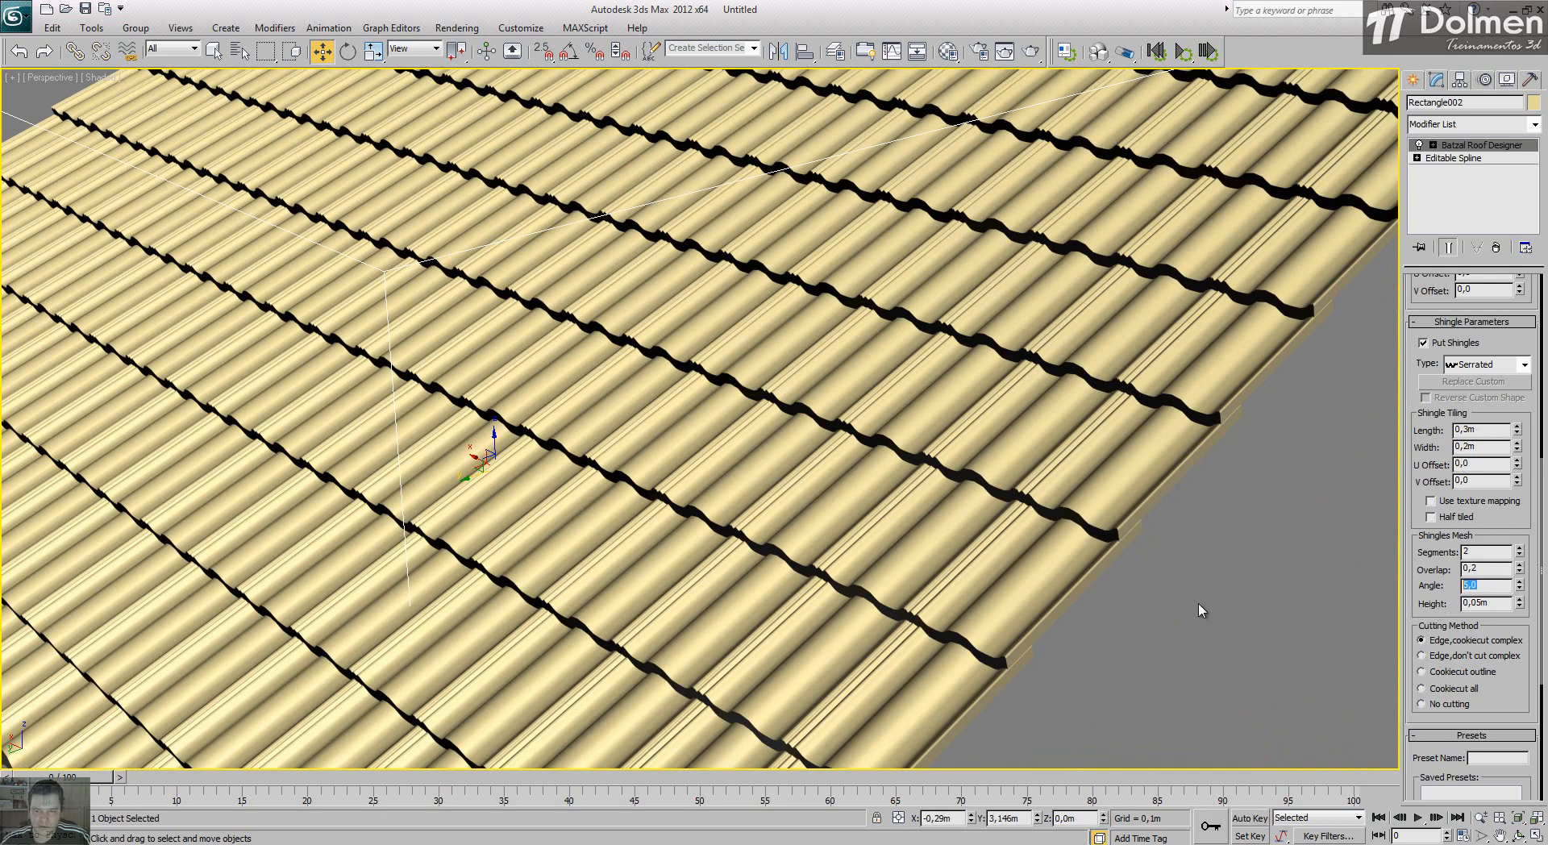
scroll(1160, 619, "down", 3)
middle_click_drag(1002, 602, 1009, 520, "alt")
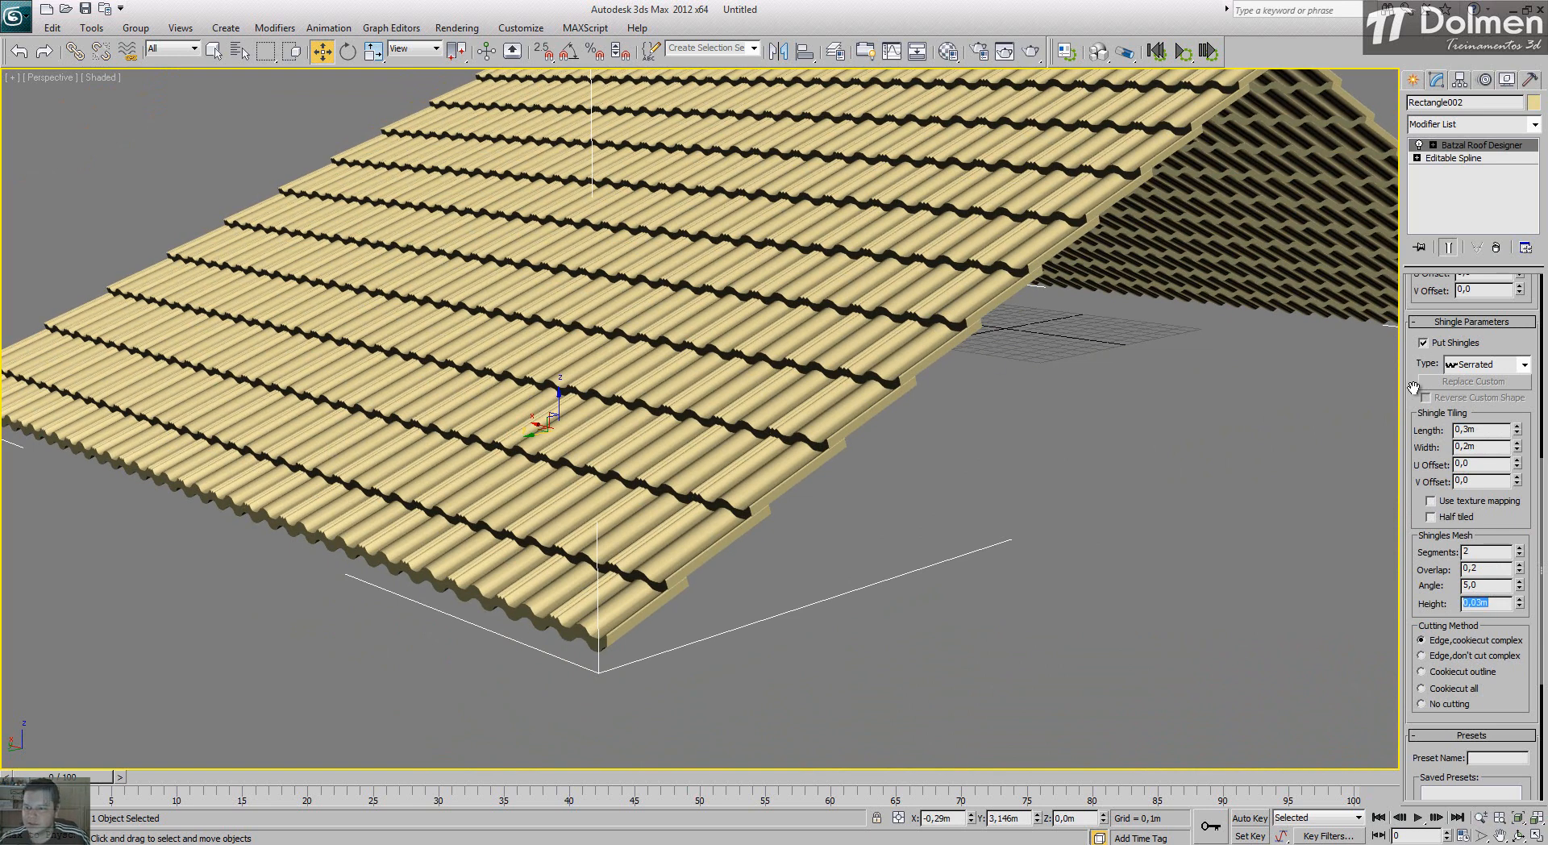
scroll(1415, 391, "up", 5)
left_click(1462, 355)
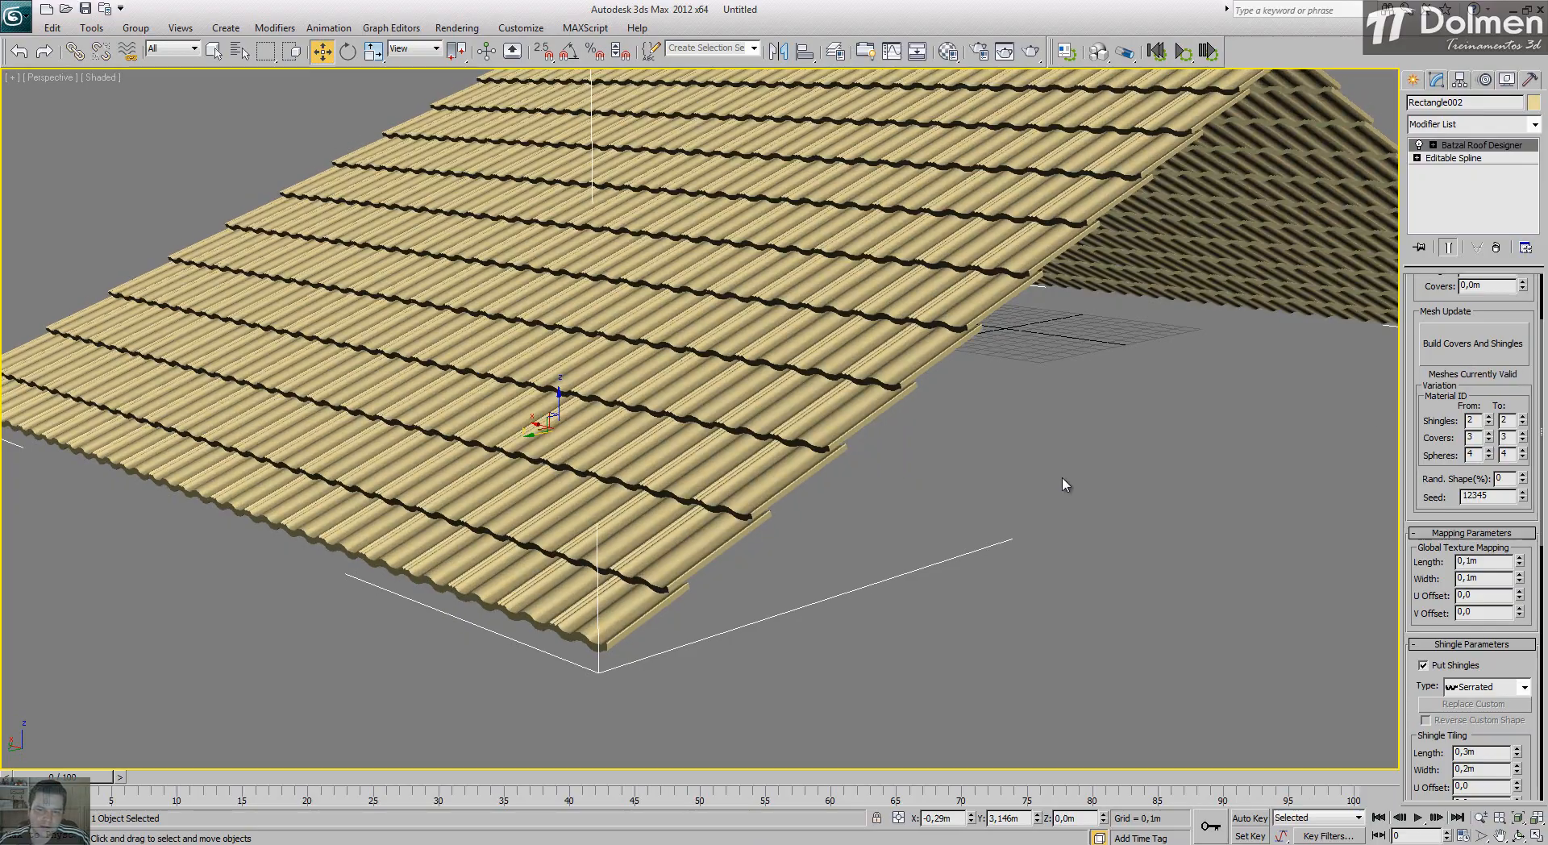
Step: Inspect the whole roof and the ridge where both slopes meet, comparing wireframe and shaded display
middle_click_drag(864, 417, 881, 525)
key("z")
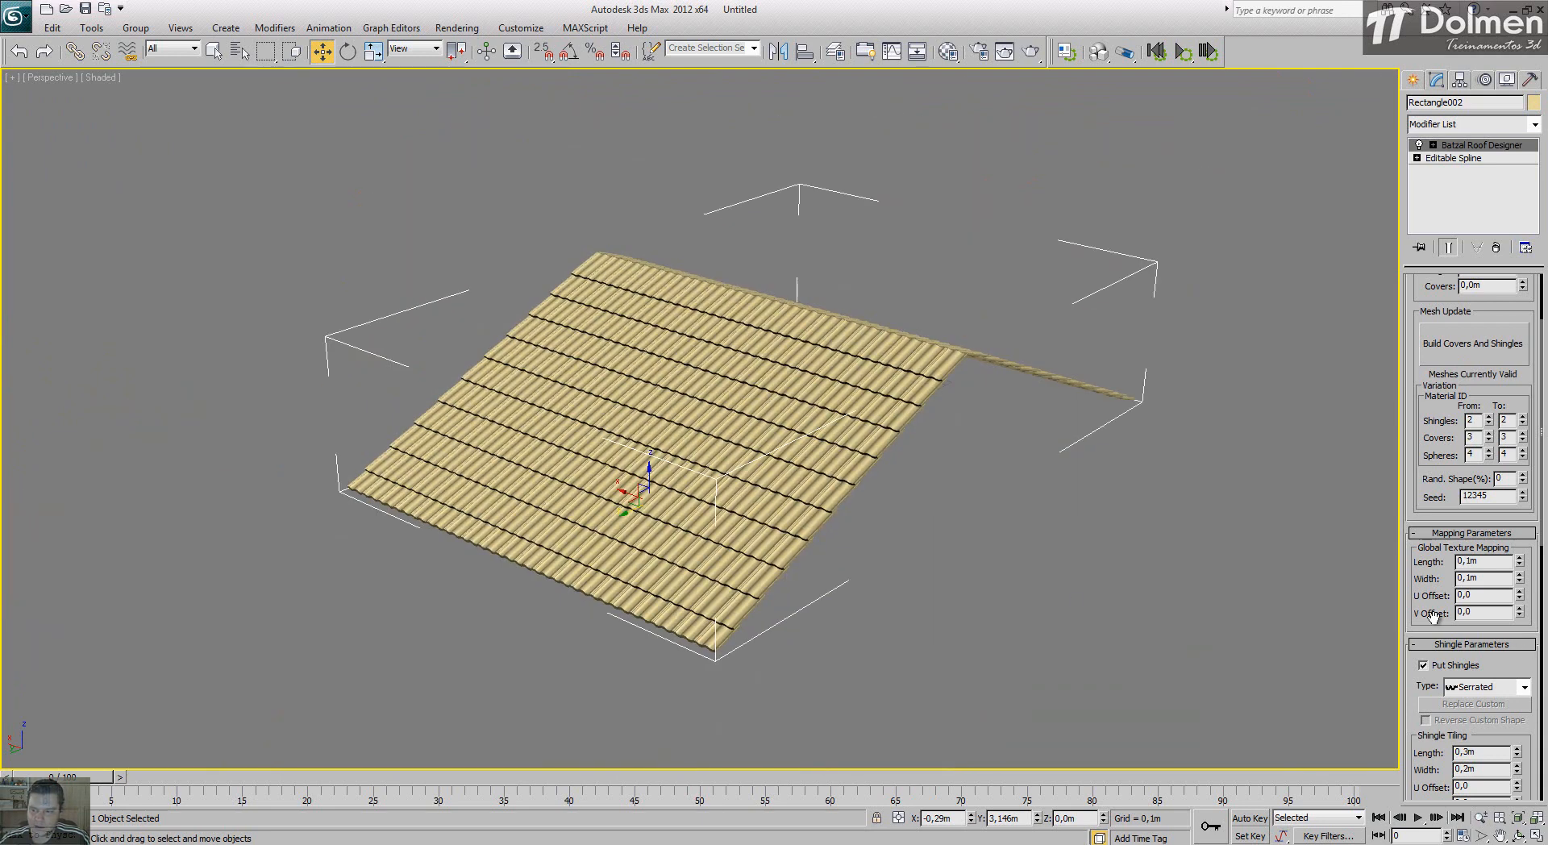
left_click_drag(1412, 626, 1409, 479)
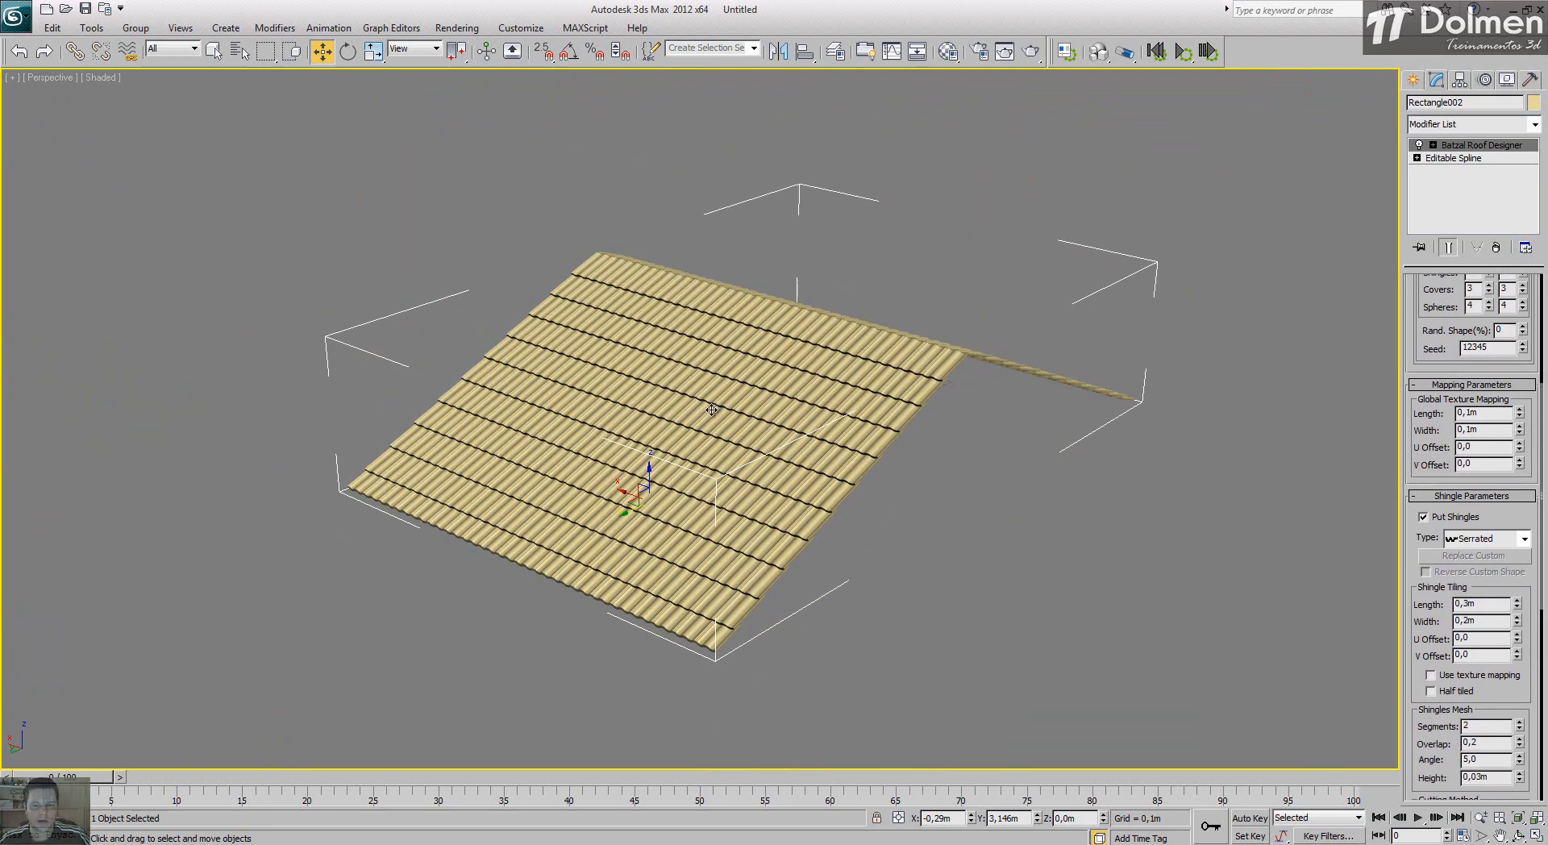
middle_click_drag(759, 334, 732, 459)
scroll(706, 445, "up", 3)
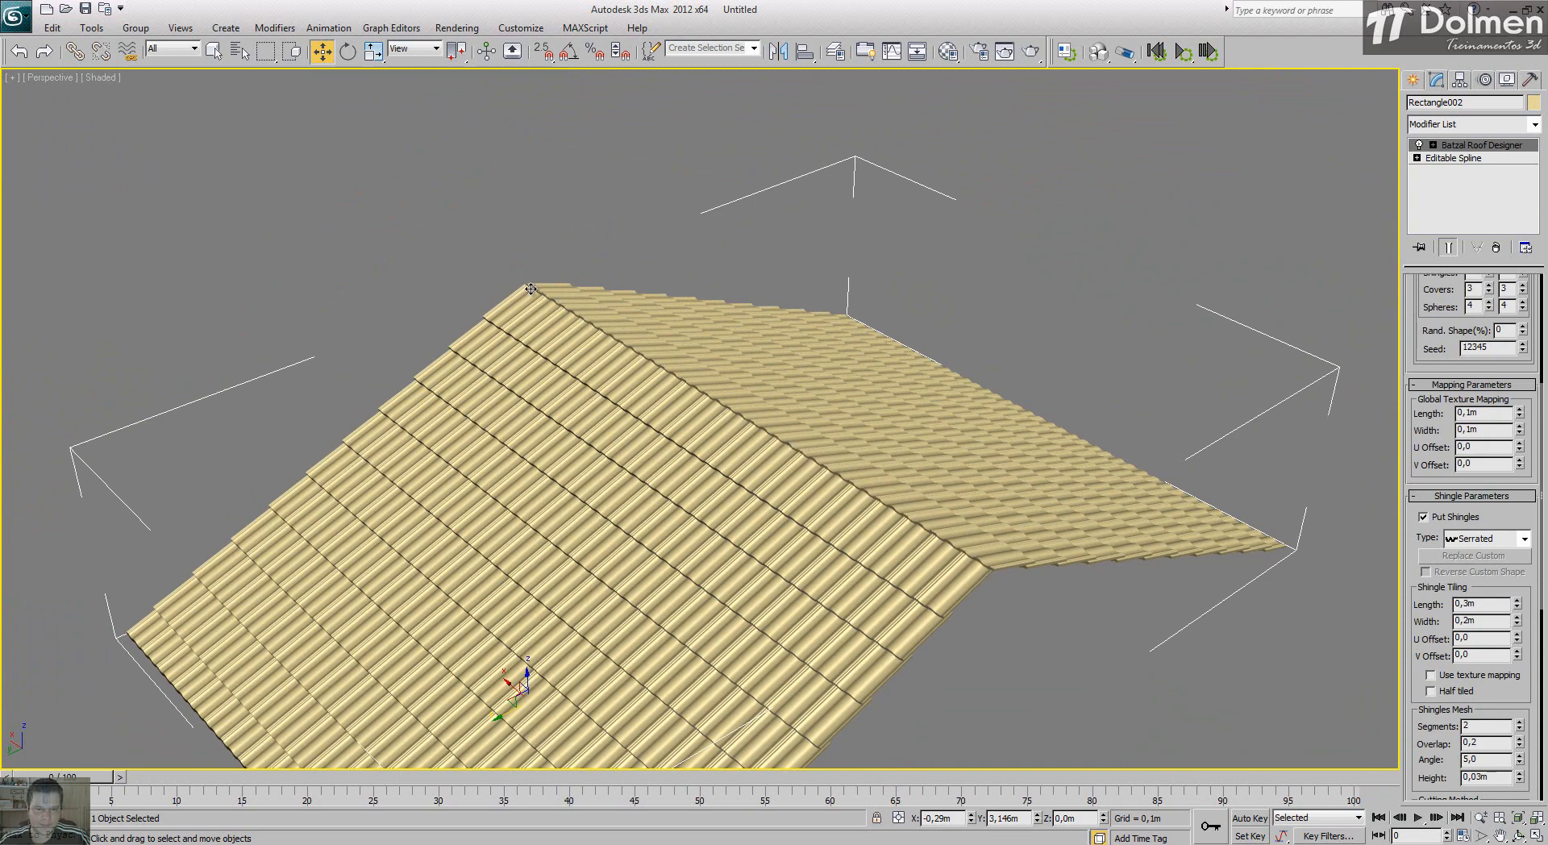
key("F3")
key("F3")
key("F3")
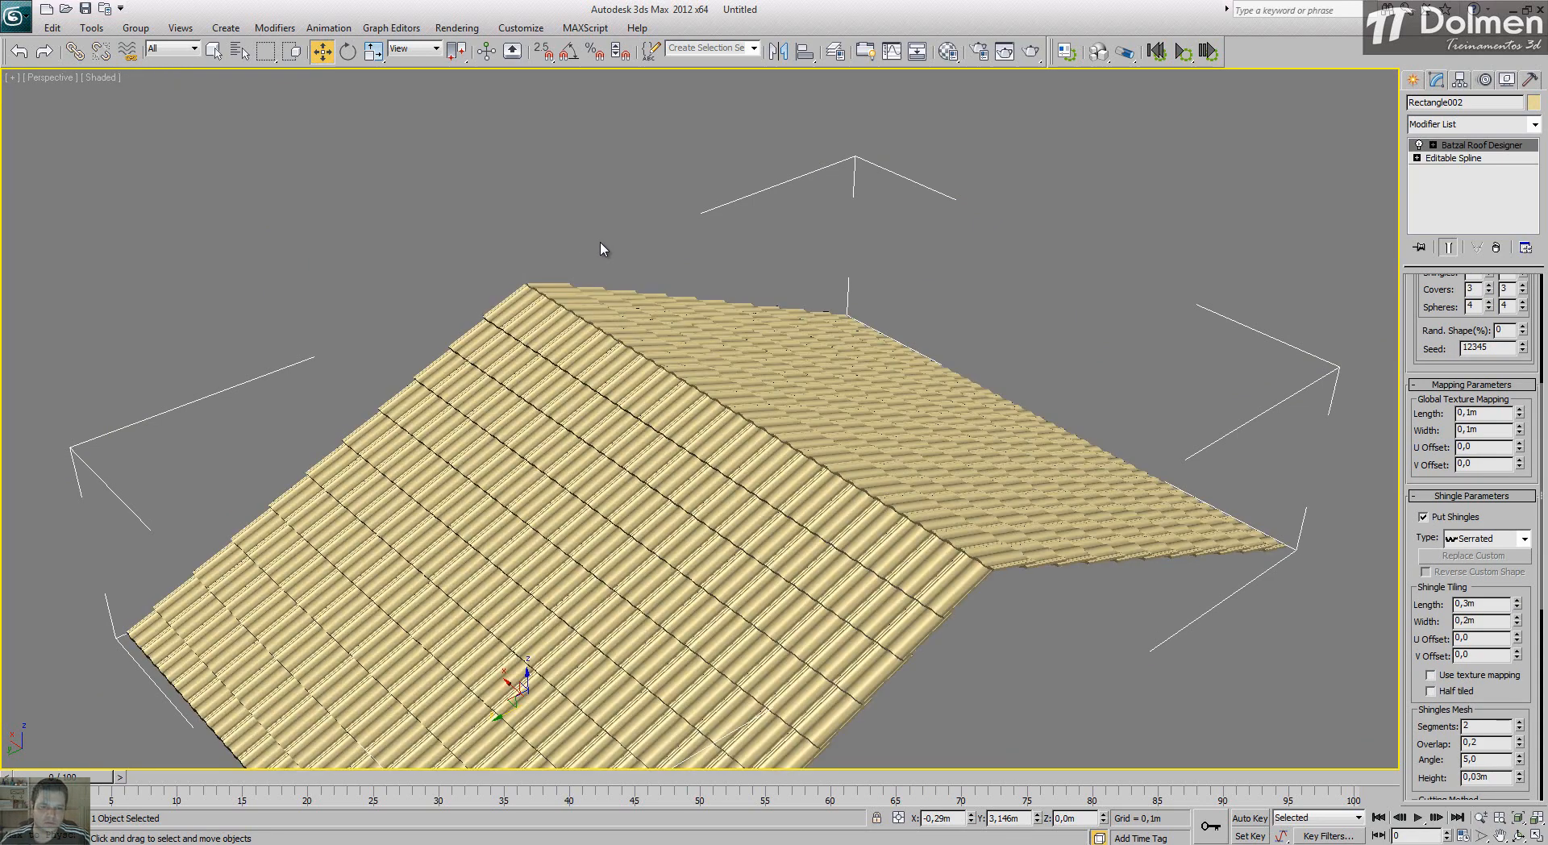
key("F3")
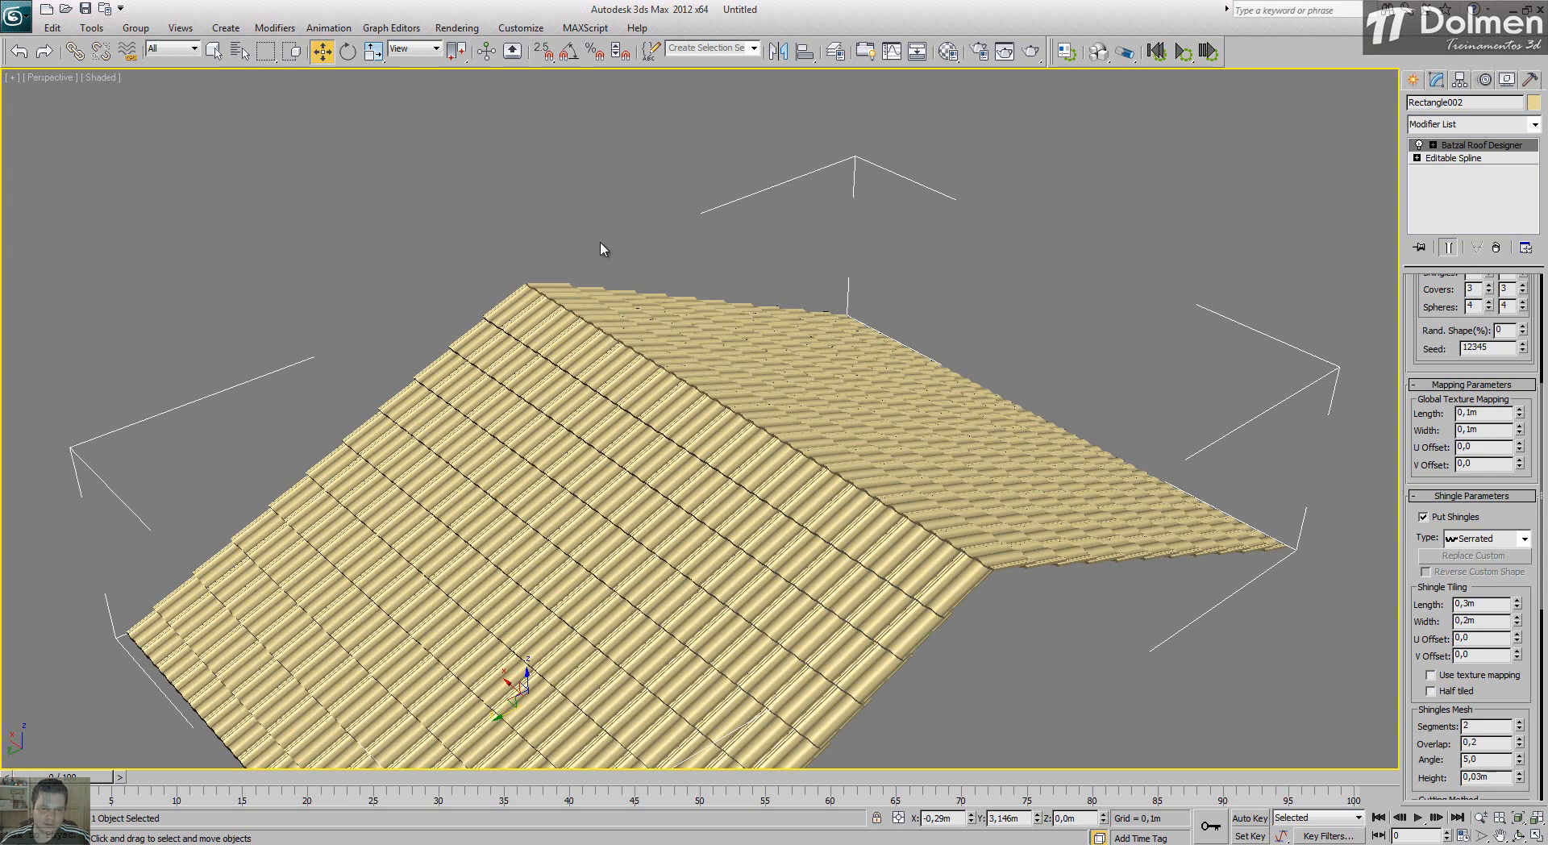
Step: Enter the Batzal Roof Designer's Edge sub-object level and check the roof mesh in the Top view
left_click(1433, 145)
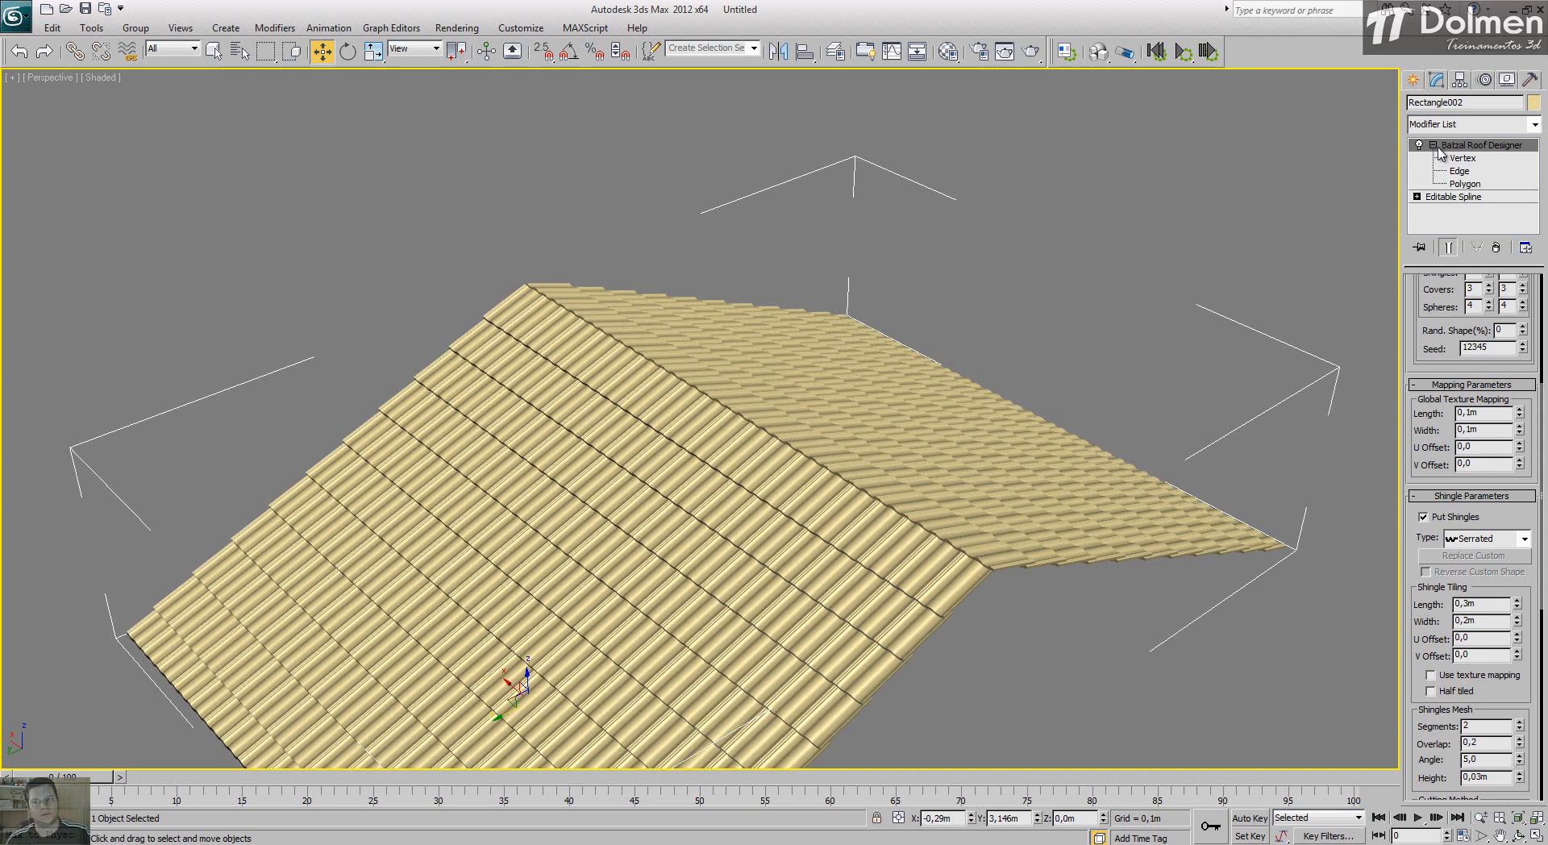
left_click(1459, 171)
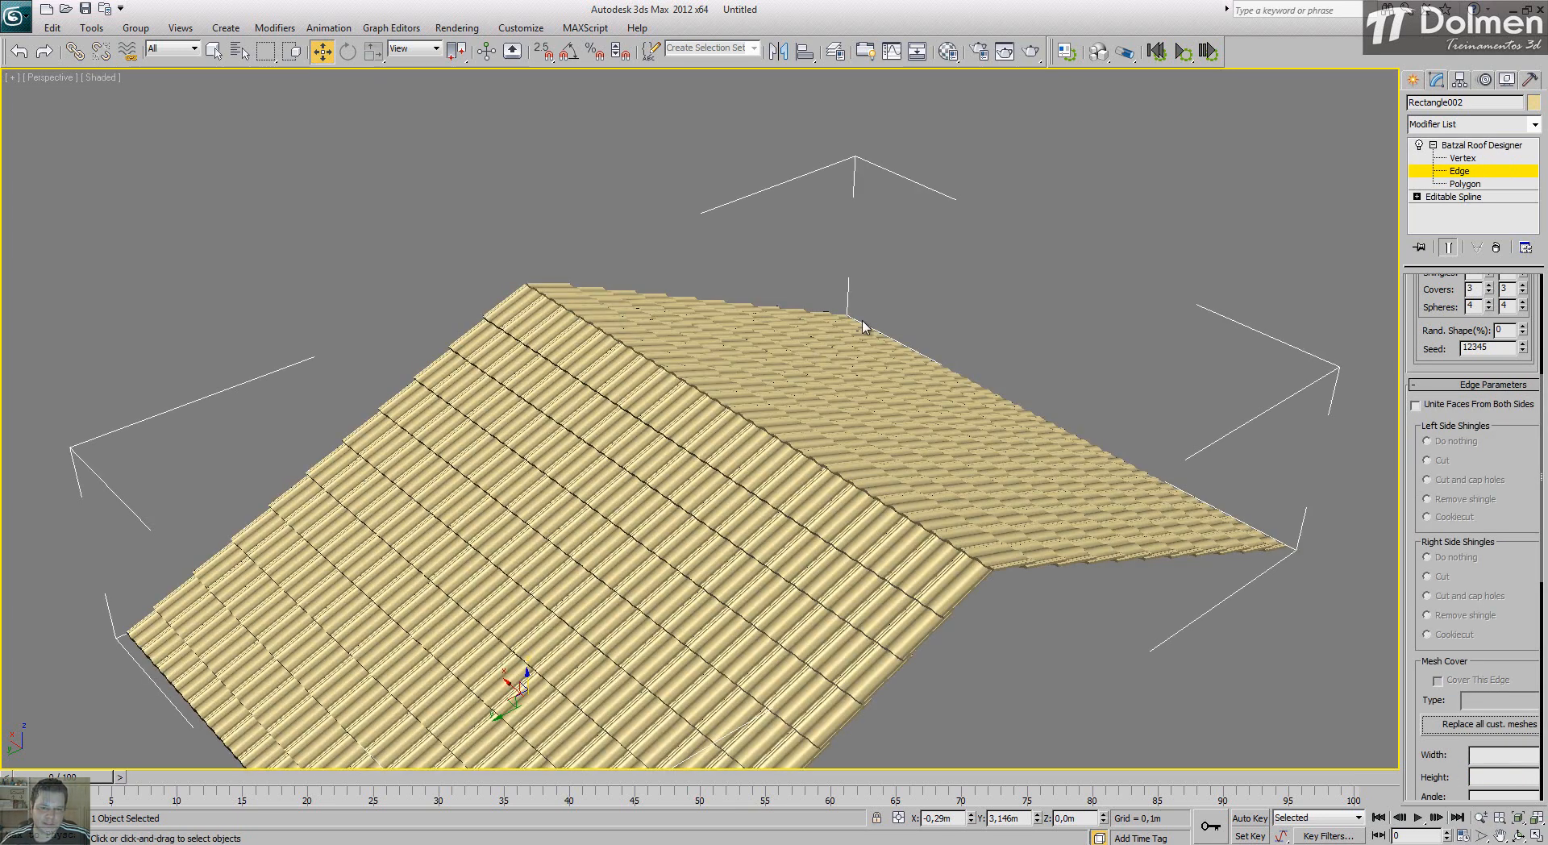
left_click(1536, 836)
left_click(379, 262)
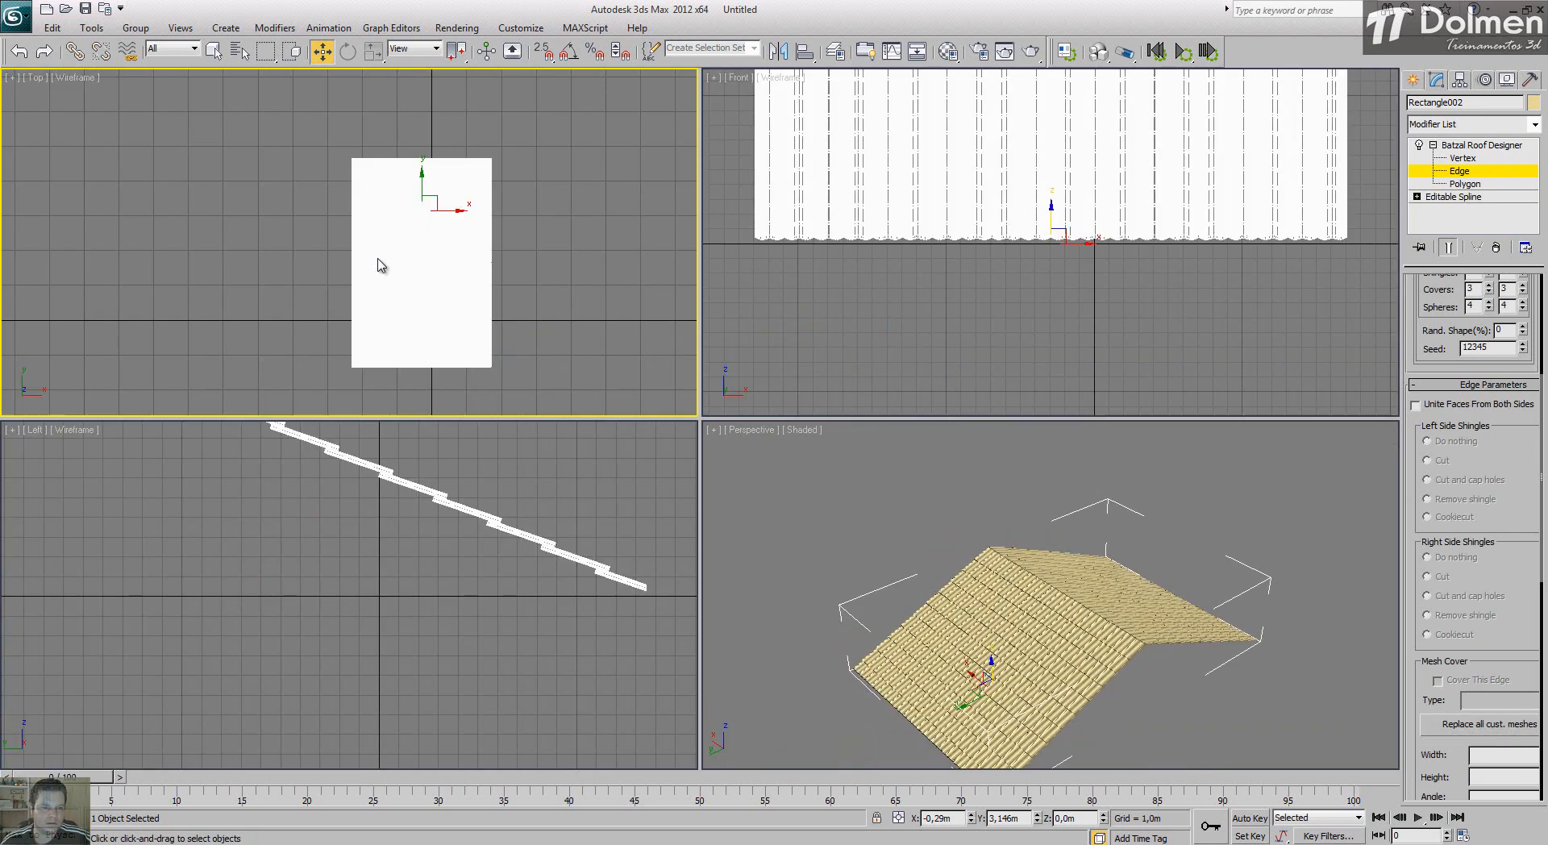
scroll(408, 266, "up", 5)
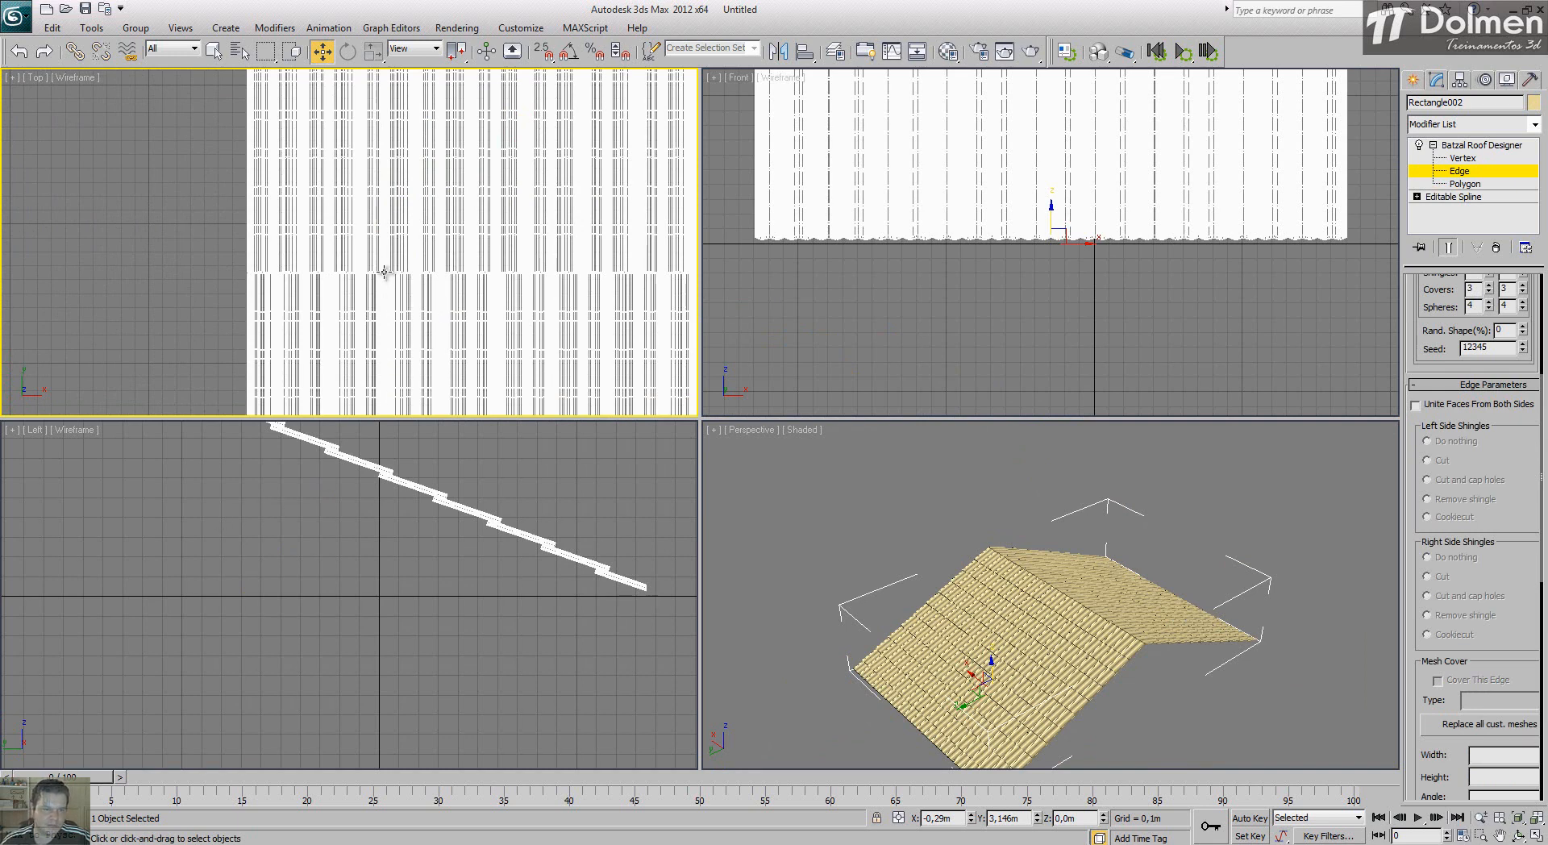
middle_click_drag(387, 286, 304, 241)
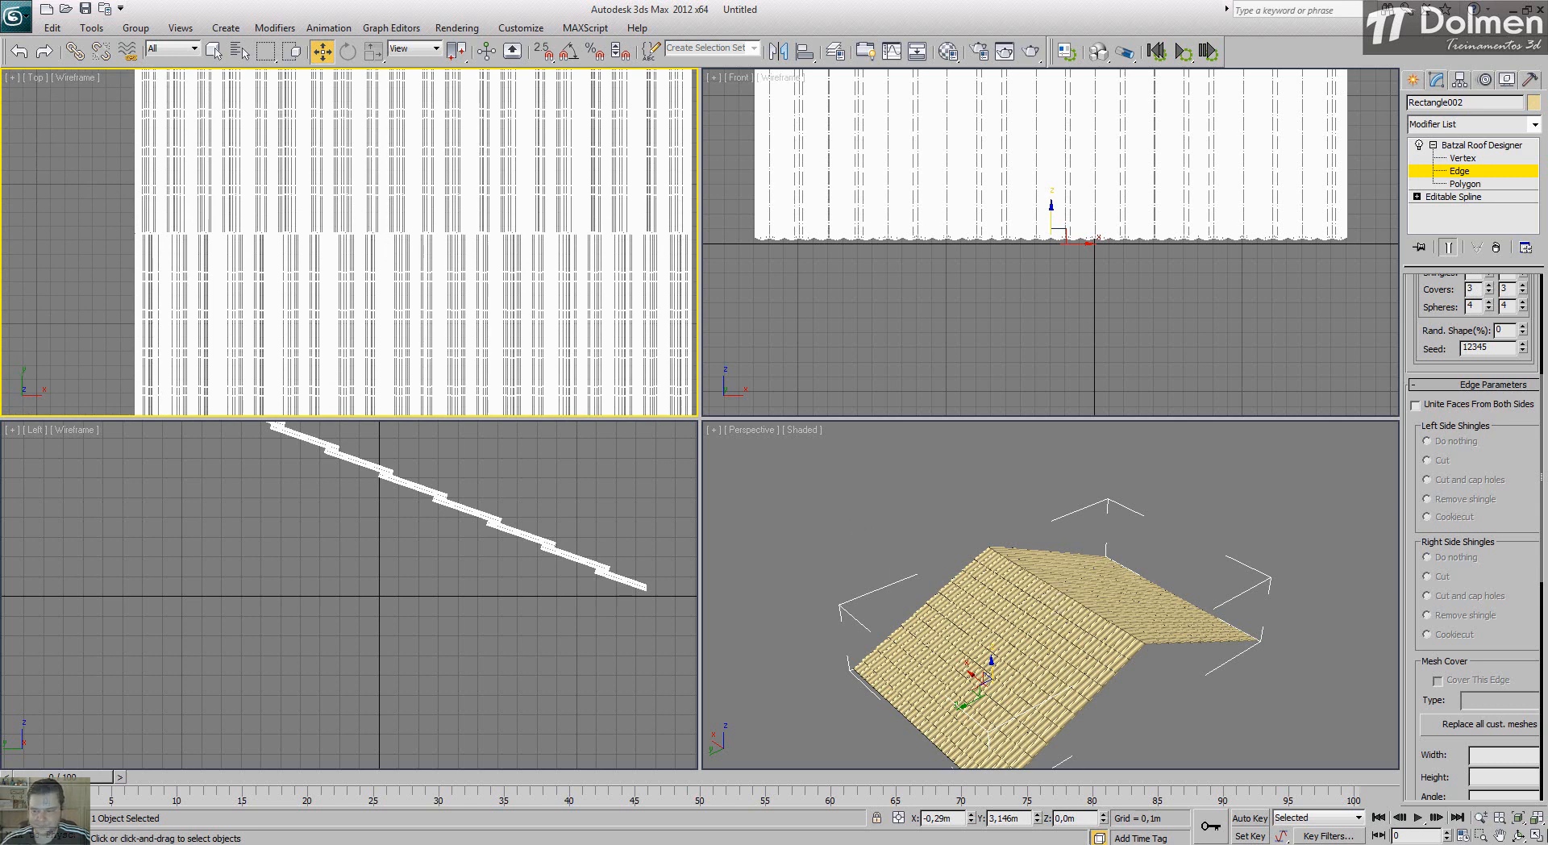
left_click(1207, 693)
left_click(1536, 835)
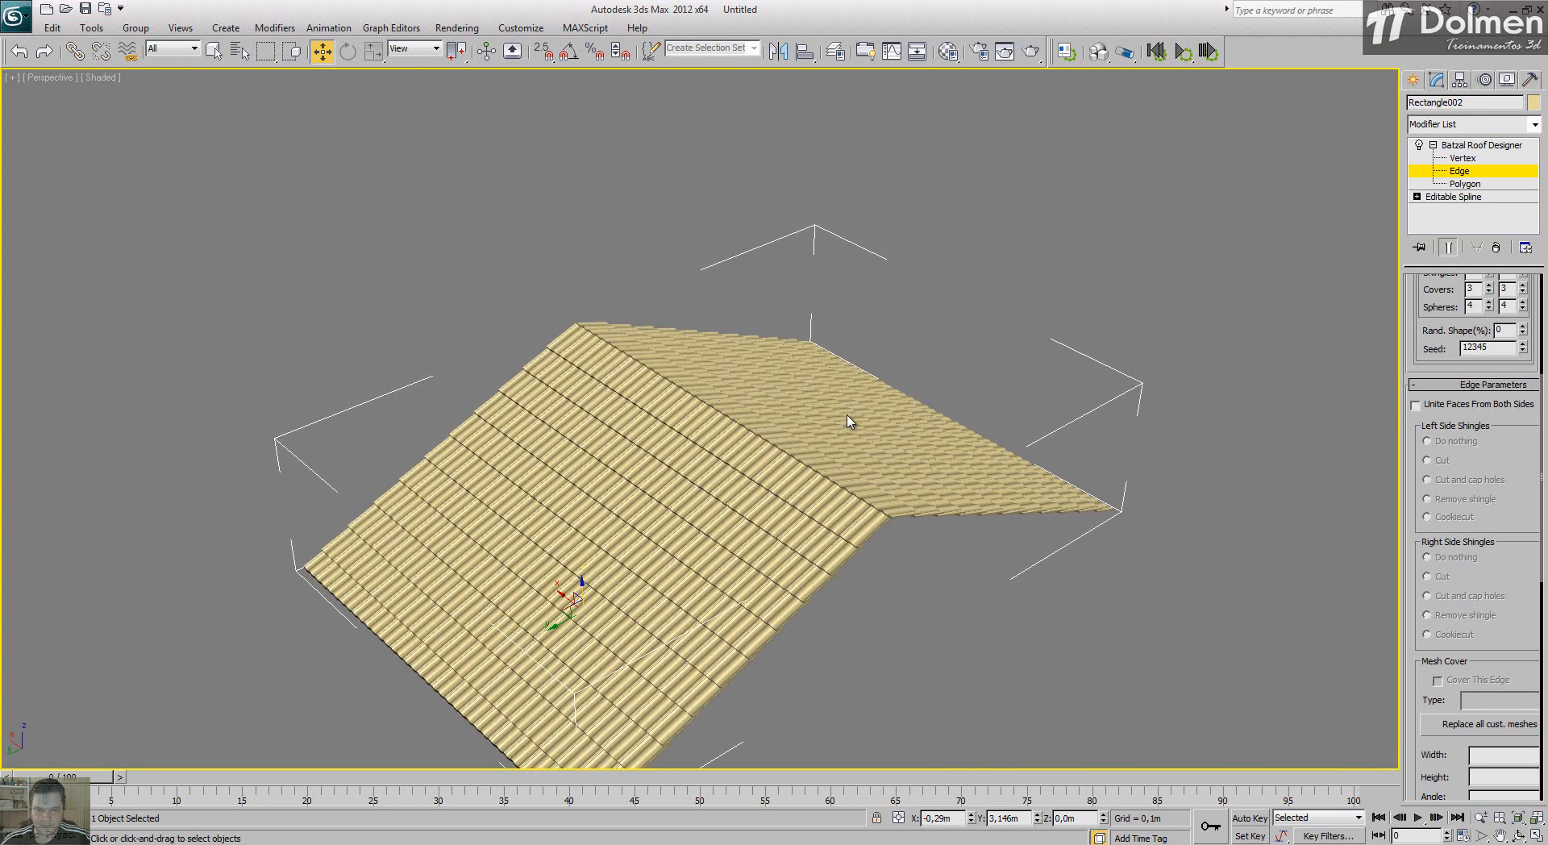
Step: Select the ridge edge shared by the two roof slopes and frame it closely
left_click(827, 477)
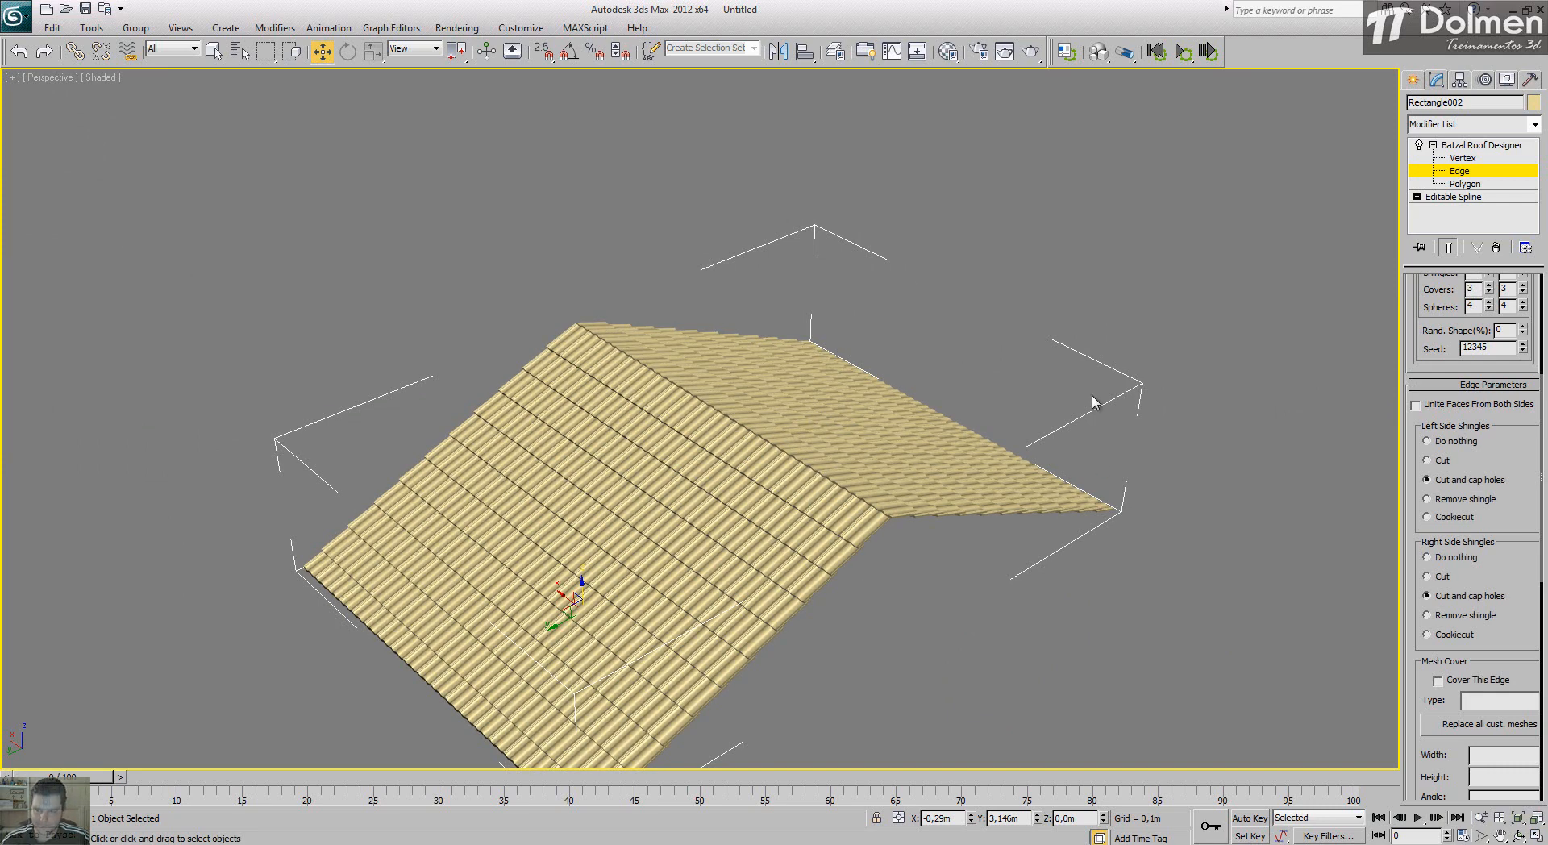
scroll(843, 460, "down", 8)
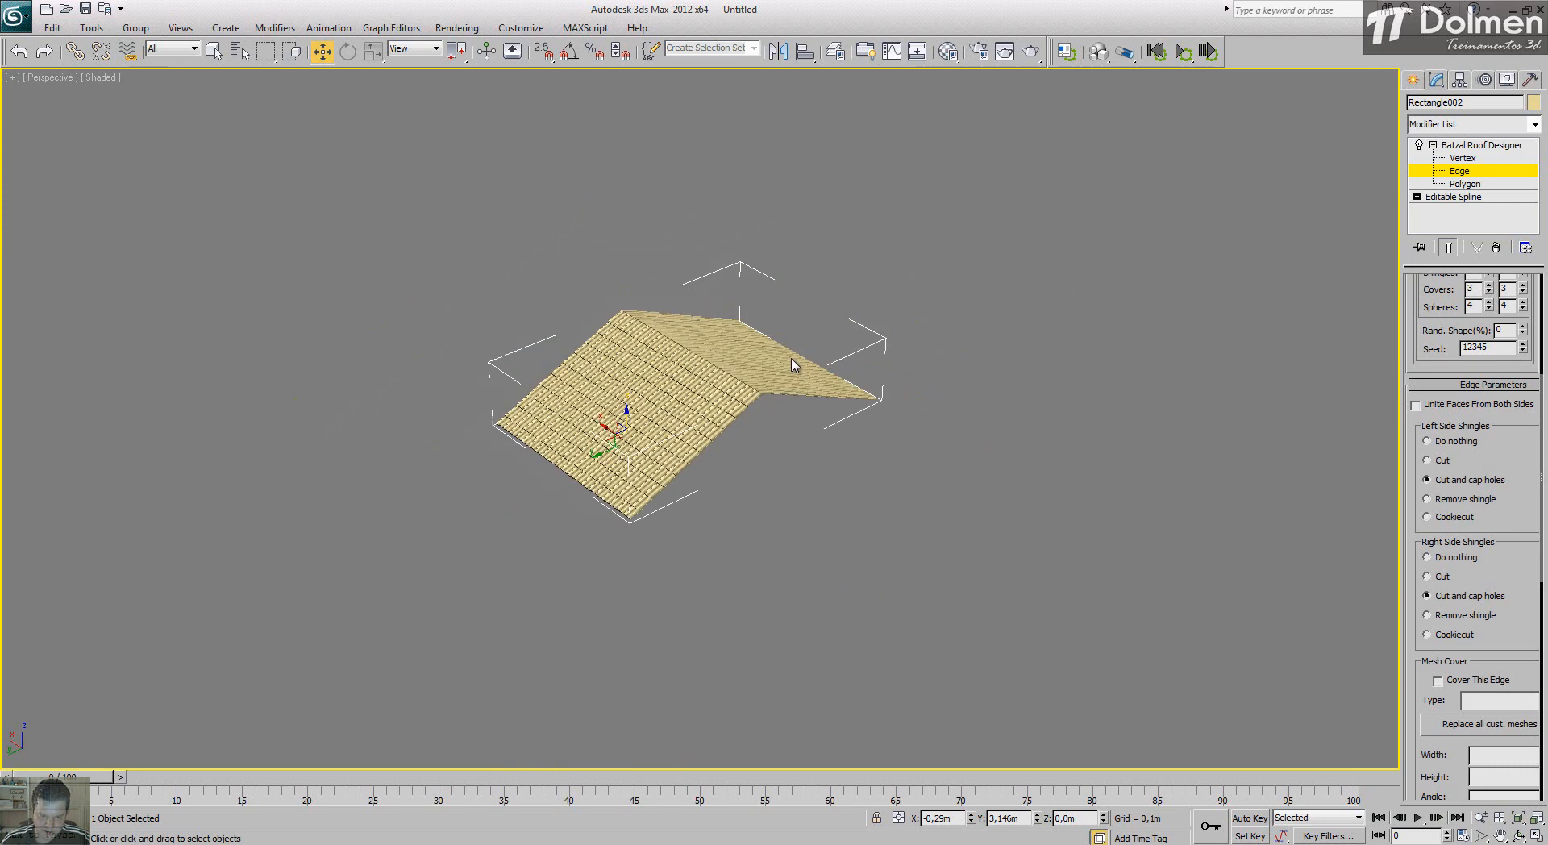
scroll(776, 363, "up", 10)
middle_click_drag(819, 425, 828, 459, "alt")
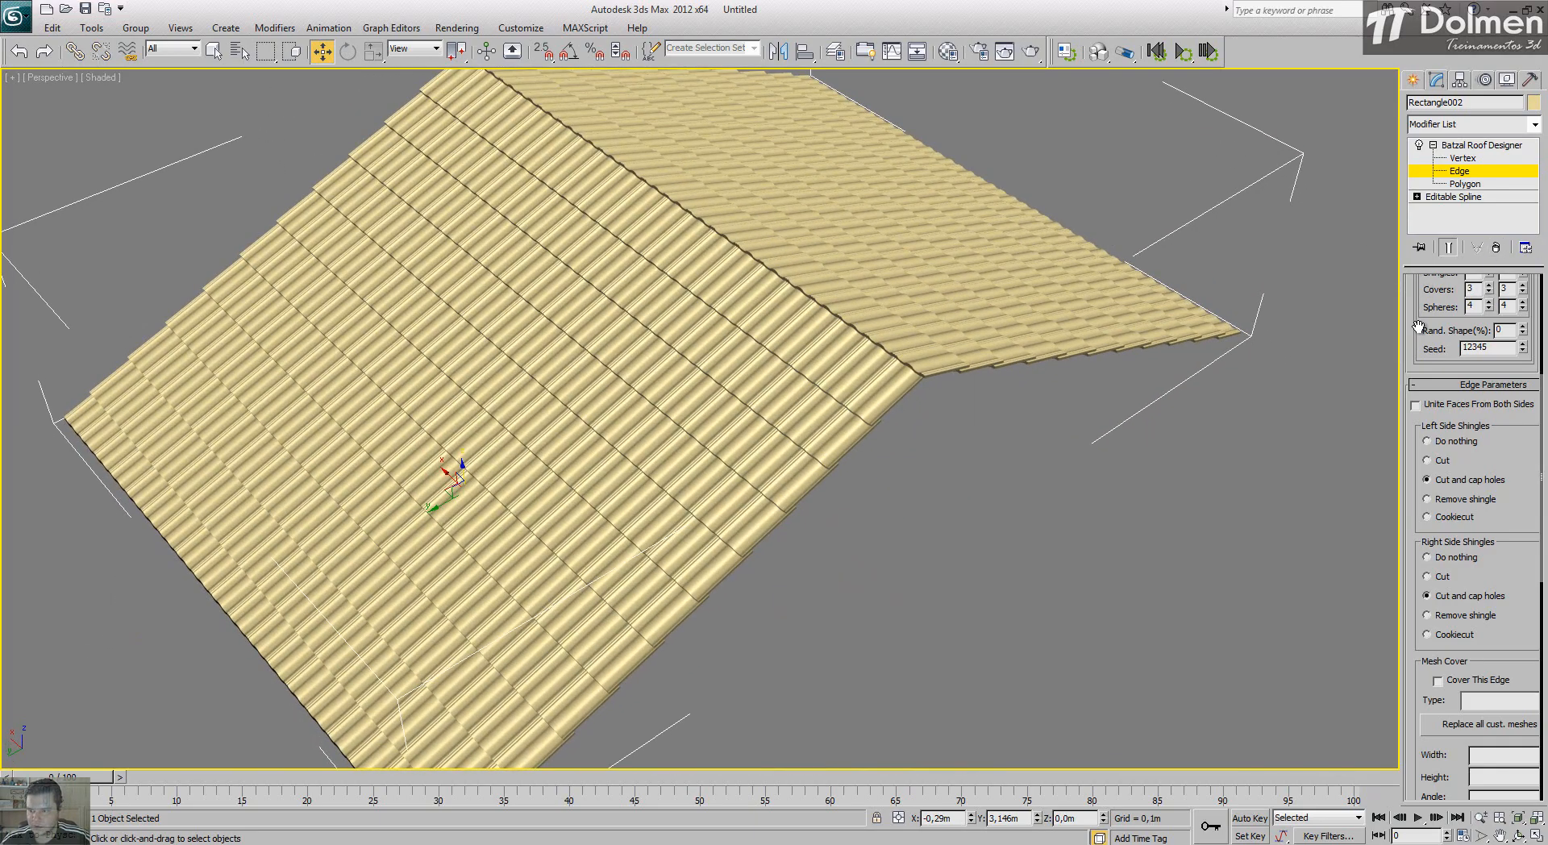
Step: Enable a mesh cover on the selected ridge edge and use the Flat Lathed cover type
left_click_drag(1416, 330, 1428, 614)
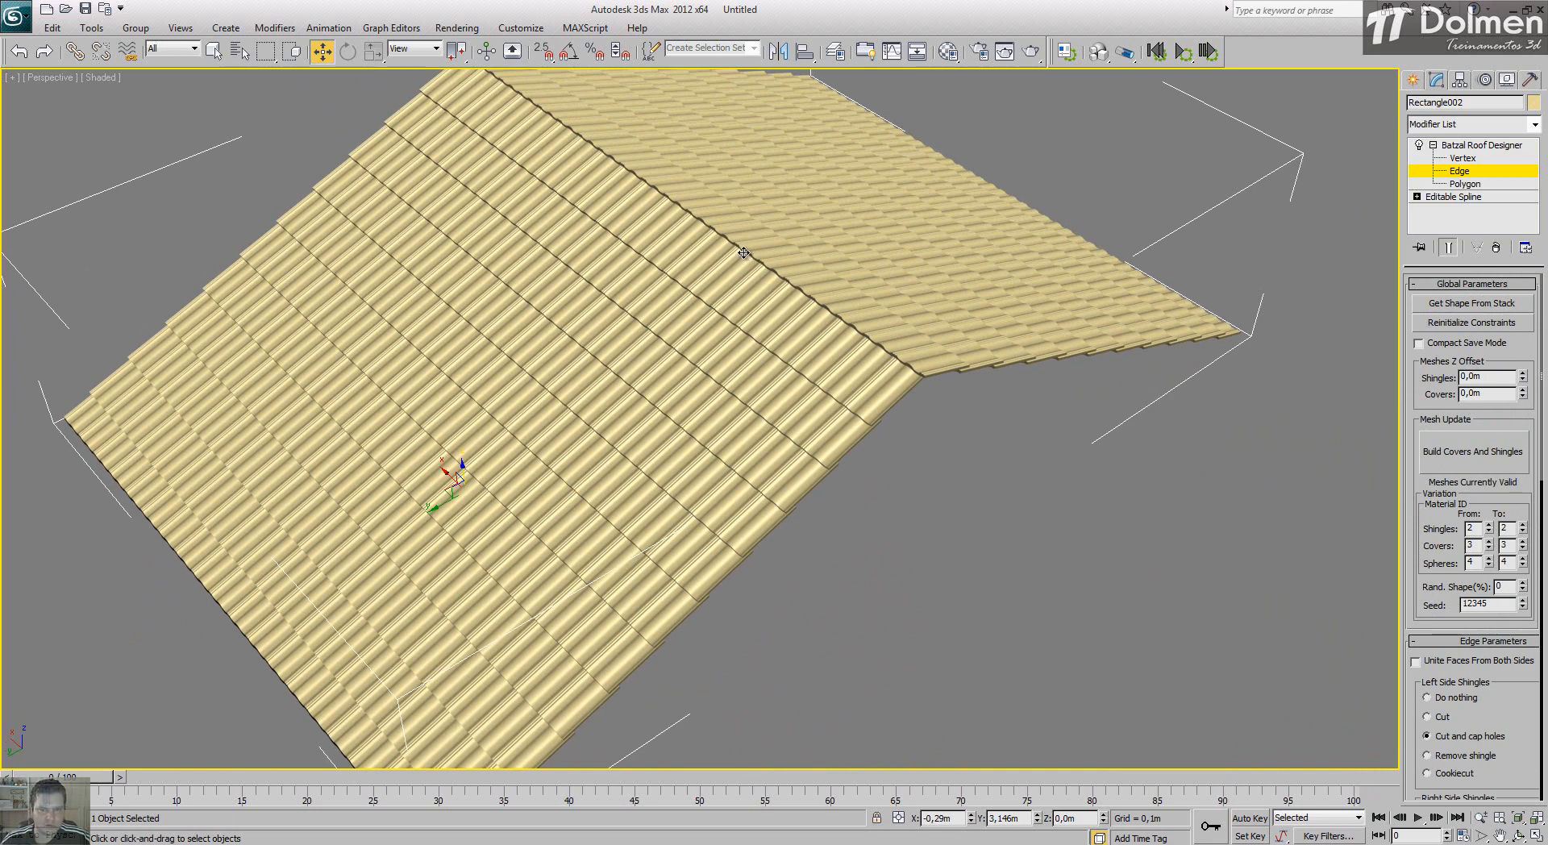
left_click_drag(1429, 510, 1418, 203)
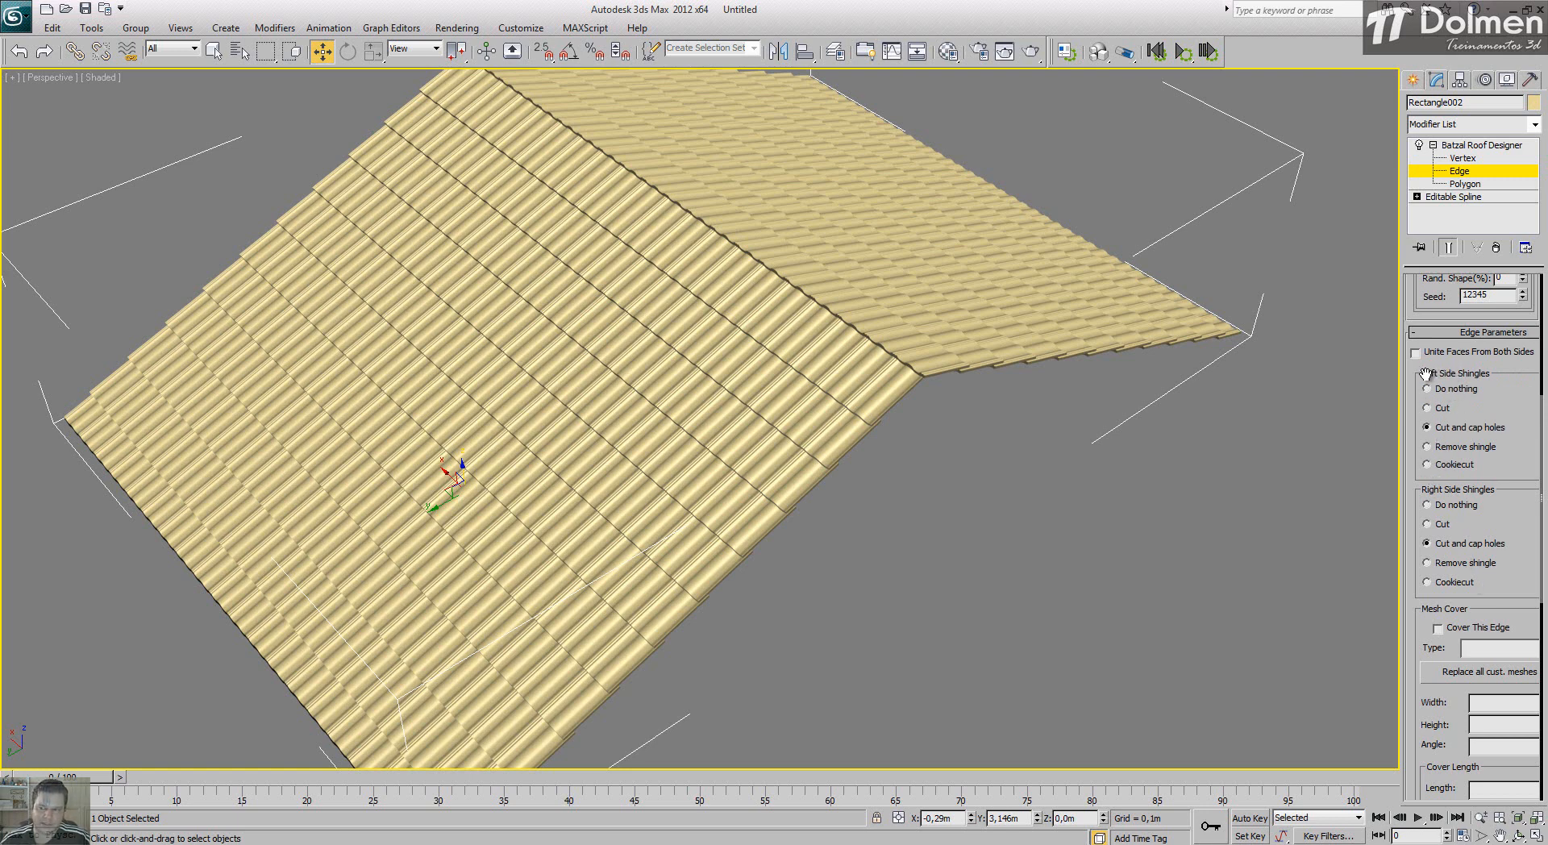
middle_click_drag(848, 347, 880, 425)
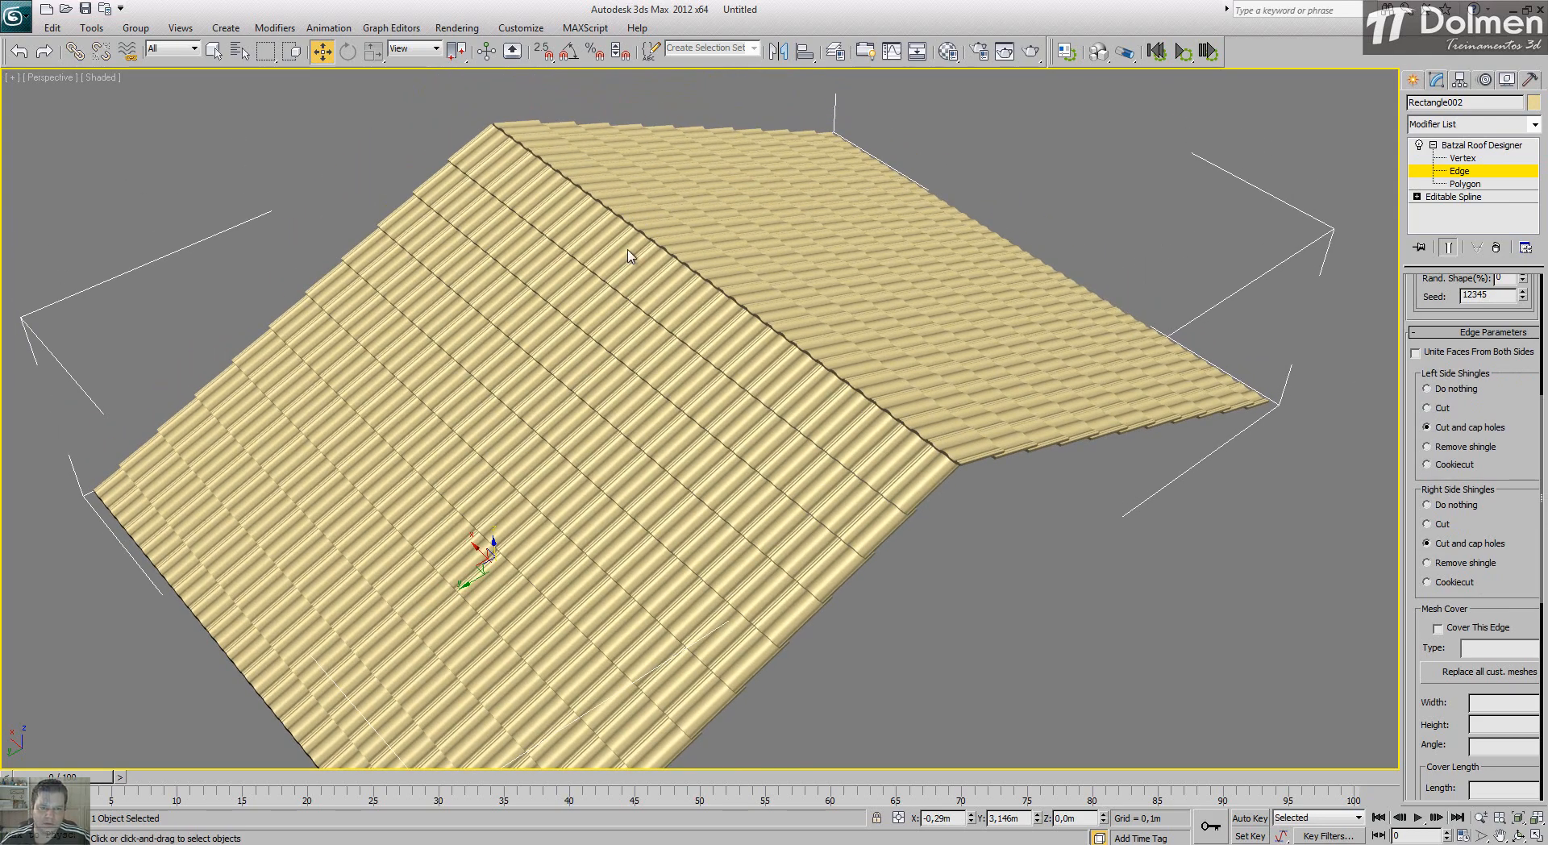
middle_click_drag(646, 338, 669, 339, "alt")
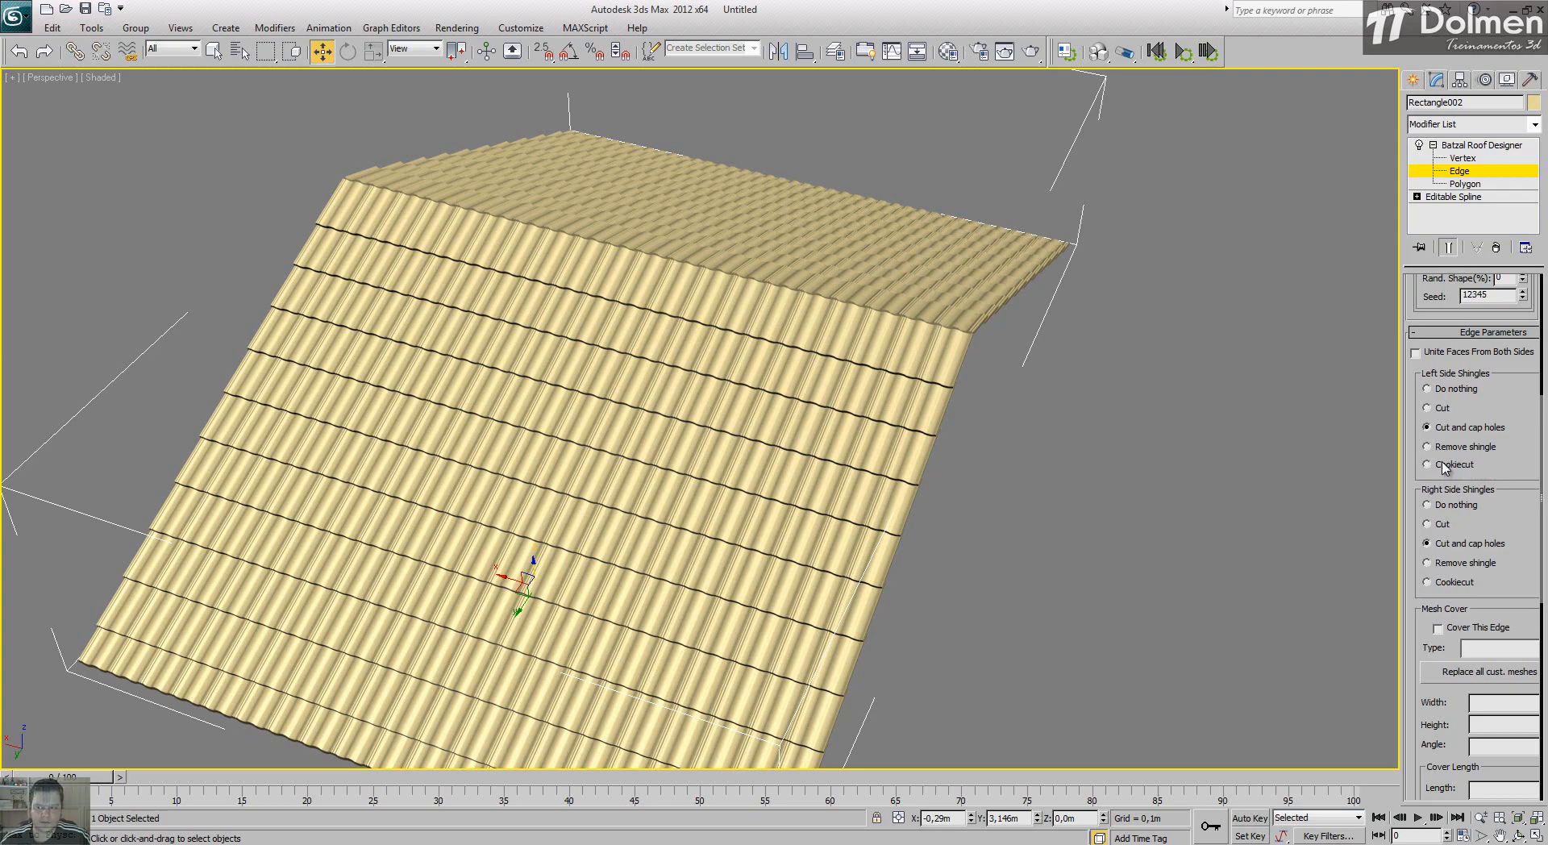
middle_click_drag(919, 338, 867, 314, "alt")
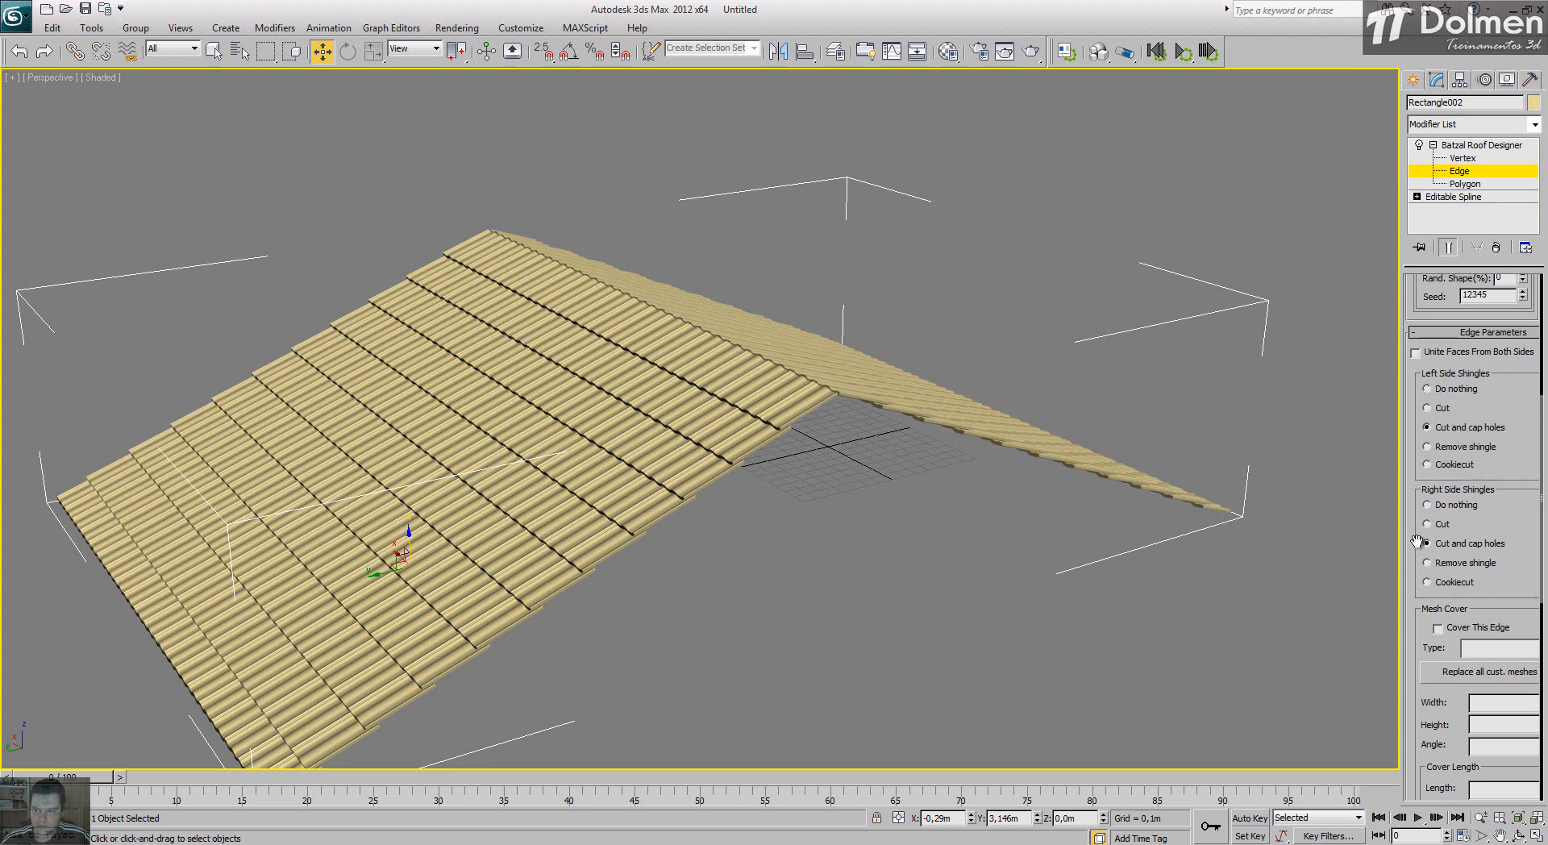
left_click_drag(1417, 541, 1418, 329)
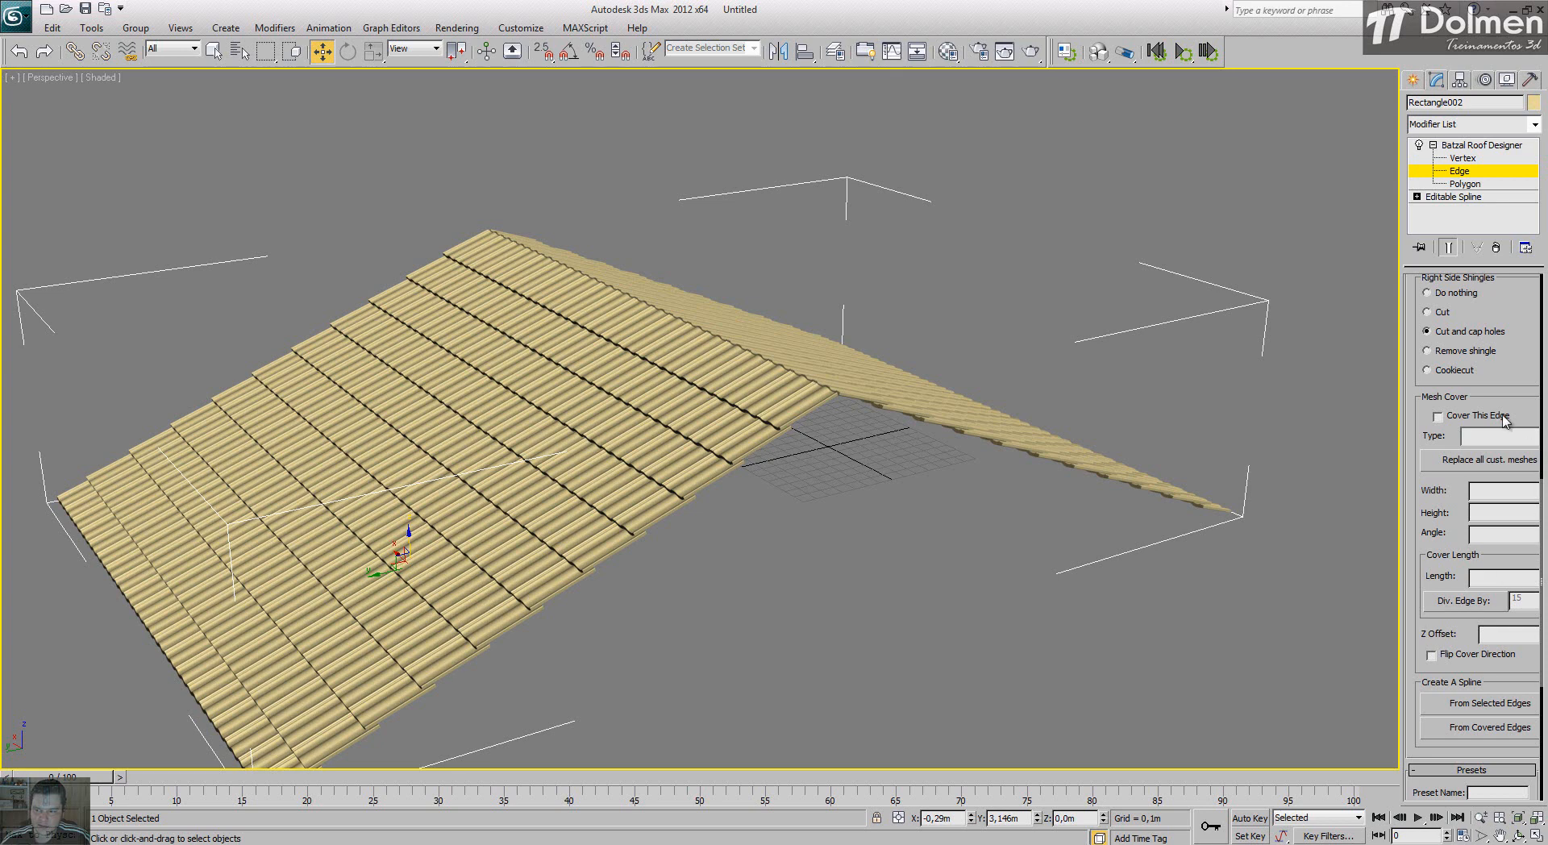
left_click(1437, 417)
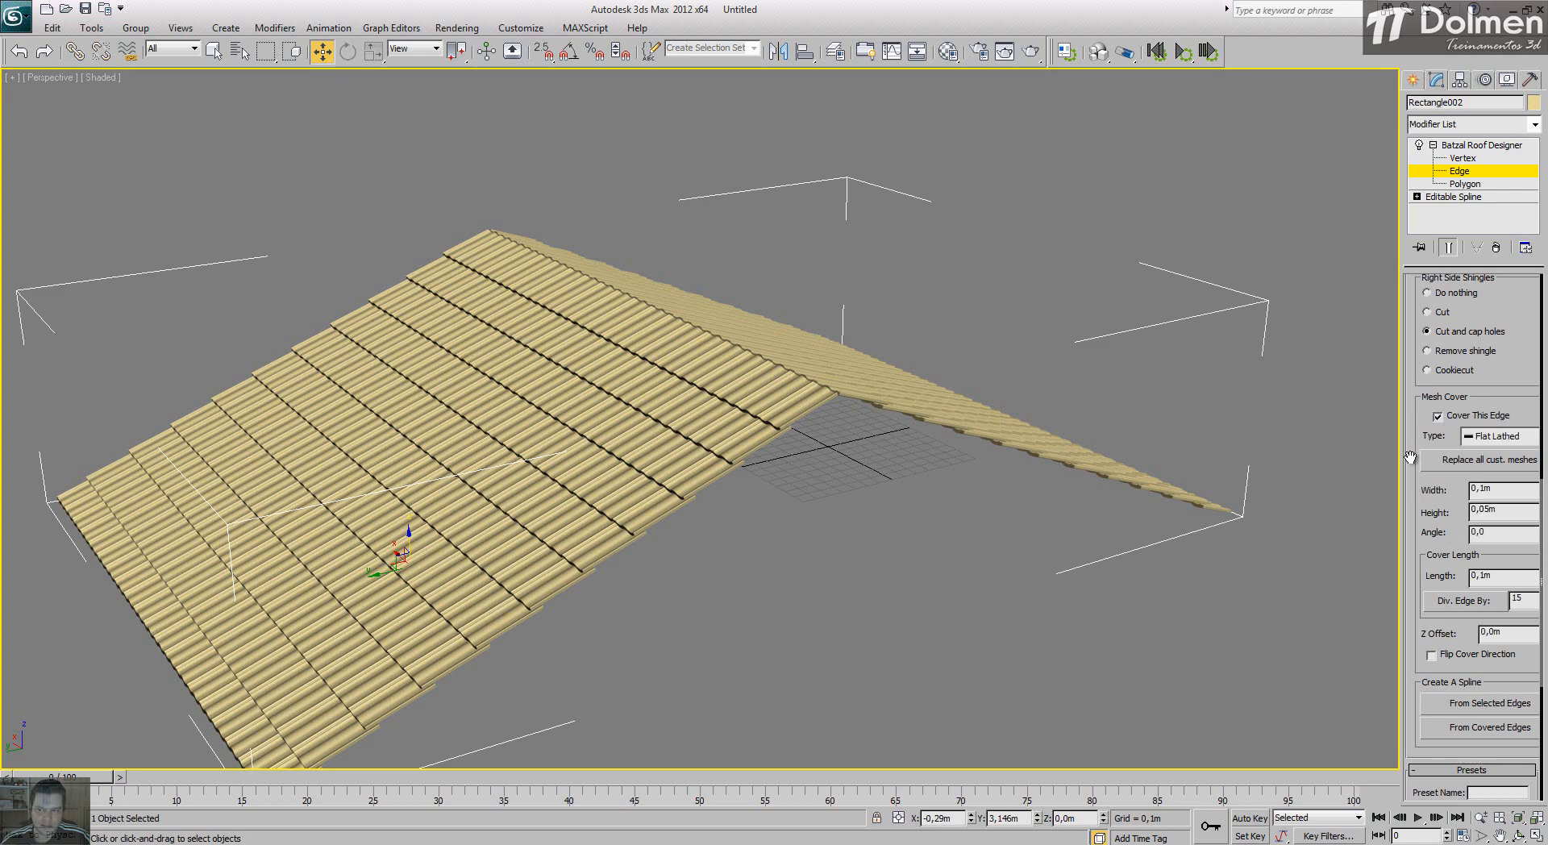
middle_click_drag(542, 283, 559, 372)
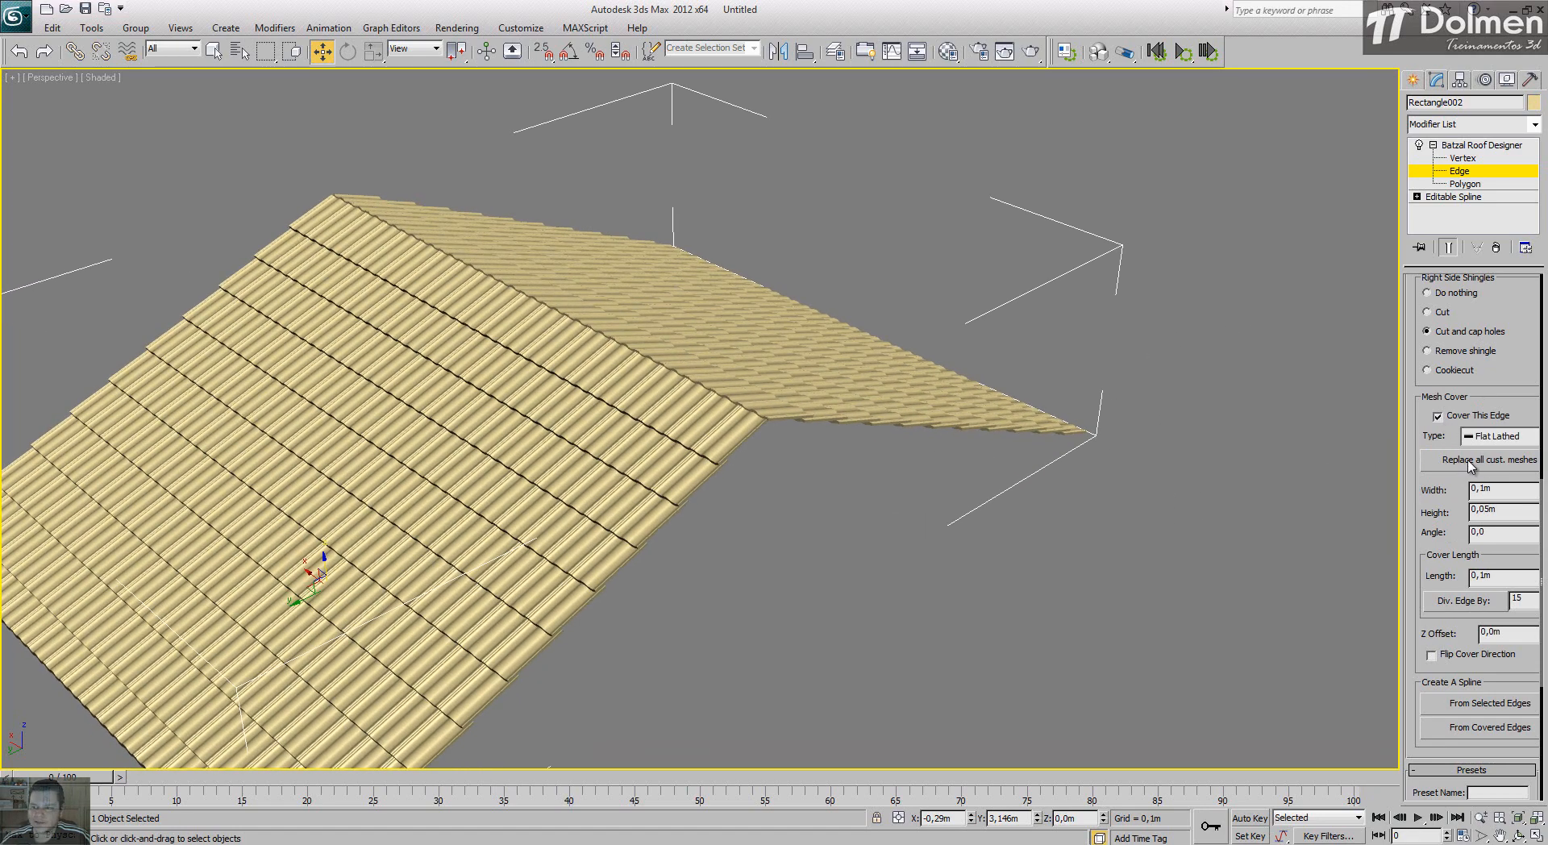
left_click(1510, 440)
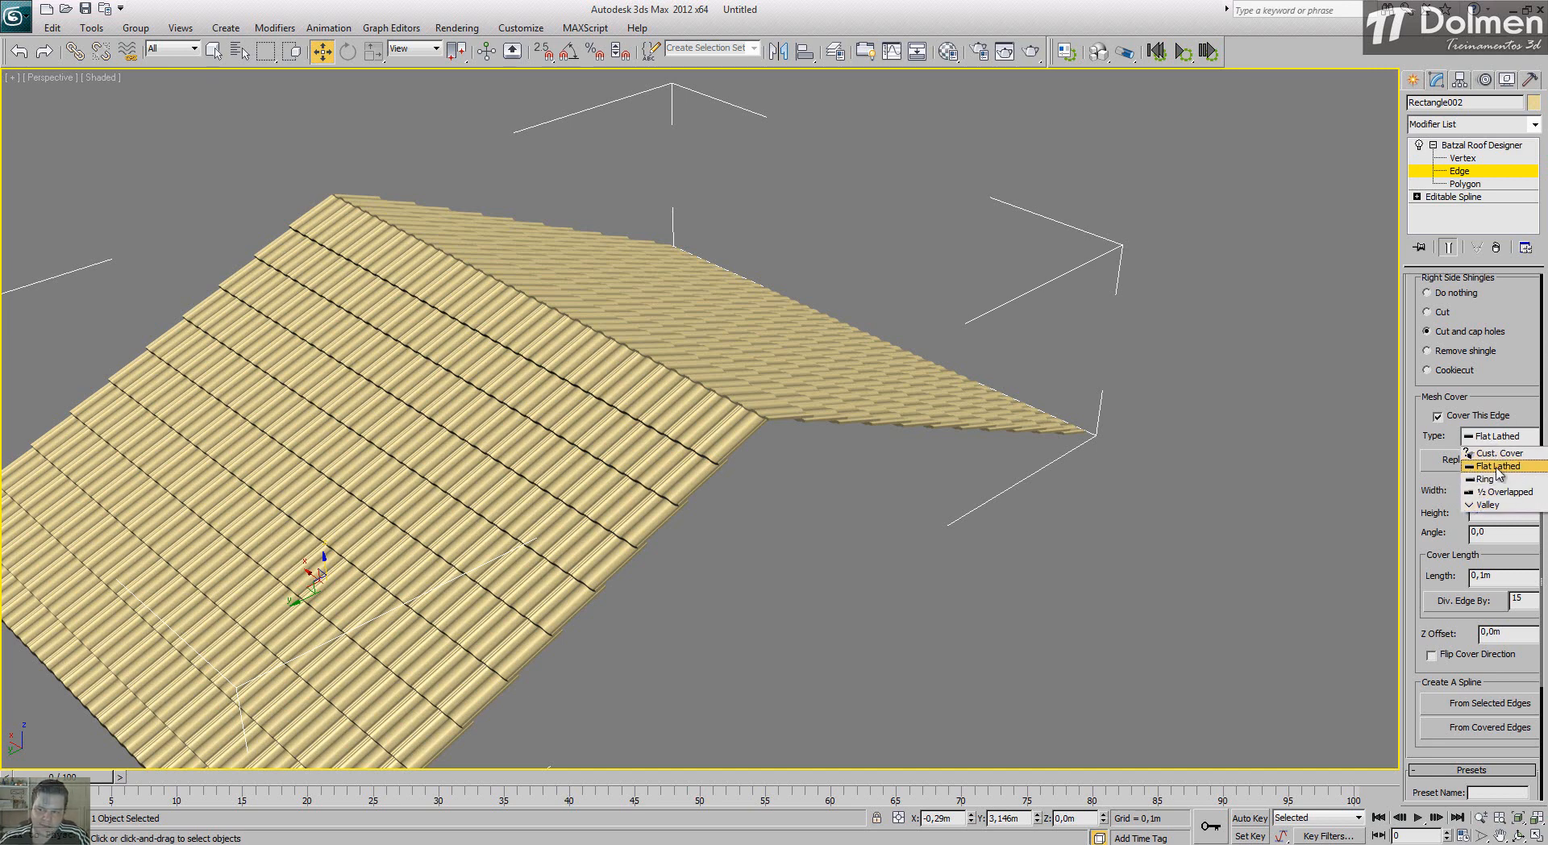
left_click(1495, 468)
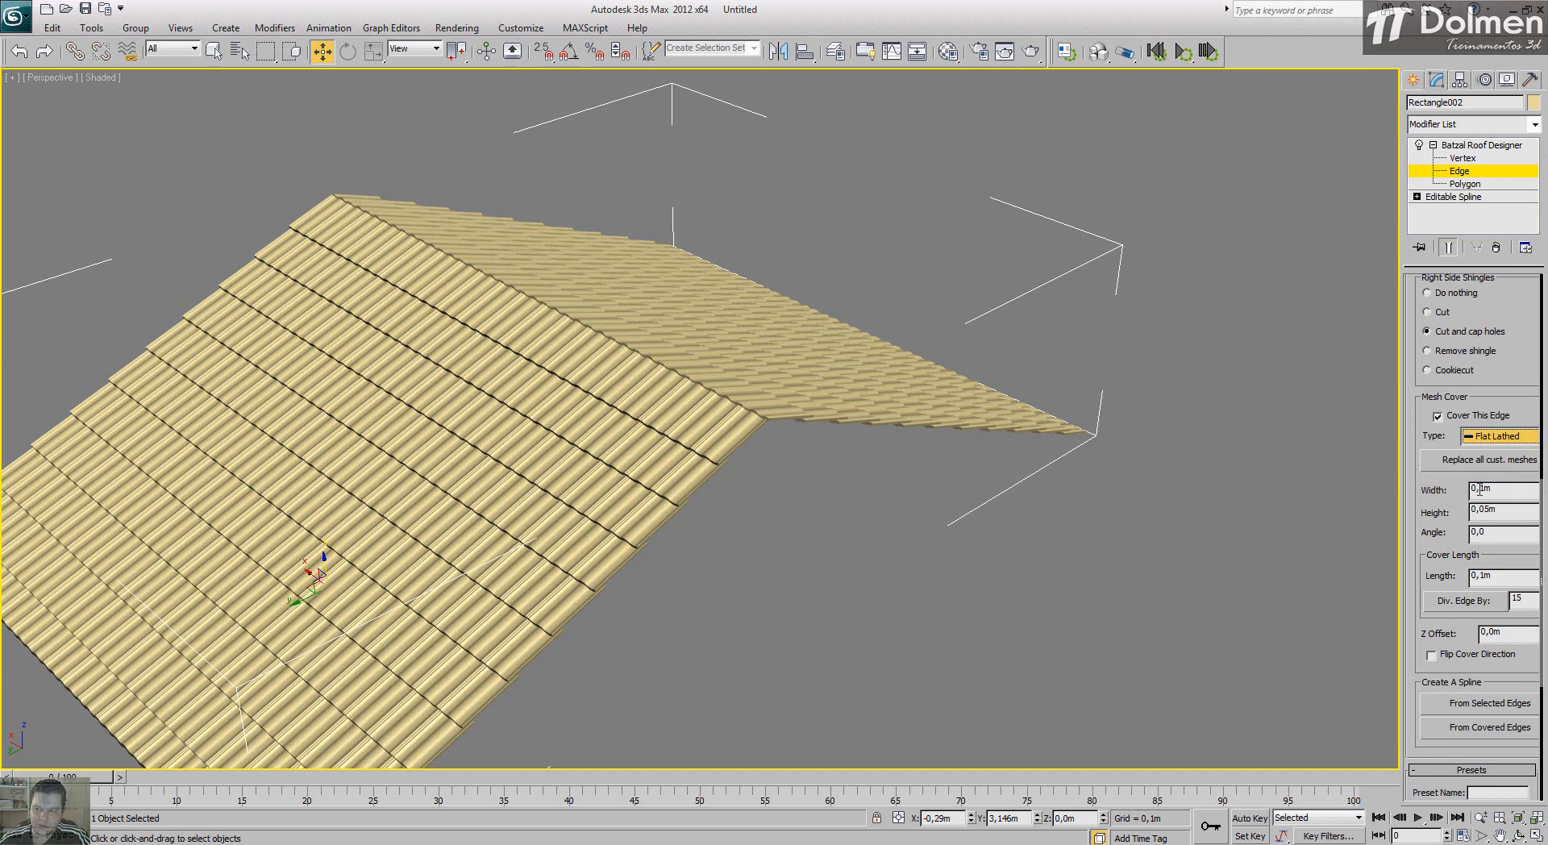
Step: Set the ridge cover's width to 0.2 m and height to 0.12 m, and review the available cover types
left_click_drag(1479, 490, 1514, 489)
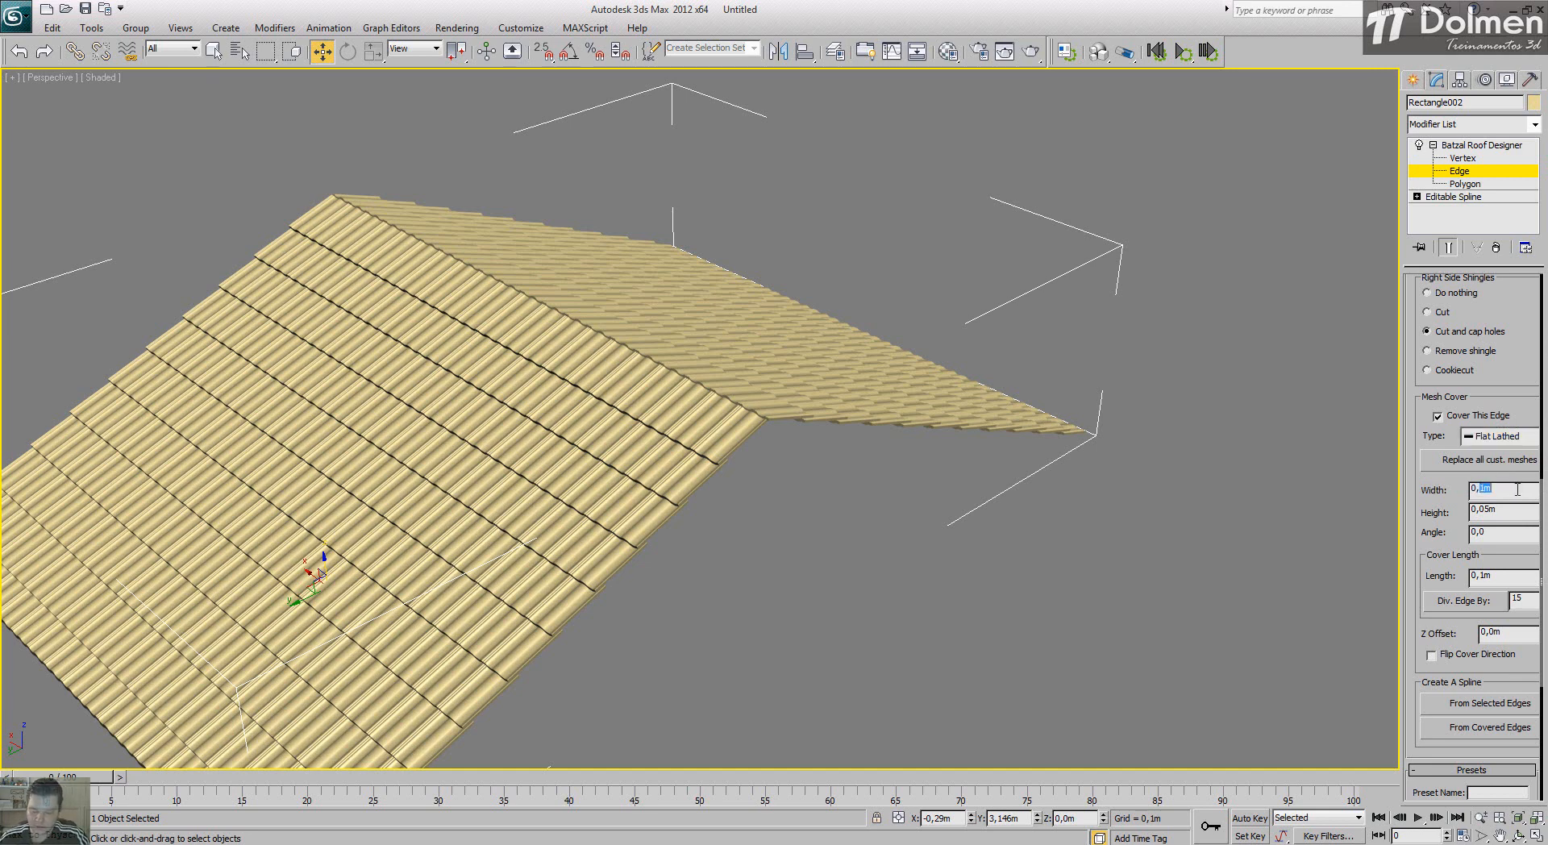
type("2")
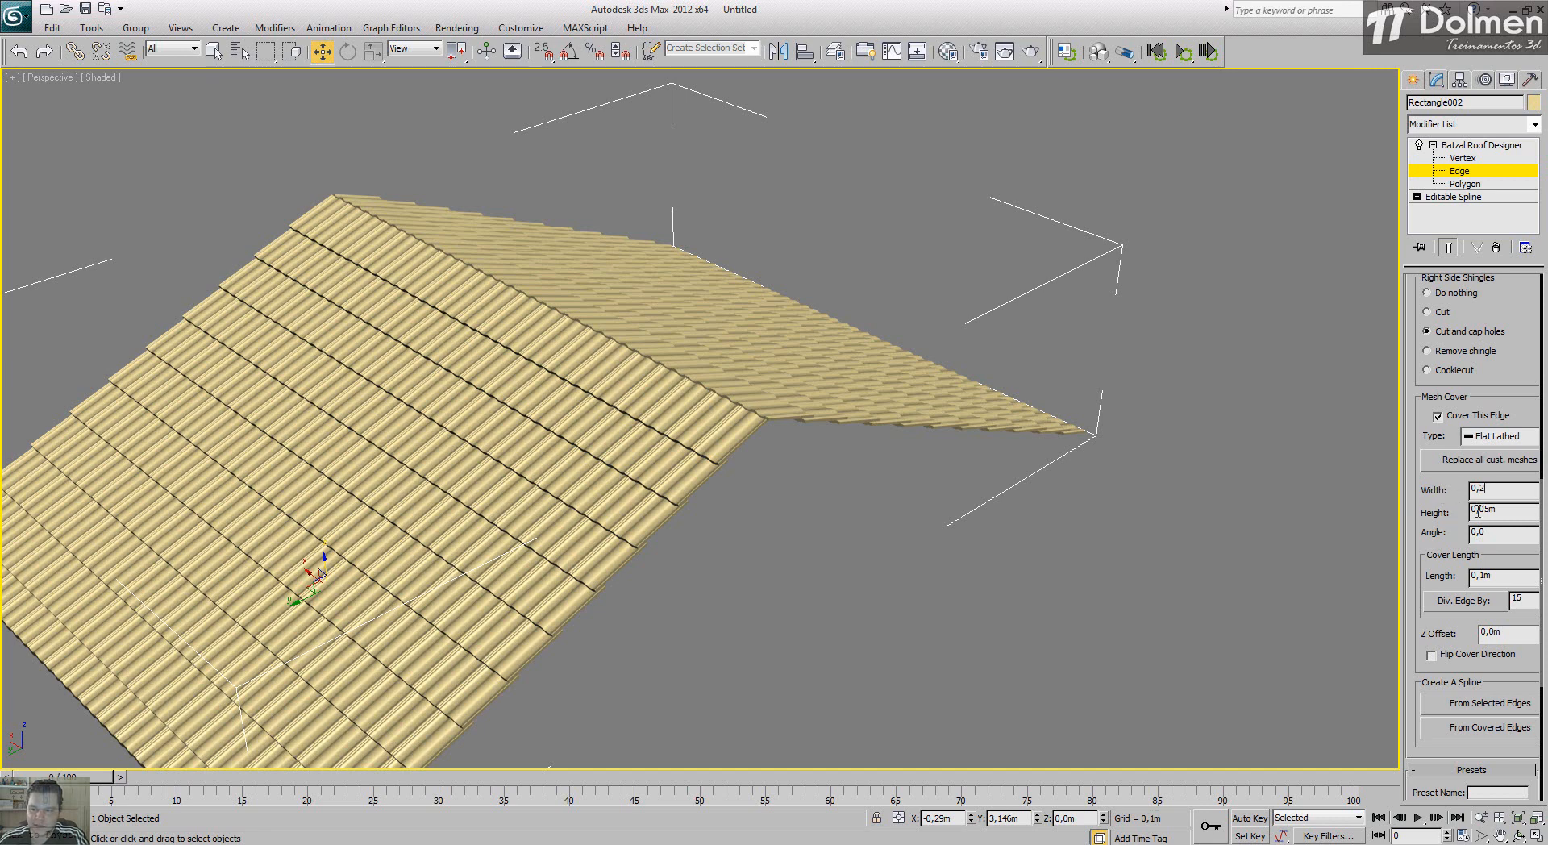
type("12")
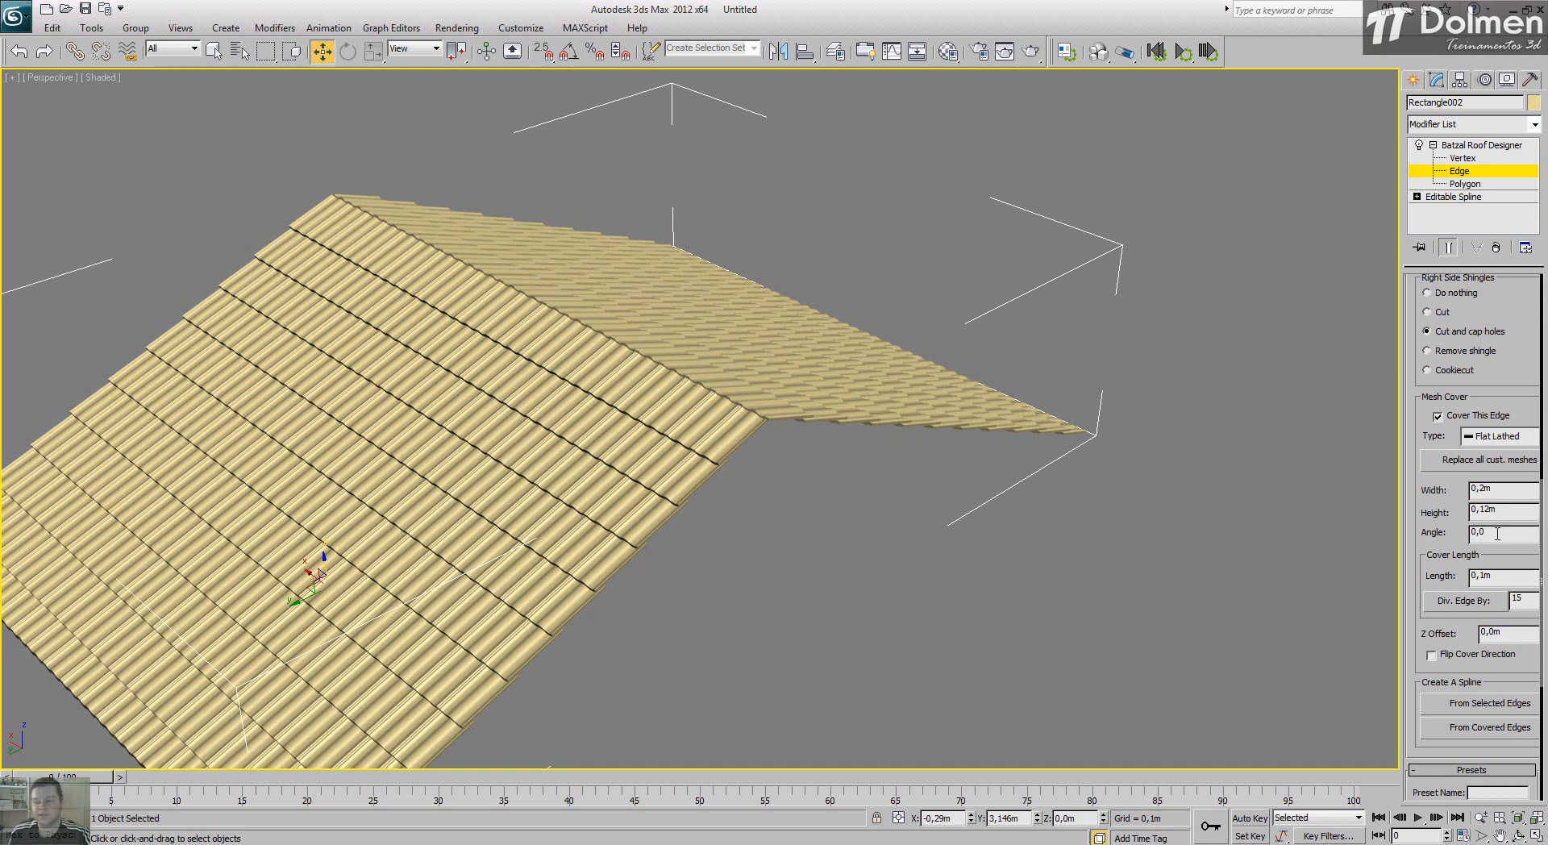
left_click(1516, 437)
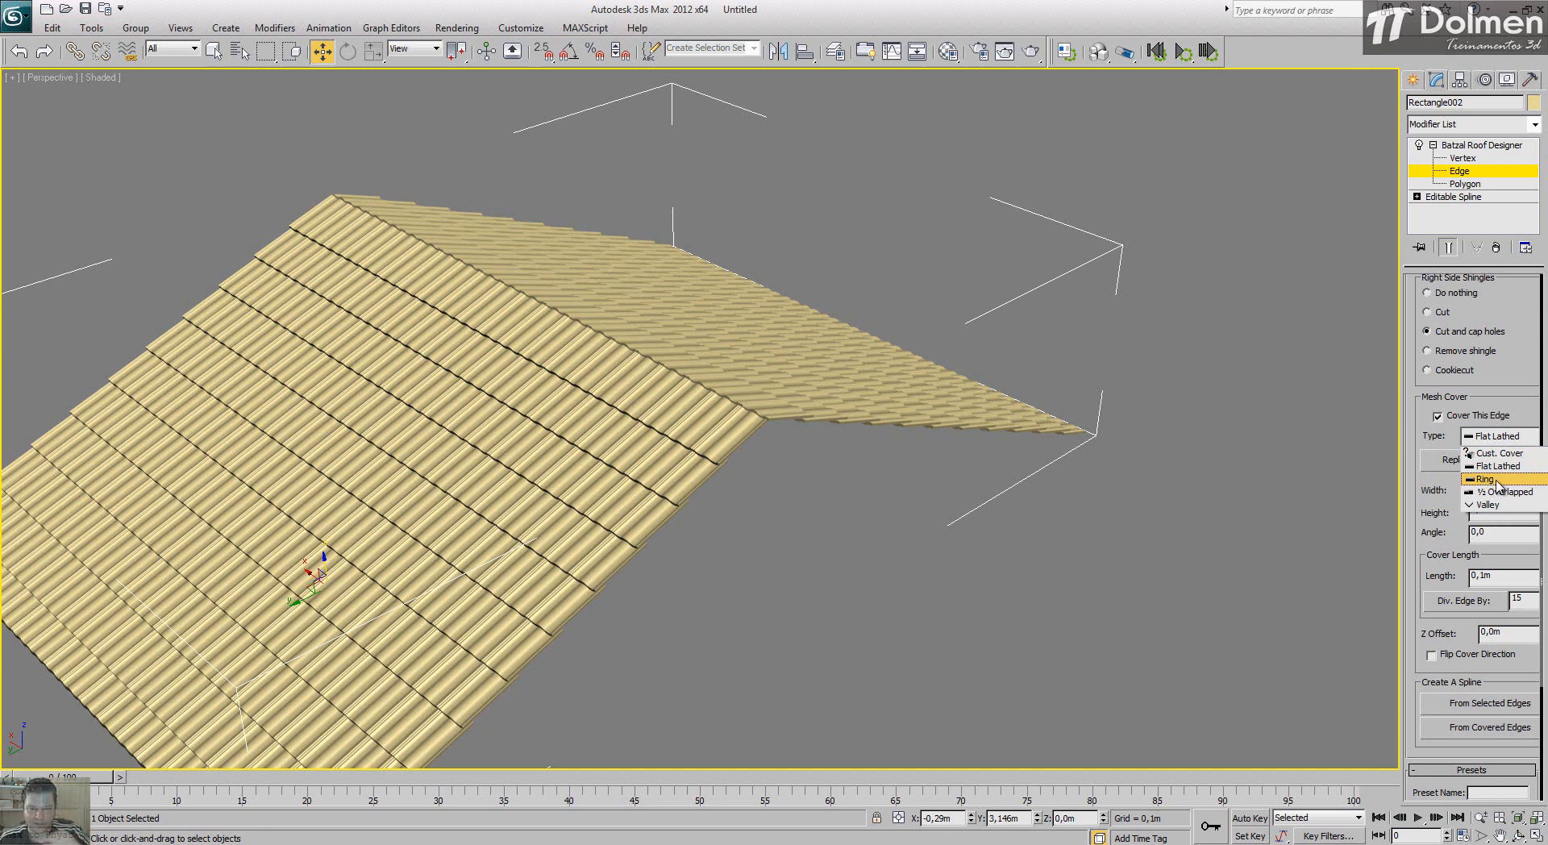
left_click(1522, 383)
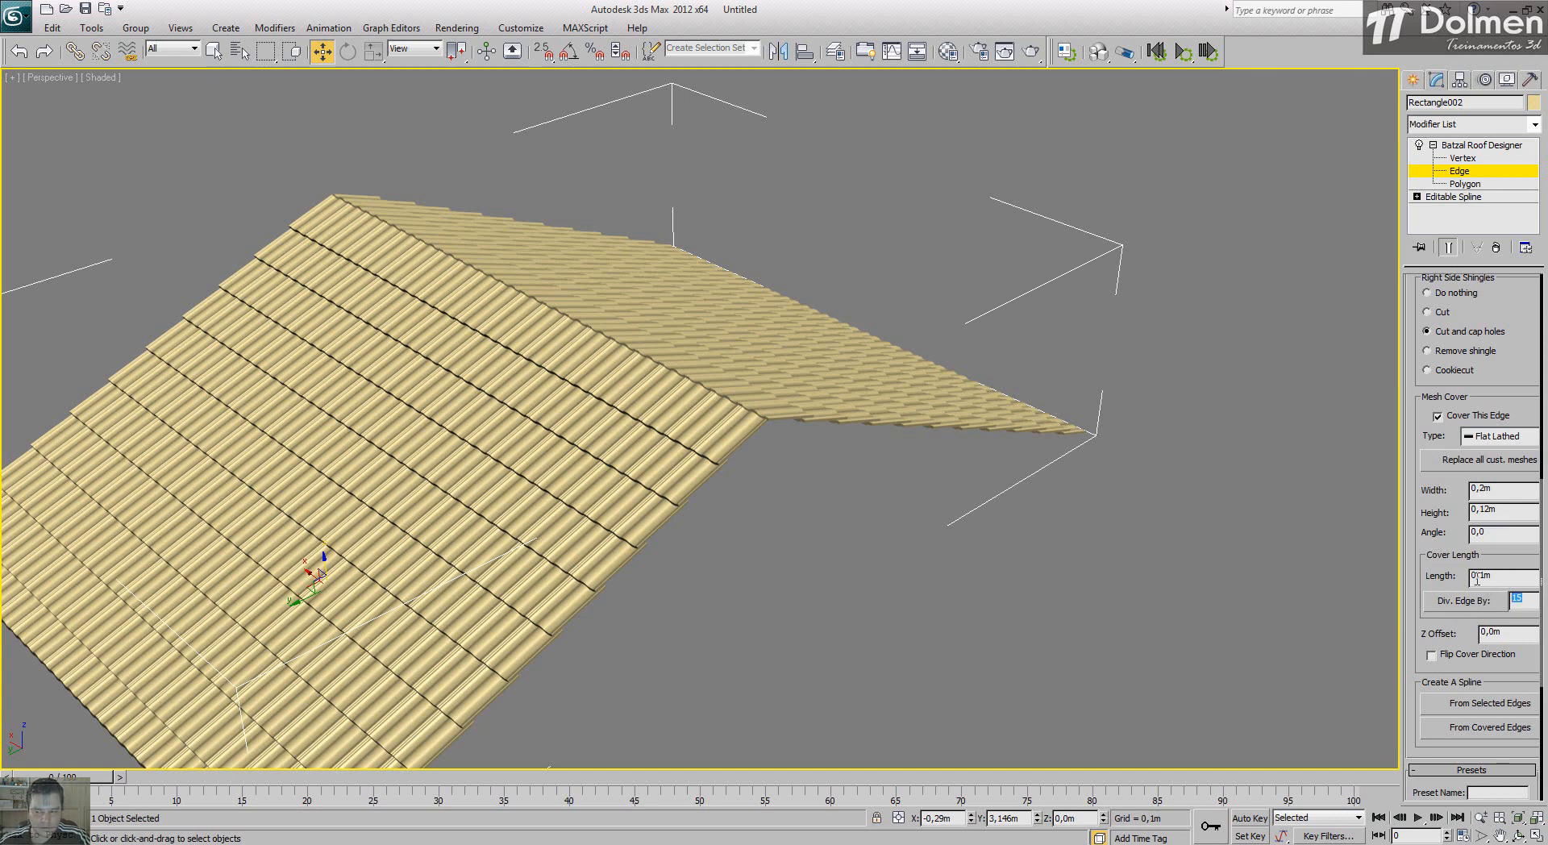
Step: Set the ridge cover's length to 0.3 m and build the covers and shingles
left_click_drag(1478, 574, 1511, 574)
left_click_drag(1420, 395, 1434, 836)
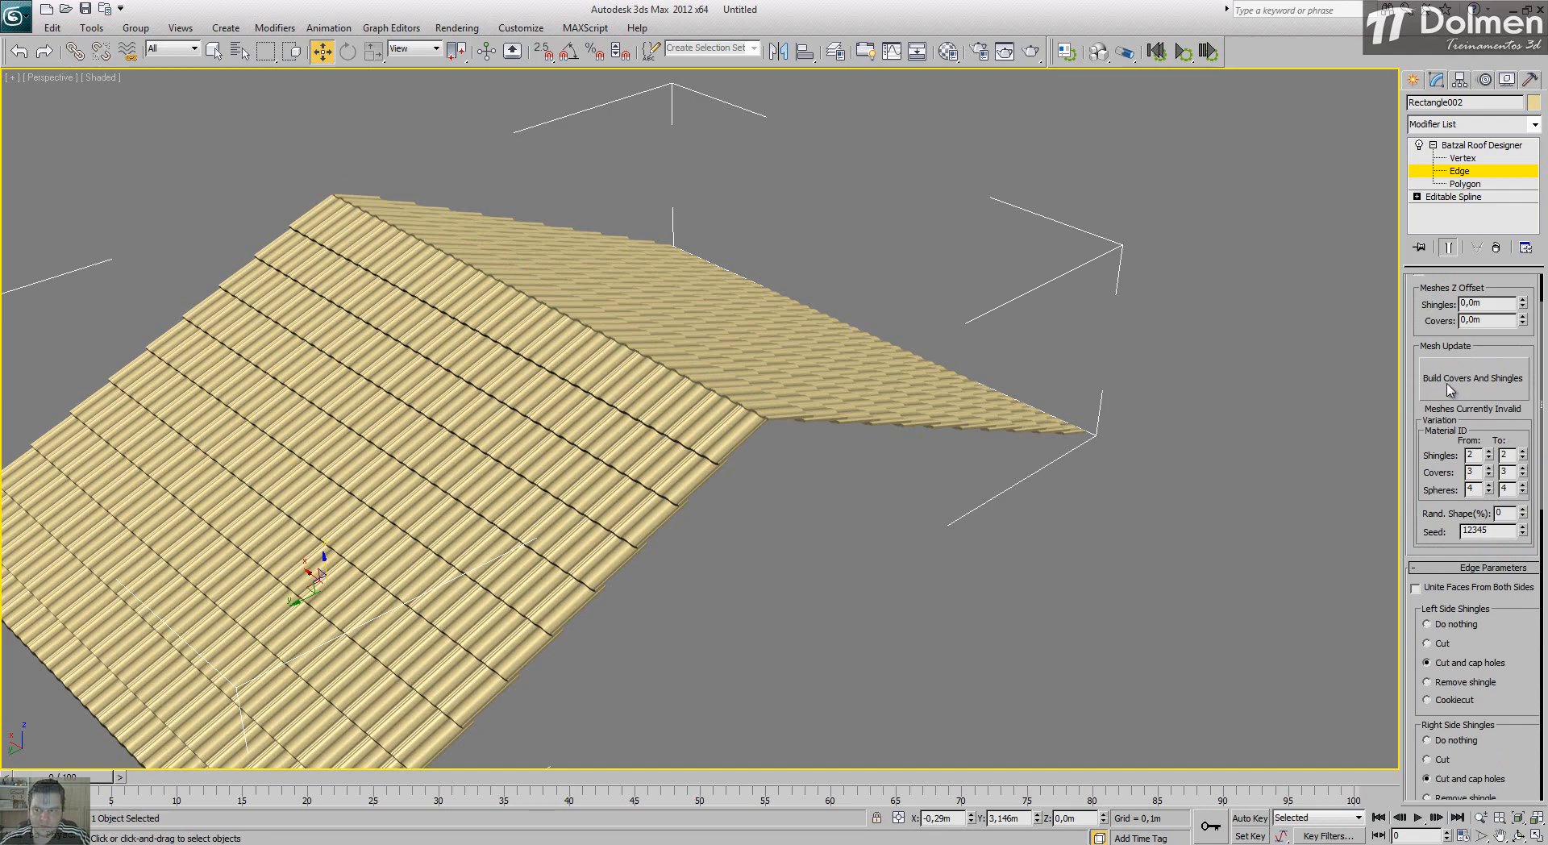
left_click(1473, 380)
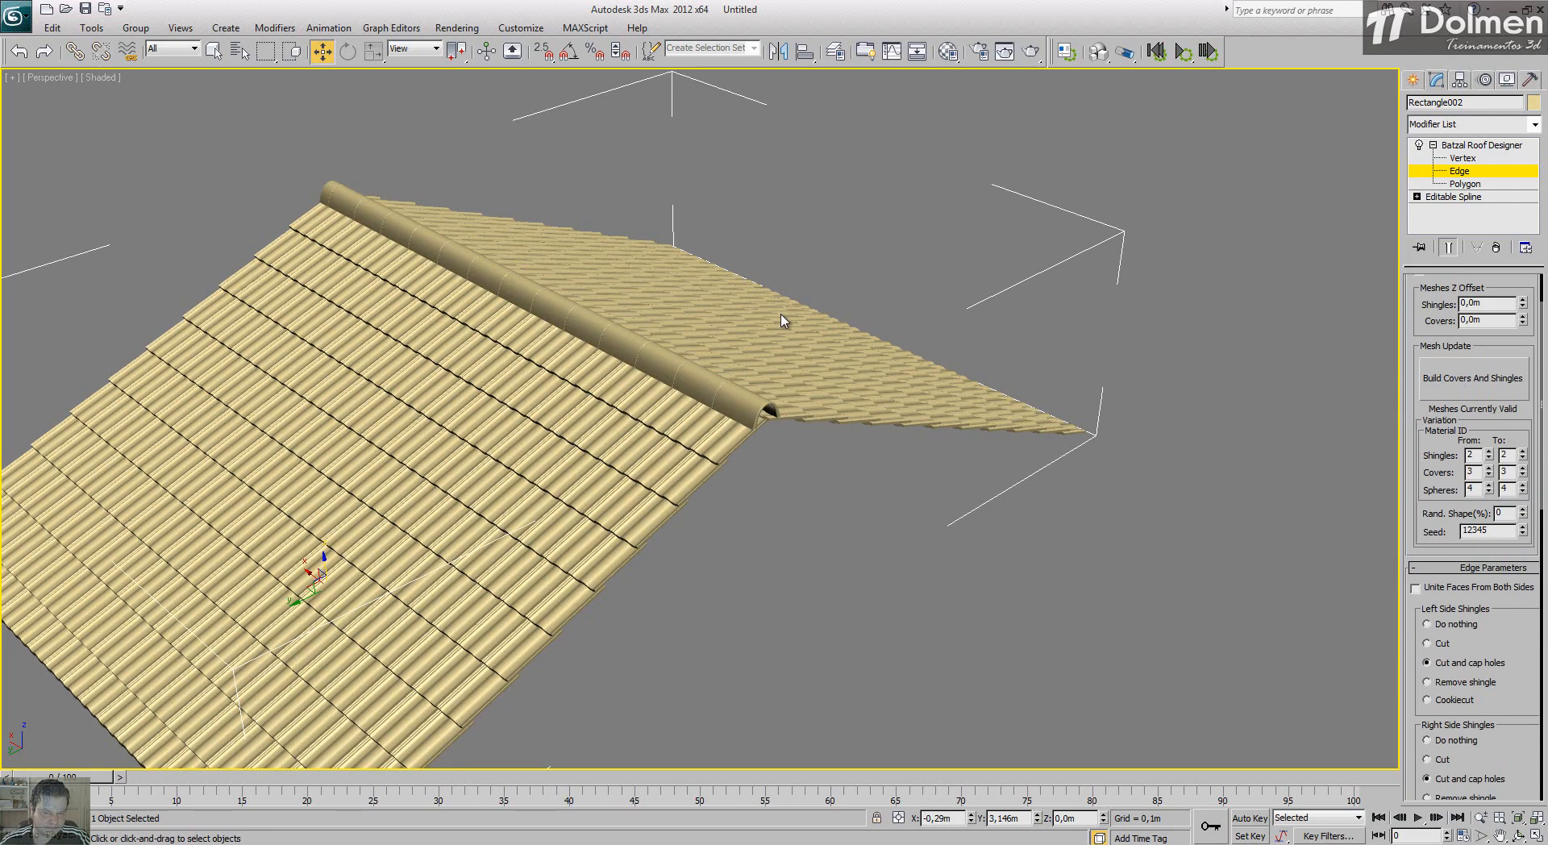
Step: Set the ridge cover's angle to 2 and rebuild the covers and shingles
middle_click_drag(644, 346, 639, 371, "alt")
scroll(639, 371, "up", 2)
mouse_move(719, 414)
middle_mouse_down("alt")
mouse_move(652, 374)
mouse_move(738, 422)
middle_mouse_up("alt")
scroll(750, 355, "up", 8)
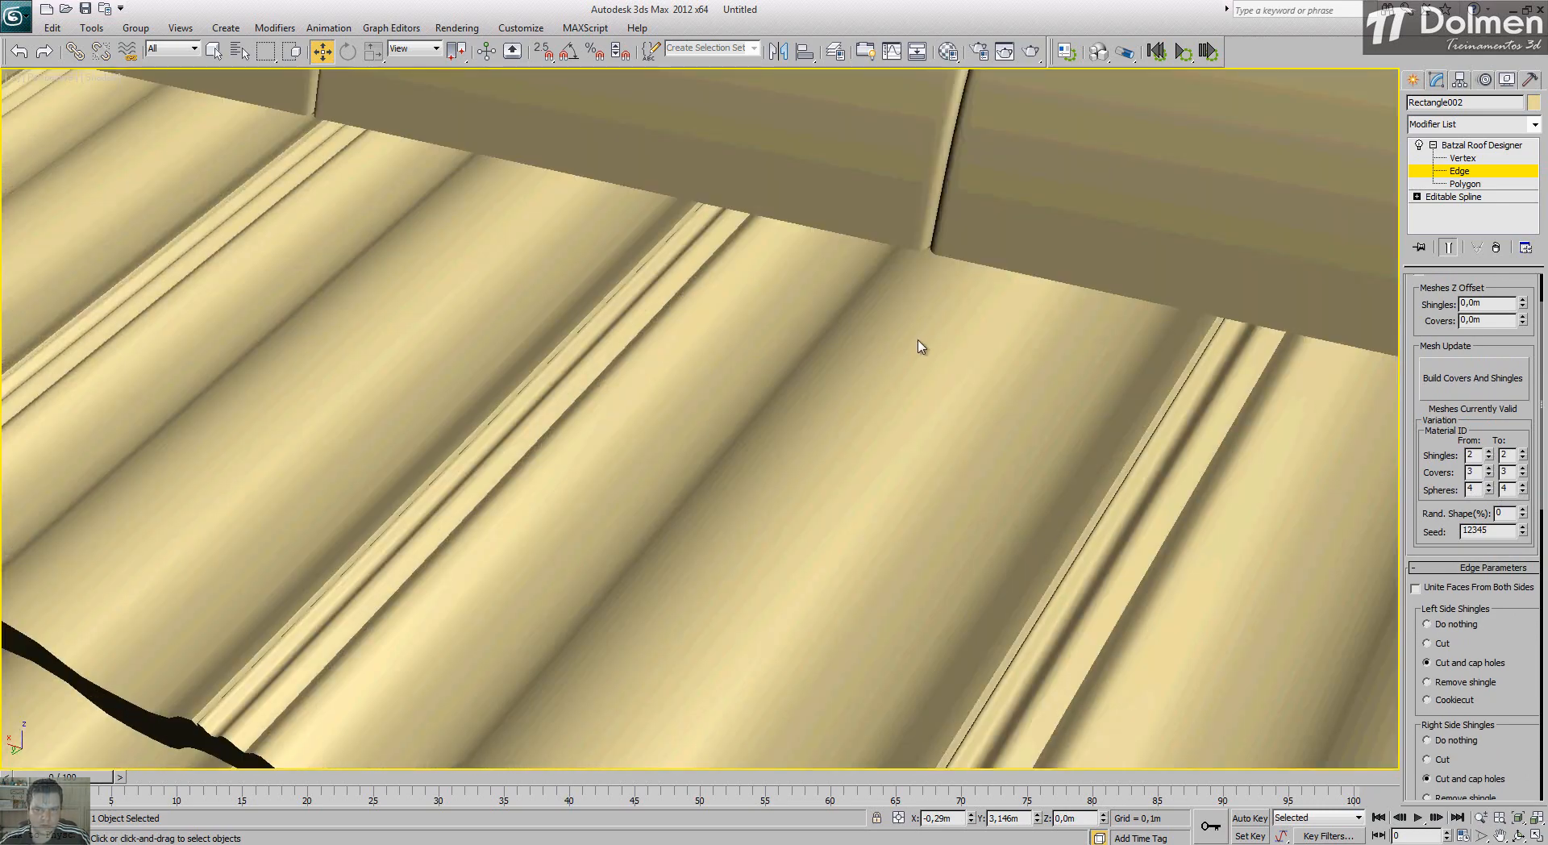
scroll(919, 347, "down", 5)
middle_click_drag(874, 245, 774, 448, "alt")
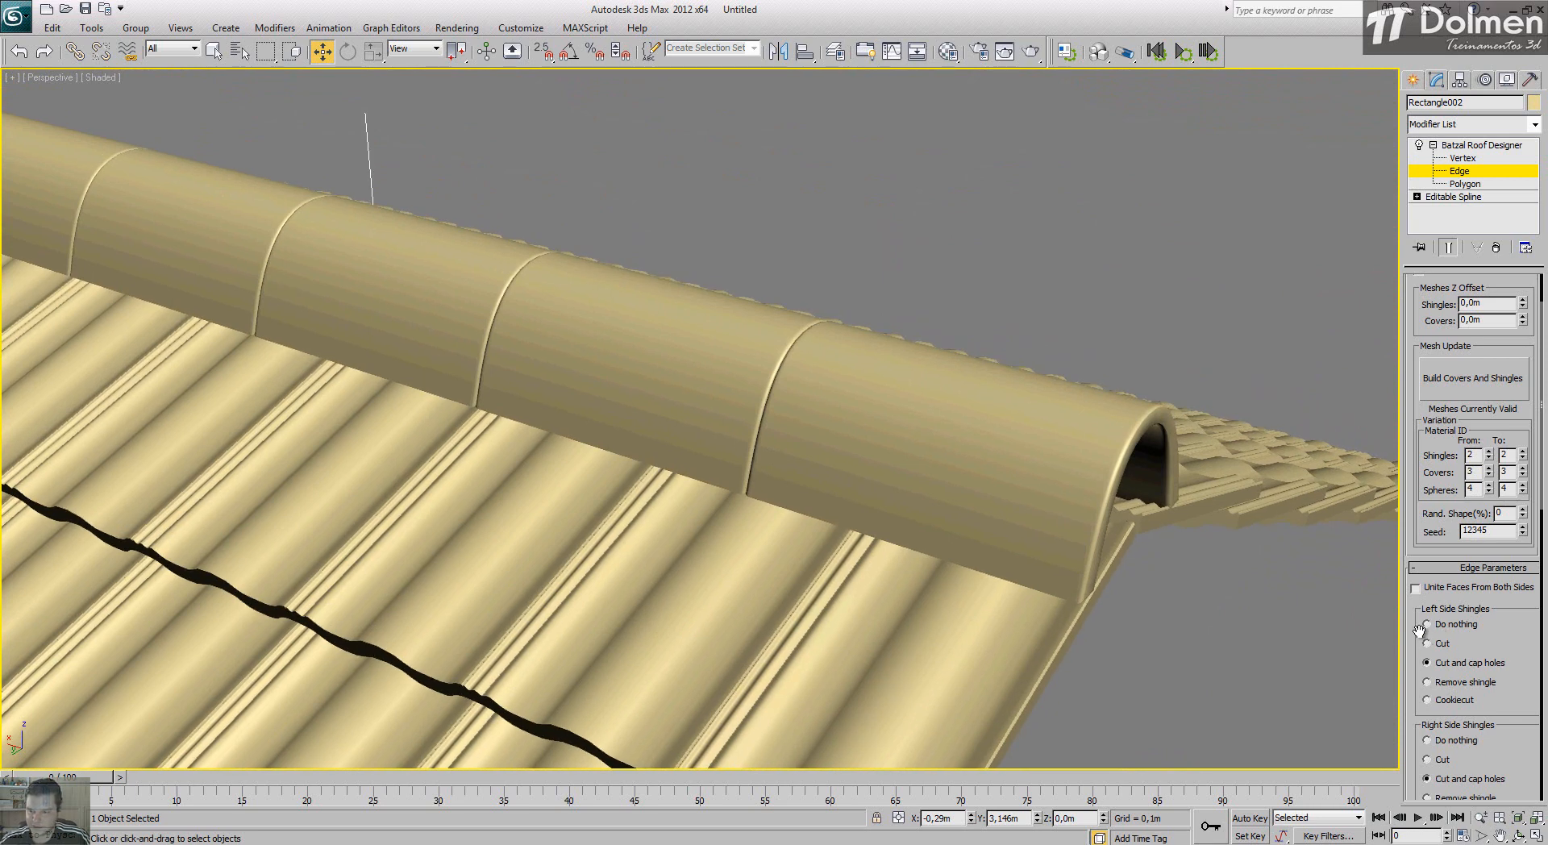
scroll(1420, 616, "down", 5)
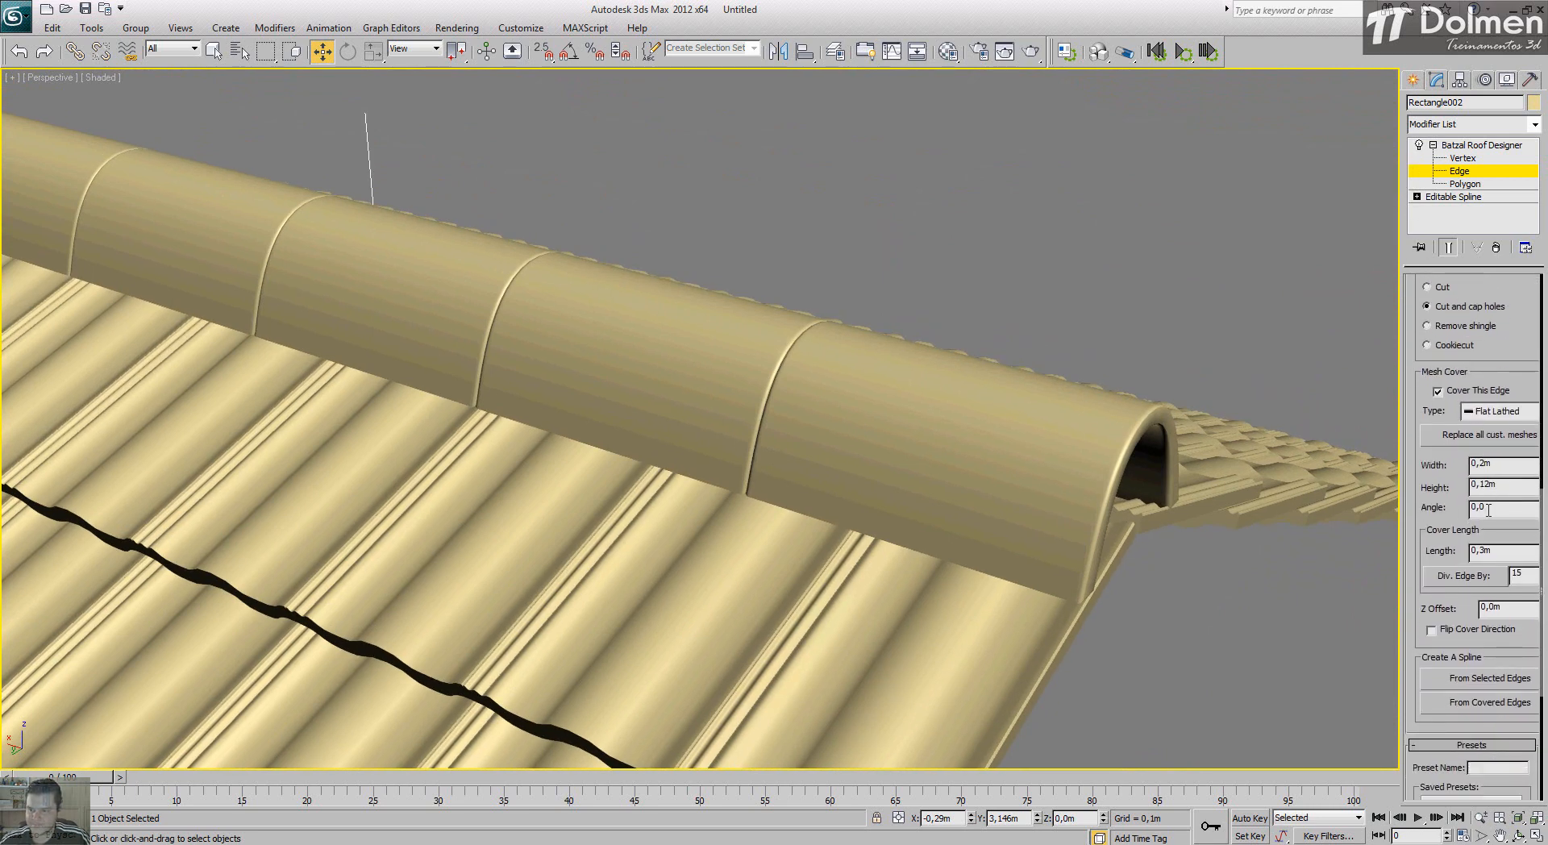
left_click_drag(1485, 509, 1414, 503)
type("2")
key("Return")
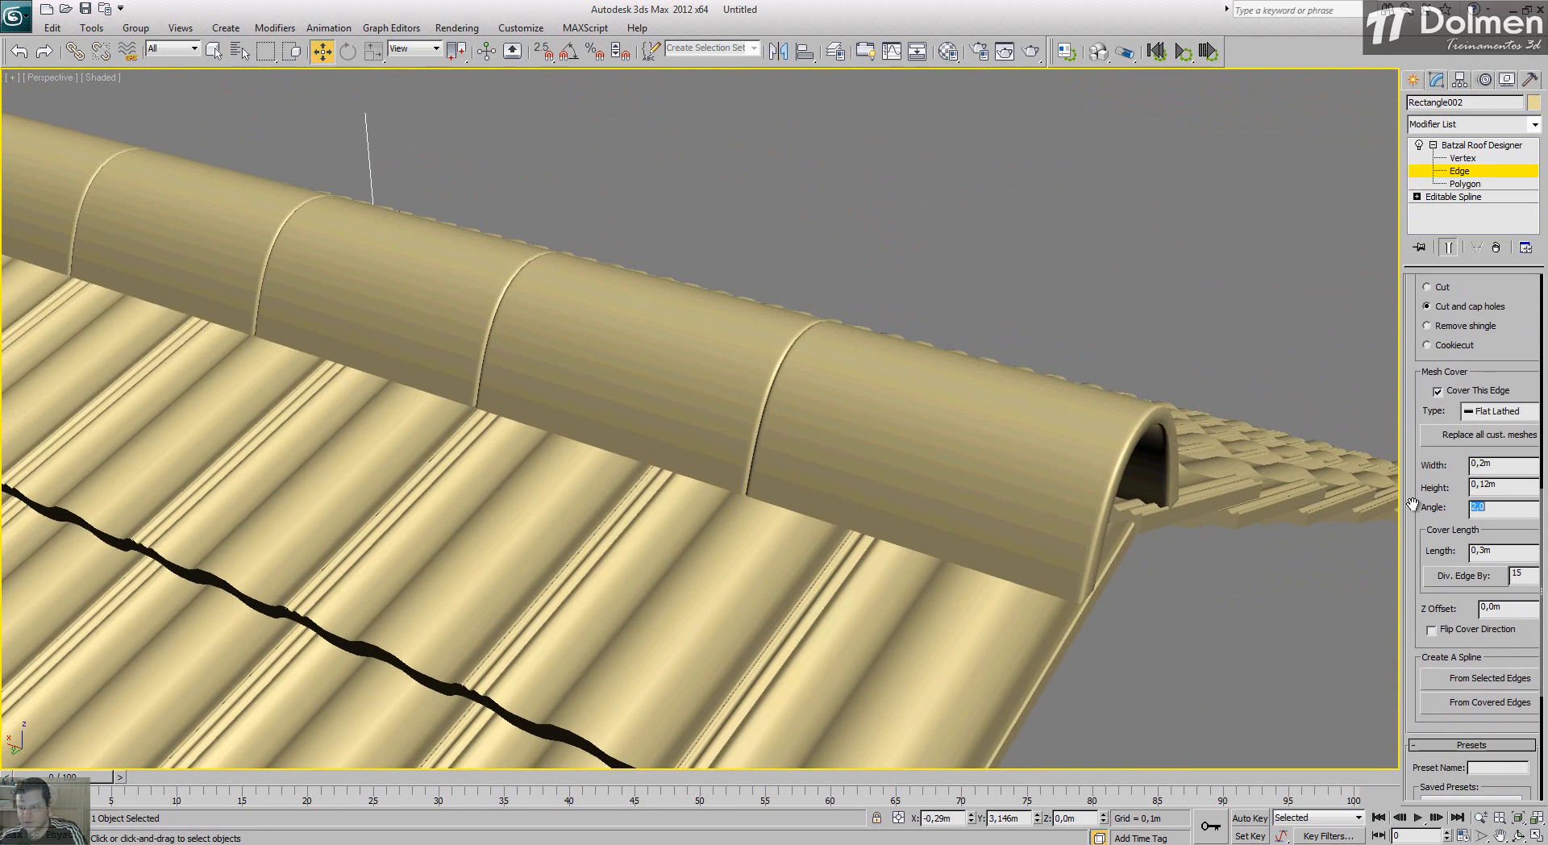
scroll(1450, 435, "up", 6)
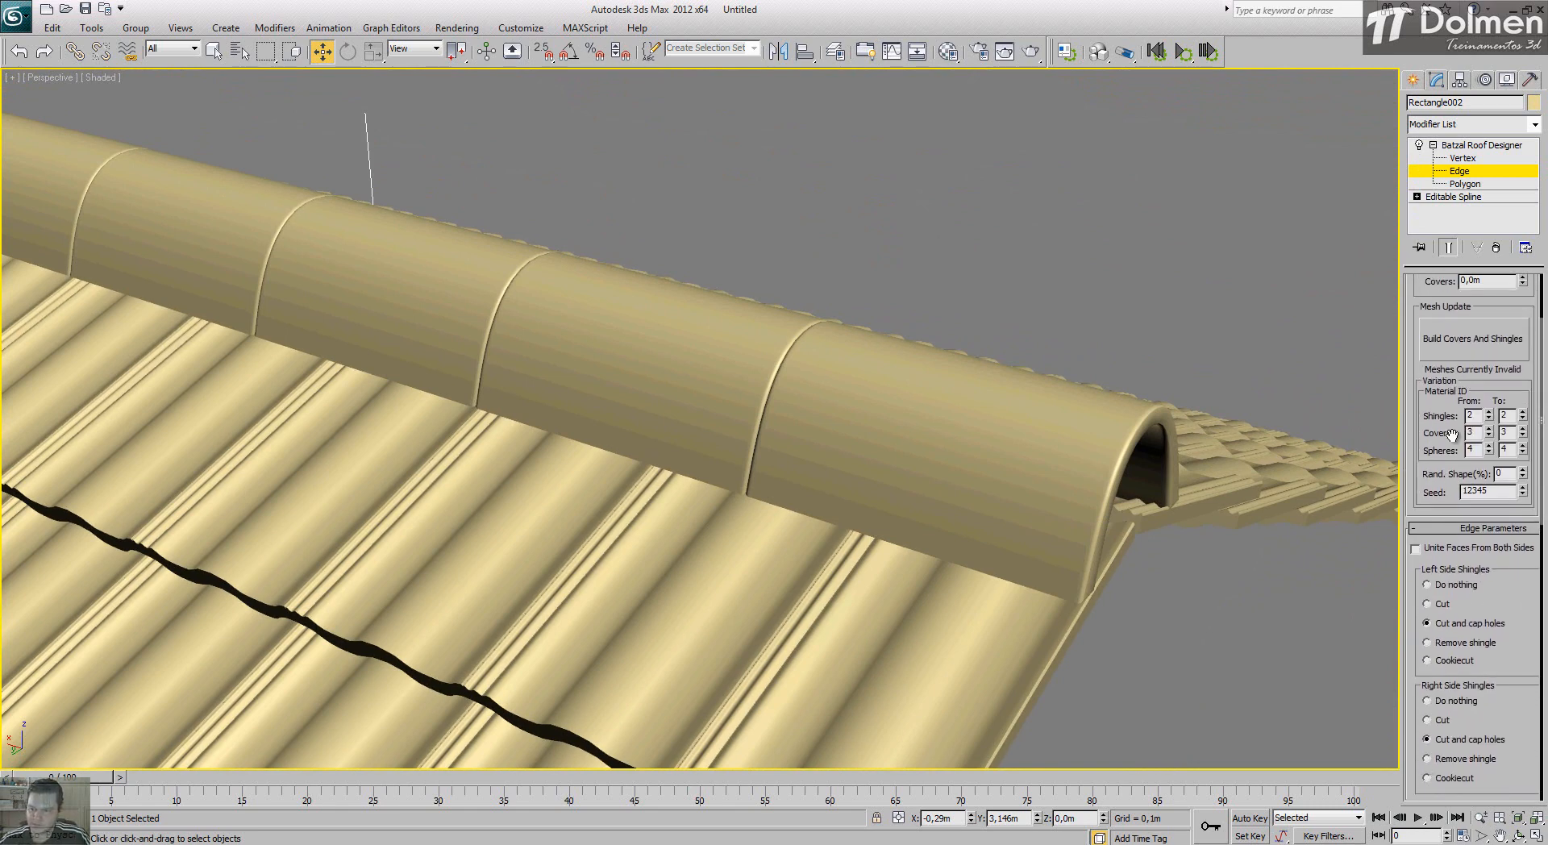
left_click(1461, 344)
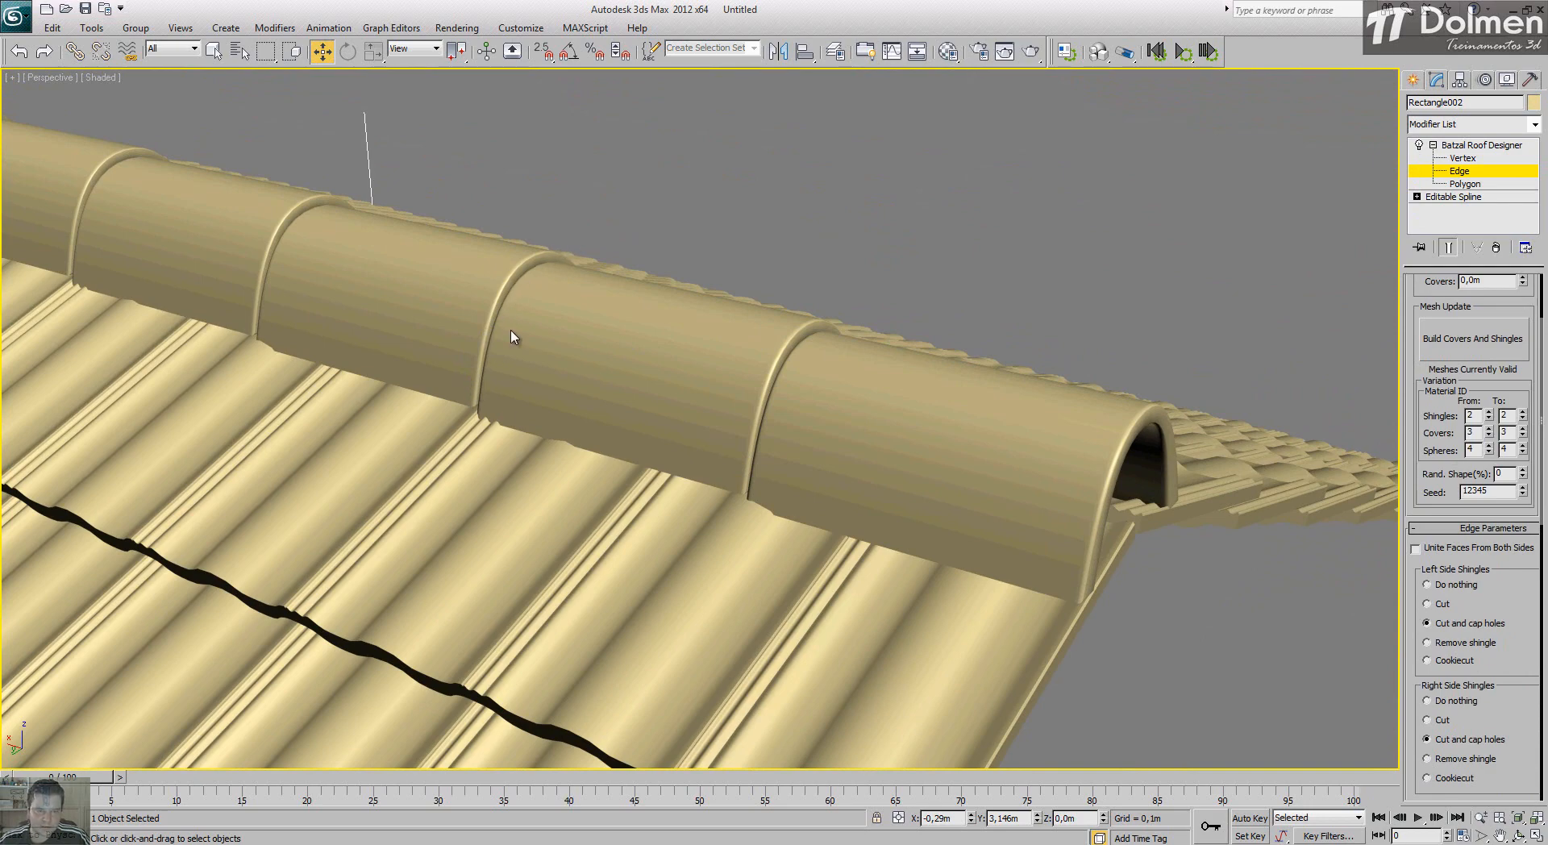
Step: Divide the ridge edge into 13 equal cover pieces and rebuild the covers and shingles
middle_click_drag(511, 339, 1017, 504)
scroll(706, 477, "down", 10)
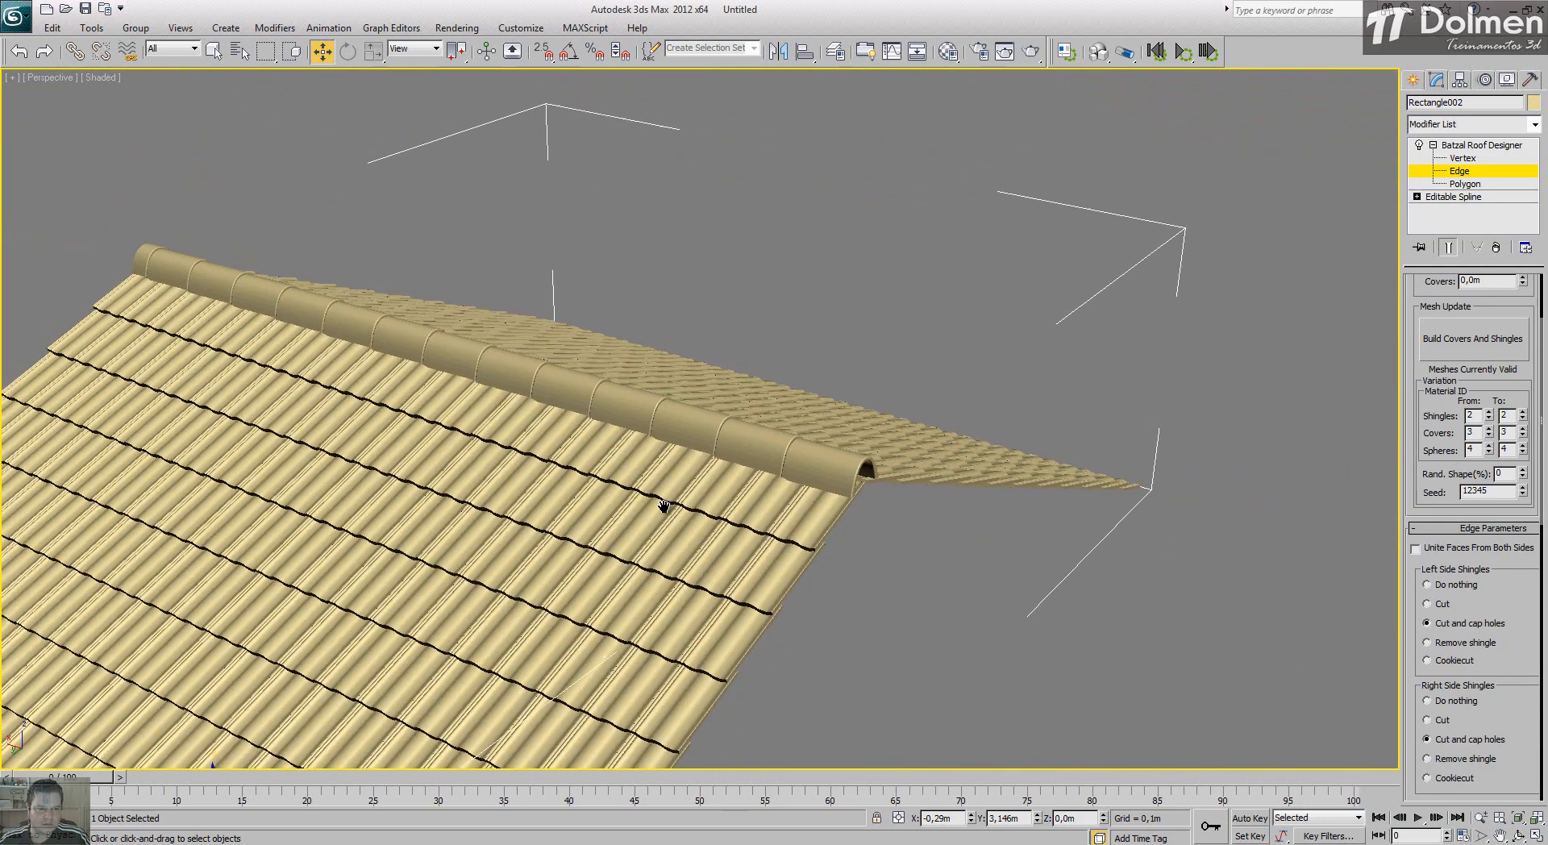
scroll(713, 534, "up", 5)
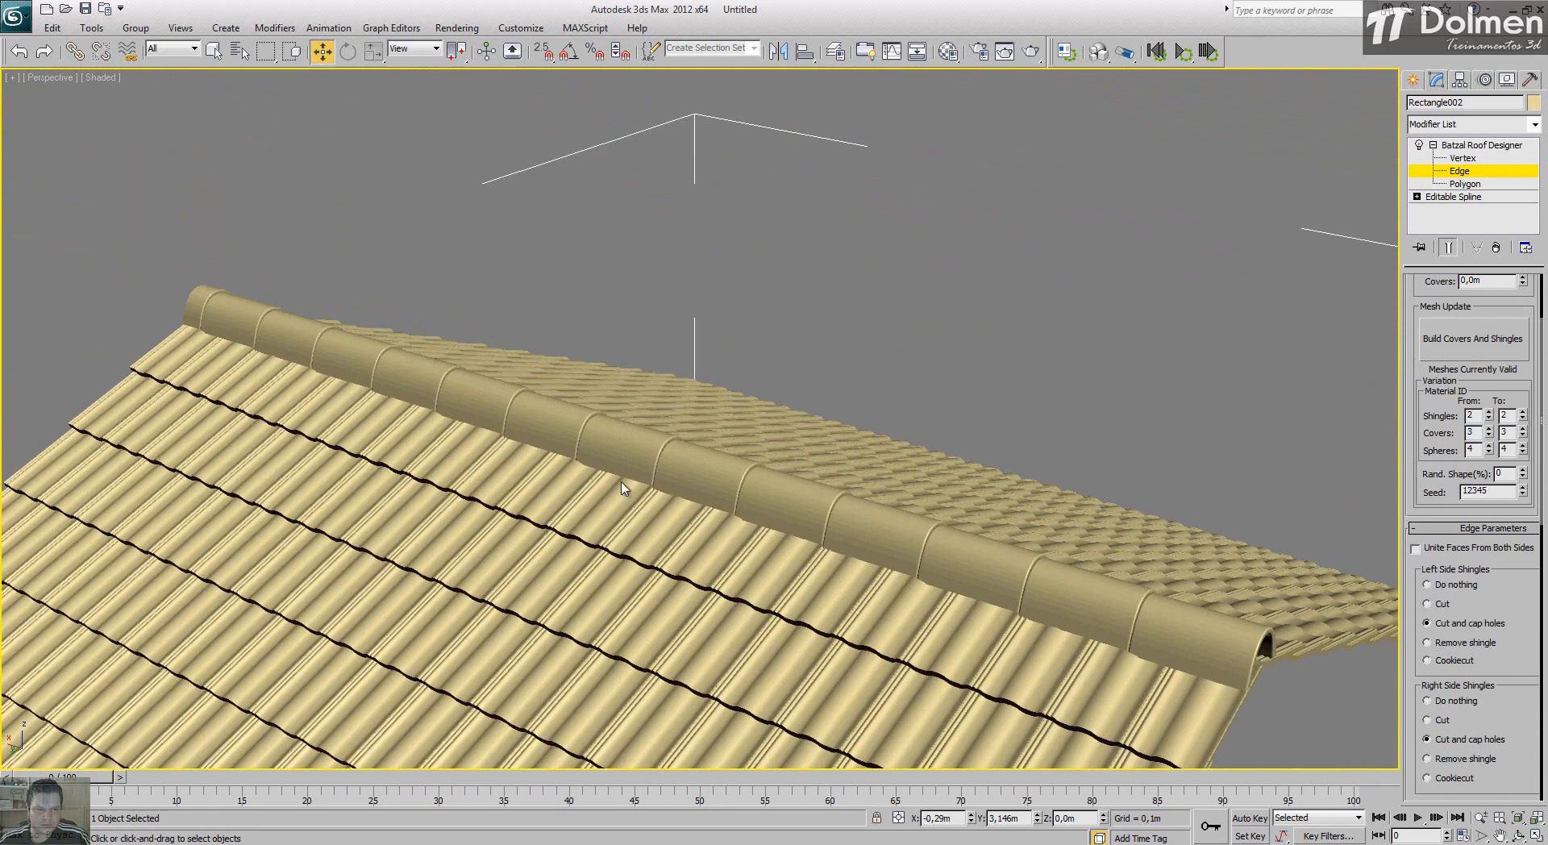
middle_click_drag(621, 487, 657, 464, "alt")
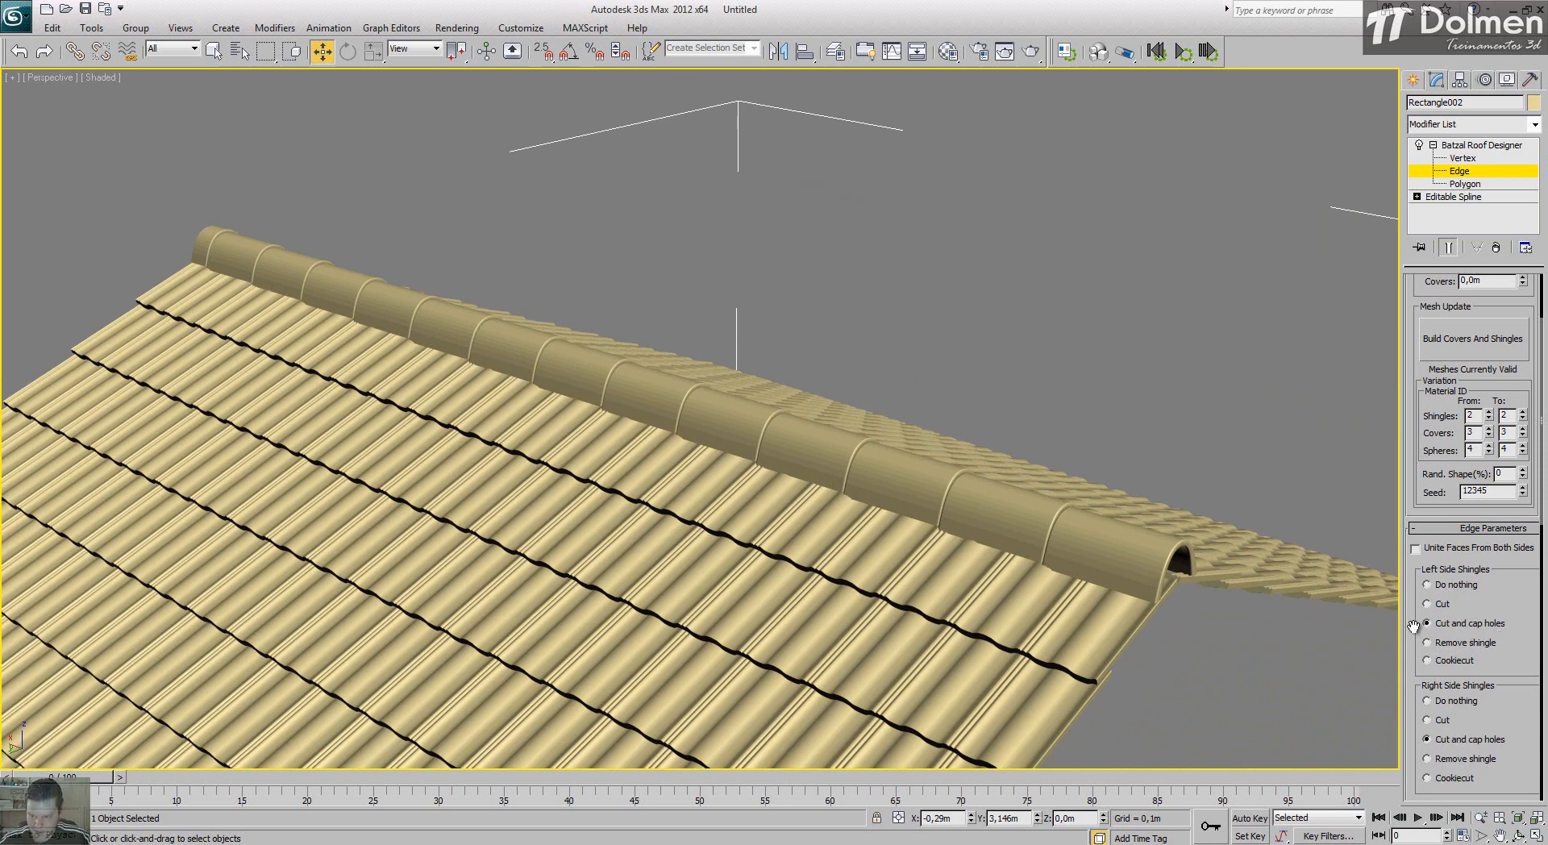
left_click_drag(1410, 625, 1410, 267)
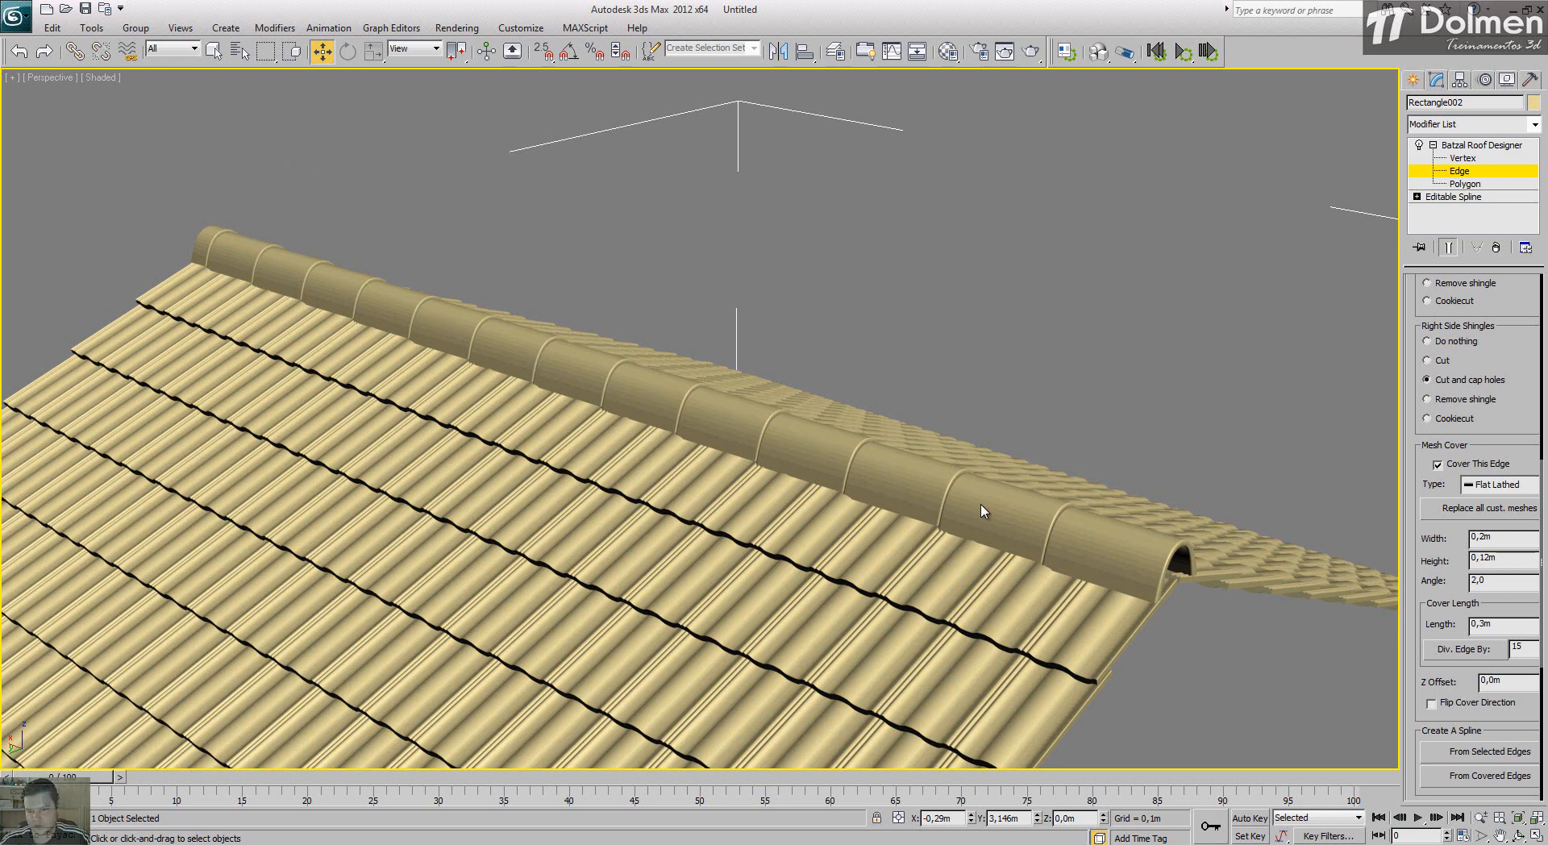
middle_click_drag(933, 422, 850, 331)
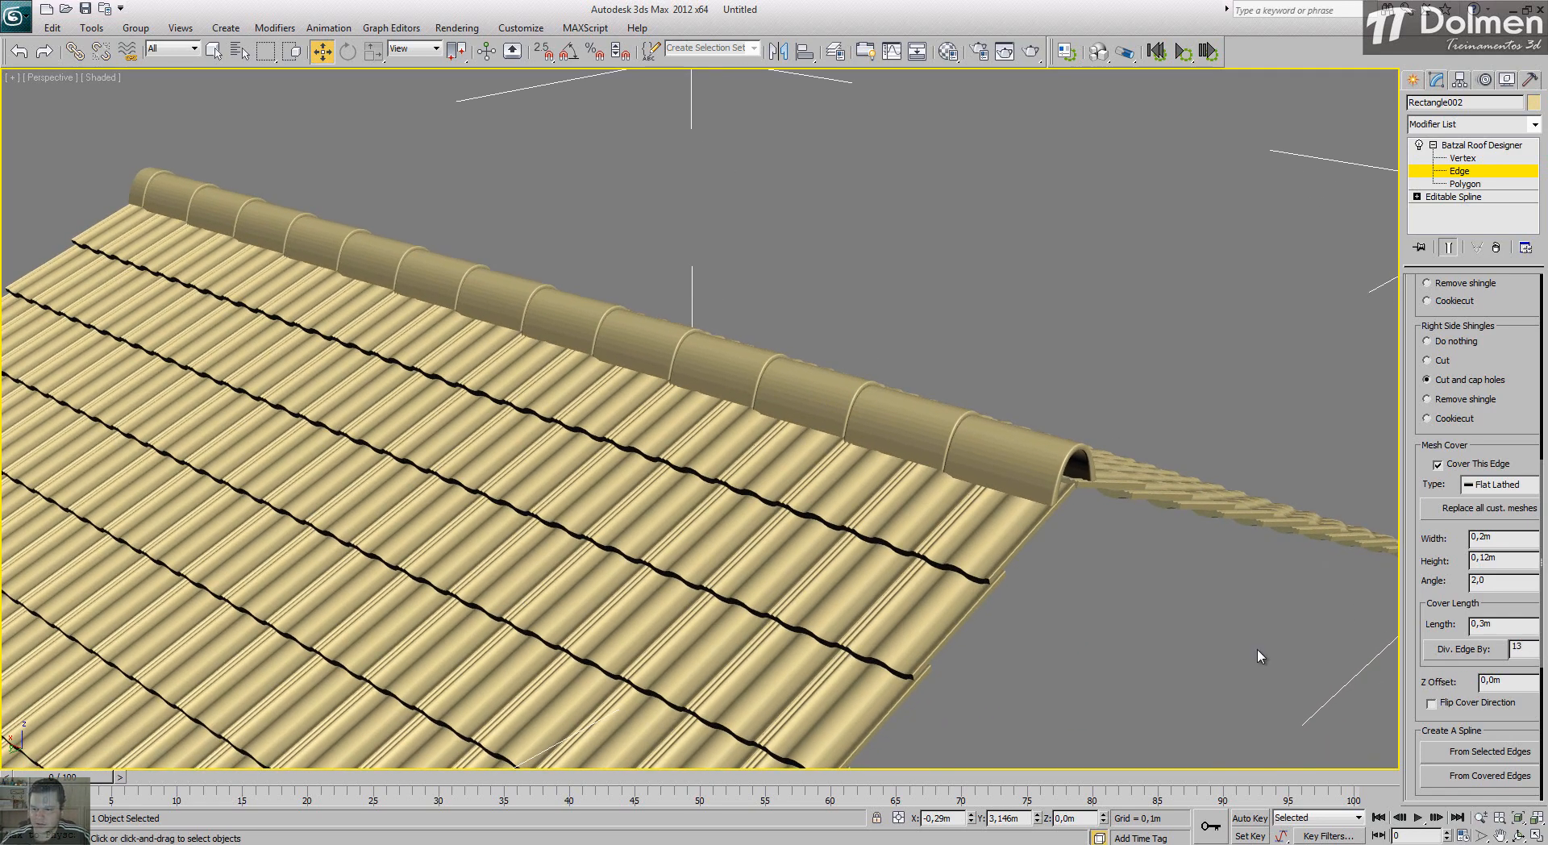
left_click(1481, 651)
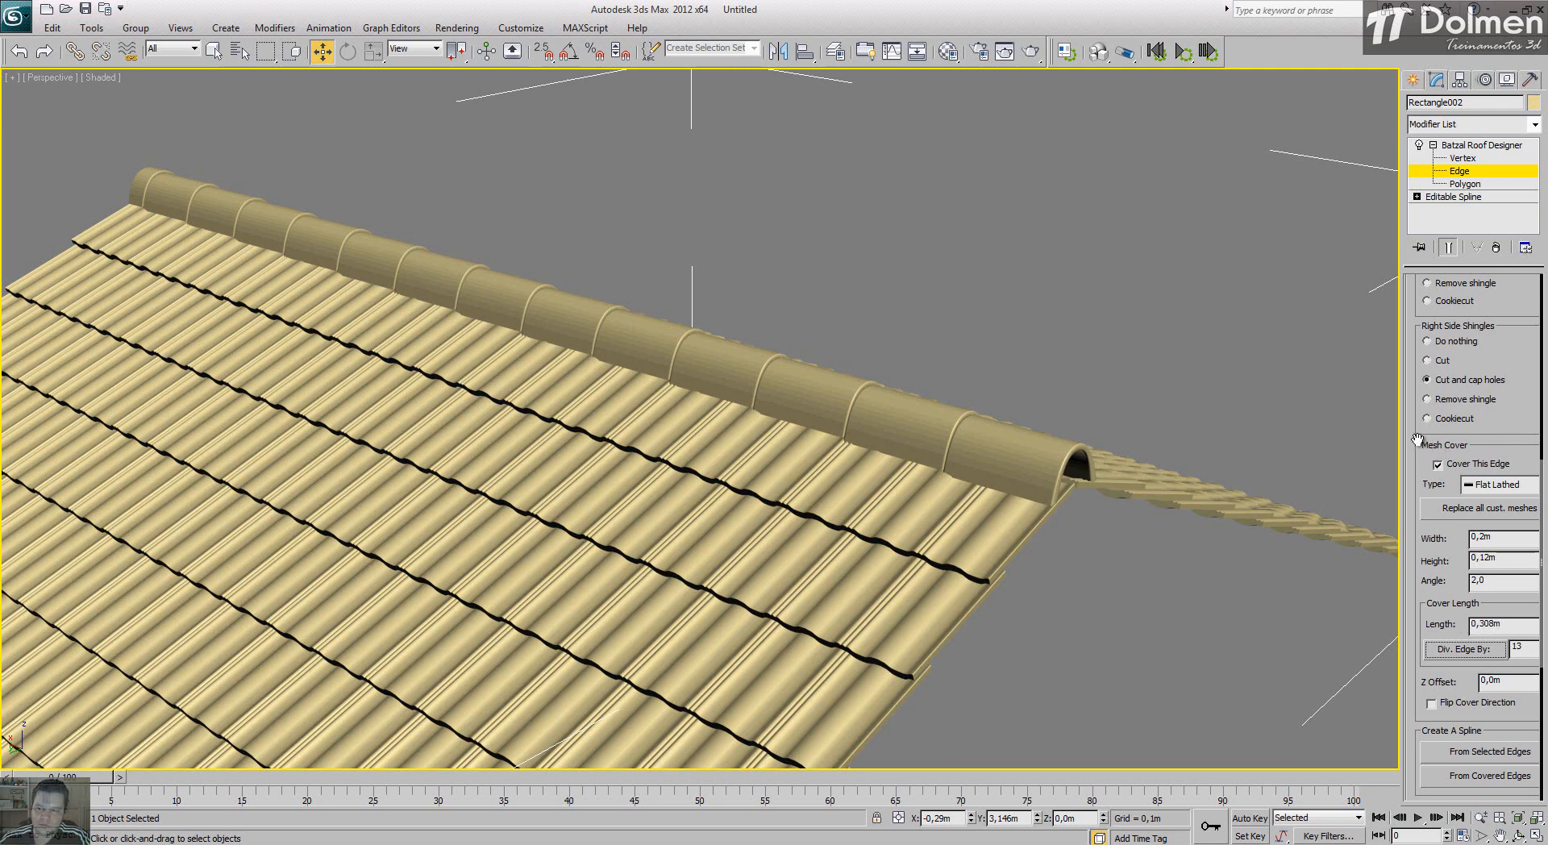
scroll(1419, 403, "up", 5)
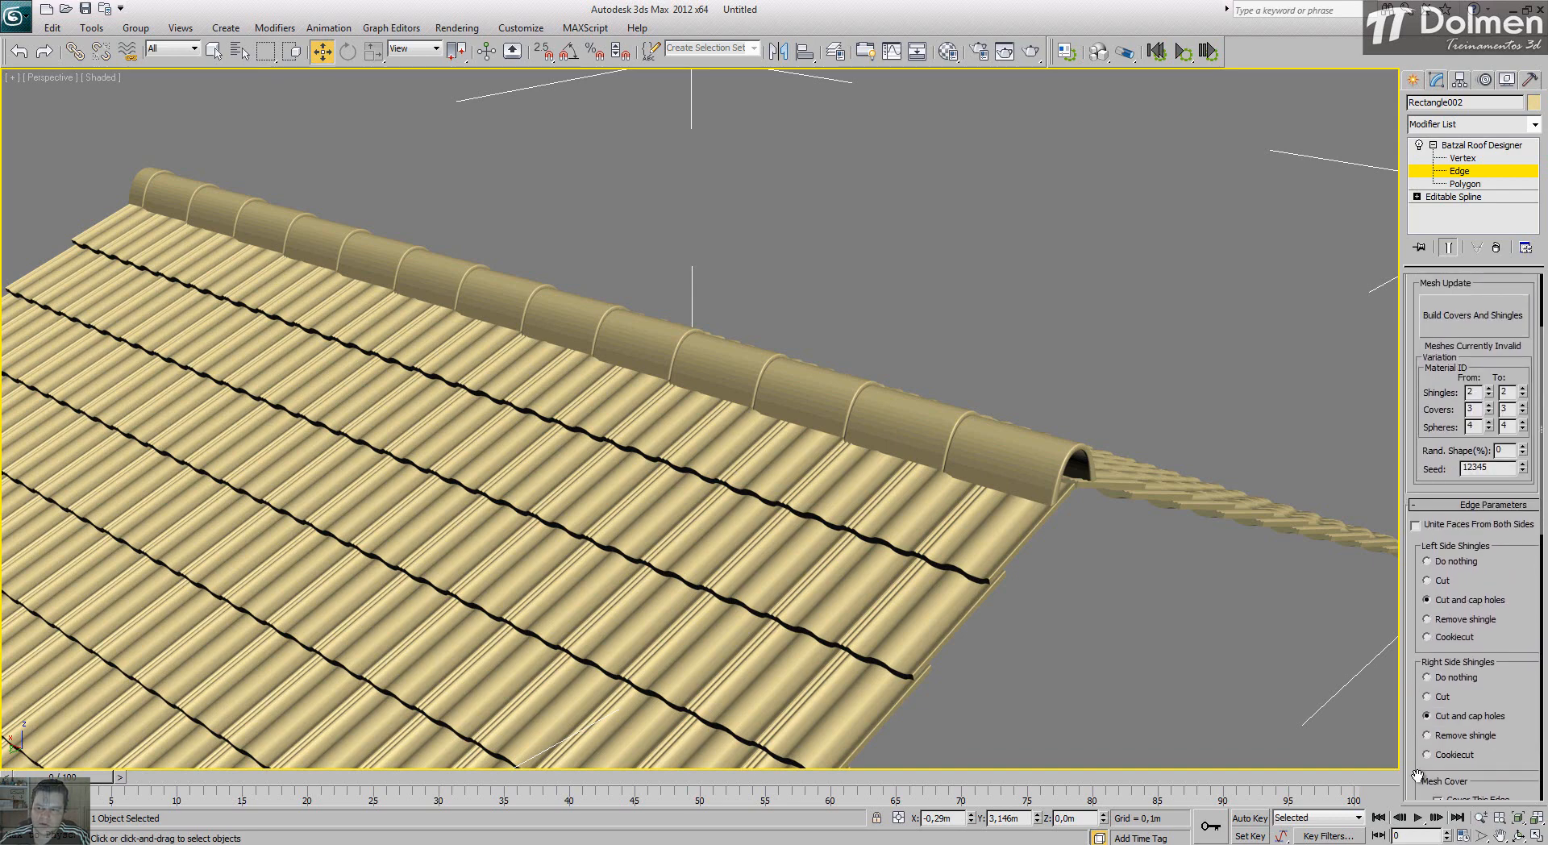
left_click(1466, 316)
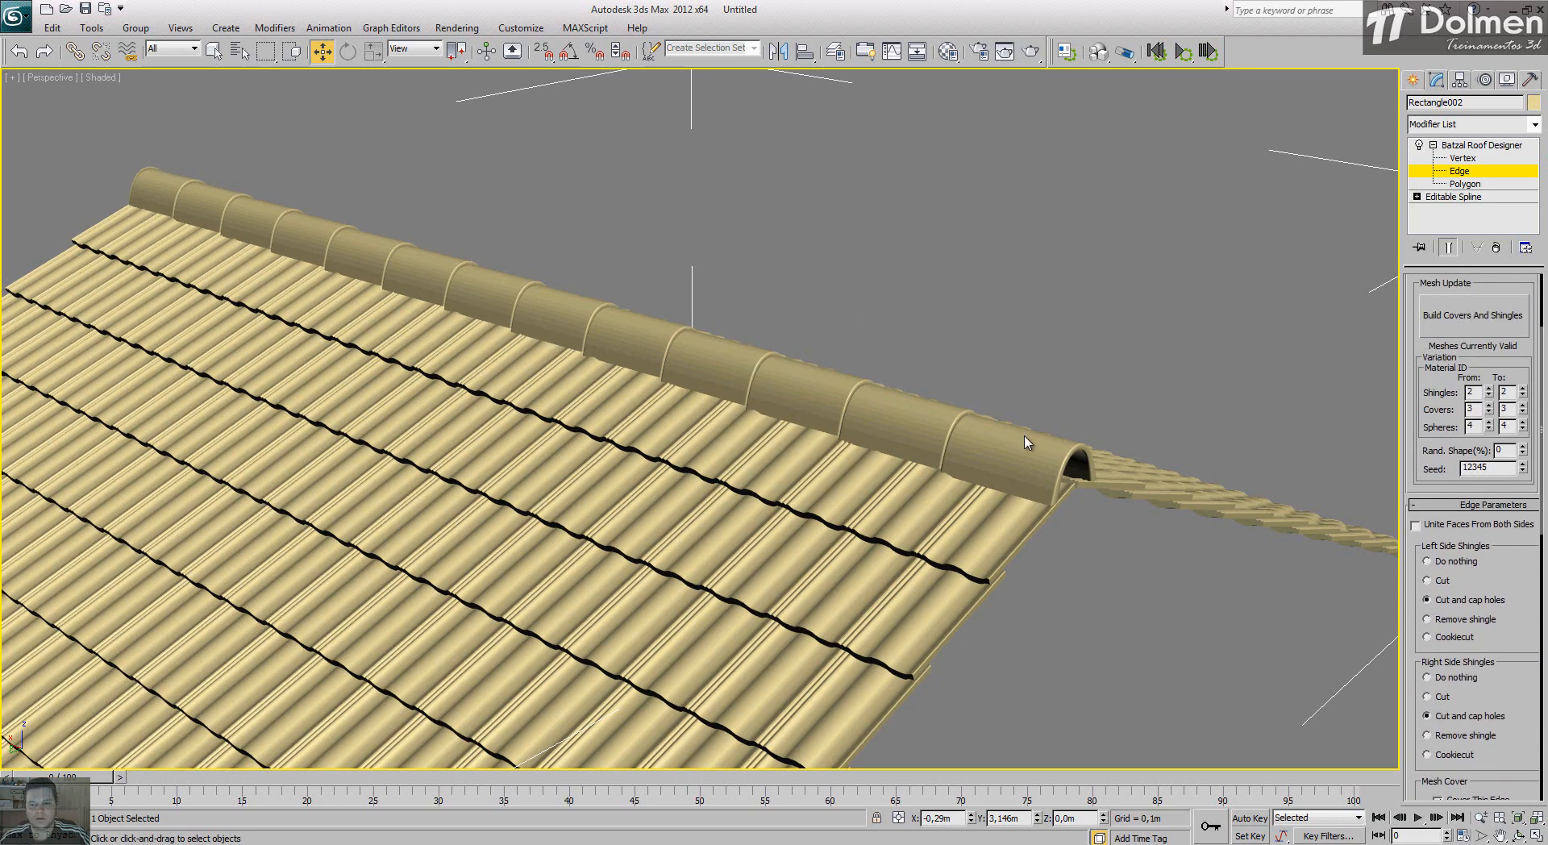
Step: Inspect the evenly divided ridge cover and change its mesh cover type to Ring
middle_click_drag(374, 264, 619, 477, "alt")
scroll(908, 351, "down", 2)
middle_click_drag(906, 380, 465, 204, "alt")
scroll(735, 259, "up", 3)
middle_click_drag(851, 293, 537, 370)
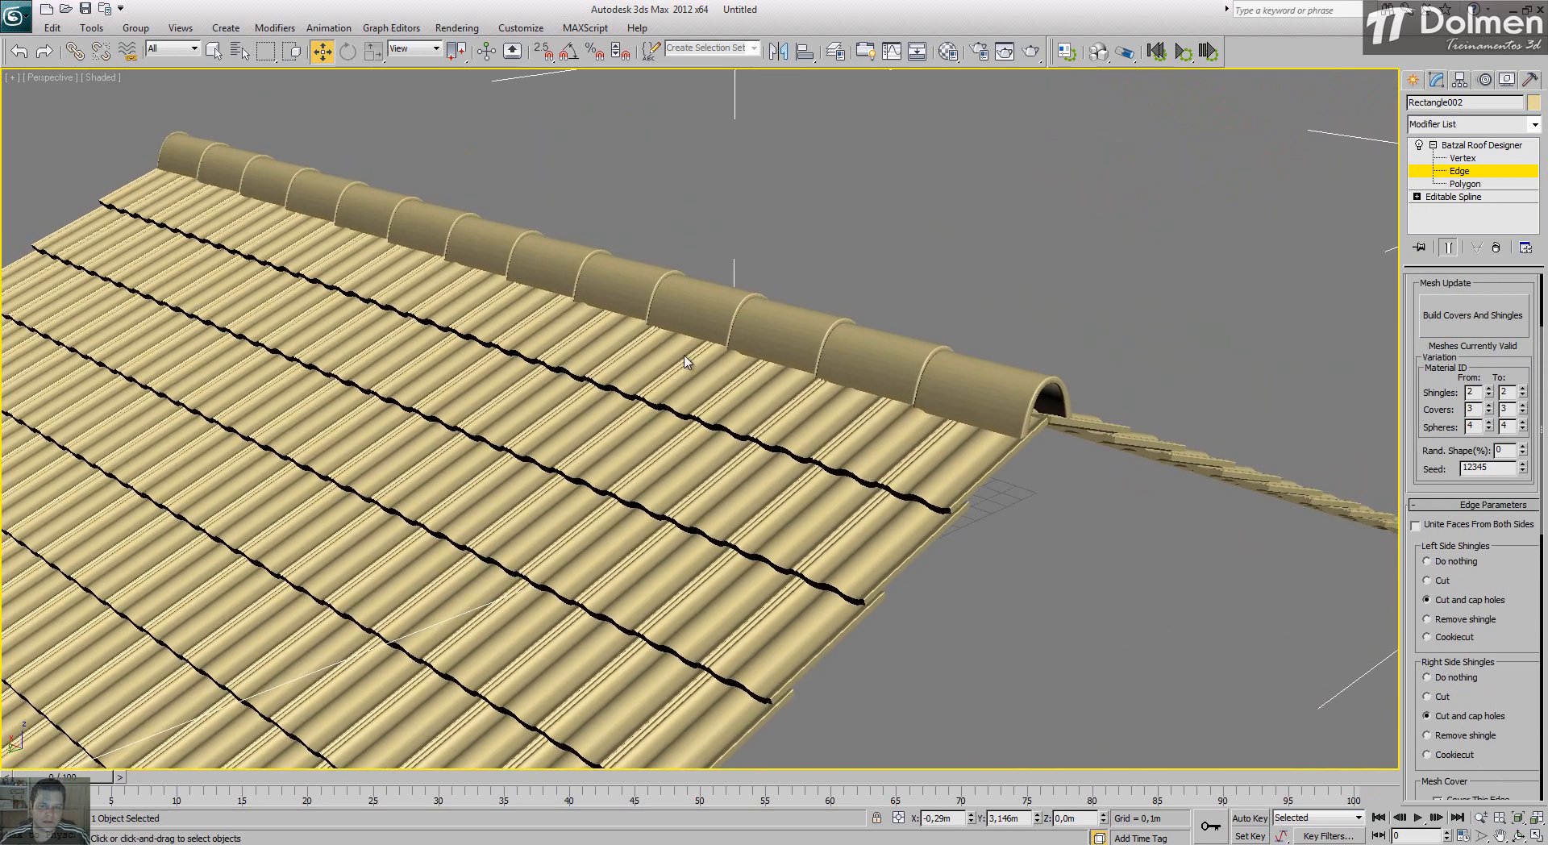
scroll(1413, 449, "down", 5)
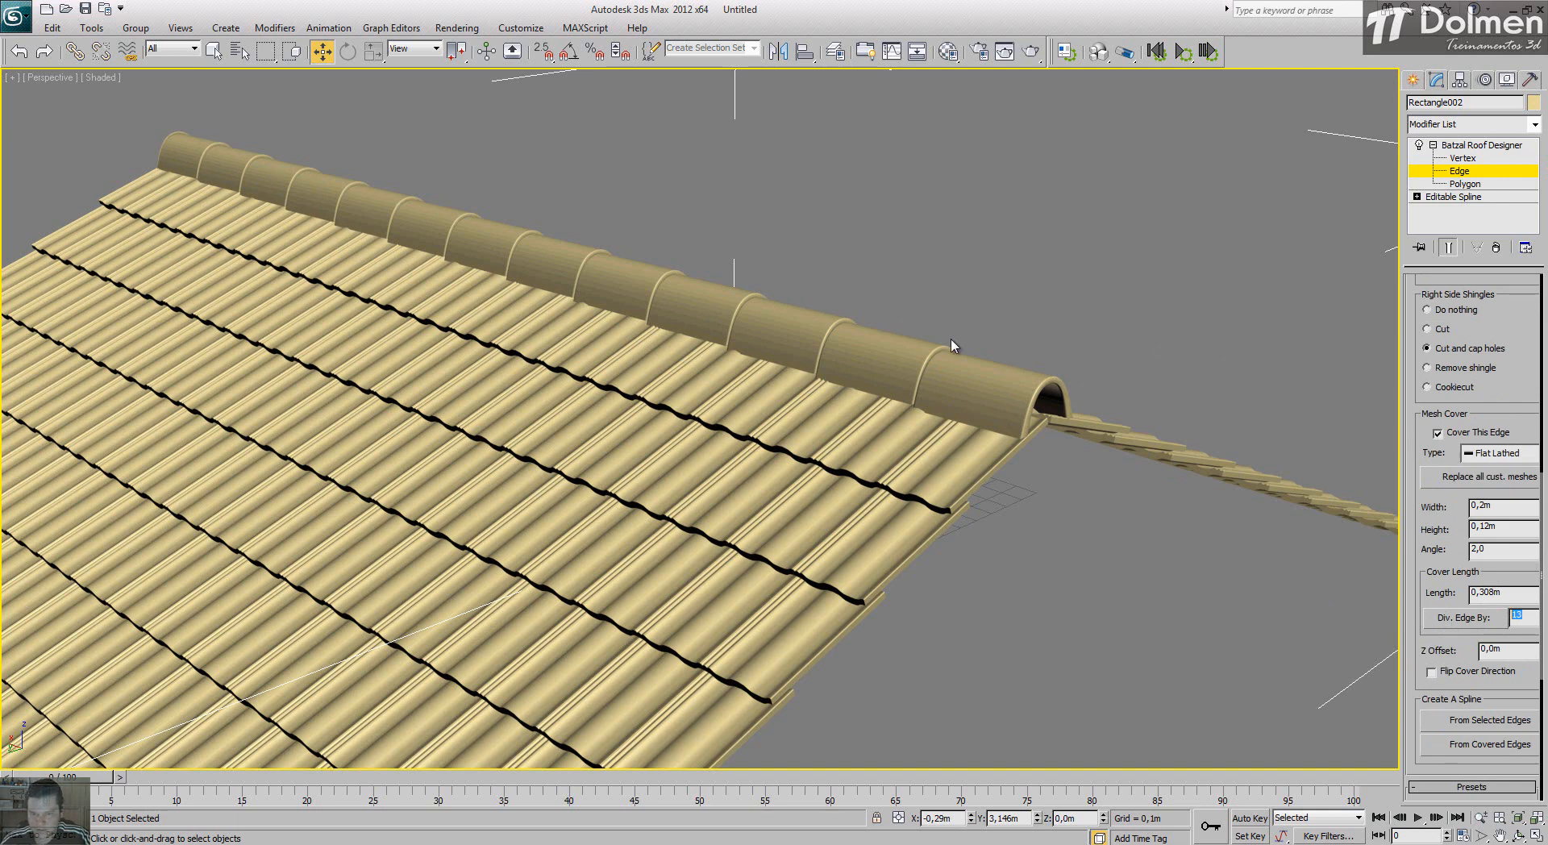
left_click(1499, 453)
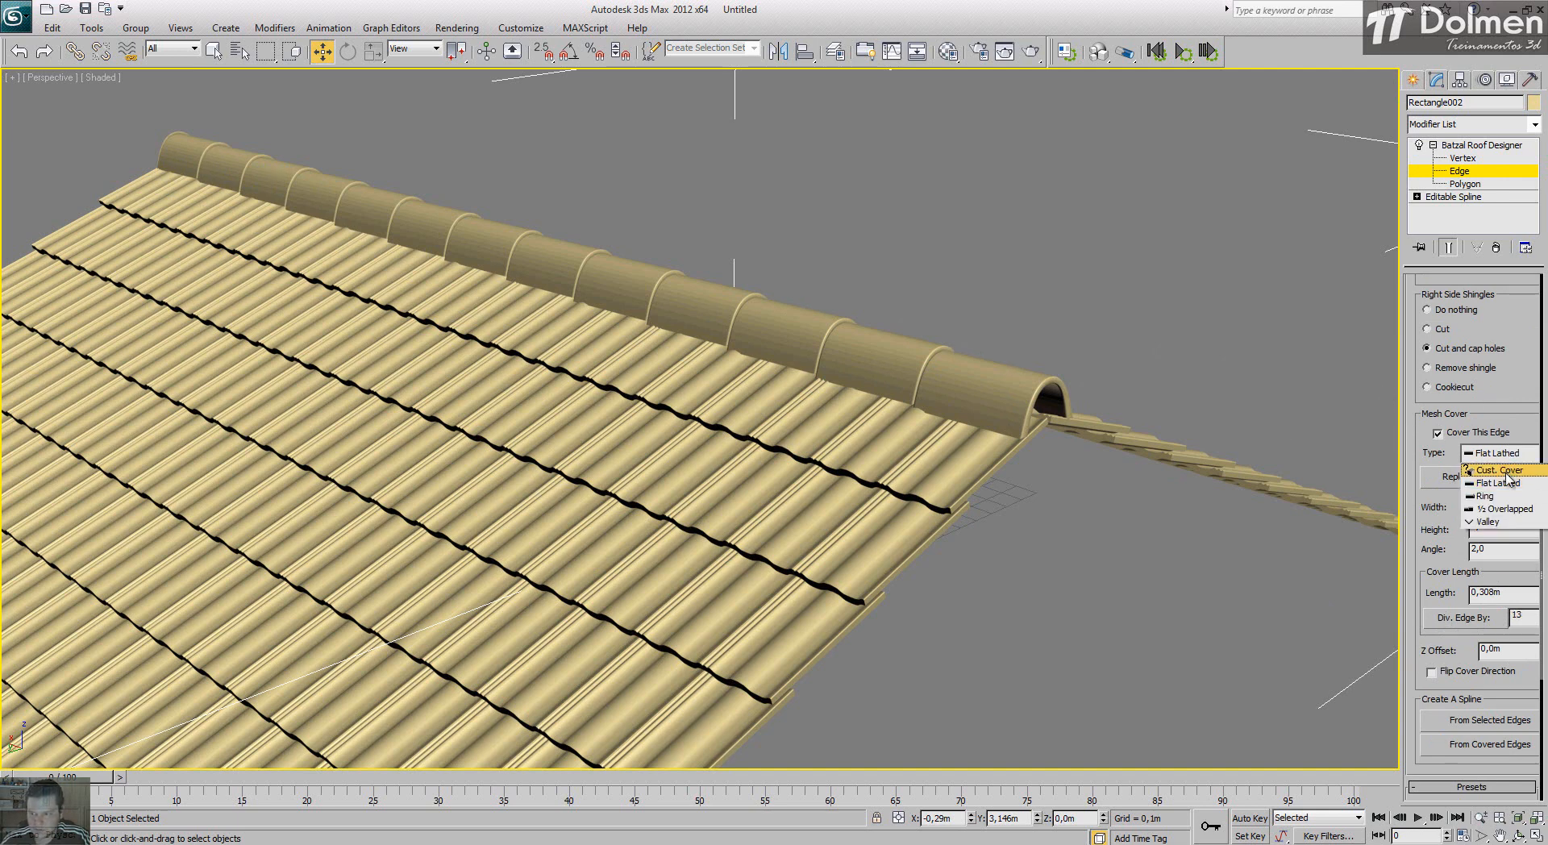
left_click(1499, 506)
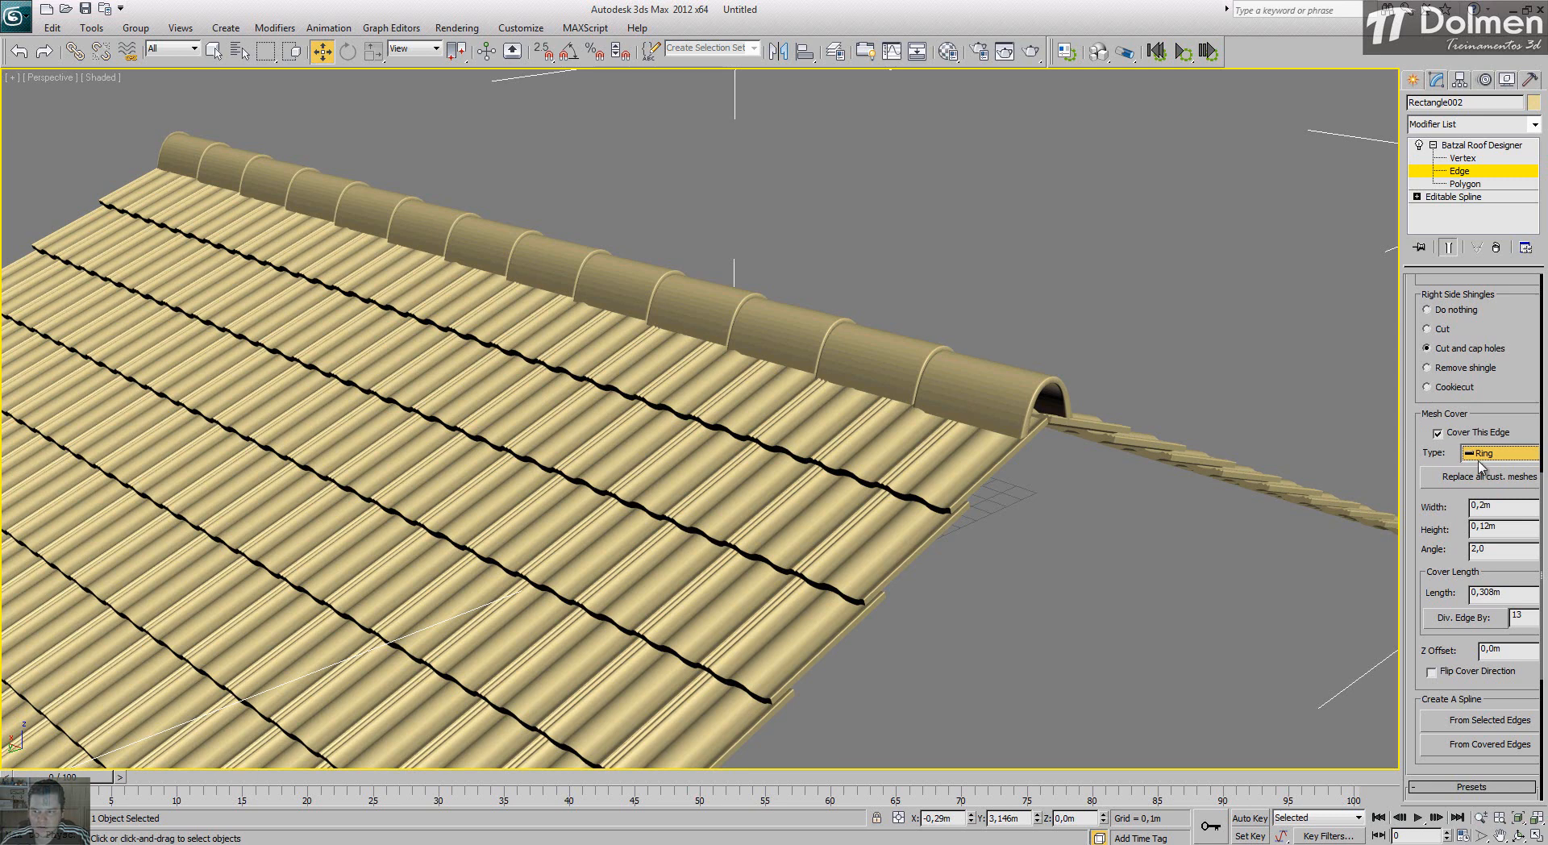
Step: Set the ridge cover's angle to 0, then rebuild the covers and shingles and check the ring joints up close
left_click_drag(1410, 375, 1420, 710)
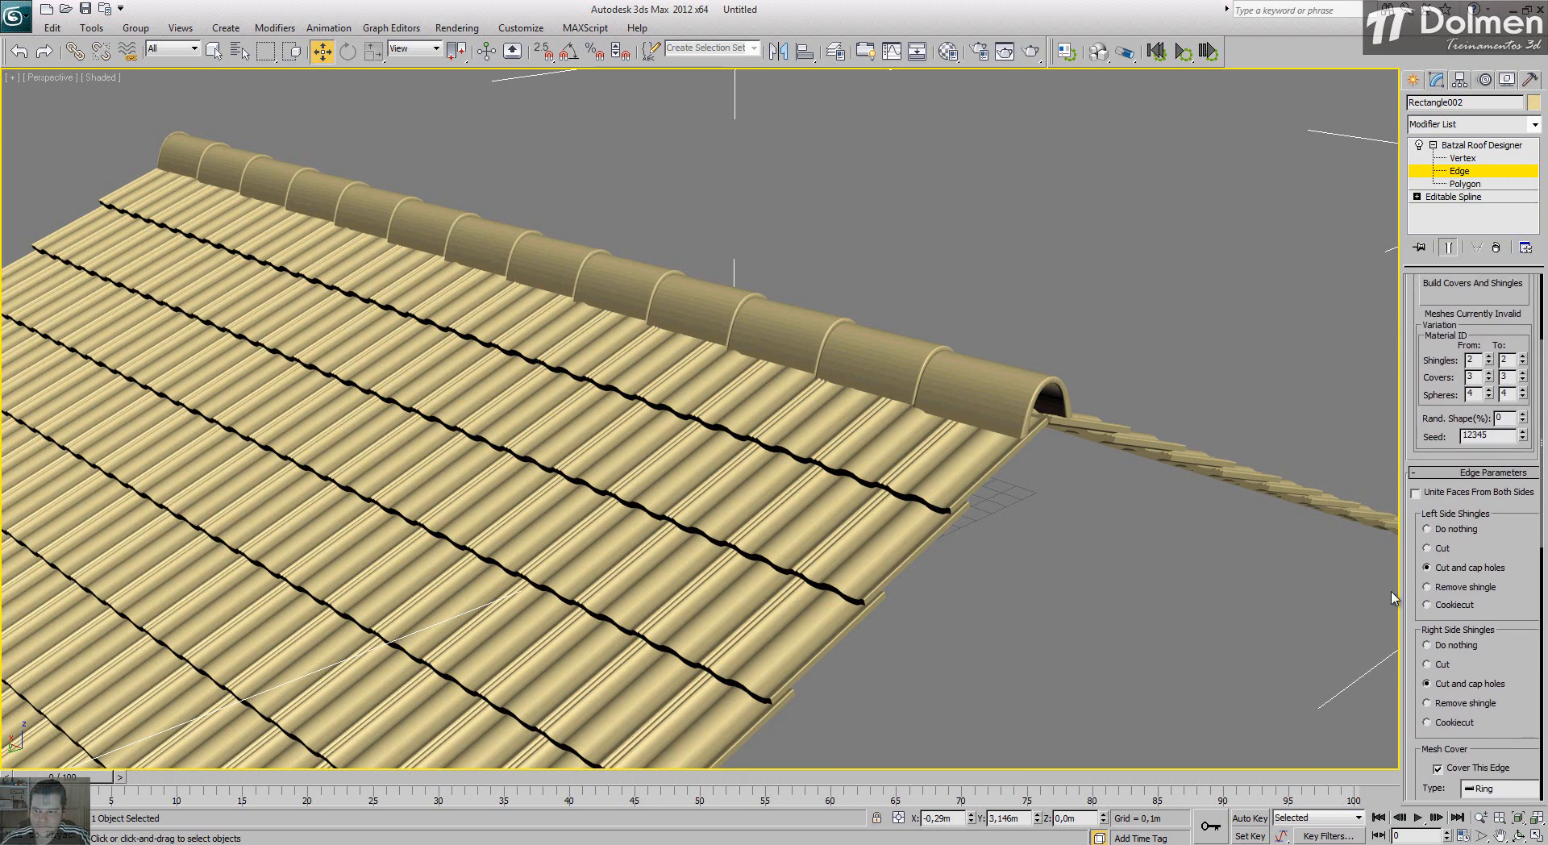
scroll(1419, 536, "down", 5)
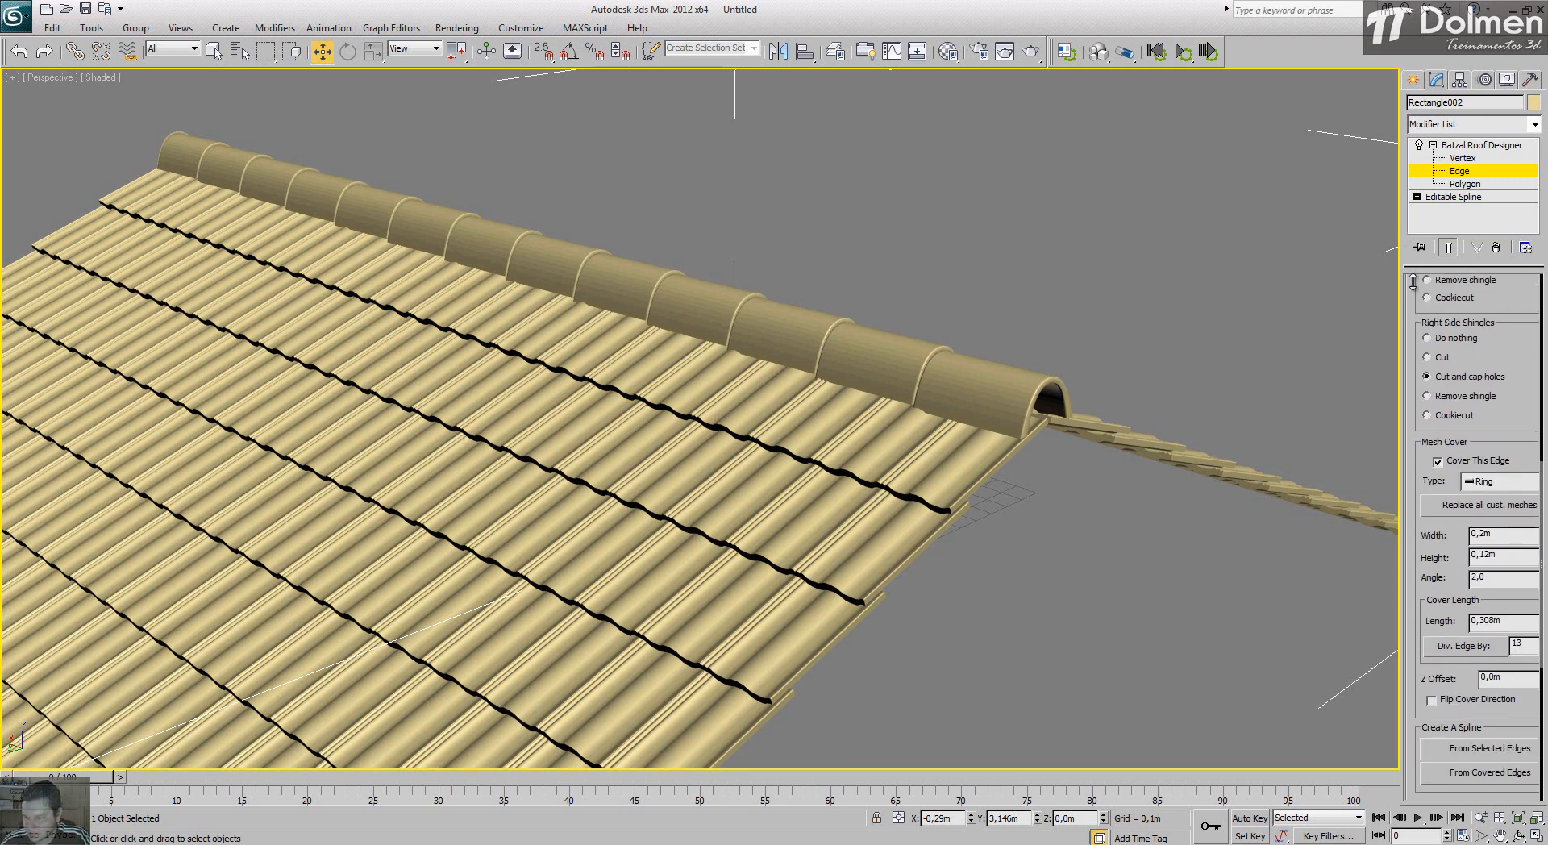
left_click_drag(1493, 578, 1434, 572)
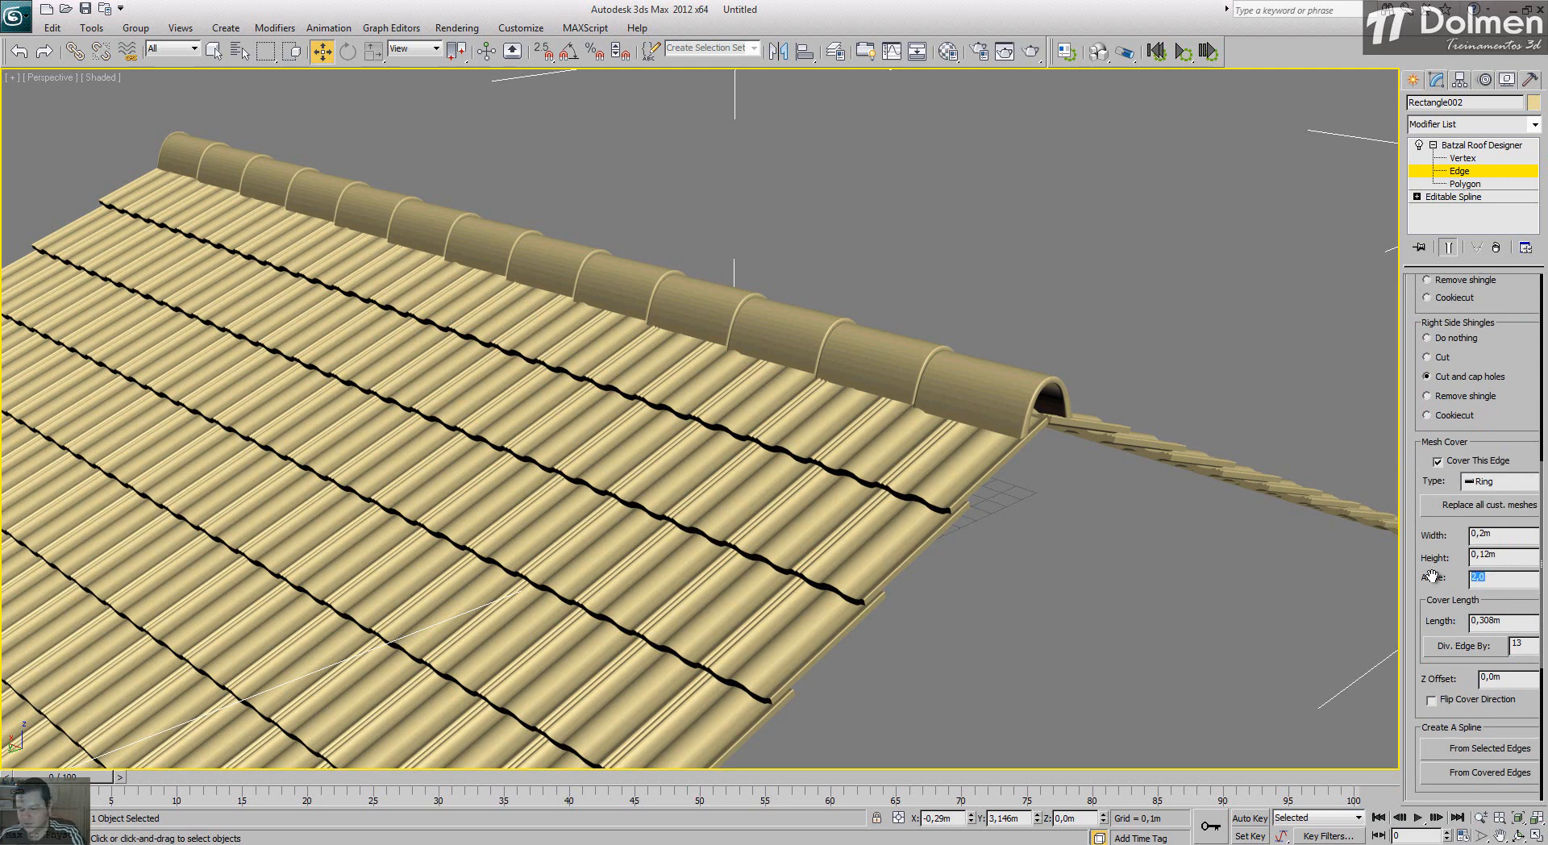
type("0")
key("Return")
scroll(1416, 454, "up", 7)
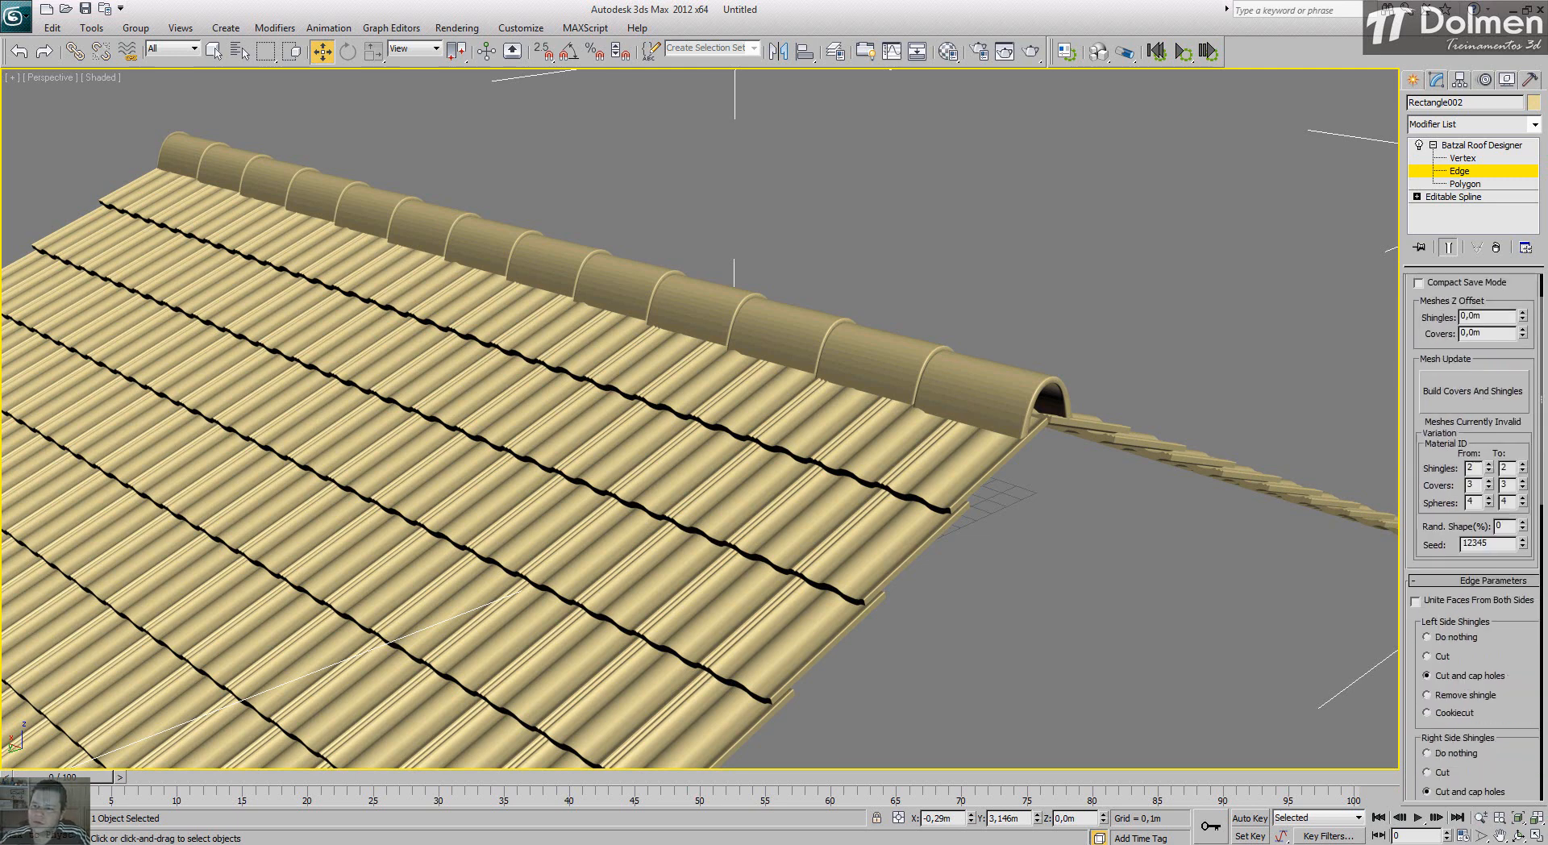
left_click(1471, 395)
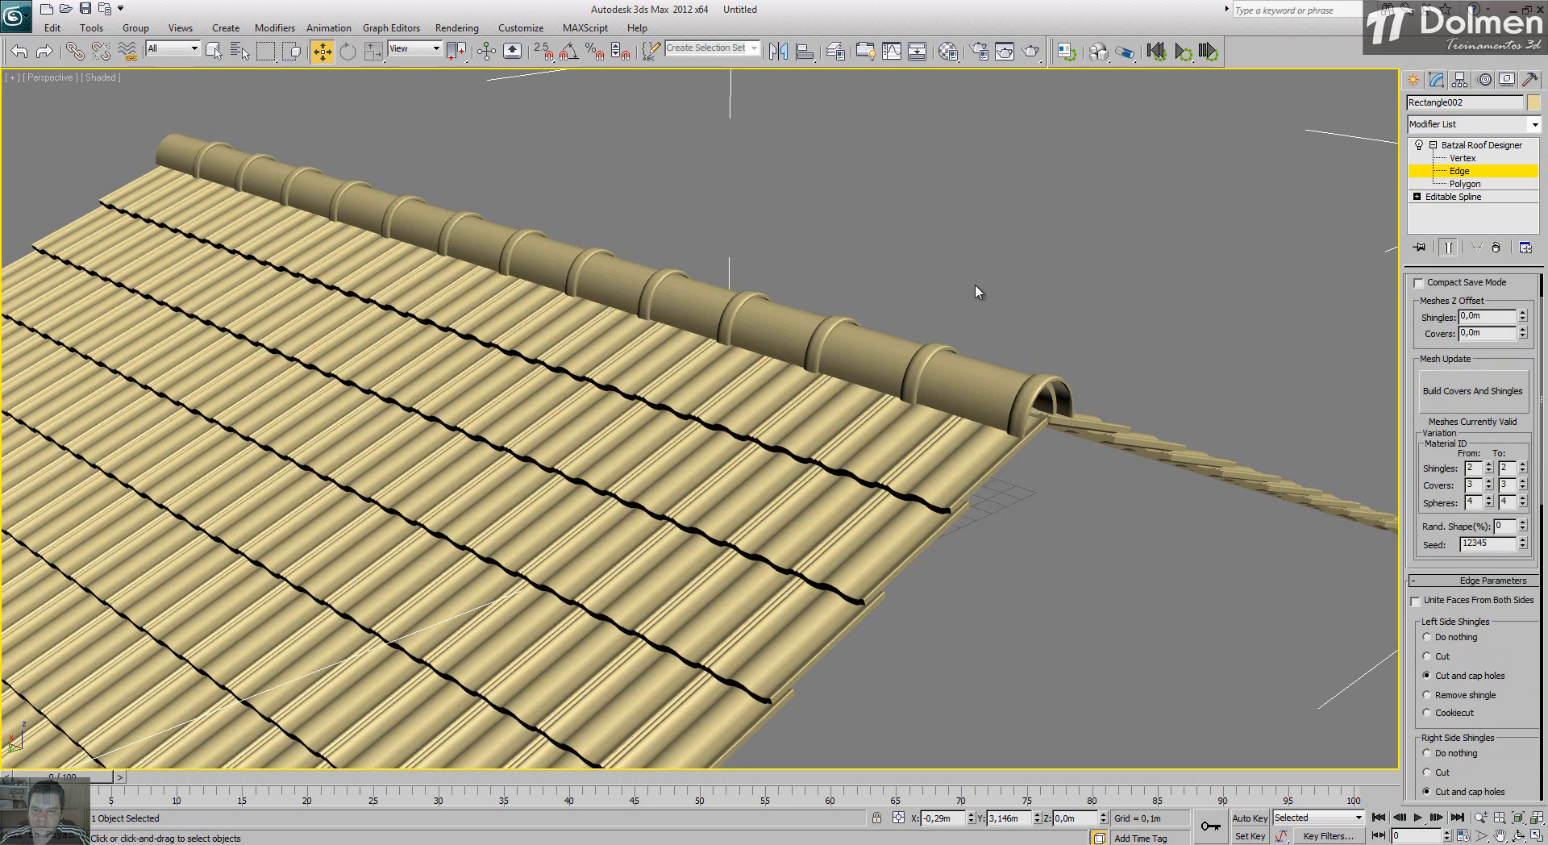
scroll(977, 292, "up", 6)
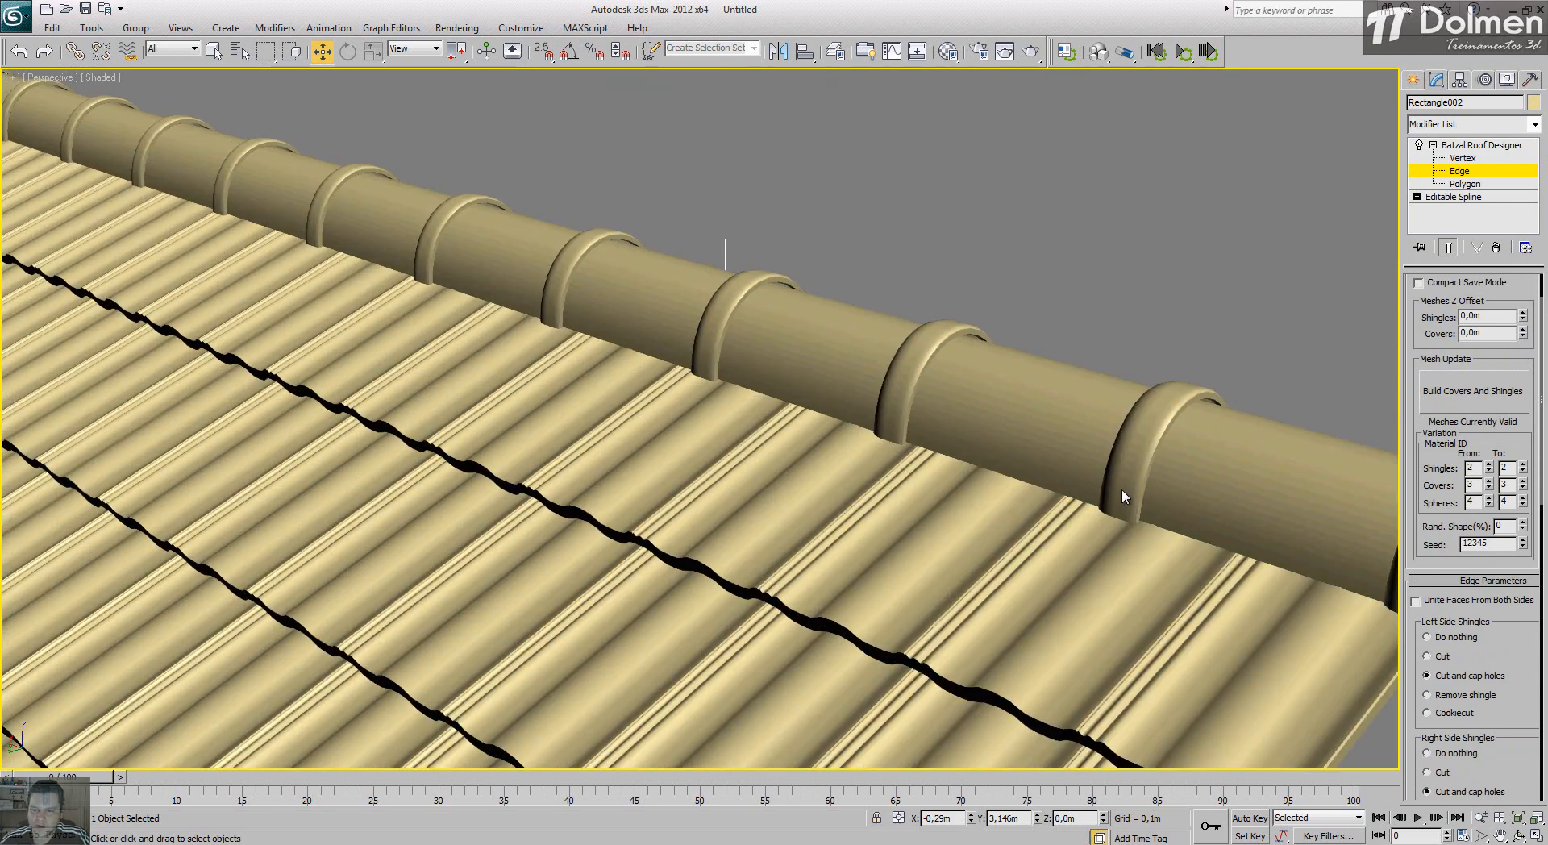
scroll(1073, 388, "down", 5)
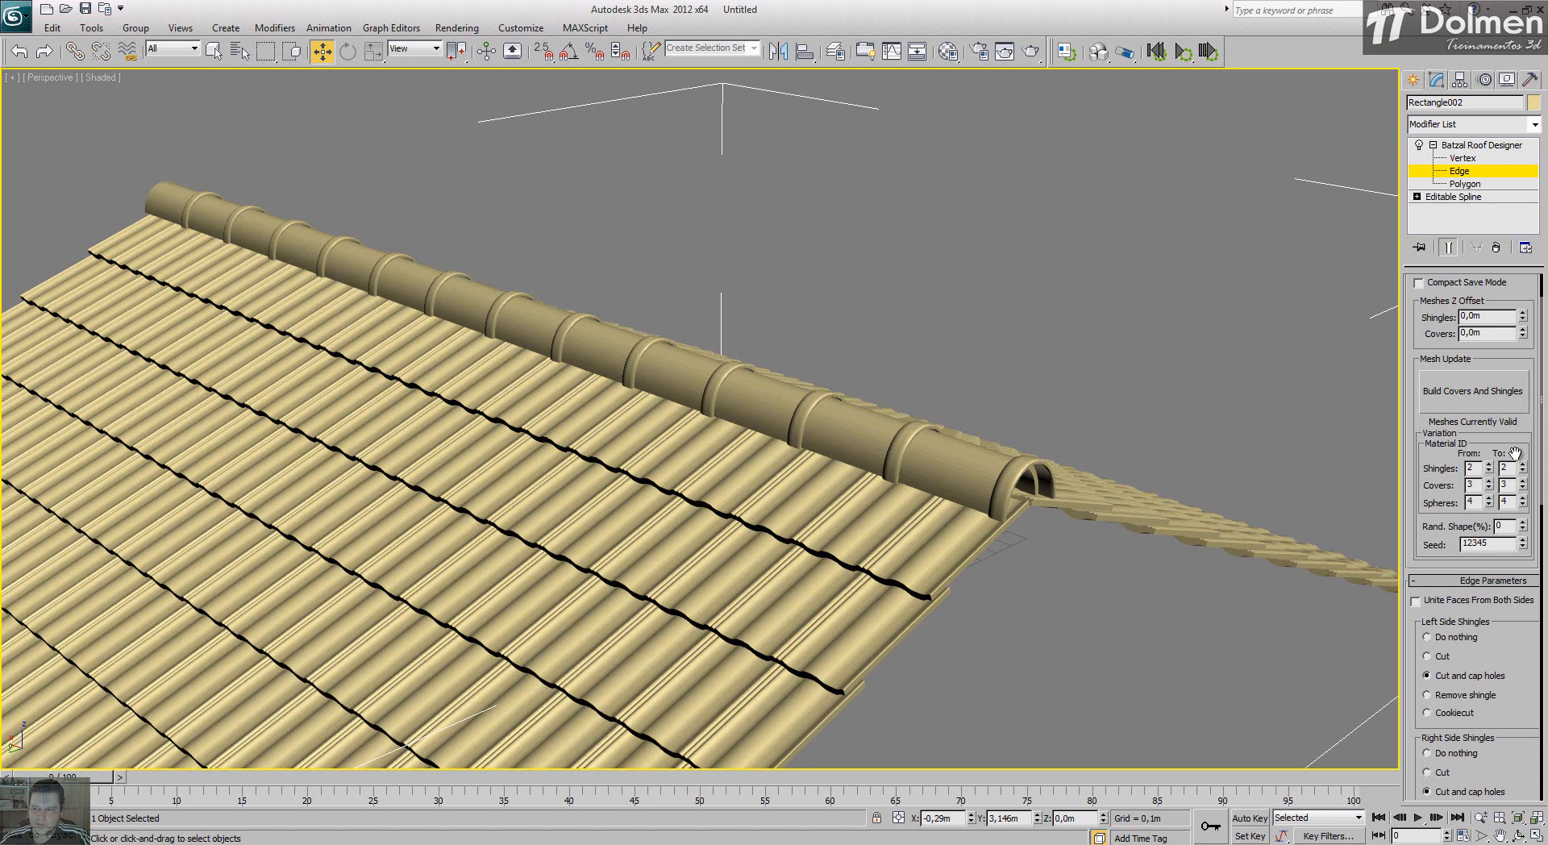
Step: Change the ridge's mesh cover type to ½ Overlapped, then rebuild the covers and shingles and inspect the ridge
scroll(1418, 629, "down", 5)
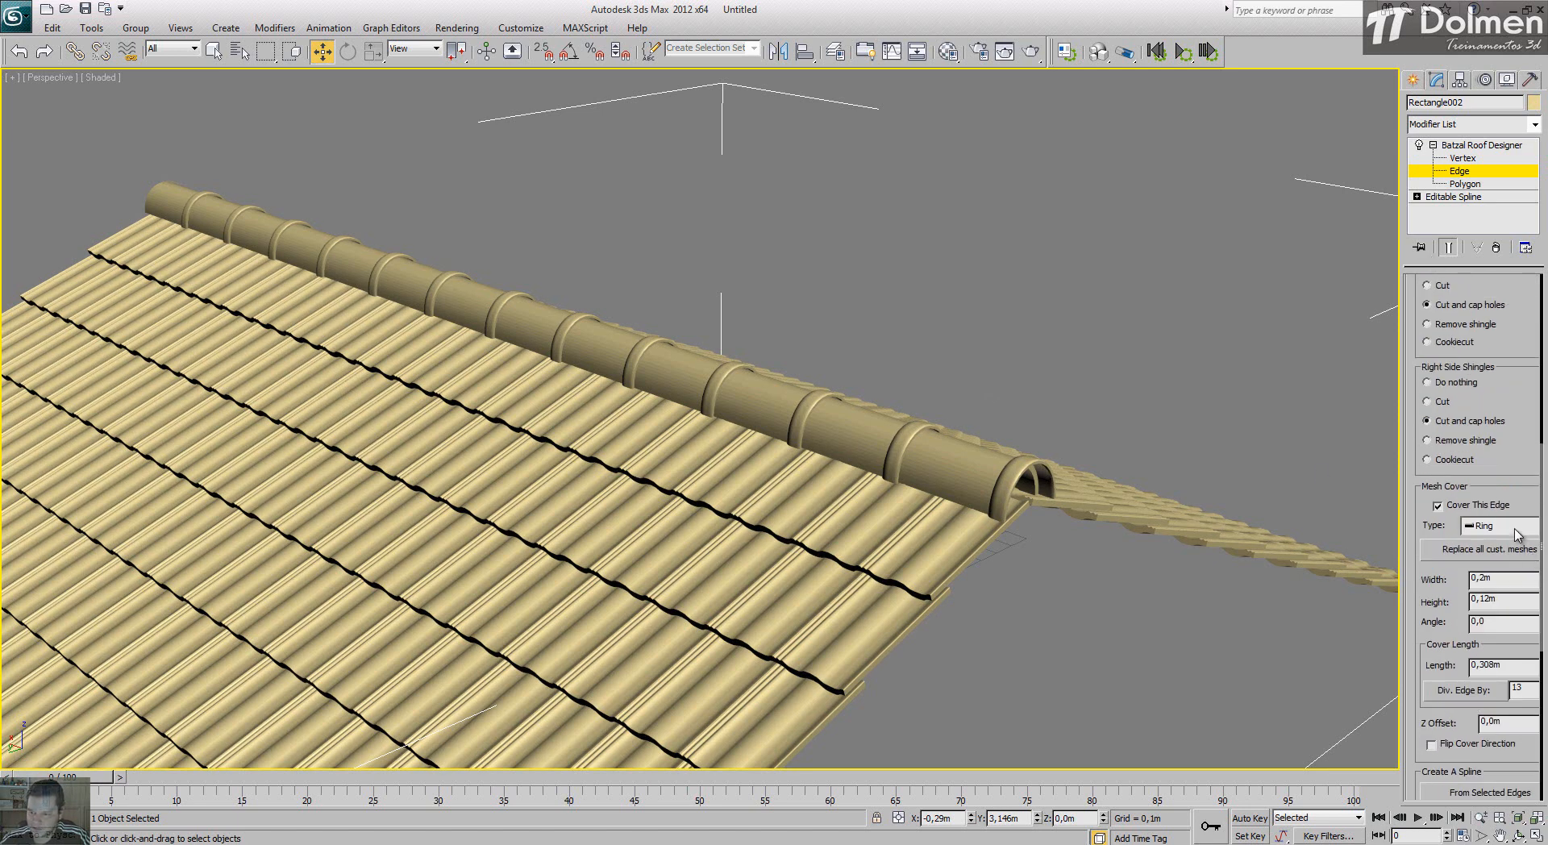
left_click(1501, 526)
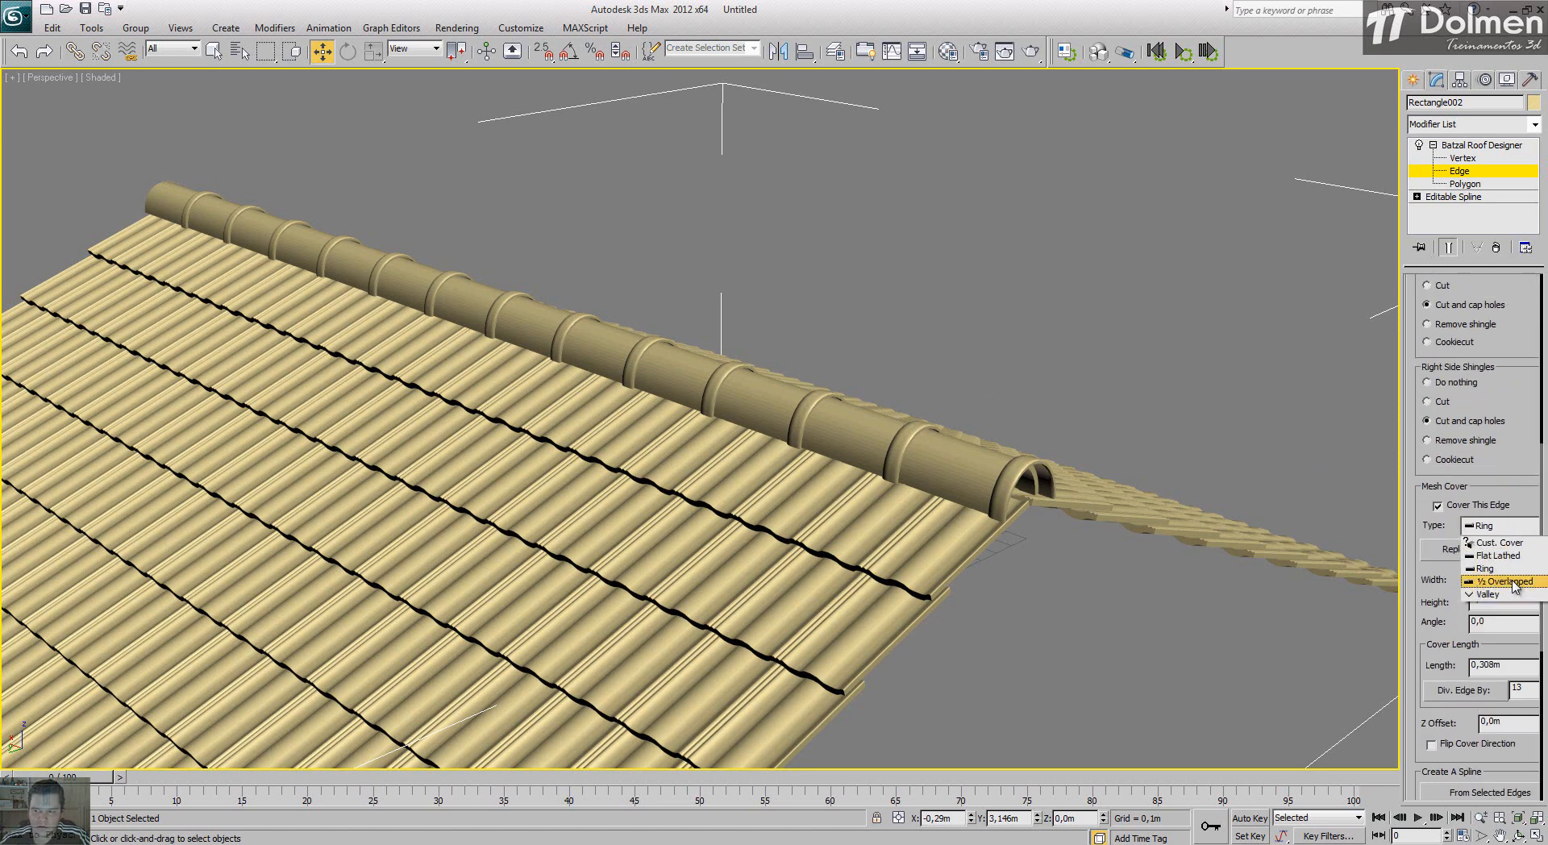
left_click(1468, 582)
scroll(1414, 419, "up", 5)
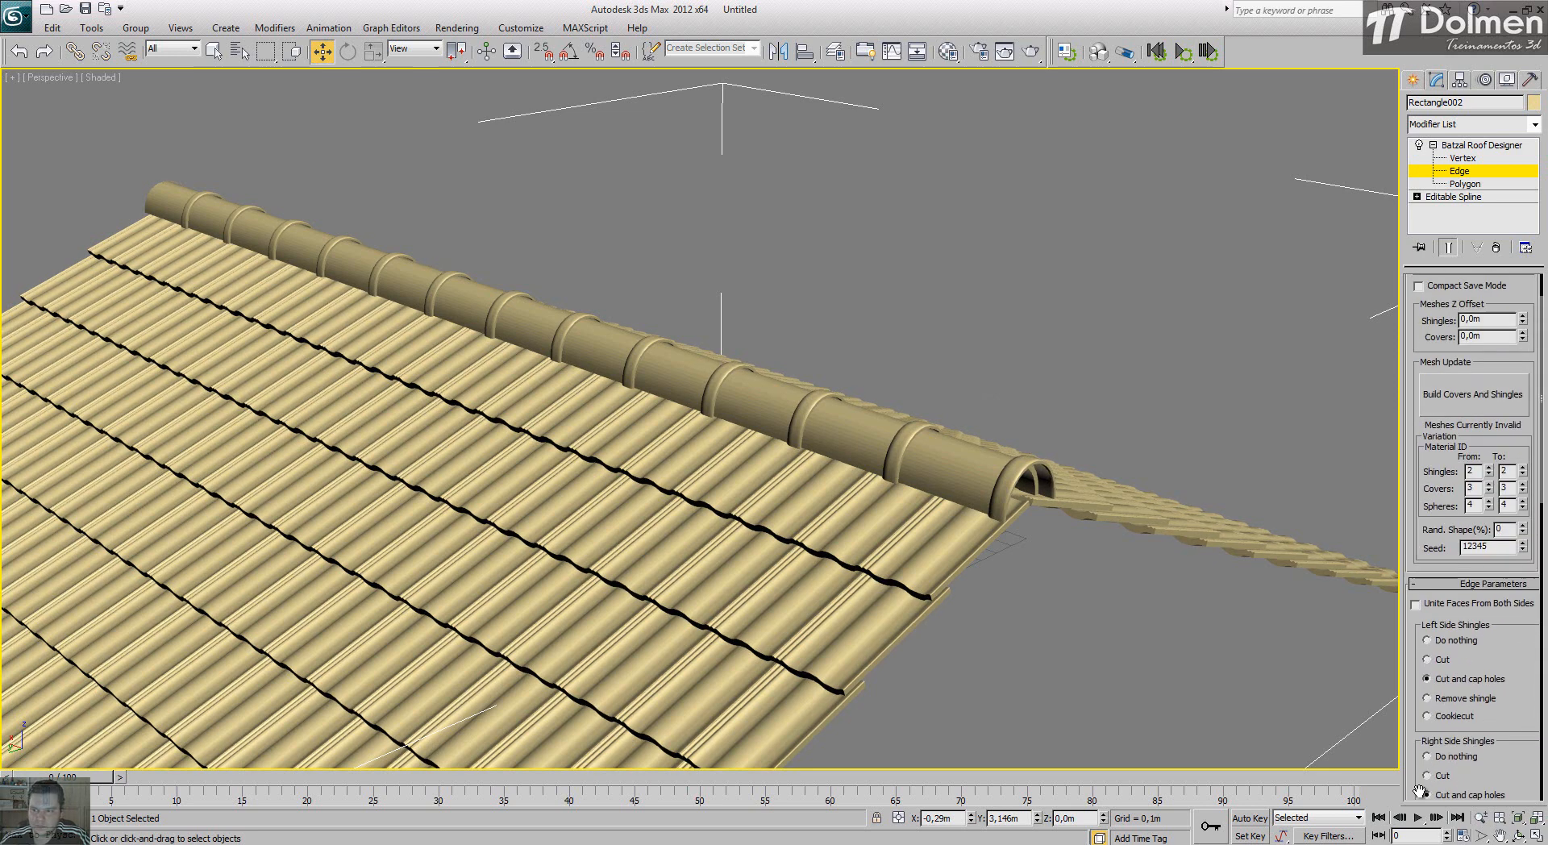
left_click(1466, 389)
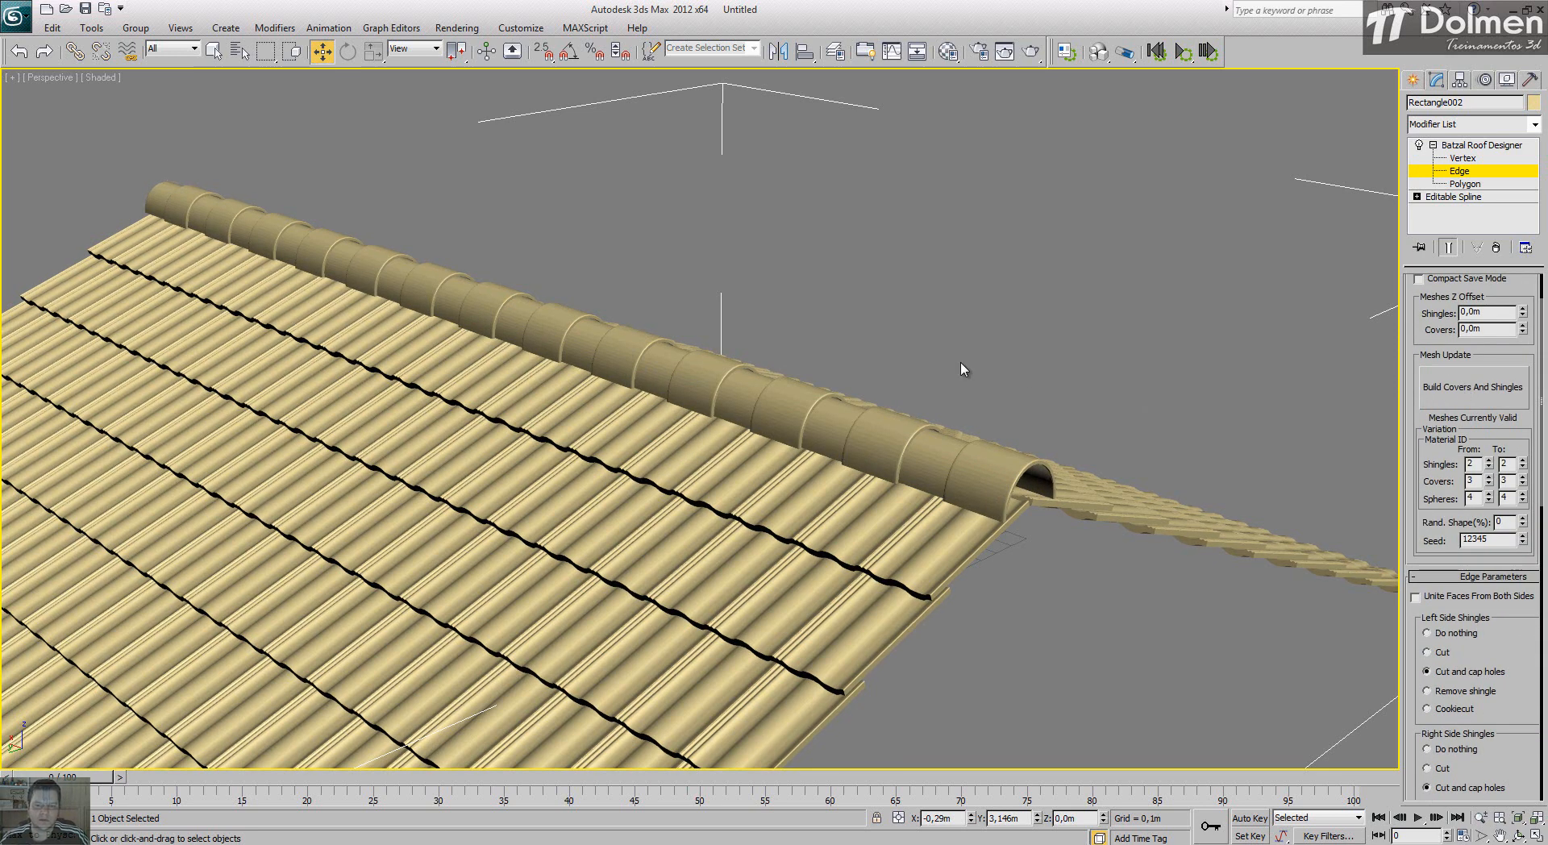
scroll(939, 404, "up", 2)
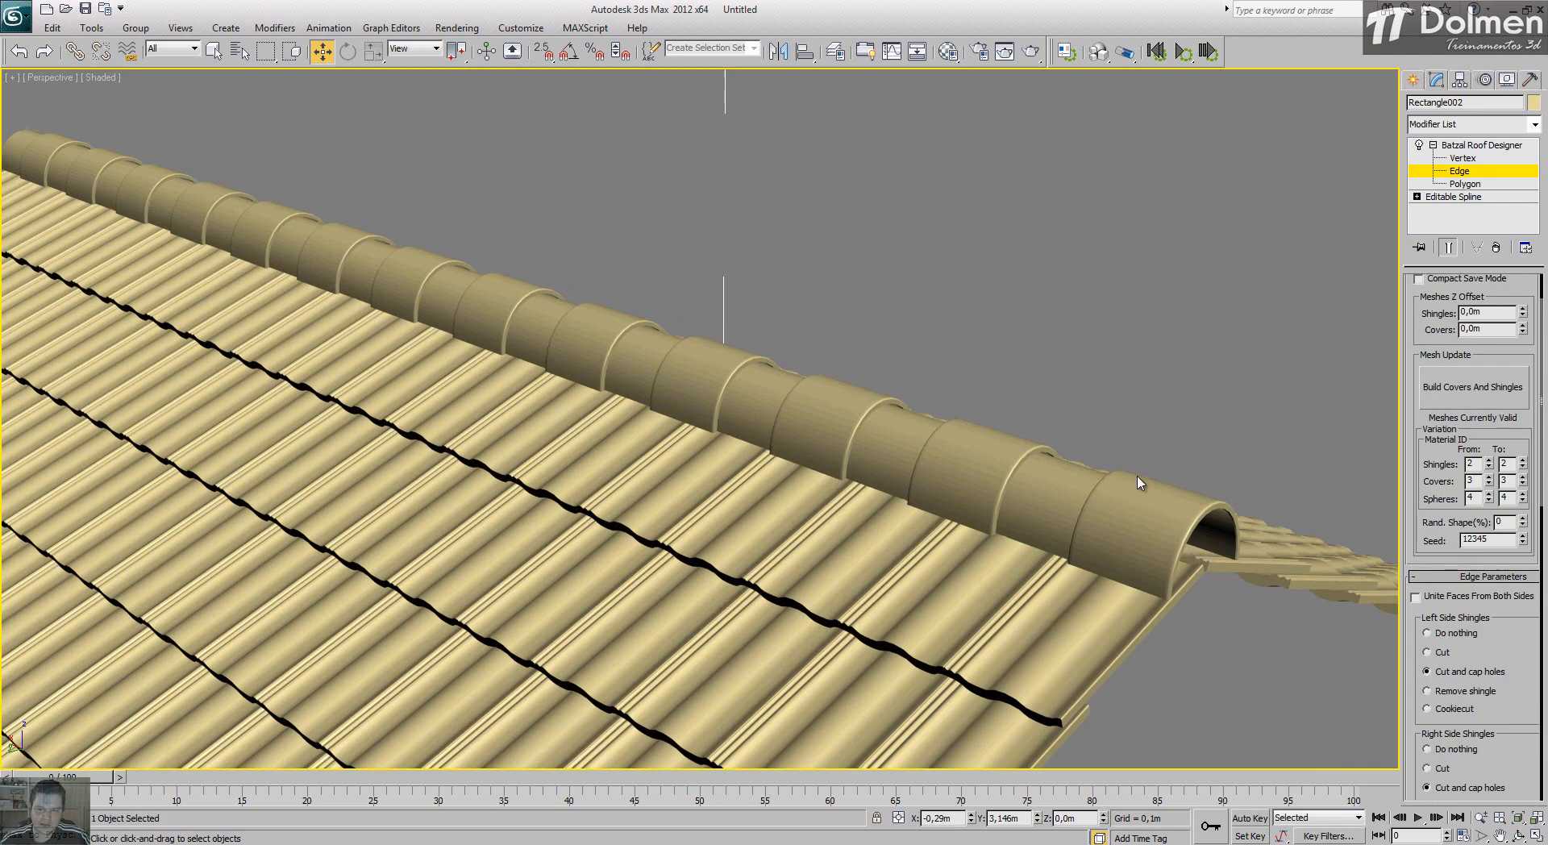
scroll(993, 459, "down", 5)
middle_click_drag(967, 471, 835, 461, "alt")
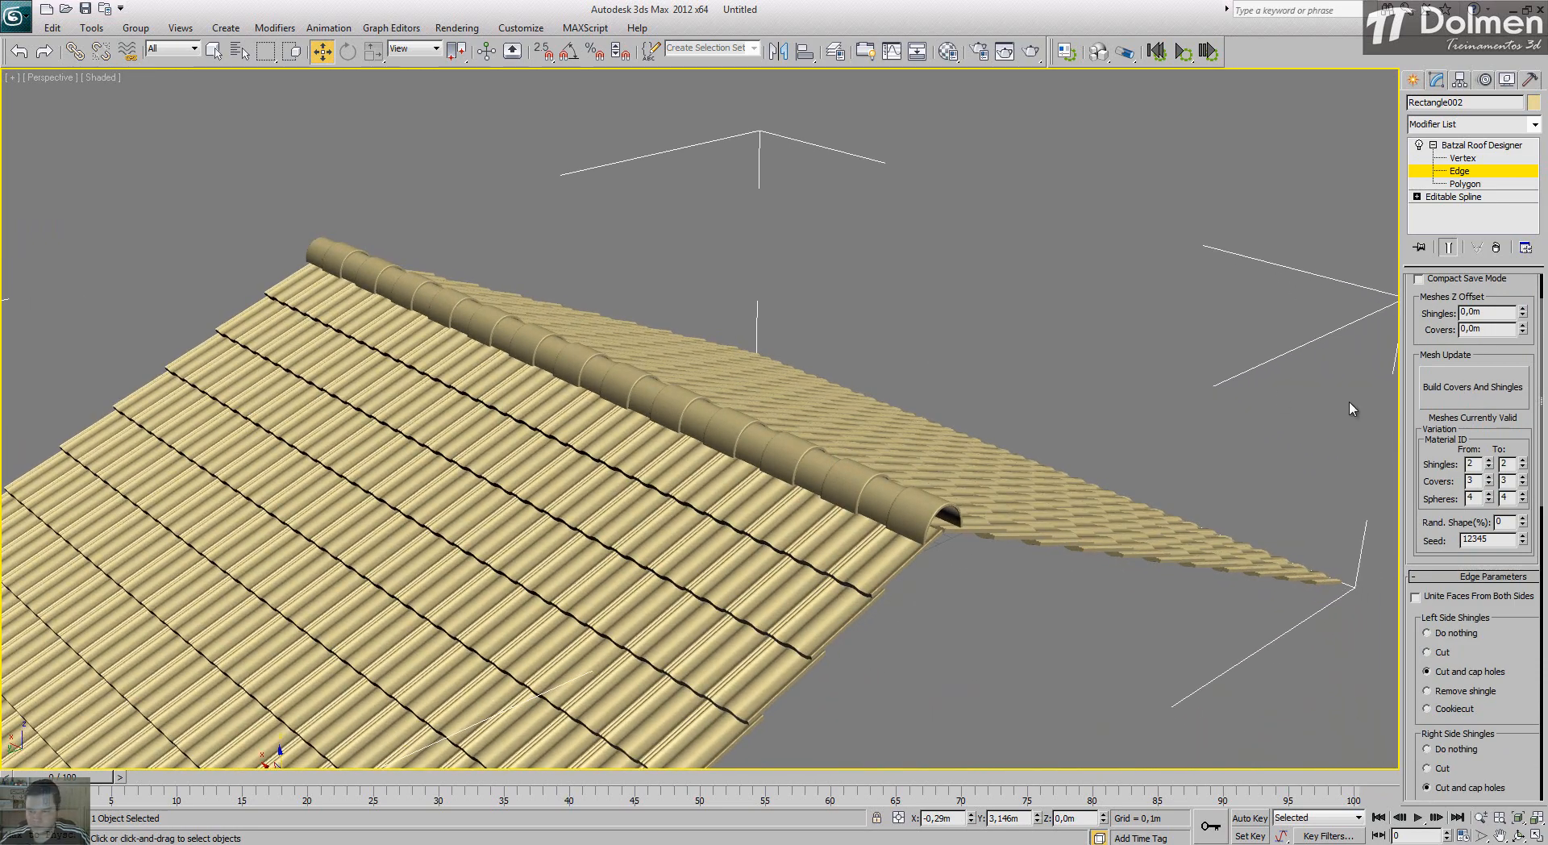
Step: Change the ridge's mesh cover type to Valley, then rebuild the covers and shingles and examine the shape from several angles
left_click_drag(1417, 503, 1417, 502)
scroll(1417, 501, "down", 5)
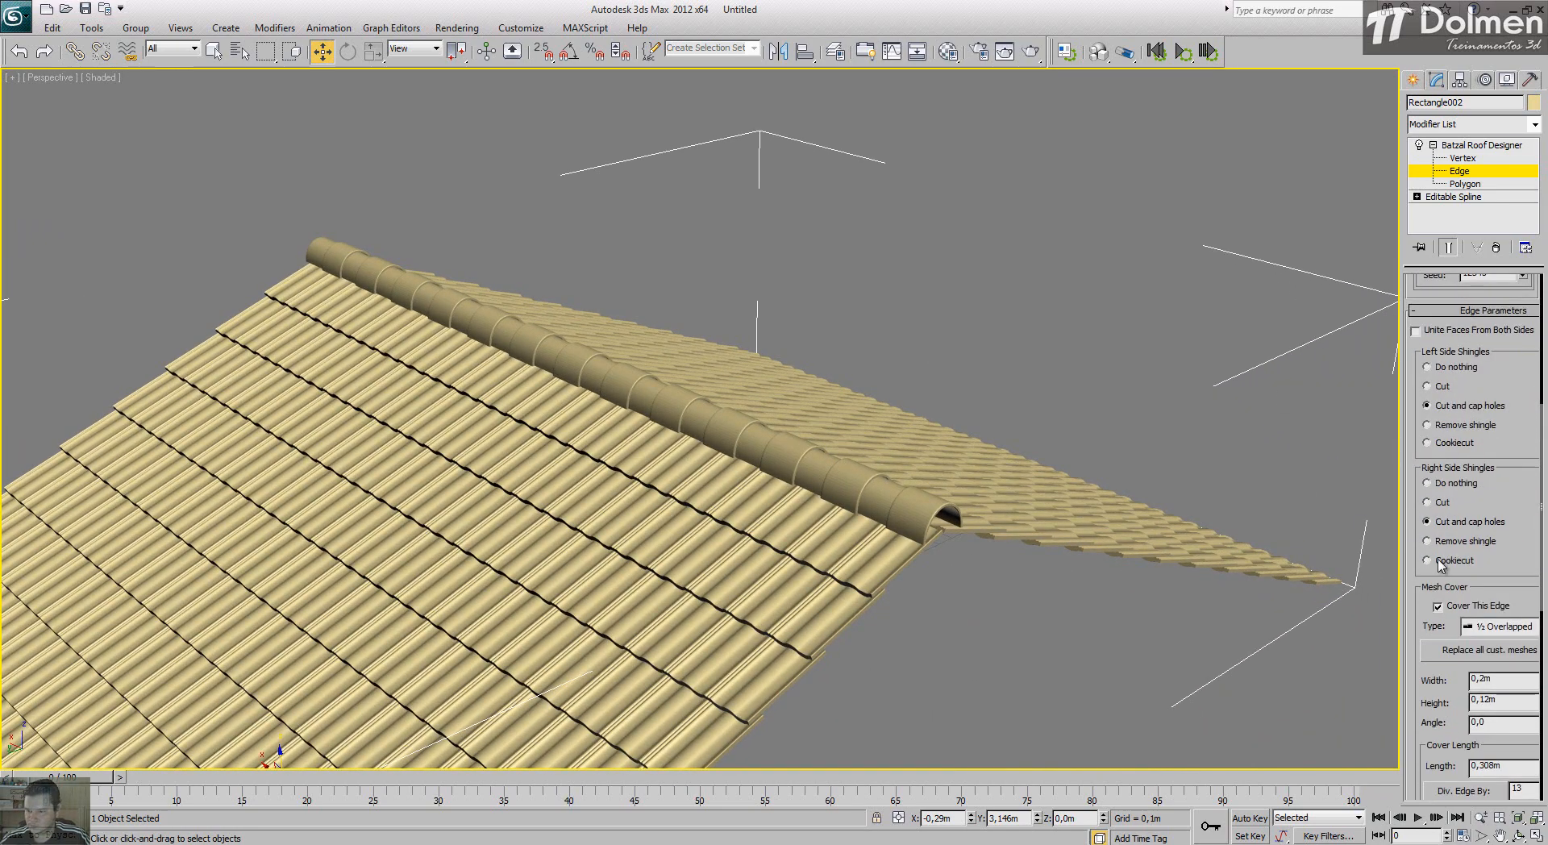
left_click(1506, 626)
left_click(1488, 695)
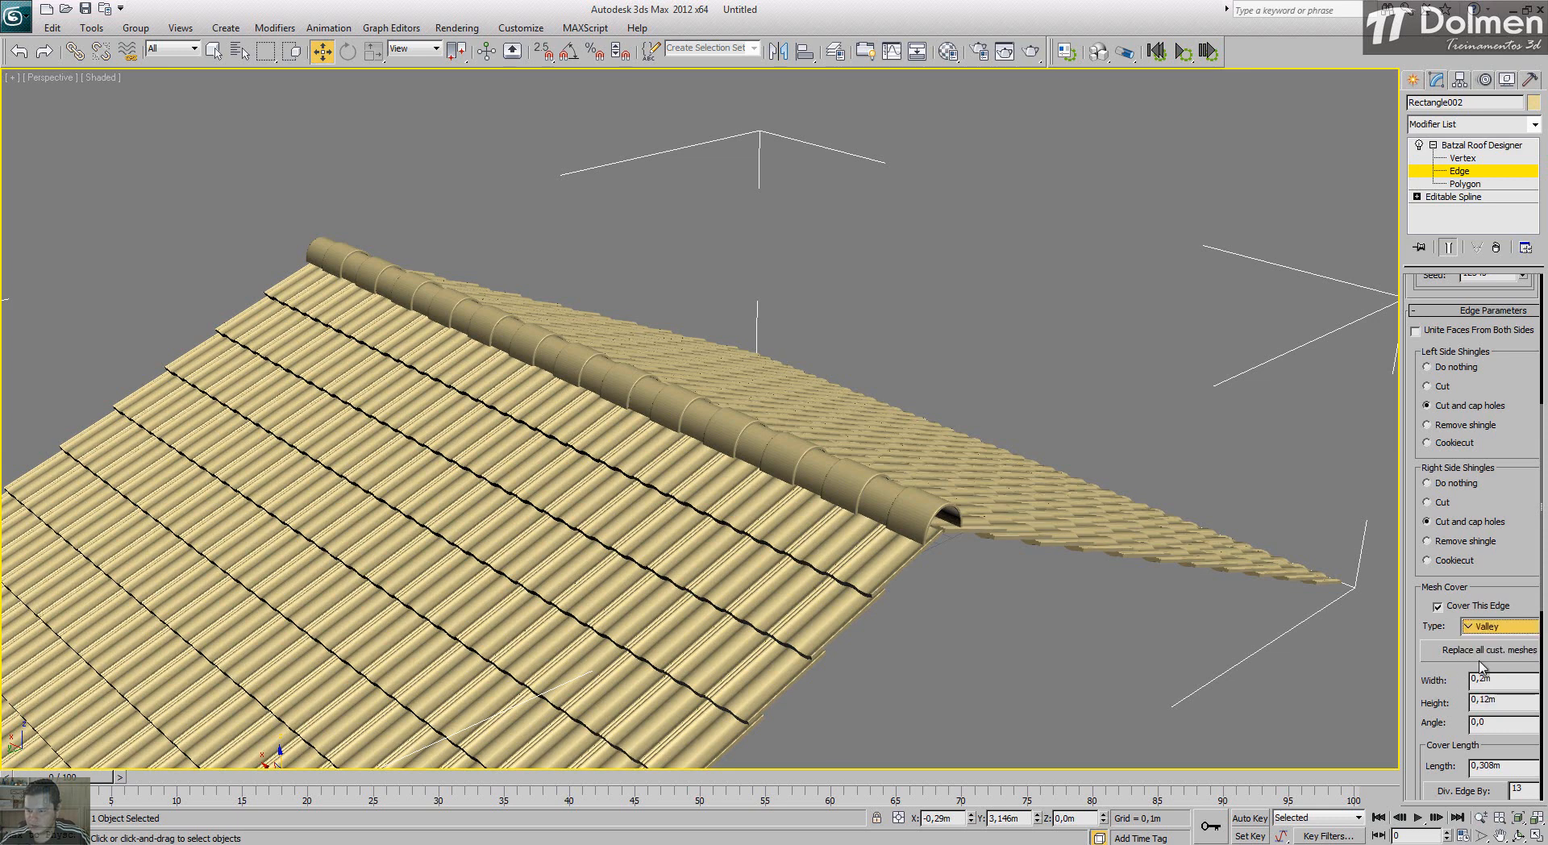
scroll(1419, 537, "up", 4)
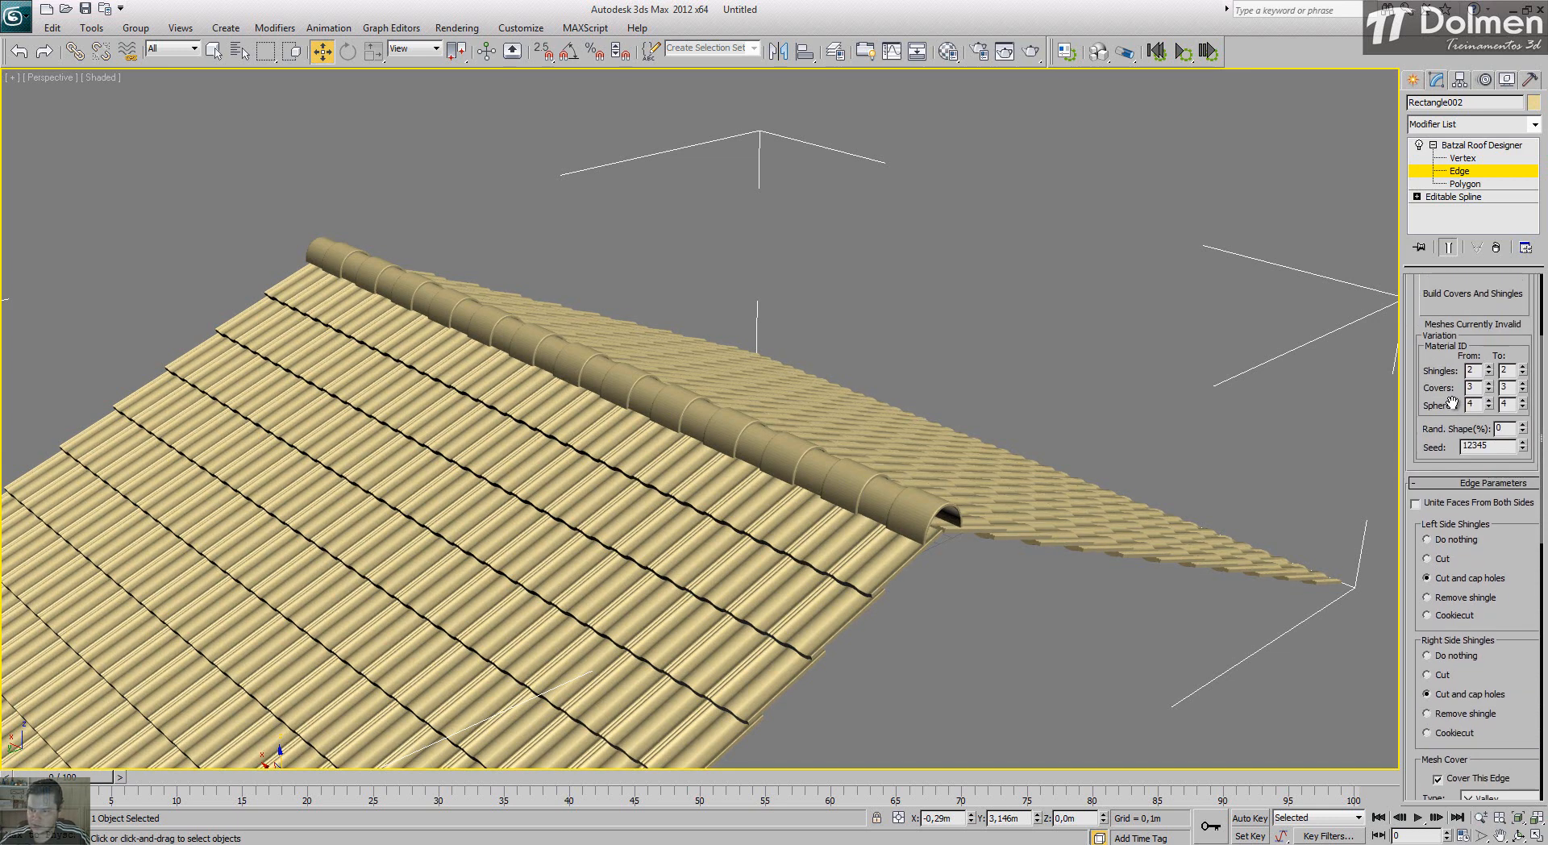
left_click(1464, 298)
middle_click_drag(761, 471, 794, 514, "alt")
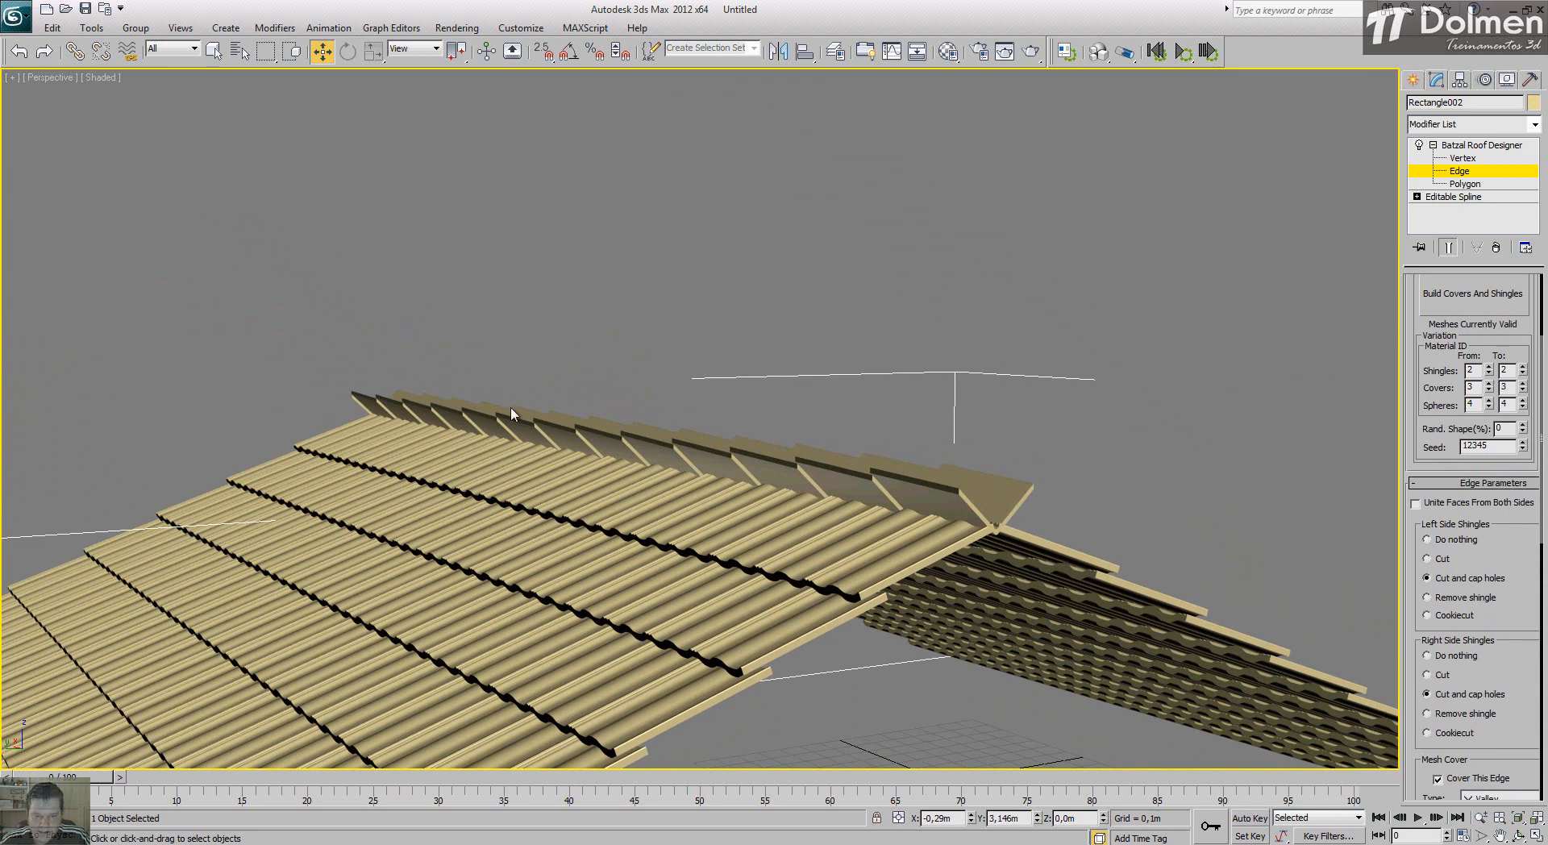
scroll(1423, 556, "down", 5)
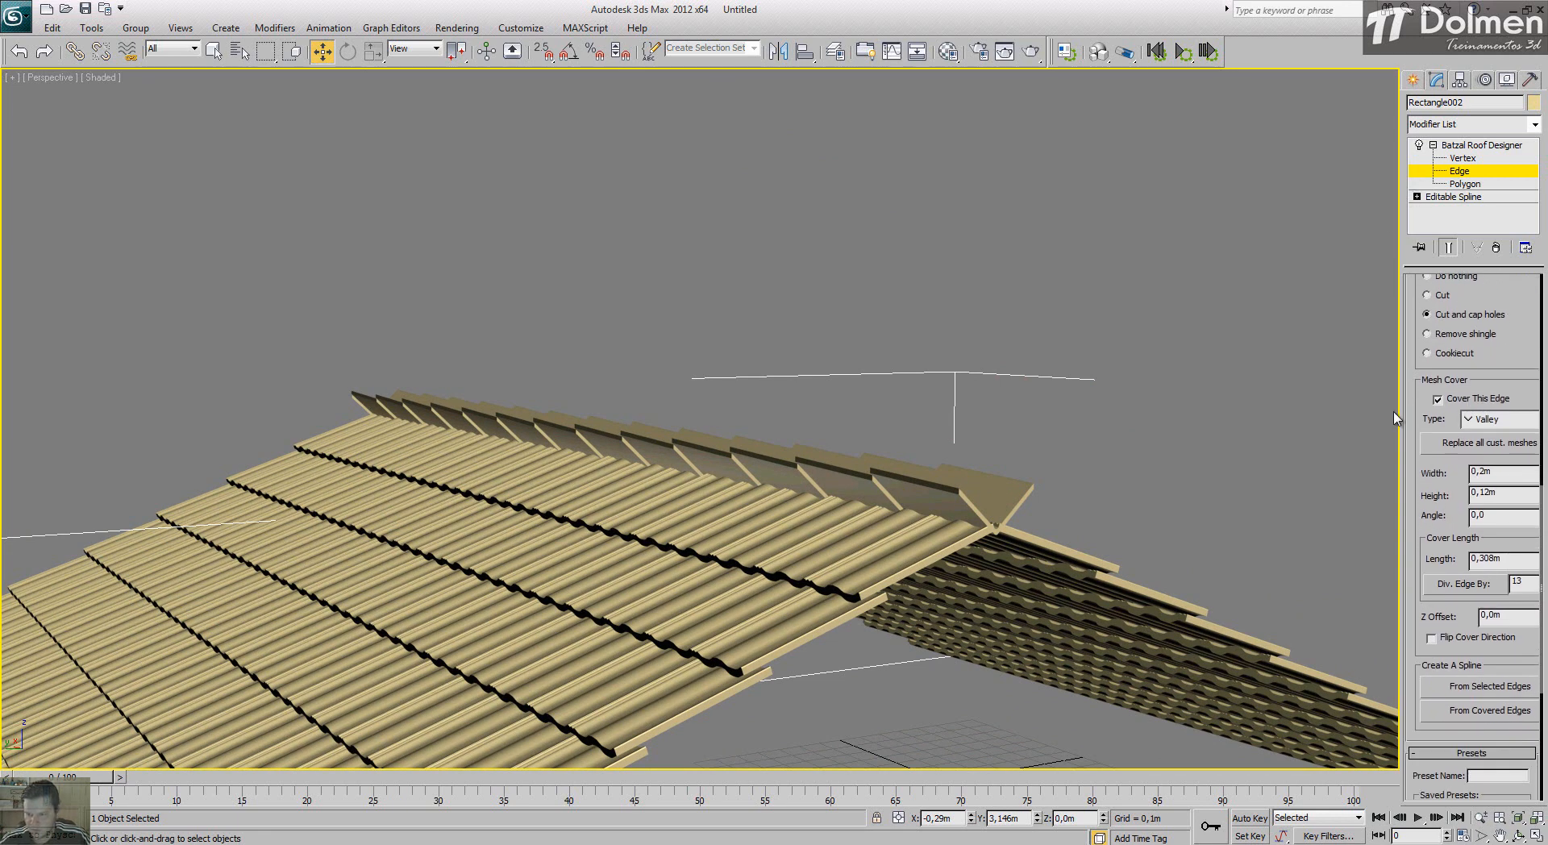
left_click_drag(1405, 466, 1406, 335)
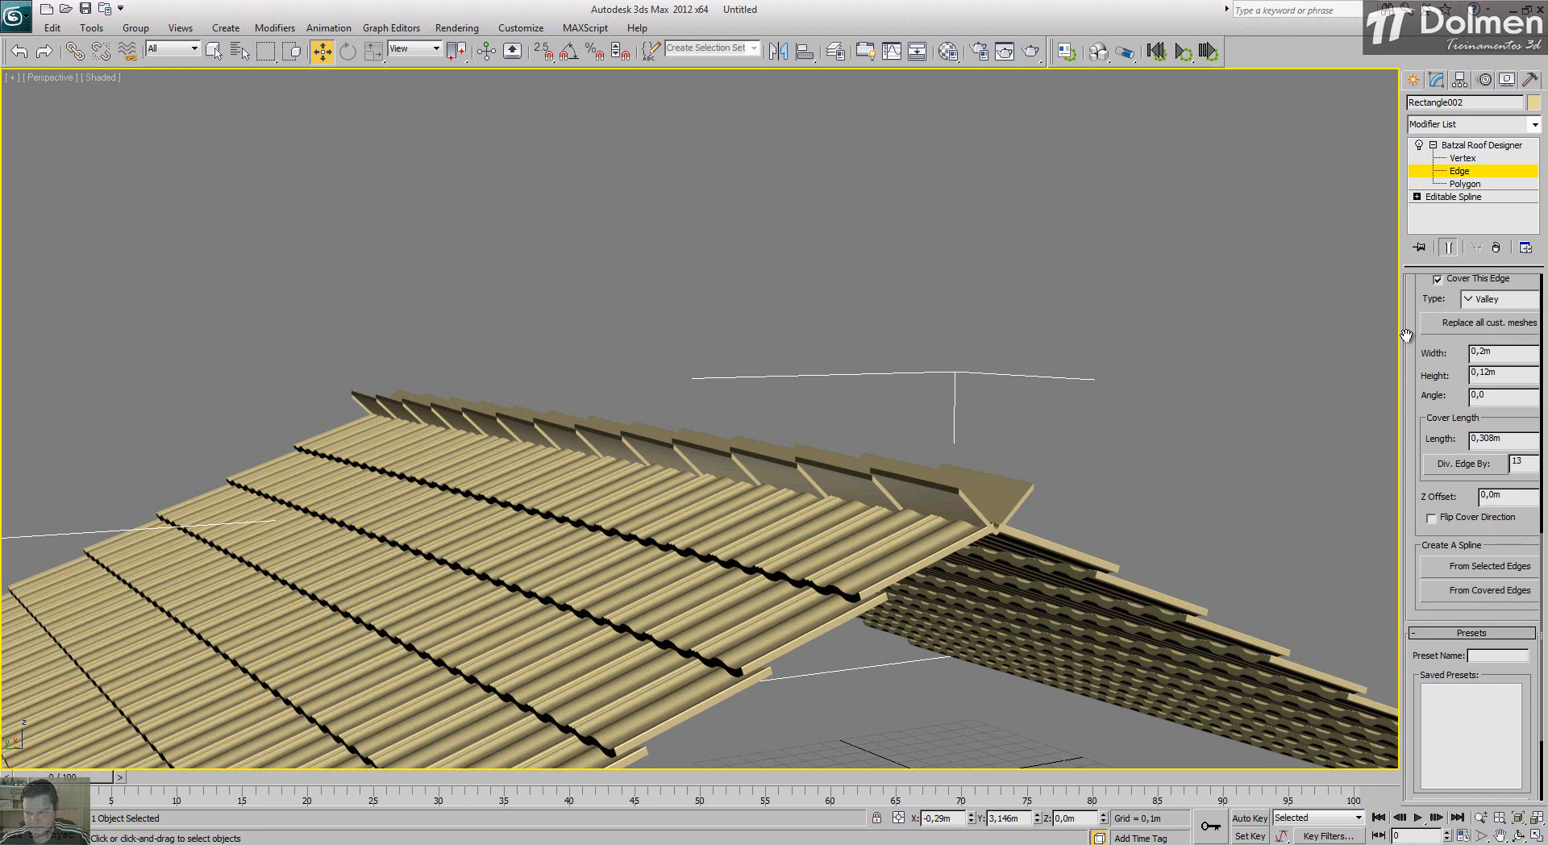
left_click_drag(1406, 334, 1417, 454)
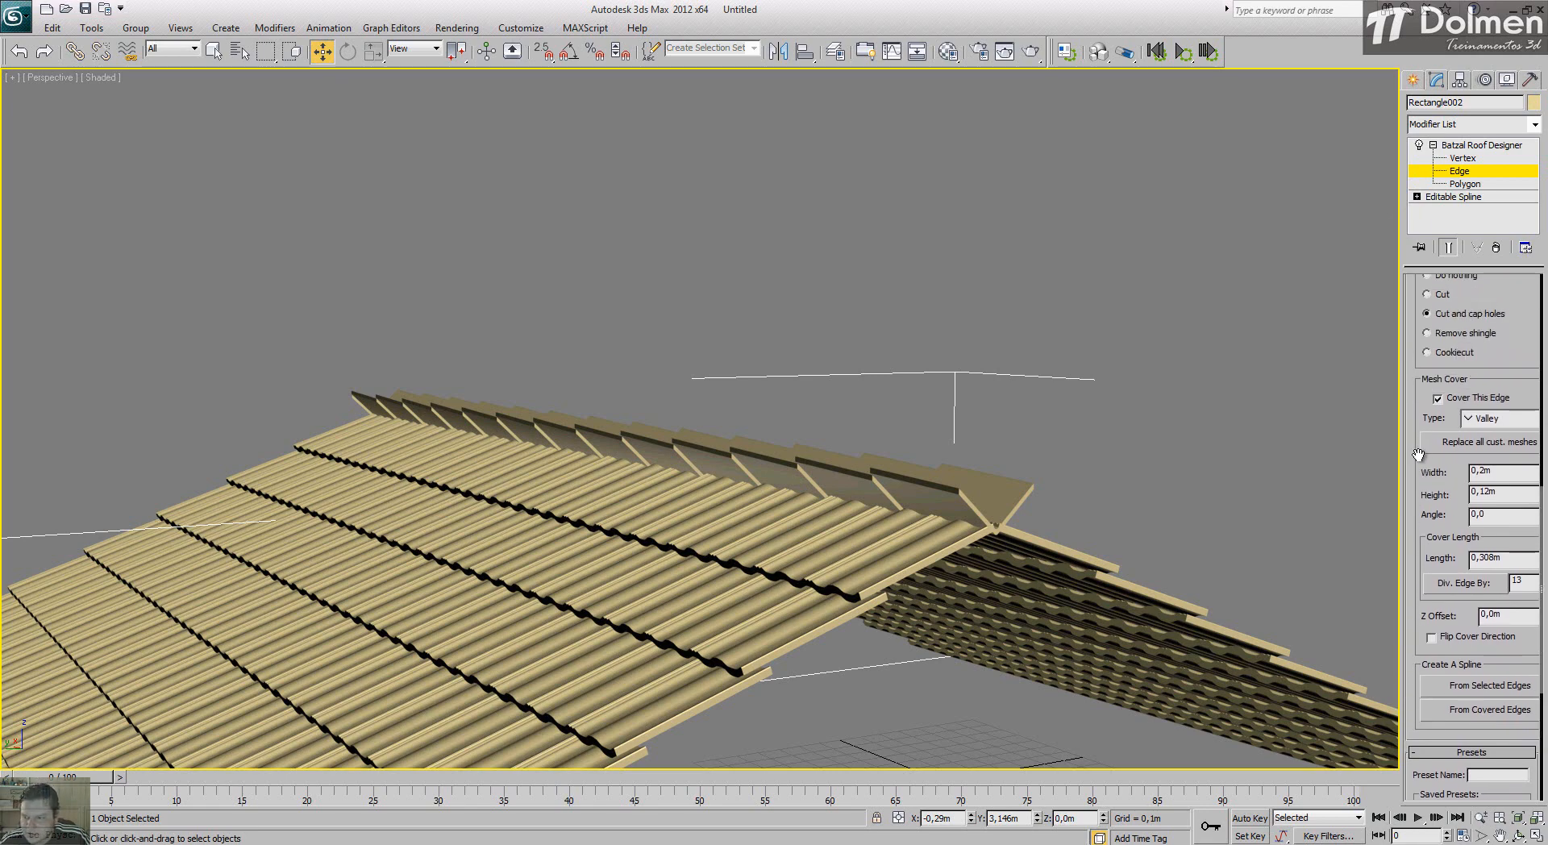
middle_click_drag(857, 362, 867, 411, "alt")
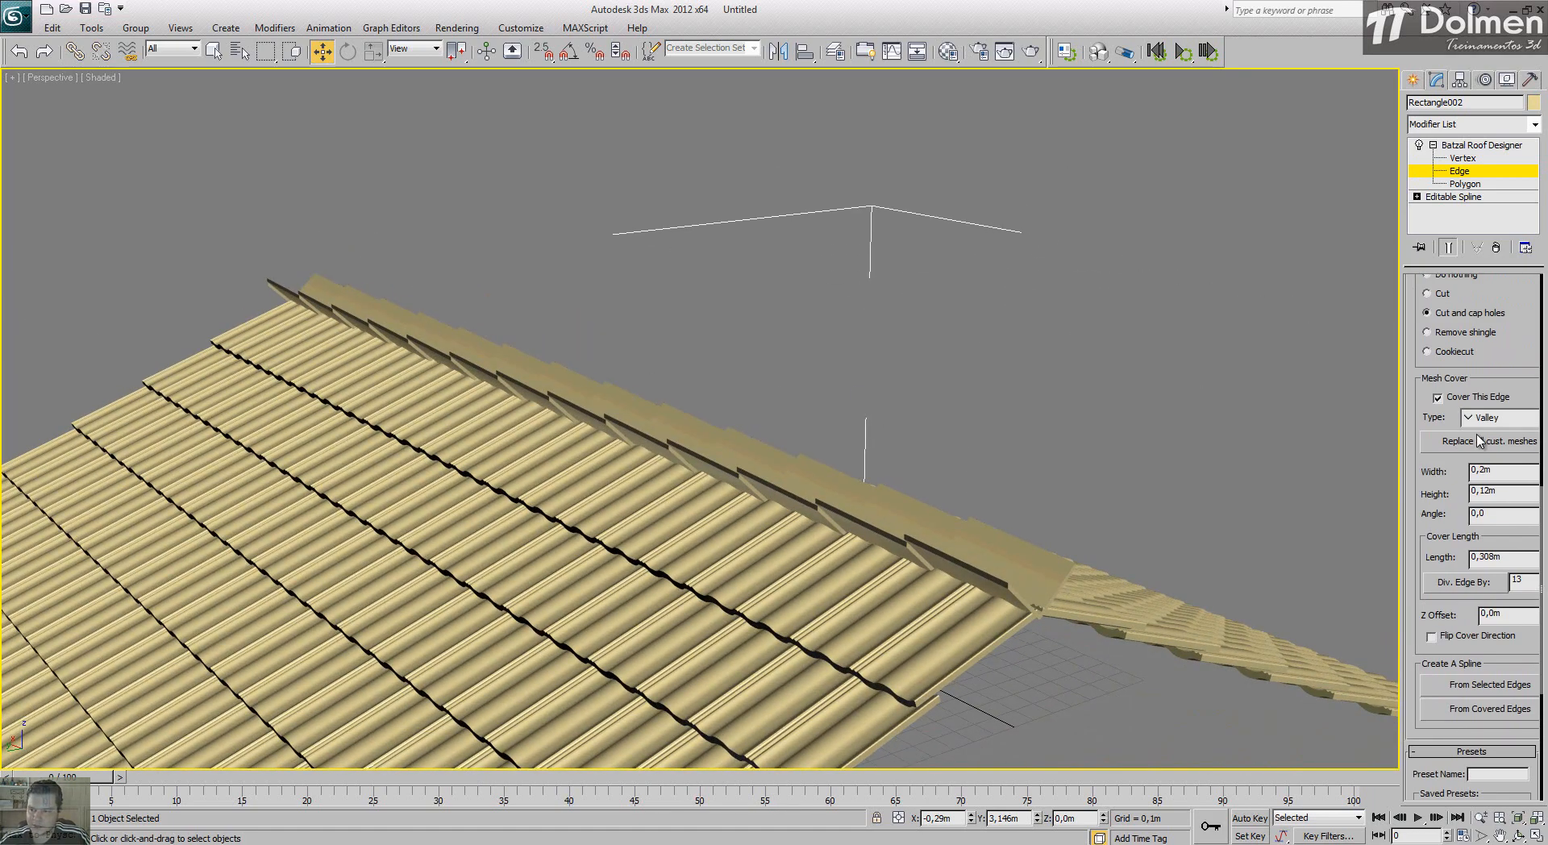
Step: Set the ridge's mesh cover type back to Ring and rebuild the covers and shingles
left_click(1501, 419)
left_click(1490, 461)
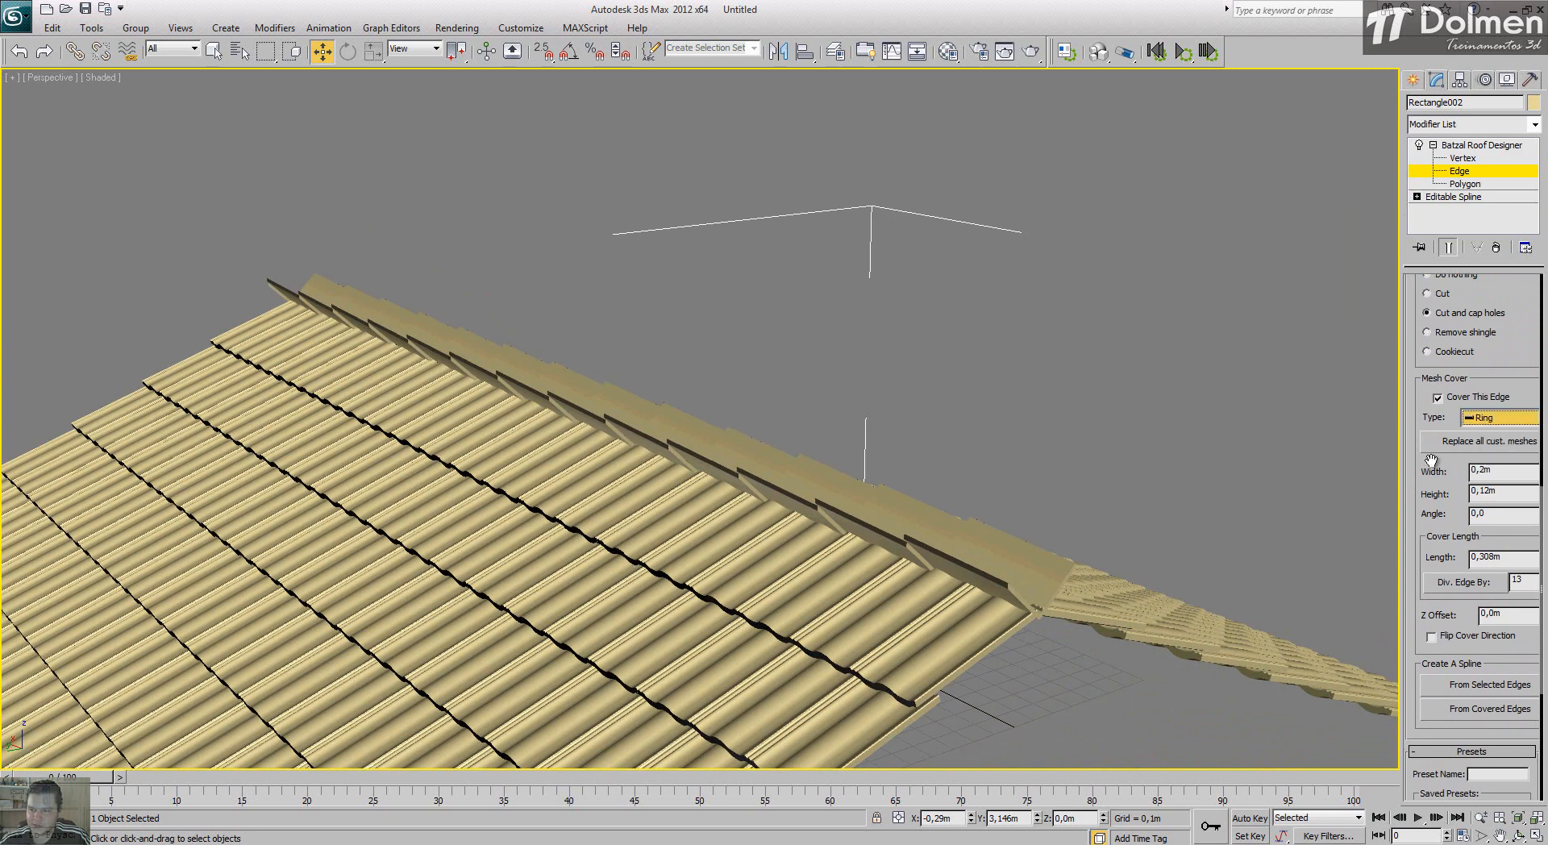
left_click_drag(1427, 462, 1409, 783)
left_click_drag(1419, 325, 1419, 503)
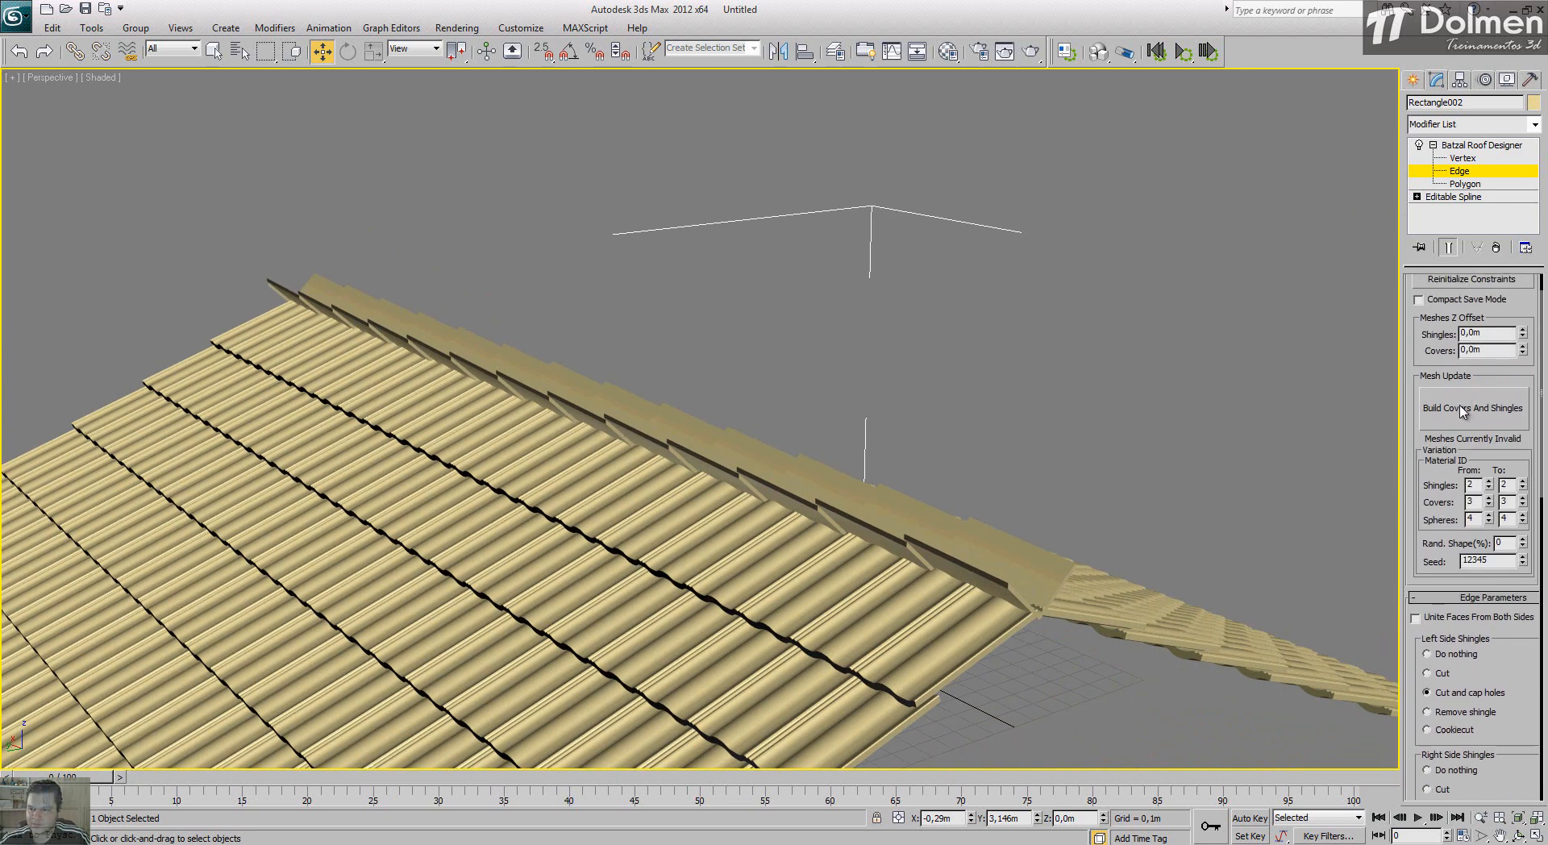
left_click(1469, 408)
middle_click_drag(761, 413, 788, 310)
scroll(787, 309, "down", 7)
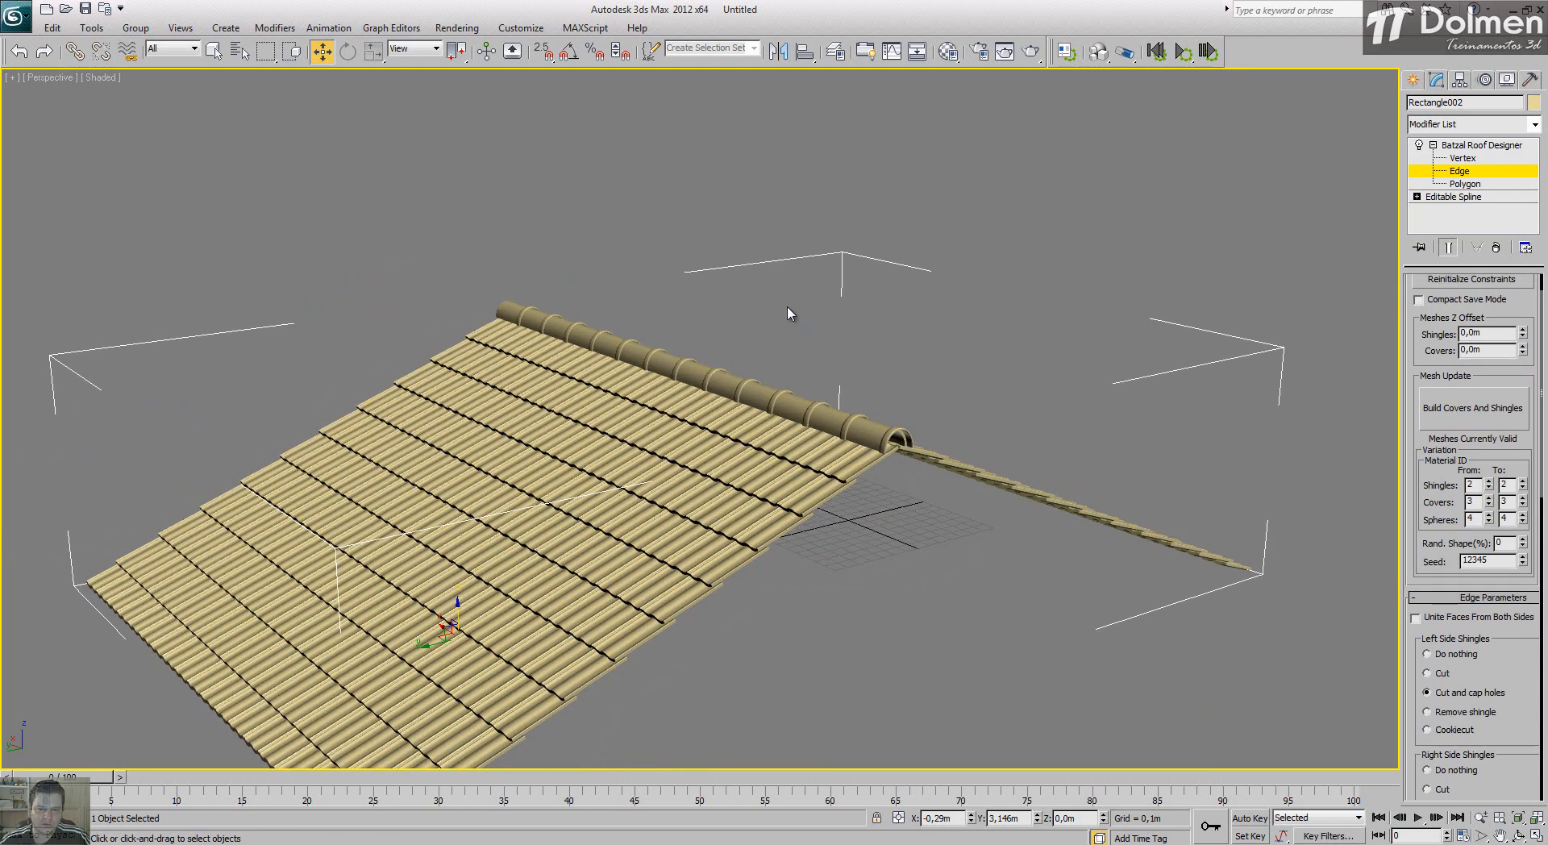
middle_click_drag(720, 395, 728, 403, "alt")
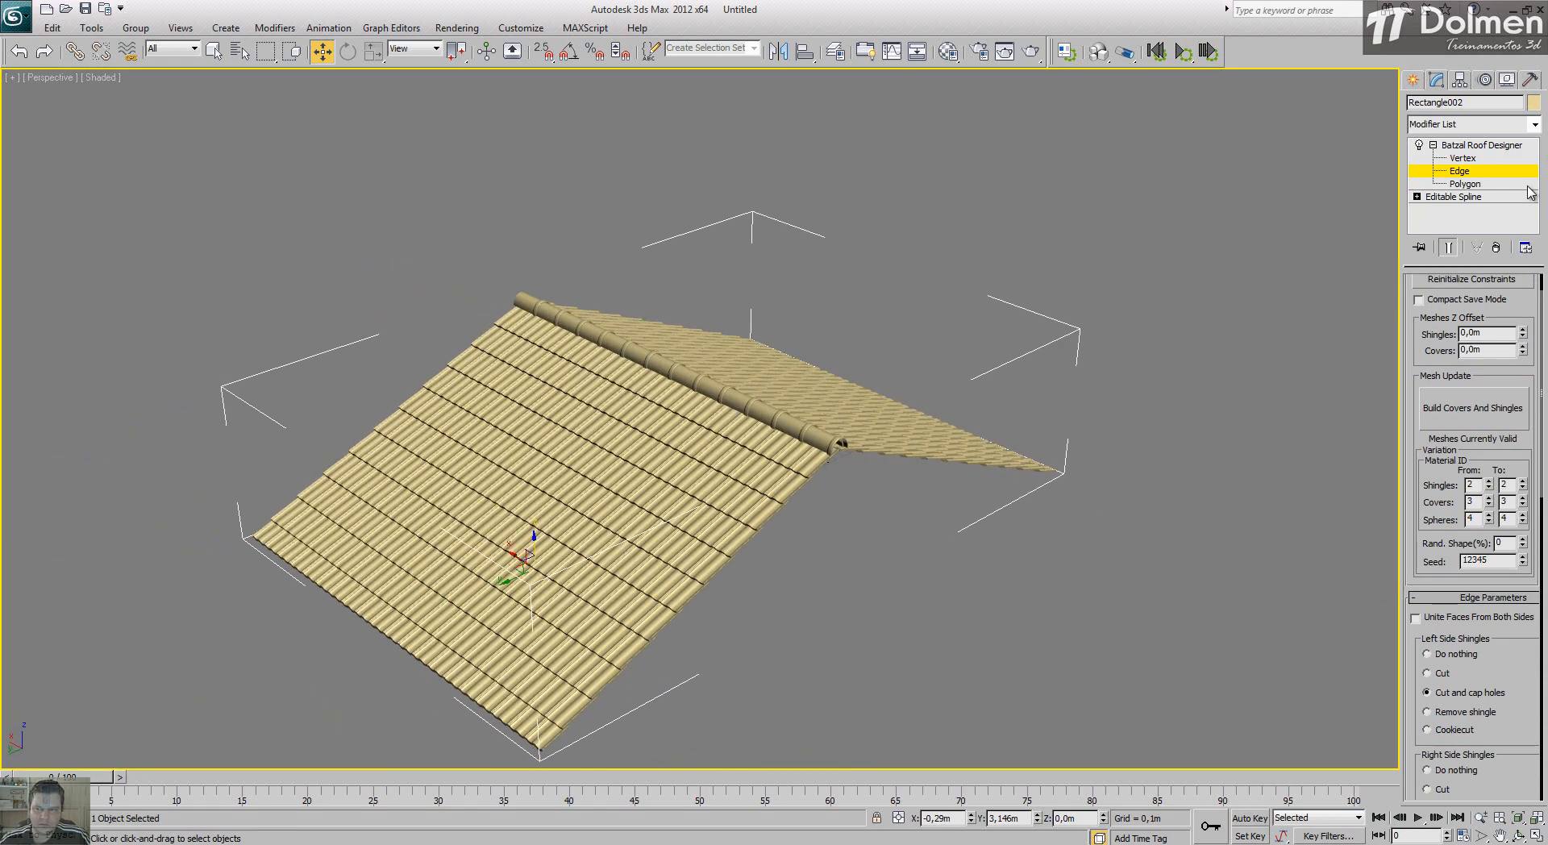
Step: Leave edge editing, convert the finished roof to an Editable Poly, and reselect it
left_click(1468, 144)
left_click(1414, 80)
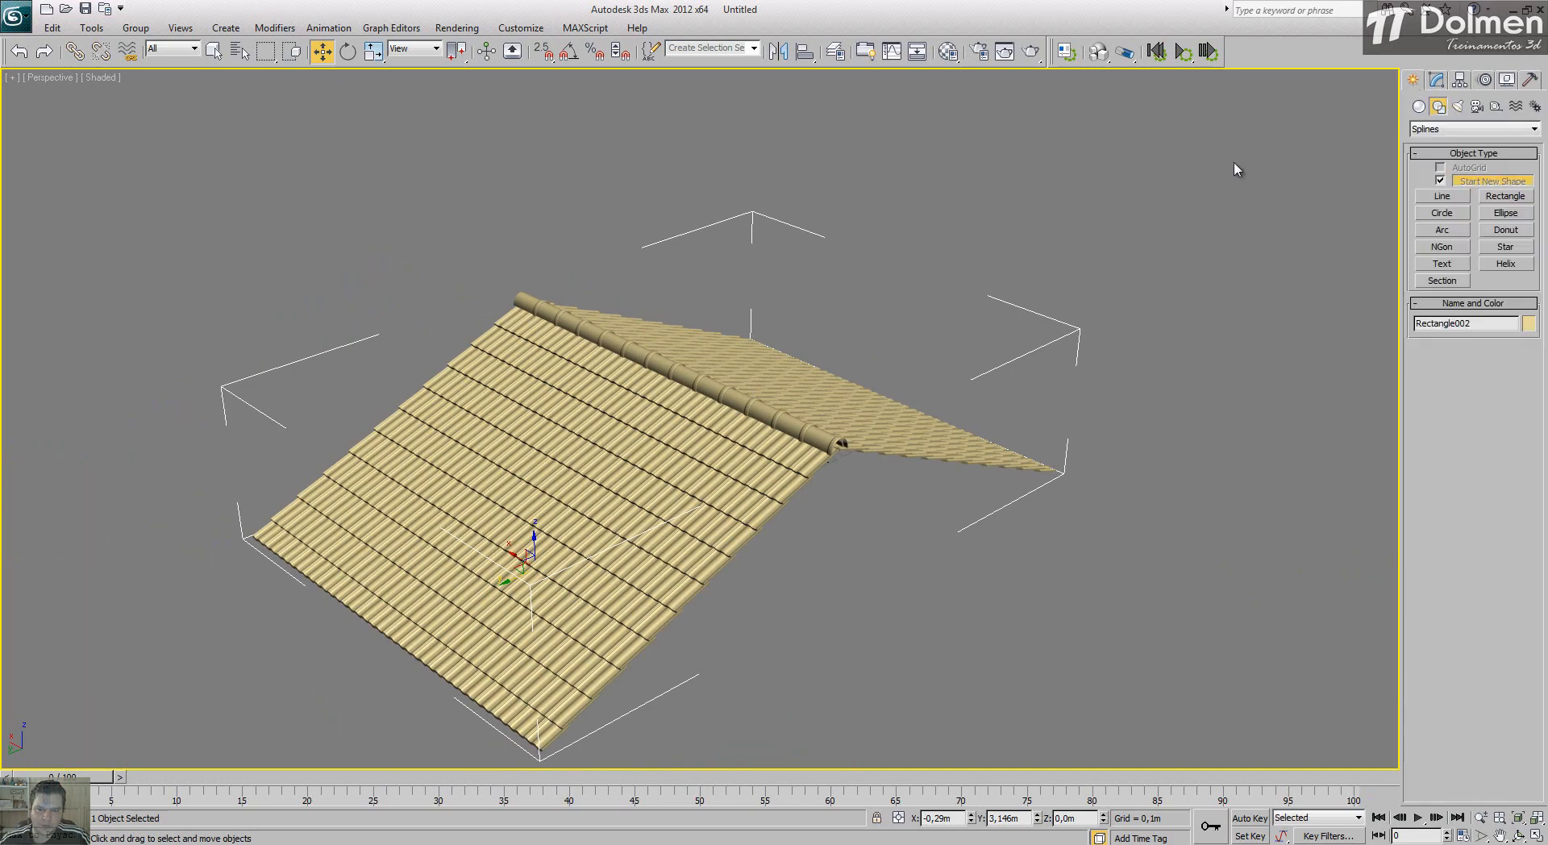
middle_click_drag(654, 399, 1128, 399, "alt")
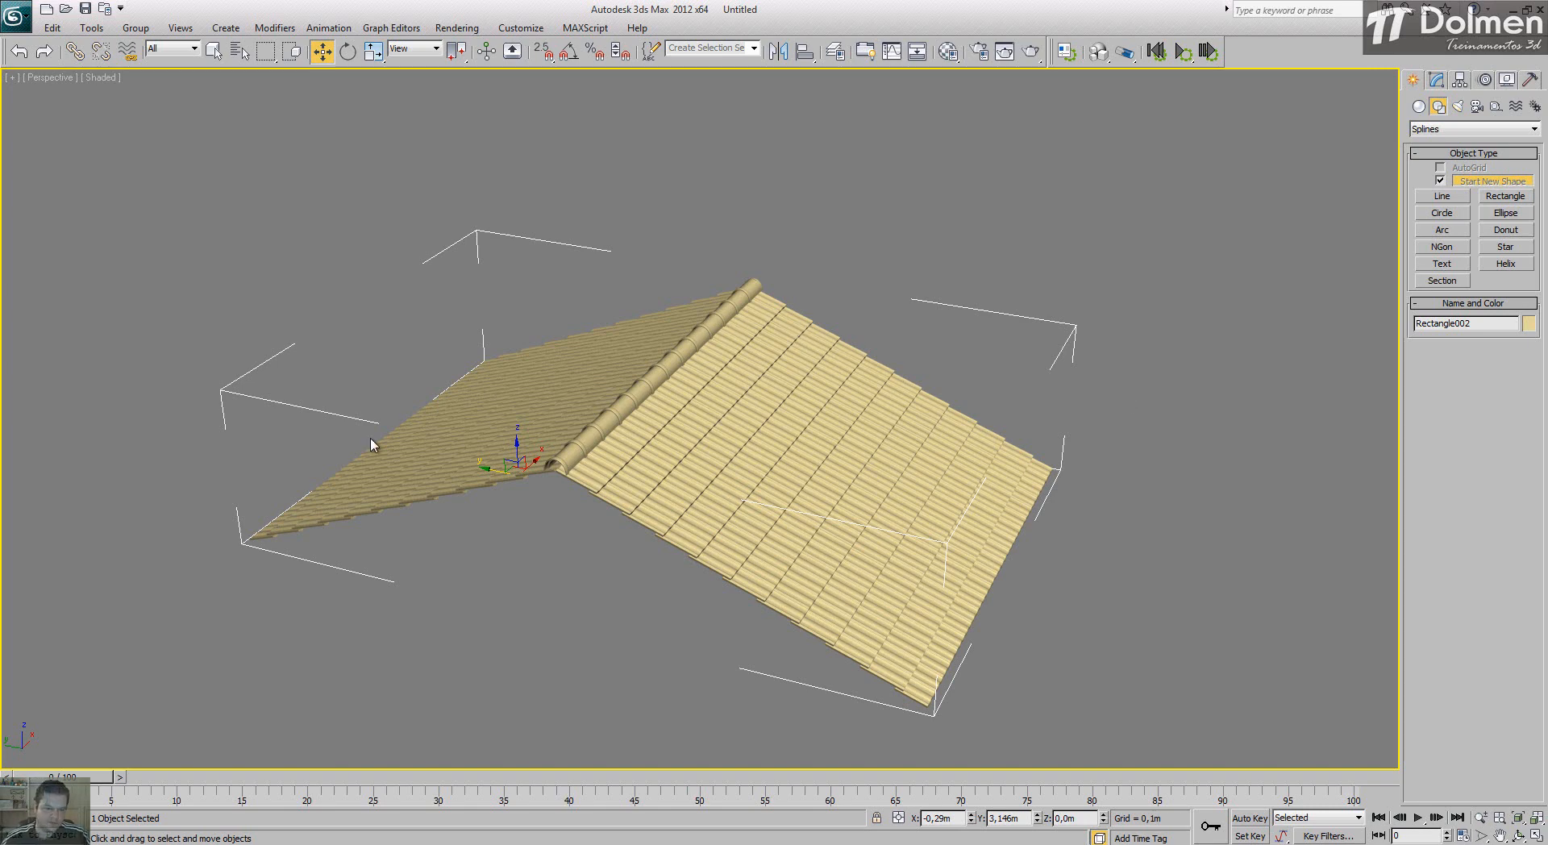
right_click(770, 352)
mouse_move(923, 495)
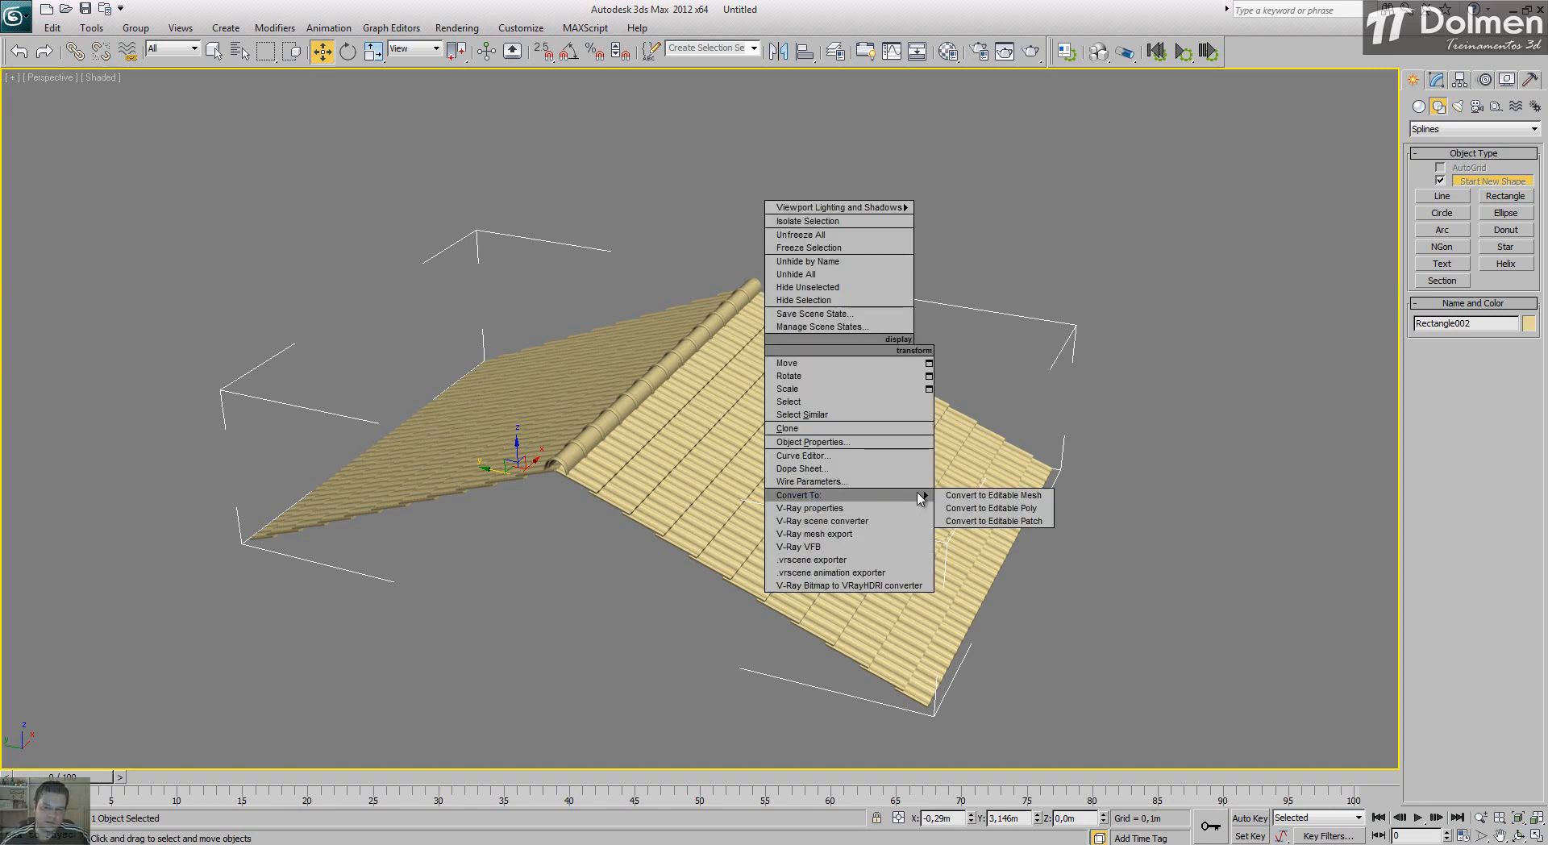
left_click(1043, 508)
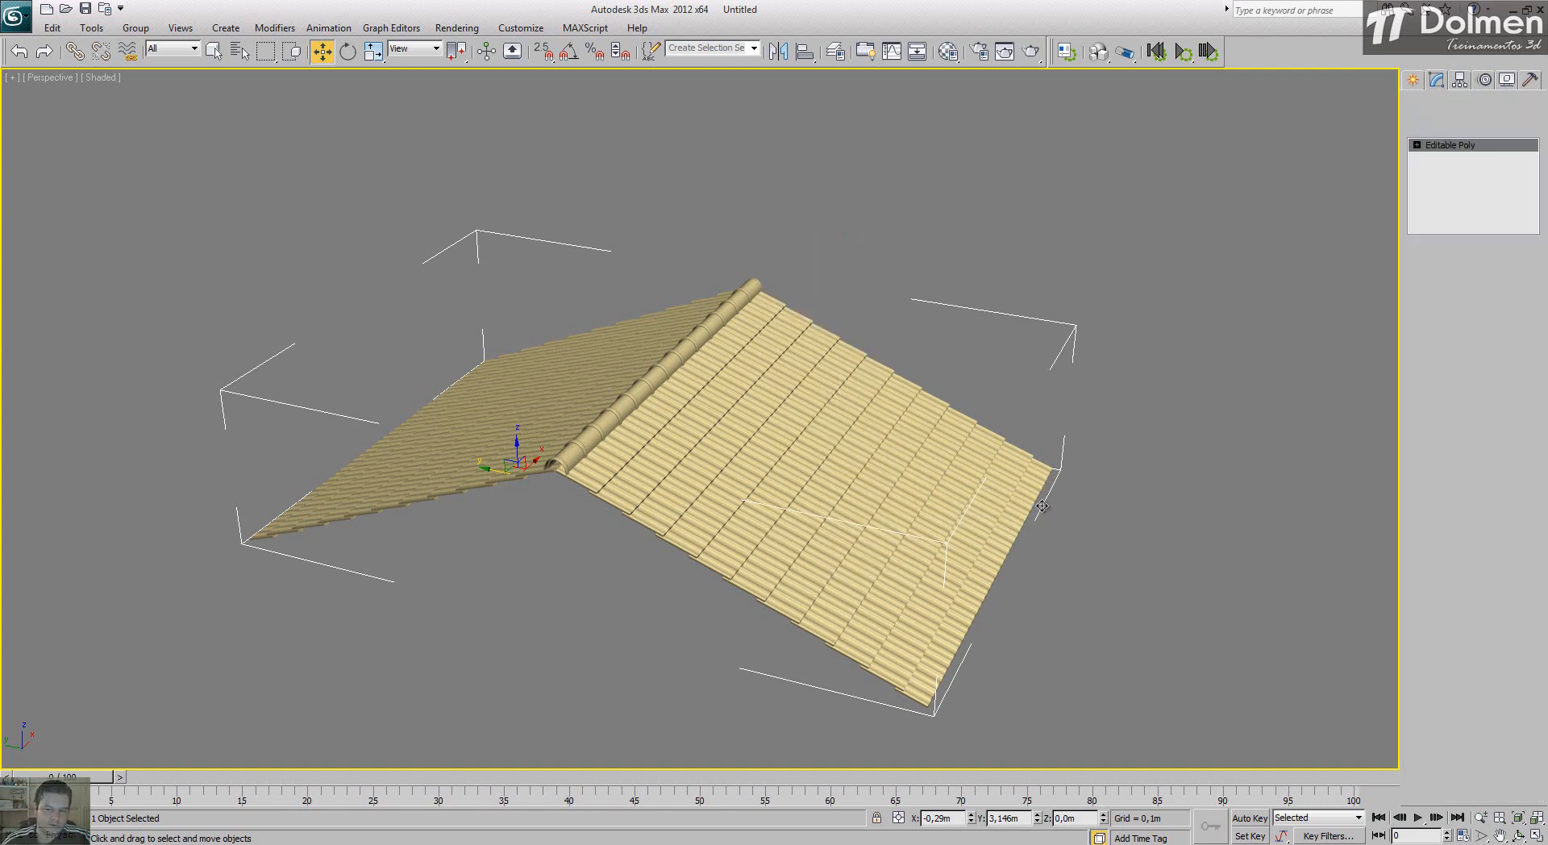
left_click(1123, 251)
left_click(777, 369)
middle_click_drag(833, 443, 710, 433, "alt")
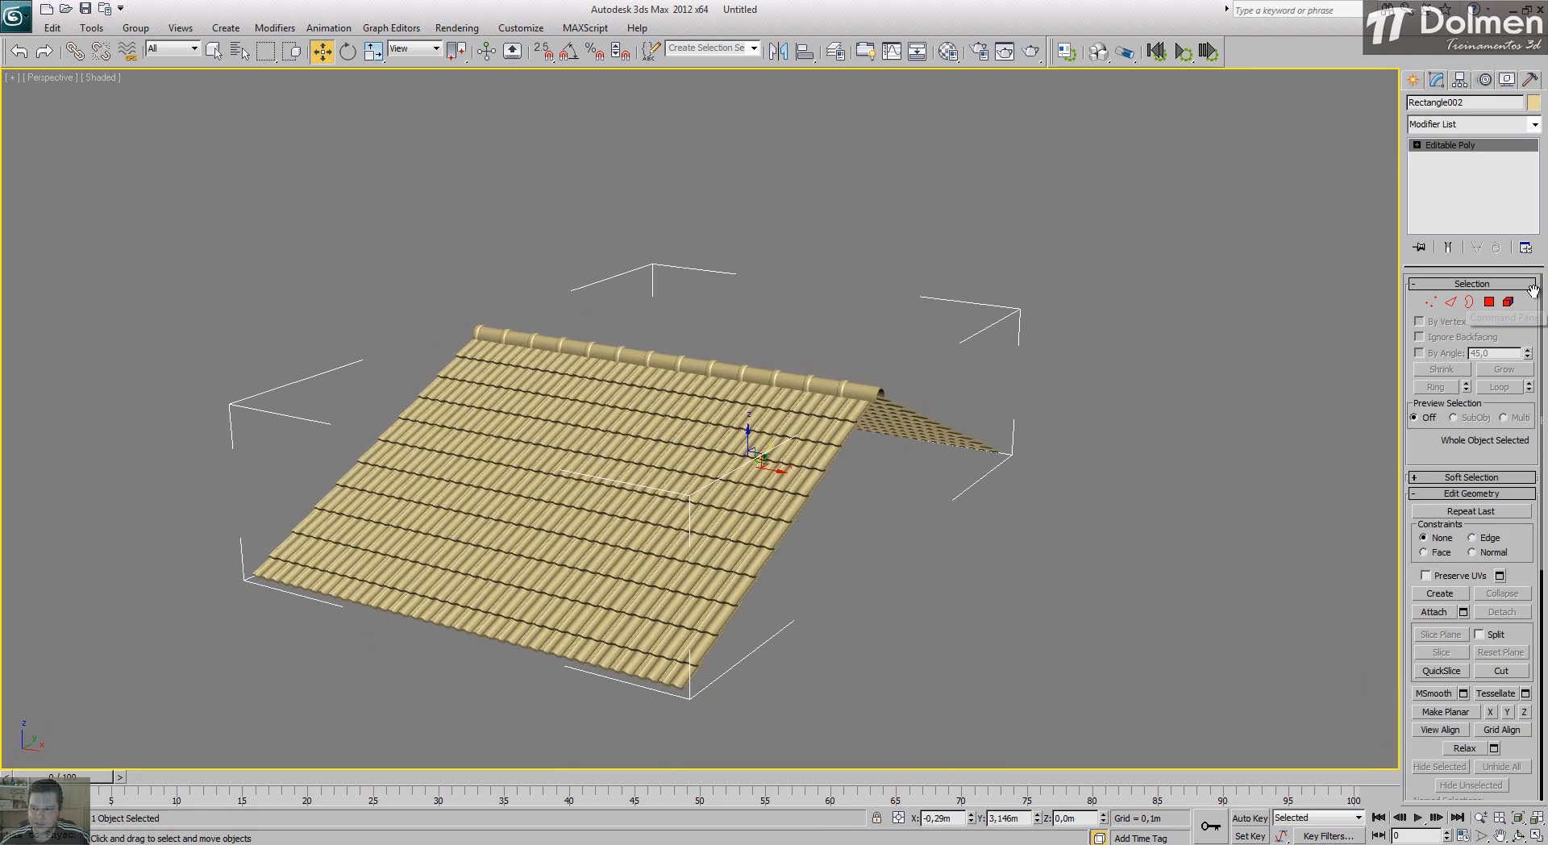
Step: In element mode, select sixteen individual tiles scattered across the front roof slope
left_click(1507, 301)
left_click(714, 431)
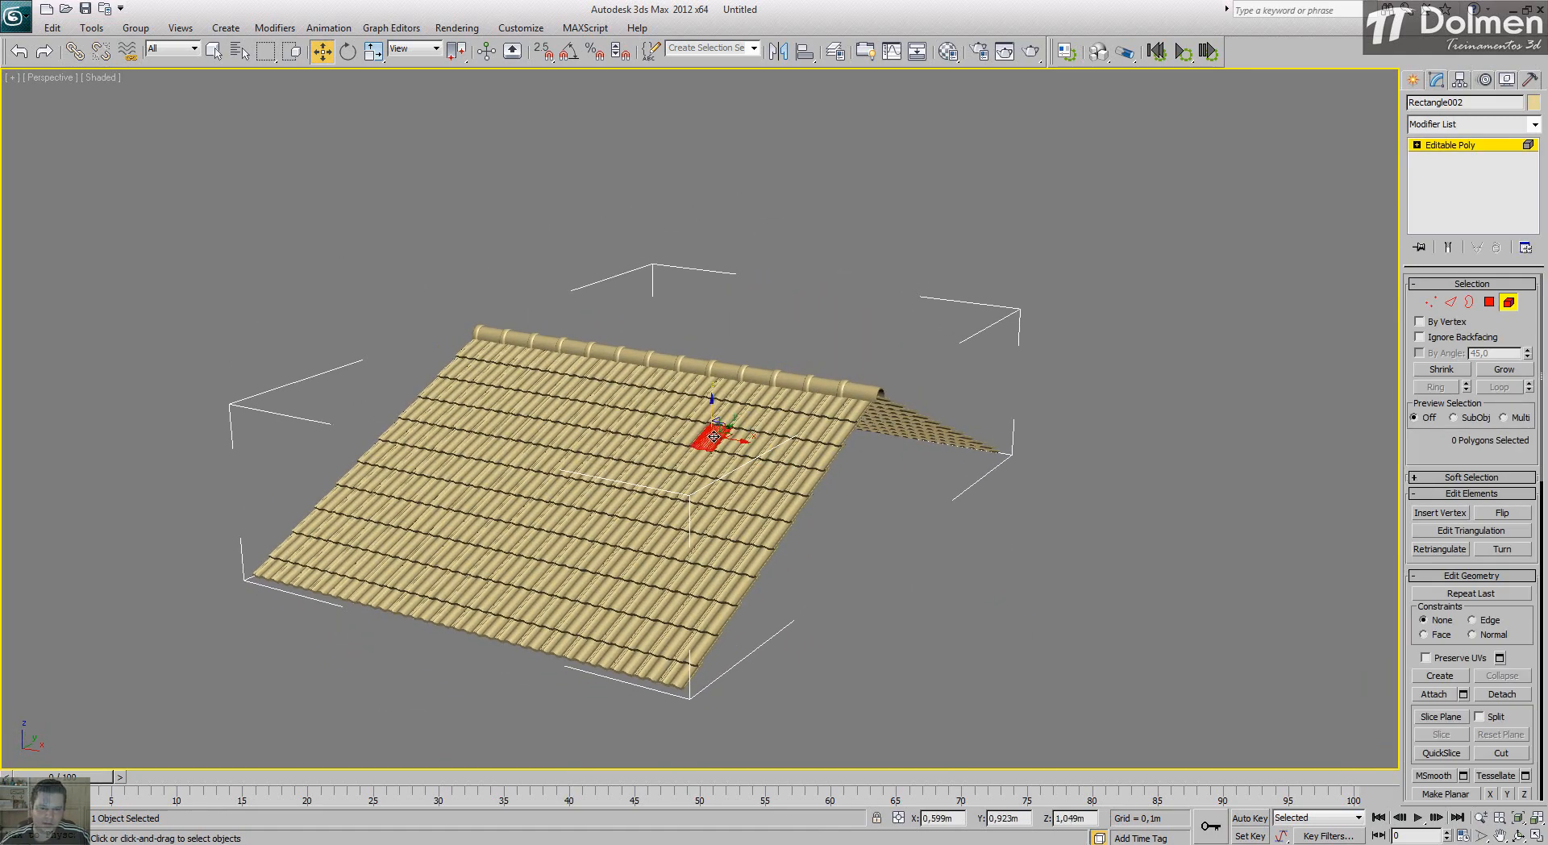
scroll(709, 439, "up", 6)
middle_click_drag(689, 427, 751, 357)
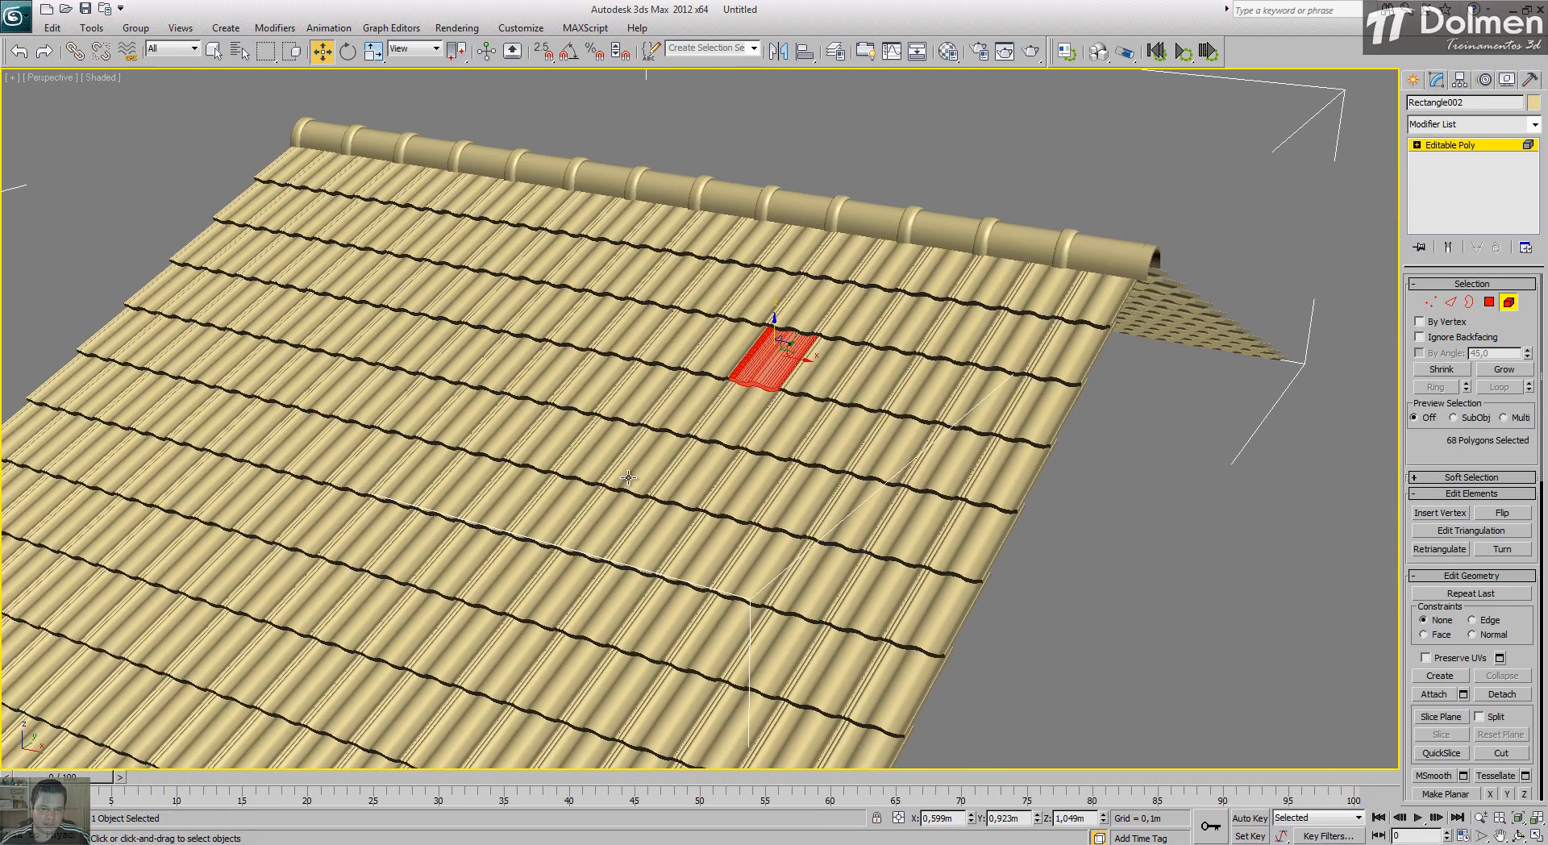
middle_click_drag(629, 477, 723, 415)
left_click(532, 463, "ctrl")
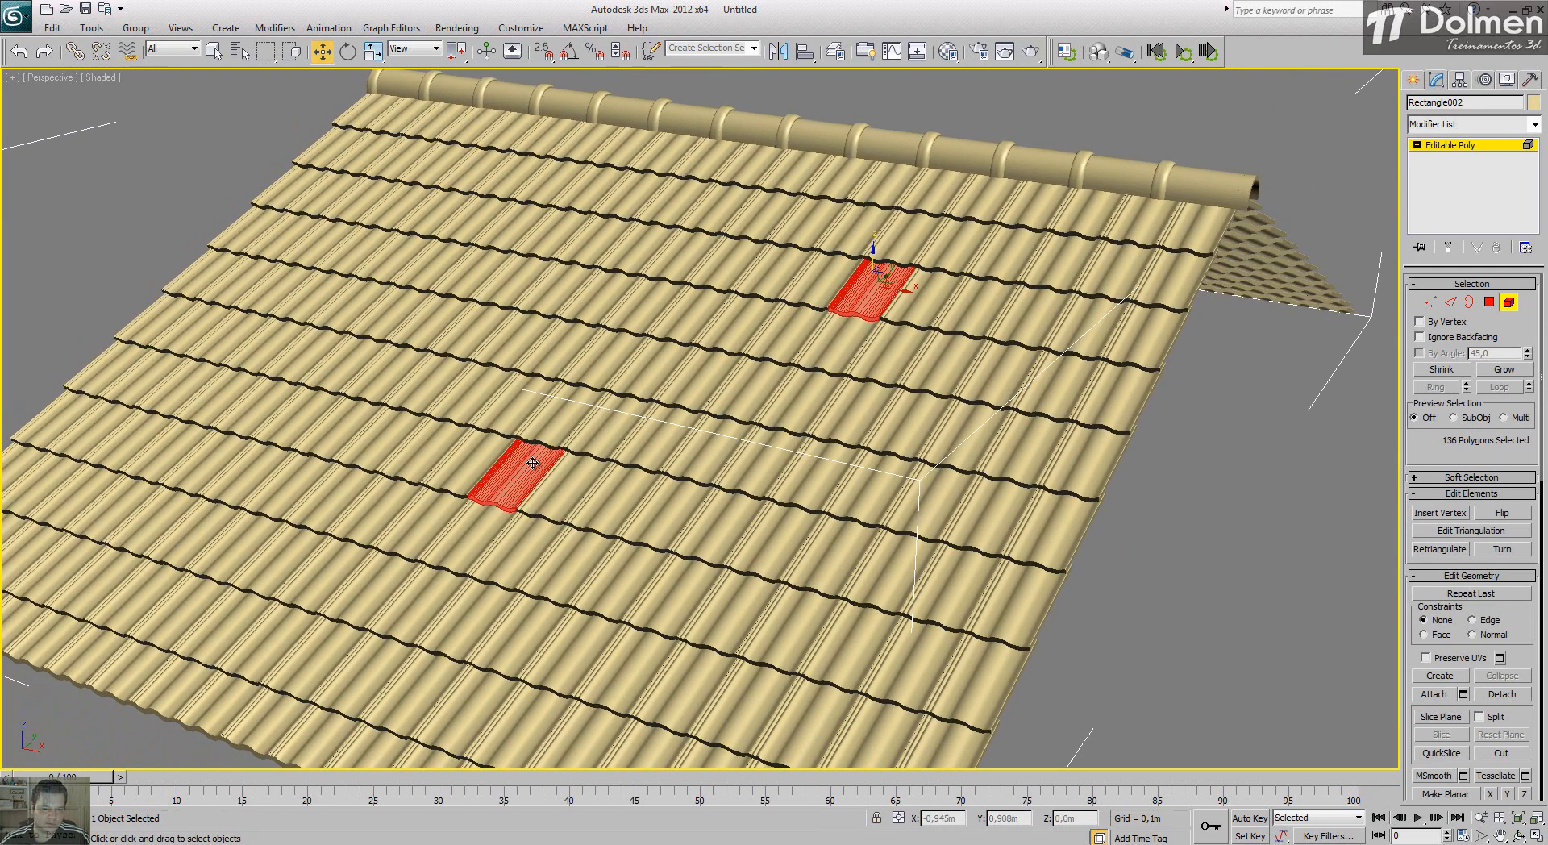
left_click(668, 609, "ctrl")
left_click(487, 187, "ctrl")
left_click(450, 273, "ctrl")
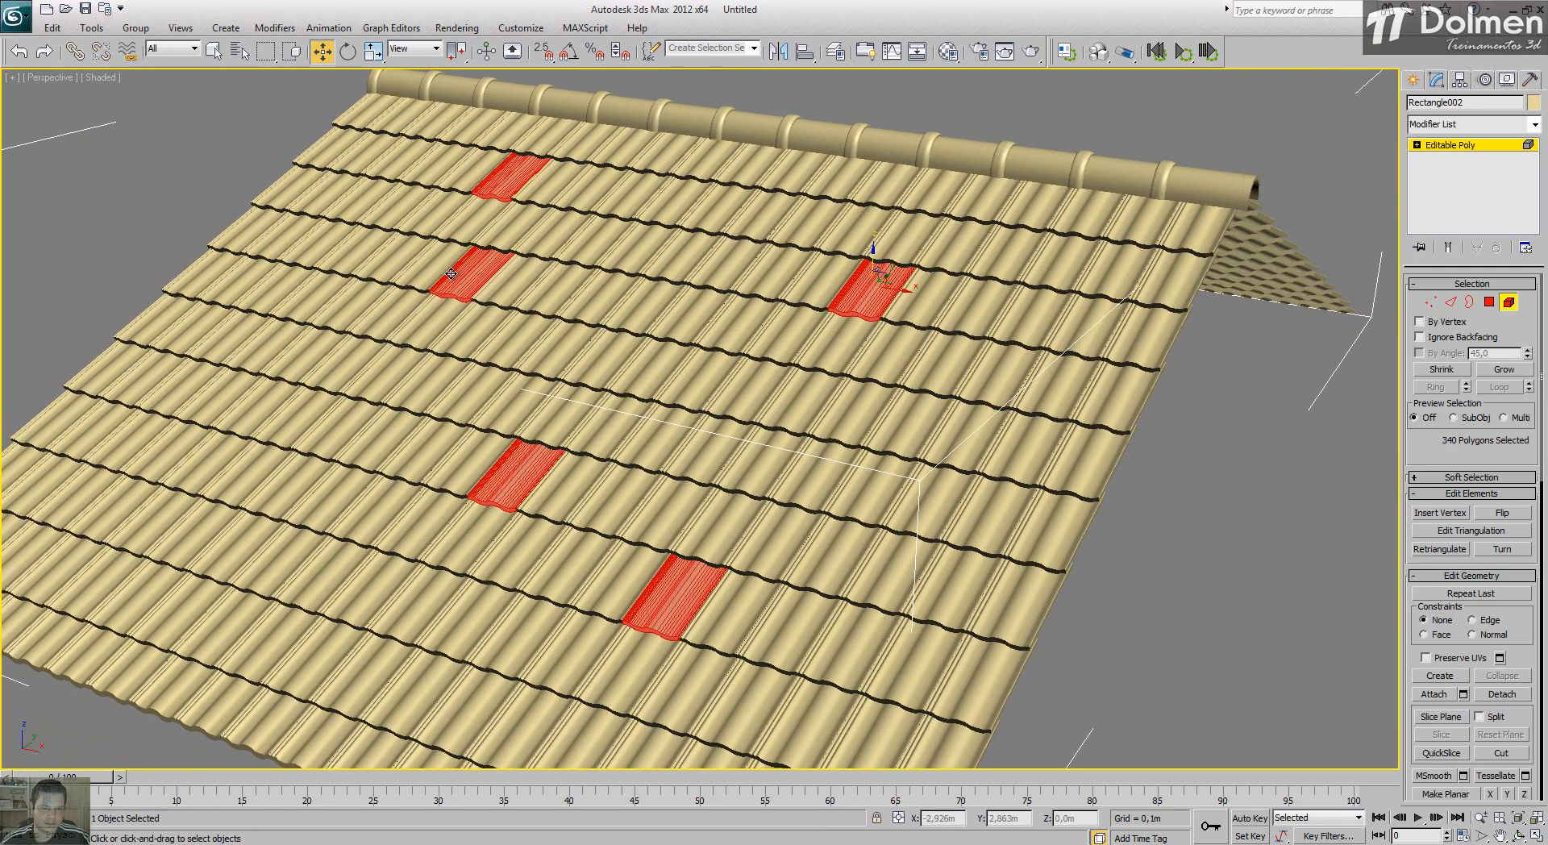
left_click(330, 415, "ctrl")
left_click(137, 504, "ctrl")
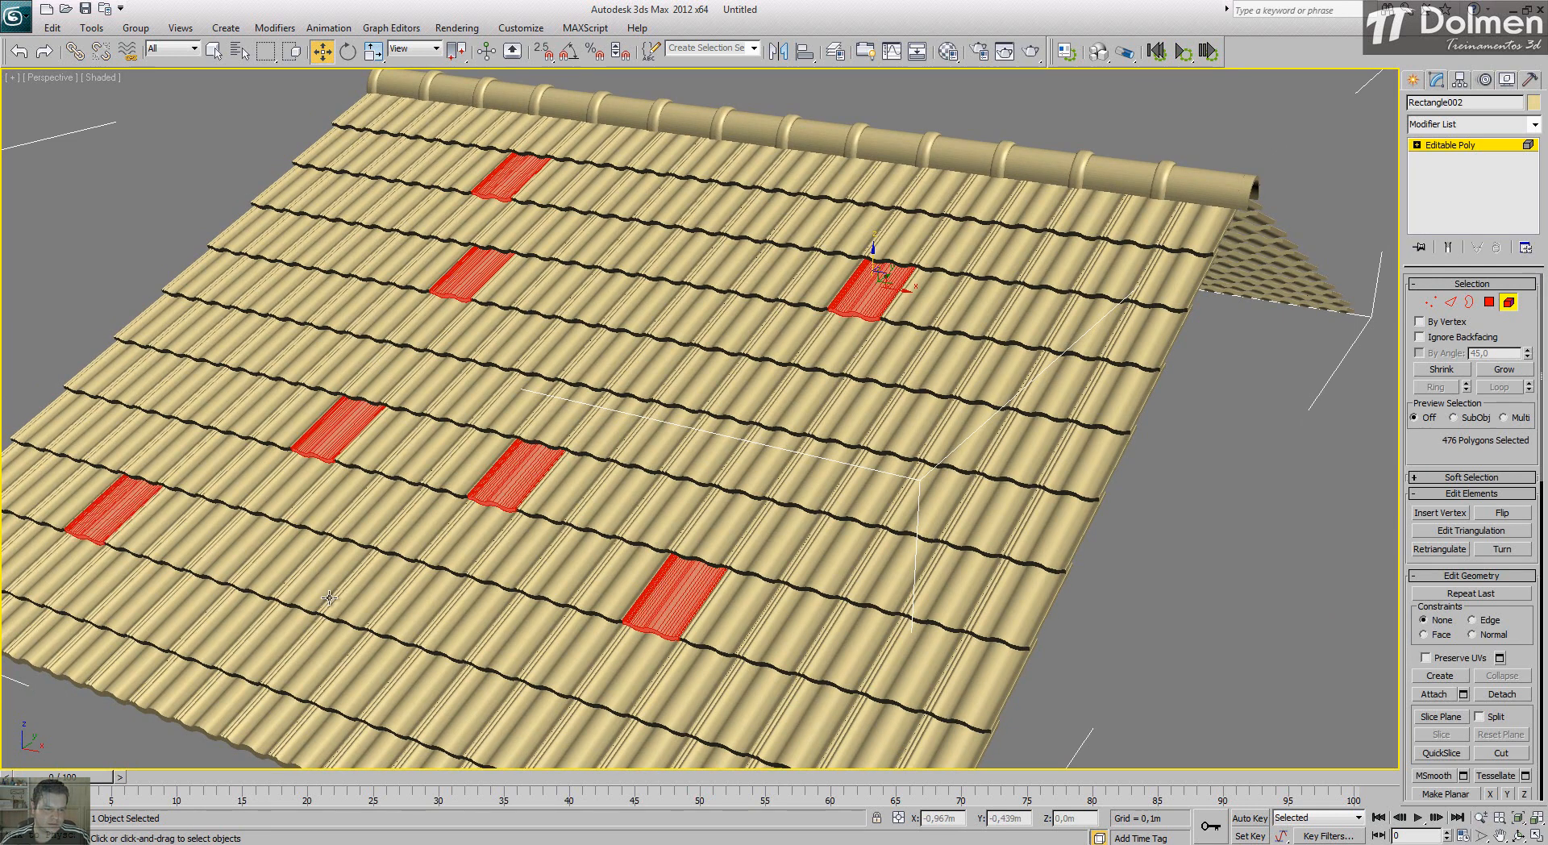
left_click(323, 574, "ctrl")
left_click(364, 678, "ctrl")
left_click(858, 550, "ctrl")
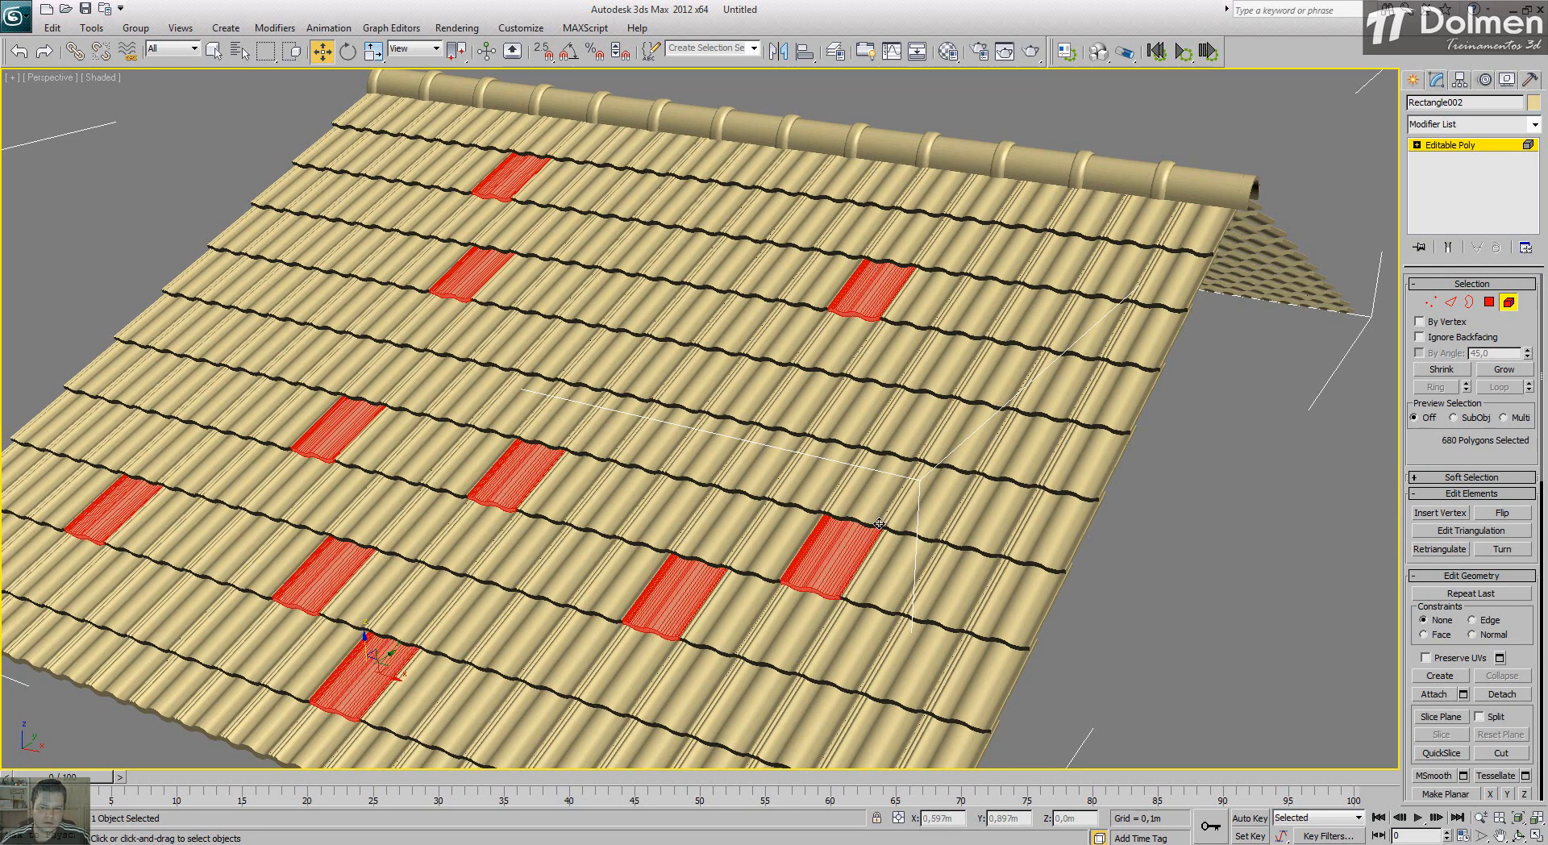
left_click(1096, 314, "ctrl")
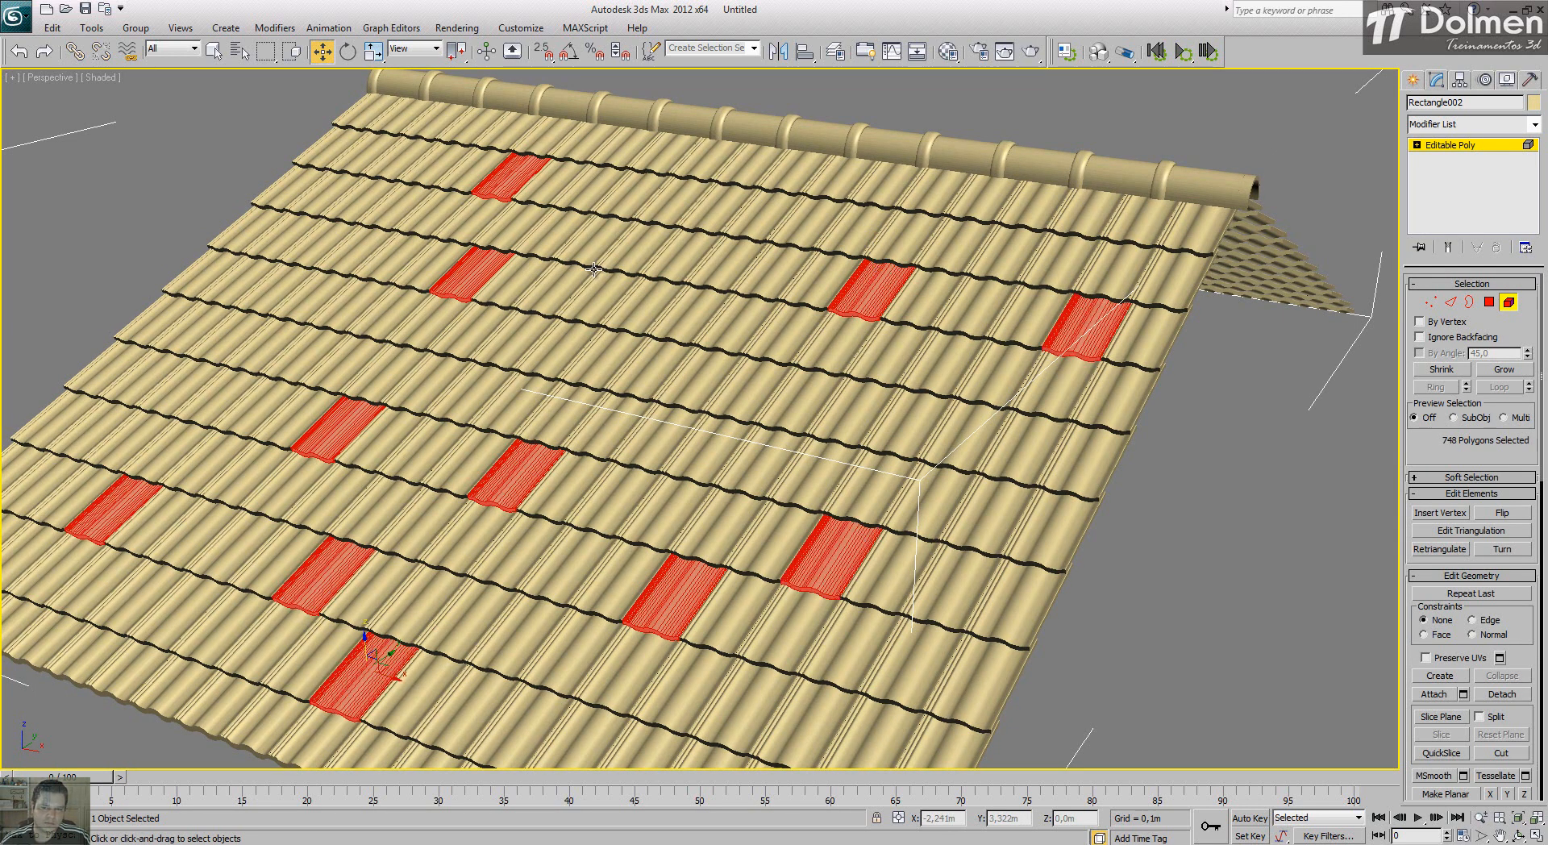
left_click(636, 250, "ctrl")
middle_click_drag(675, 423, 683, 336)
left_click(730, 274, "ctrl")
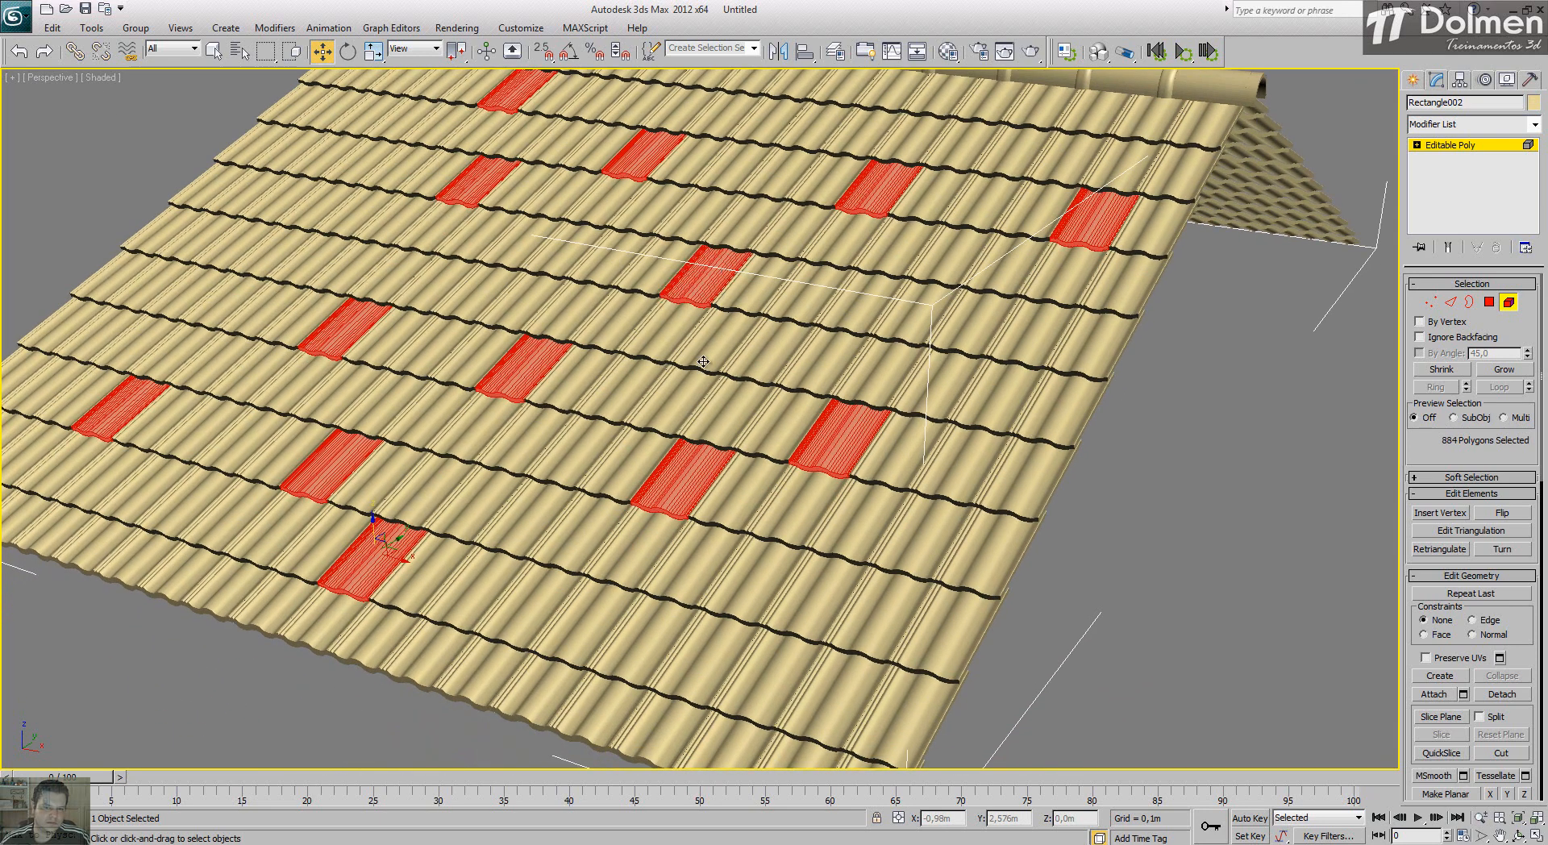
left_click(750, 682, "ctrl")
left_click(605, 625, "ctrl")
left_click(548, 679, "ctrl")
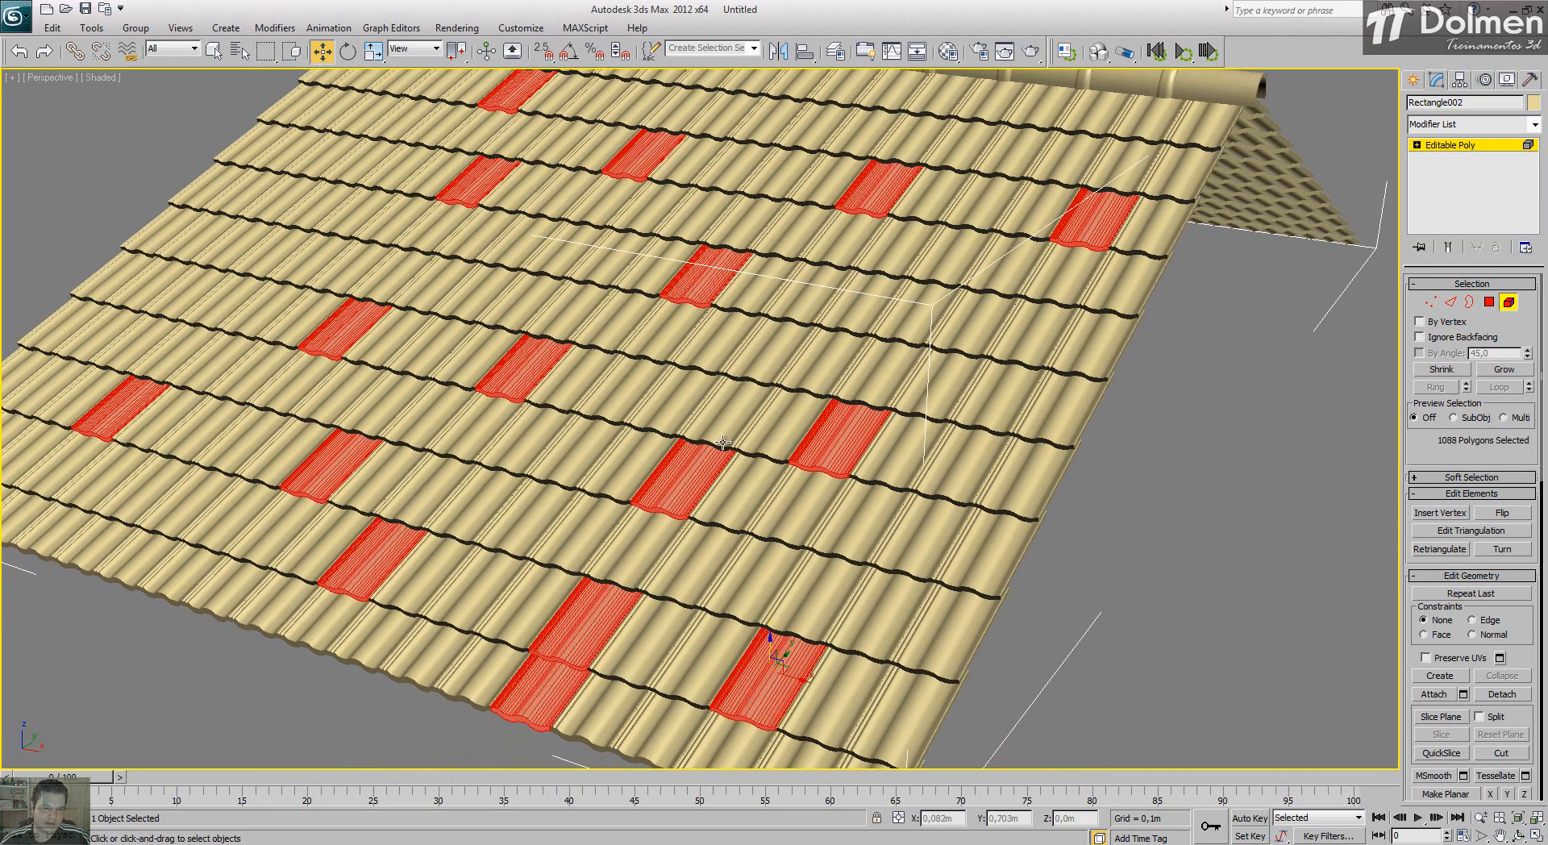
scroll(723, 441, "down", 5)
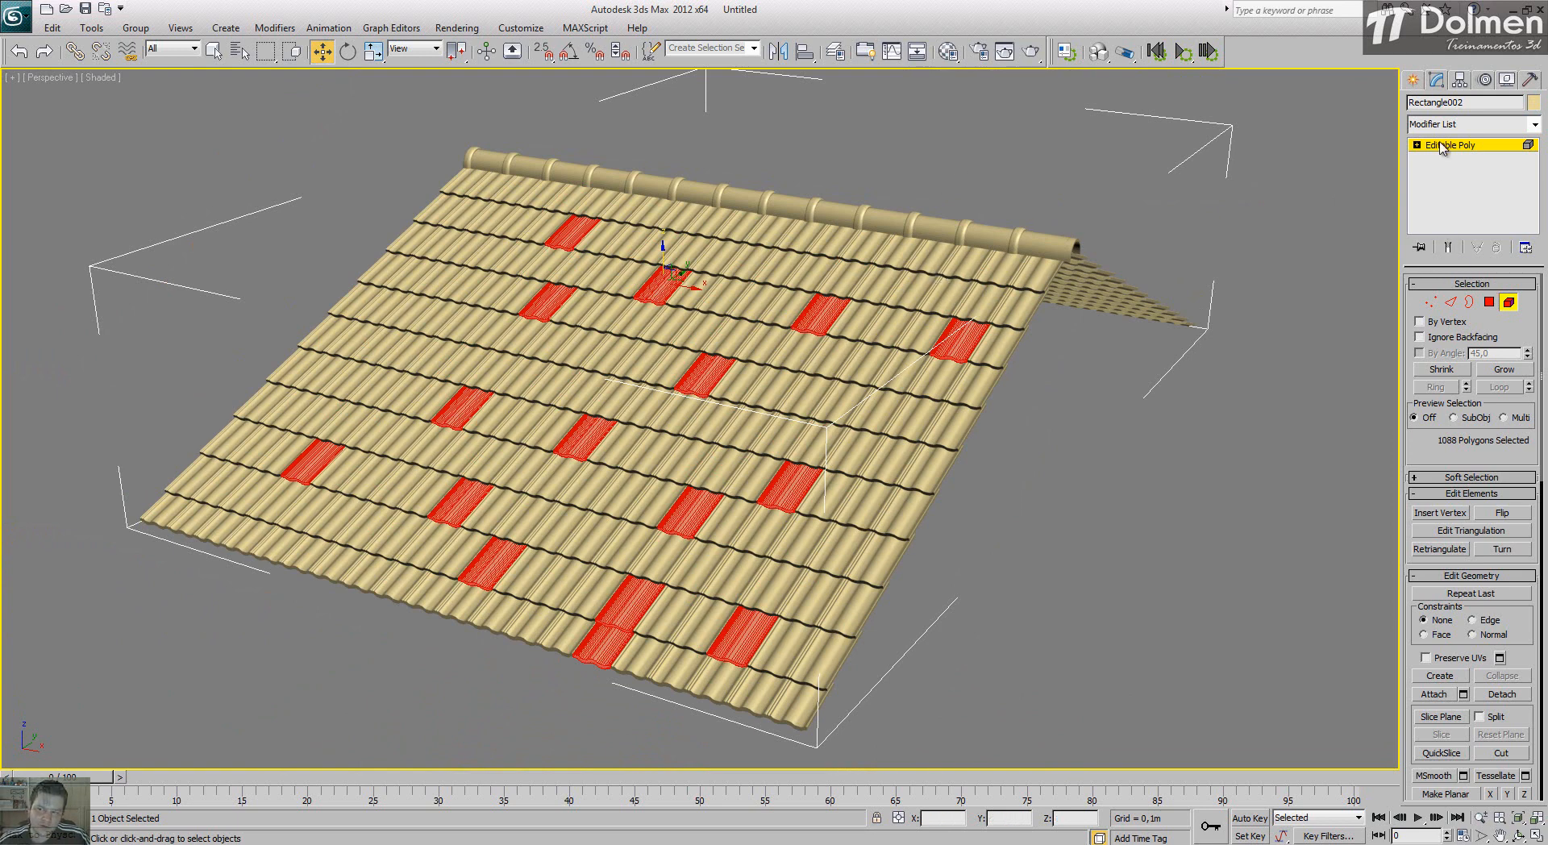
Step: Add fifteen more scattered tiles, out to the slope's side and eave edges, to the element selection
left_click(462, 215, "ctrl")
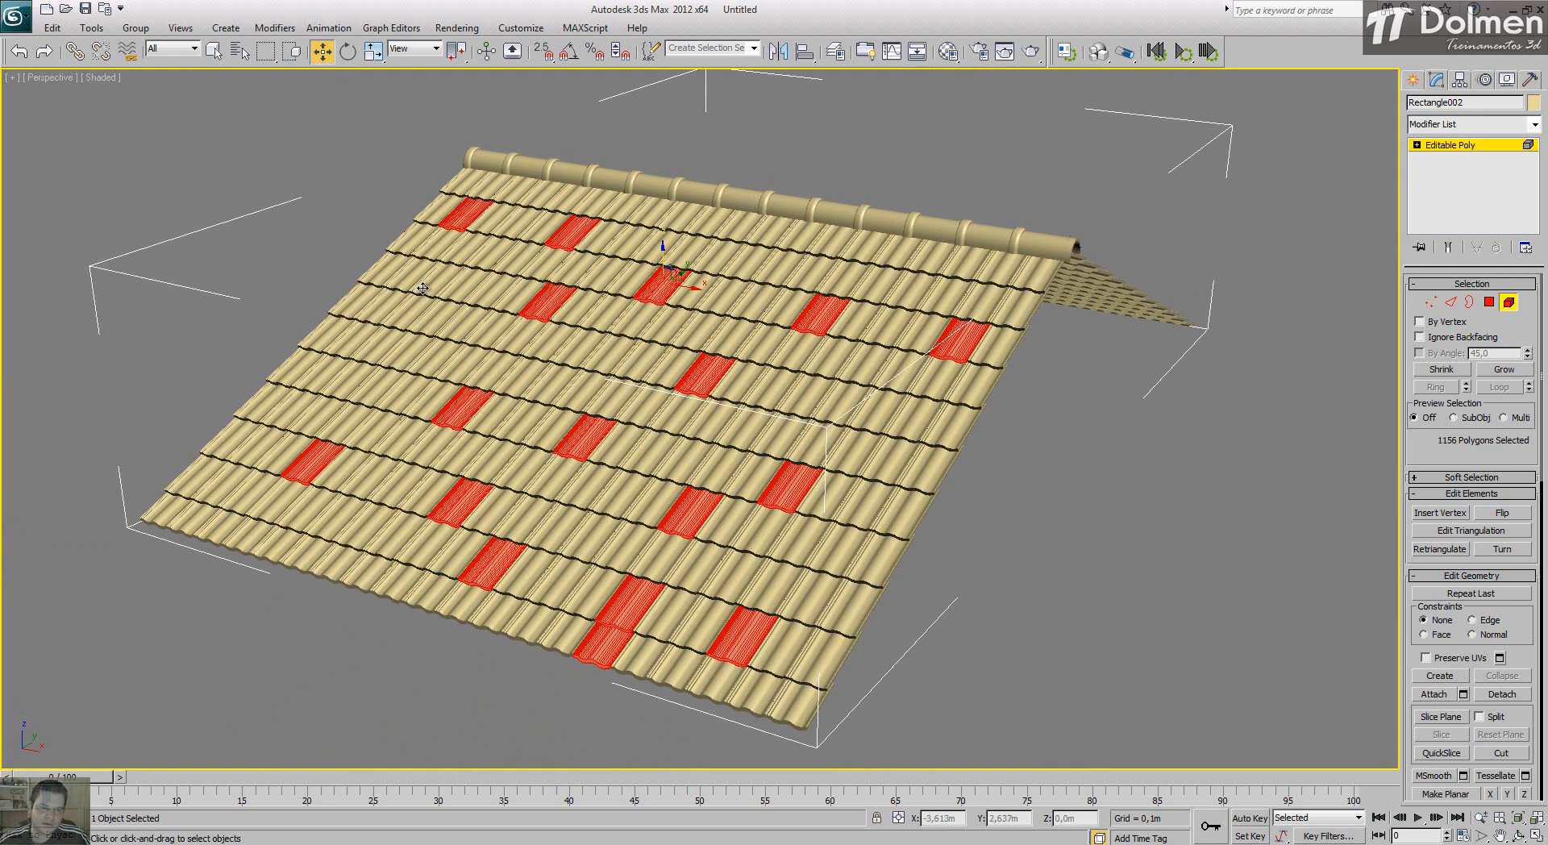
left_click(424, 289, "ctrl")
left_click(480, 386, "ctrl")
left_click(385, 344, "ctrl")
left_click(421, 409, "ctrl")
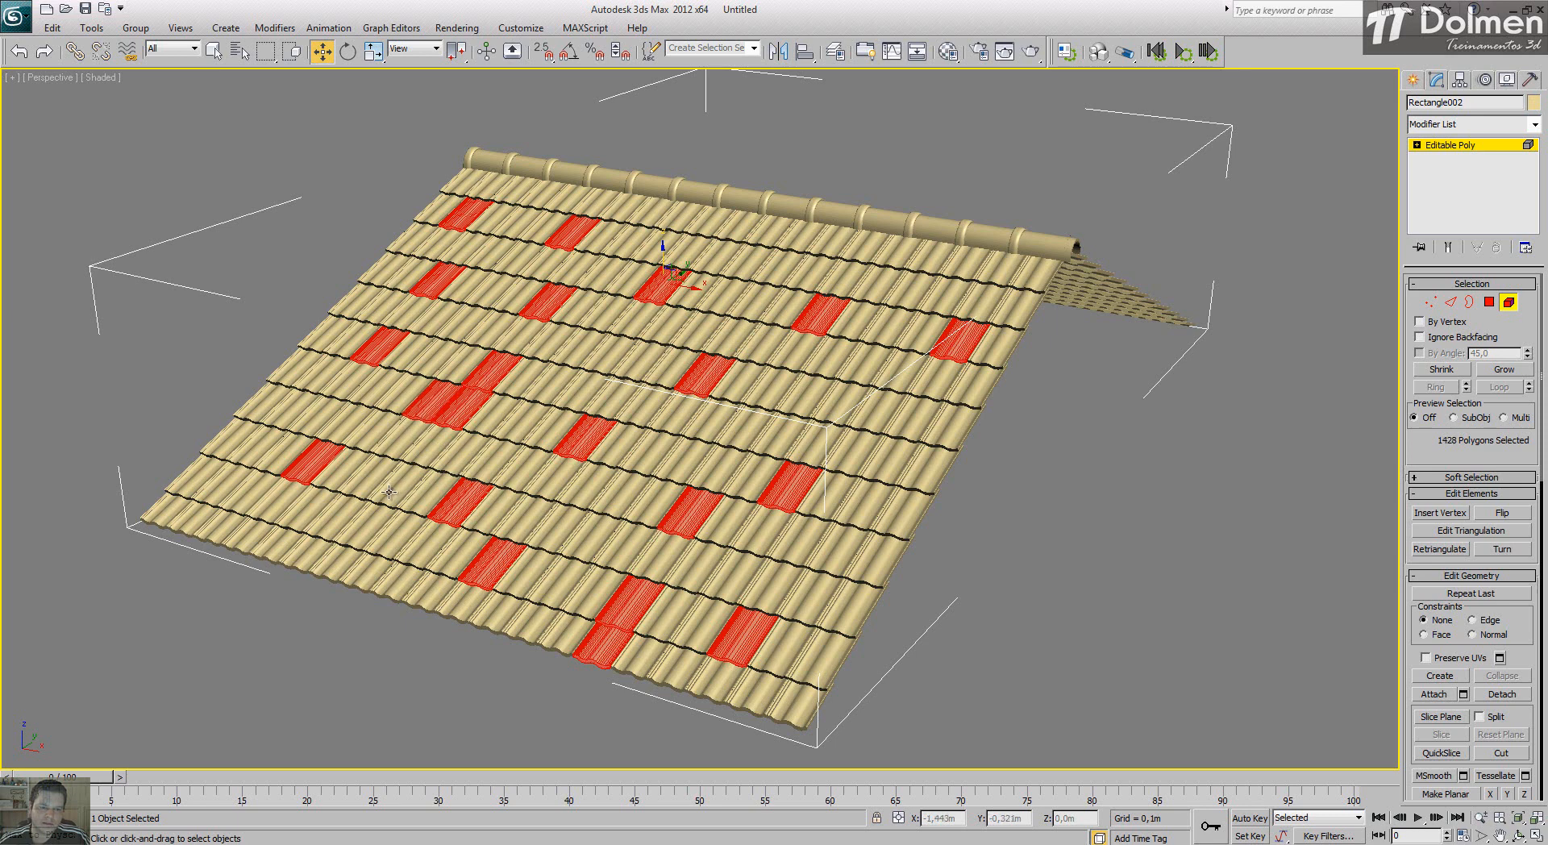
left_click(393, 486, "ctrl")
left_click(389, 534, "ctrl")
left_click(396, 582, "ctrl")
left_click(277, 547, "ctrl")
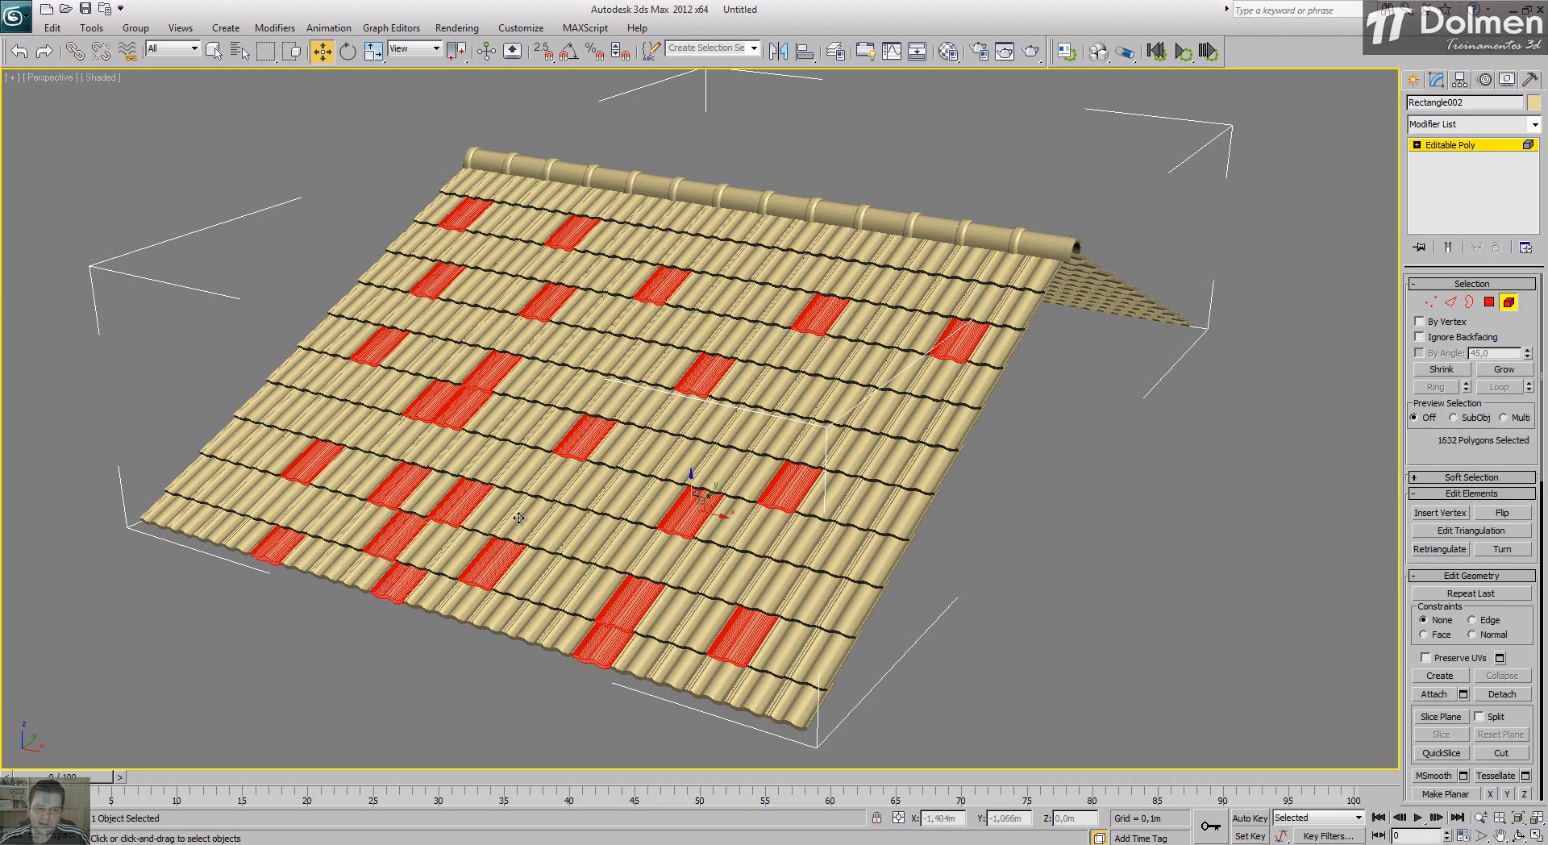
left_click(688, 418, "ctrl")
left_click(756, 303, "ctrl")
left_click(826, 356, "ctrl")
left_click(893, 456, "ctrl")
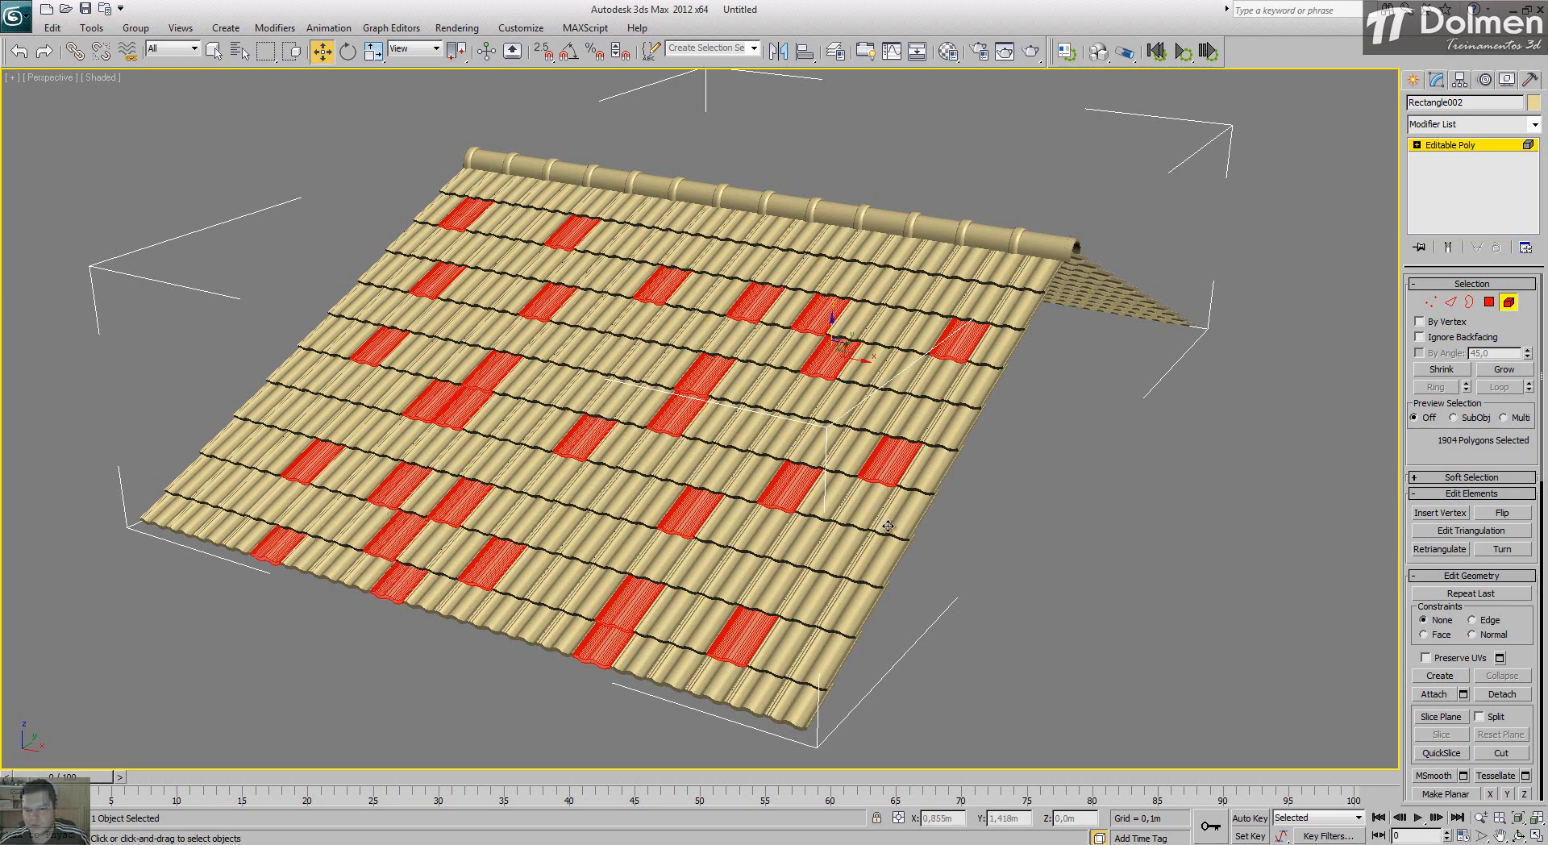
left_click(880, 535, "ctrl")
left_click(806, 601, "ctrl")
Step: Move the selected tiles off the roof slope so that gaps open in the covering
mouse_move(789, 516)
middle_mouse_down("alt")
mouse_move(708, 509)
mouse_move(770, 501)
middle_mouse_up("alt")
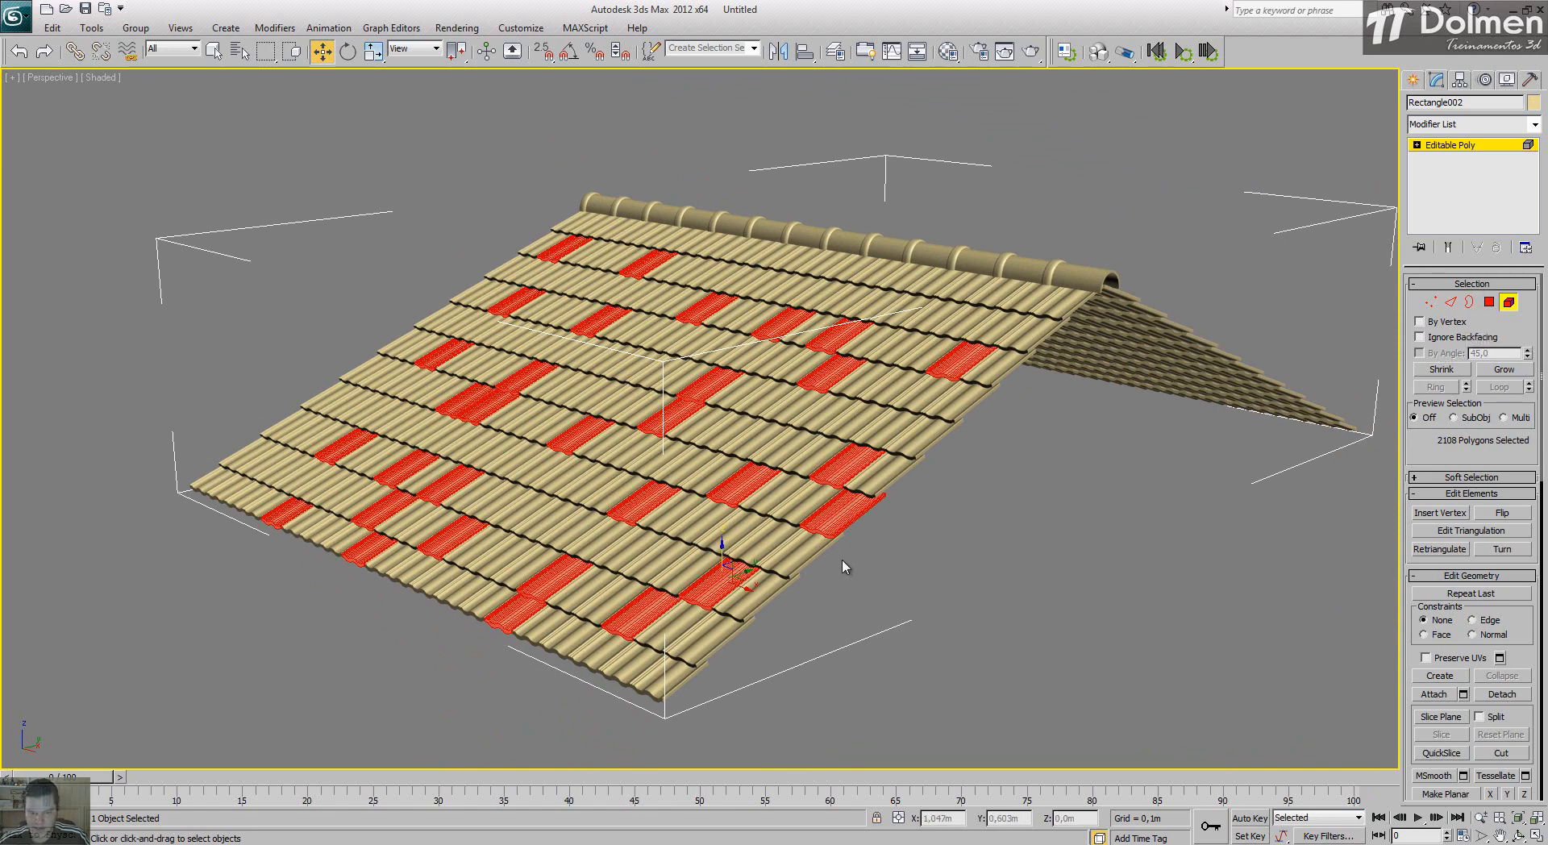
left_click_drag(721, 548, 821, 508)
middle_click_drag(822, 508, 840, 539, "alt")
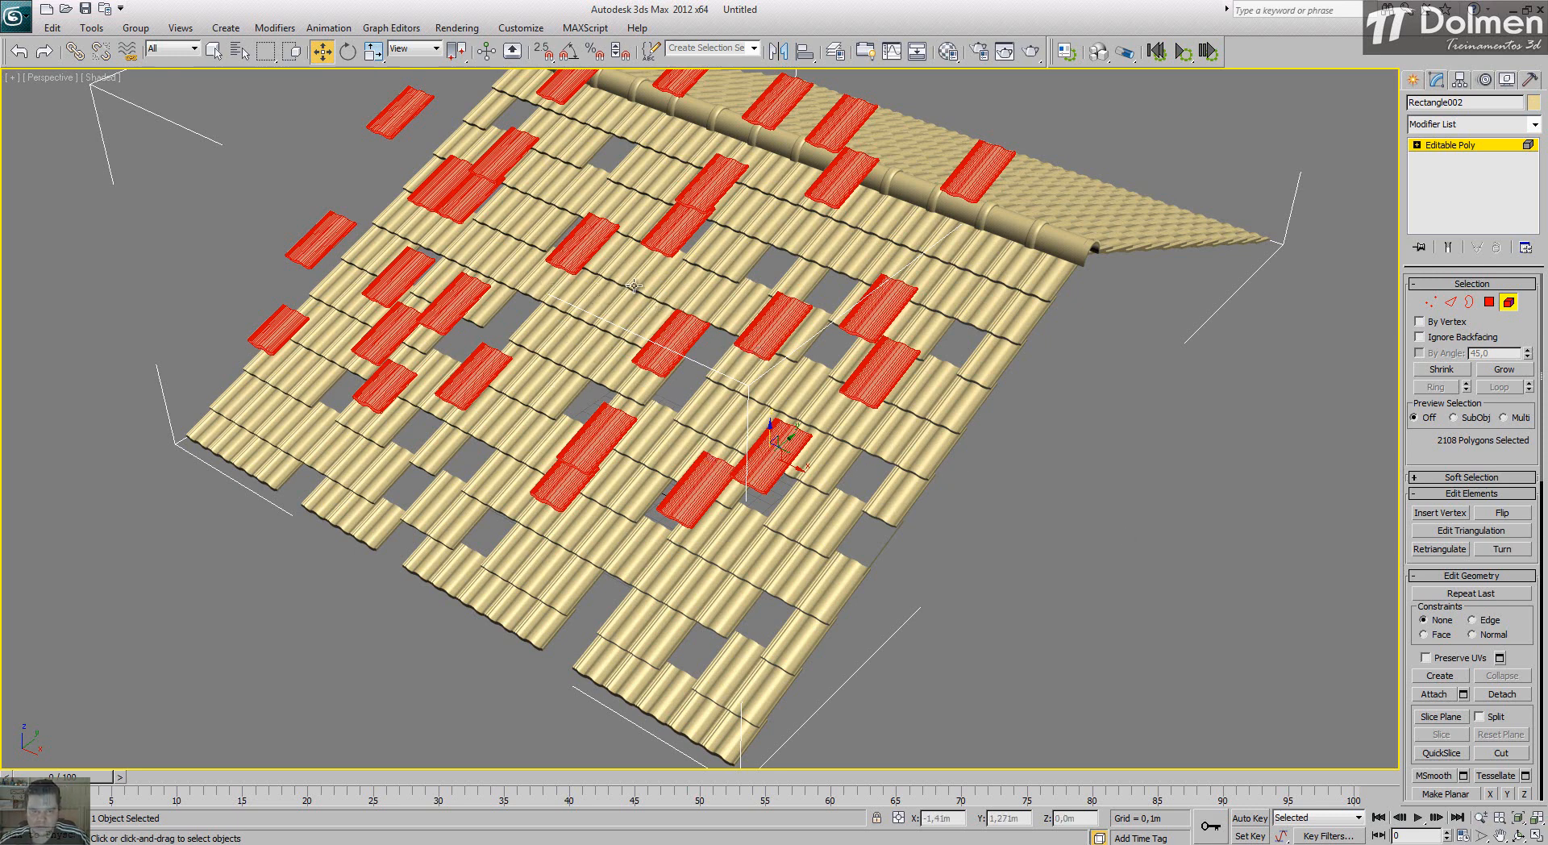
left_click(684, 350)
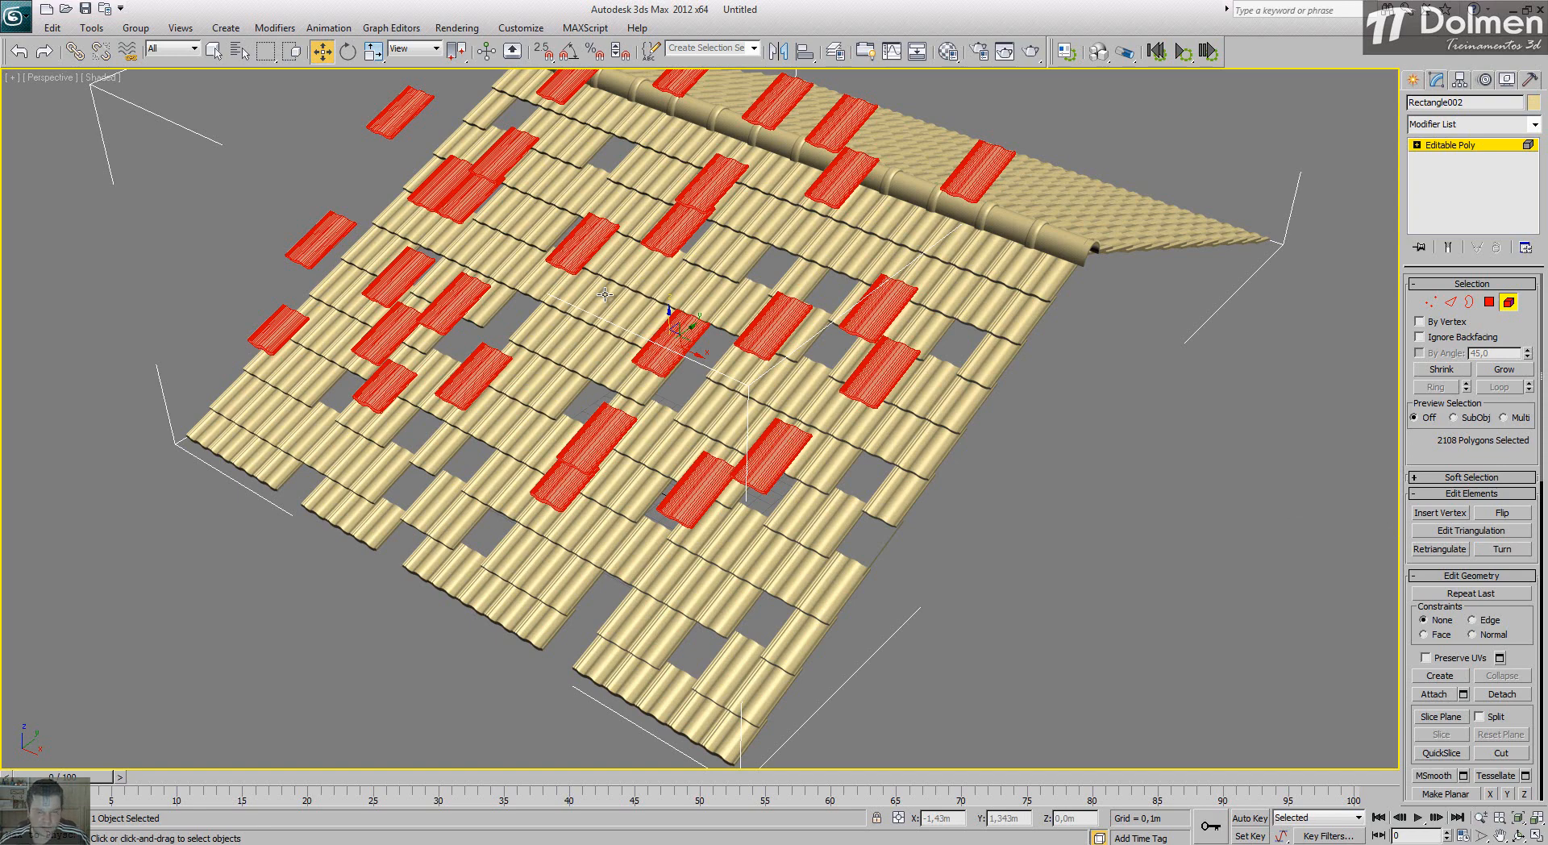
Step: Undo the tile move and clear the element selection
key("ctrl+z")
left_click(1075, 475)
middle_click_drag(833, 427, 801, 526)
scroll(808, 532, "down", 3)
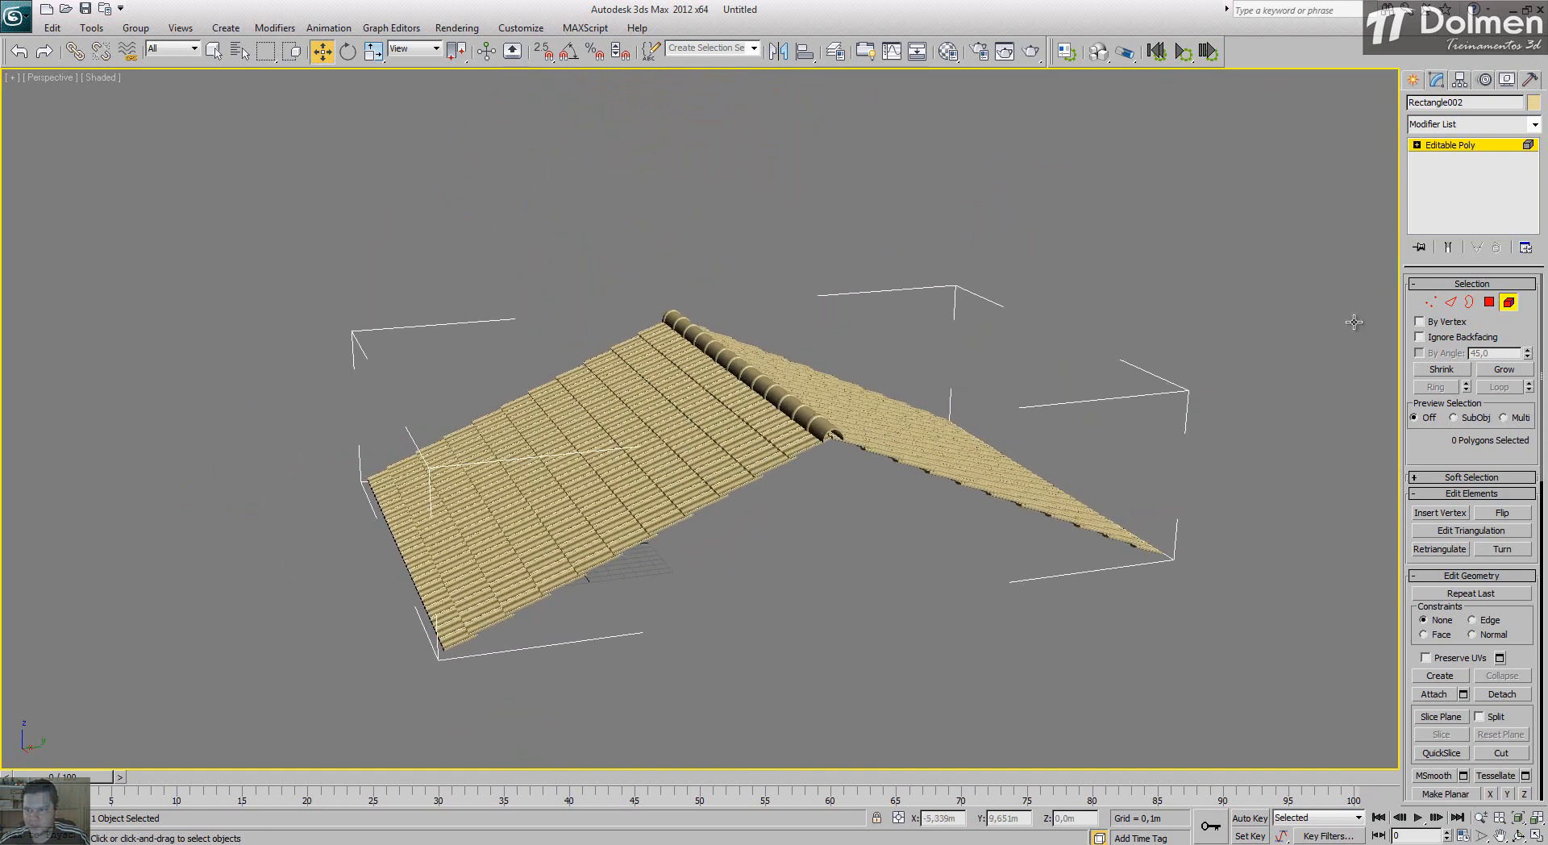
Step: View both roof slopes from several angles, leave element editing and deselect the roof
middle_click_drag(647, 409, 668, 426, "alt")
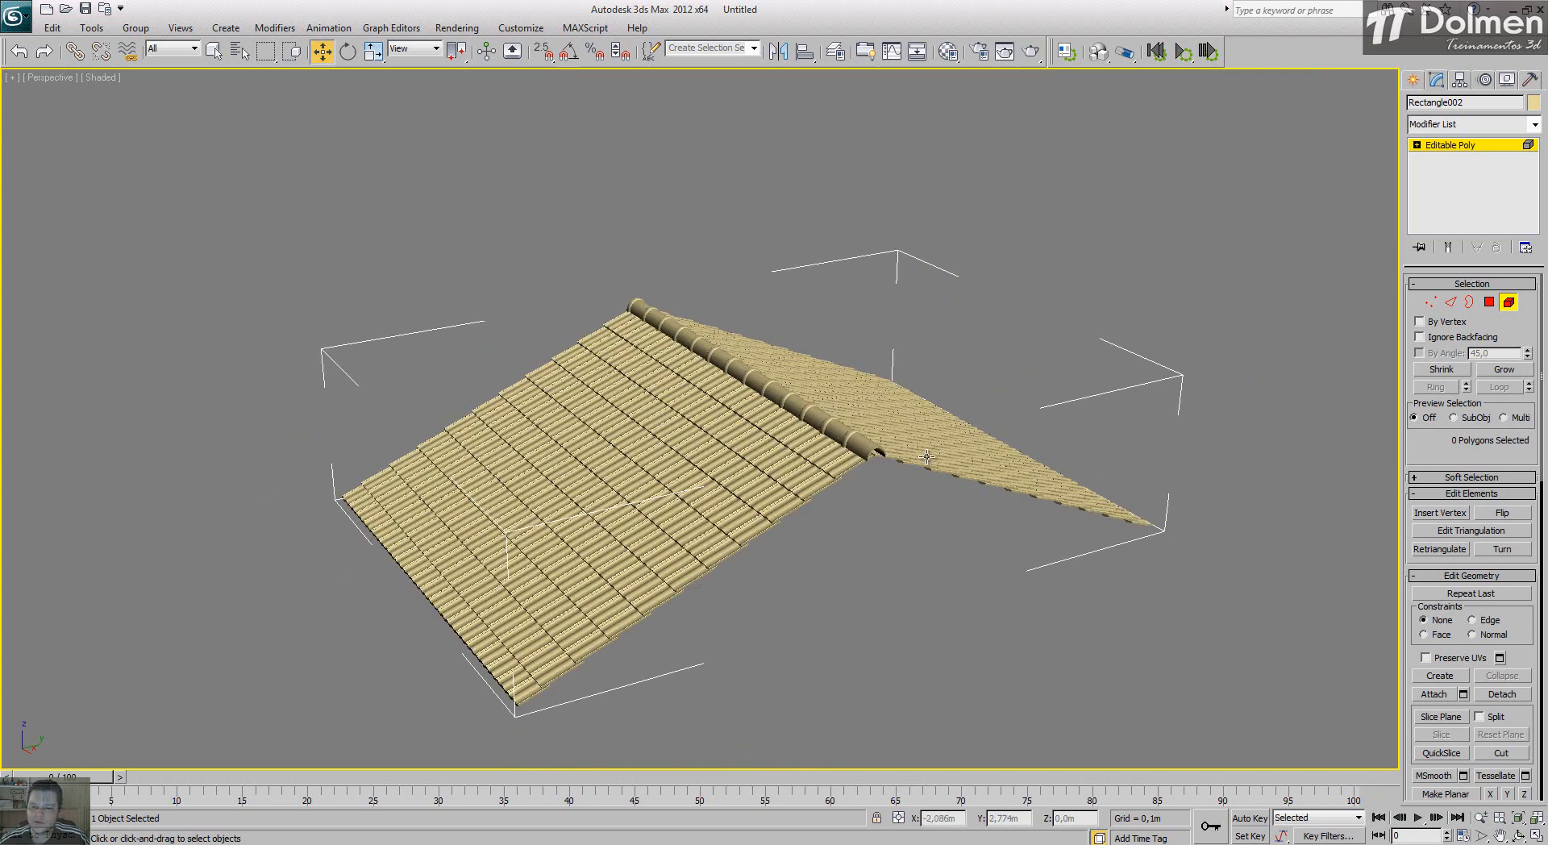
middle_click_drag(738, 397, 694, 411, "alt")
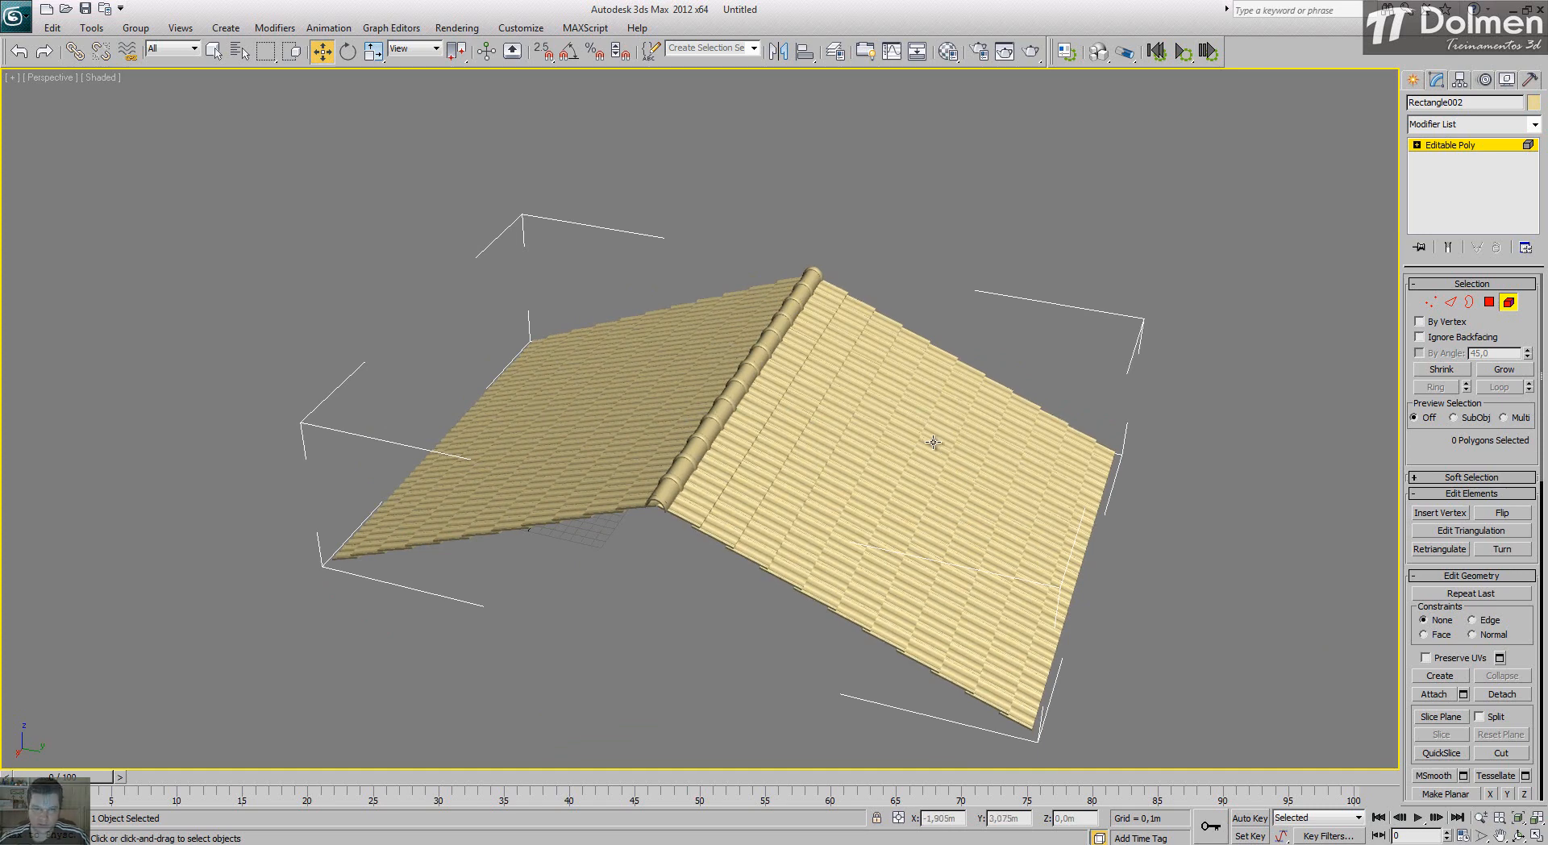
middle_click_drag(837, 453, 1002, 369, "alt")
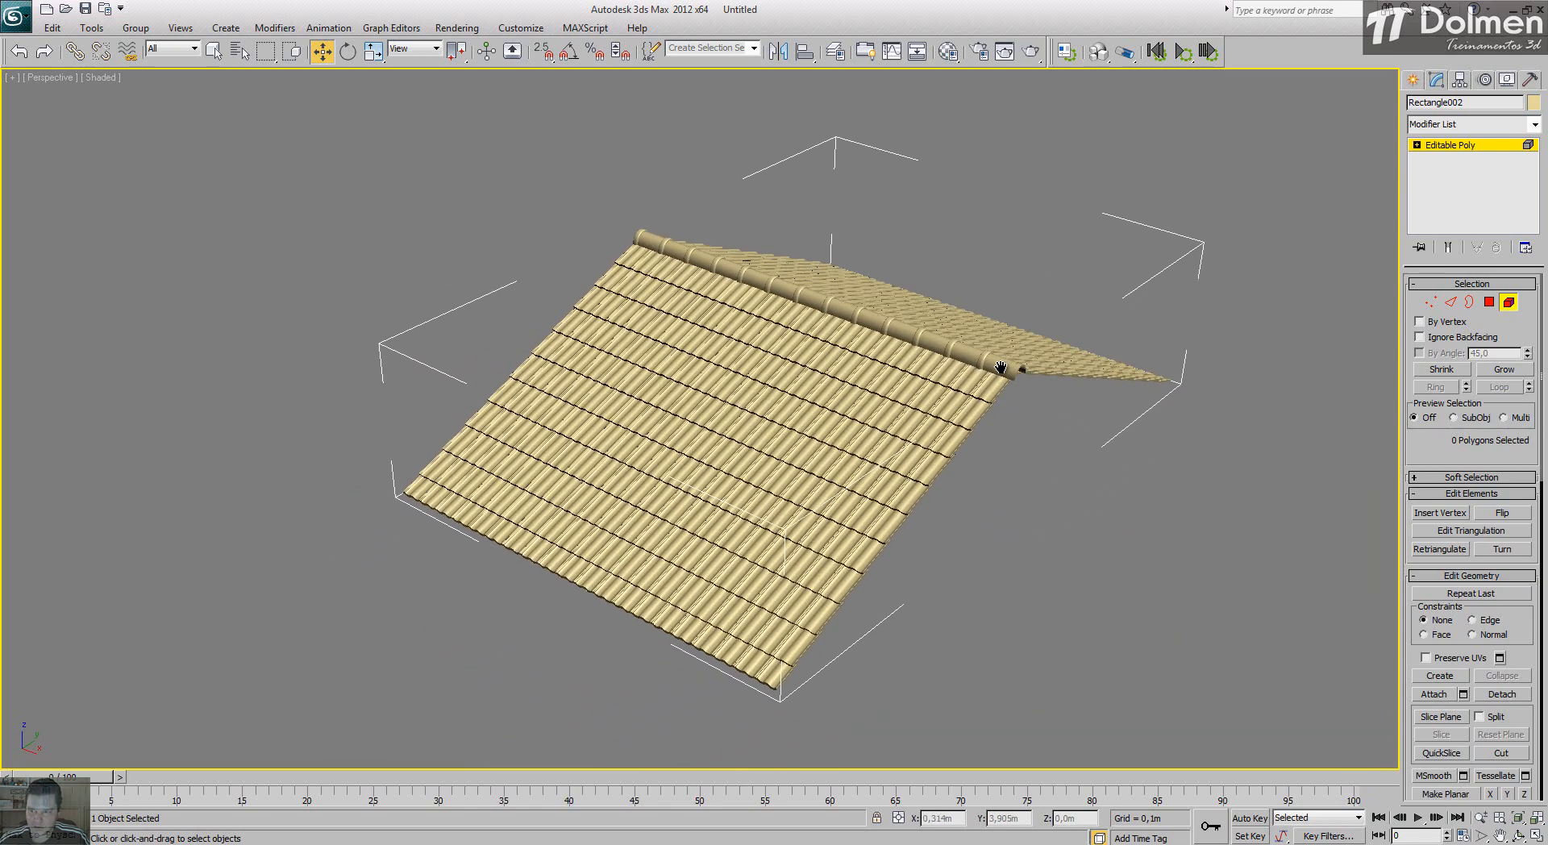
left_click(1510, 302)
left_click(1023, 173)
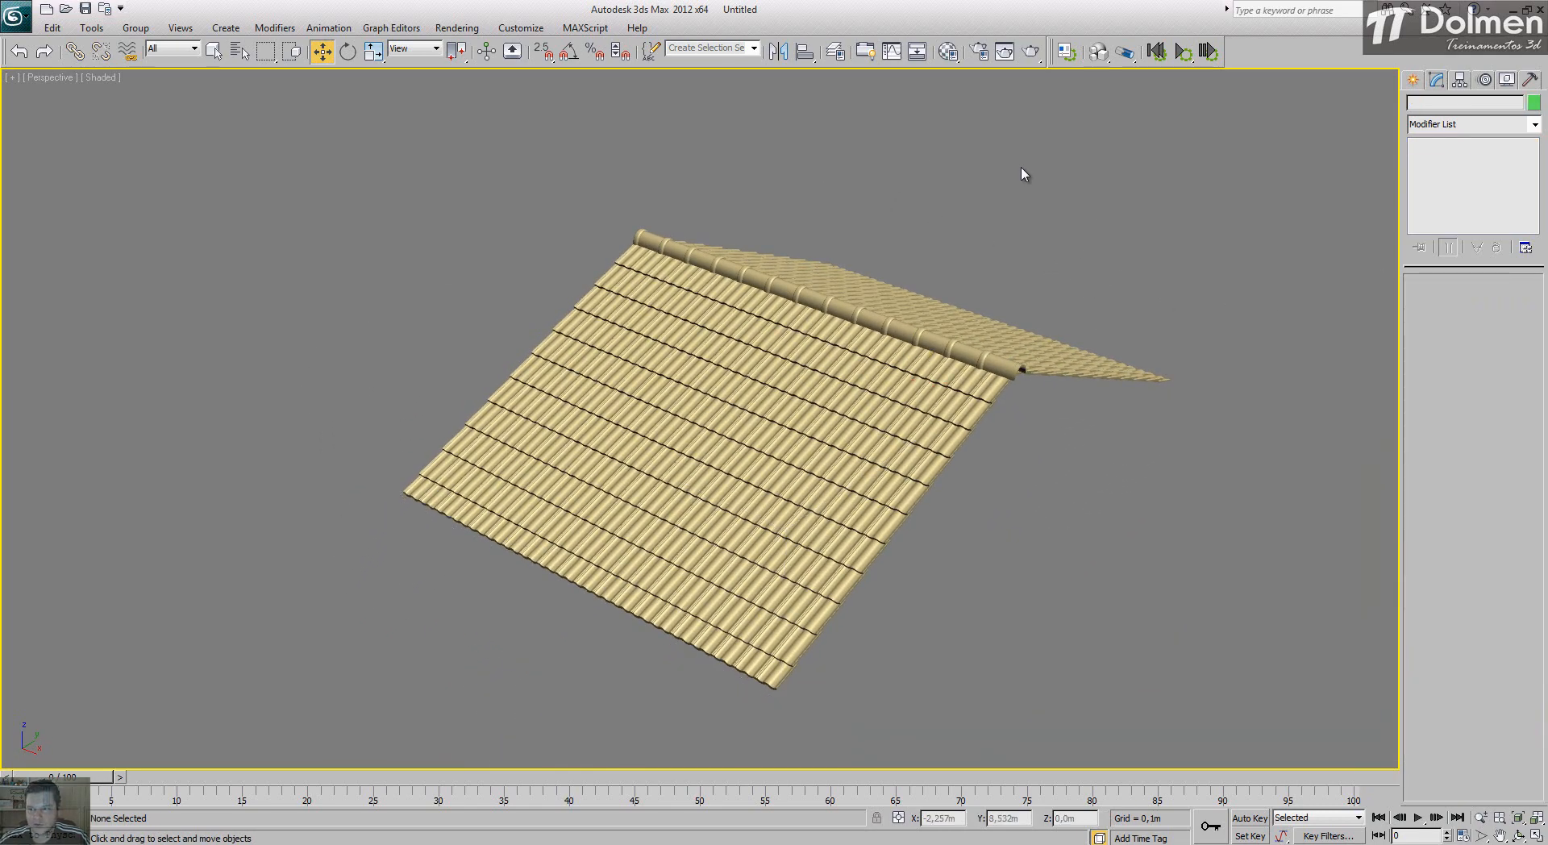
middle_click_drag(818, 337, 815, 349, "alt")
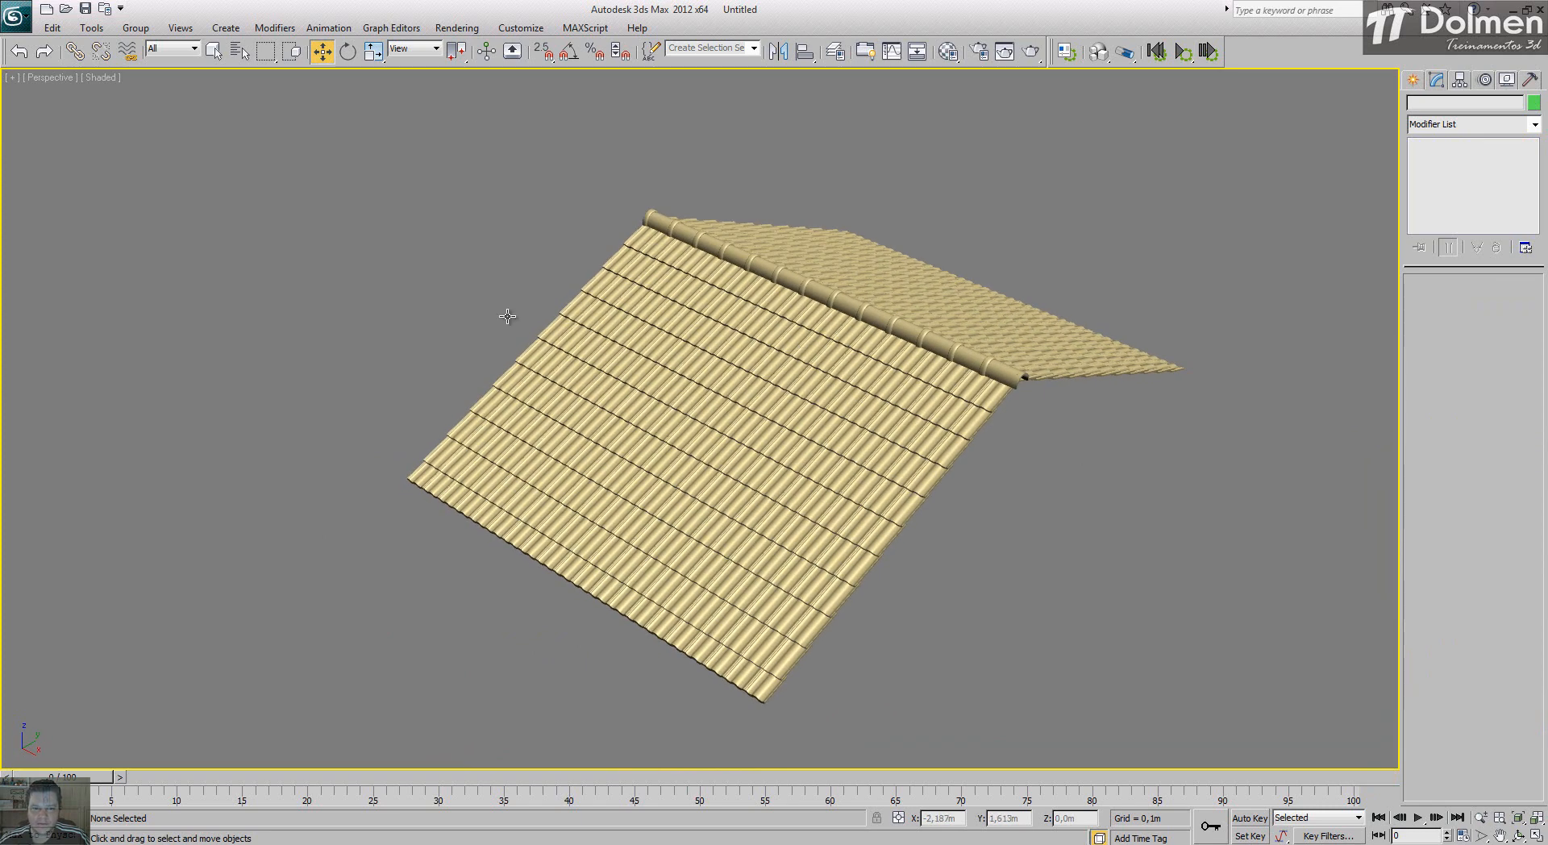
Step: Open the Telhado scene from the Aula20 folder without saving the current one, adopting the file's Gamma and LUT settings
left_click(66, 10)
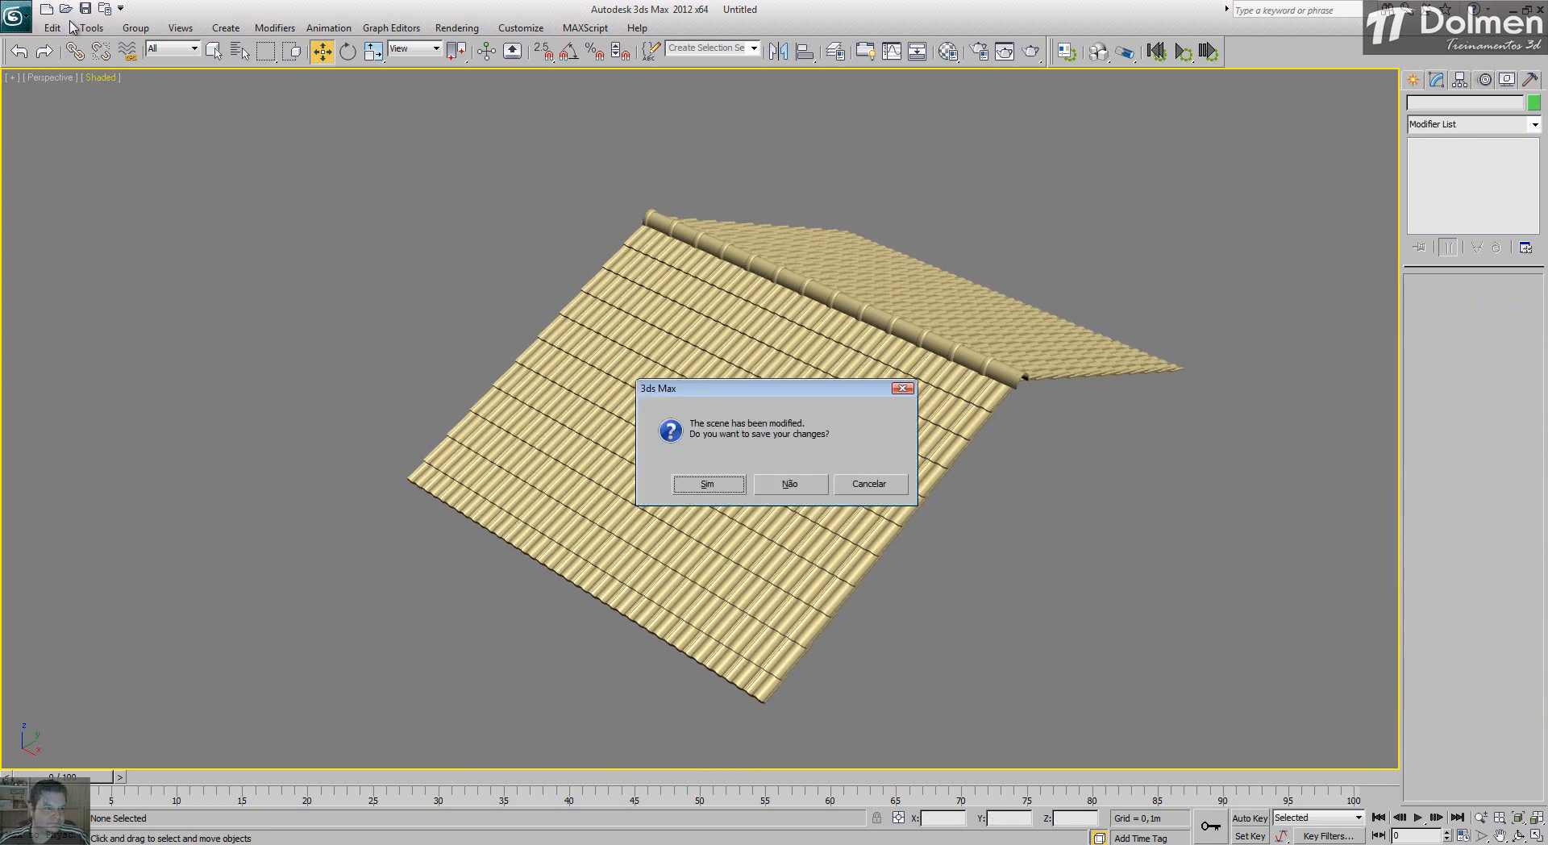
left_click(794, 487)
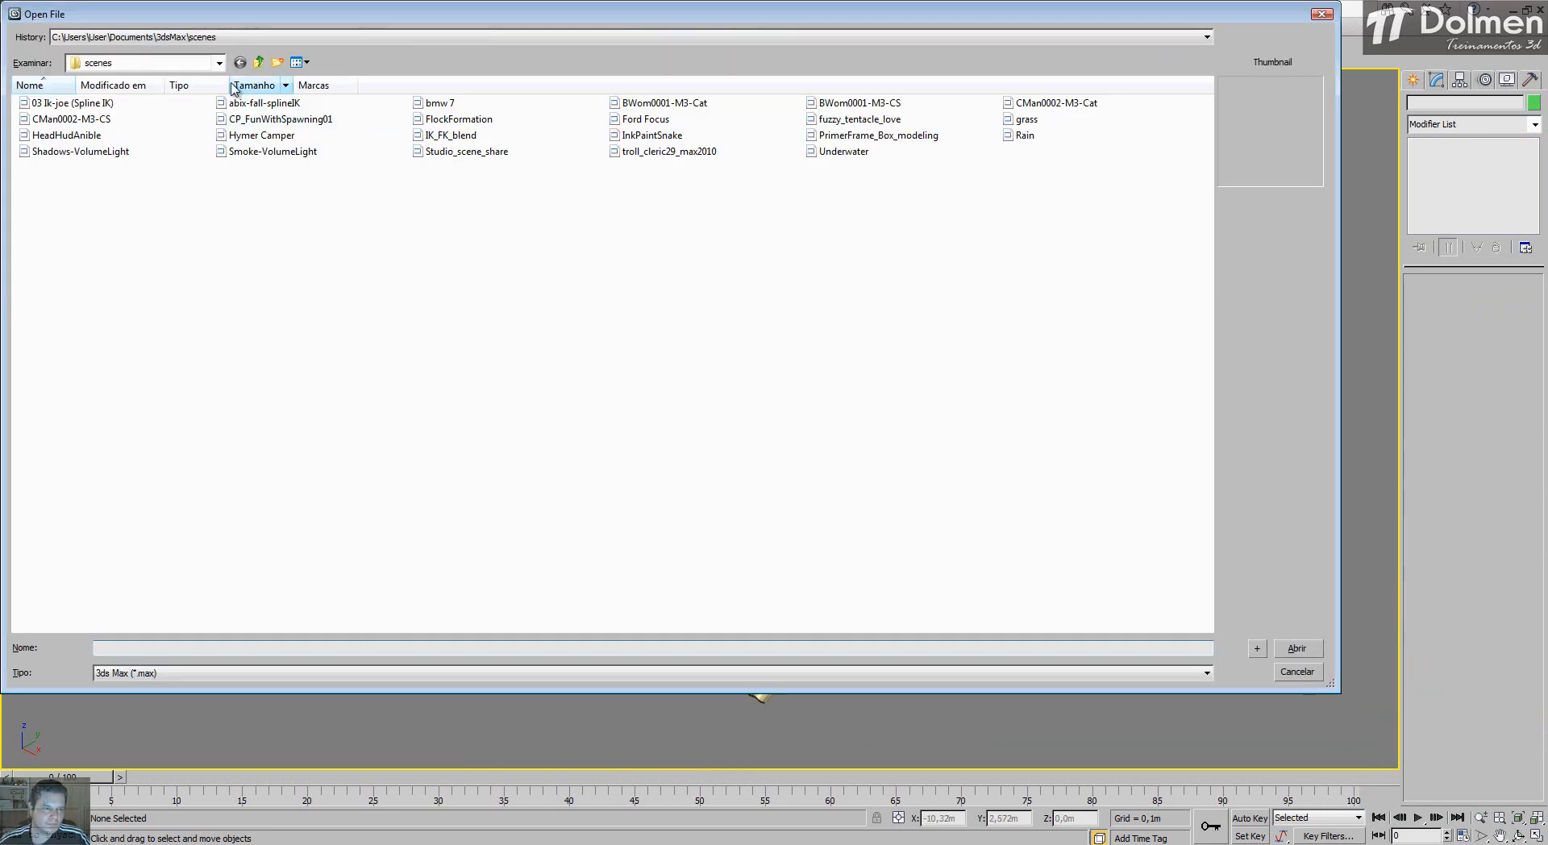
left_click(208, 38)
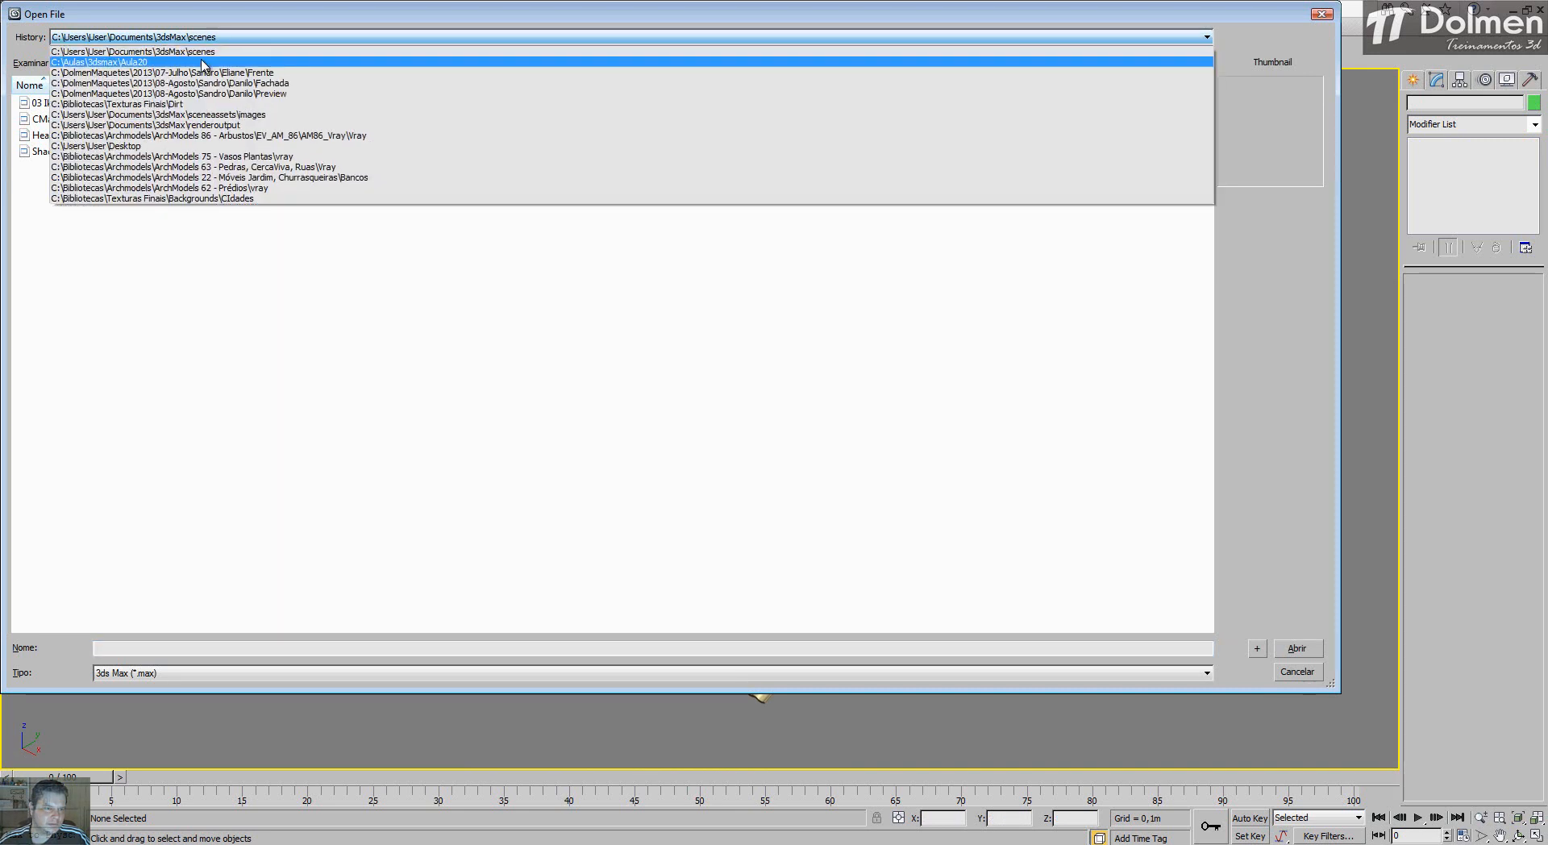
left_click(194, 75)
left_click(64, 103)
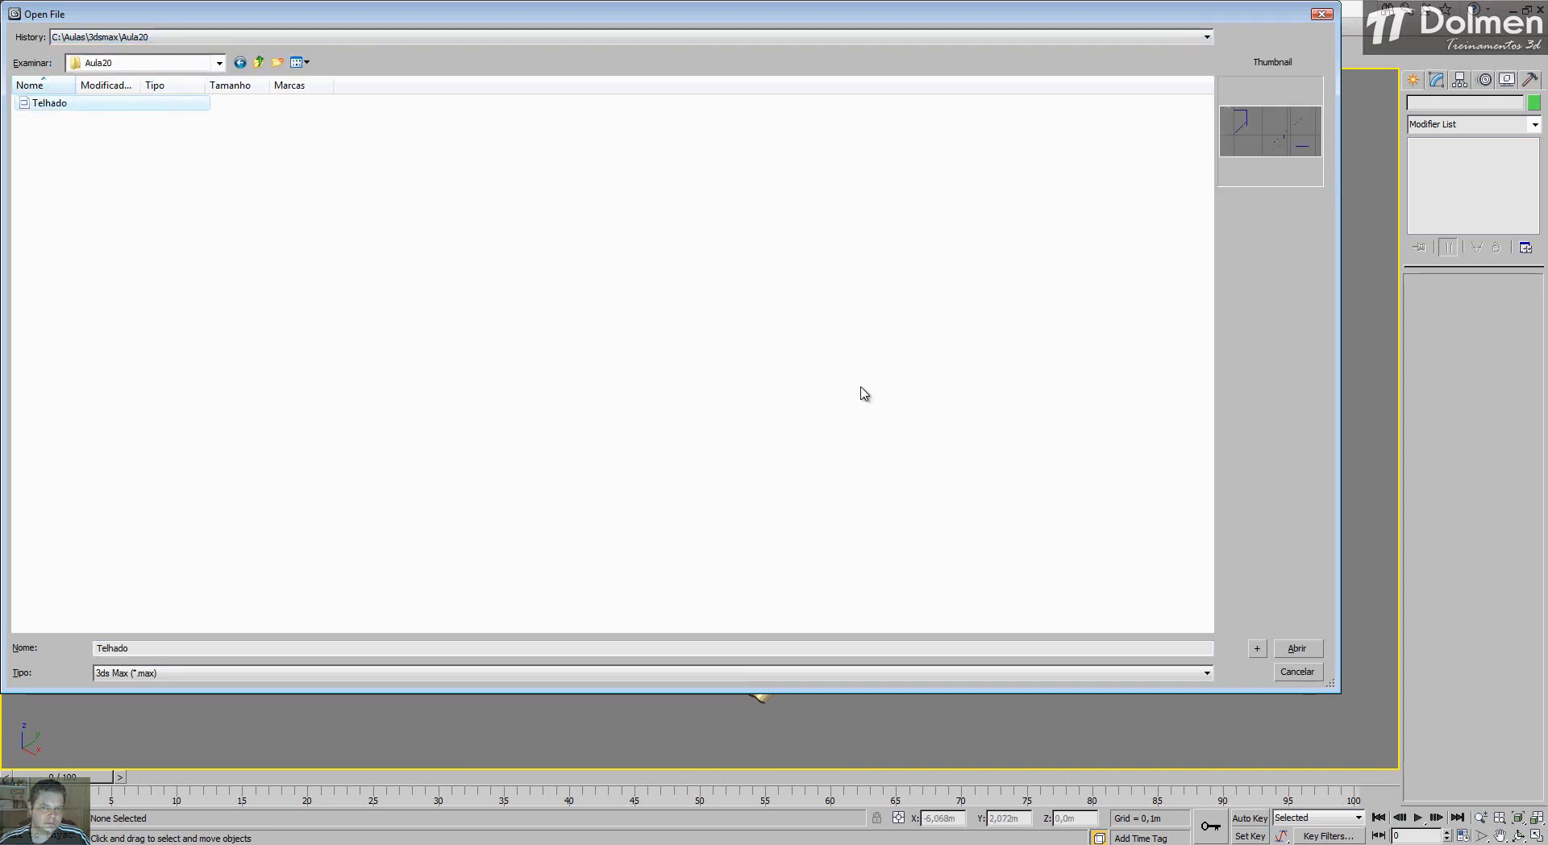
left_click(1290, 649)
left_click(774, 562)
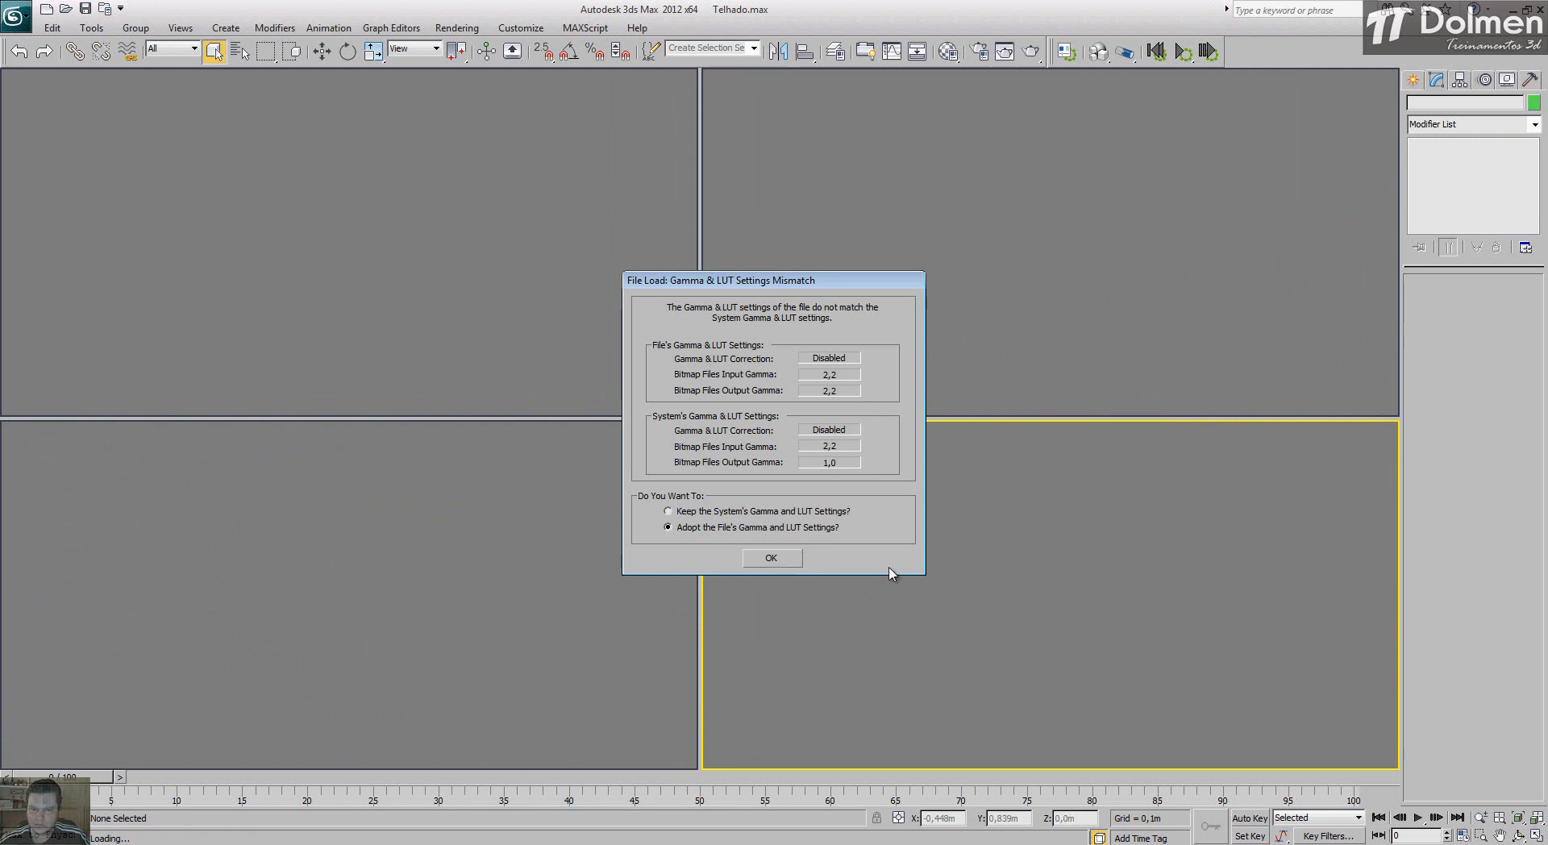
Step: Turn on angle snap and maximize the Perspective viewport around the roof line drawing
key("a")
left_click(970, 505)
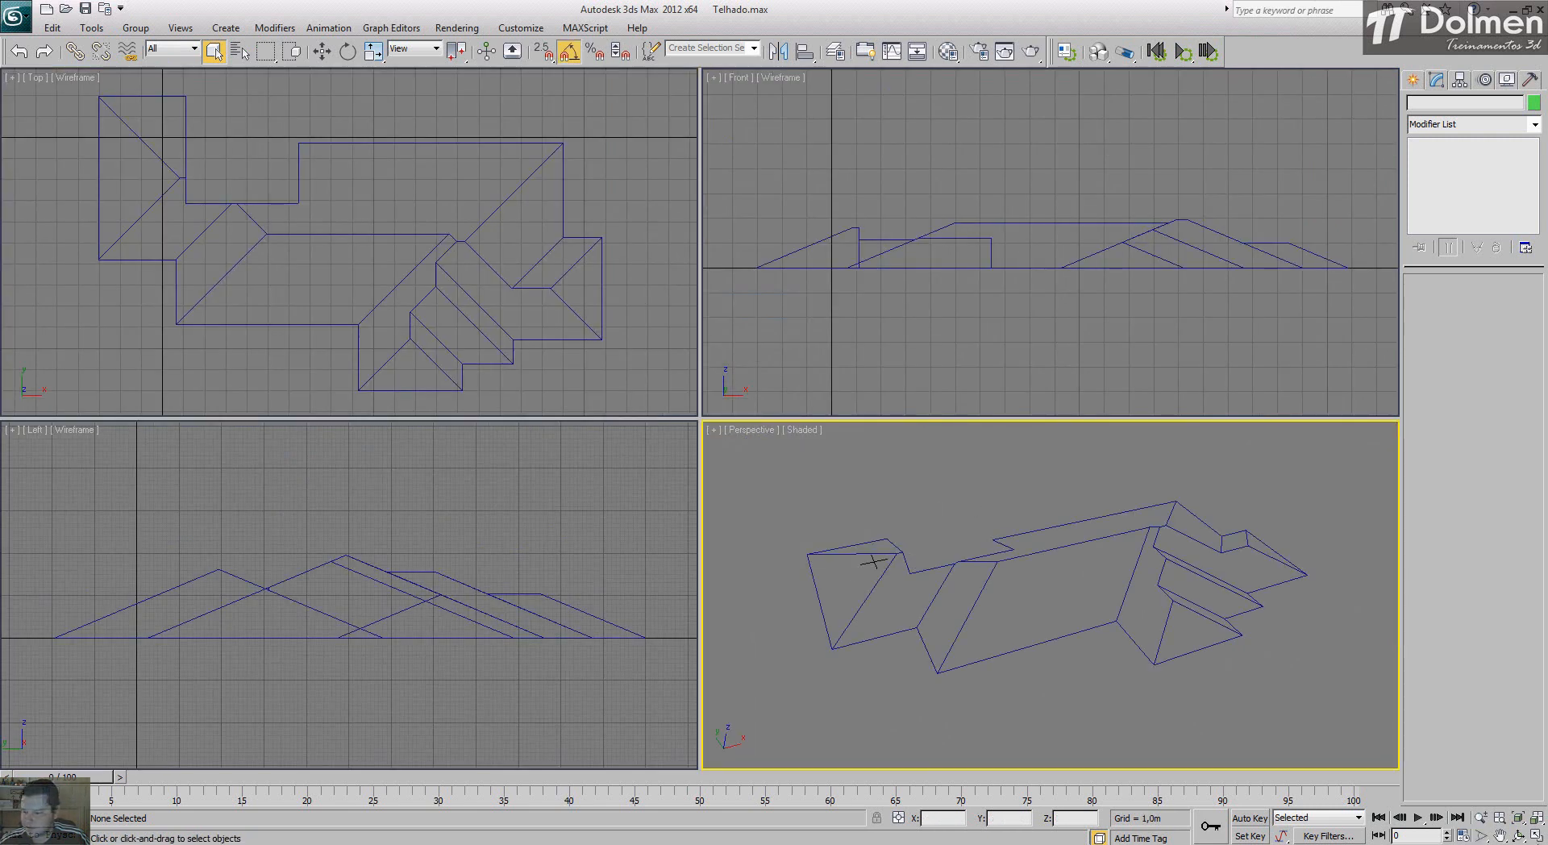
left_click(1537, 835)
middle_click_drag(586, 405, 629, 487)
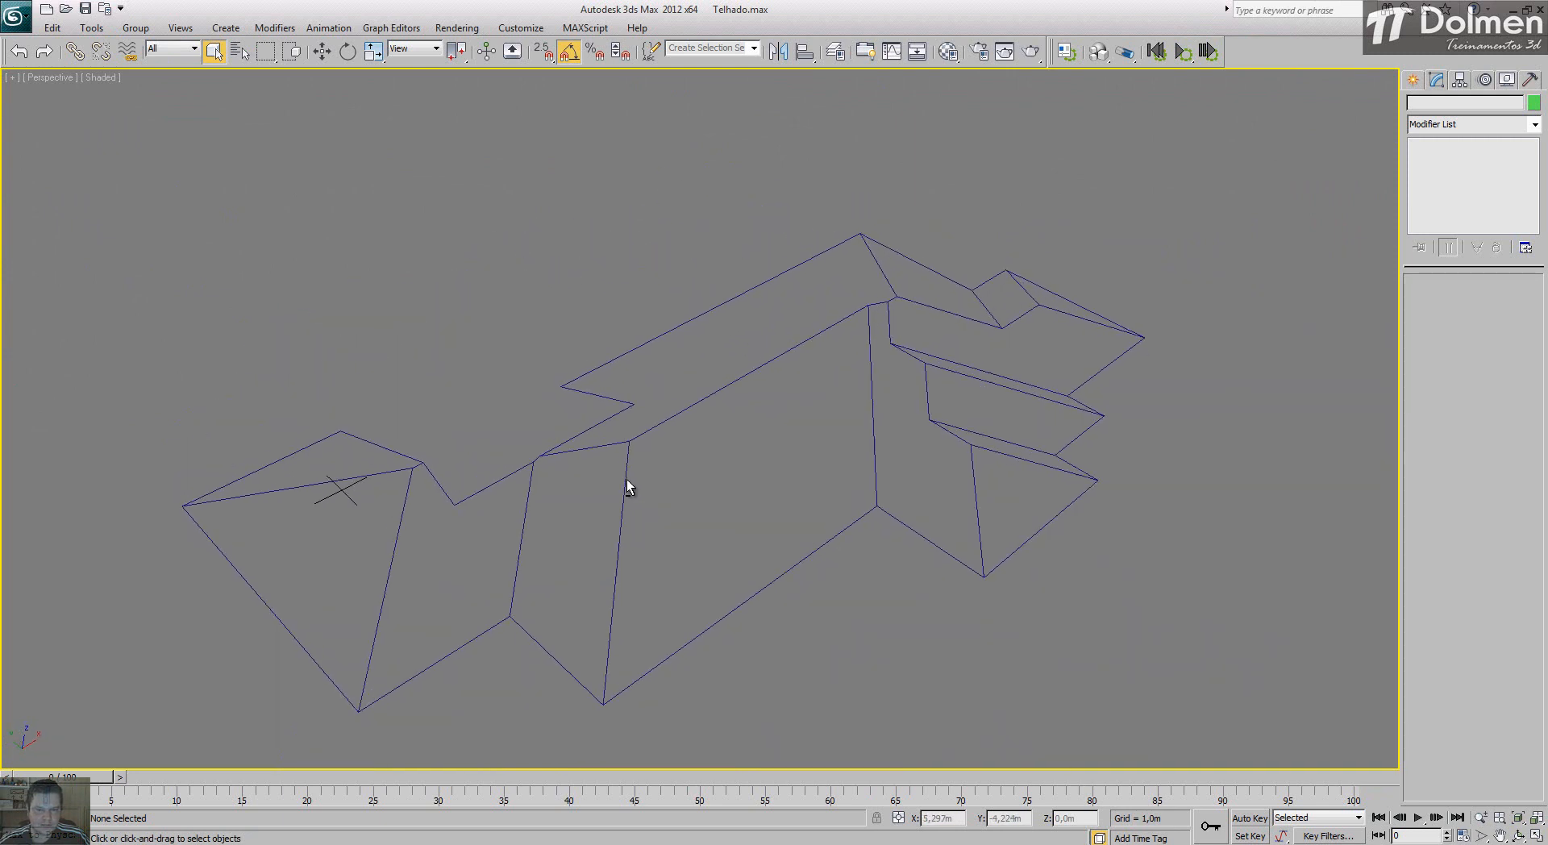
Step: Select the roof line drawing, apply the Batzal Roof Designer modifier to it and bring up its Global Parameters
left_click(667, 420)
middle_click_drag(846, 413, 964, 329)
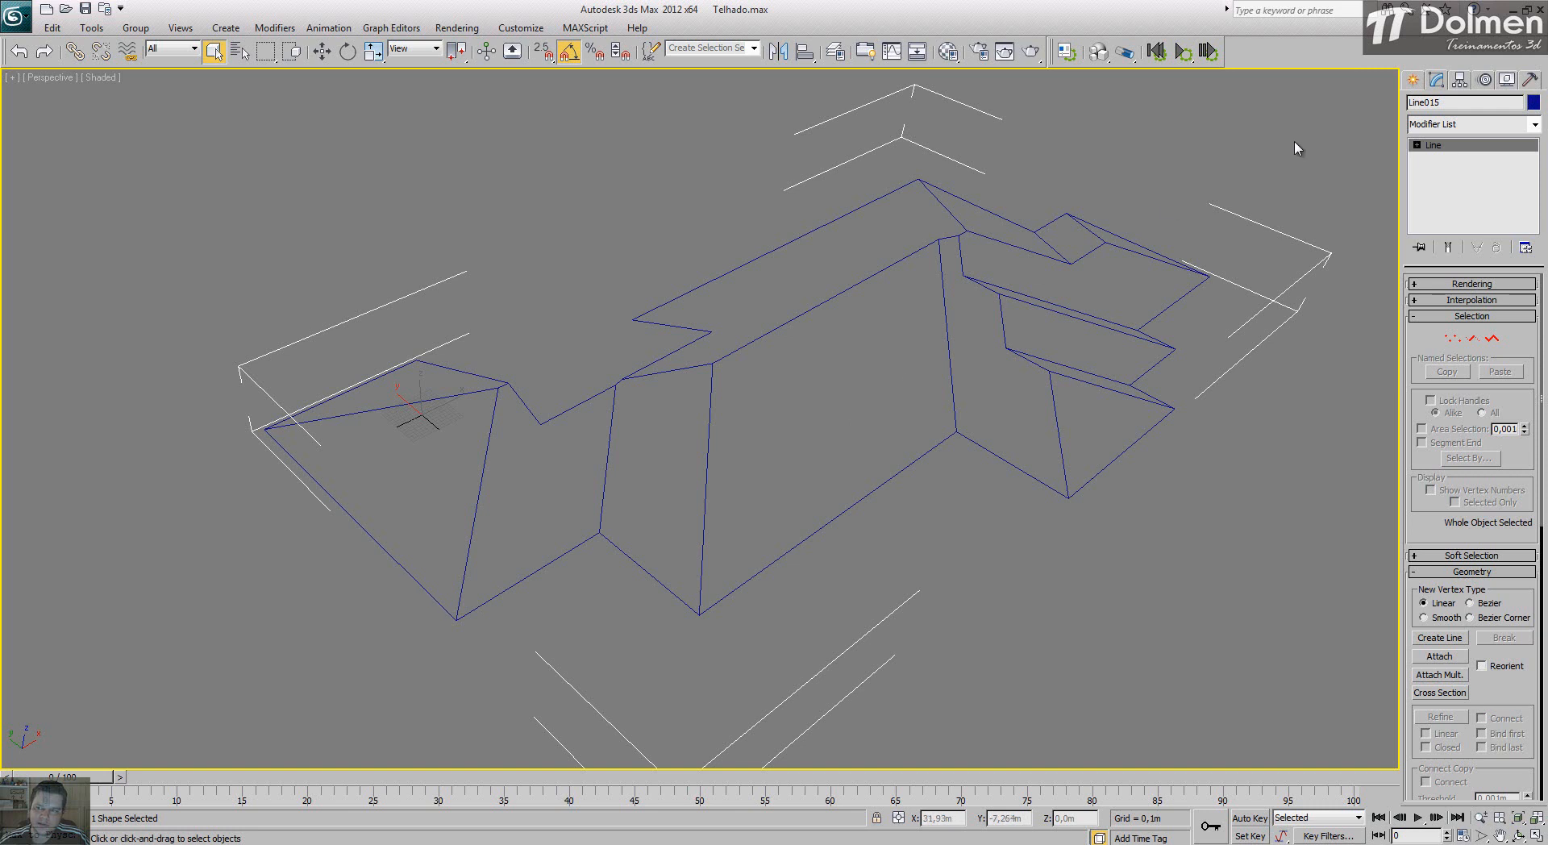
left_click(1482, 125)
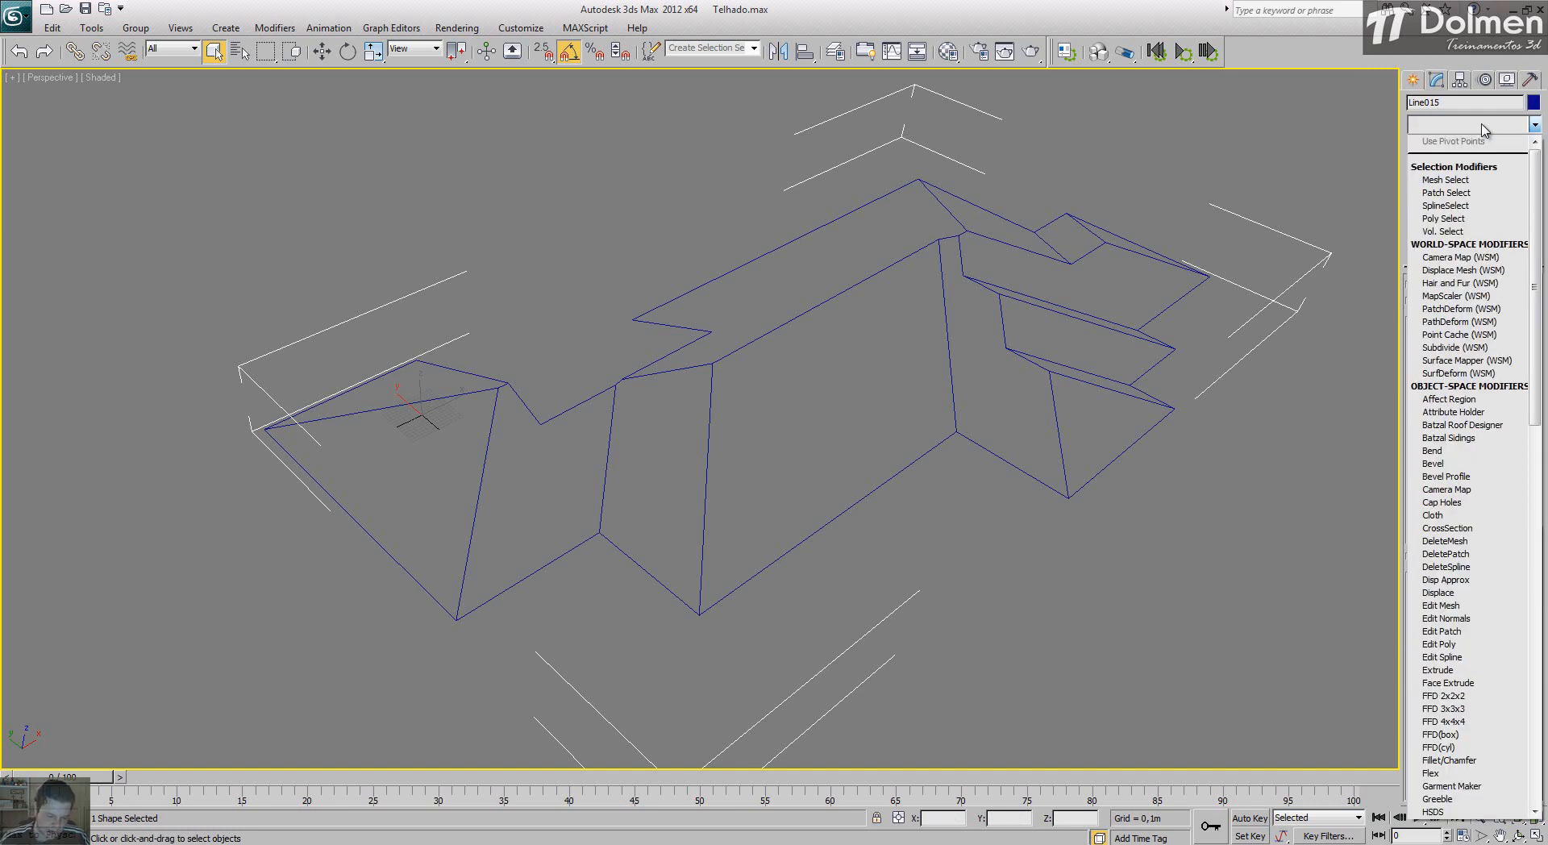
key("b")
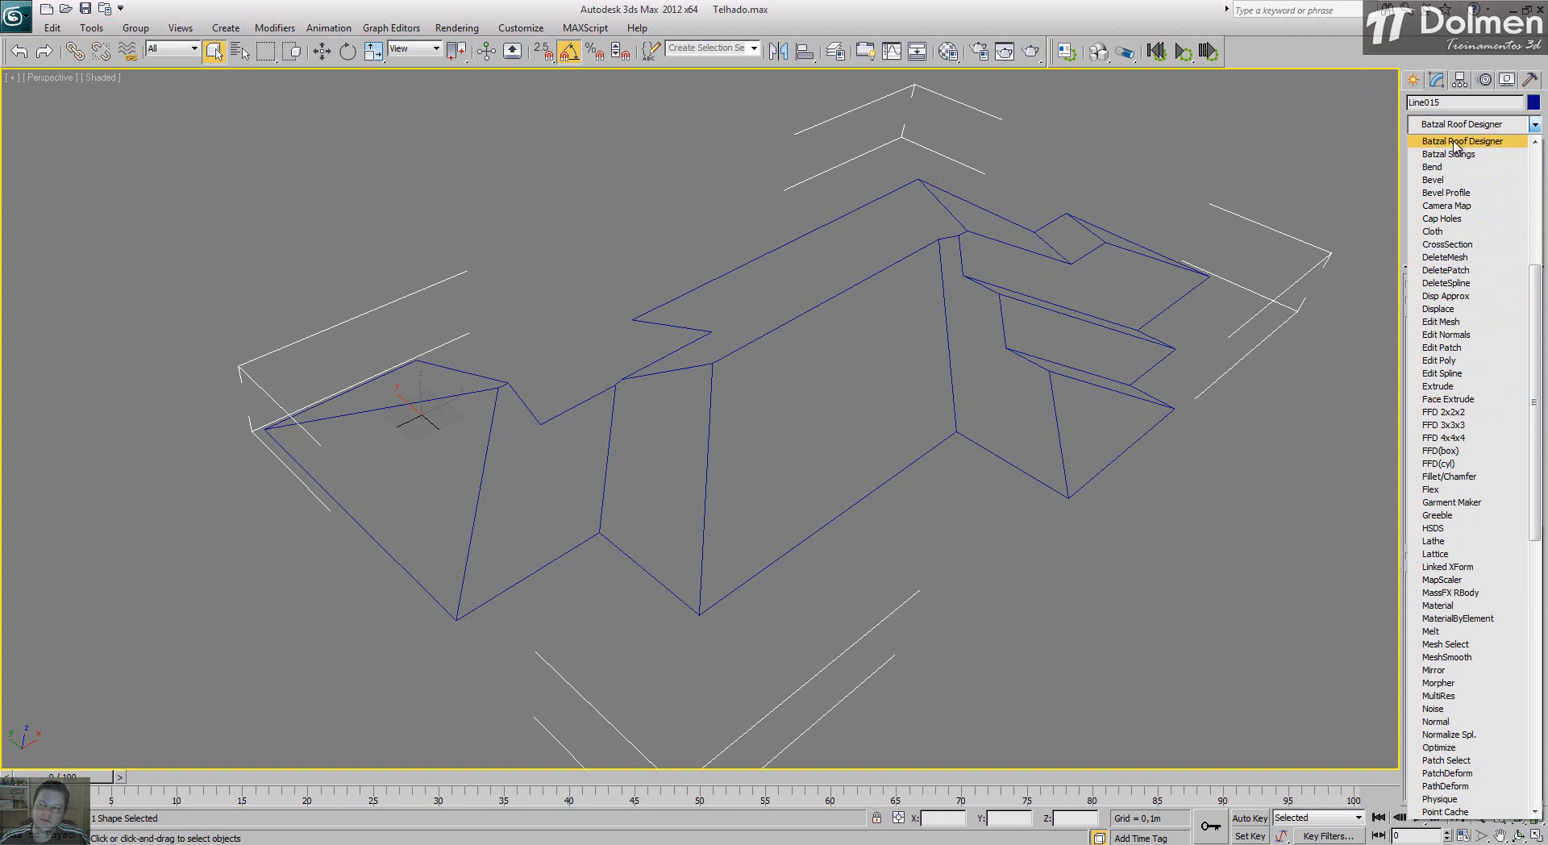
left_click(1476, 142)
middle_click_drag(1062, 375, 922, 424, "alt")
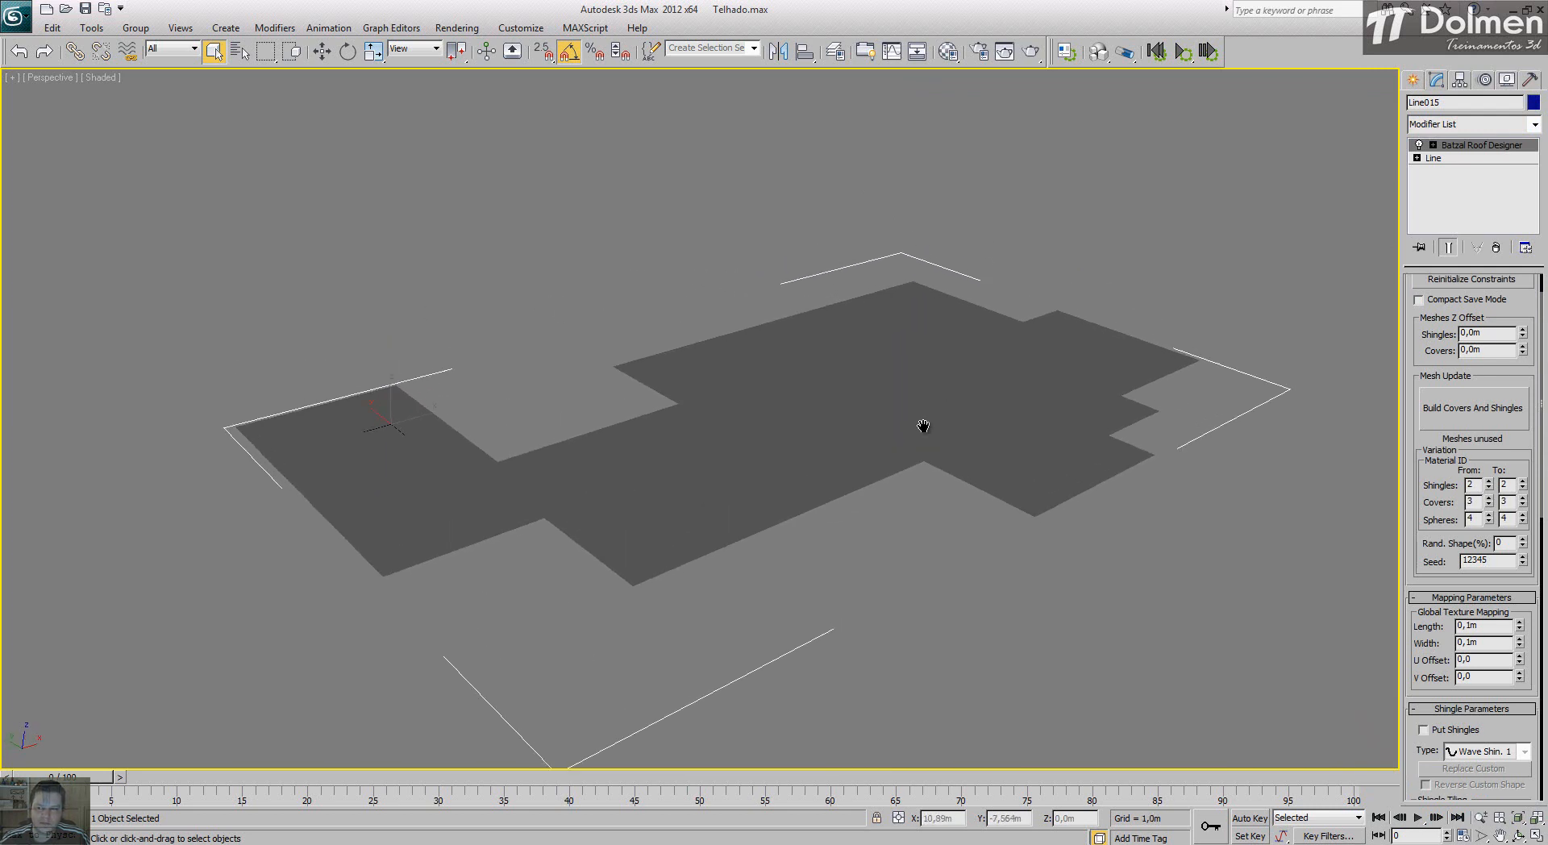
left_click_drag(1419, 512, 1419, 556)
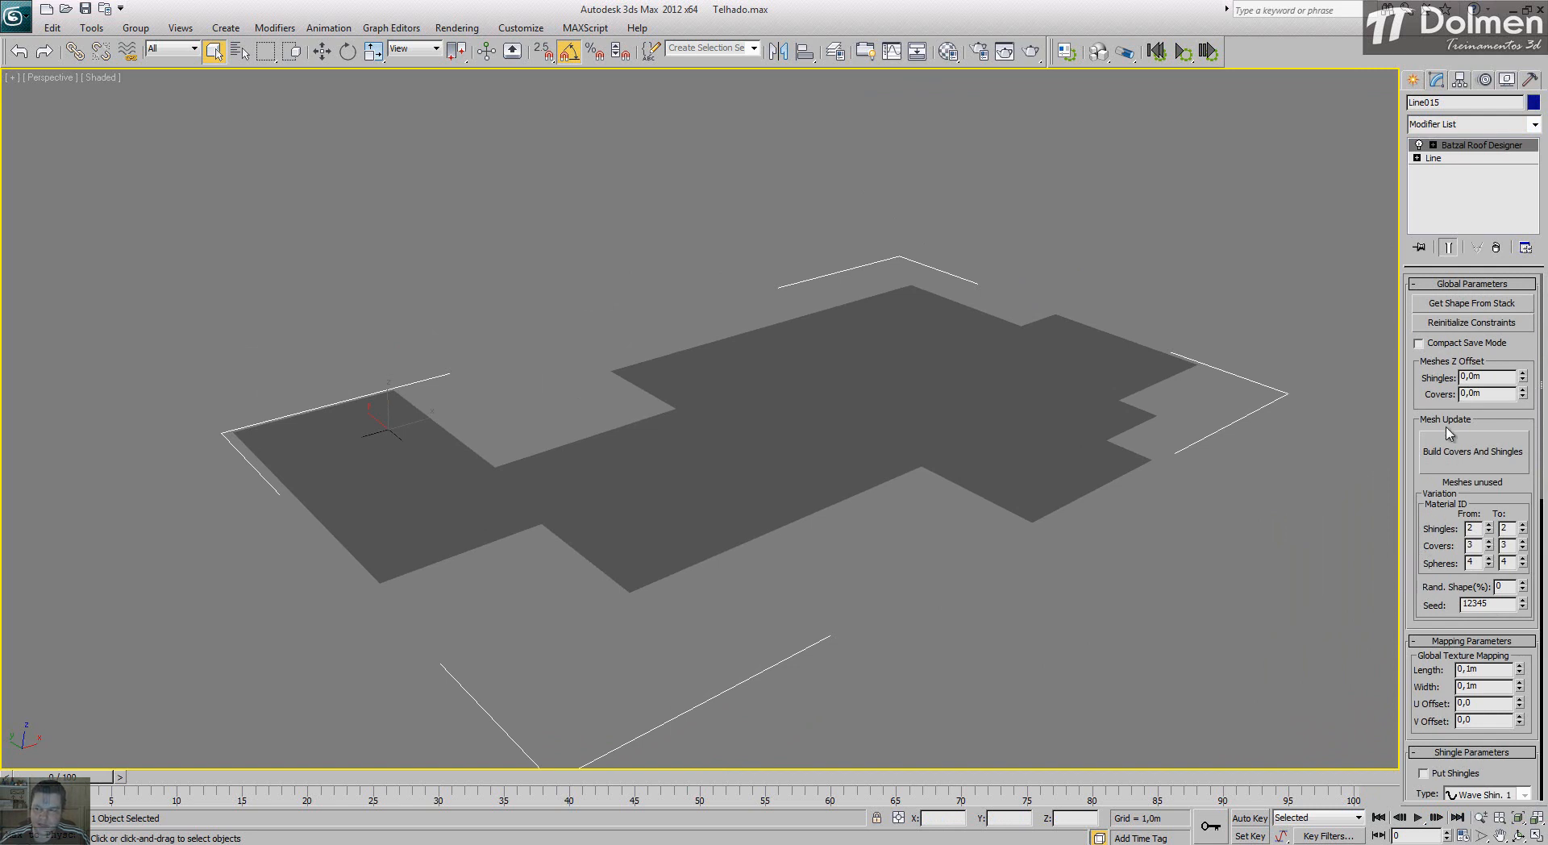
Step: Generate the roof from the line shape in the stack, accepting the irreversible reinitialization, and show edged faces to review its slopes
left_click(1526, 306)
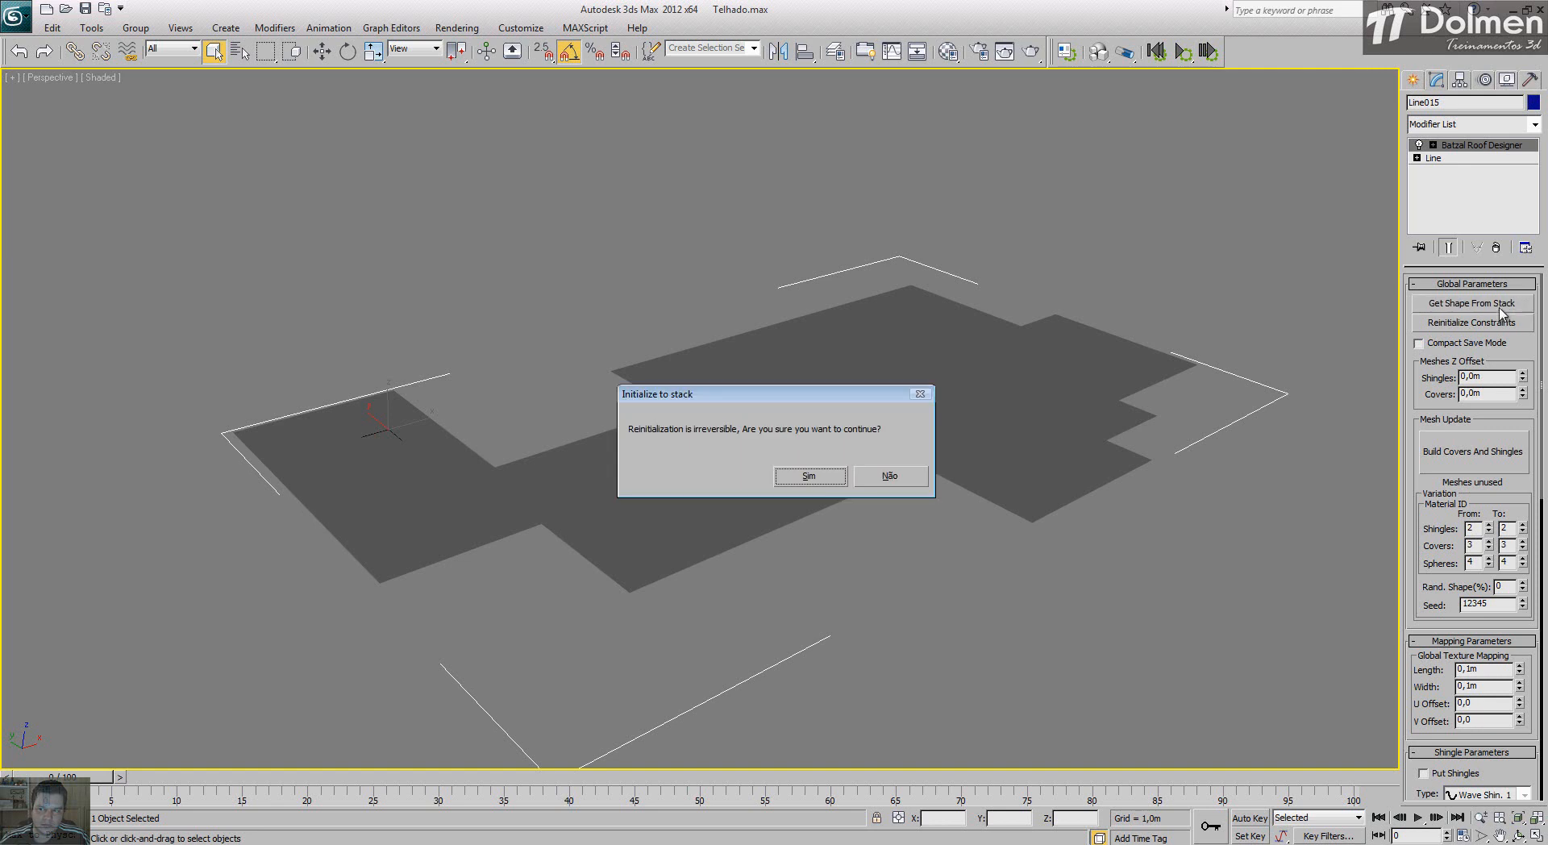
left_click(809, 477)
mouse_move(770, 542)
middle_mouse_down("alt")
mouse_move(790, 547)
mouse_move(835, 509)
mouse_move(781, 553)
mouse_move(843, 548)
mouse_move(840, 473)
middle_mouse_up("alt")
key("F4")
scroll(842, 551, "up", 3)
scroll(840, 552, "up", 1)
scroll(840, 476, "down", 4)
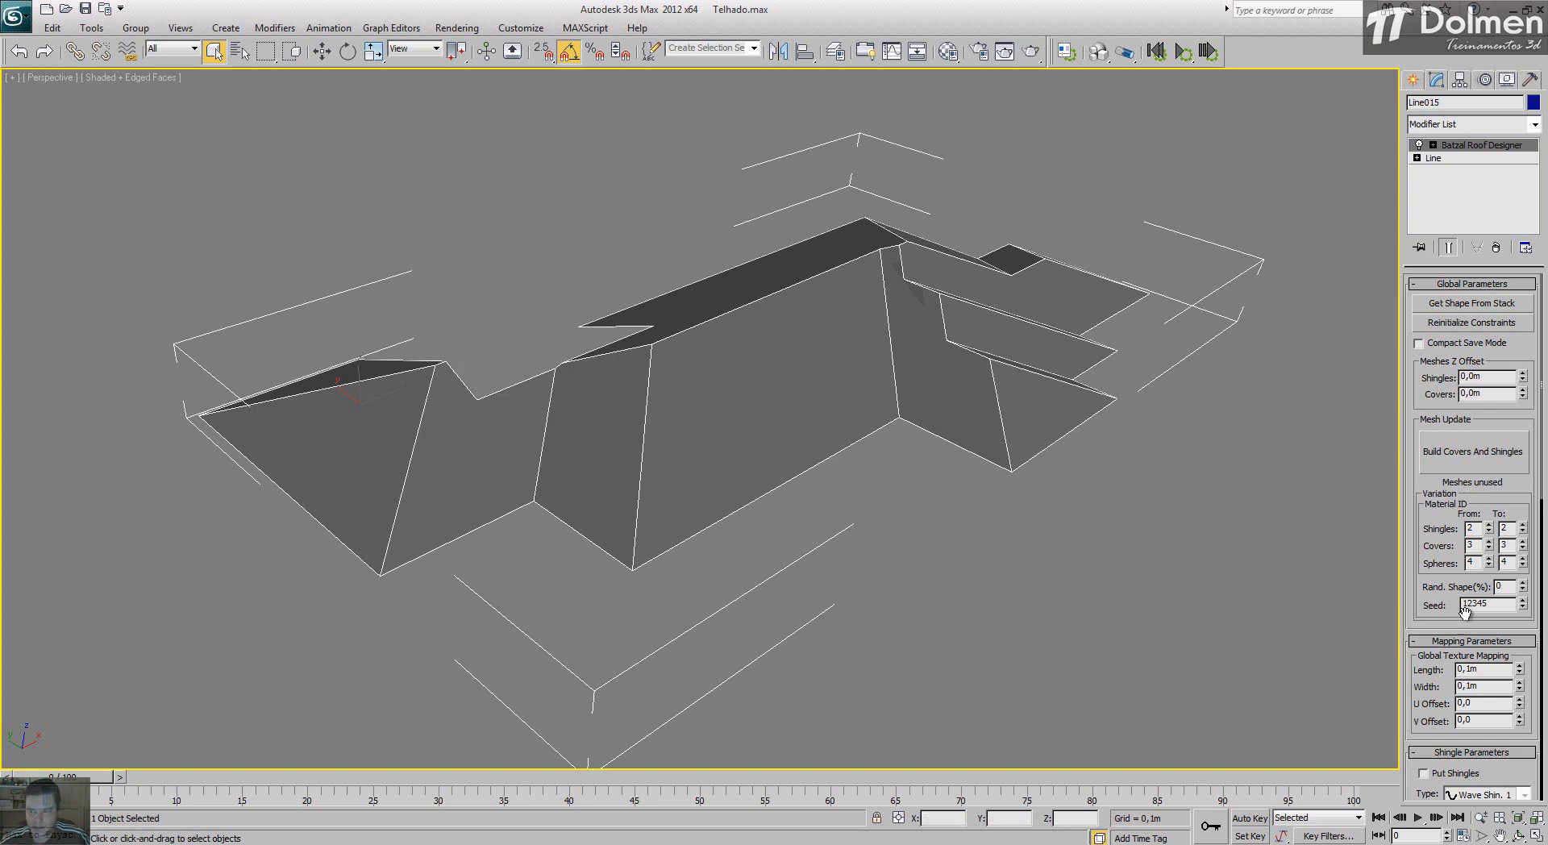
middle_click_drag(951, 394, 716, 425, "alt")
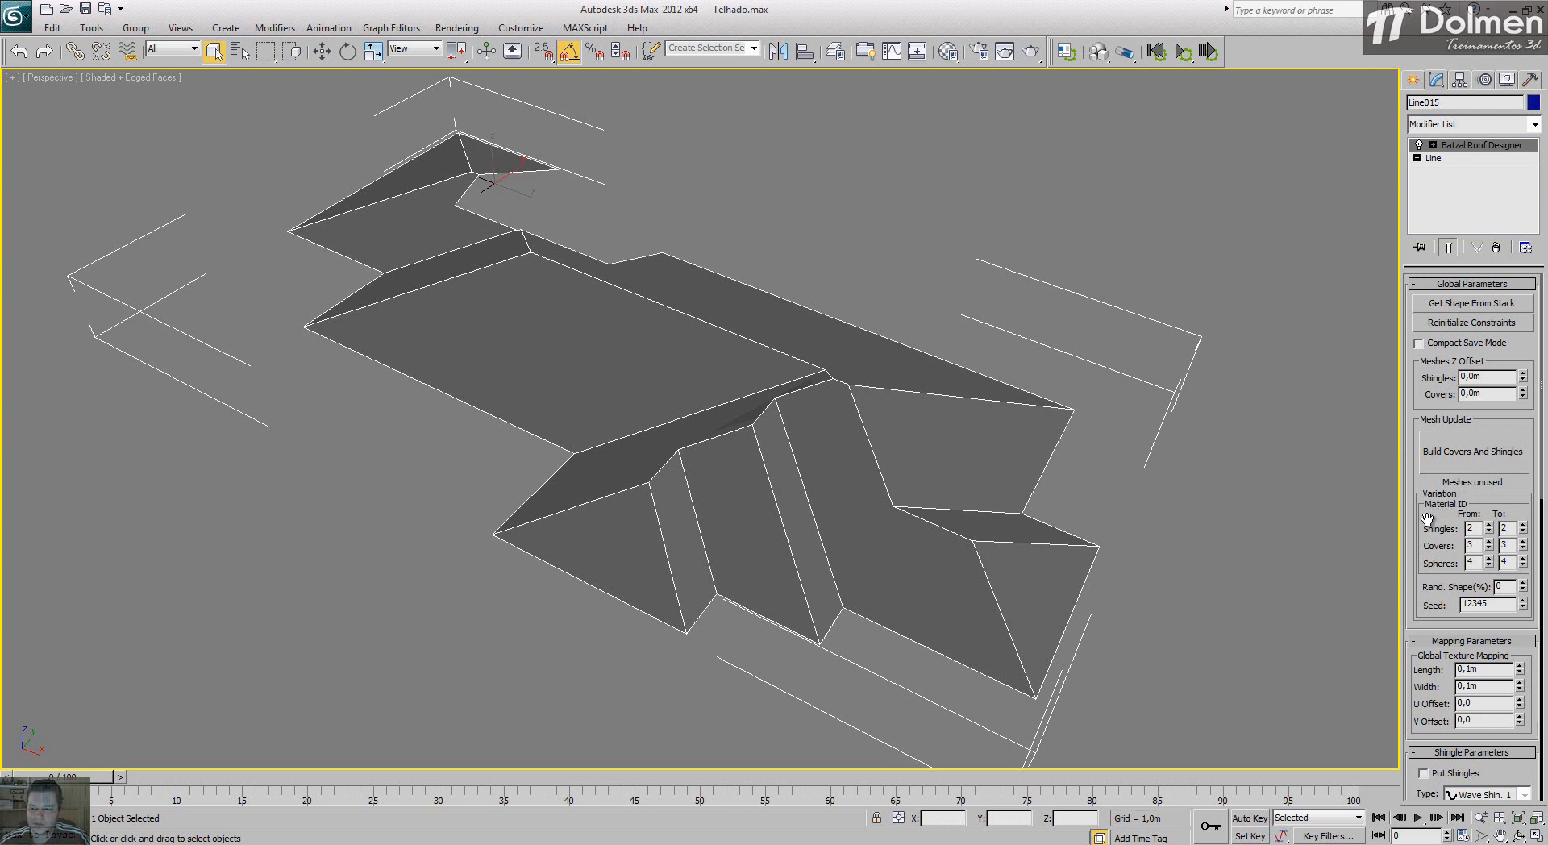
Step: Enable shingles on the roof and choose Arc Shin. 1 as the shingle type
left_click_drag(1449, 502, 1445, 196)
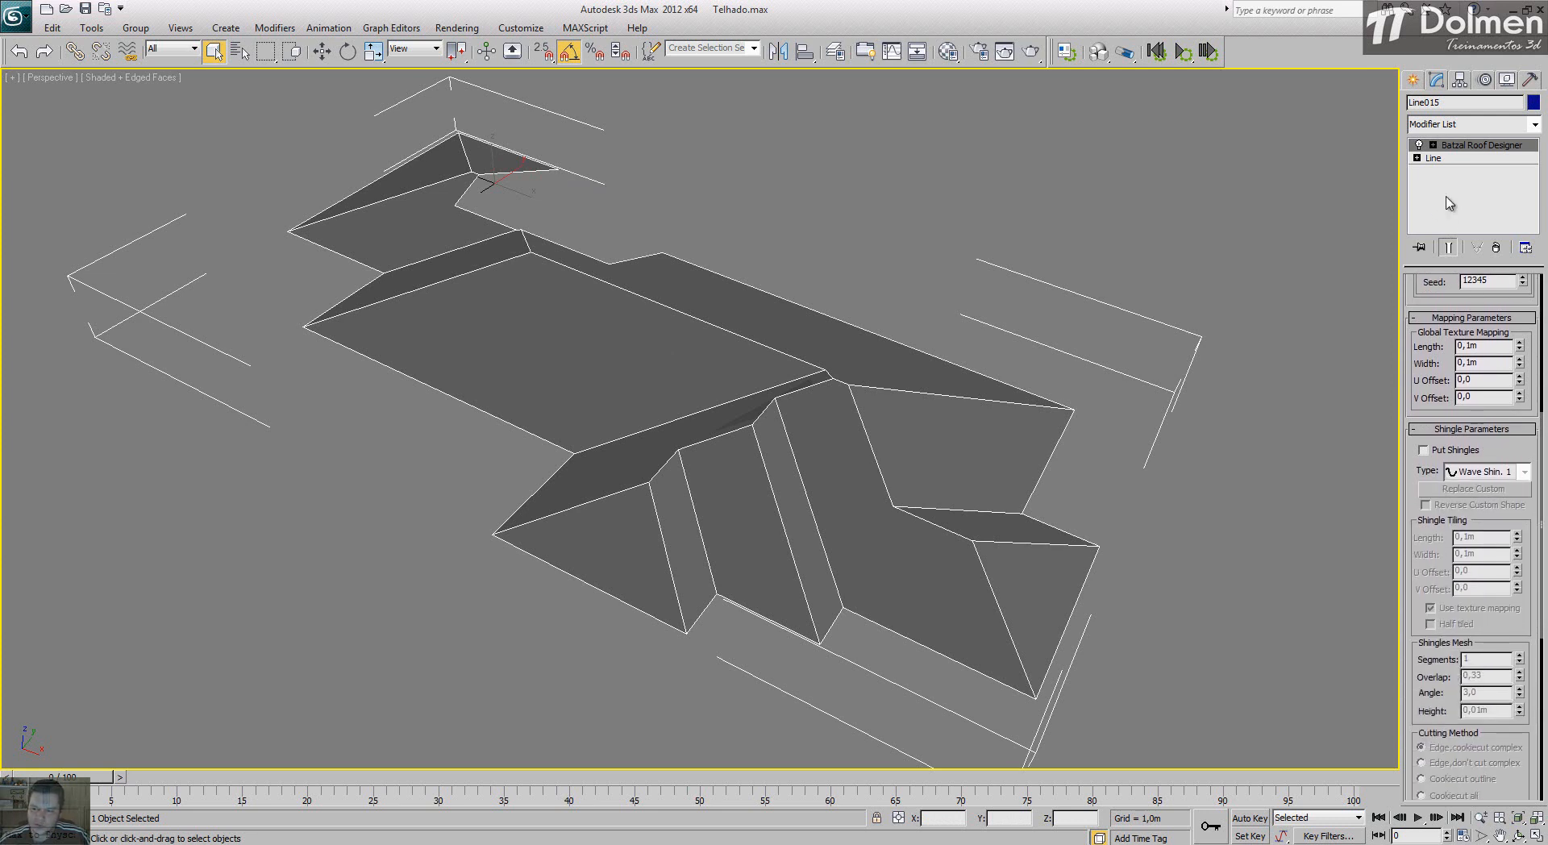
left_click_drag(1407, 456, 1407, 381)
left_click(1457, 375)
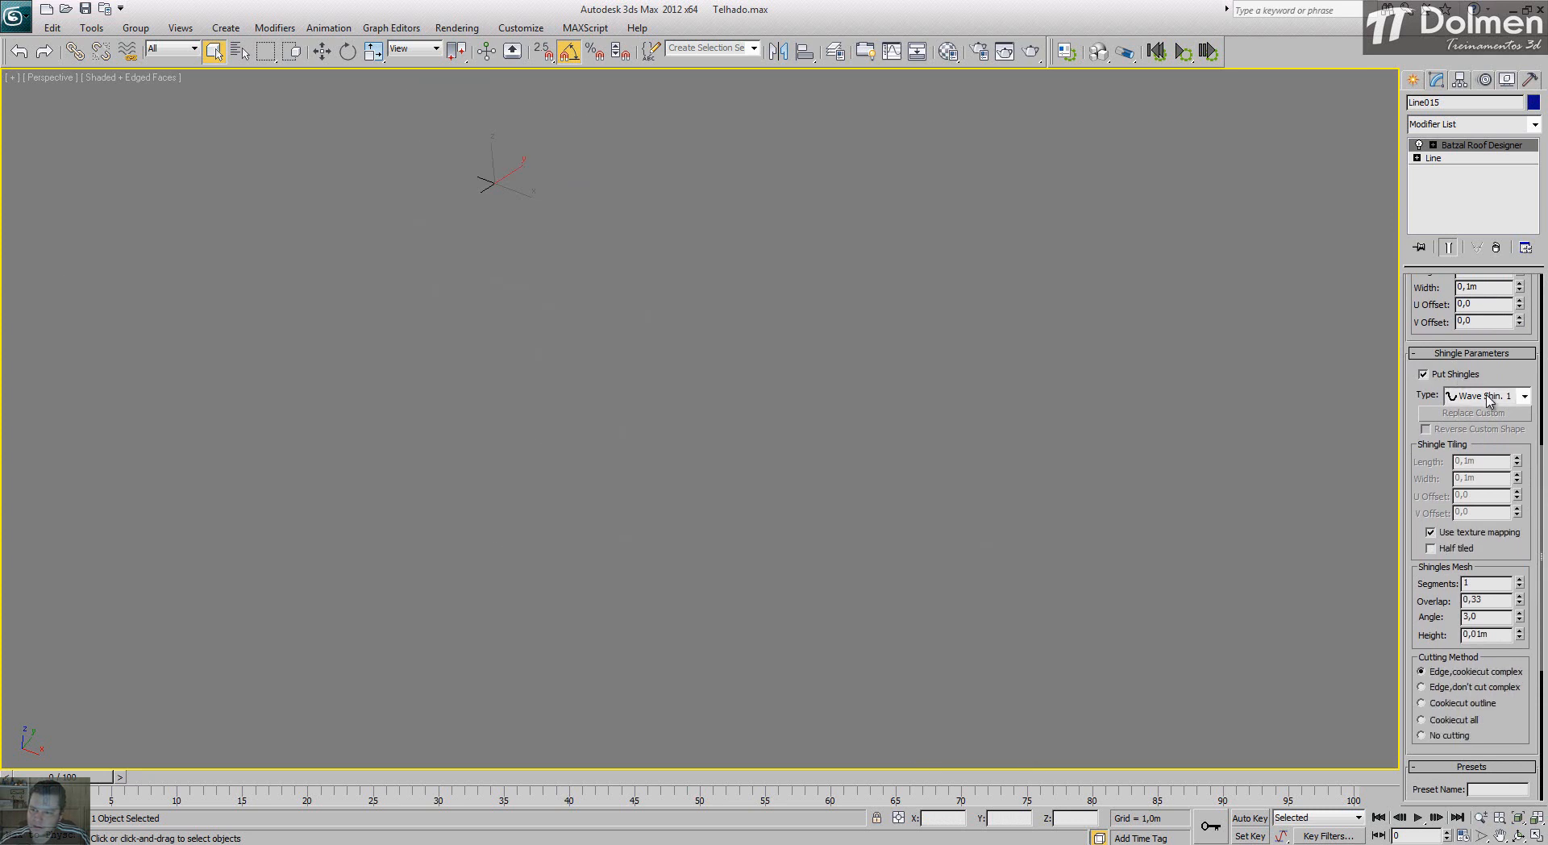
left_click(1524, 395)
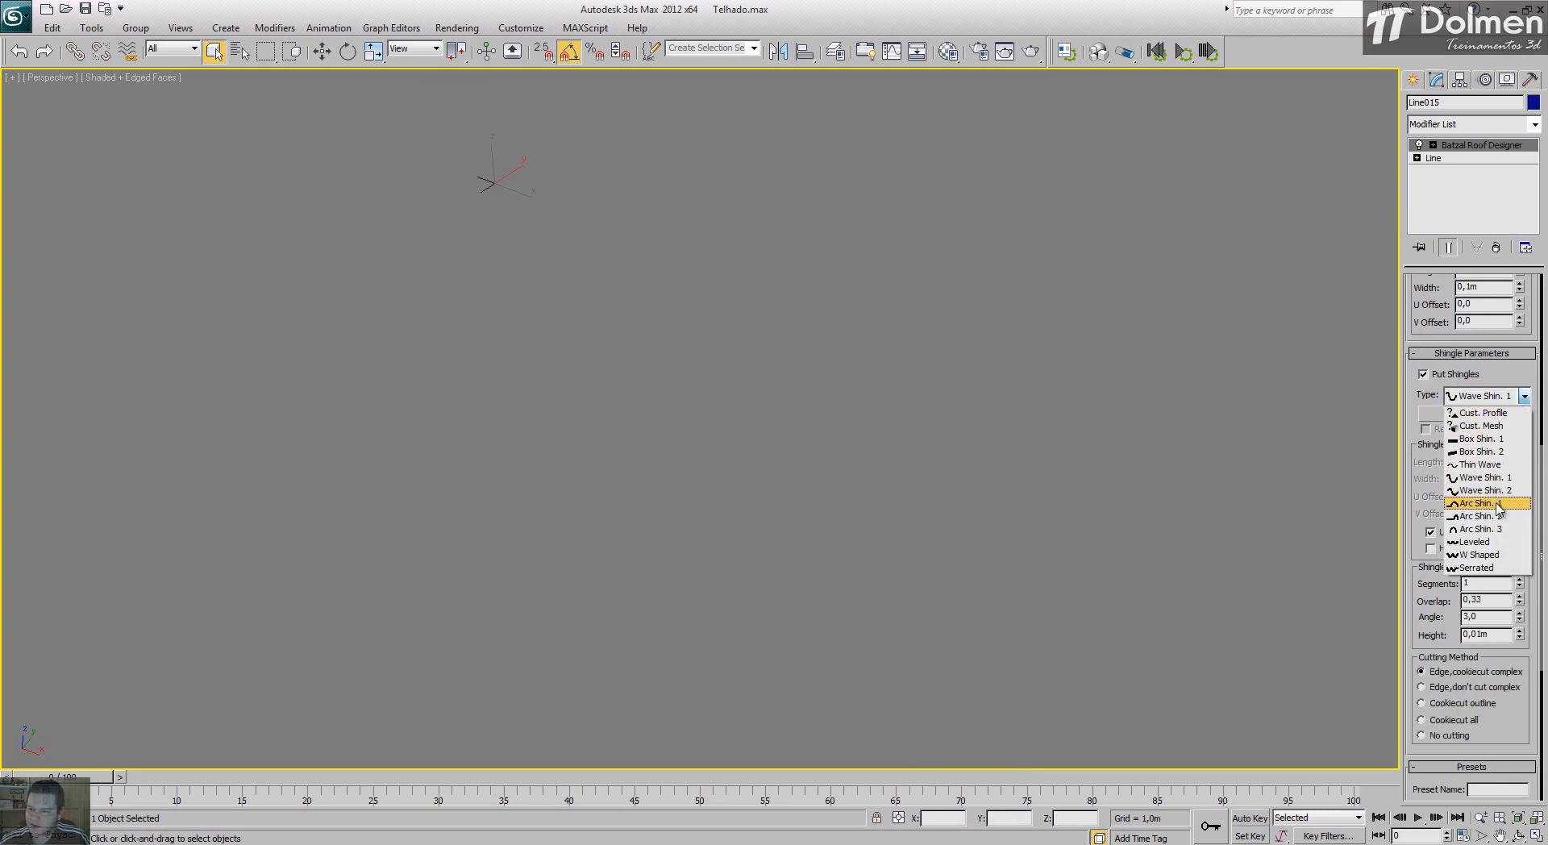
left_click(1480, 503)
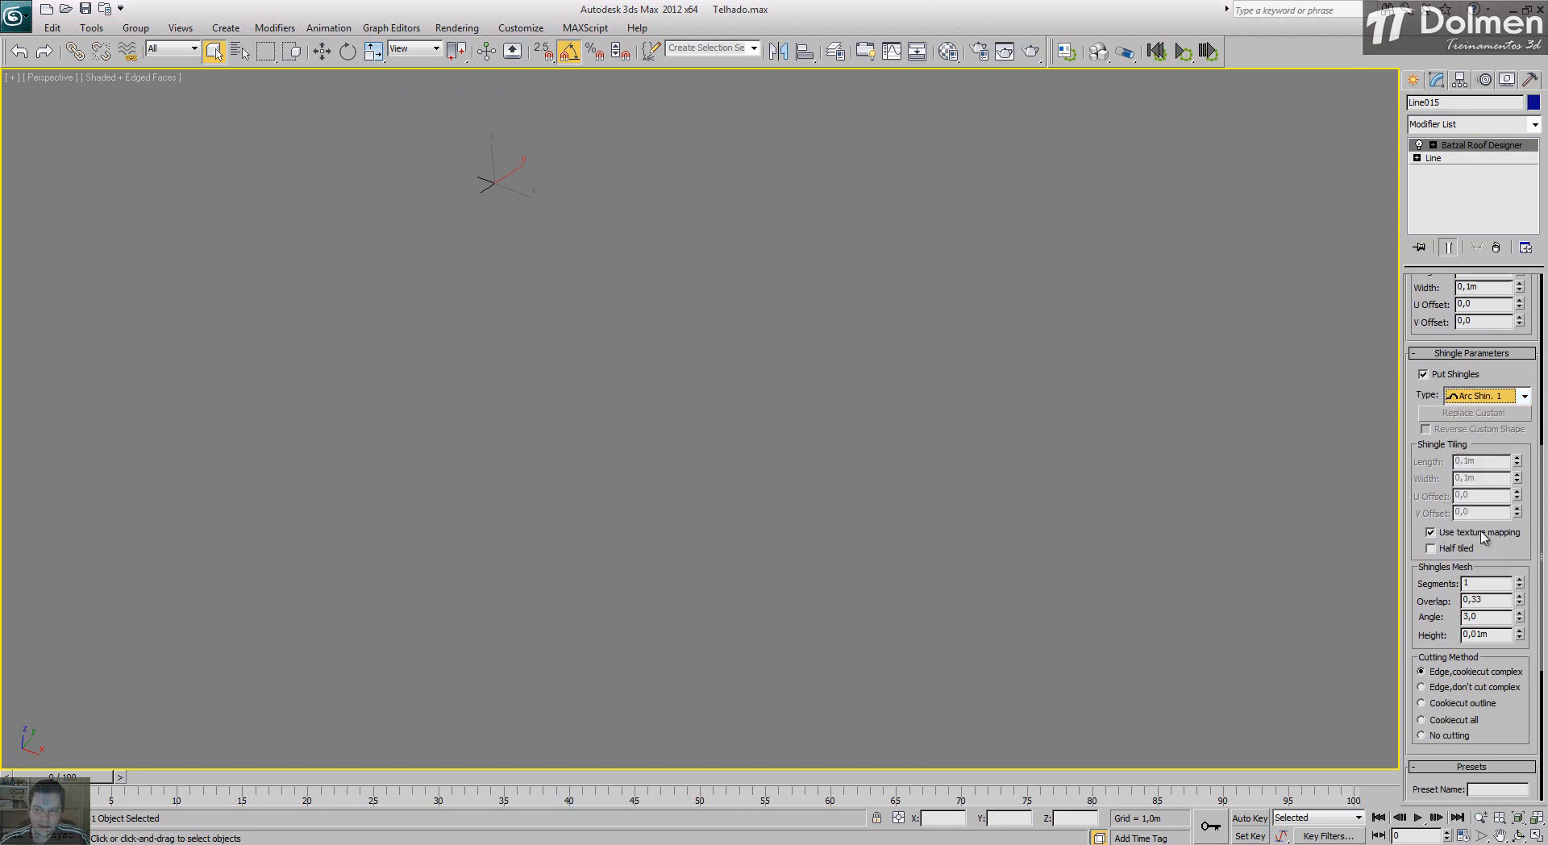
Step: Turn off texture mapping for the shingles and set their length to 0,3m, width to 0,2m and height to 0,05m
left_click(1481, 534)
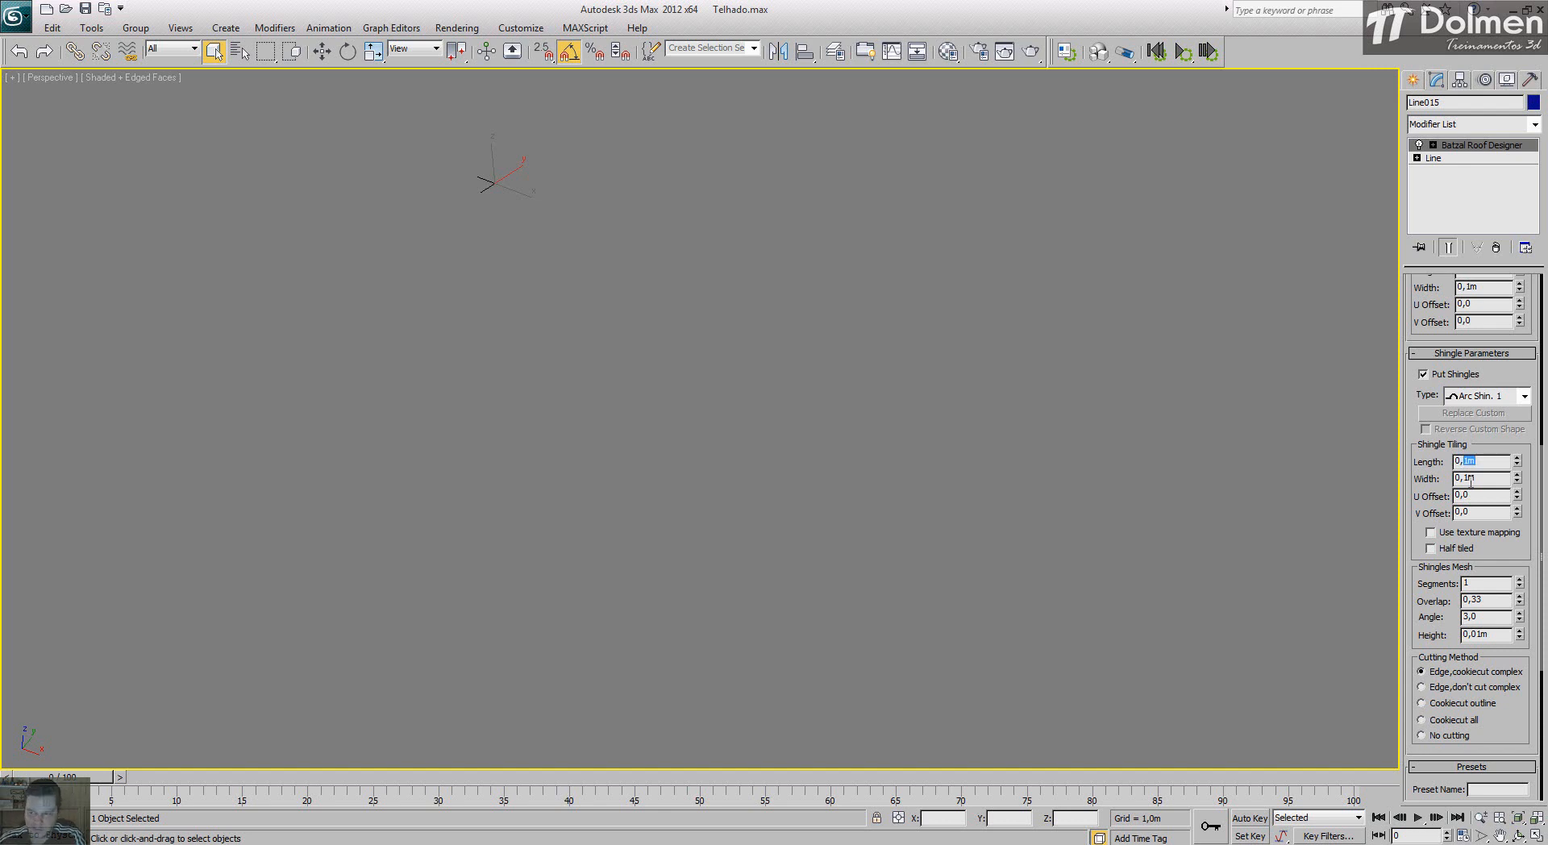
type("3")
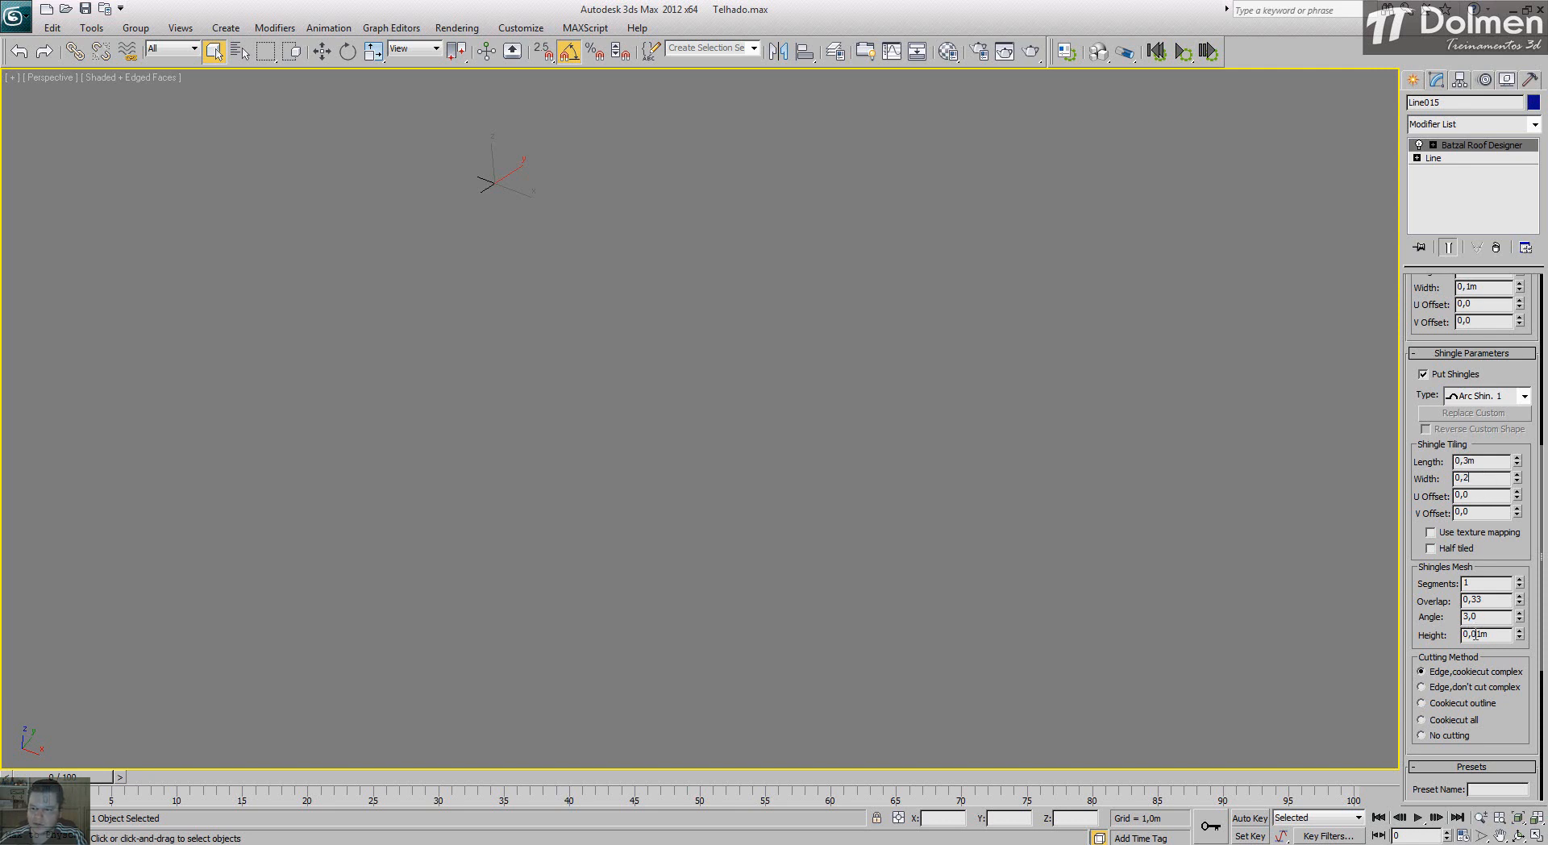
type("5")
key("Return")
Step: Build the covers and shingles, deselect the roof and hide the edged faces for a close view of the tiles
left_click_drag(1413, 391, 1419, 716)
left_click(1470, 379)
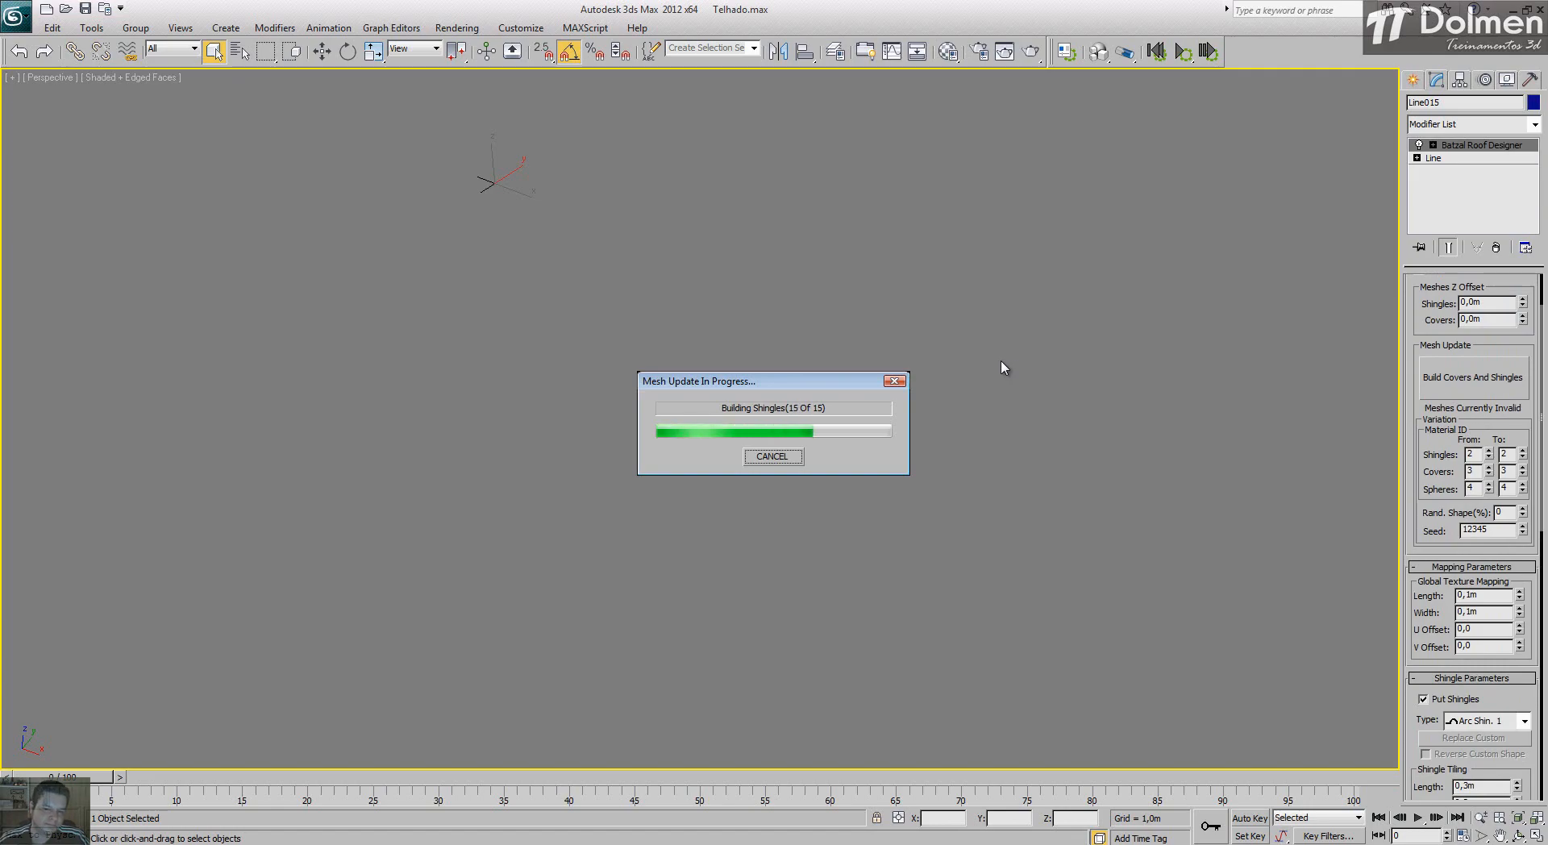
left_click(970, 294)
middle_click_drag(863, 407, 918, 428, "alt")
scroll(719, 473, "up", 5)
key("F4")
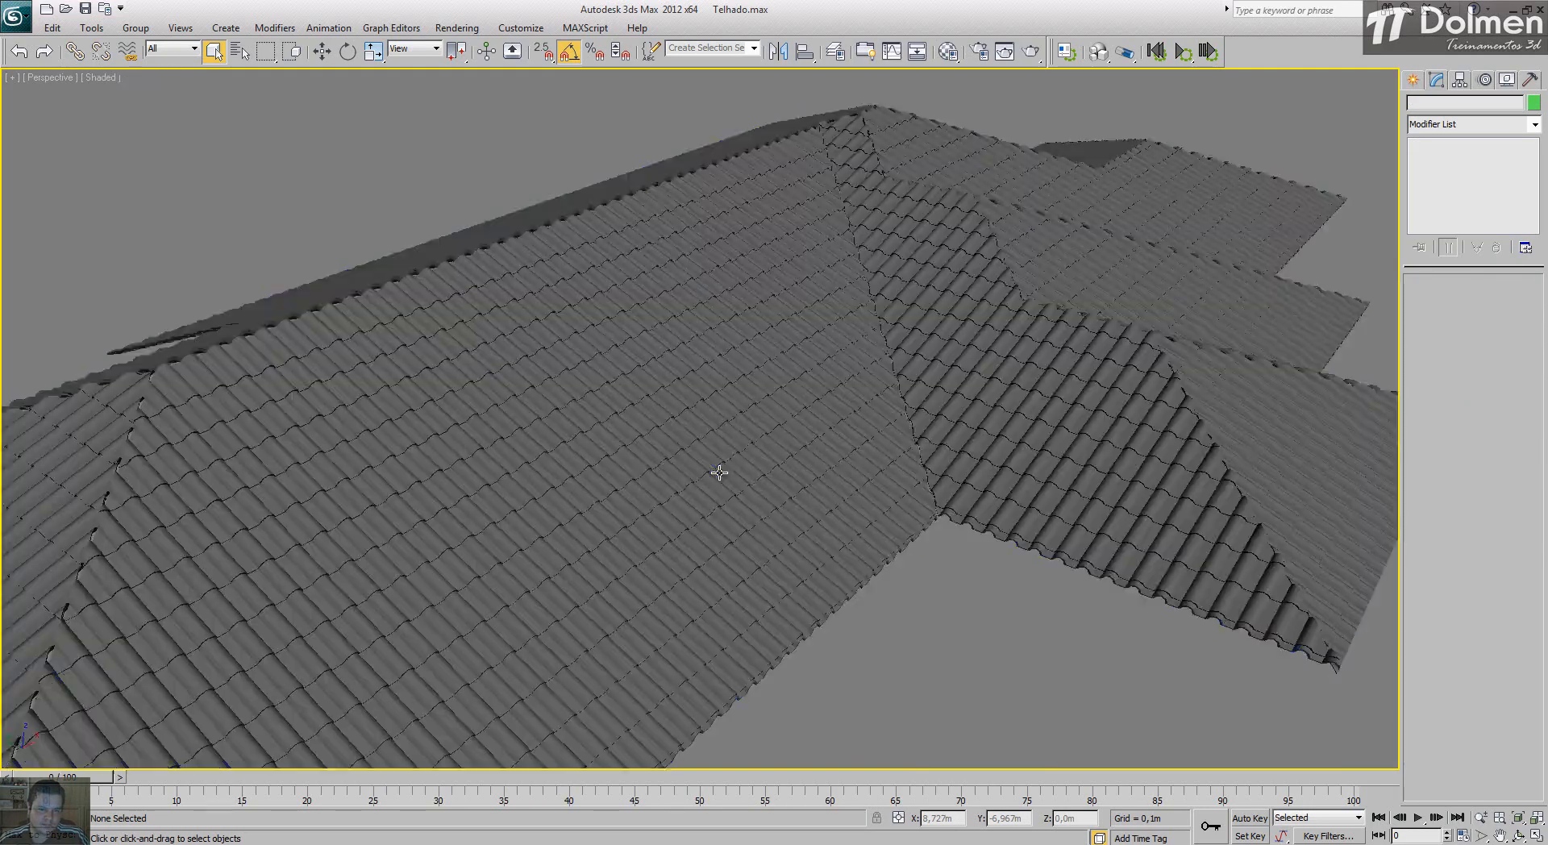
Step: Examine the whole tiled roof from several angles and check it briefly in wireframe
middle_click_drag(680, 498, 733, 435)
scroll(709, 444, "down", 4)
middle_click_drag(556, 484, 767, 412)
scroll(763, 410, "down", 4)
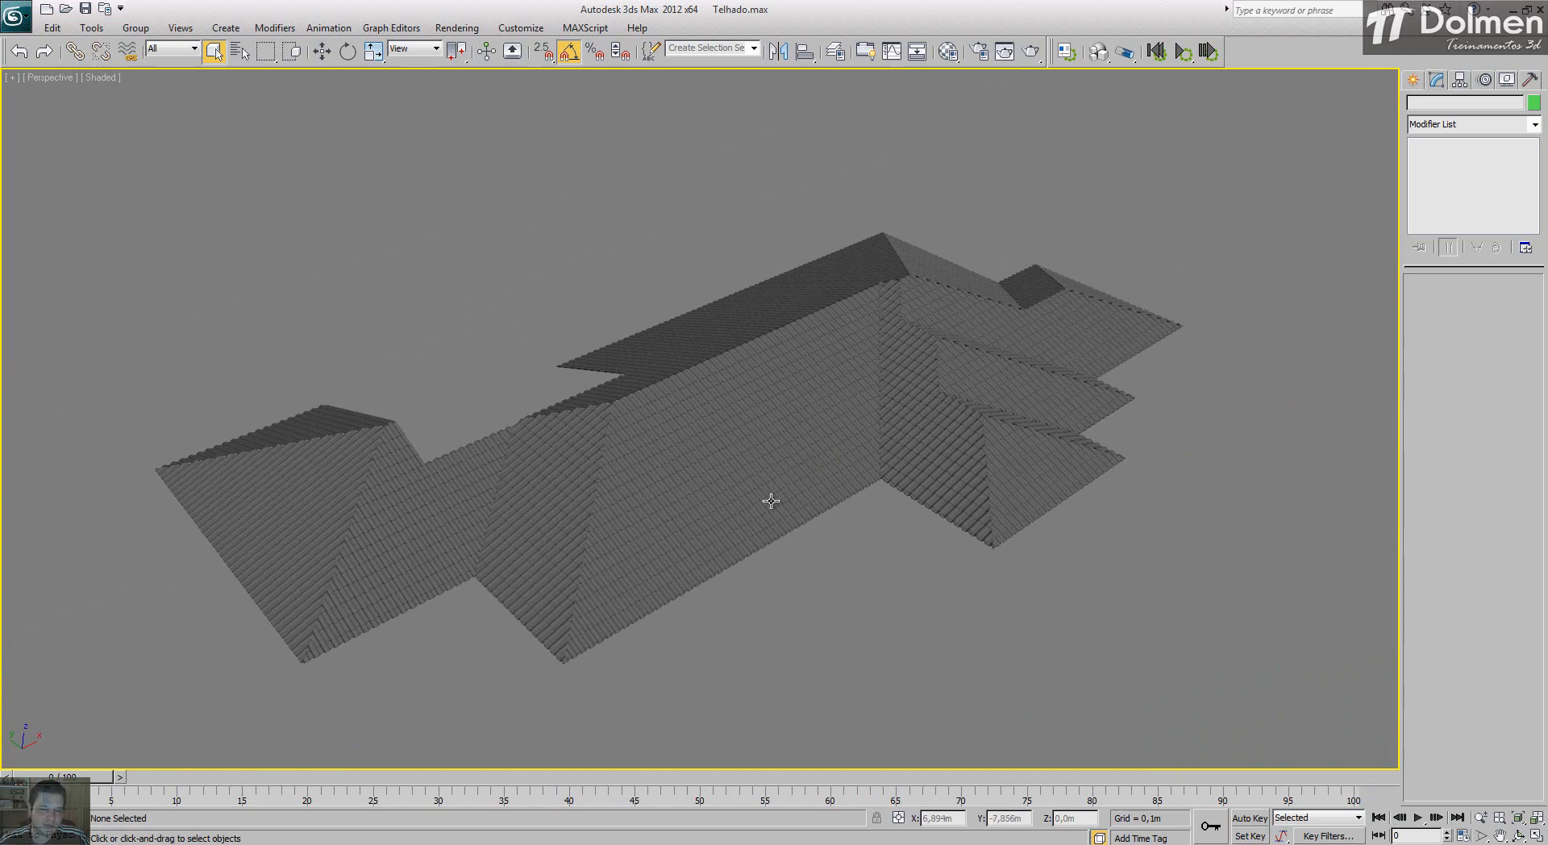
mouse_move(771, 494)
middle_mouse_down("alt")
mouse_move(765, 457)
mouse_move(760, 517)
mouse_move(787, 500)
middle_mouse_up("alt")
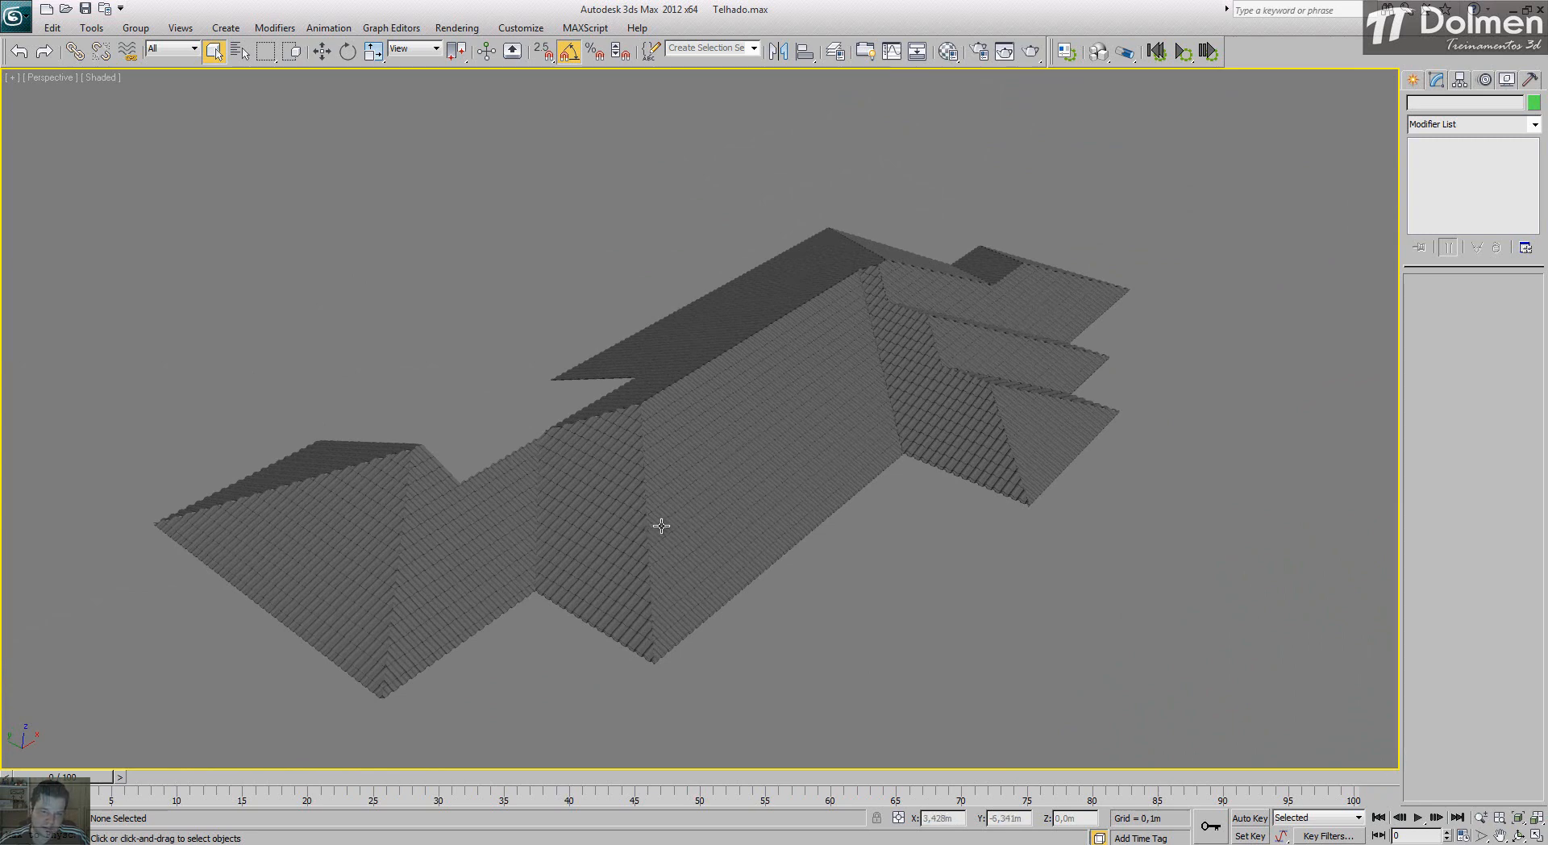
middle_click_drag(656, 525, 709, 504)
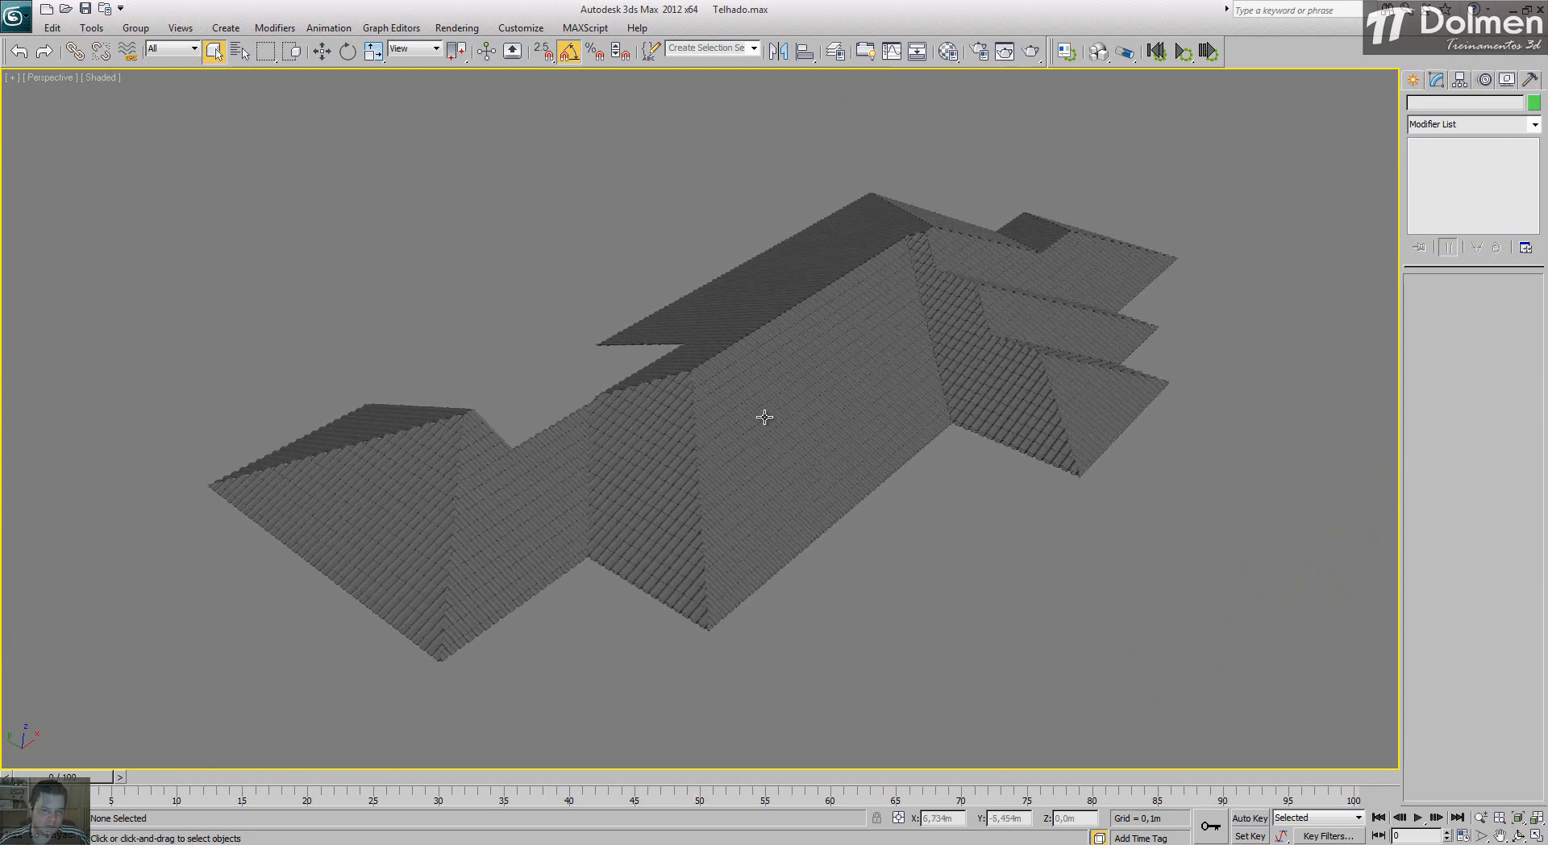
key("F3")
key("F3")
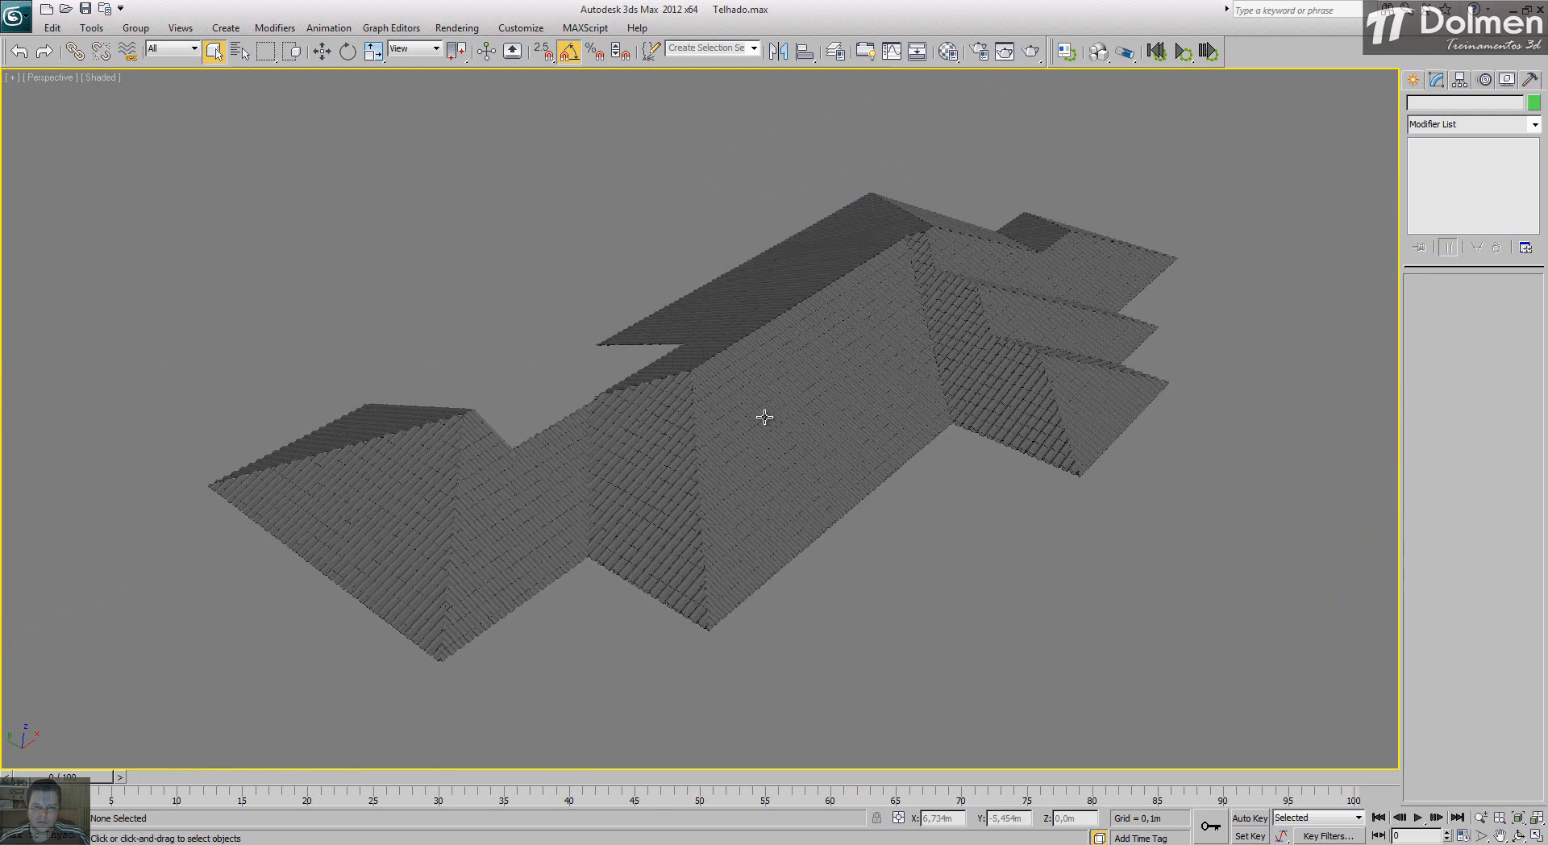
Step: Select the roof, expand the Batzal Roof Designer modifier and select the ridge and hip edges at Edge level
left_click(997, 259)
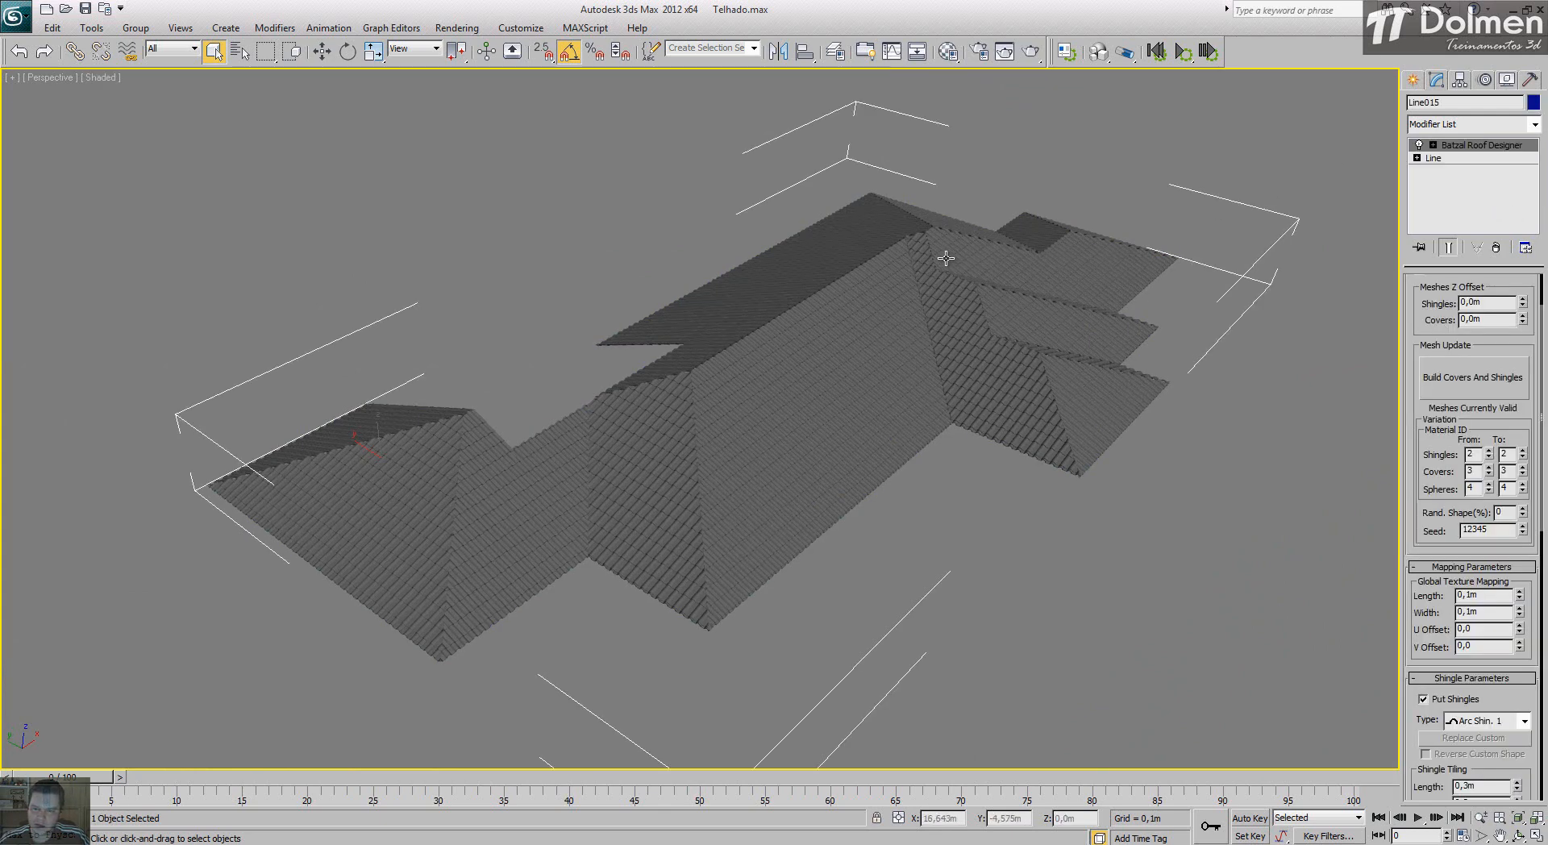
left_click(1433, 145)
left_click(1459, 171)
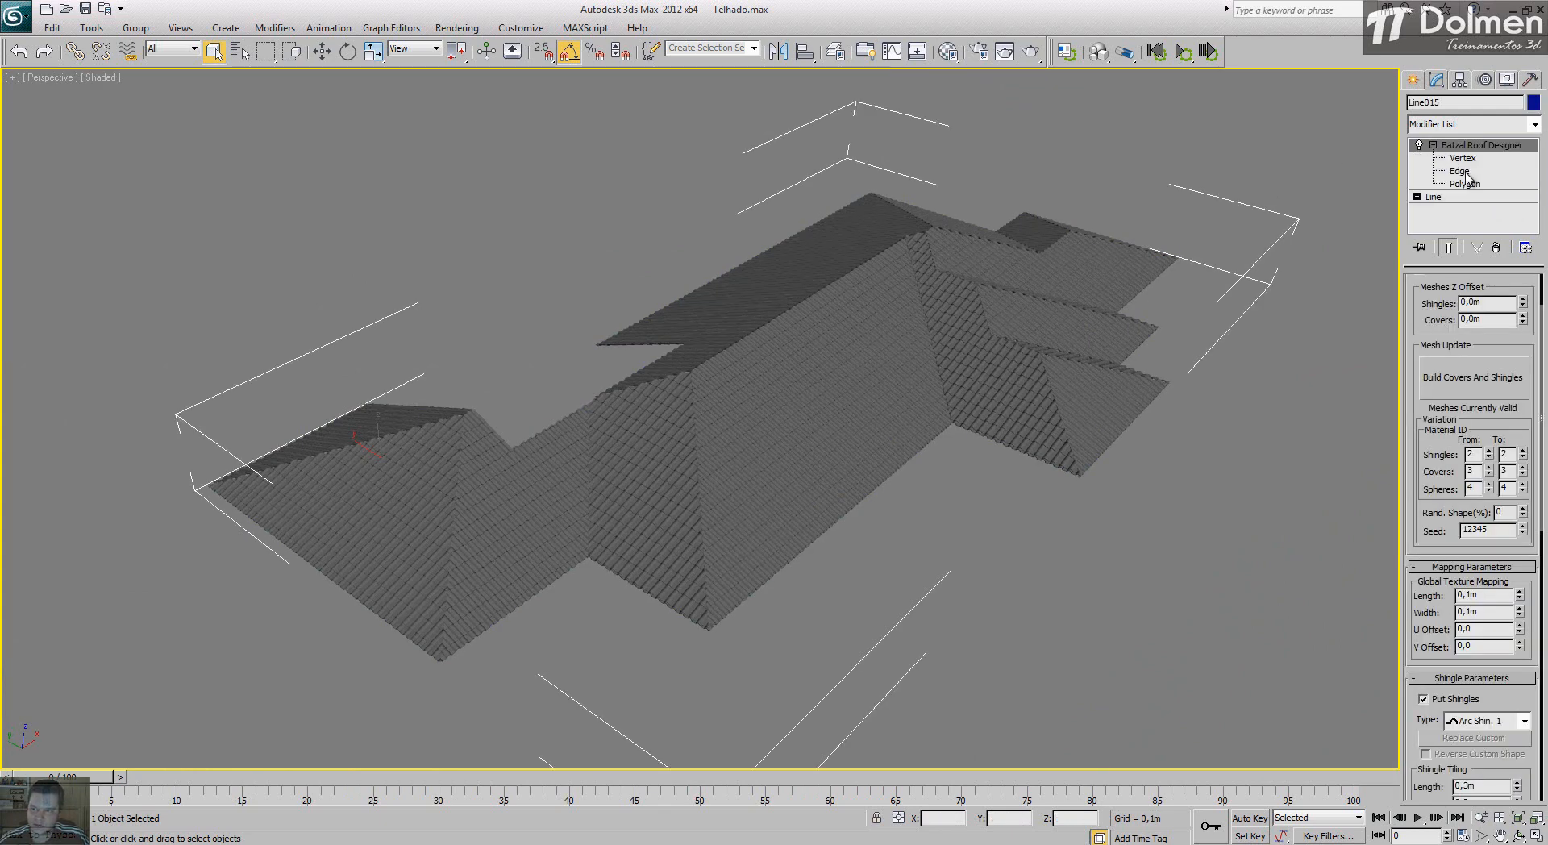
left_click(364, 440)
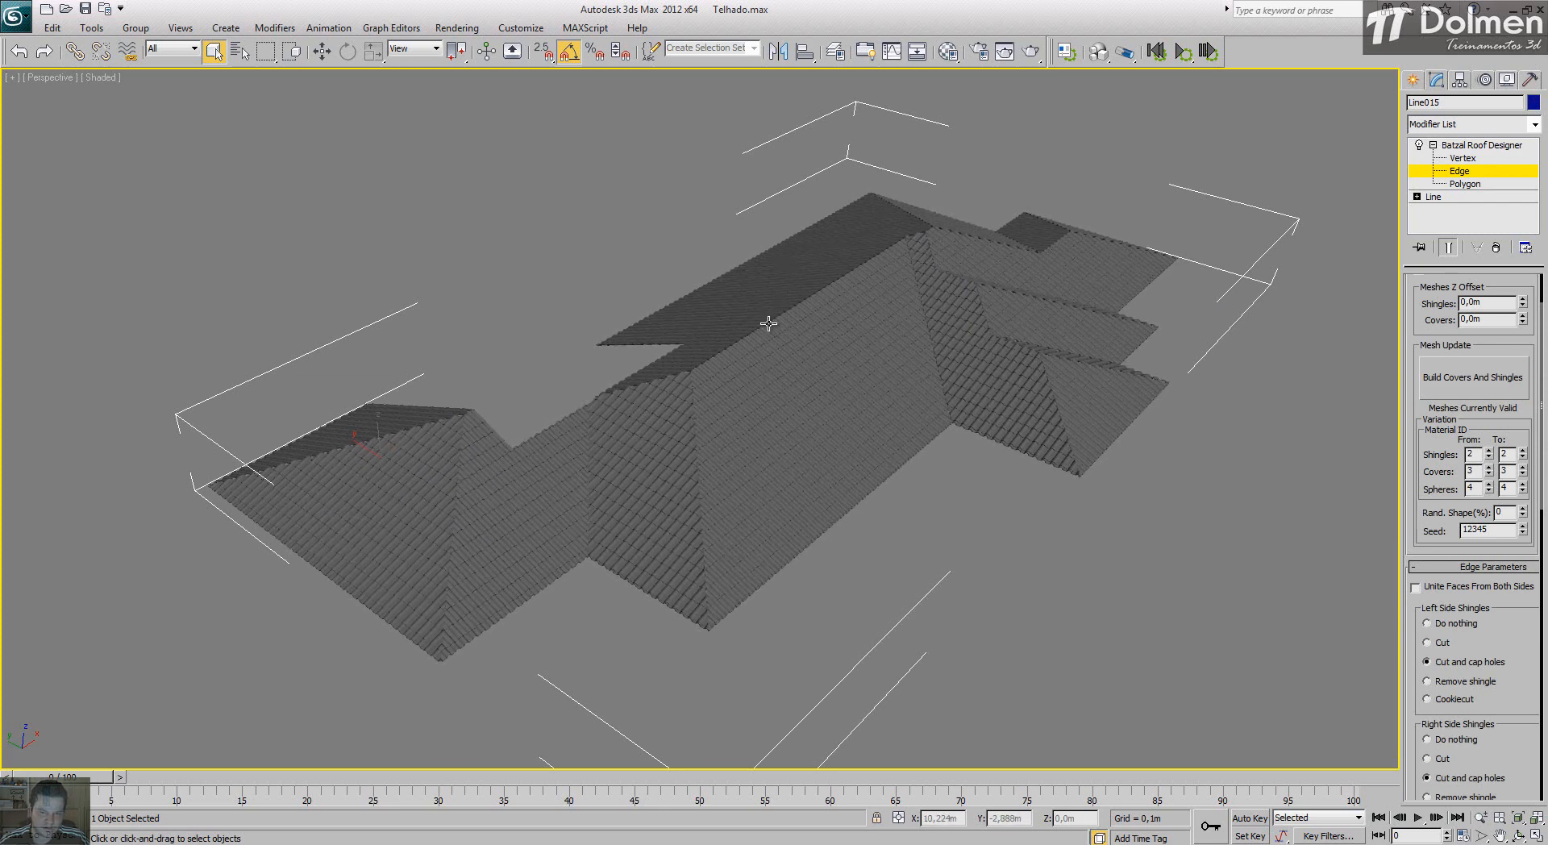
middle_click_drag(919, 307, 699, 516)
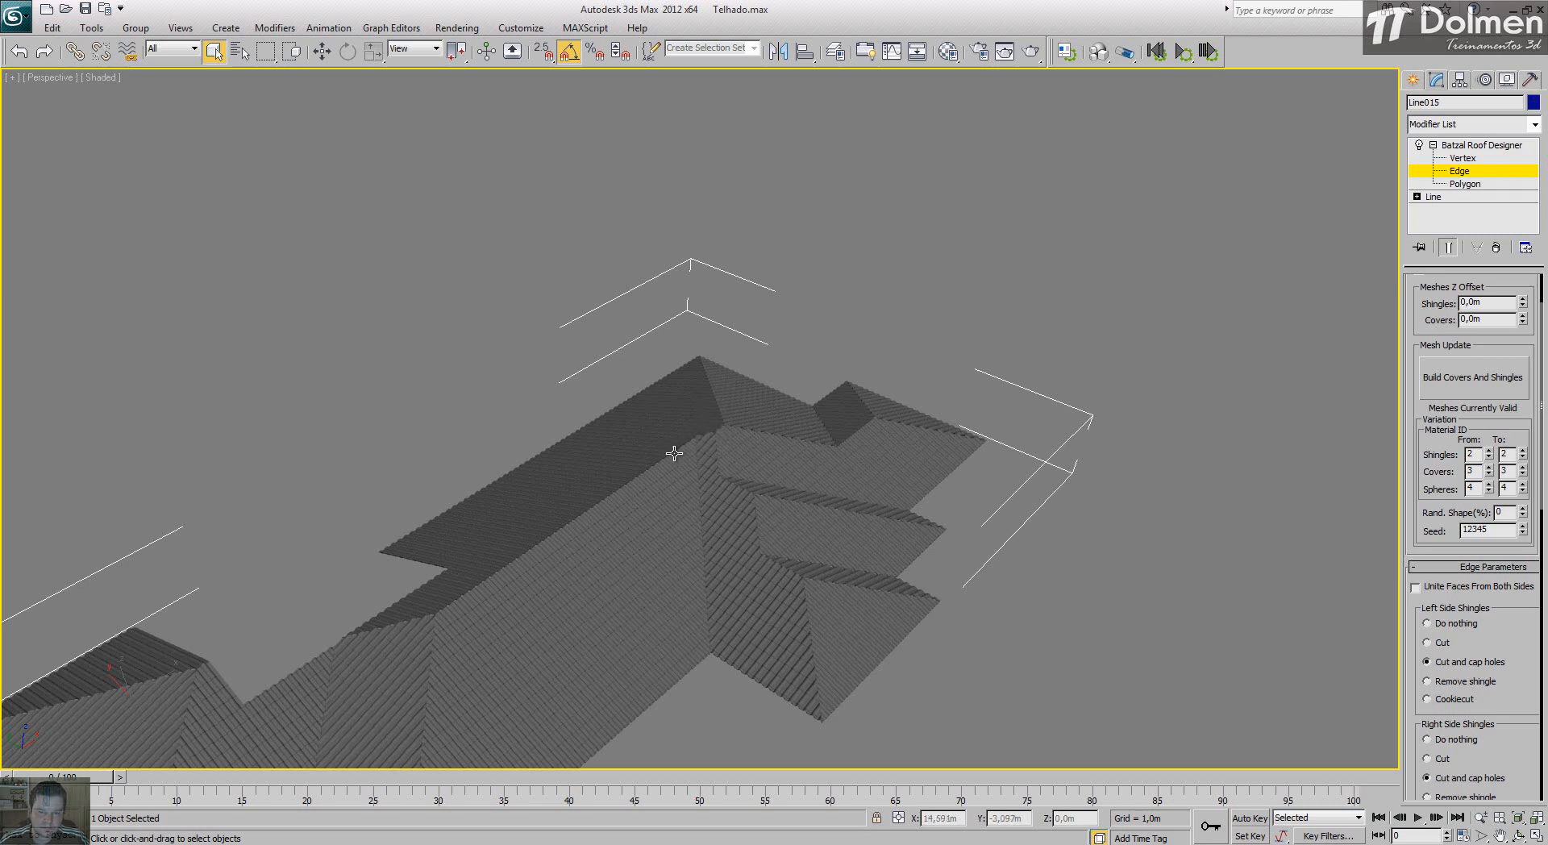
Step: Cover the selected edges with the Ring cover type, 0,2m wide and 0,12m high
left_click_drag(1421, 452, 1419, 216)
left_click(1438, 625)
left_click(1499, 645)
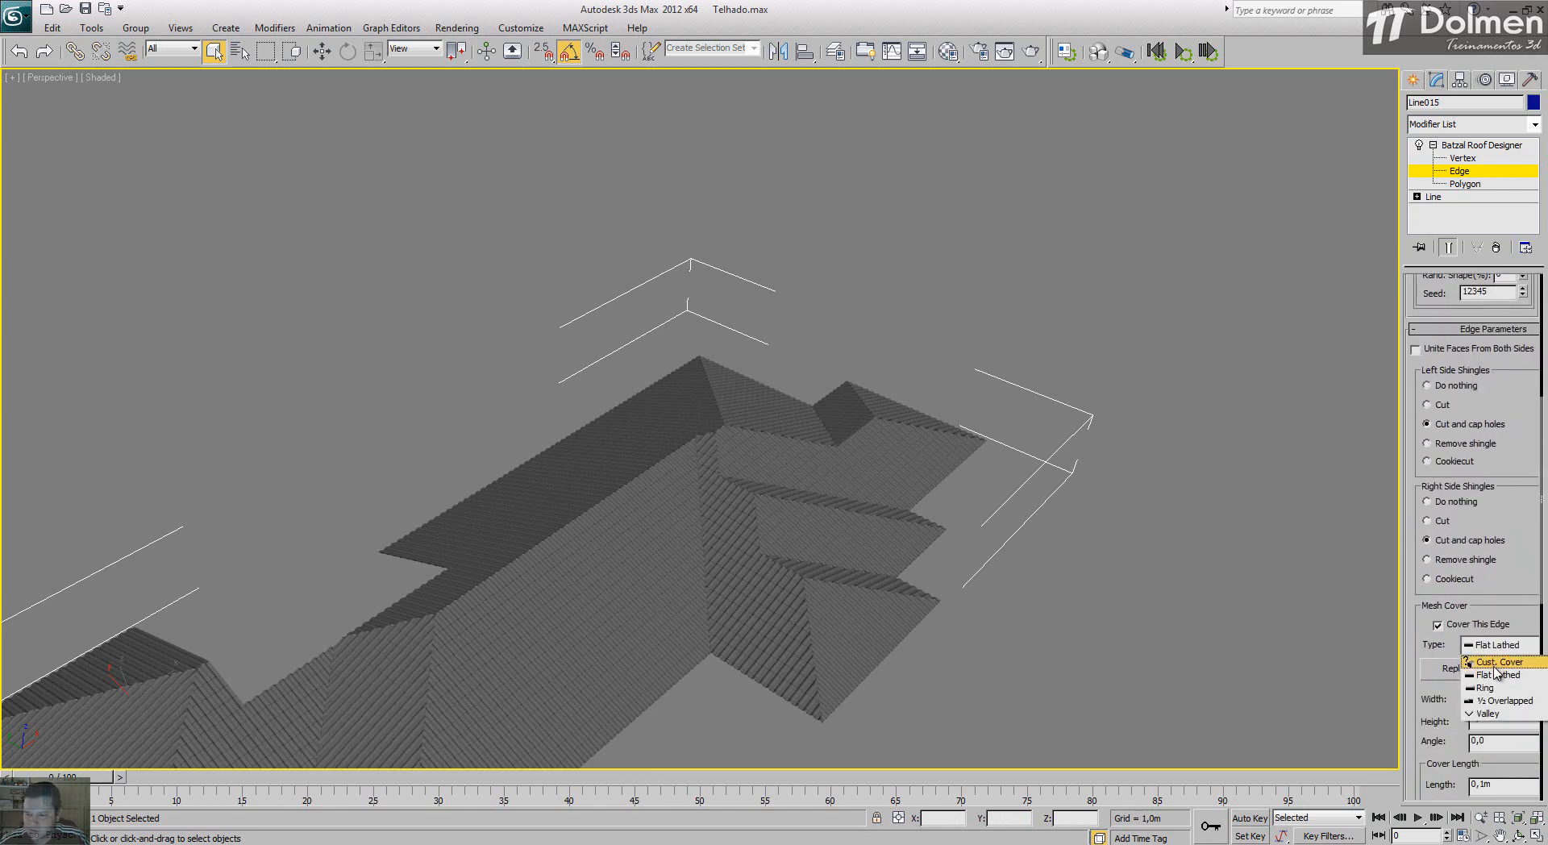
left_click(1488, 688)
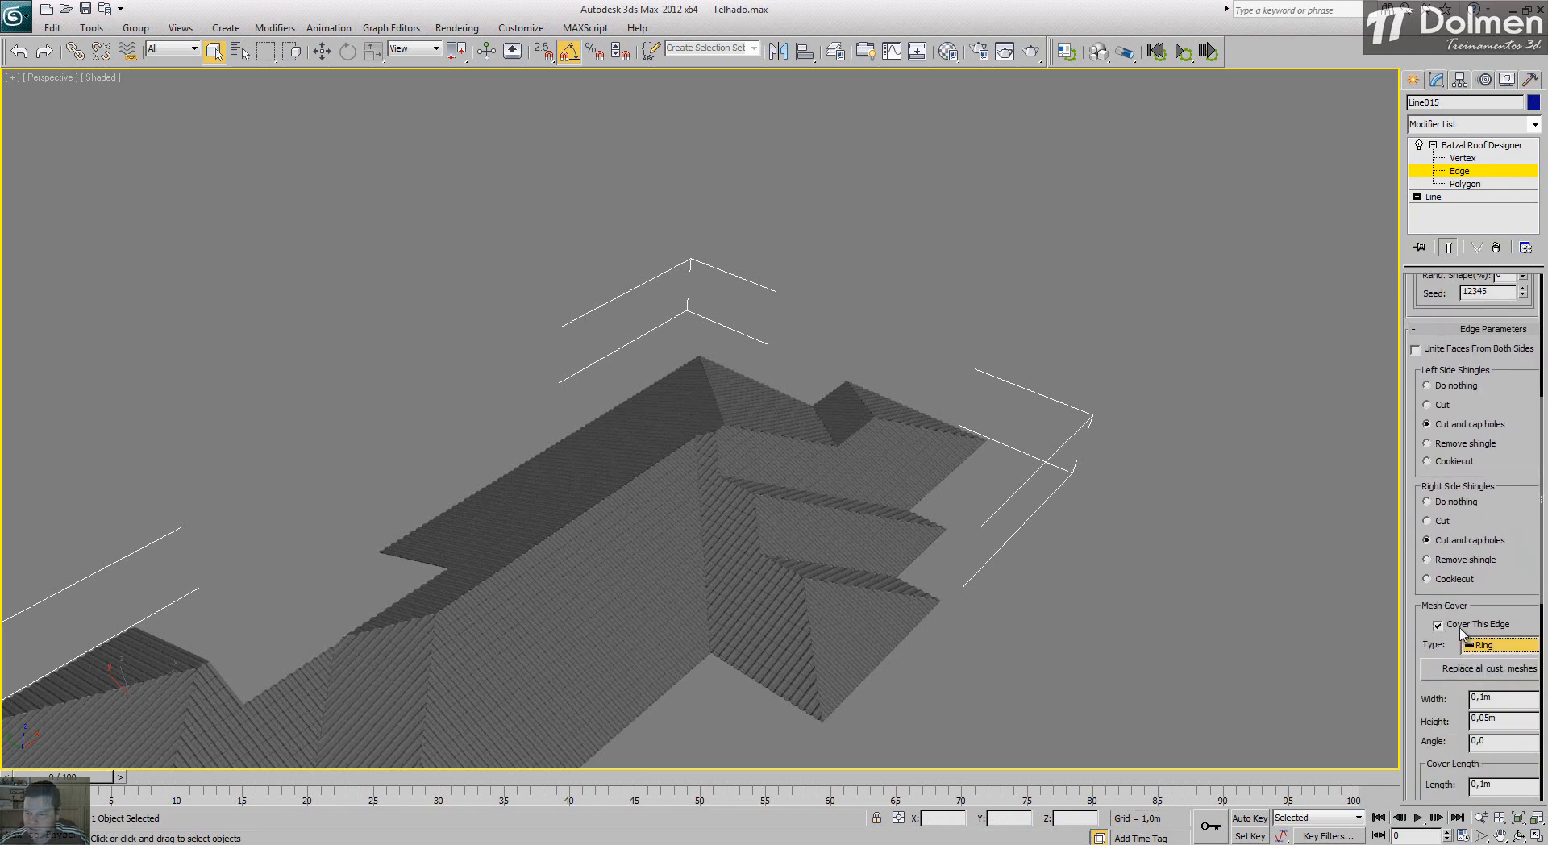
double_click(1481, 698)
type("0,2m")
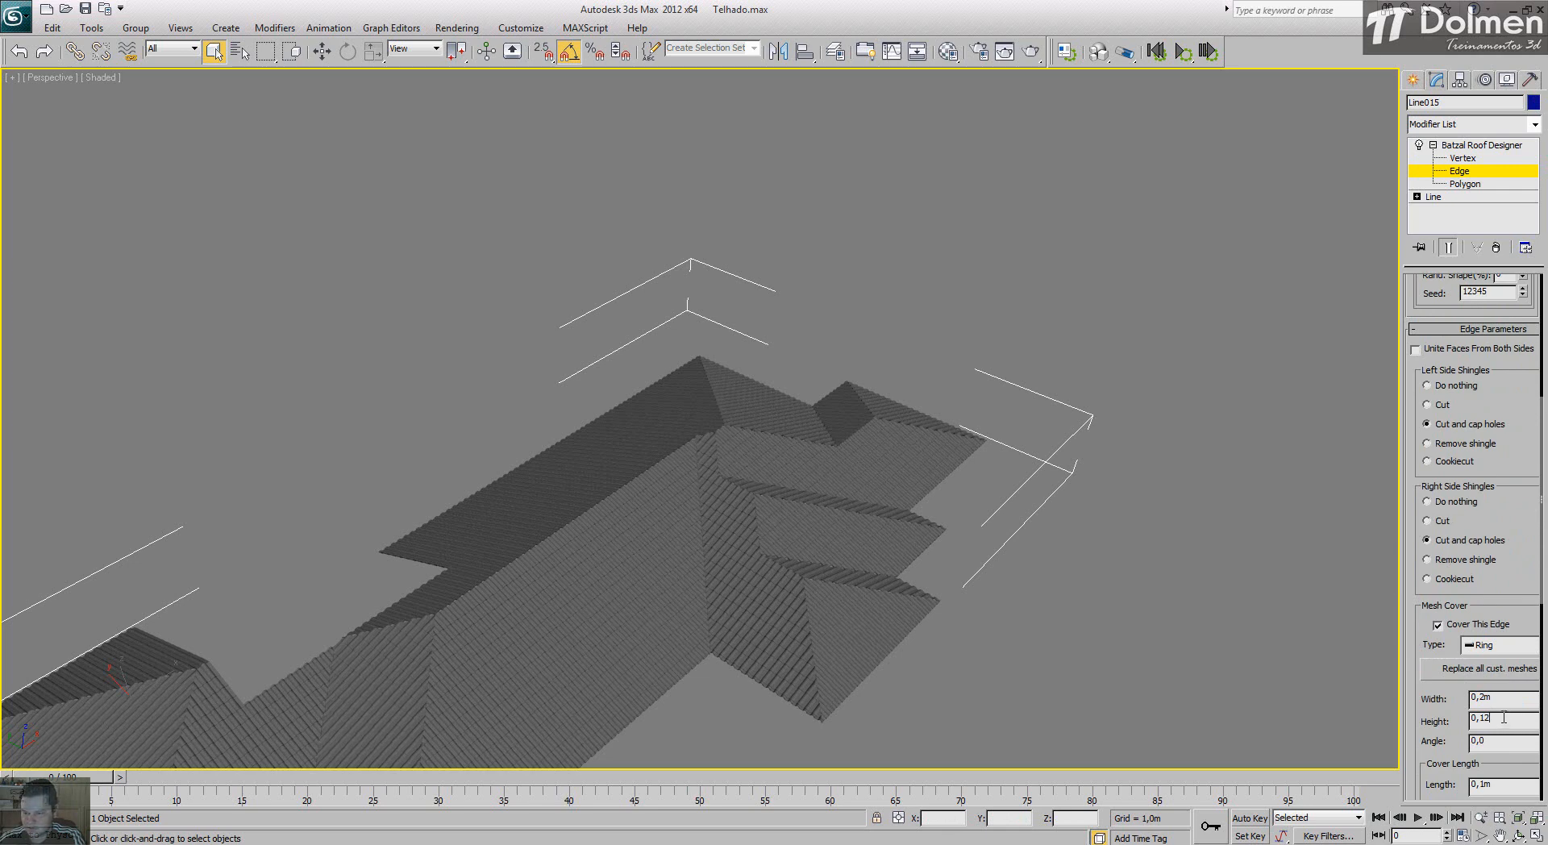
key("Return")
Step: Set the edge cover length to 0,3m and rebuild the roof's covers and shingles
left_click_drag(1422, 722, 1418, 558)
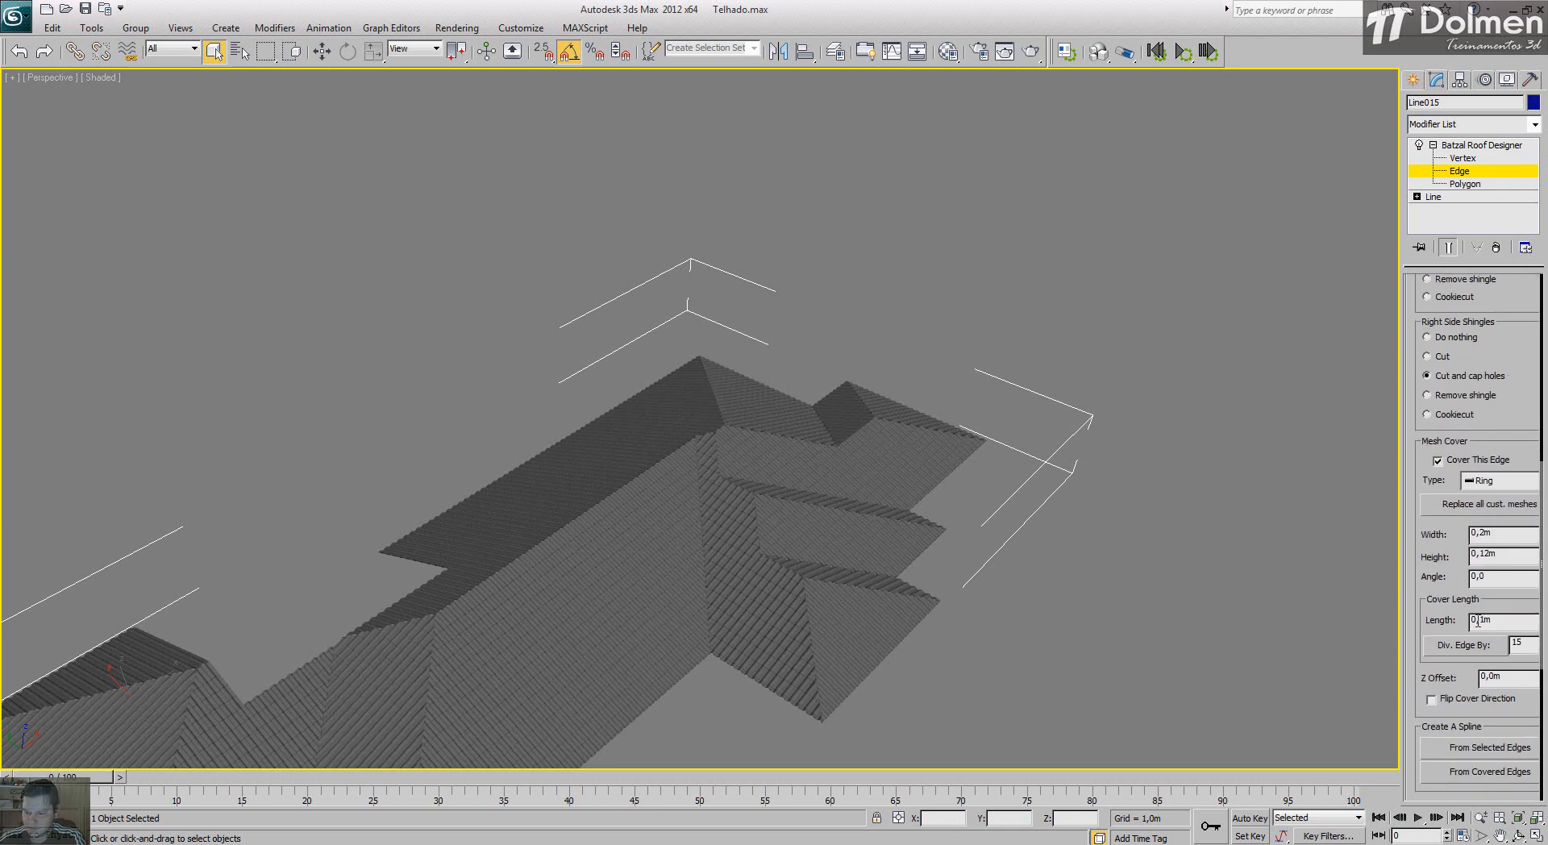
type("3")
key("Return")
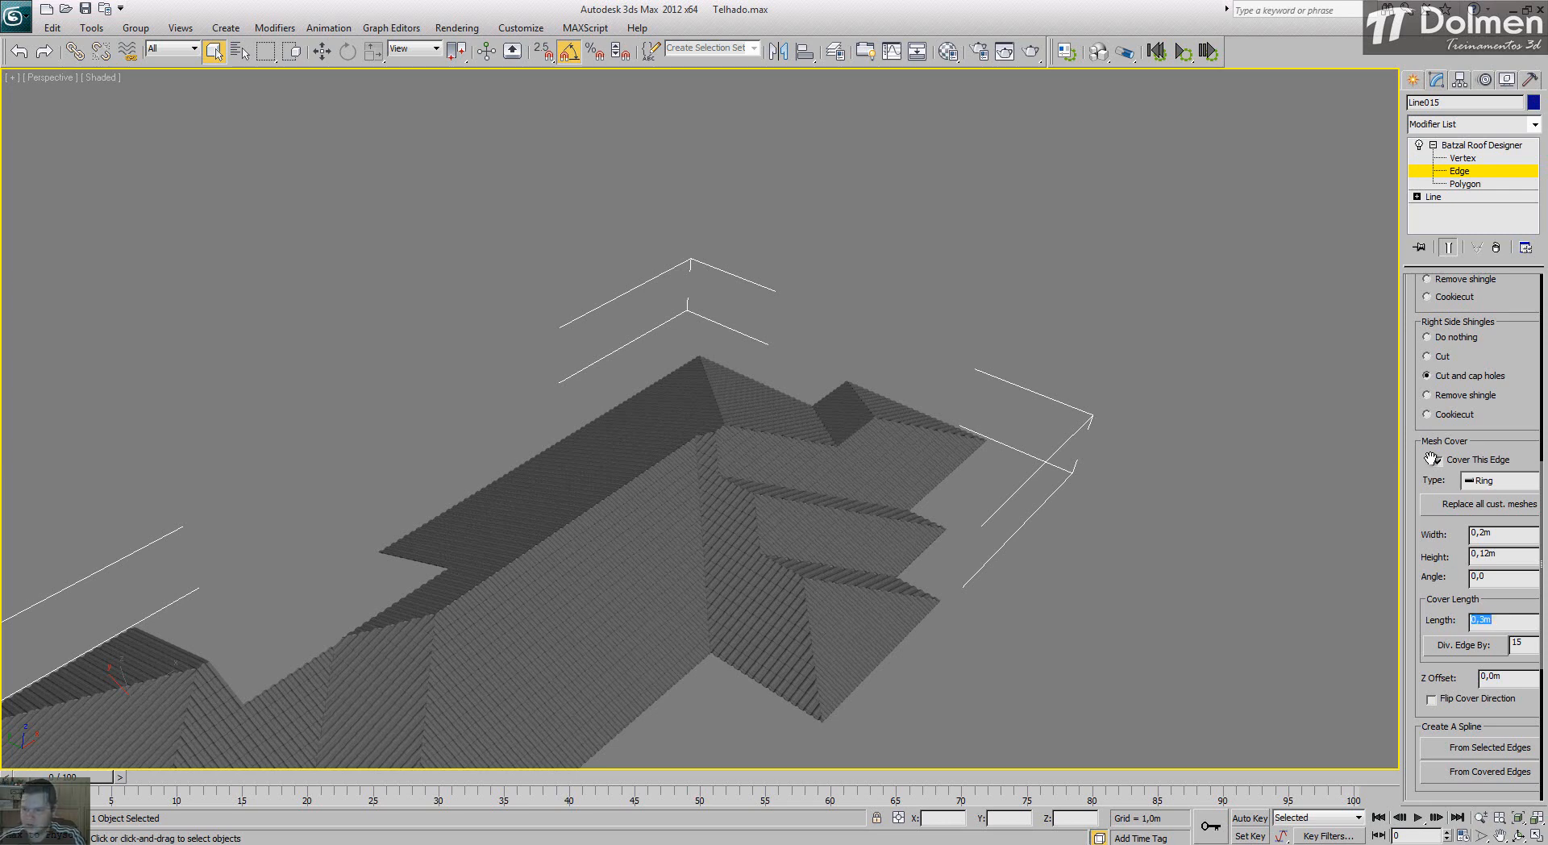
left_click_drag(1419, 443, 1419, 844)
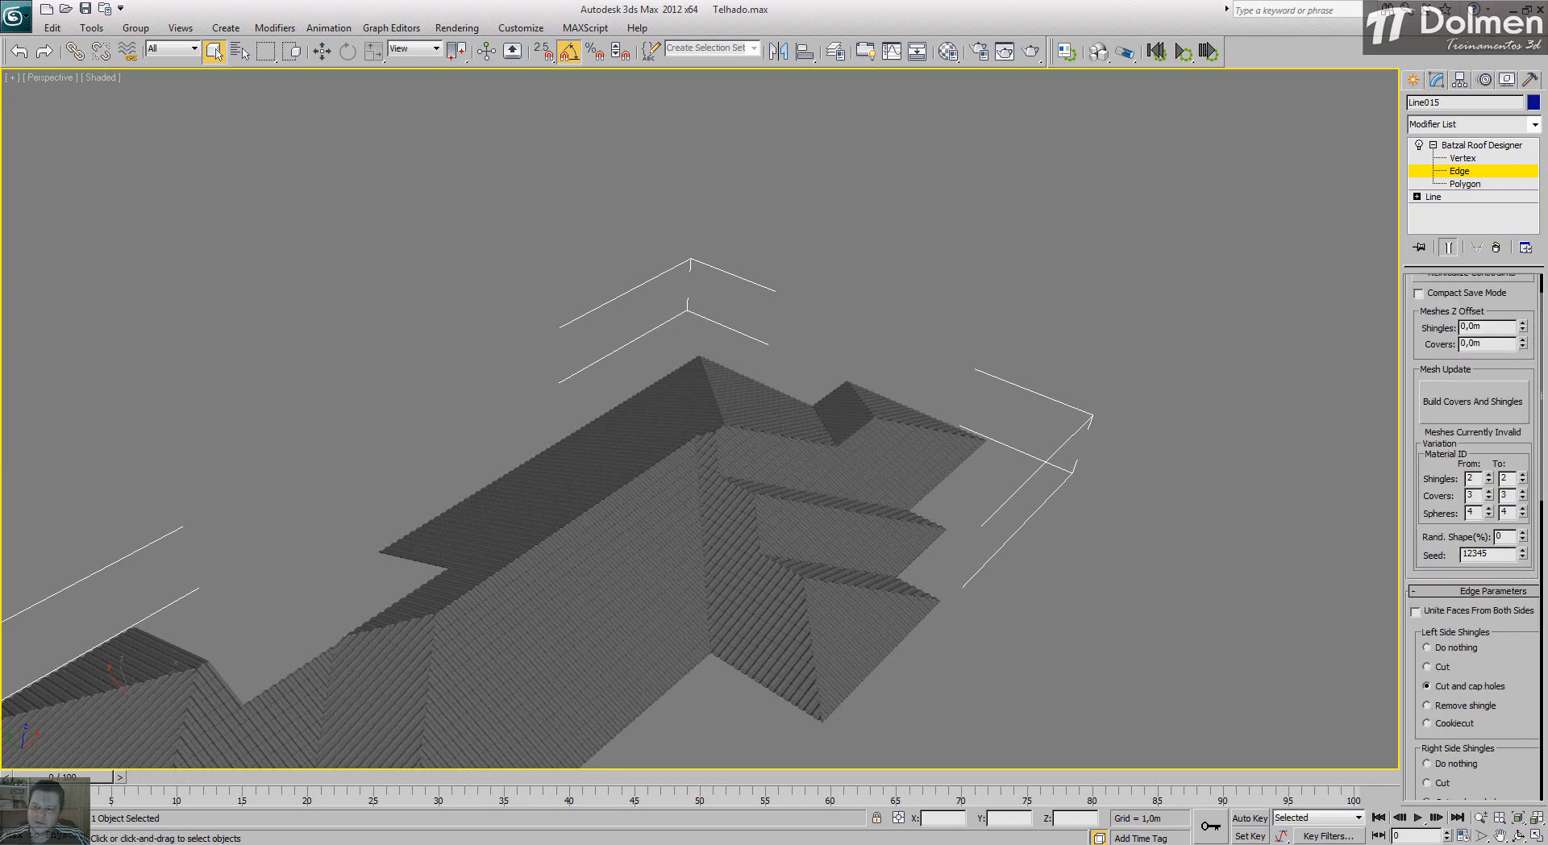
left_click(1489, 413)
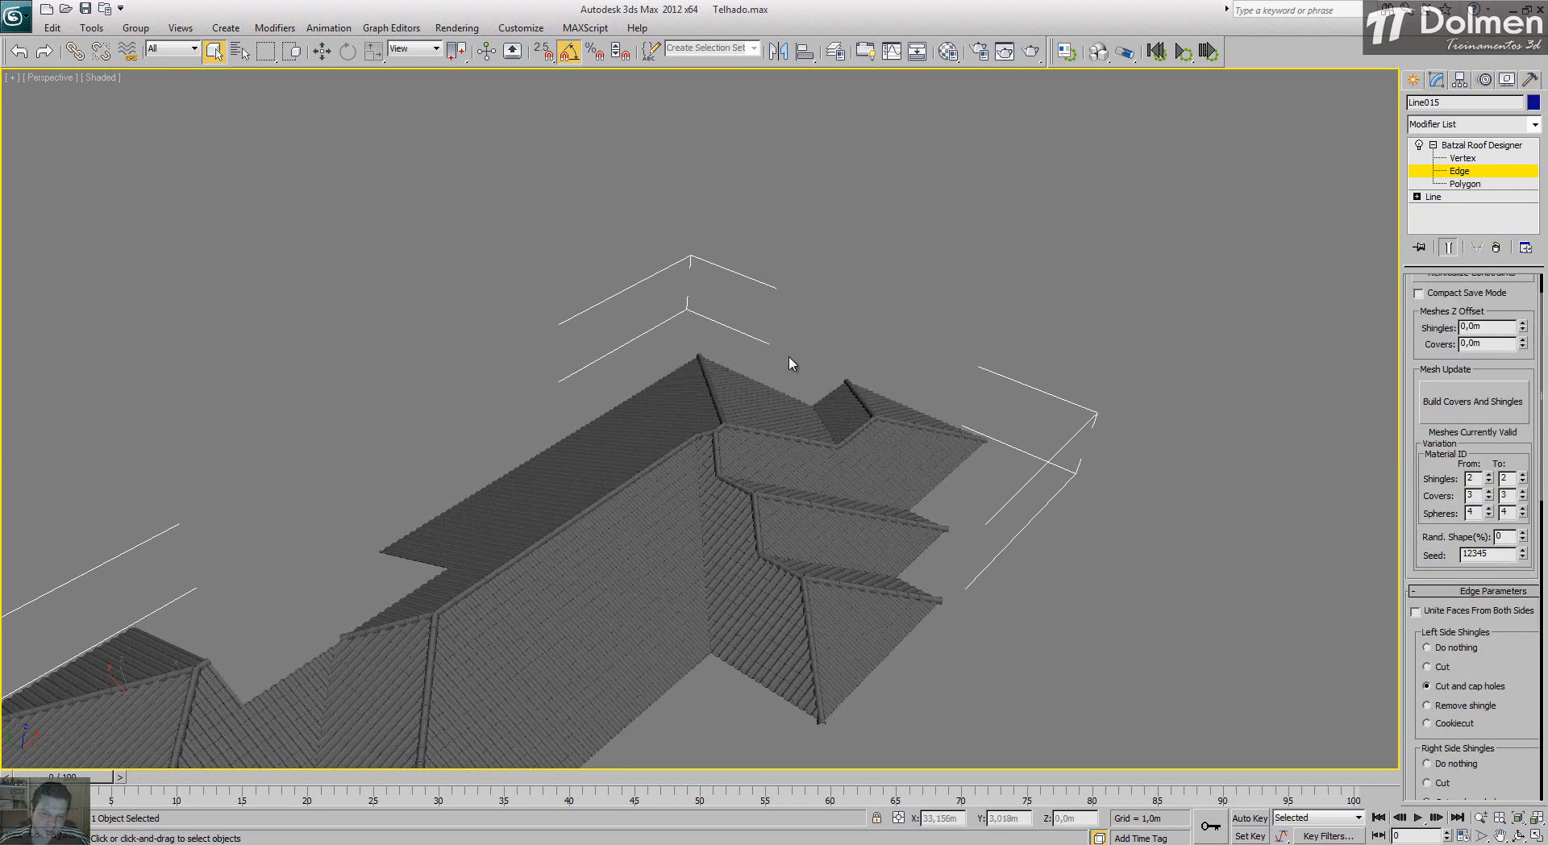
Step: Inspect the ridge and hip covers along the whole roof from high and low angles
middle_click_drag(725, 442, 893, 299)
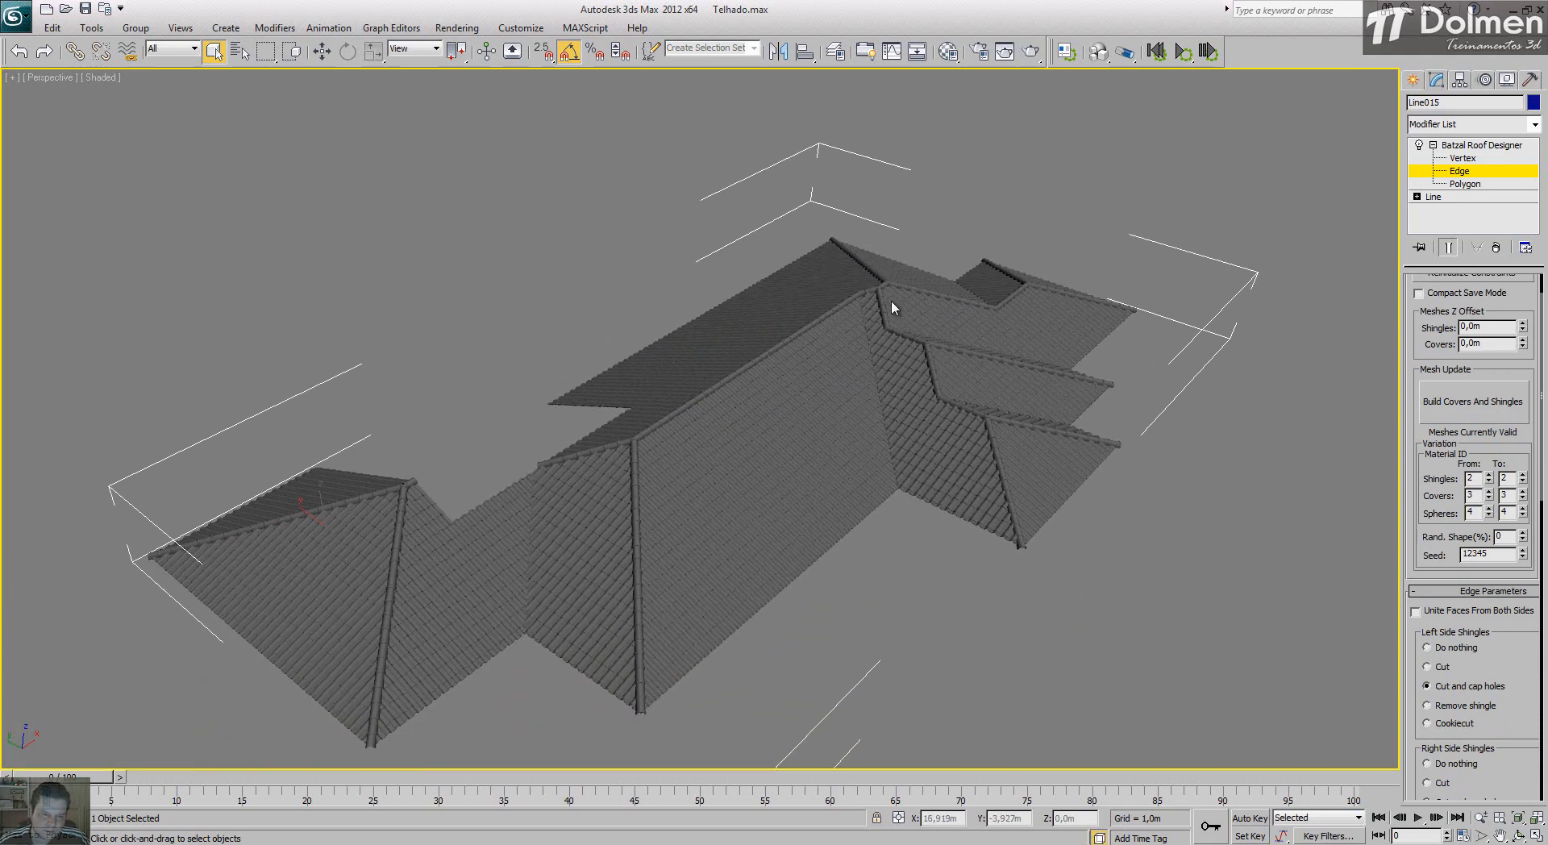
middle_click_drag(650, 290, 573, 403, "alt")
scroll(556, 397, "up", 6)
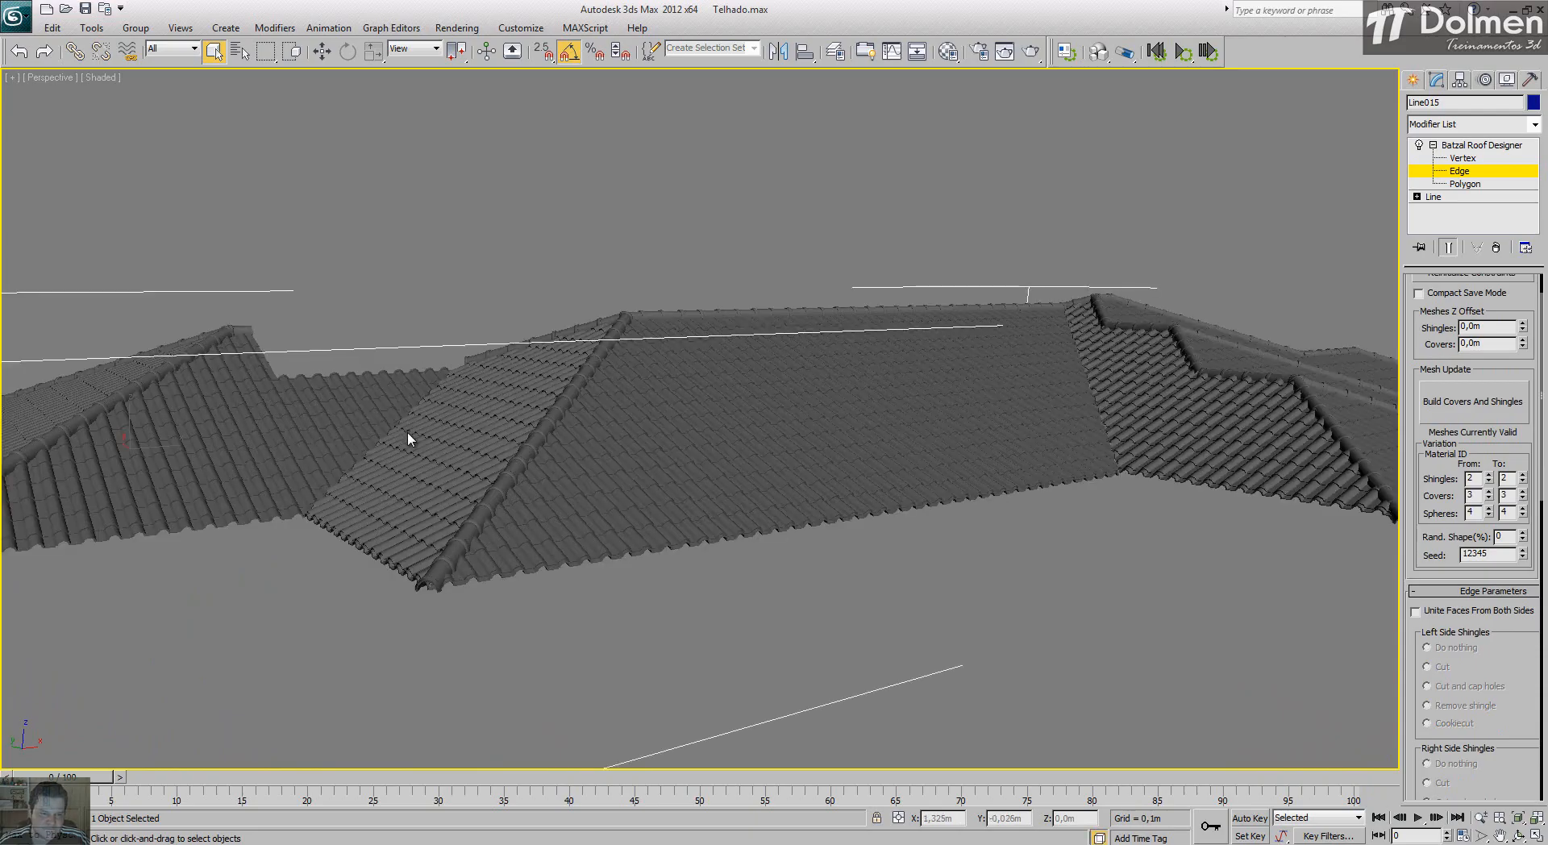
middle_click_drag(408, 435, 802, 448)
middle_click_drag(576, 468, 585, 503, "alt")
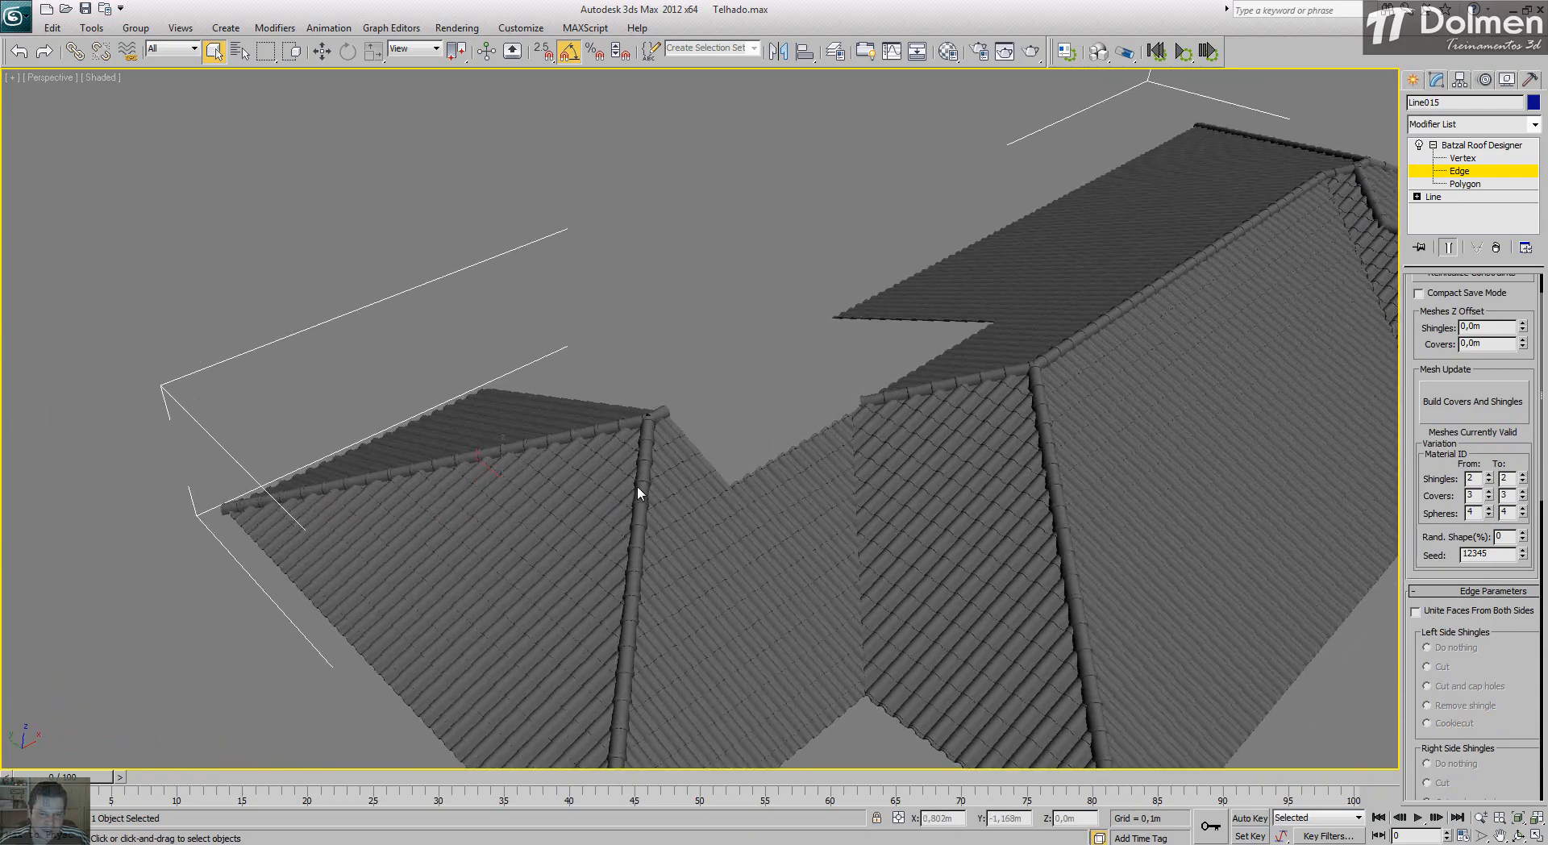
middle_click_drag(921, 449, 721, 387)
middle_click_drag(780, 367, 762, 232)
middle_click_drag(736, 338, 738, 417, "alt")
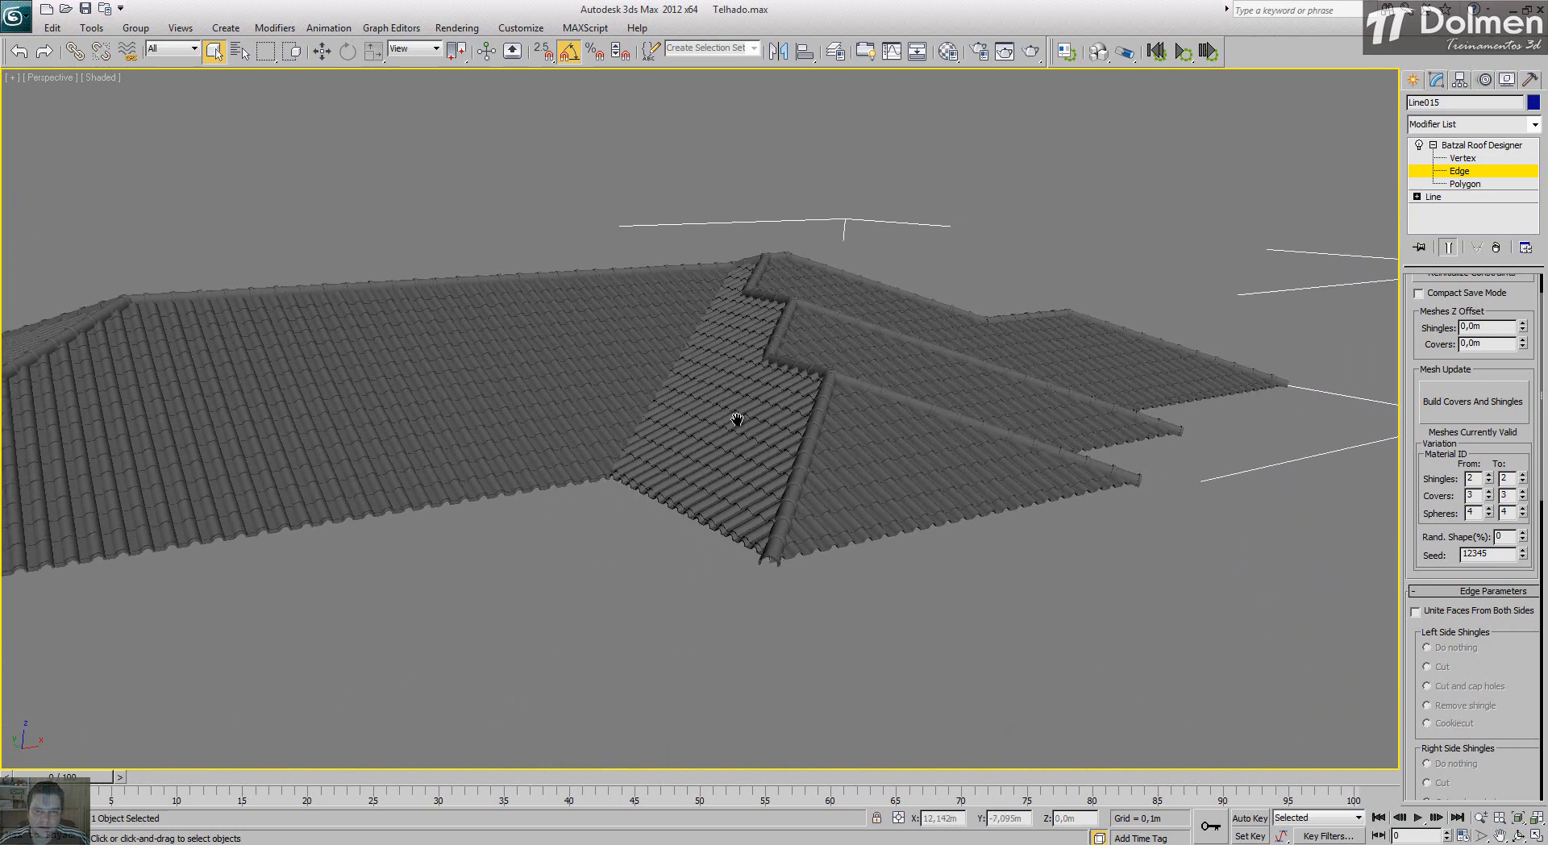
Step: Render the Perspective view, maximize the rendered frame window and enlarge the image to 2:1
left_click(1031, 51)
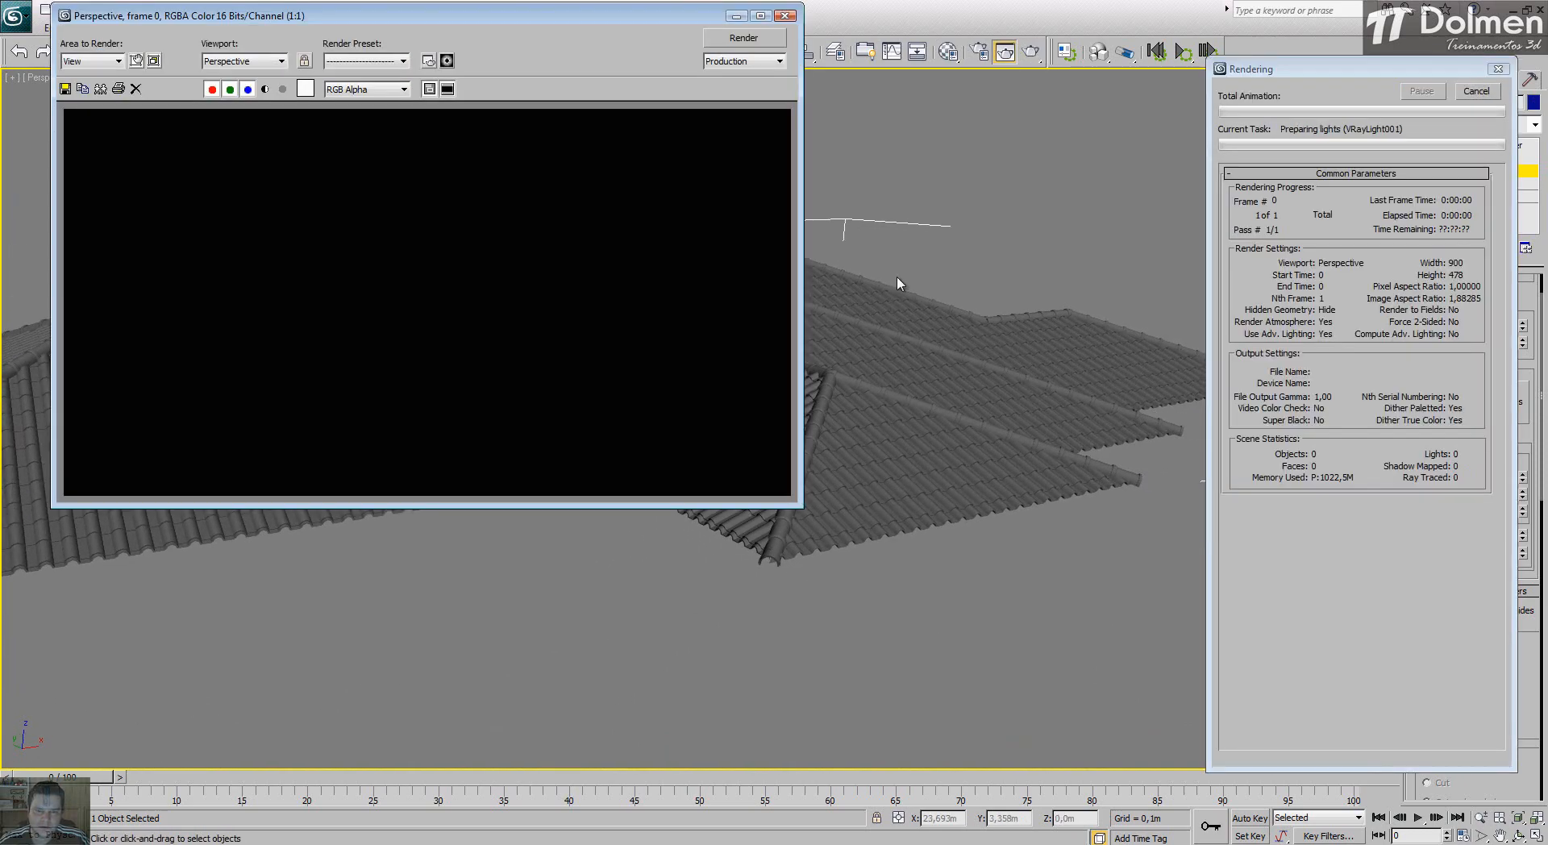
left_click_drag(655, 11, 1059, 114)
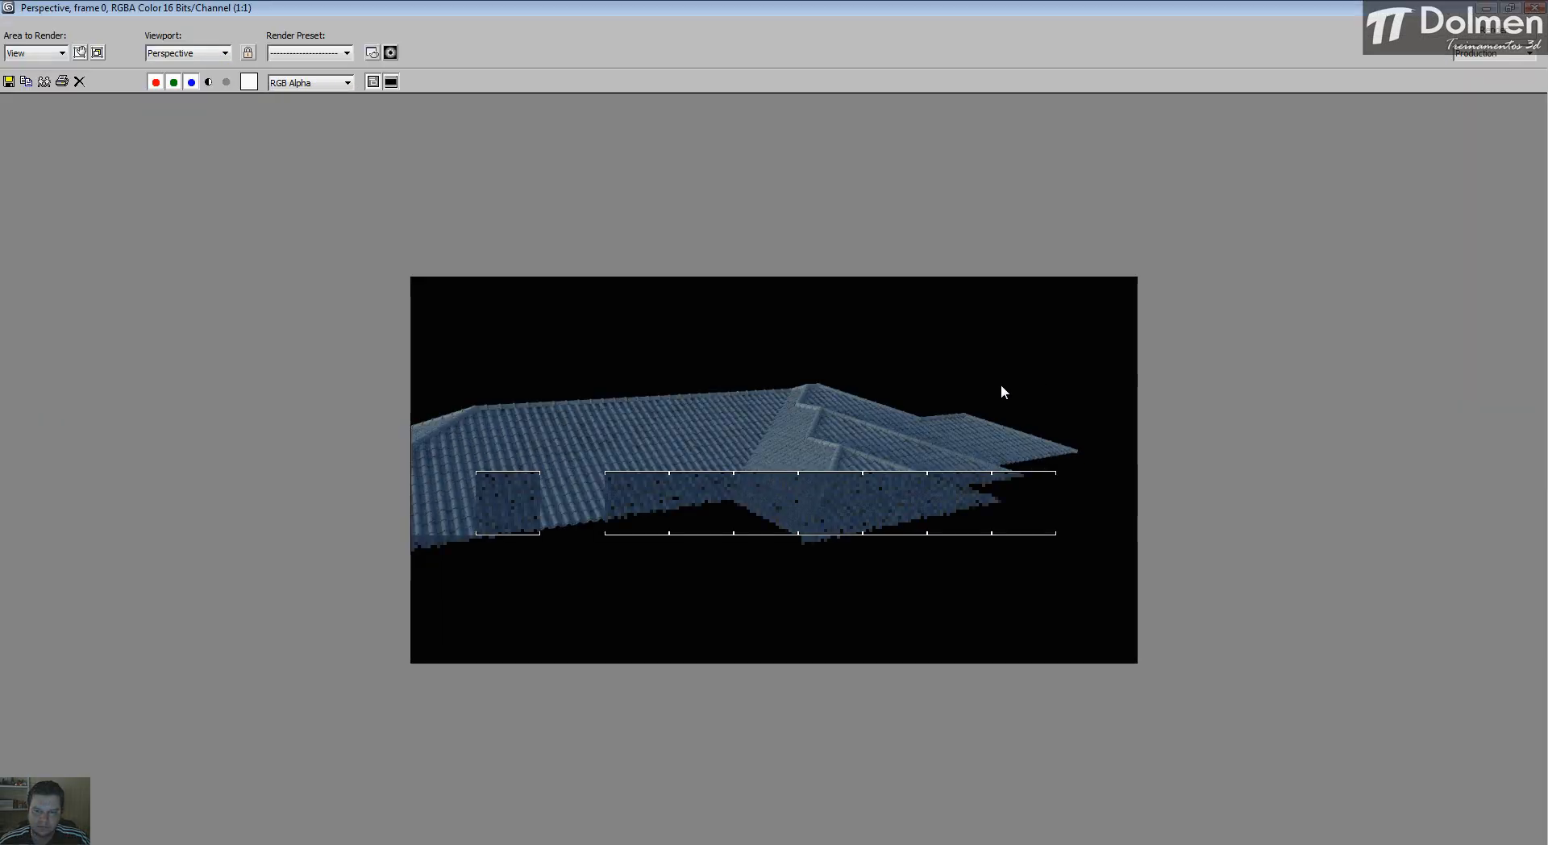
scroll(1251, 474, "up", 1)
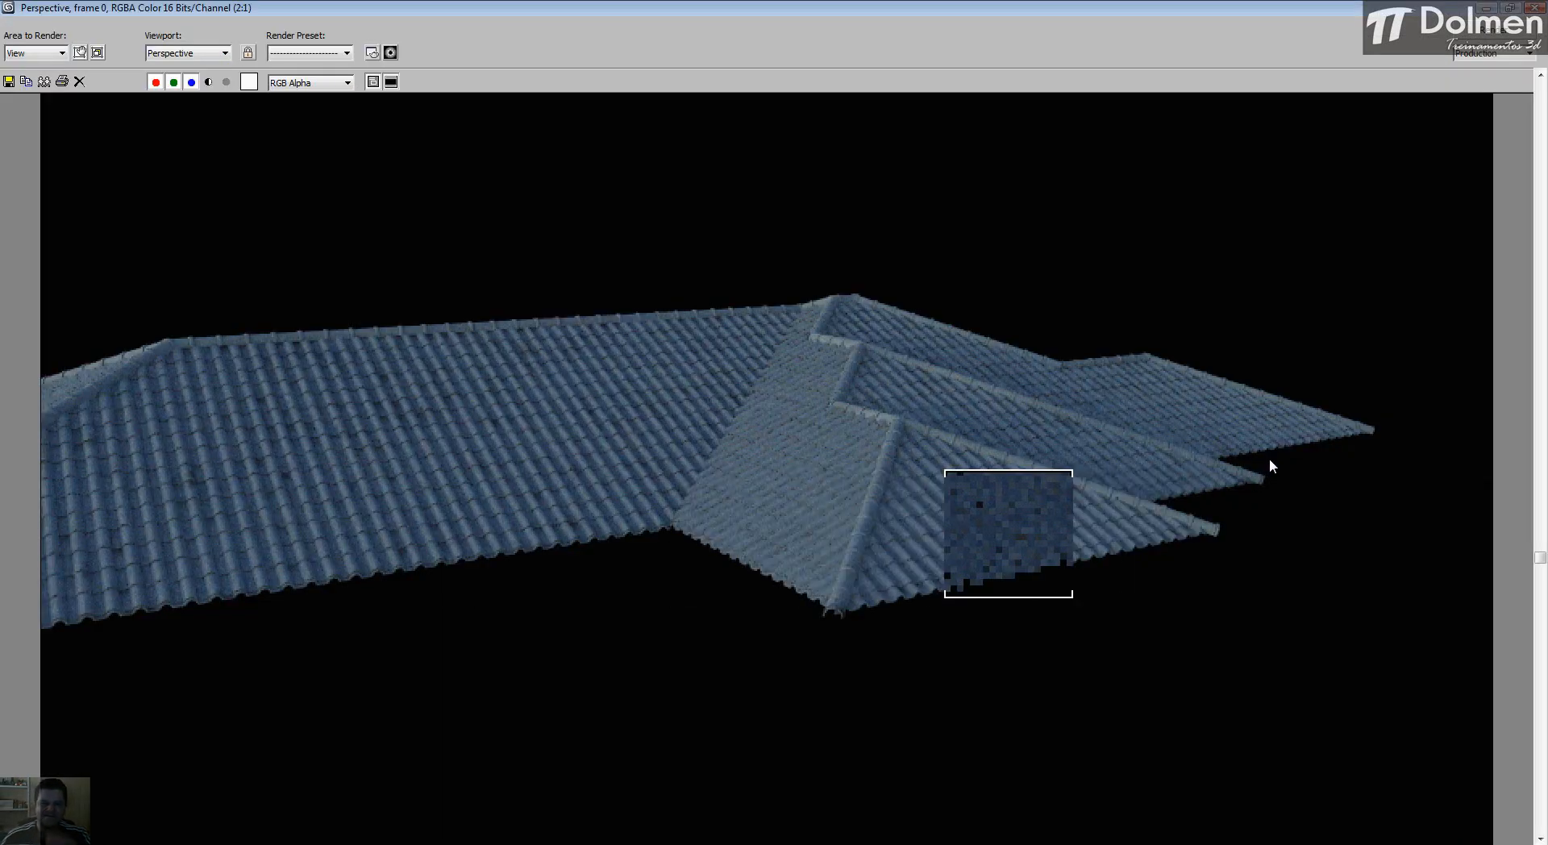